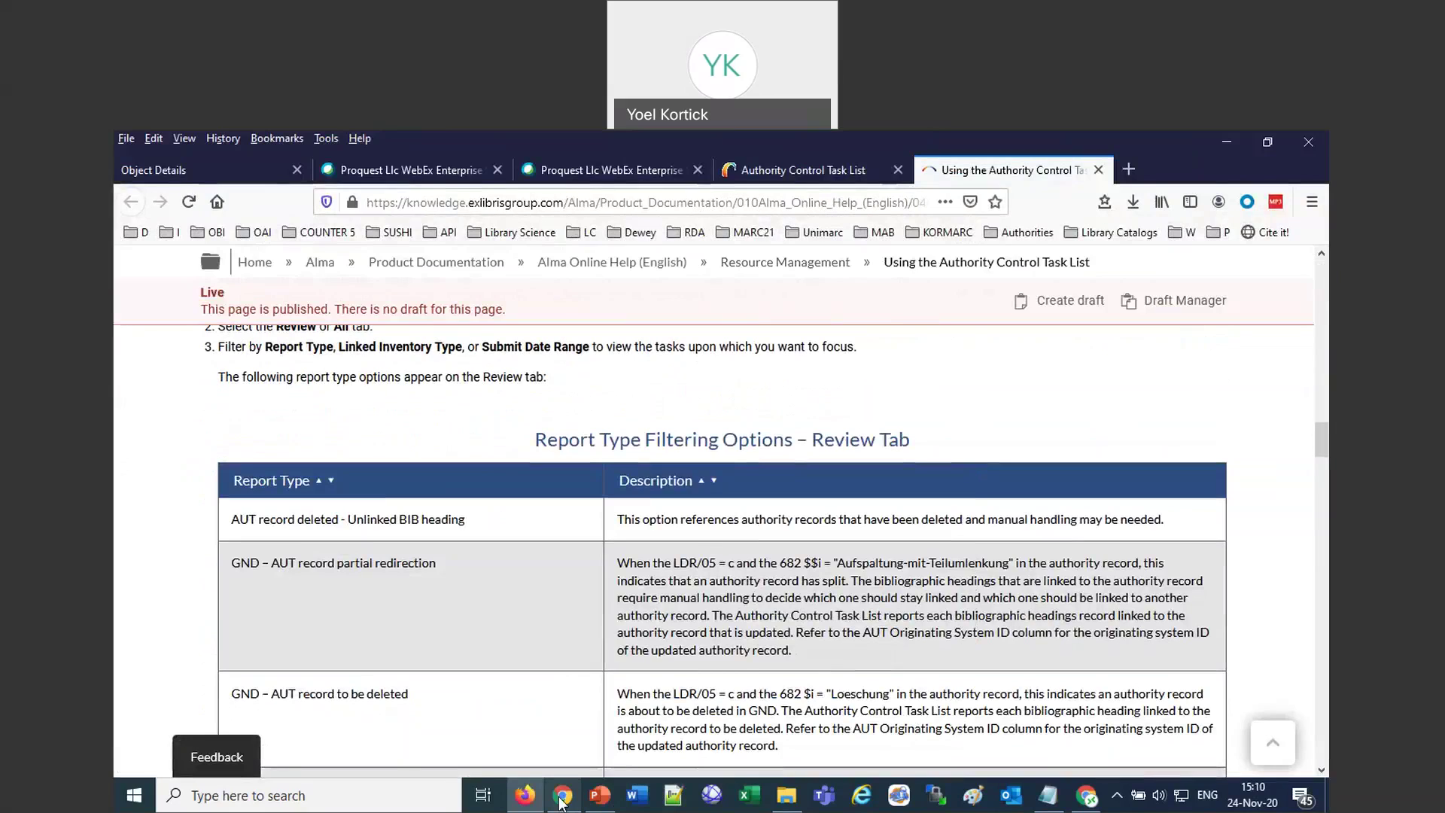
Switch from the PowerPoint slides to the Firefox window showing Alma's Authority Control Task List and maximize it.
{"action": "left_click", "coordinate": [525, 797]}
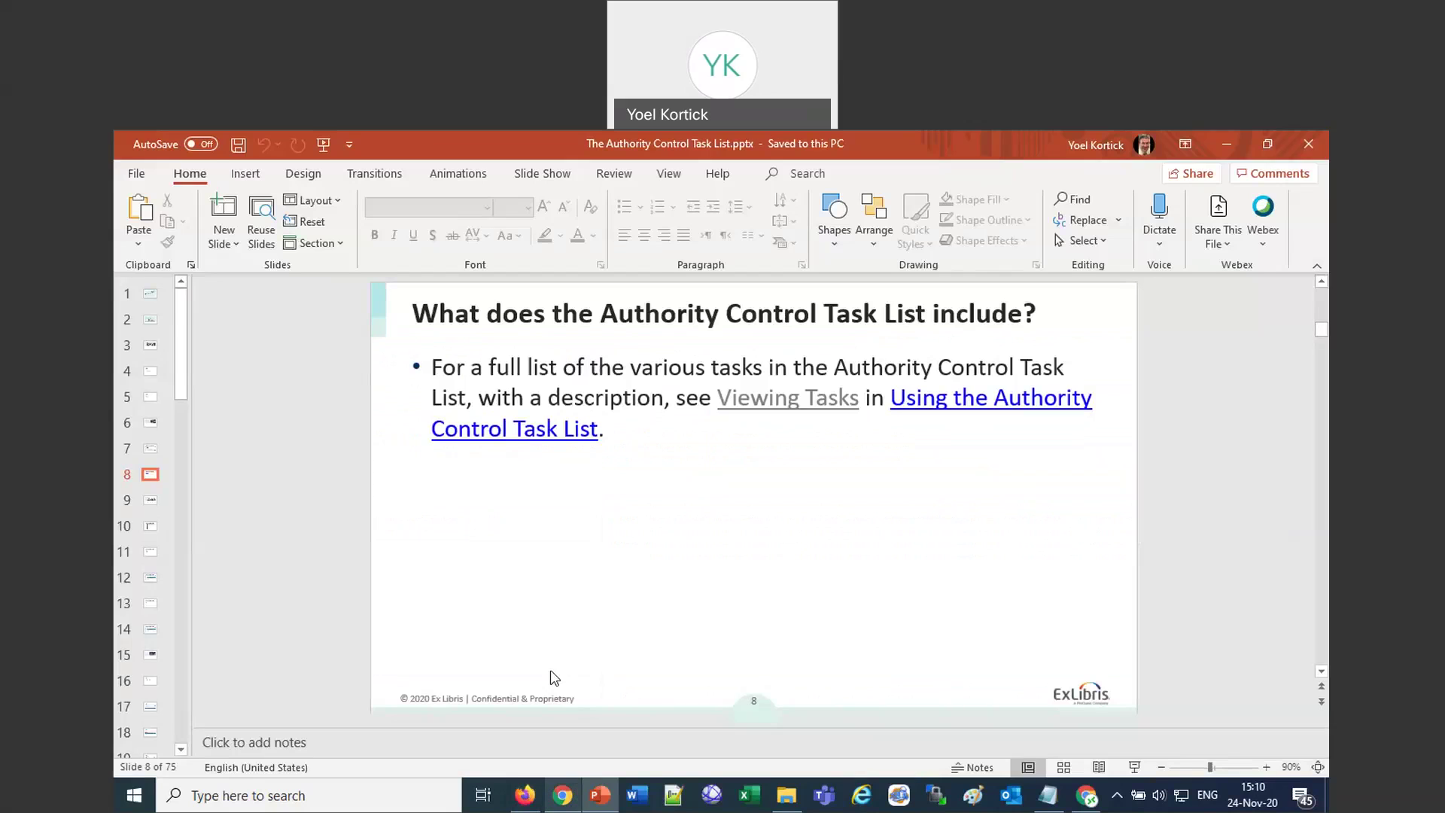
{"action": "left_click", "coordinate": [525, 795]}
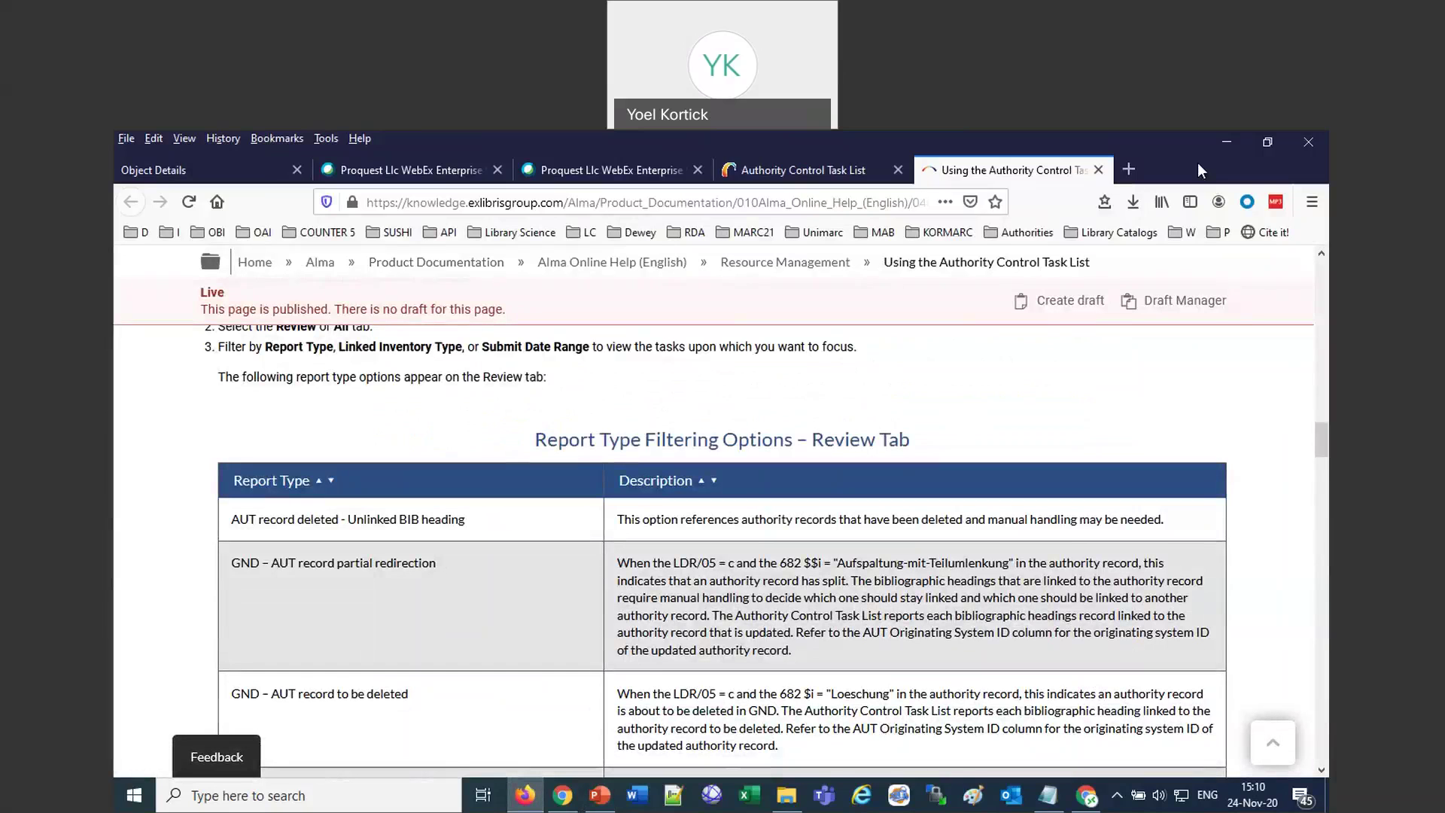
{"action": "left_click_drag", "start_coordinate": [1198, 163], "coordinate": [926, 422]}
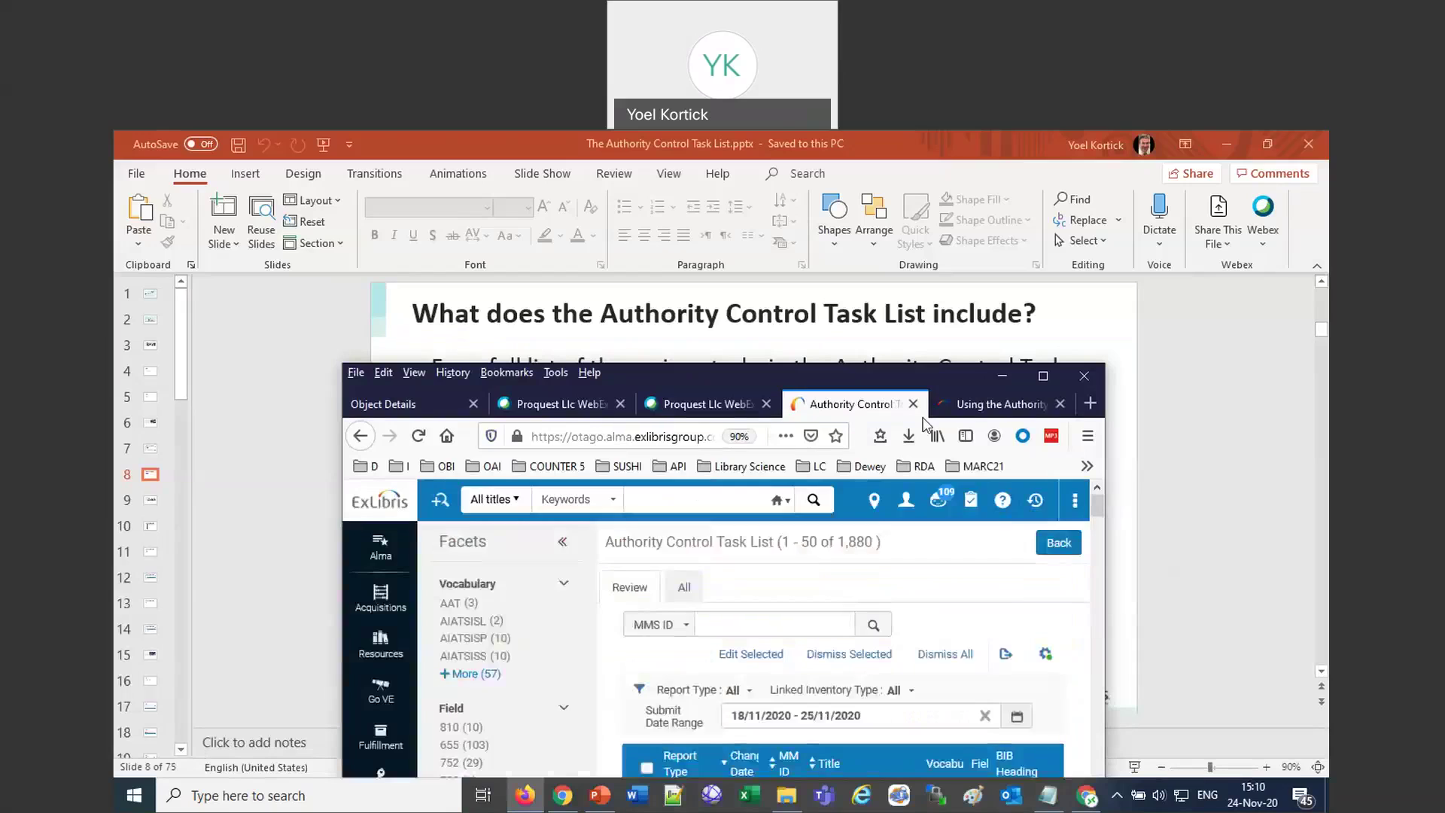
{"action": "left_click", "coordinate": [1002, 375]}
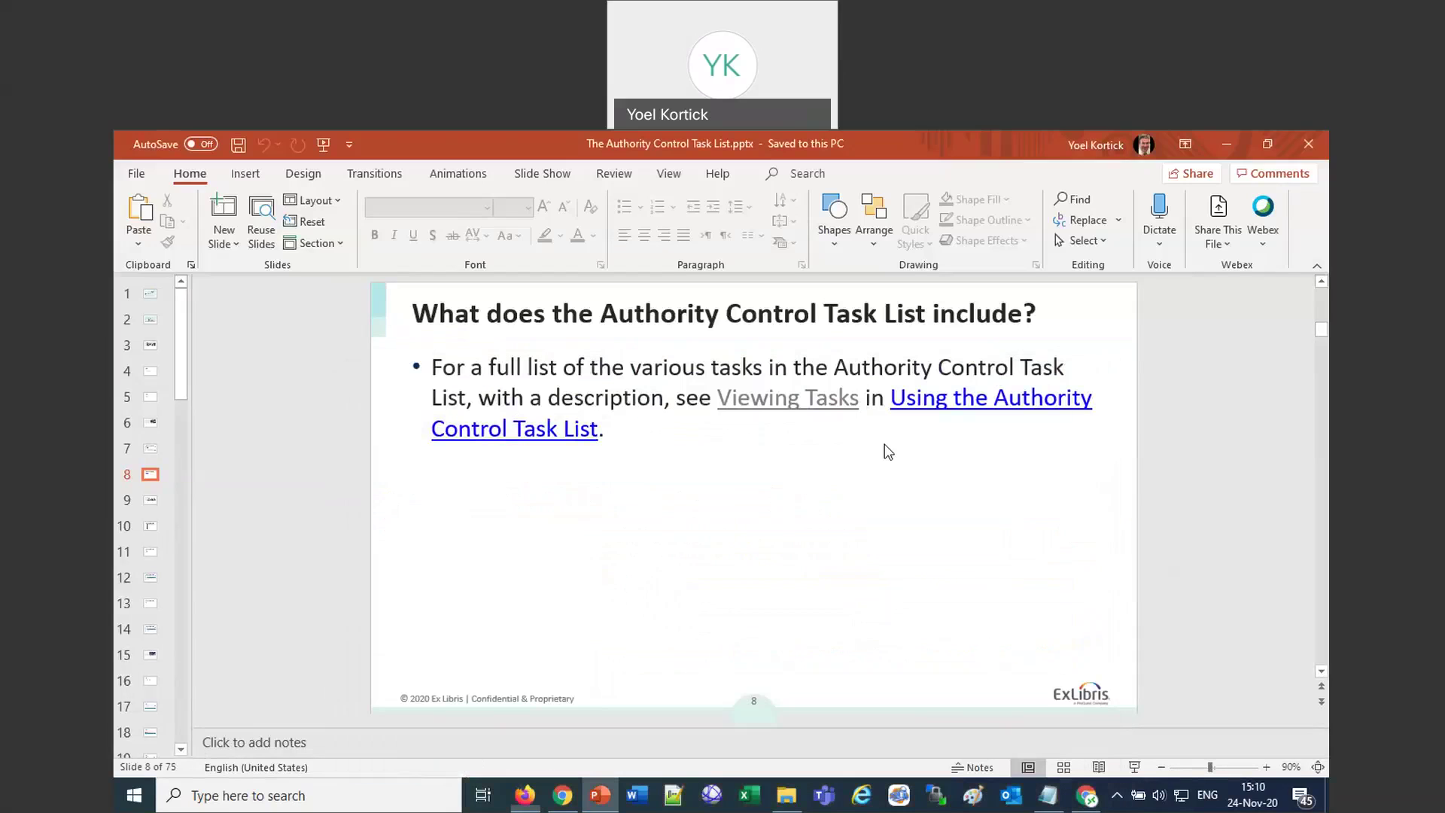
{"action": "left_click", "coordinate": [527, 797]}
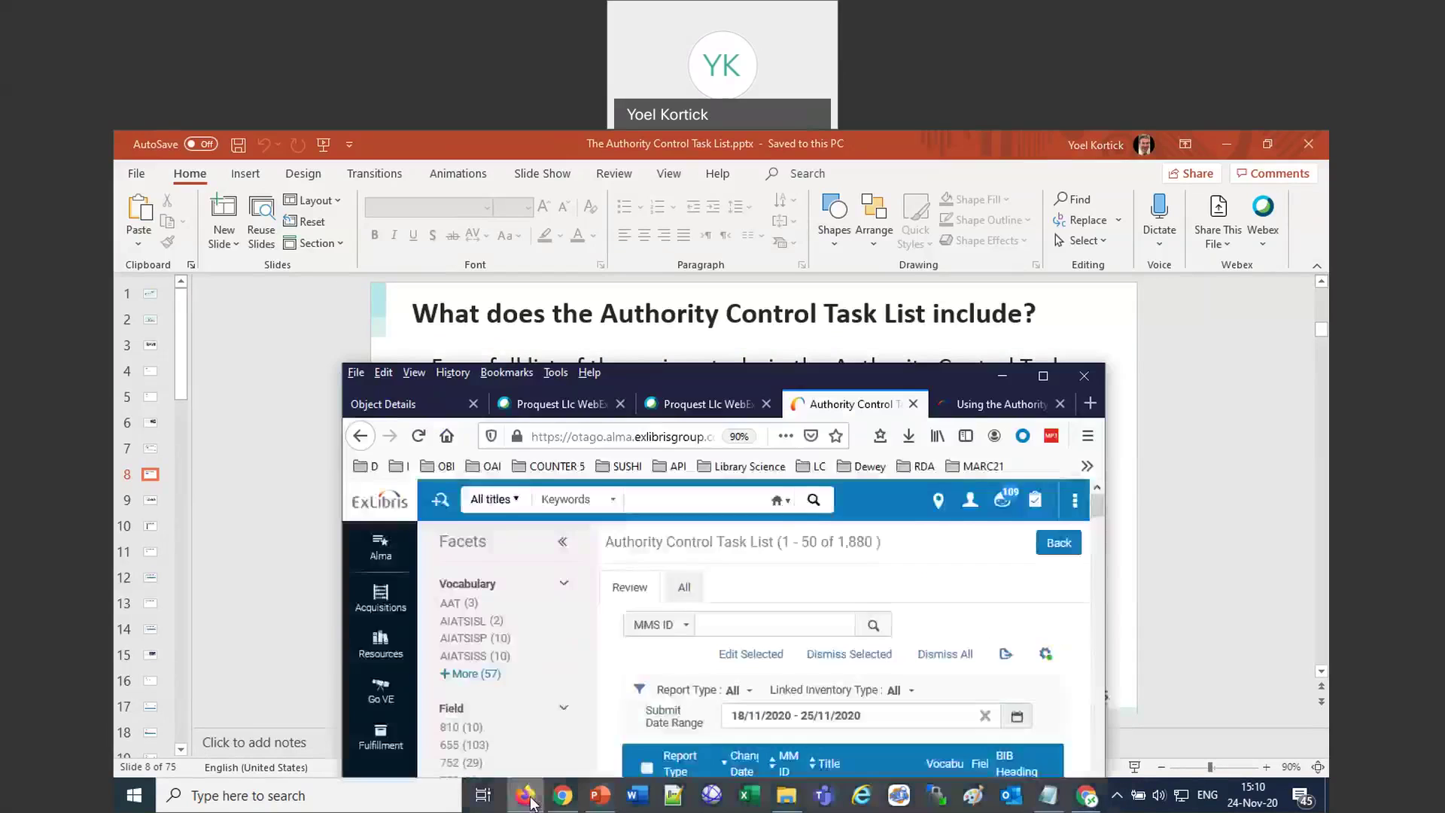
{"action": "left_click", "coordinate": [1043, 375]}
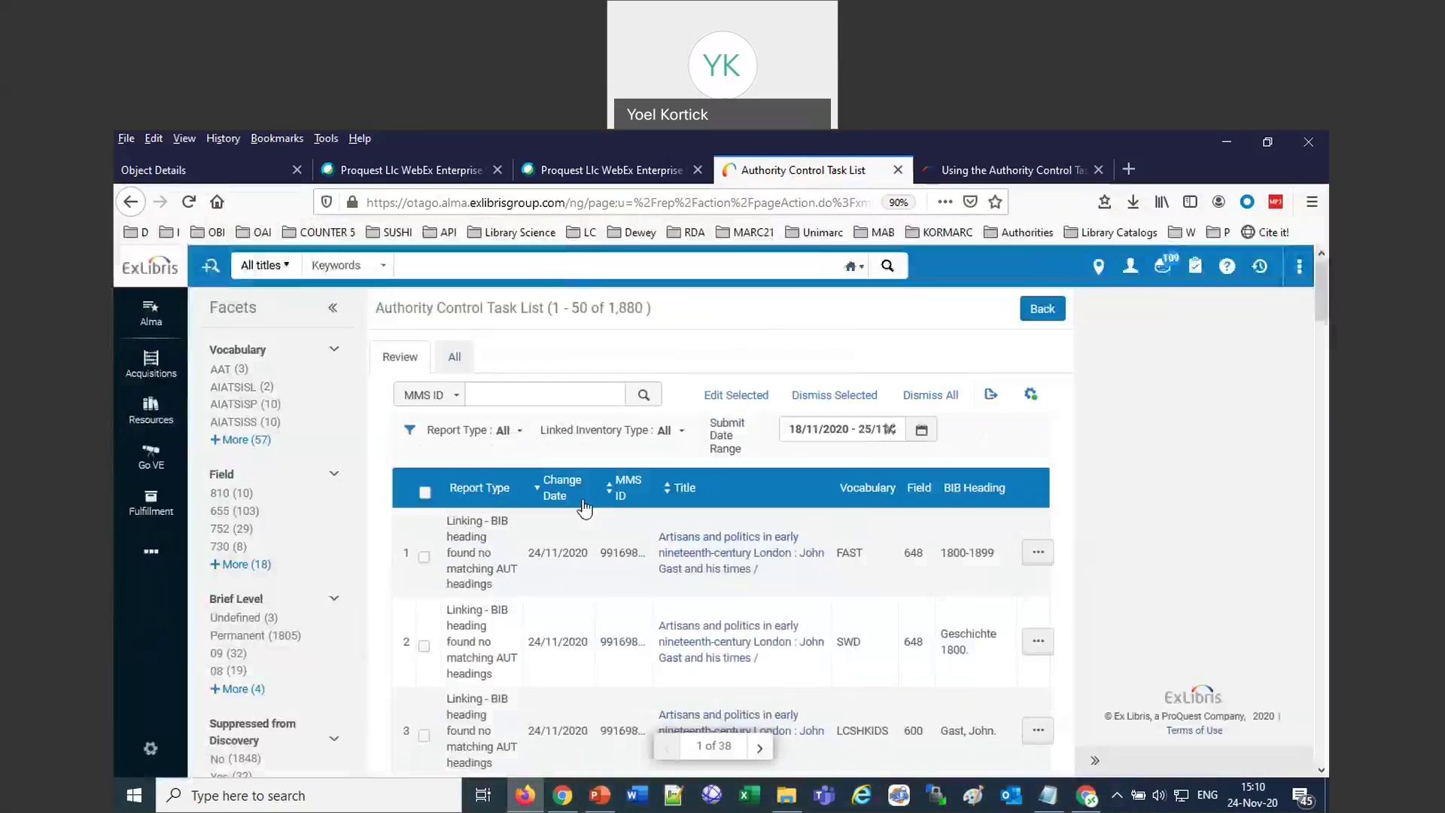
Return to the Alma home page and open the Authority Control Task List from the cataloging resources.
{"action": "left_click", "coordinate": [150, 309]}
{"action": "left_click", "coordinate": [144, 273]}
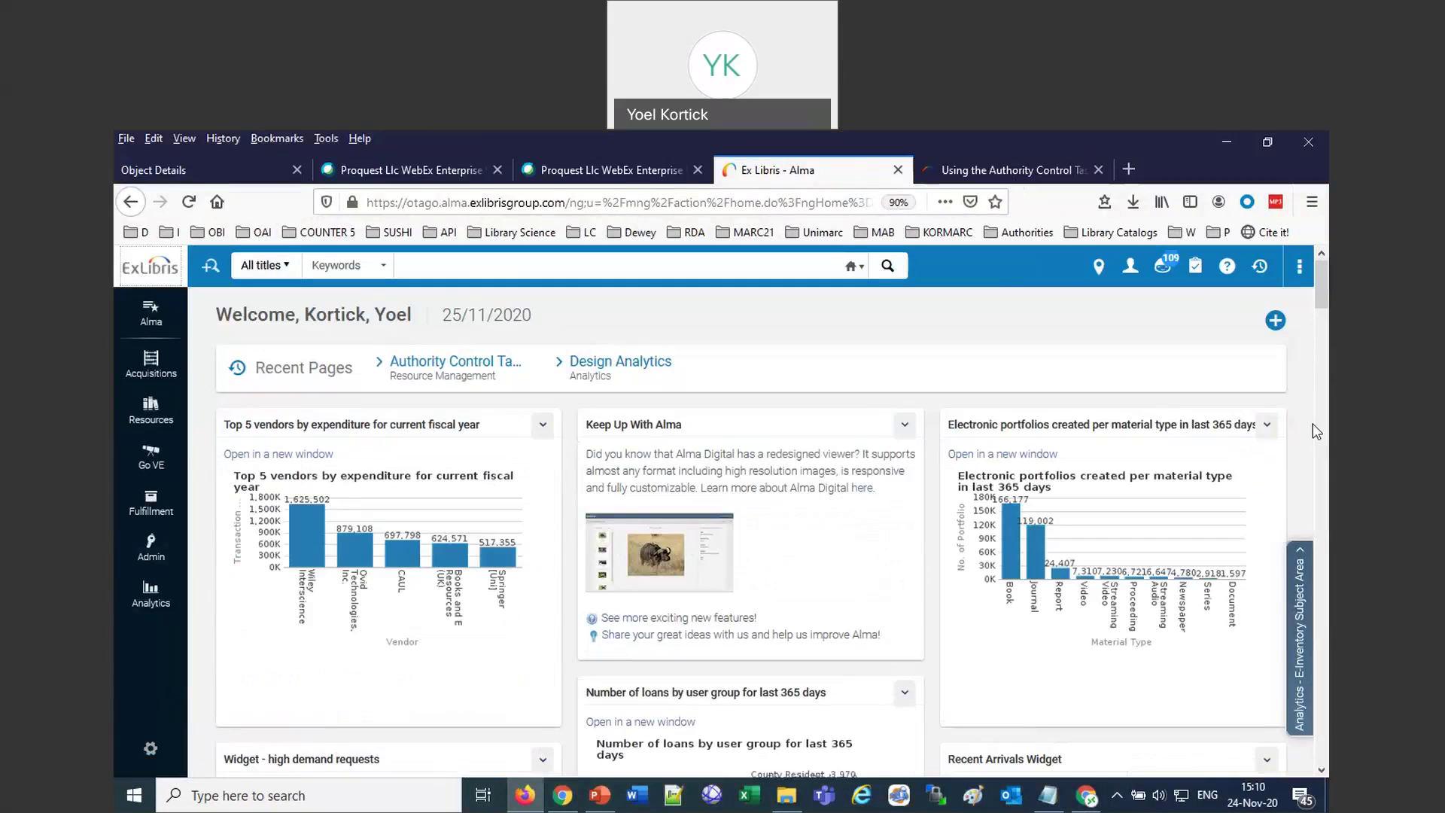
{"action": "left_click", "coordinate": [153, 414]}
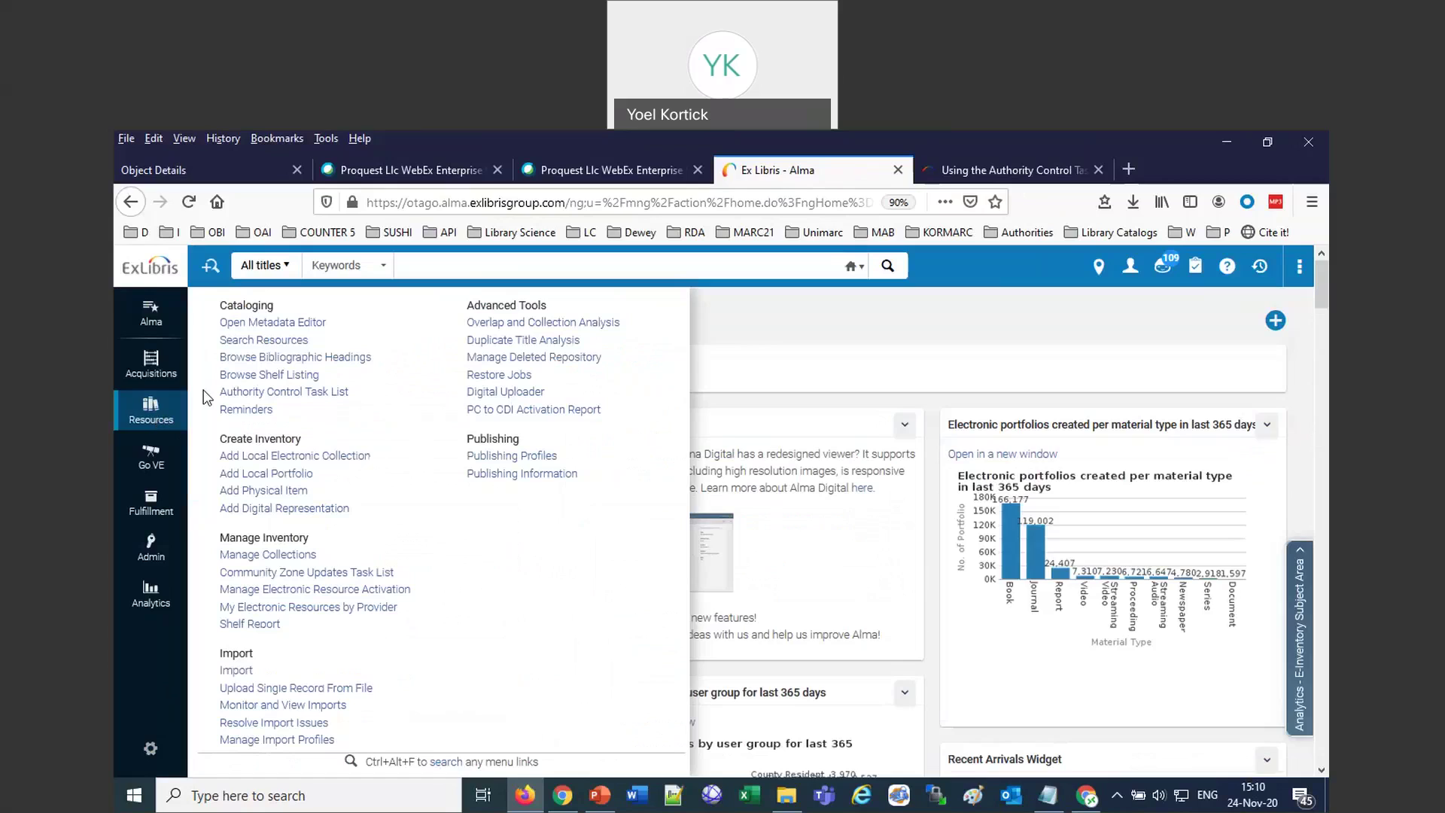
{"action": "left_click", "coordinate": [263, 392]}
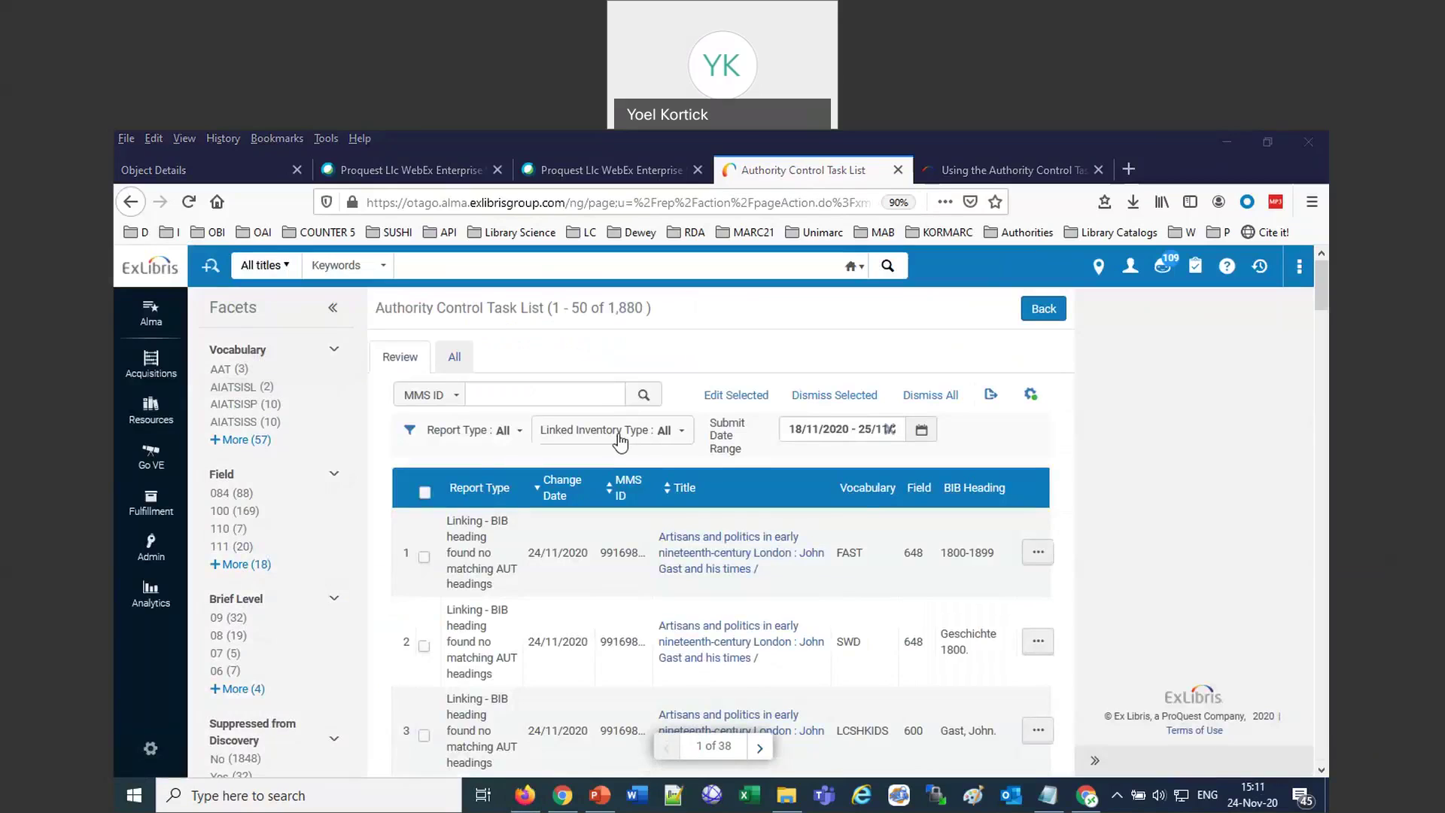
Review the report type options and read the online help description of "Linking – BIB heading found no matching AUT headings".
{"action": "left_click", "coordinate": [525, 438]}
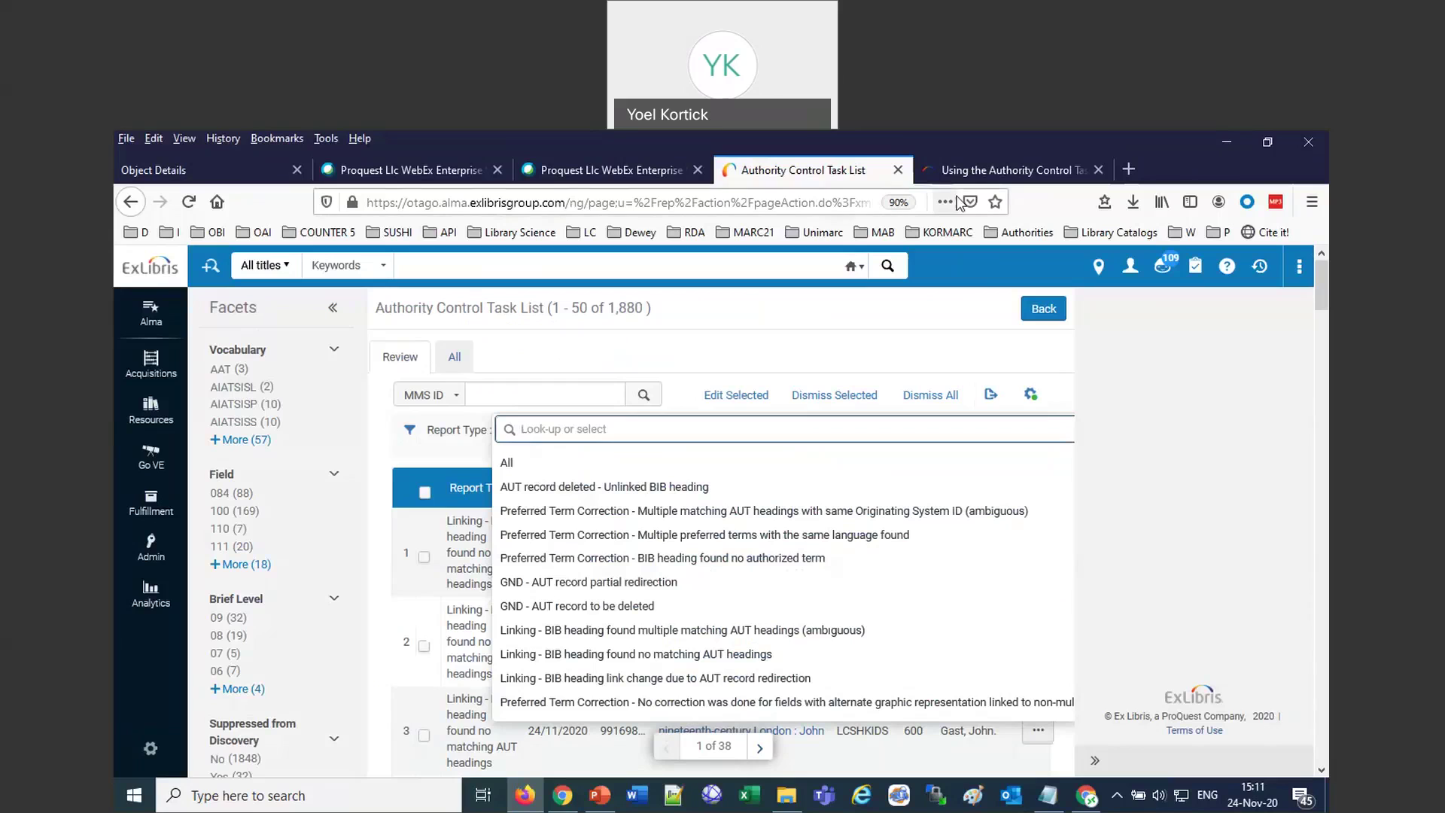
{"action": "left_click", "coordinate": [983, 172]}
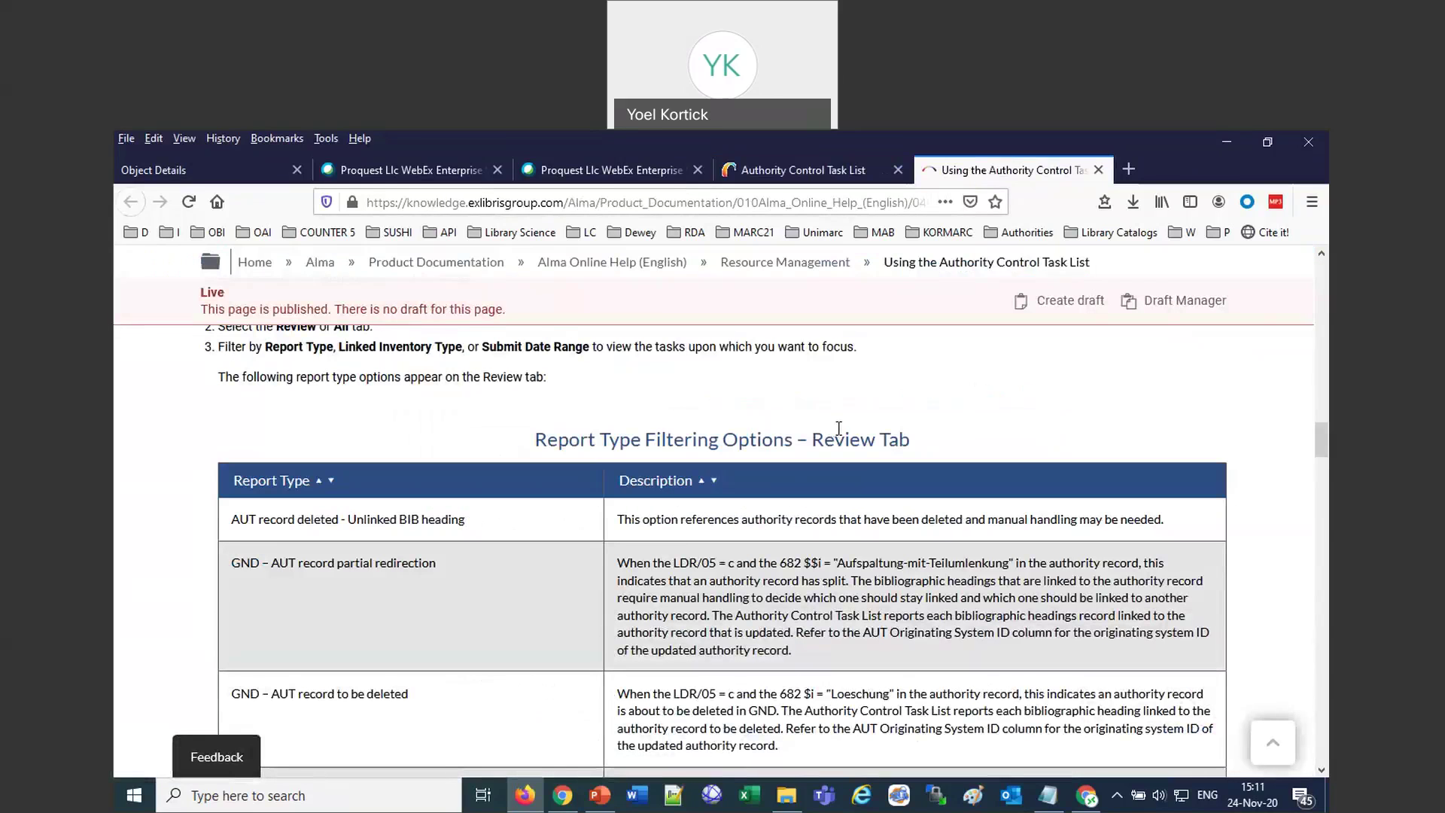
{"action": "scroll", "coordinate": [838, 427], "scroll_direction": "down", "scroll_amount": 10}
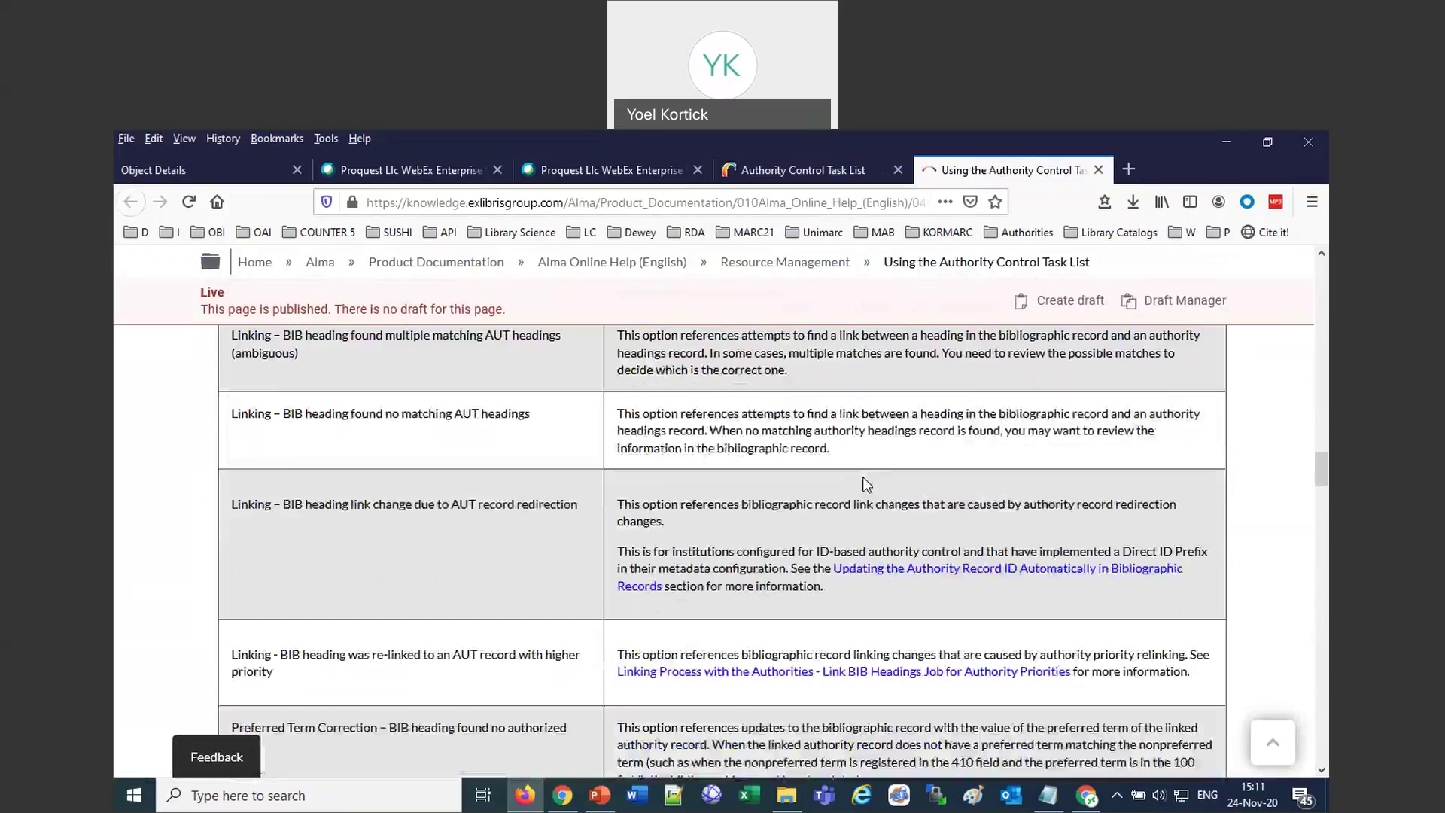
{"action": "scroll", "coordinate": [867, 487], "scroll_direction": "up", "scroll_amount": 3}
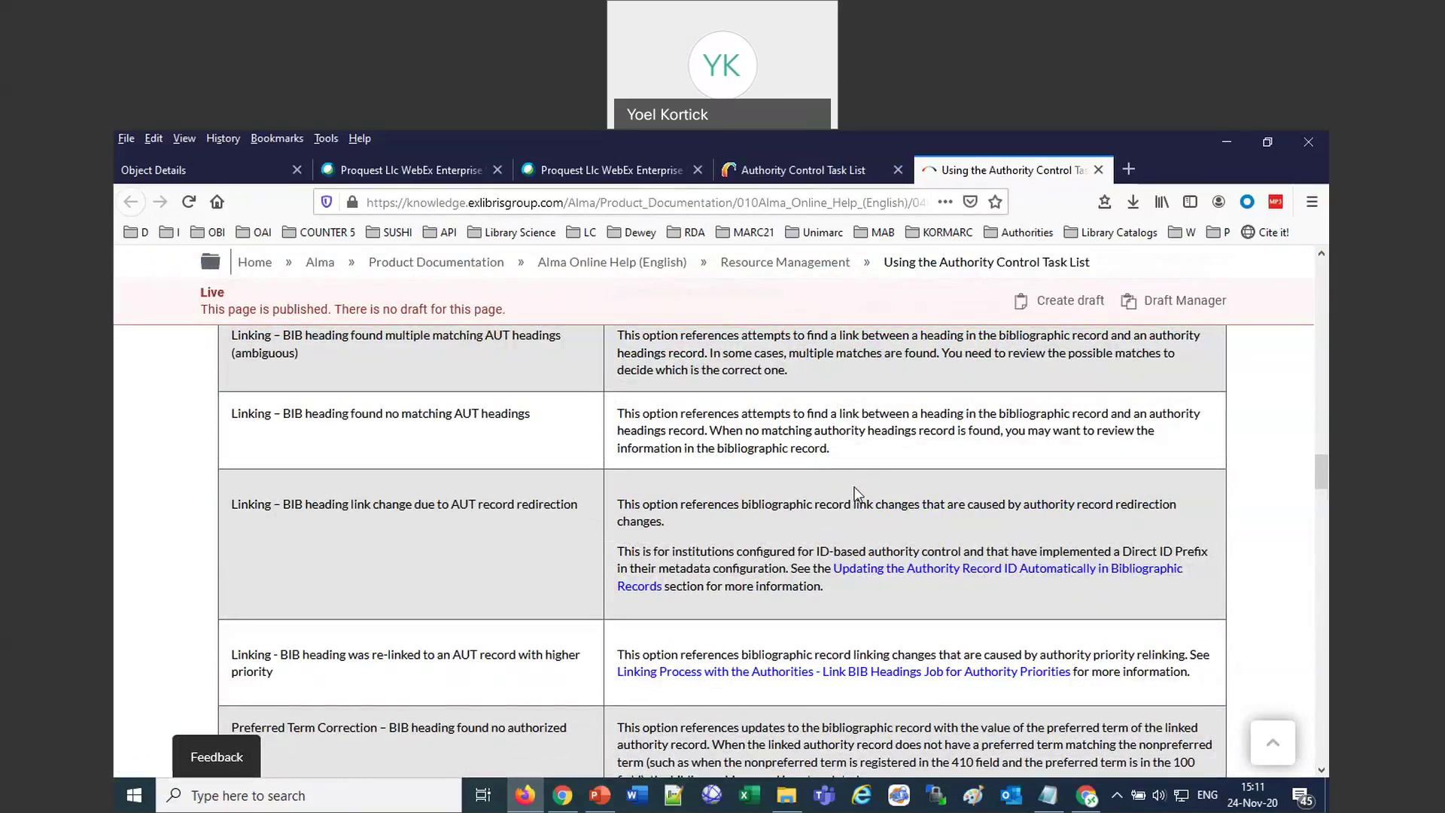
{"action": "left_click_drag", "start_coordinate": [229, 414], "coordinate": [516, 402]}
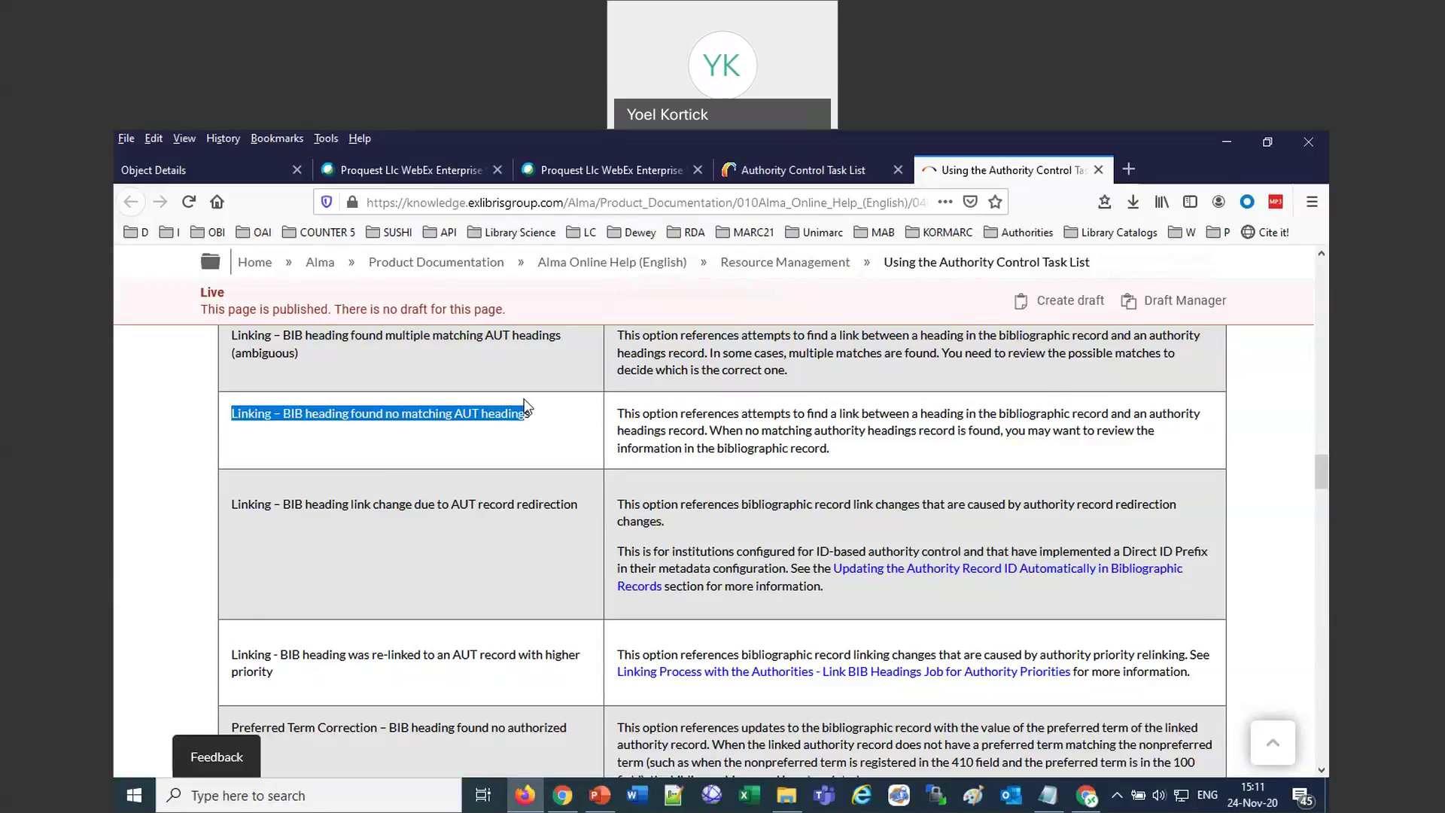
{"action": "left_click", "coordinate": [534, 800]}
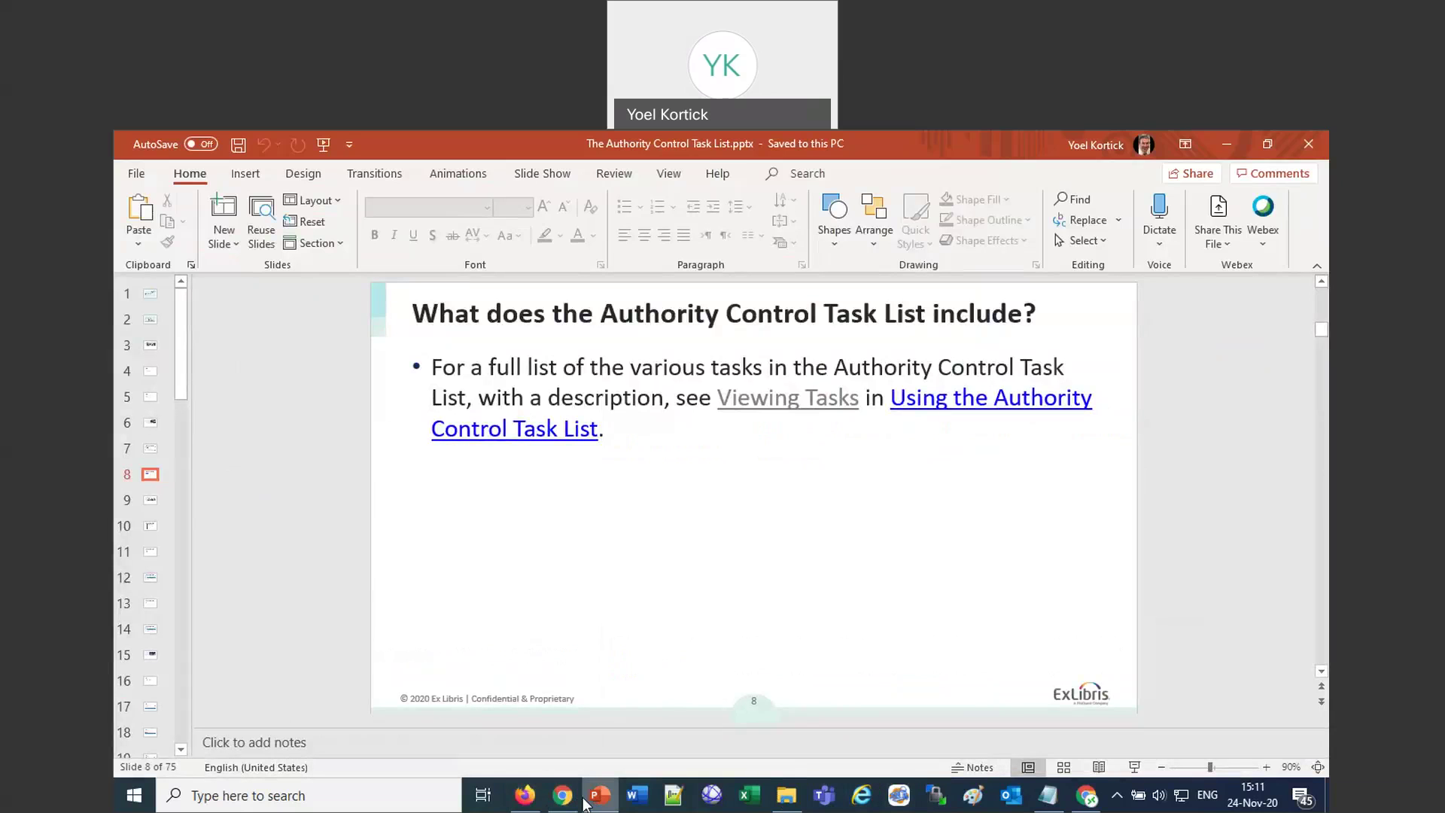
{"action": "left_click", "coordinate": [530, 804]}
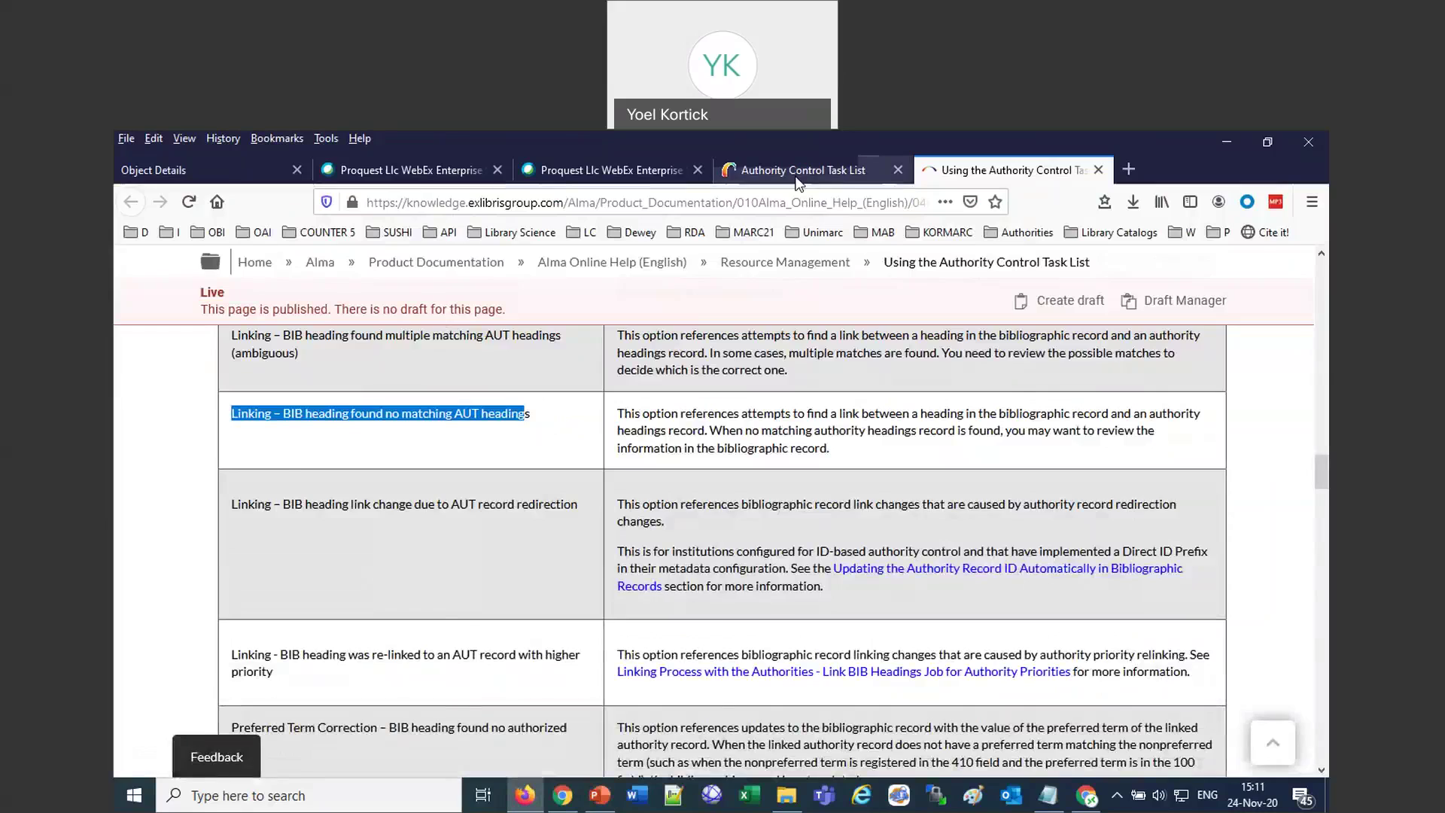
Filter the Authority Control Task List's review tasks by report type "Linking - BIB heading found no matching AUT headings".
{"action": "left_click", "coordinate": [790, 174]}
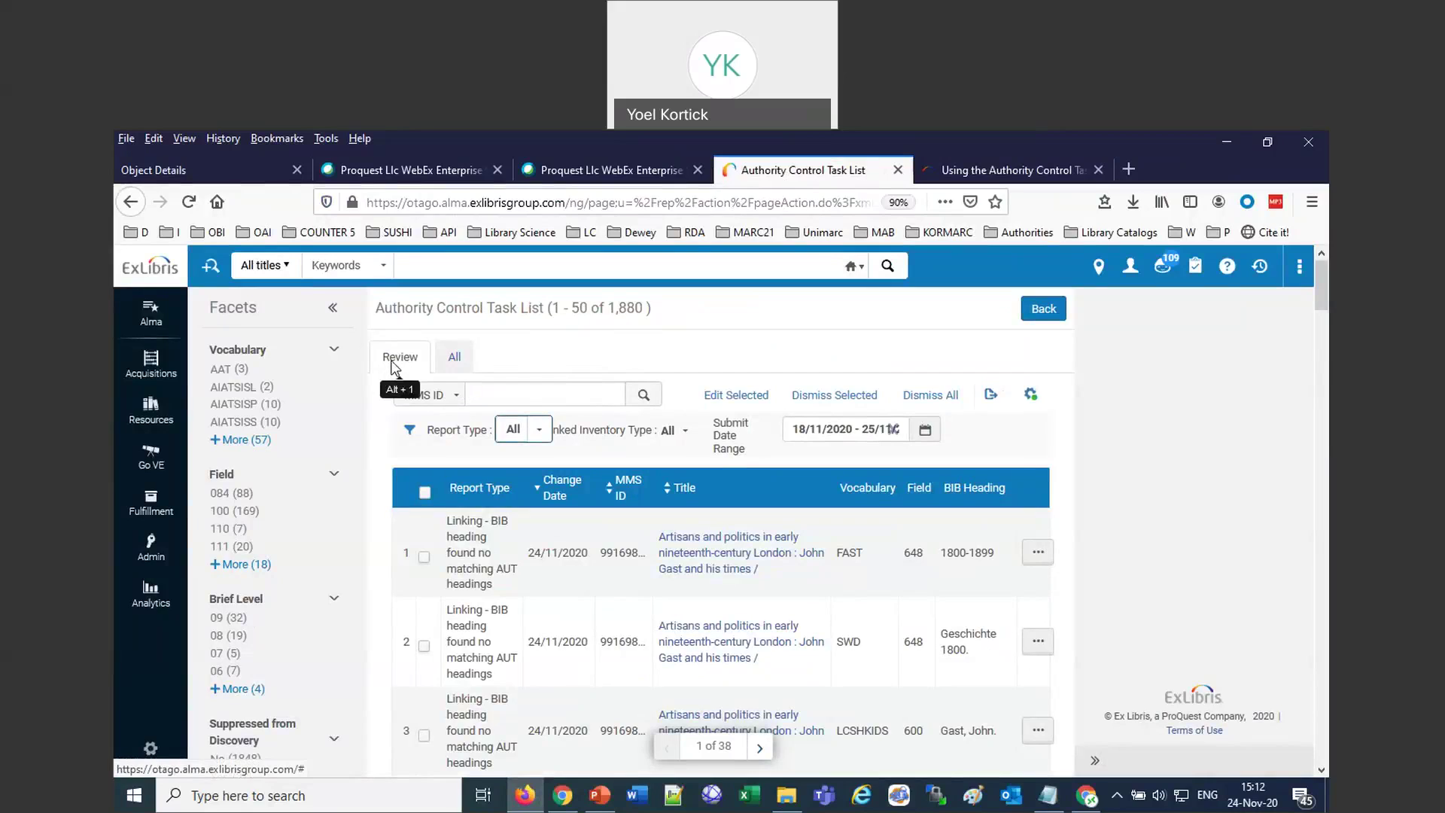
{"action": "left_click", "coordinate": [540, 430]}
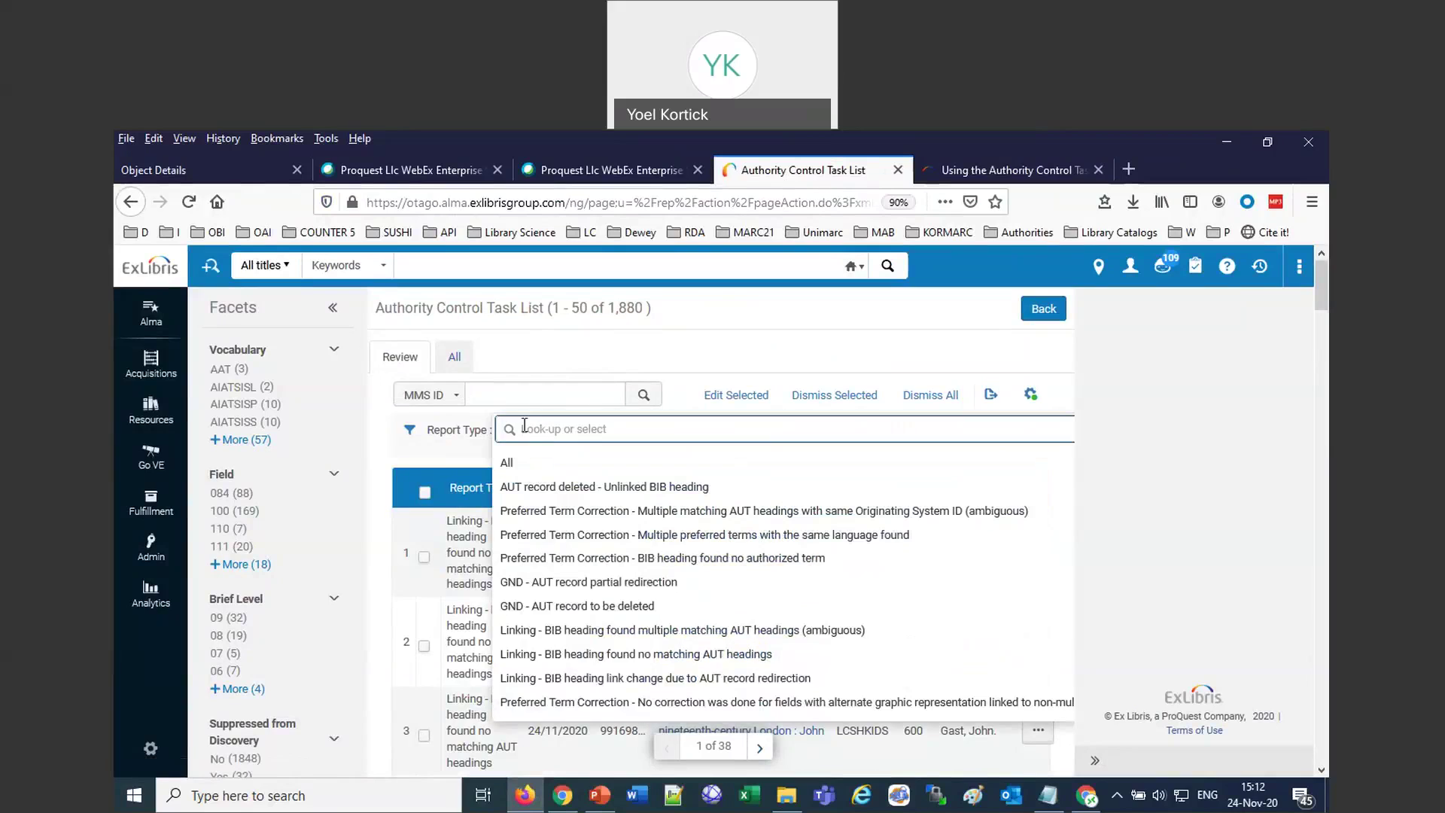
{"action": "left_click", "coordinate": [621, 656]}
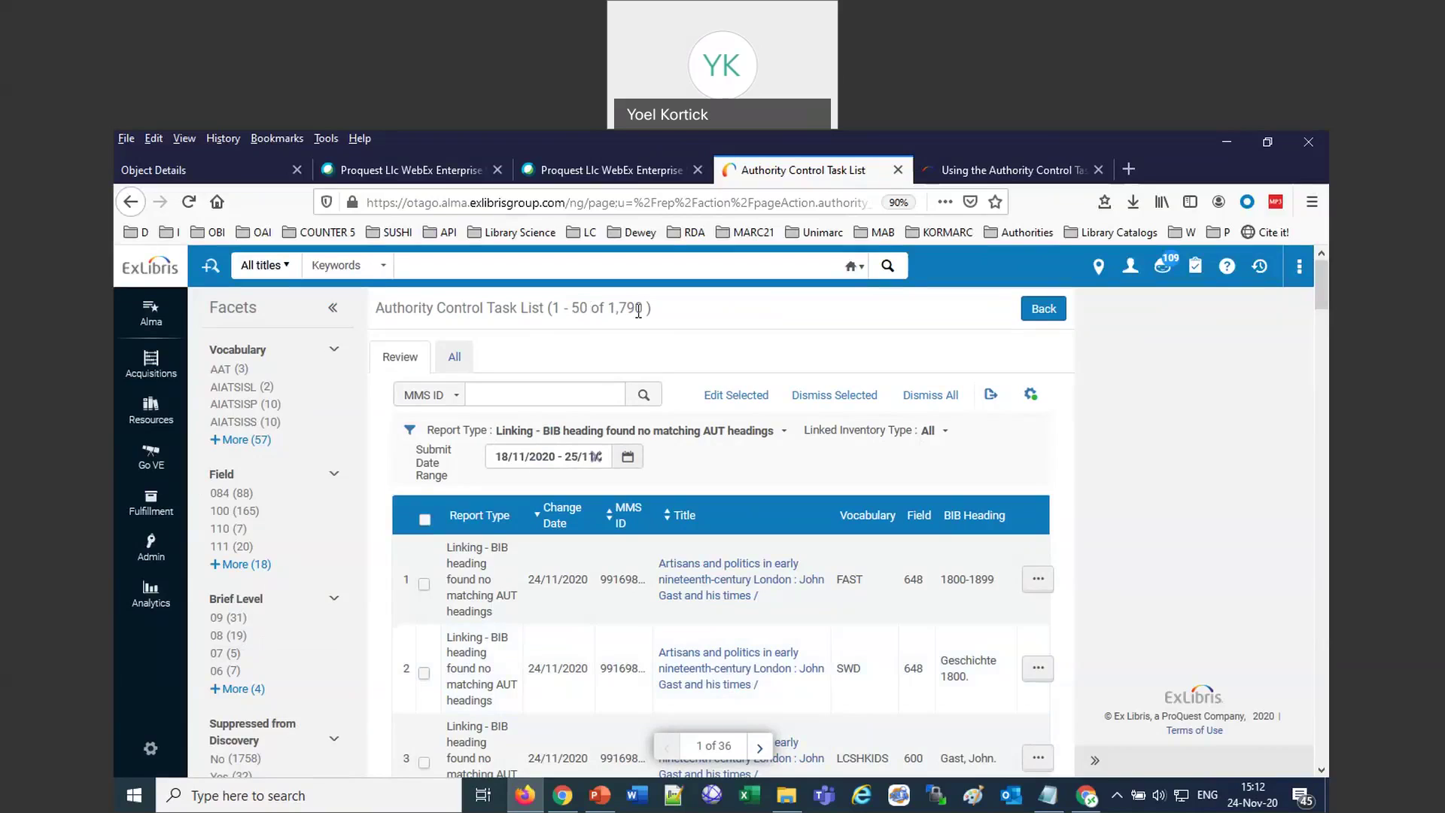
Expand the full list of vocabulary facets and limit the tasks to the LCSH vocabulary.
{"action": "left_click", "coordinate": [238, 440]}
{"action": "scroll", "coordinate": [348, 539], "scroll_direction": "down", "scroll_amount": 4}
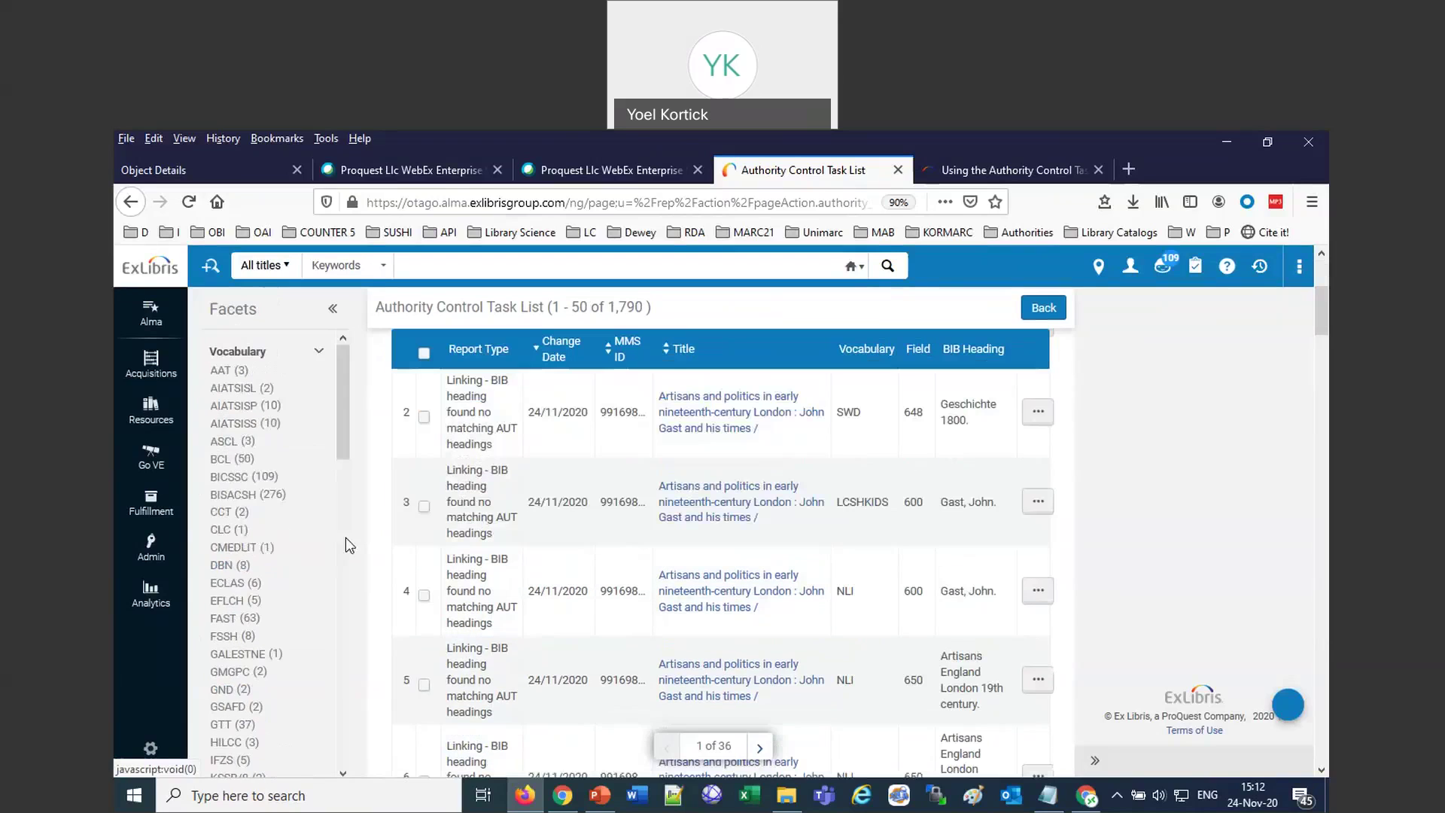
{"action": "scroll", "coordinate": [301, 651], "scroll_direction": "down", "scroll_amount": 3}
{"action": "scroll", "coordinate": [301, 649], "scroll_direction": "down", "scroll_amount": 1}
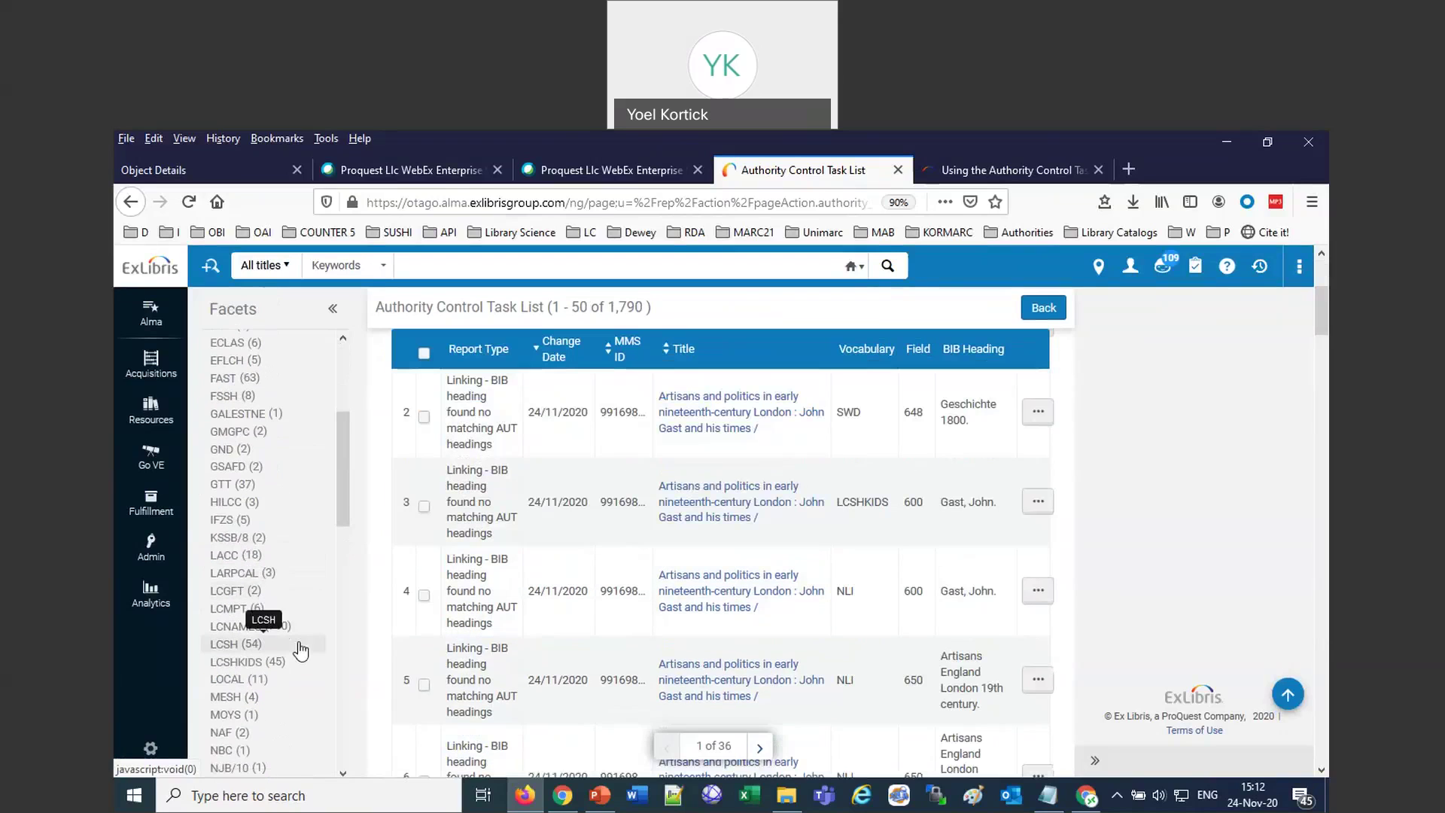
{"action": "left_click", "coordinate": [225, 646]}
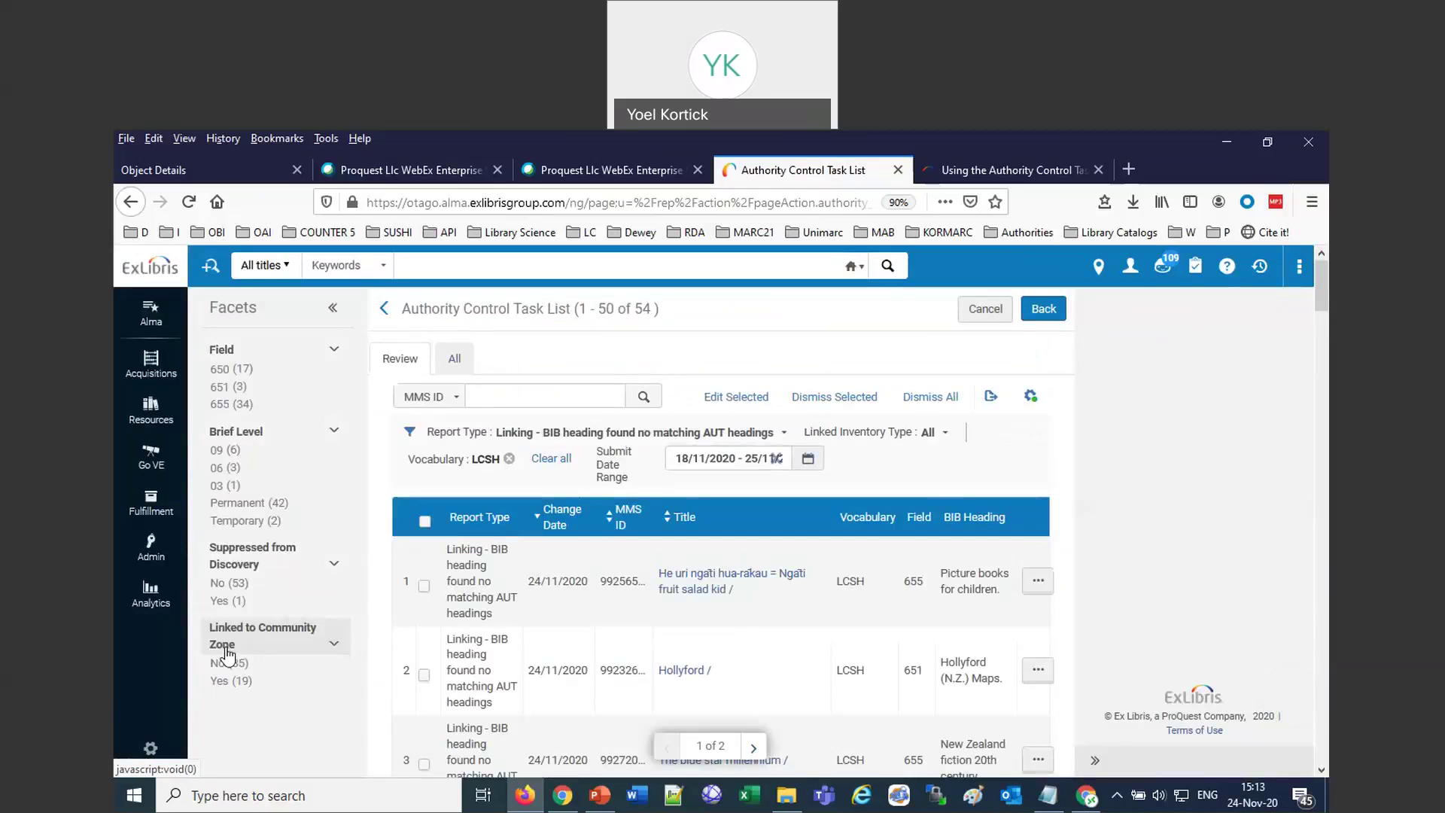
Narrow the LCSH tasks to field 650 and to records with Linked to Community Zone set to No.
{"action": "left_click", "coordinate": [221, 369]}
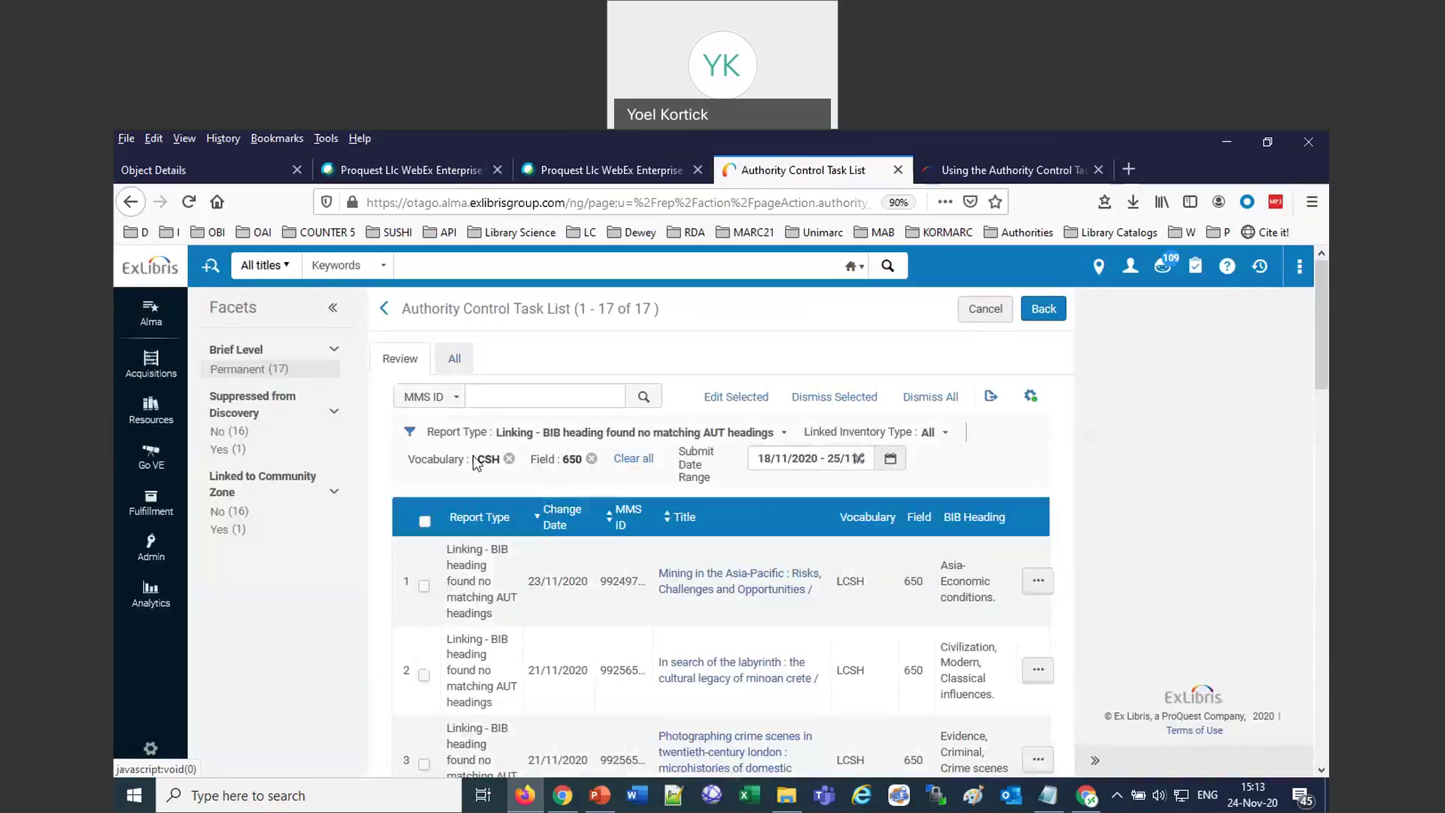
{"action": "left_click", "coordinate": [591, 458]}
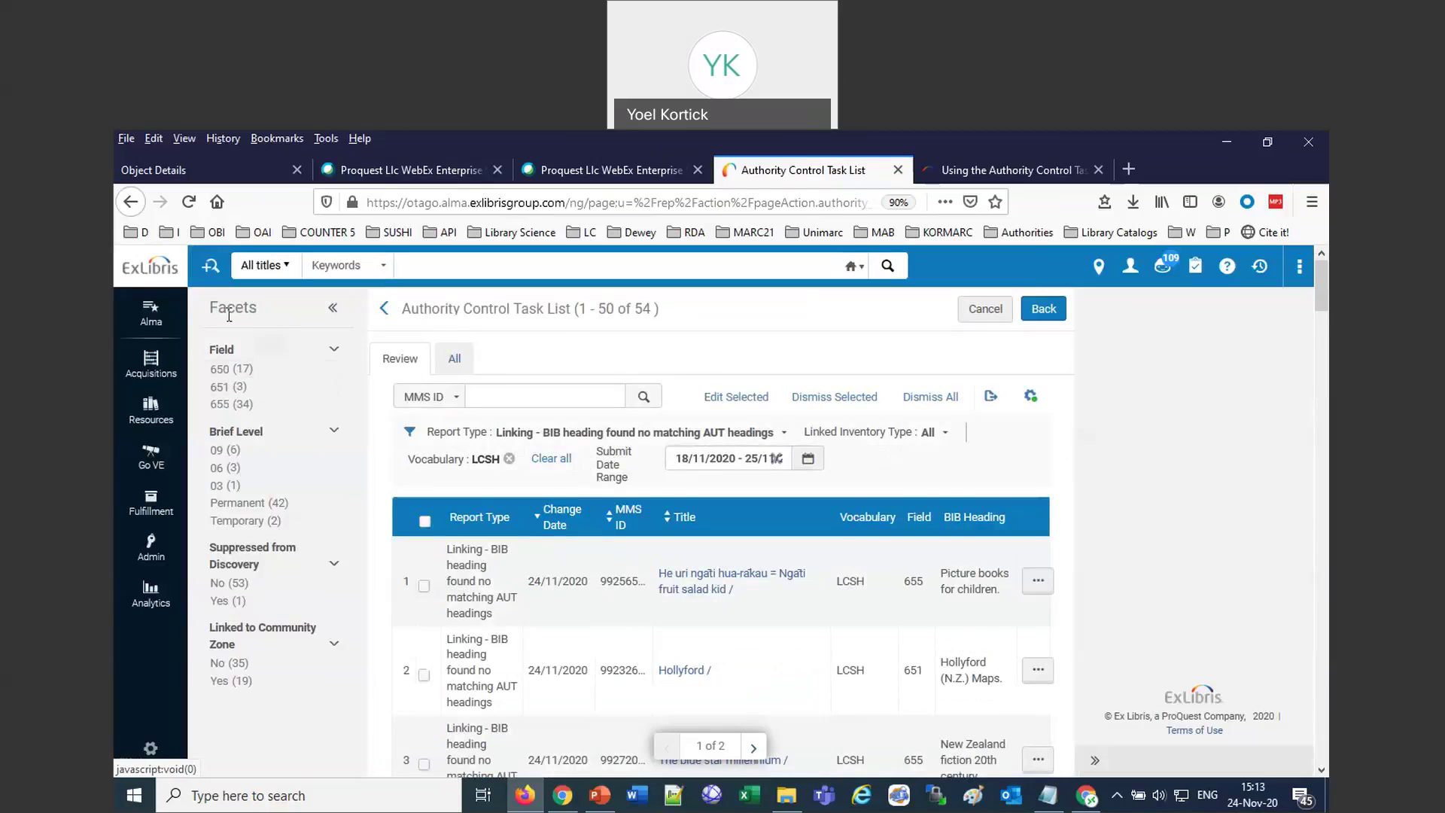
{"action": "left_click", "coordinate": [229, 370]}
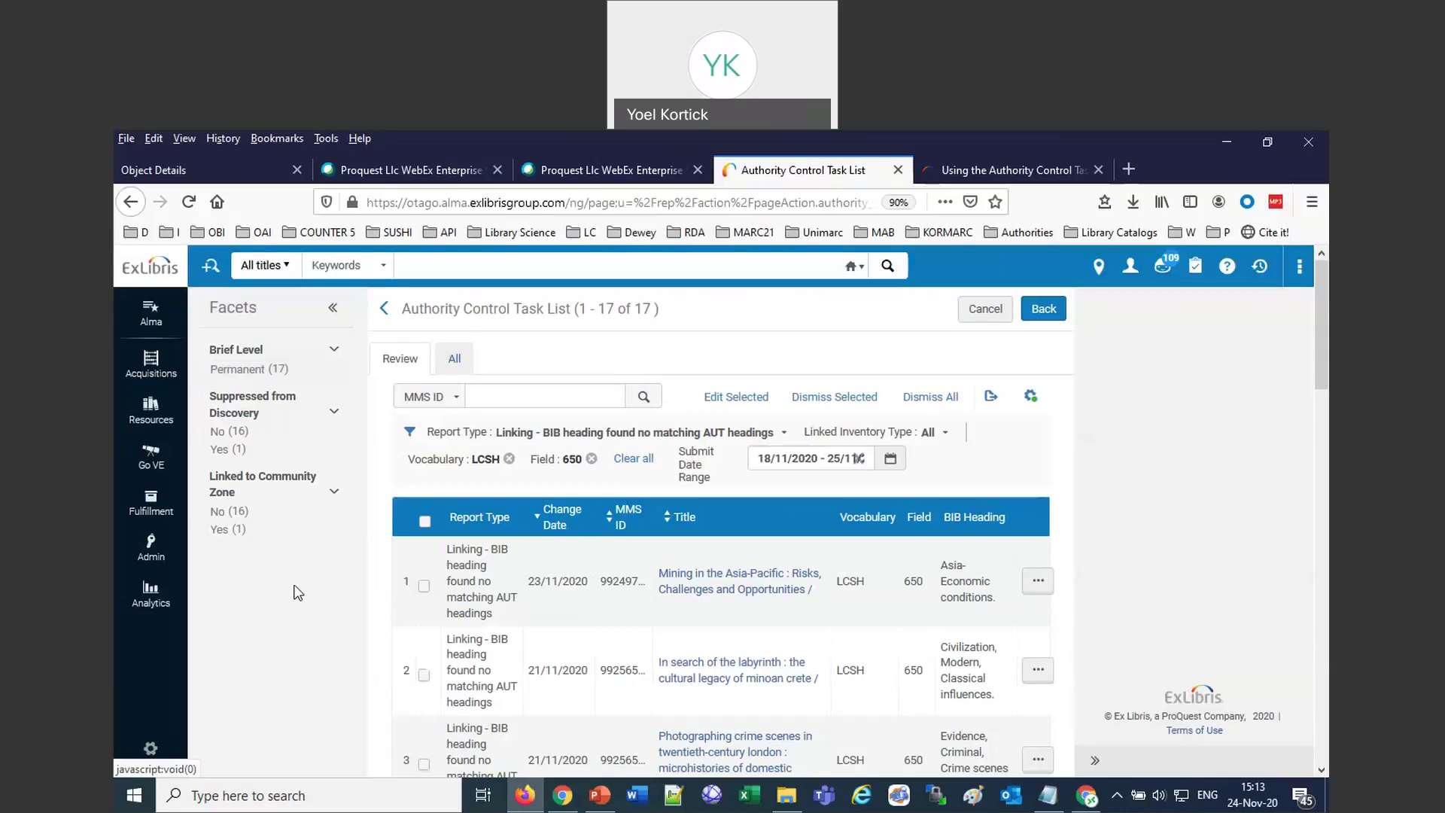
{"action": "left_click", "coordinate": [233, 517]}
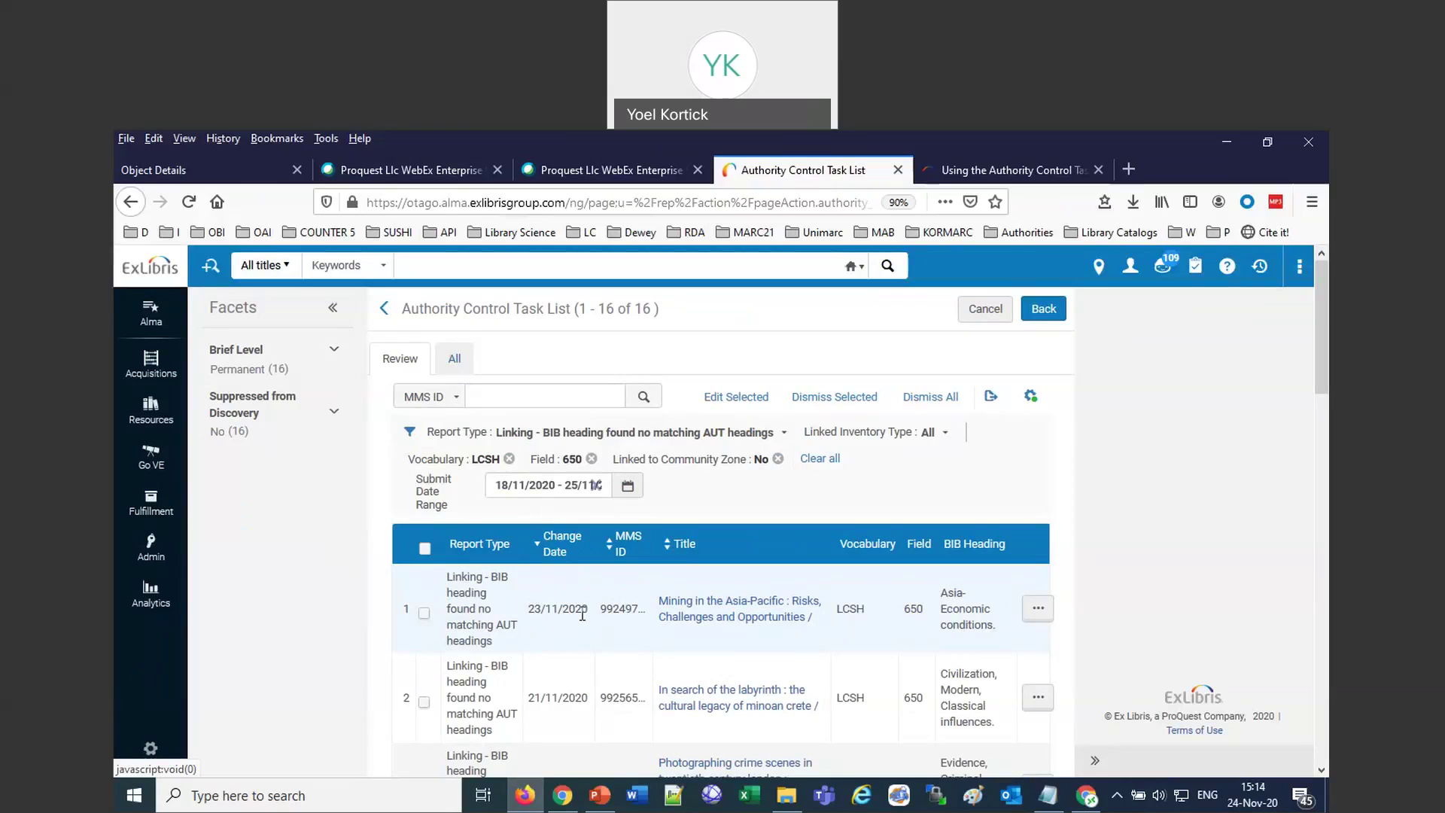
Open the first task's record, with BIB heading "Asia-Economic conditions.", for editing and go to that 650 field.
{"action": "left_click_drag", "start_coordinate": [942, 592], "coordinate": [997, 629]}
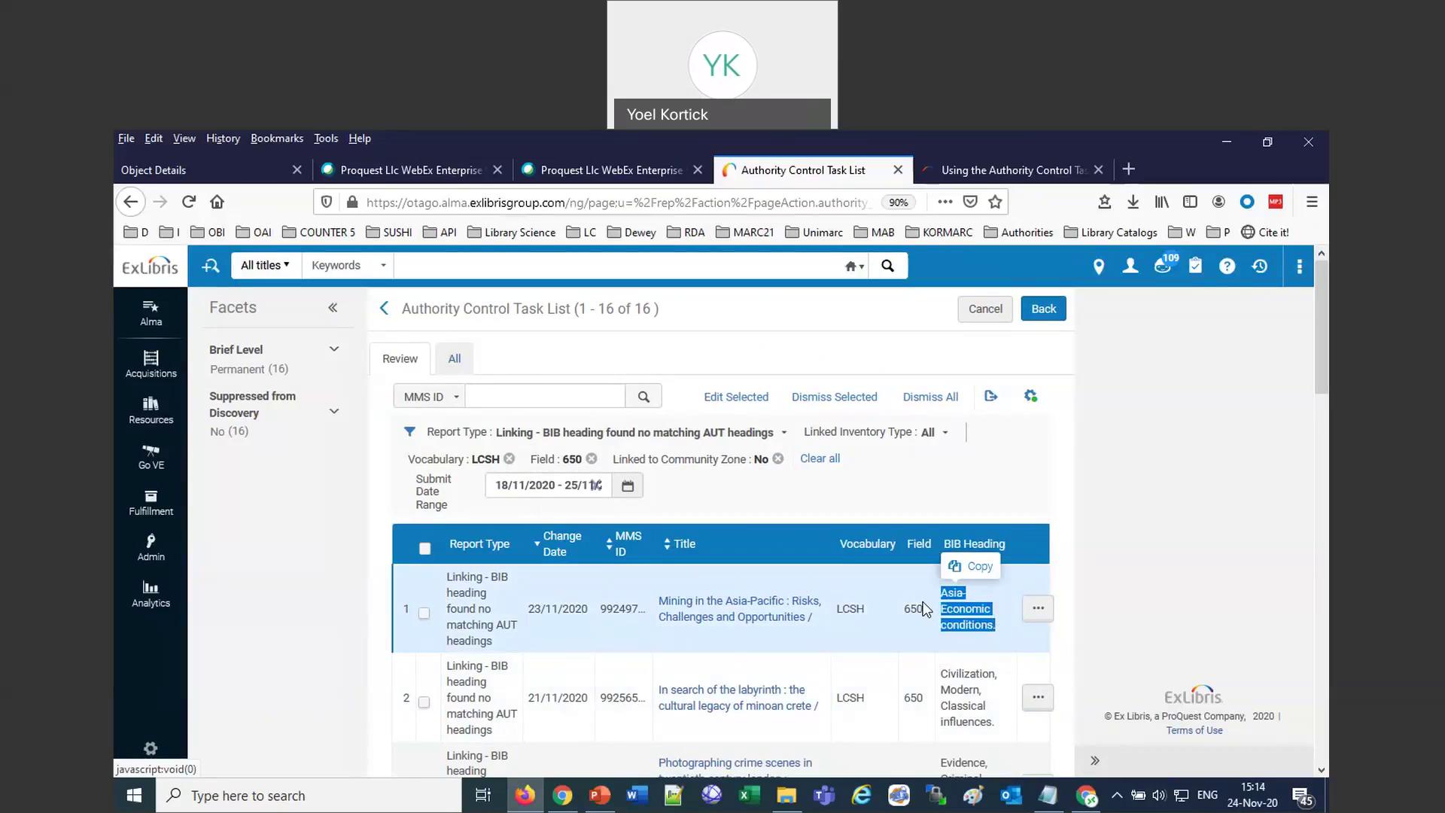
{"action": "left_click", "coordinate": [1038, 608]}
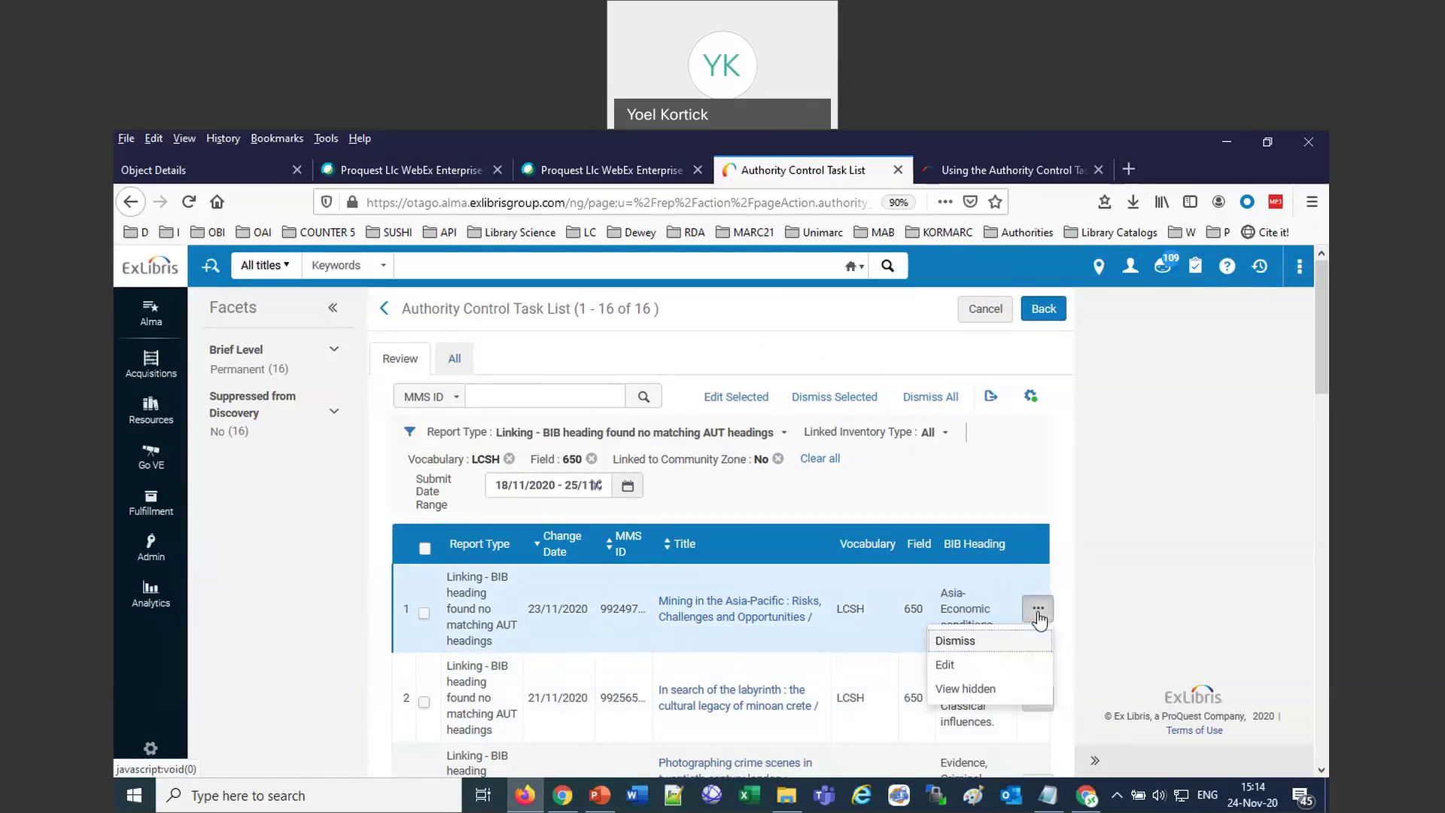
{"action": "left_click", "coordinate": [946, 665]}
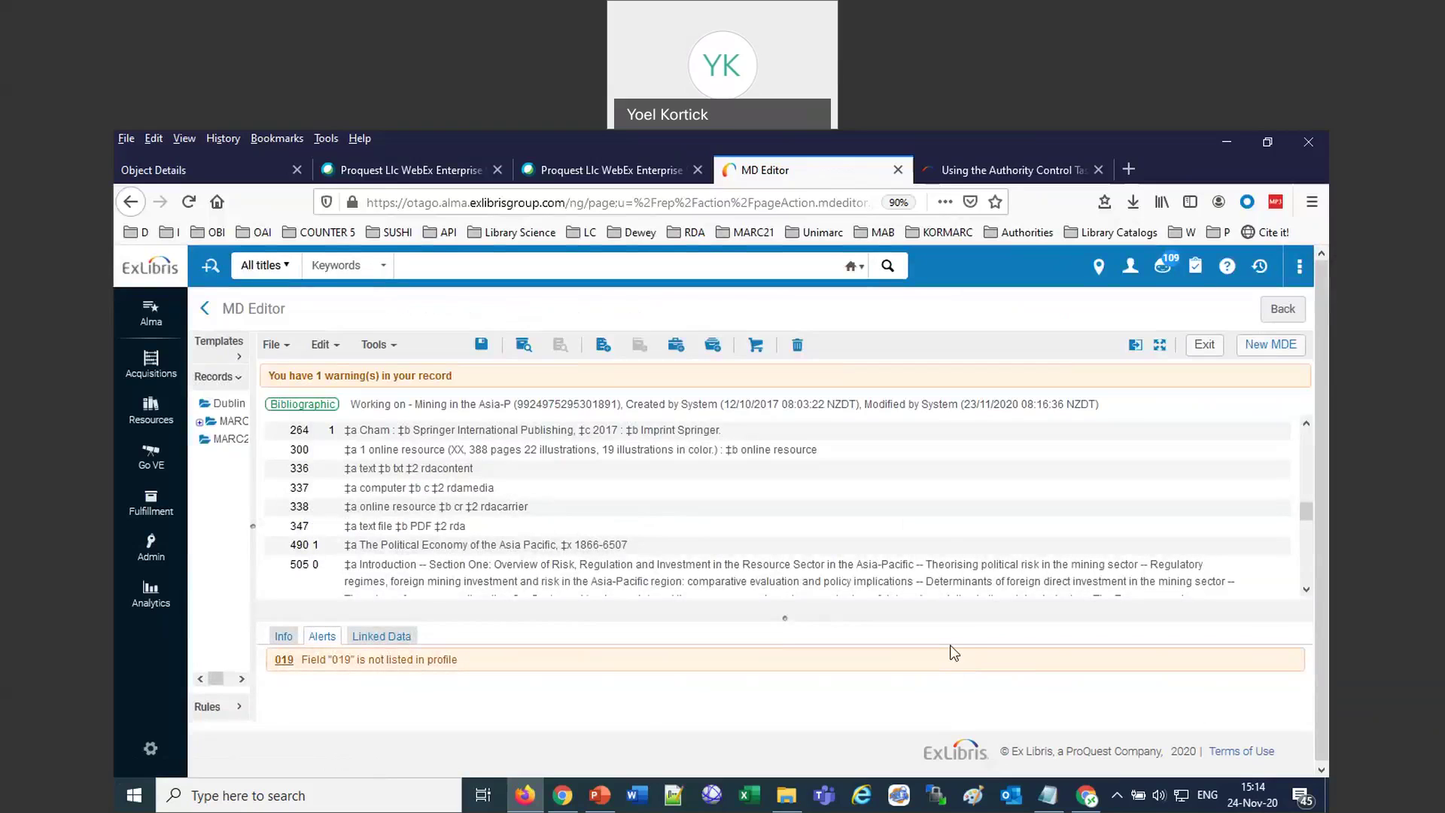
{"action": "scroll", "coordinate": [932, 476], "scroll_direction": "down", "scroll_amount": 3}
{"action": "scroll", "coordinate": [931, 476], "scroll_direction": "down", "scroll_amount": 9}
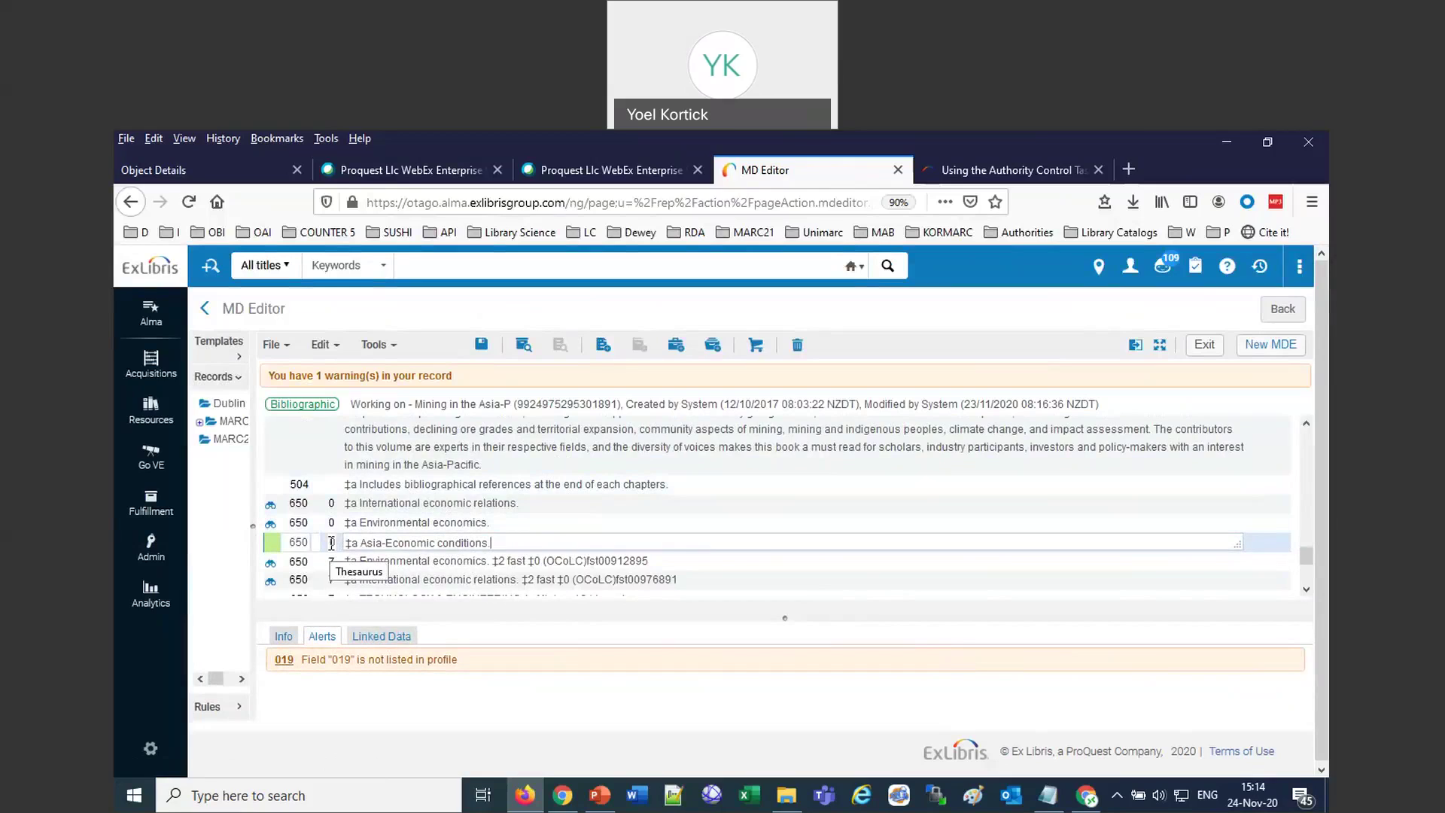
Look up the full MARC 21 bibliographic documentation for field 650 in a new tab and highlight second indicator value 0.
{"action": "left_click", "coordinate": [1127, 170]}
{"action": "left_click", "coordinate": [760, 237]}
{"action": "left_click", "coordinate": [779, 250]}
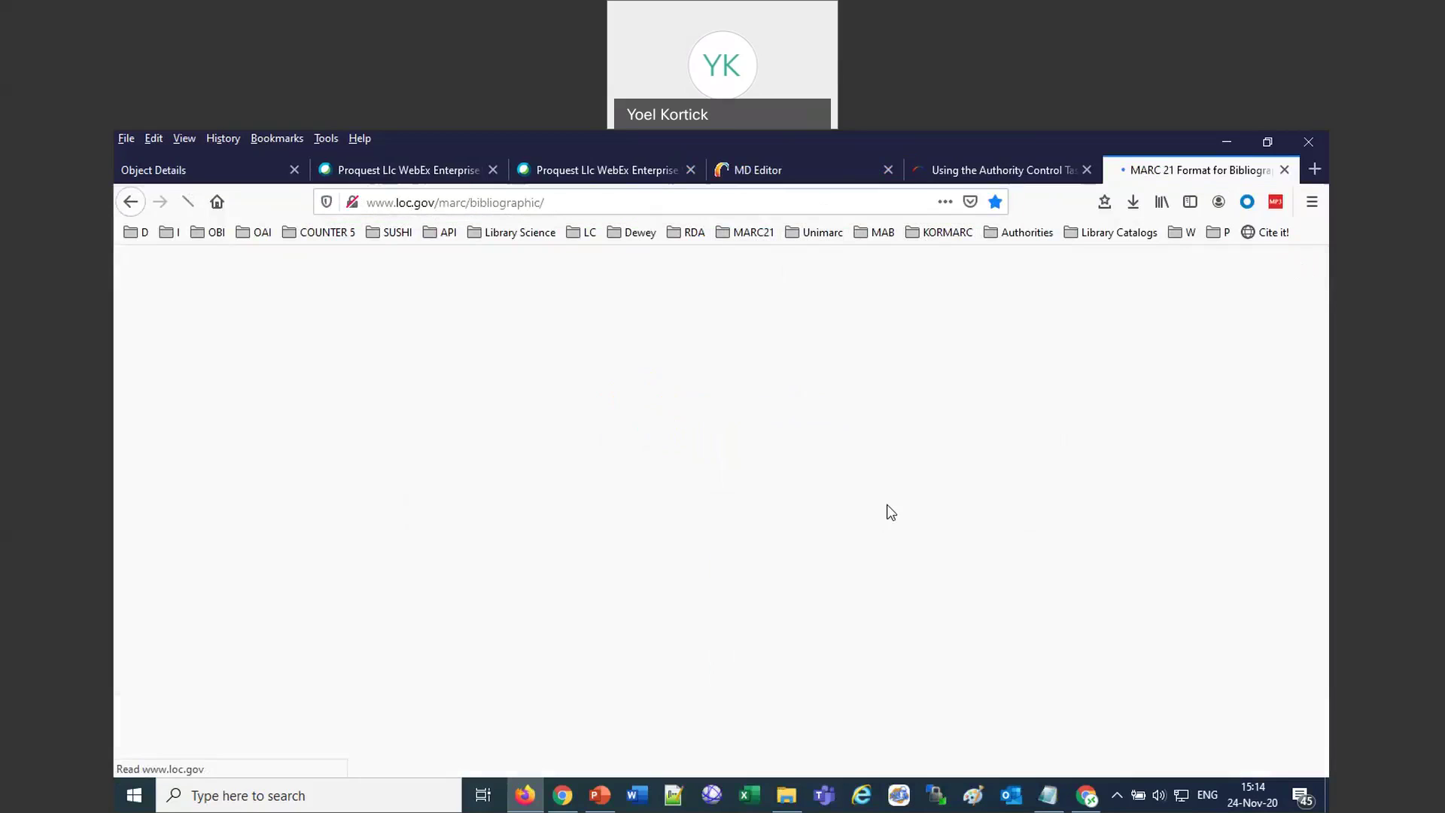
{"action": "scroll", "coordinate": [448, 613], "scroll_direction": "down", "scroll_amount": 3}
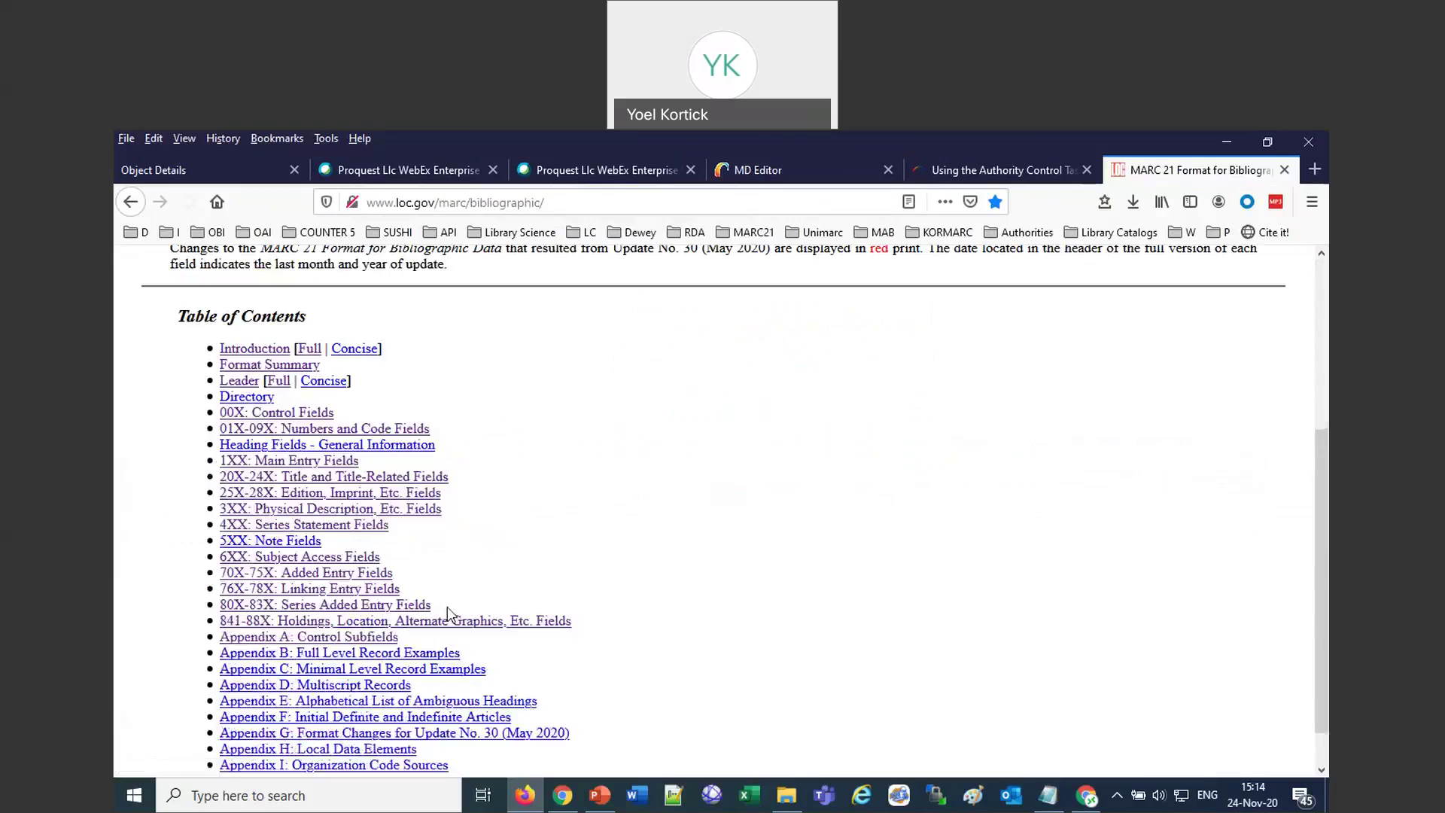
{"action": "left_click", "coordinate": [327, 559]}
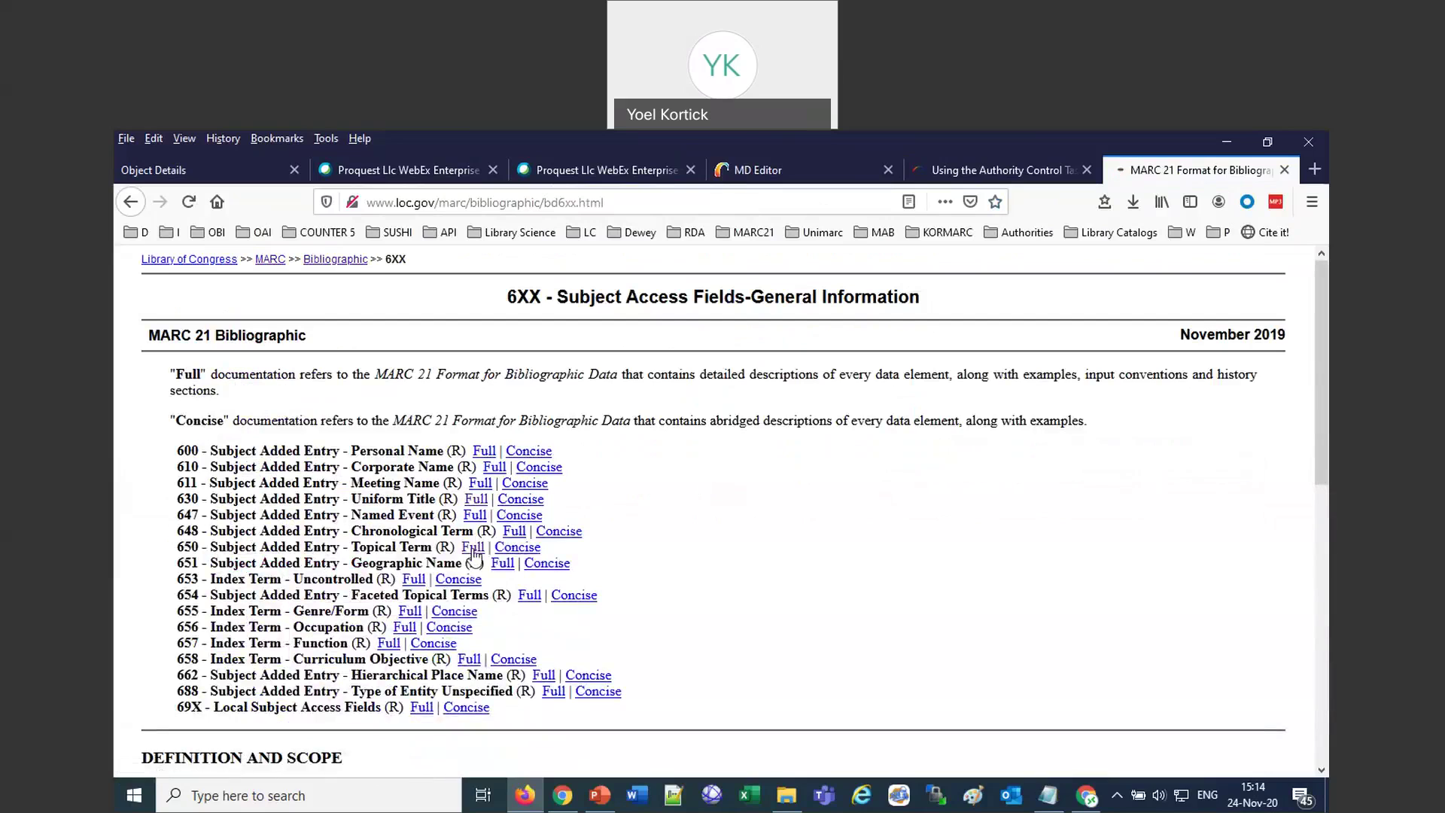
{"action": "left_click", "coordinate": [472, 549]}
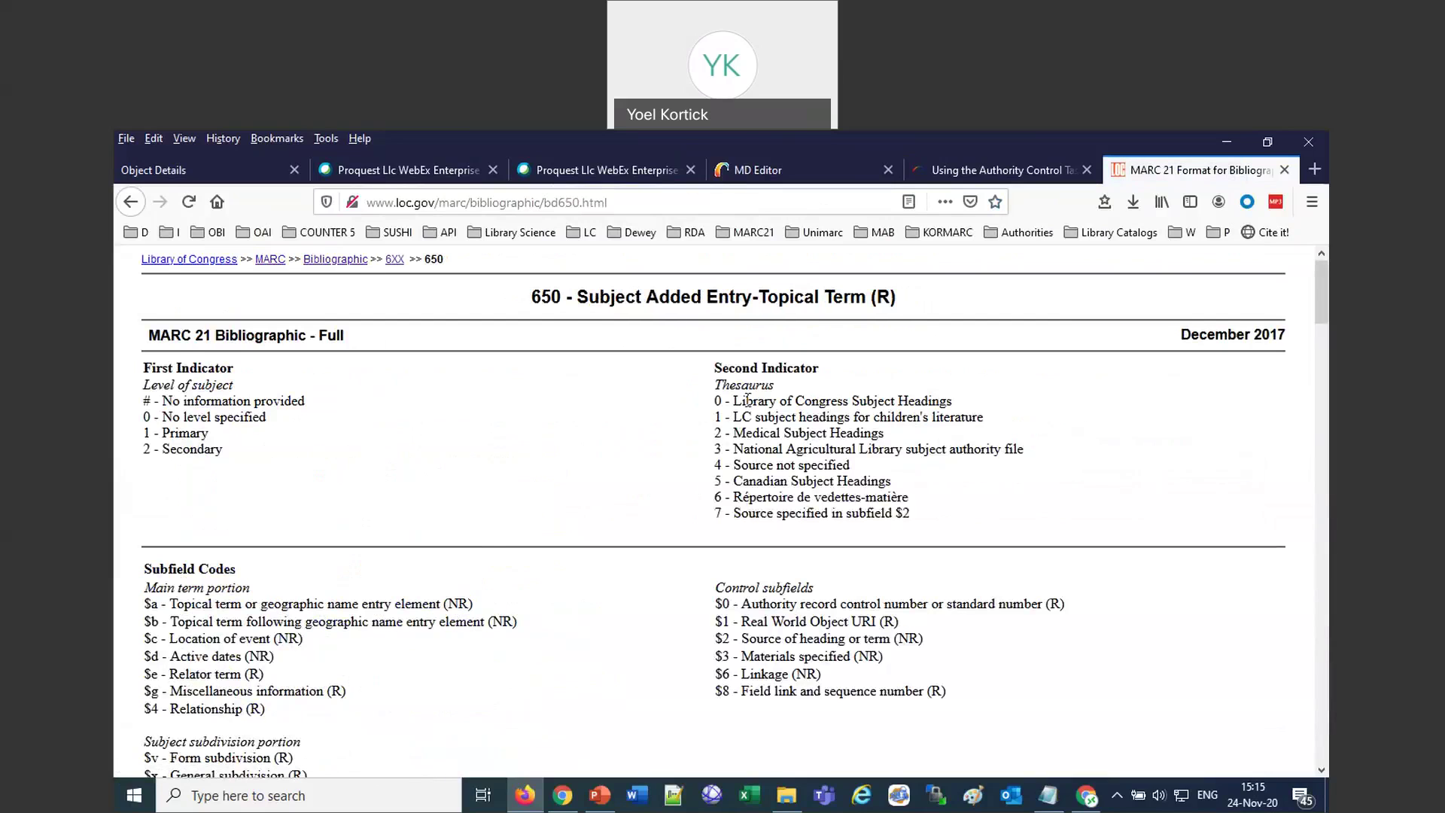
{"action": "double_click", "coordinate": [753, 401]}
{"action": "triple_click", "coordinate": [751, 401]}
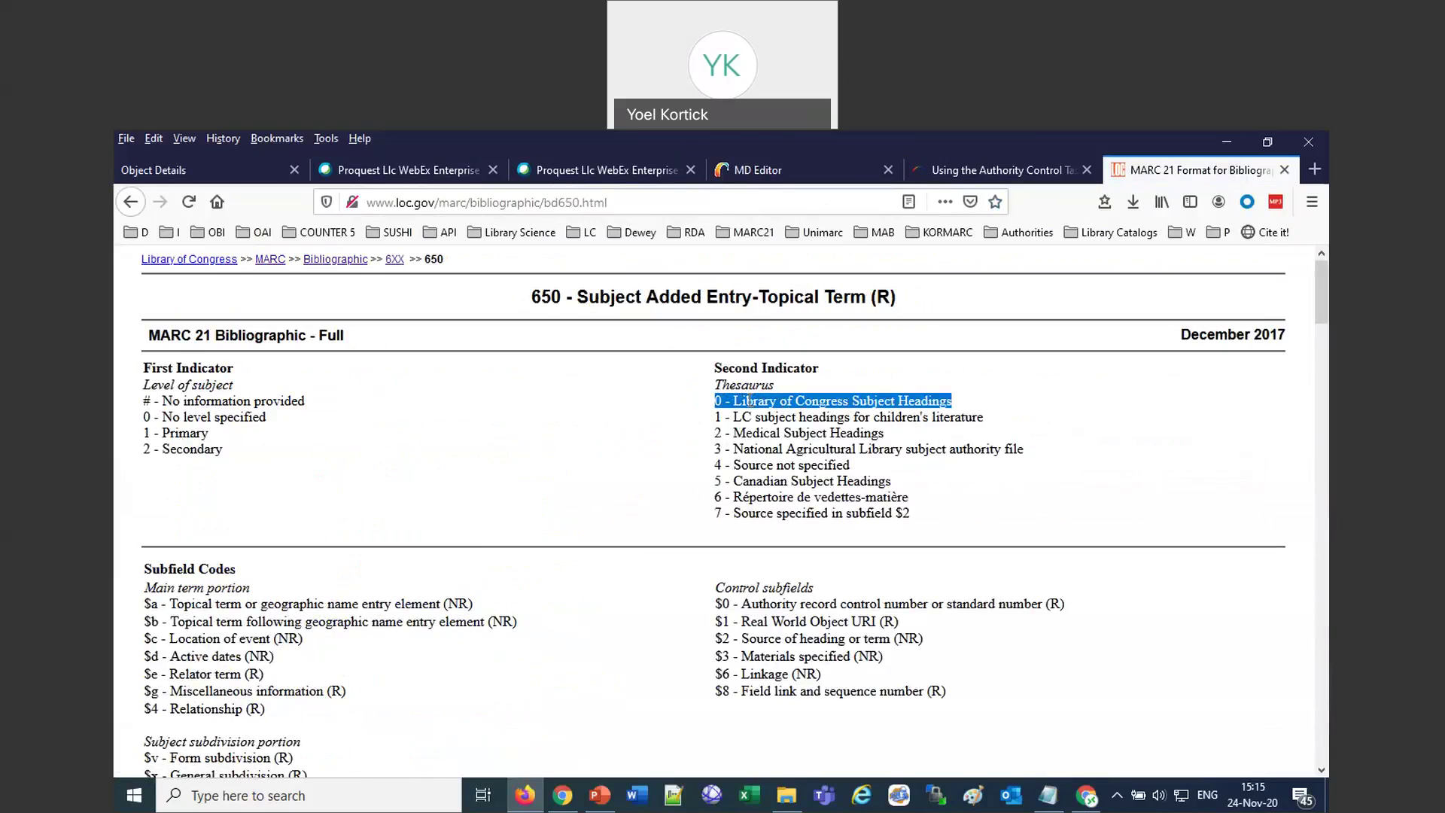
Return to the bibliographic record, look up authority headings for 650 "Asia-Economic conditions." and browse the LCSH list onto its following page.
{"action": "left_click", "coordinate": [779, 175]}
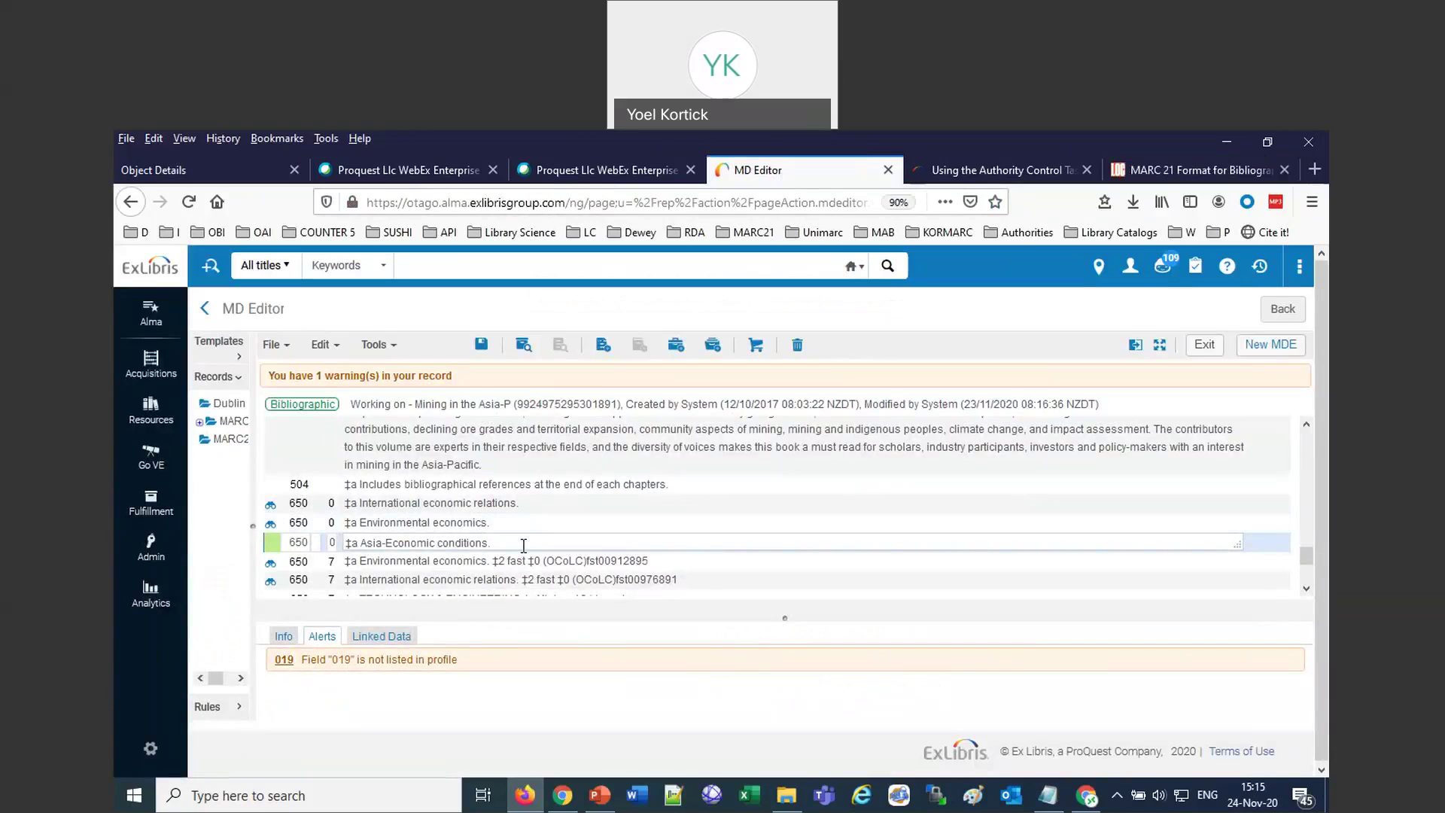
{"action": "key", "text": "F3"}
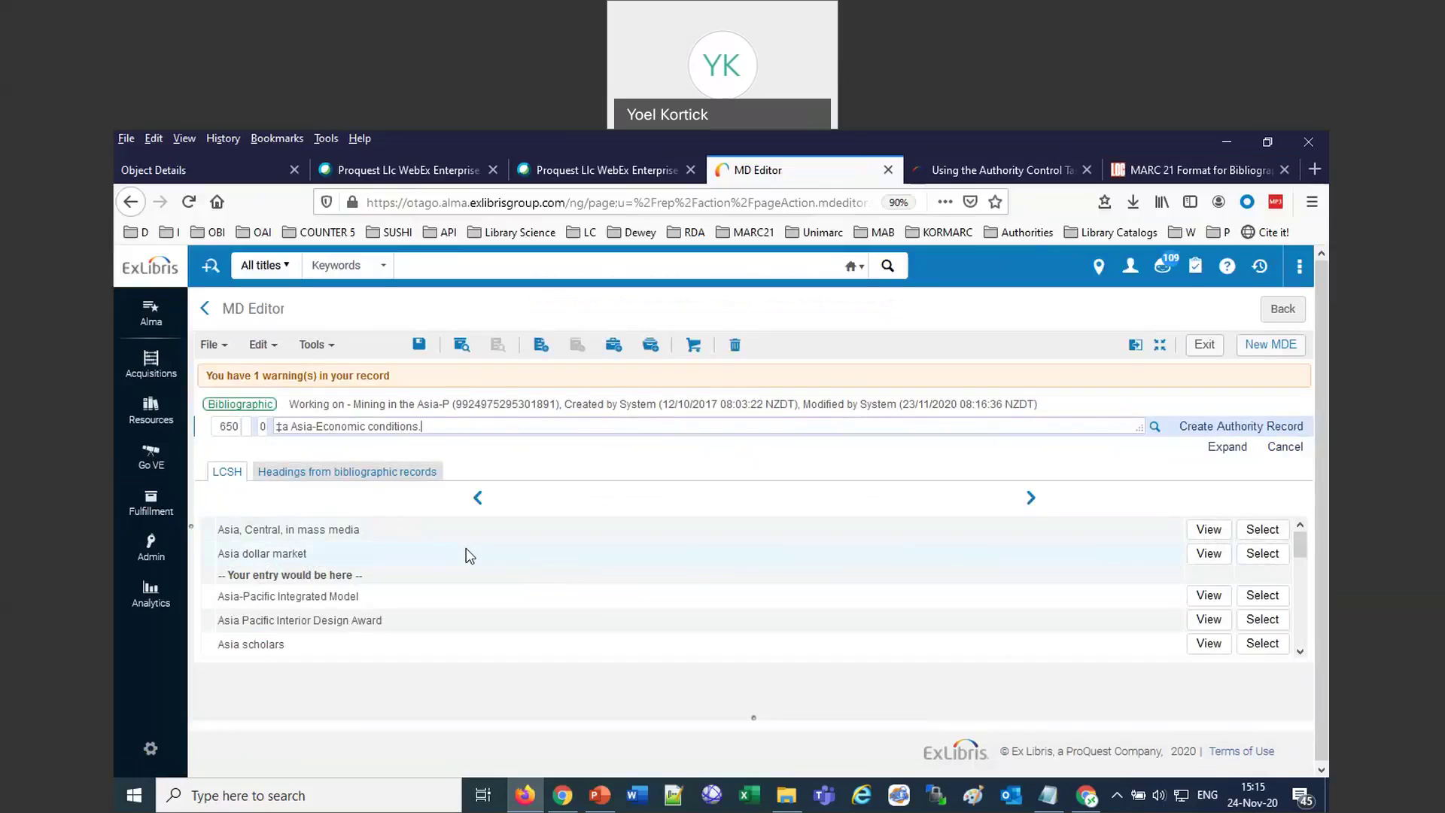
{"action": "scroll", "coordinate": [470, 555], "scroll_direction": "down", "scroll_amount": 5}
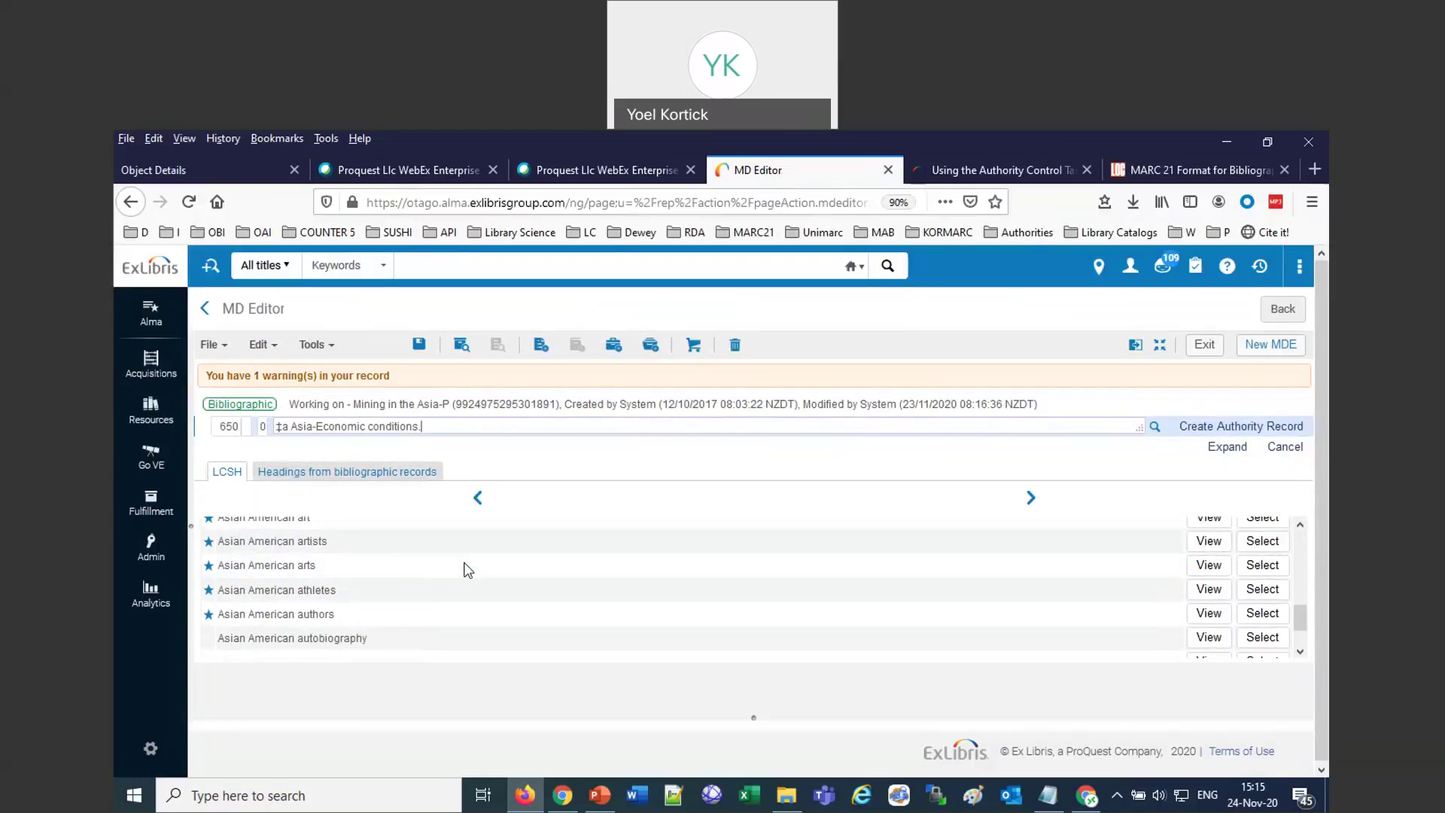
{"action": "scroll", "coordinate": [462, 596], "scroll_direction": "down", "scroll_amount": 1}
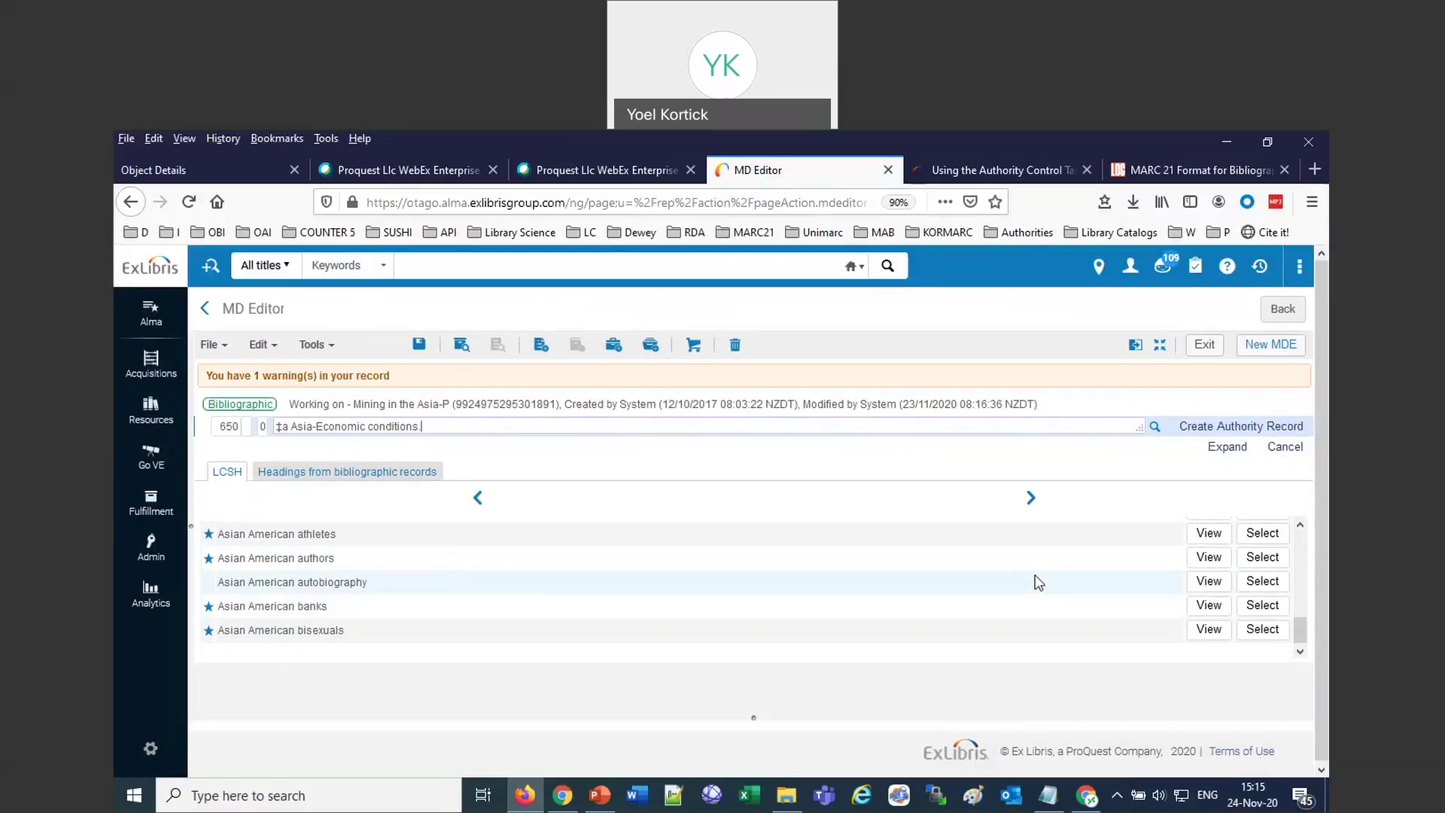
{"action": "left_click", "coordinate": [1031, 497]}
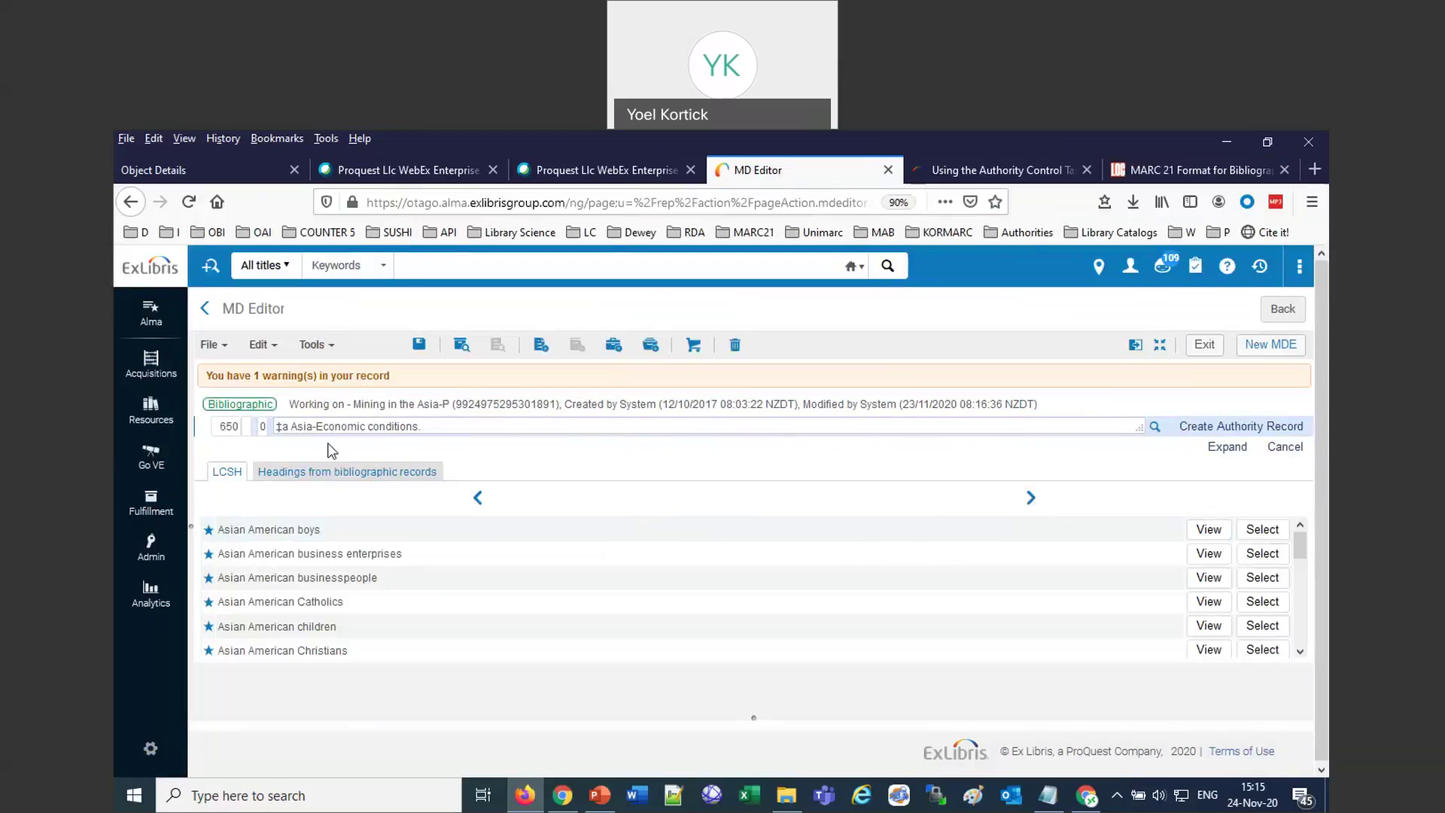
Change the 650 heading to "Asia Economic conditions.", recheck the LCSH headings, close the lookup and return to the task list.
{"action": "key", "text": "BackSpace"}
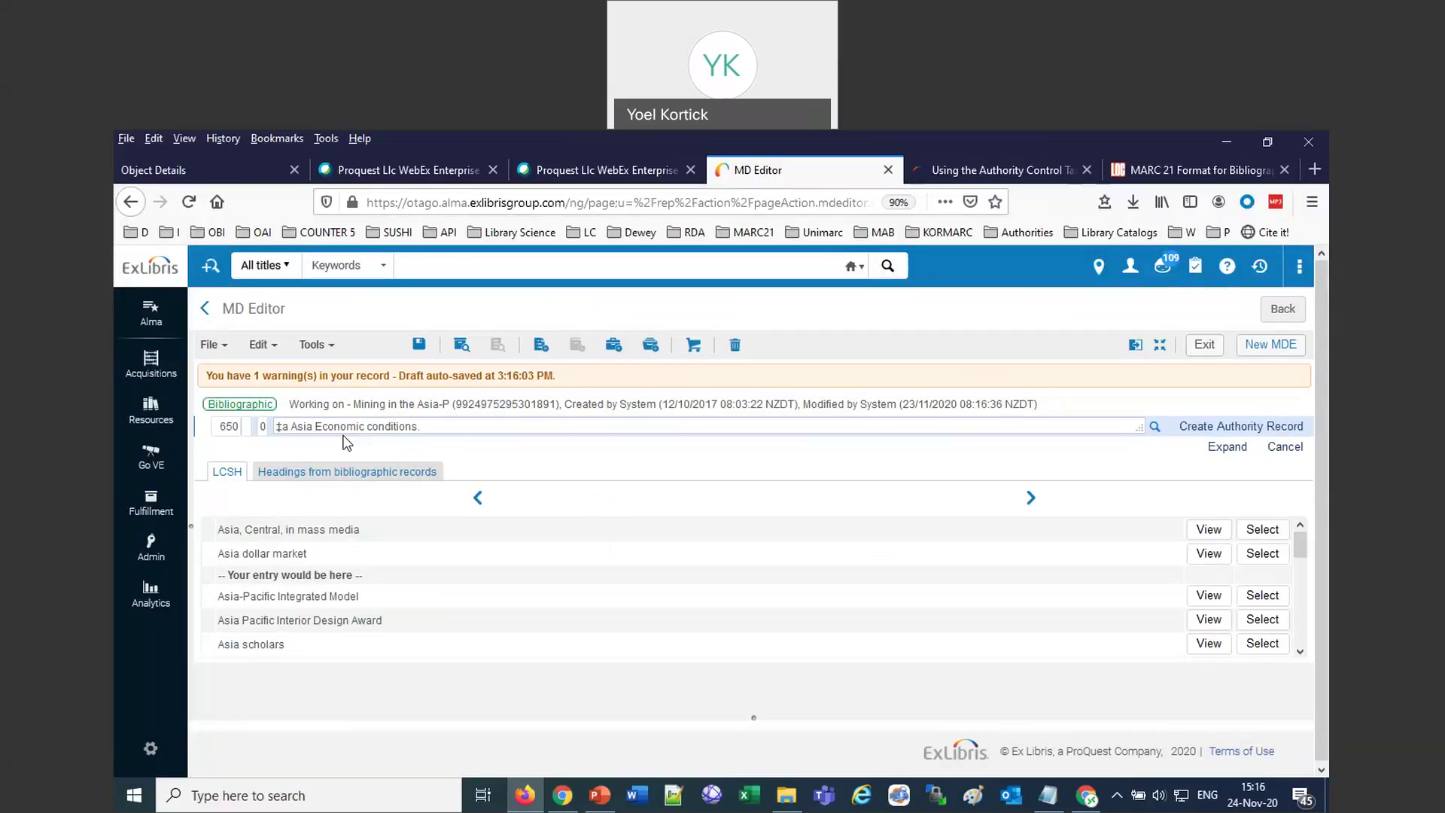
{"action": "left_click", "coordinate": [1285, 450]}
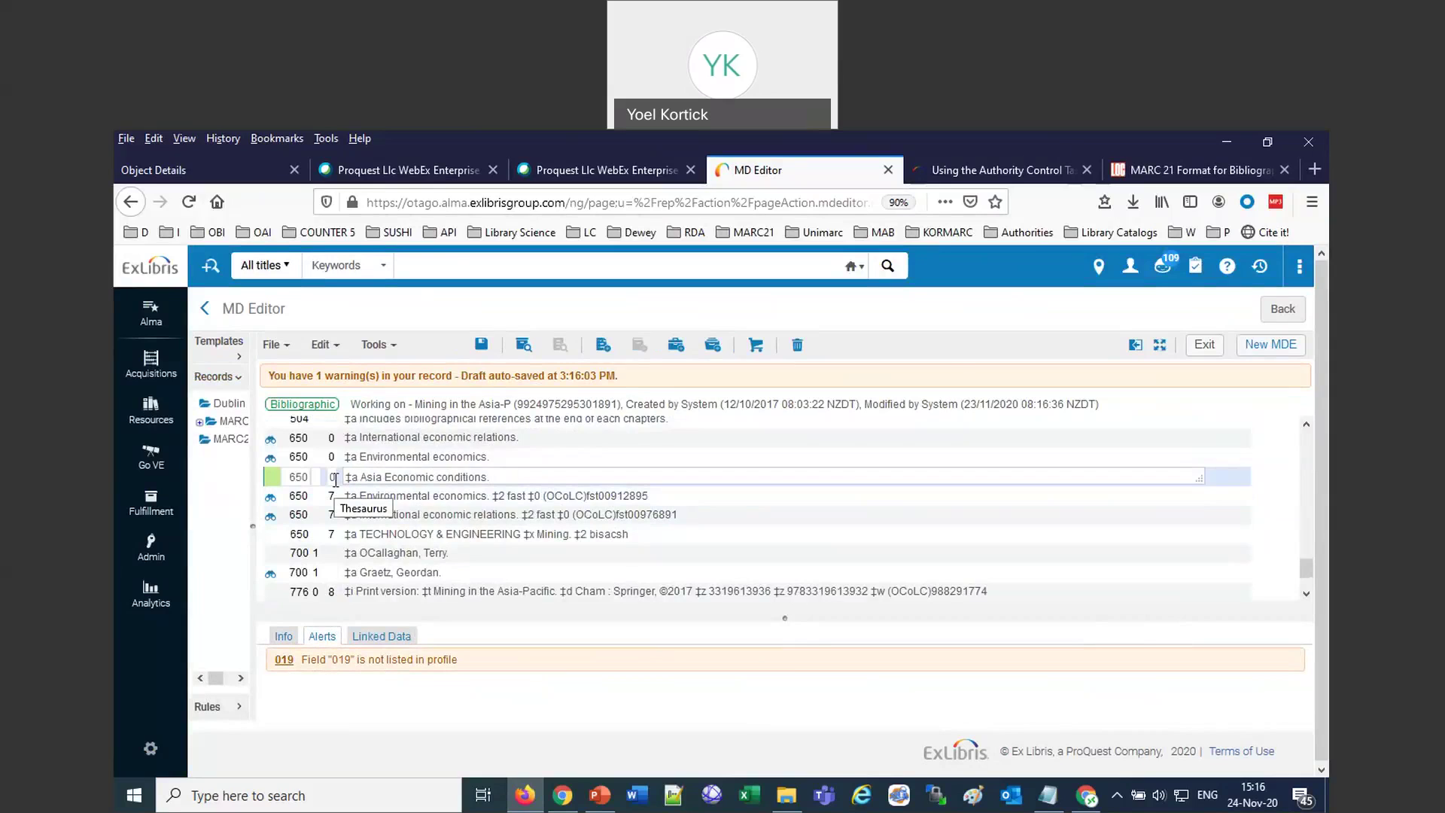
{"action": "left_click", "coordinate": [1278, 313]}
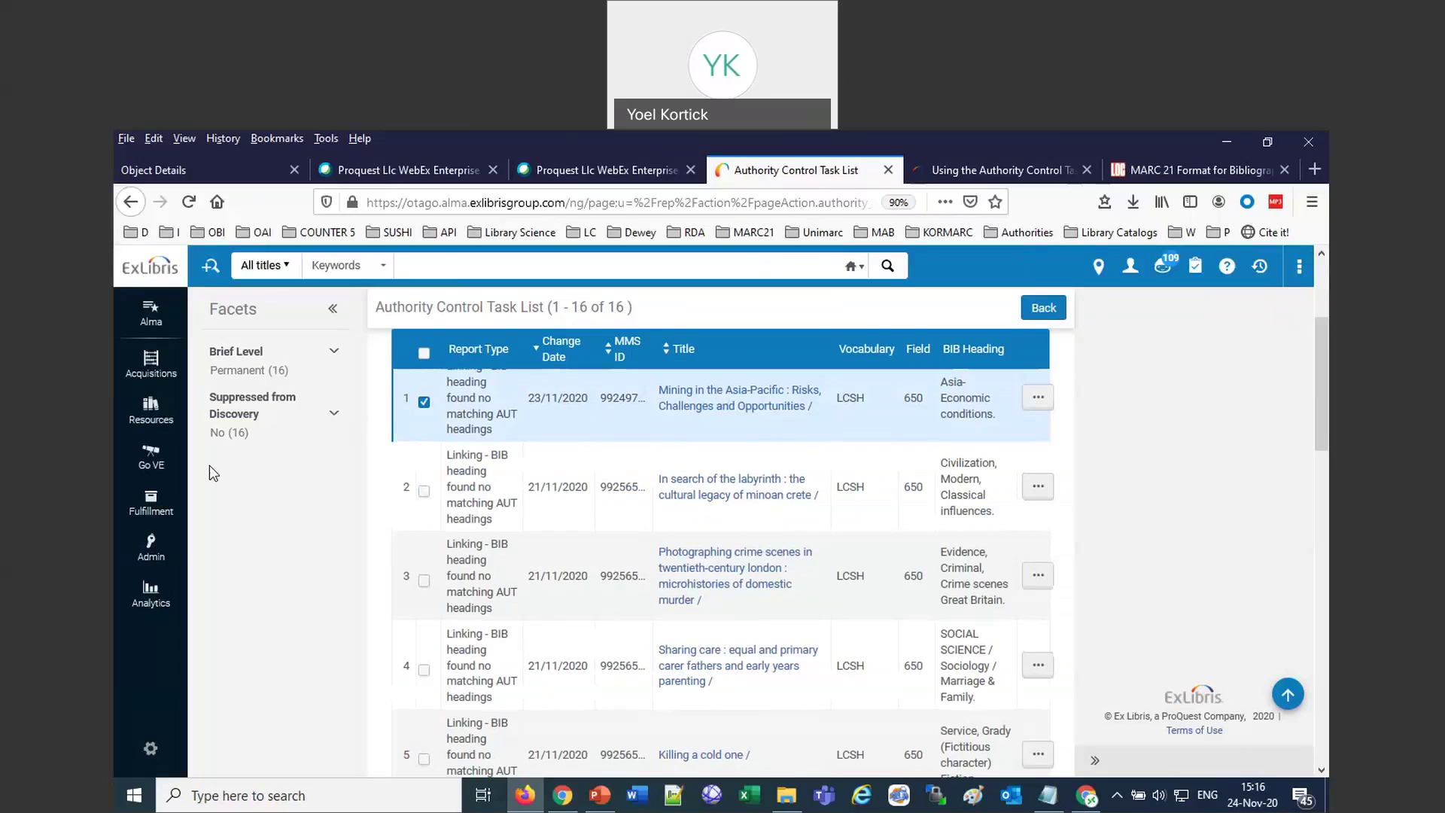
Clear all task list filters, expand the full vocabulary facets and limit the tasks to the GND vocabulary.
{"action": "scroll", "coordinate": [209, 465], "scroll_direction": "up", "scroll_amount": 3}
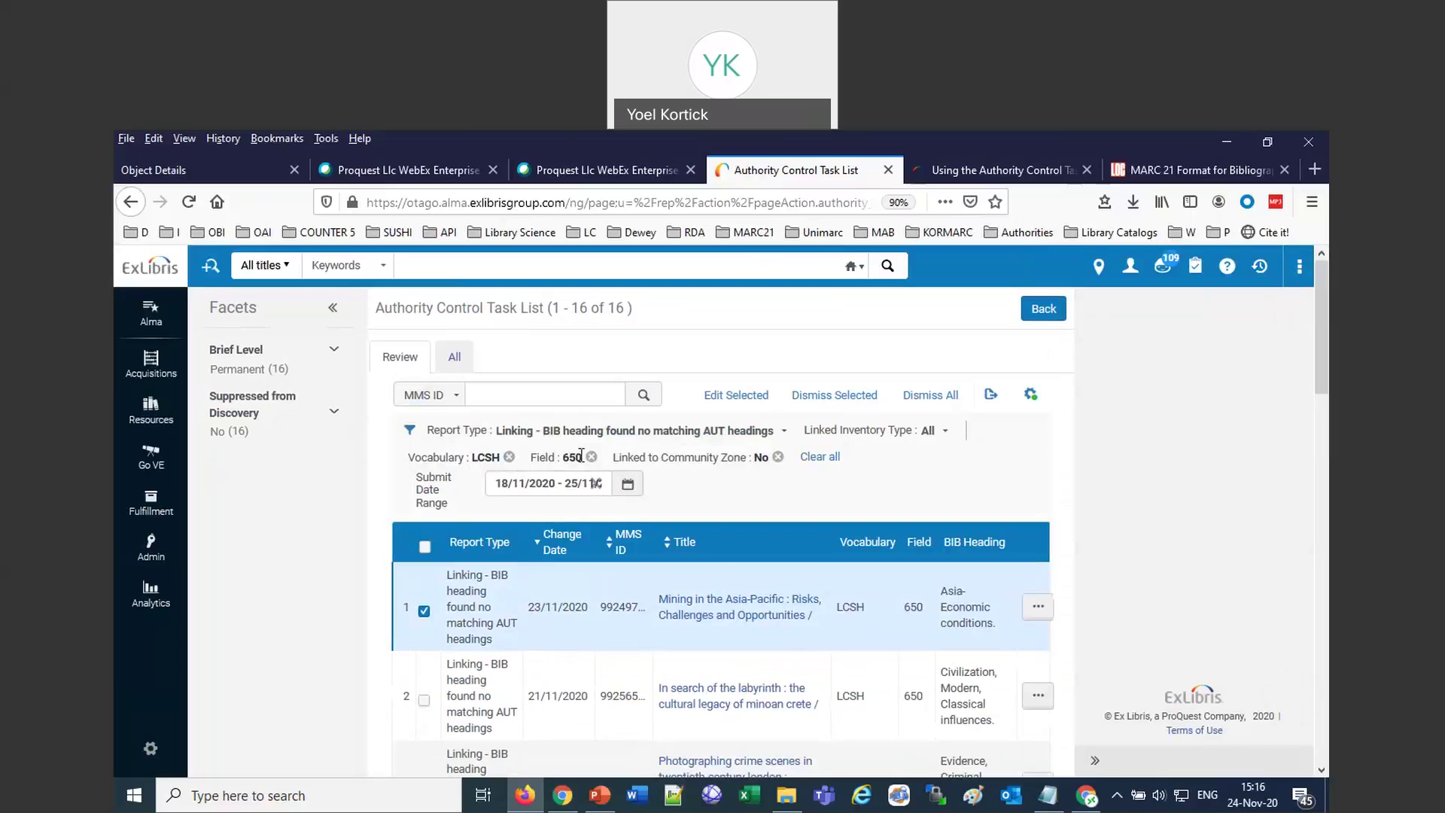
{"action": "left_click", "coordinate": [814, 459]}
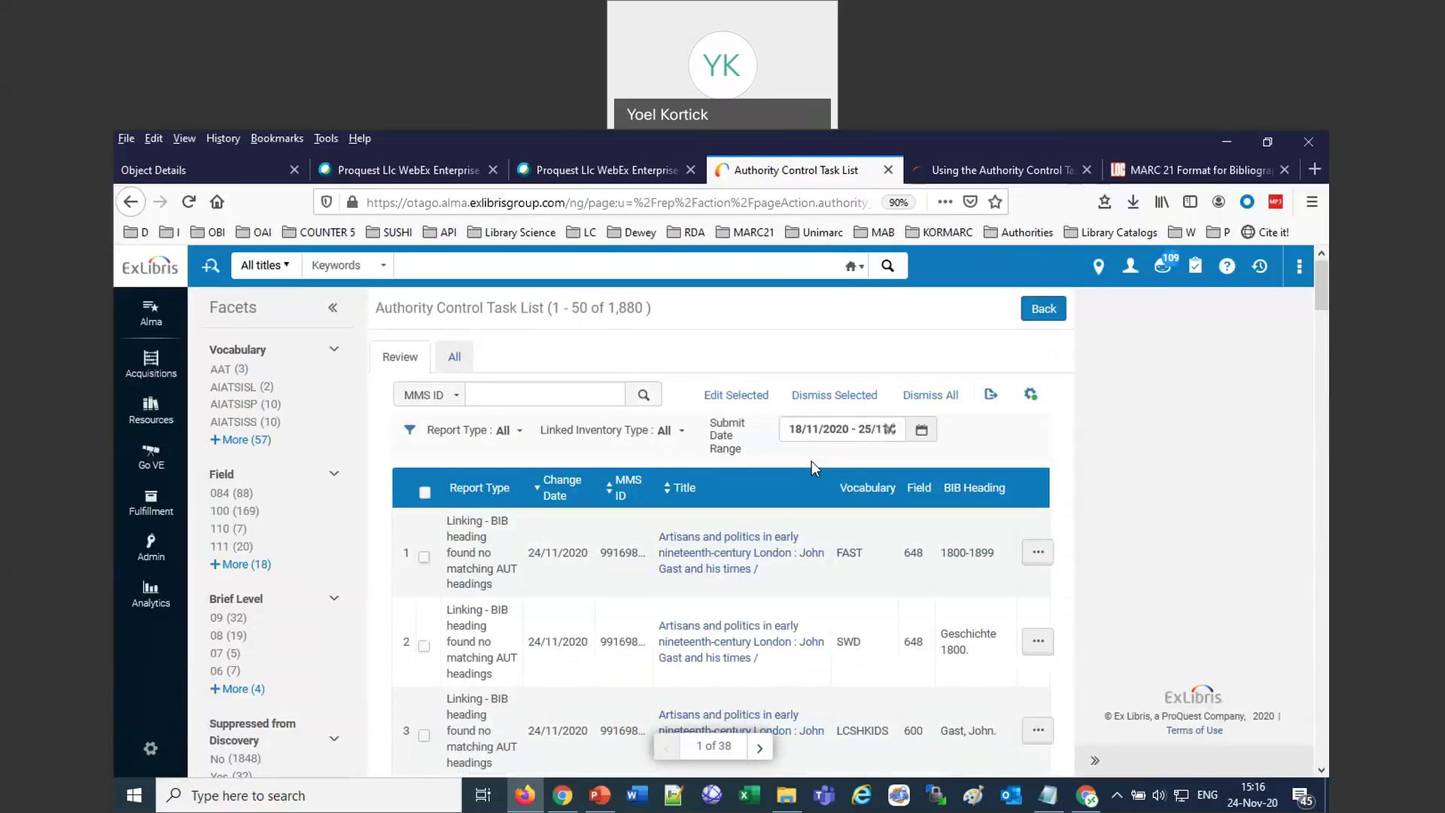
{"action": "left_click", "coordinate": [243, 441]}
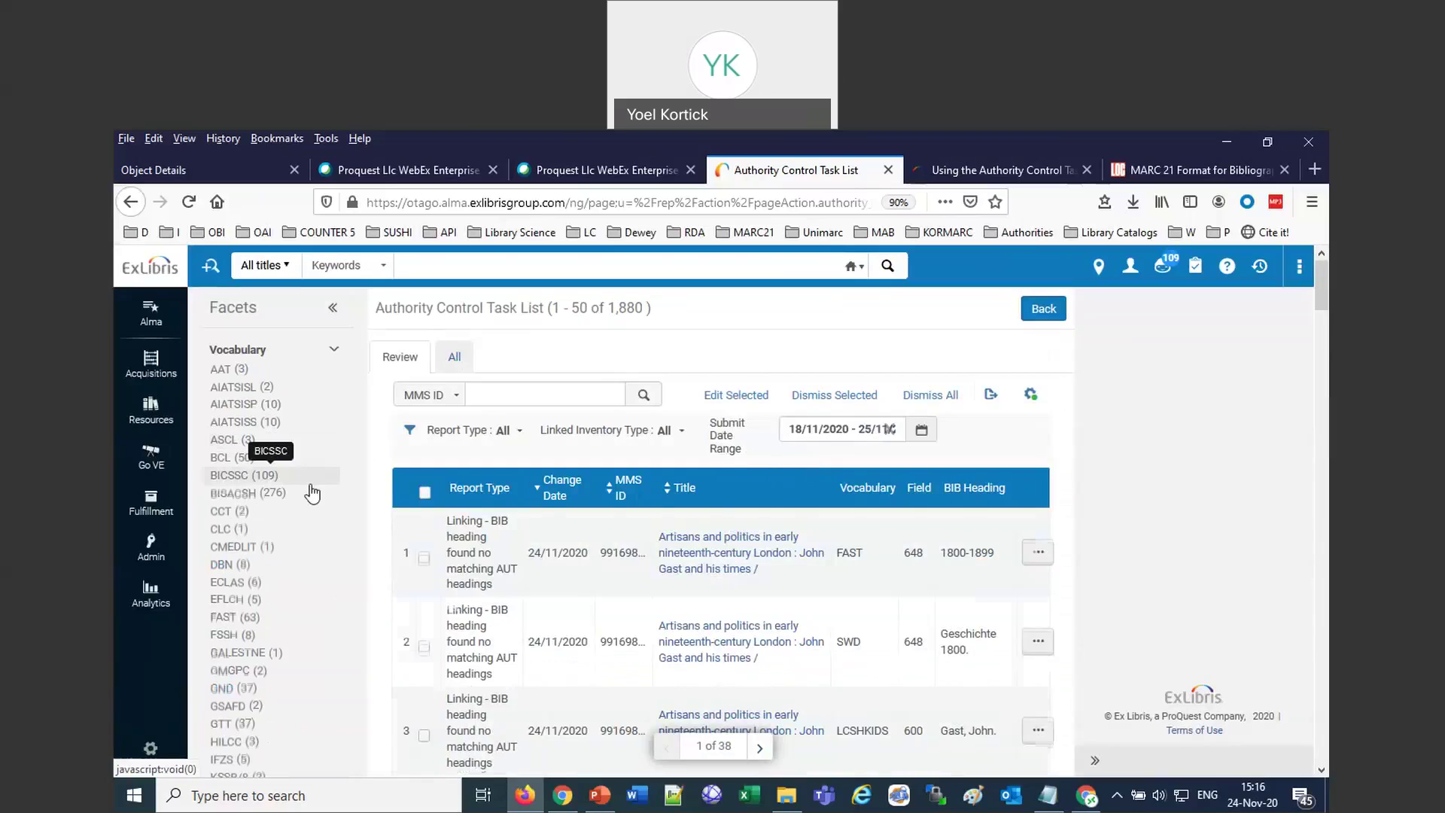
{"action": "scroll", "coordinate": [802, 536], "scroll_direction": "down", "scroll_amount": 5}
{"action": "scroll", "coordinate": [832, 548], "scroll_direction": "up", "scroll_amount": 5}
{"action": "scroll", "coordinate": [602, 527], "scroll_direction": "down", "scroll_amount": 5}
{"action": "scroll", "coordinate": [286, 587], "scroll_direction": "down", "scroll_amount": 2}
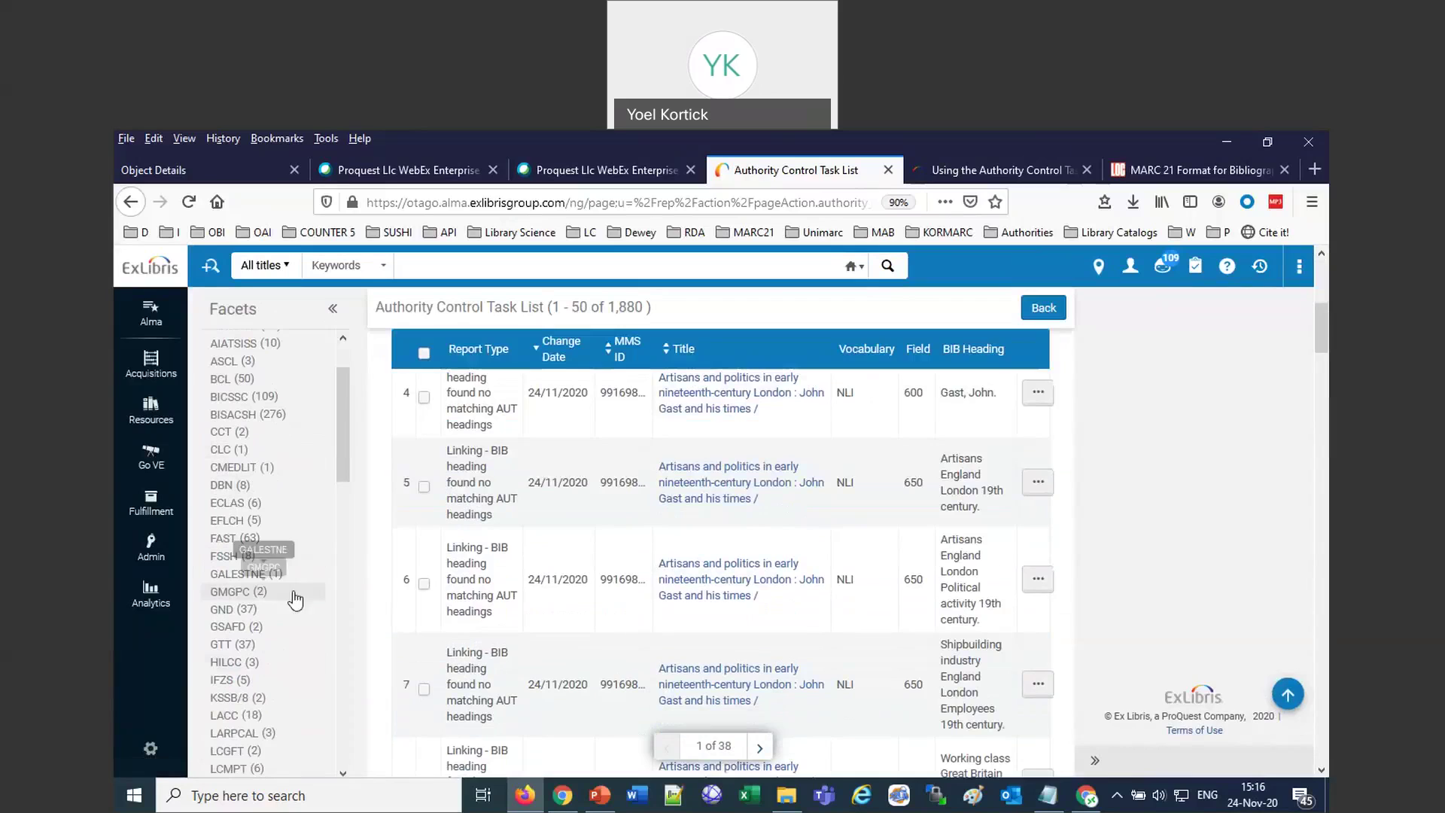
{"action": "left_click", "coordinate": [233, 609]}
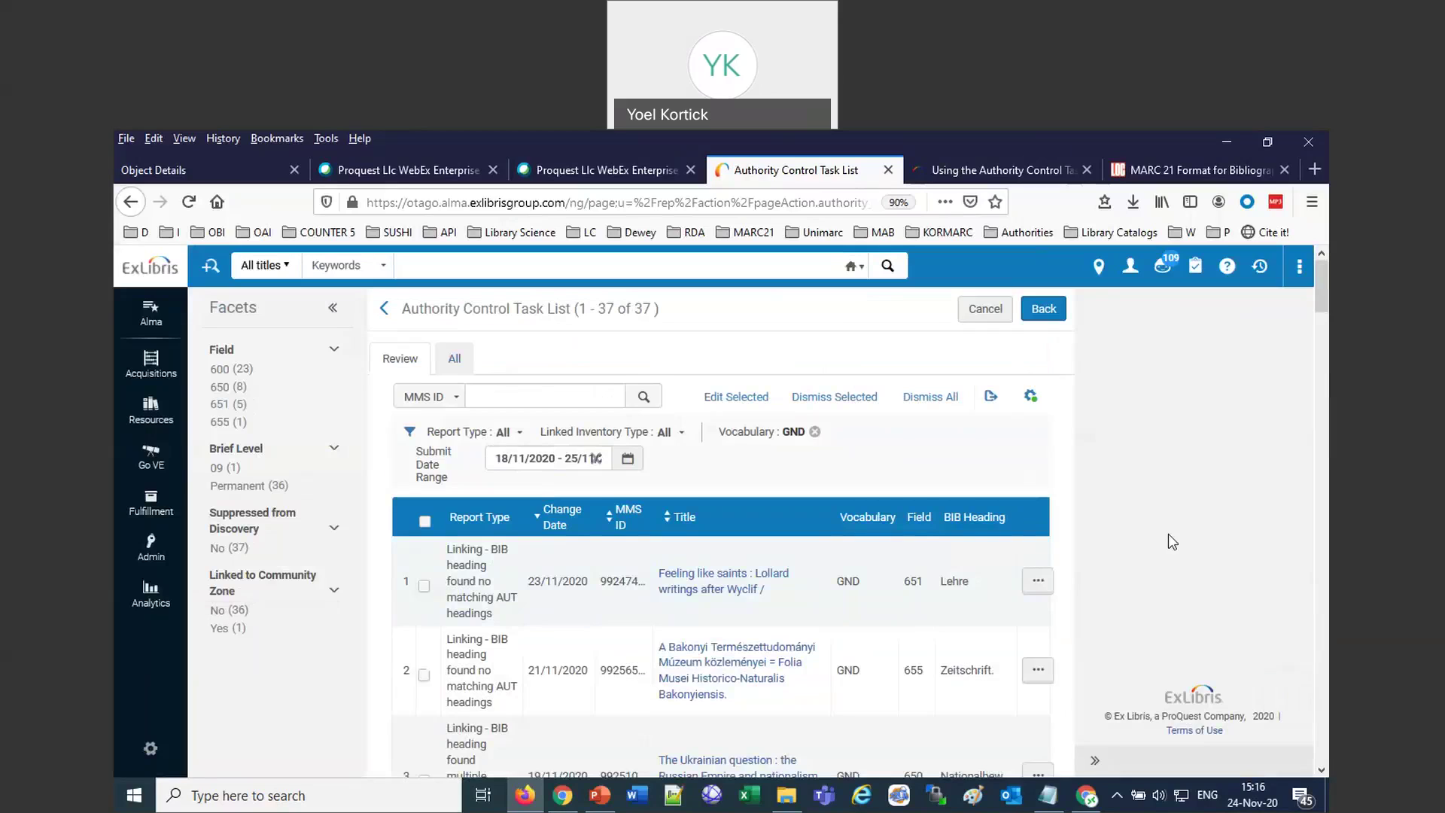
{"action": "scroll", "coordinate": [1170, 540], "scroll_direction": "down", "scroll_amount": 1}
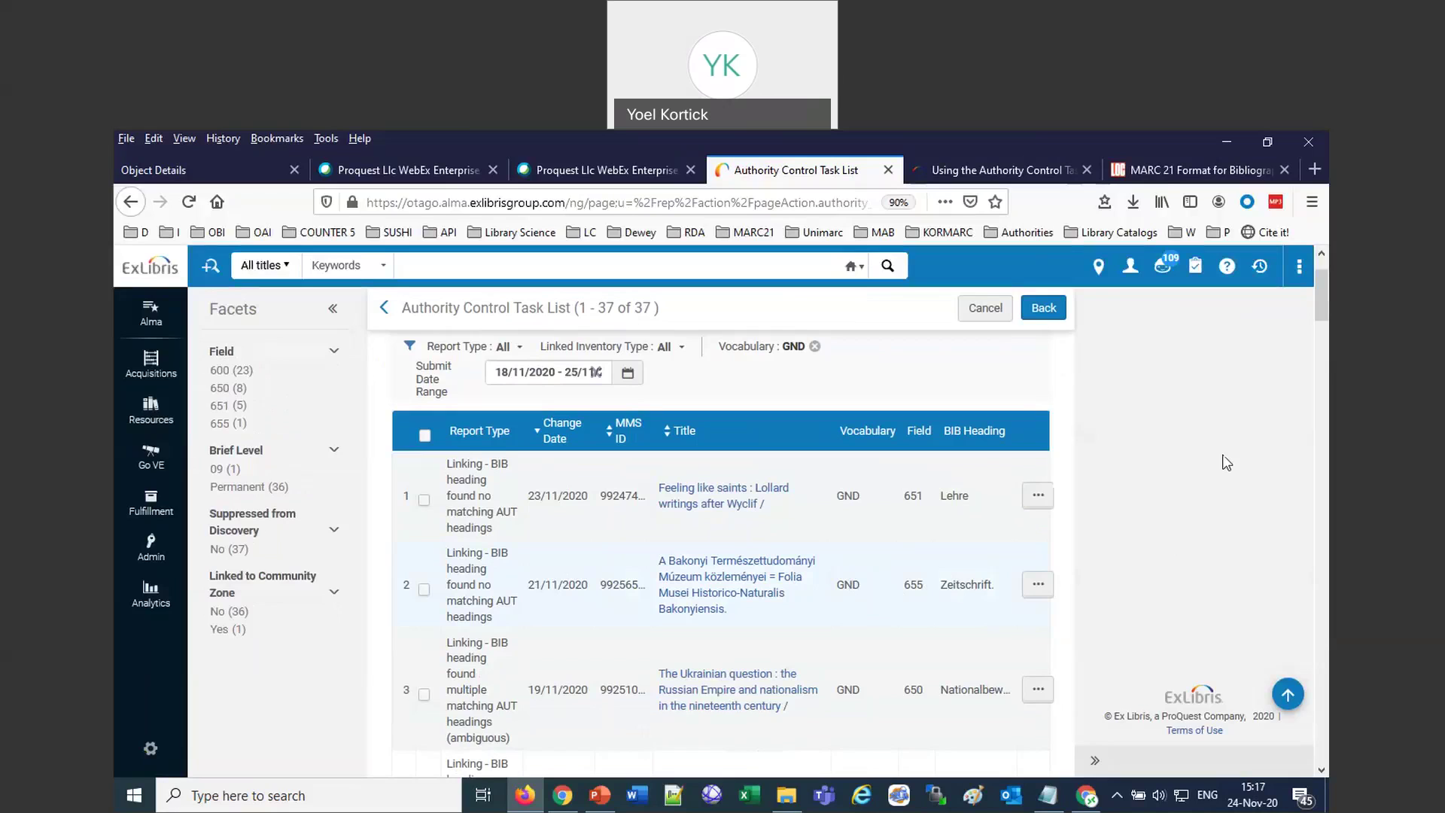
Highlight second indicator value 7, "Source specified in subfield $2", in the MARC 21 field 650 documentation, and return to the maximized task list.
{"action": "left_click", "coordinate": [1157, 172]}
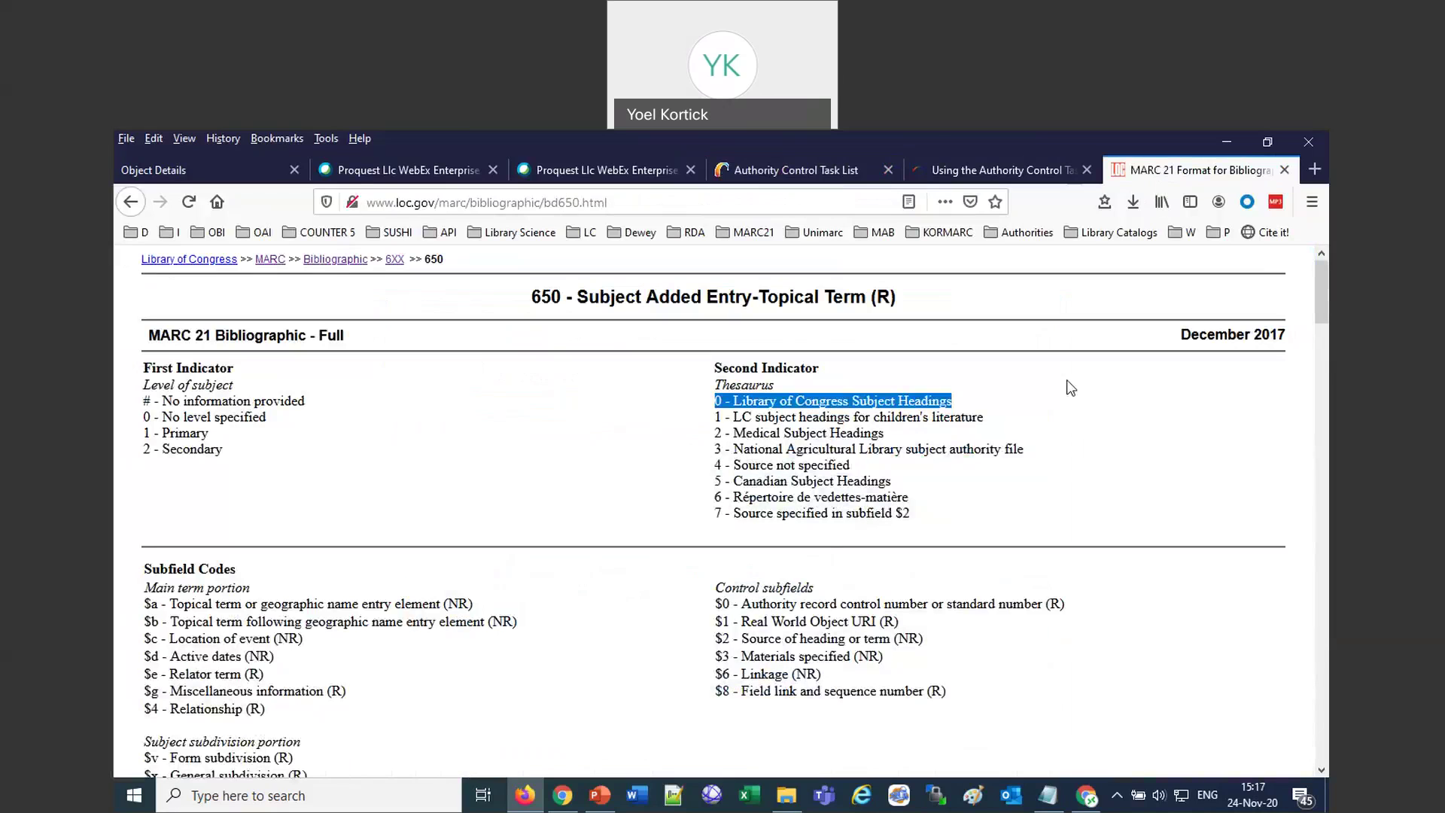
{"action": "left_click_drag", "start_coordinate": [726, 519], "coordinate": [932, 529]}
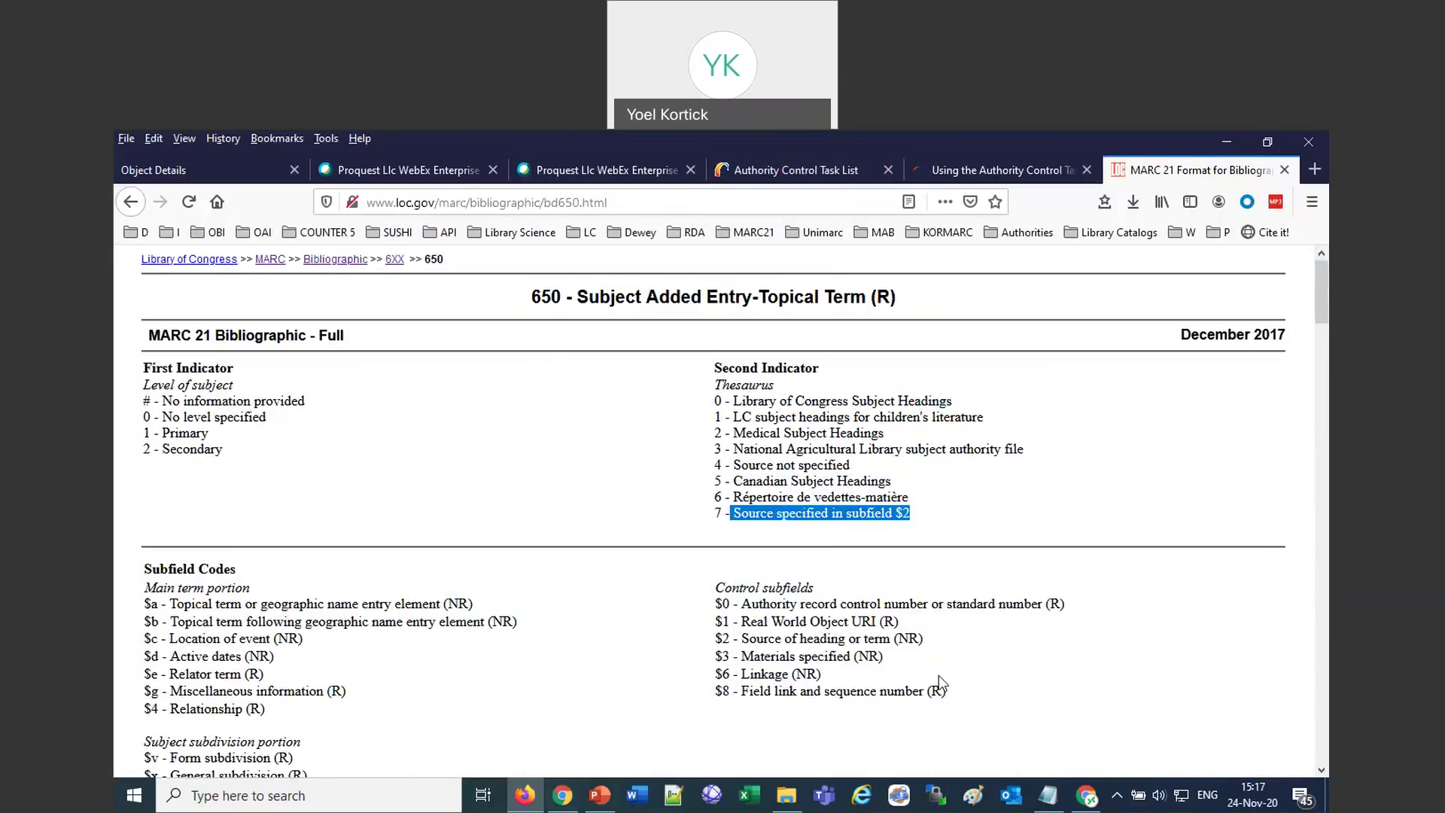
{"action": "left_click", "coordinate": [1068, 141]}
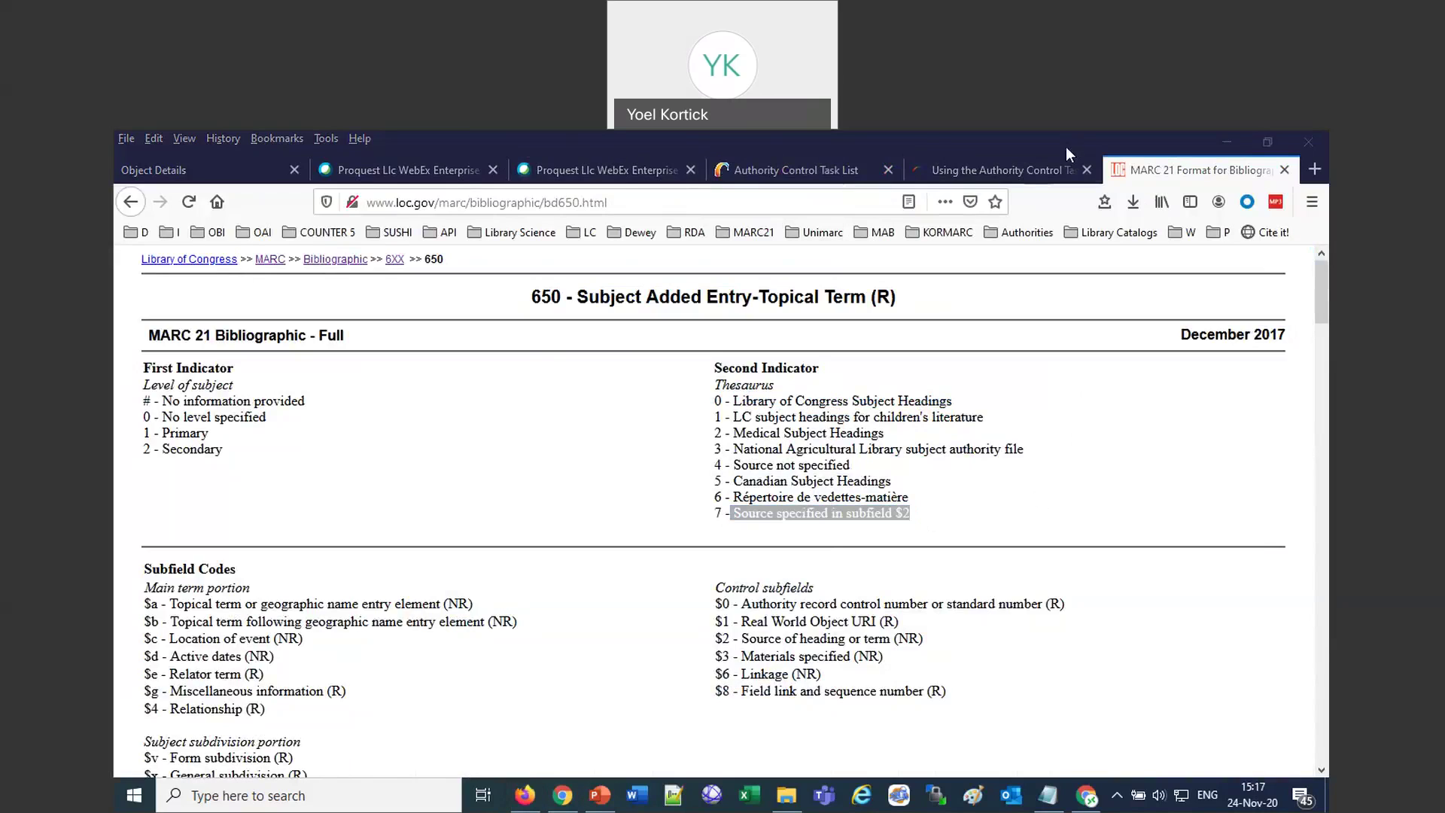
{"action": "double_click", "coordinate": [1139, 137]}
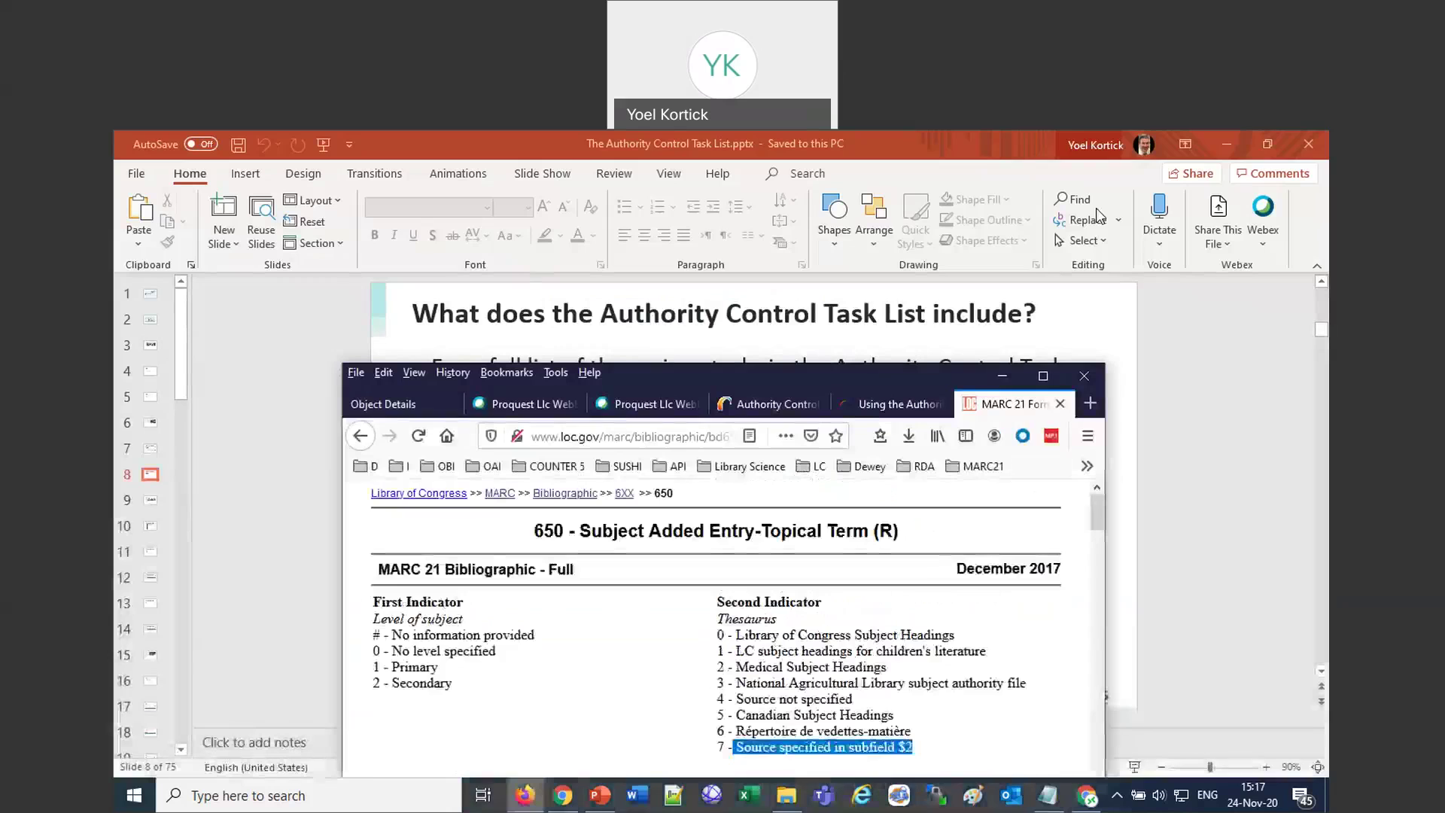
{"action": "left_click", "coordinate": [798, 406]}
{"action": "left_click", "coordinate": [1043, 374]}
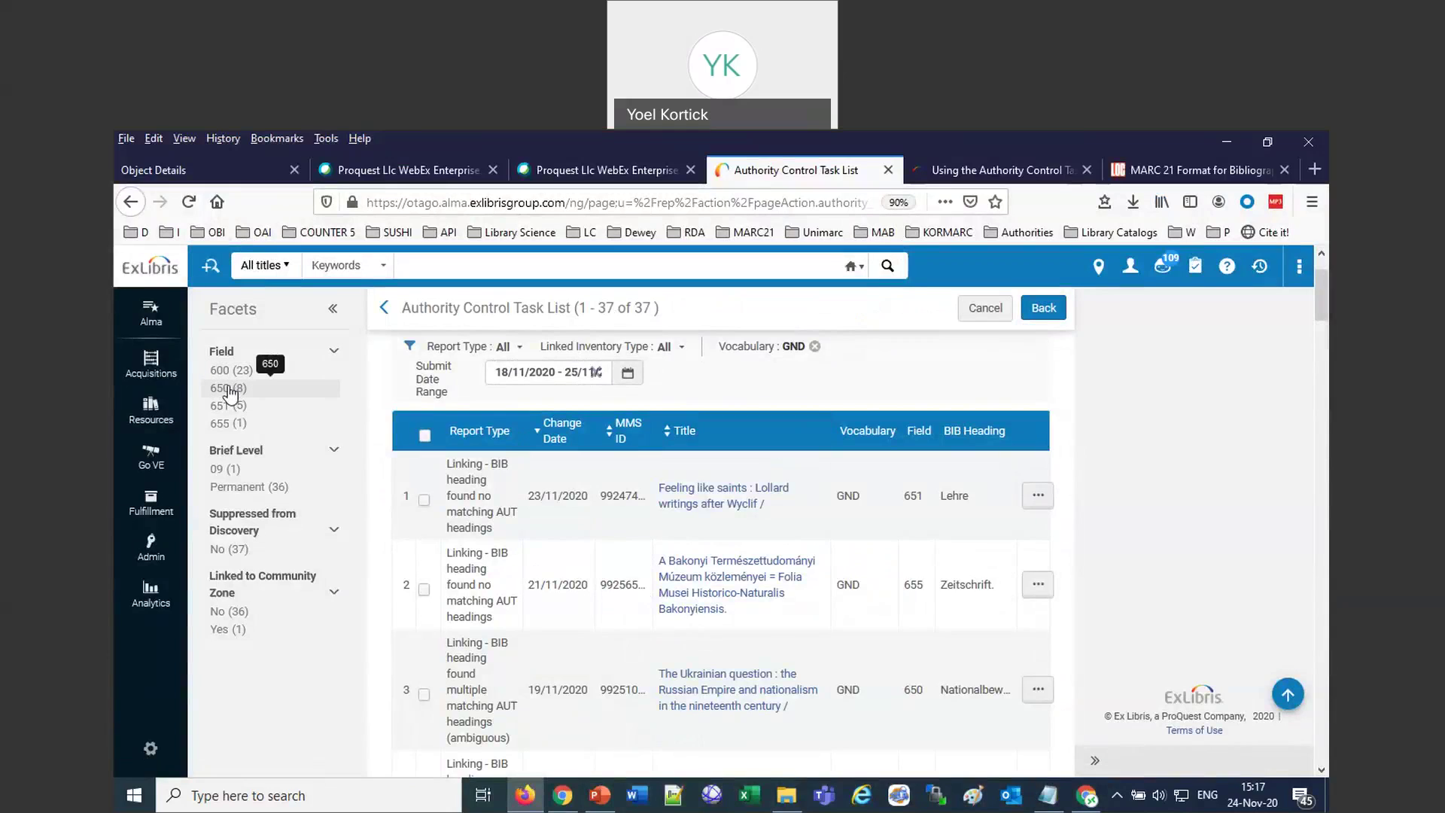
Narrow the GND tasks to field 650 and check the available Linked Inventory Type options without choosing one.
{"action": "left_click", "coordinate": [230, 389]}
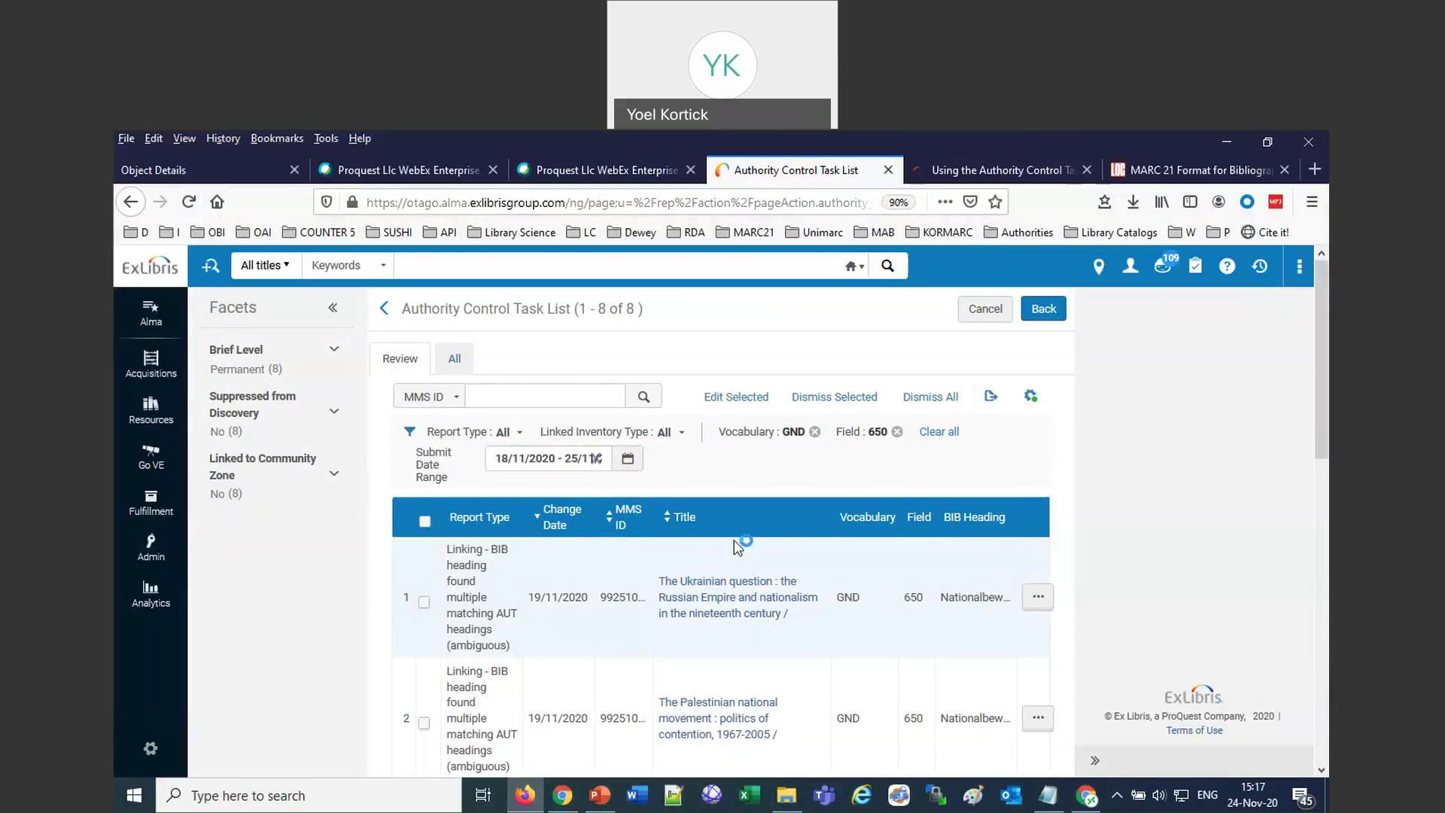
{"action": "left_click", "coordinate": [681, 433]}
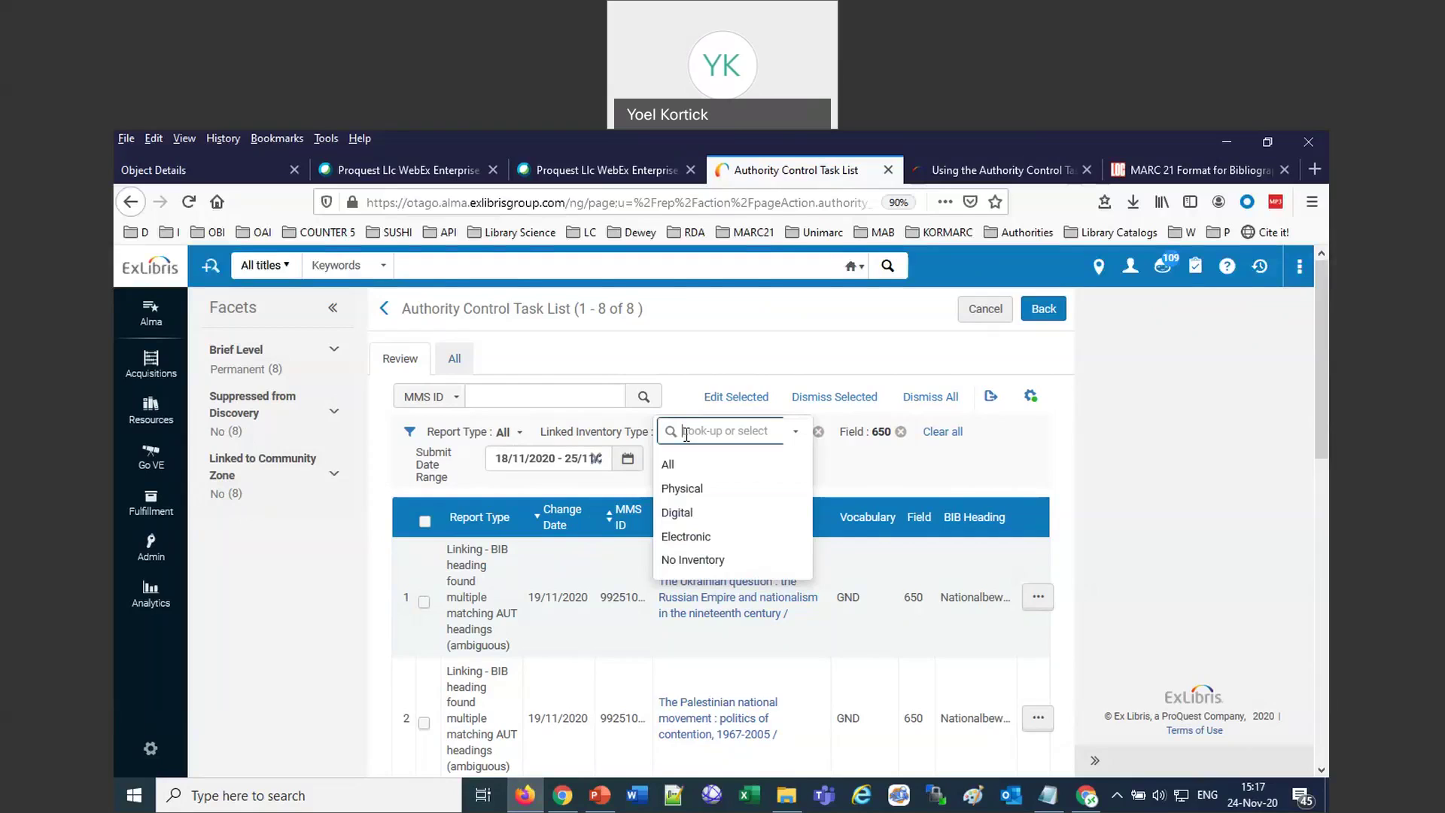
{"action": "left_click", "coordinate": [1245, 580]}
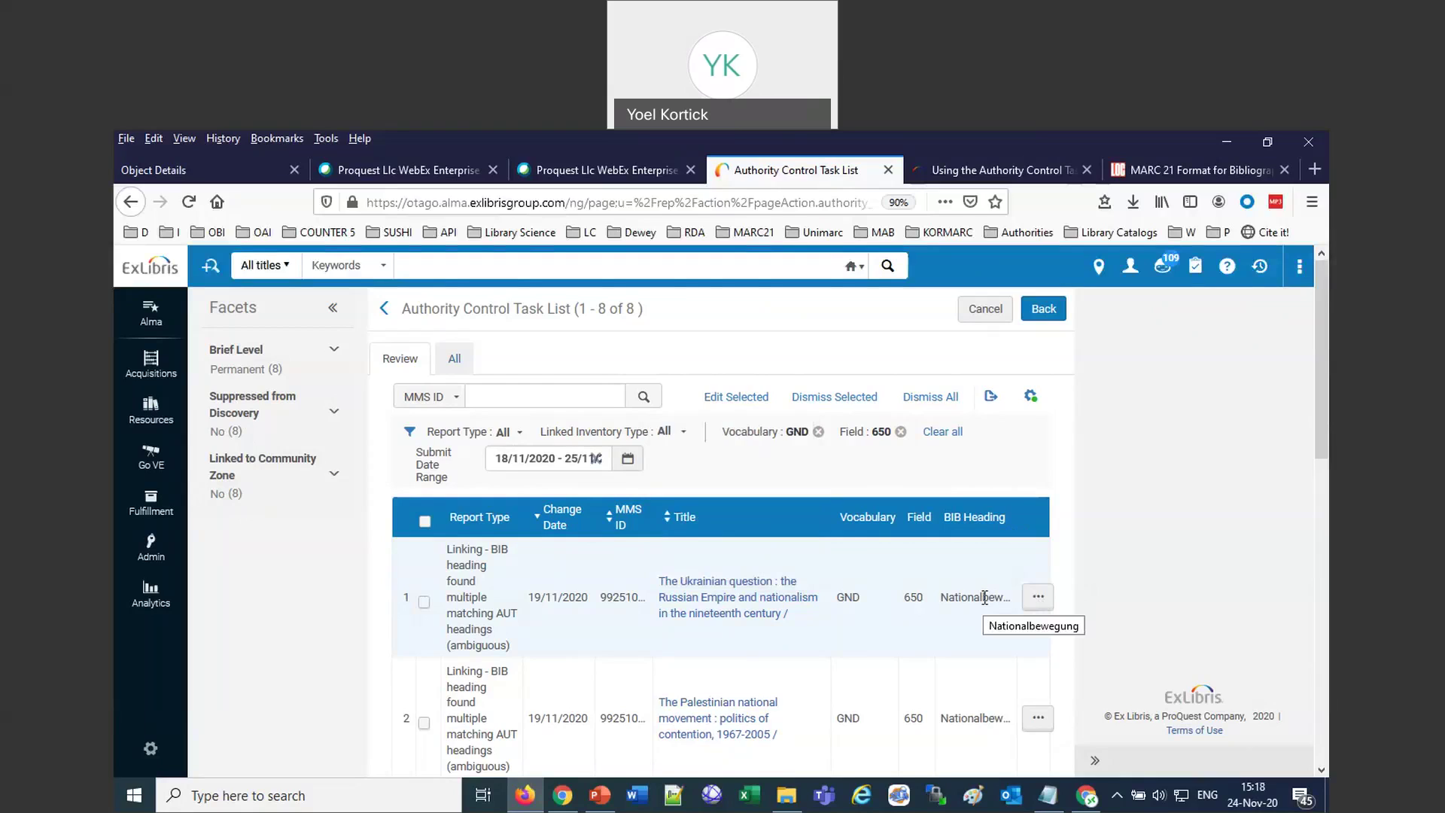
Open the record of the first GND task for editing and view the authority record matching its 650 heading "Nationalbewegung", including the 150 and 450 fields.
{"action": "left_click", "coordinate": [1037, 599]}
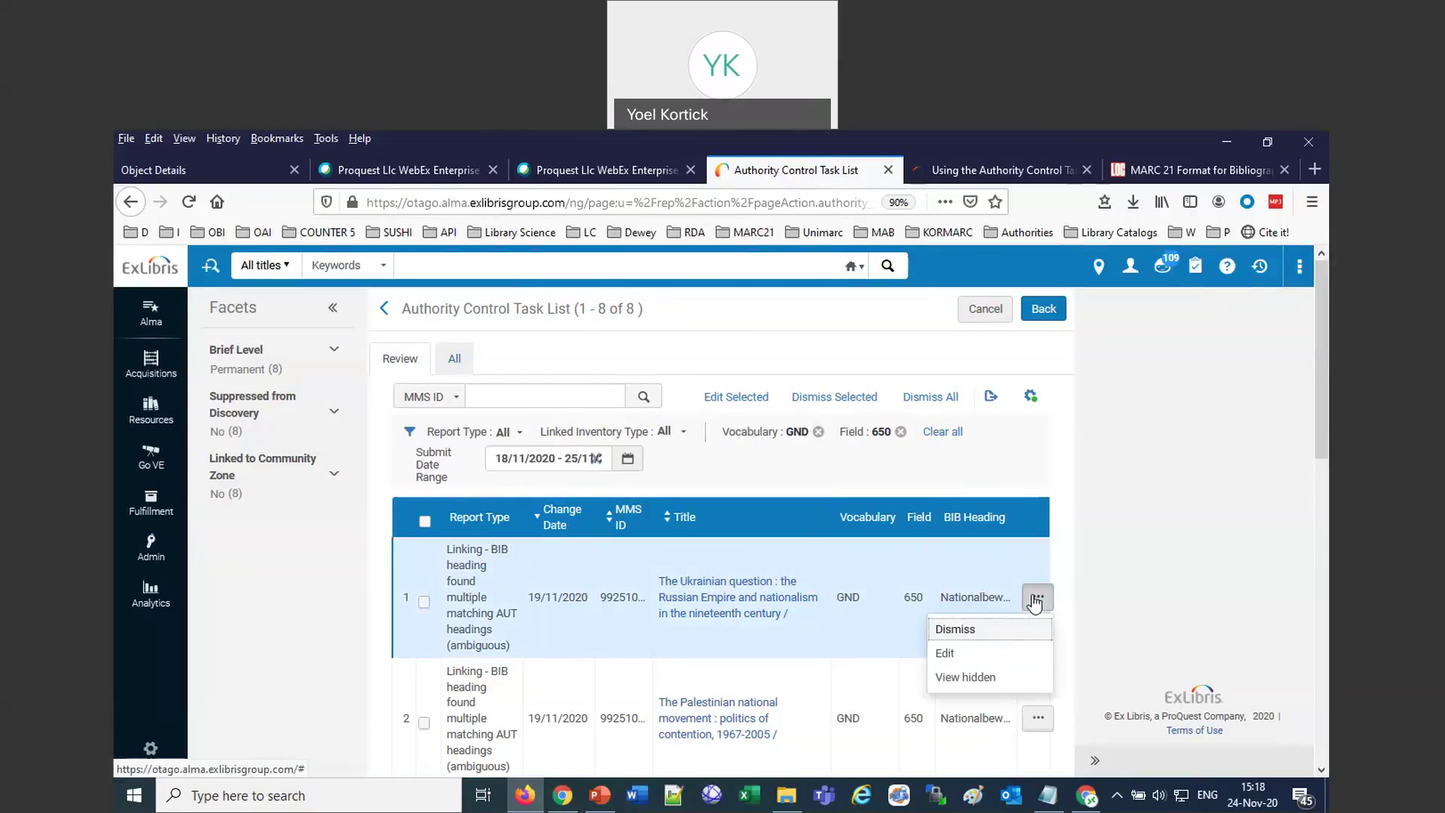
{"action": "left_click", "coordinate": [946, 653]}
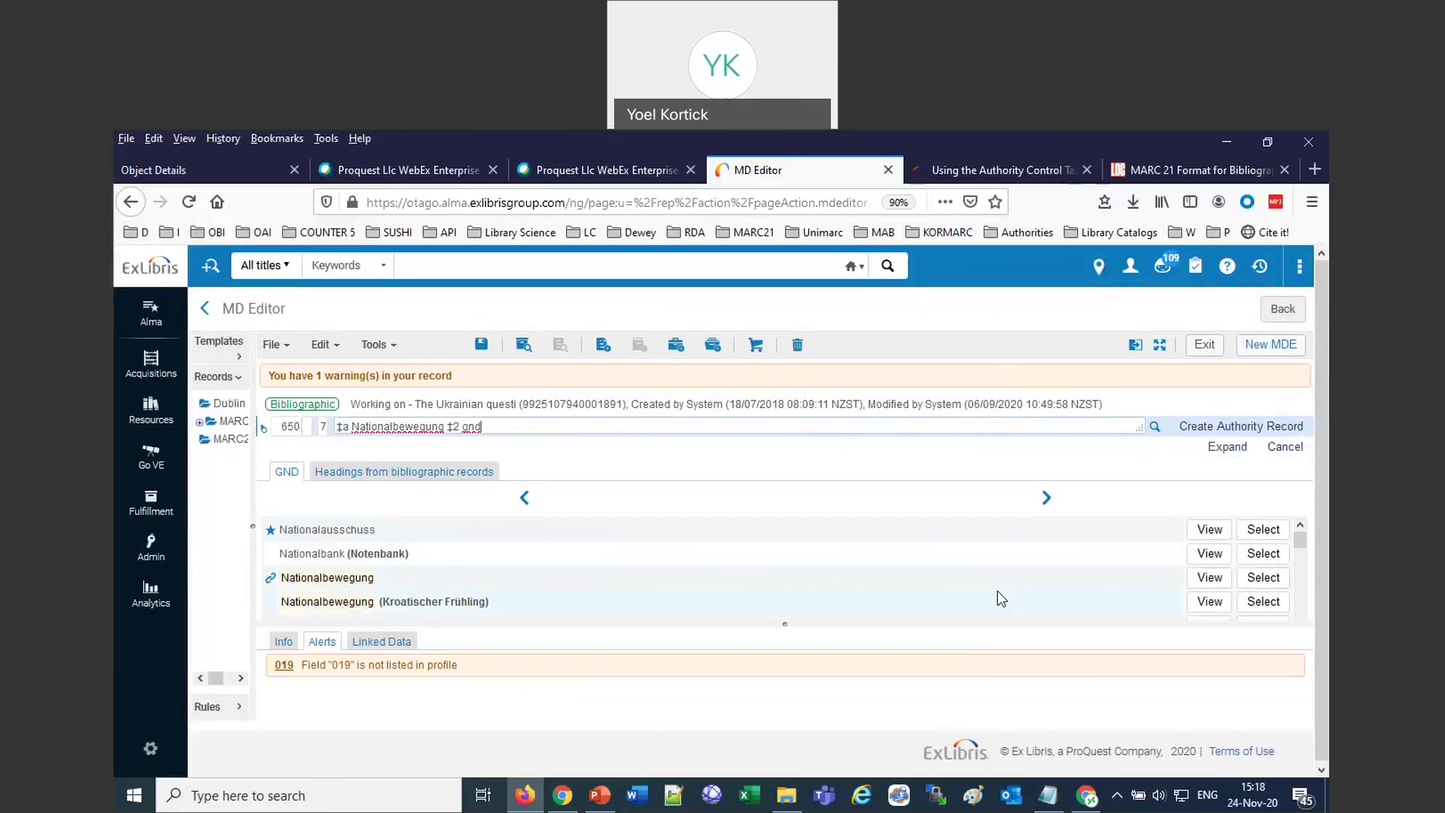
{"action": "left_click", "coordinate": [1213, 583]}
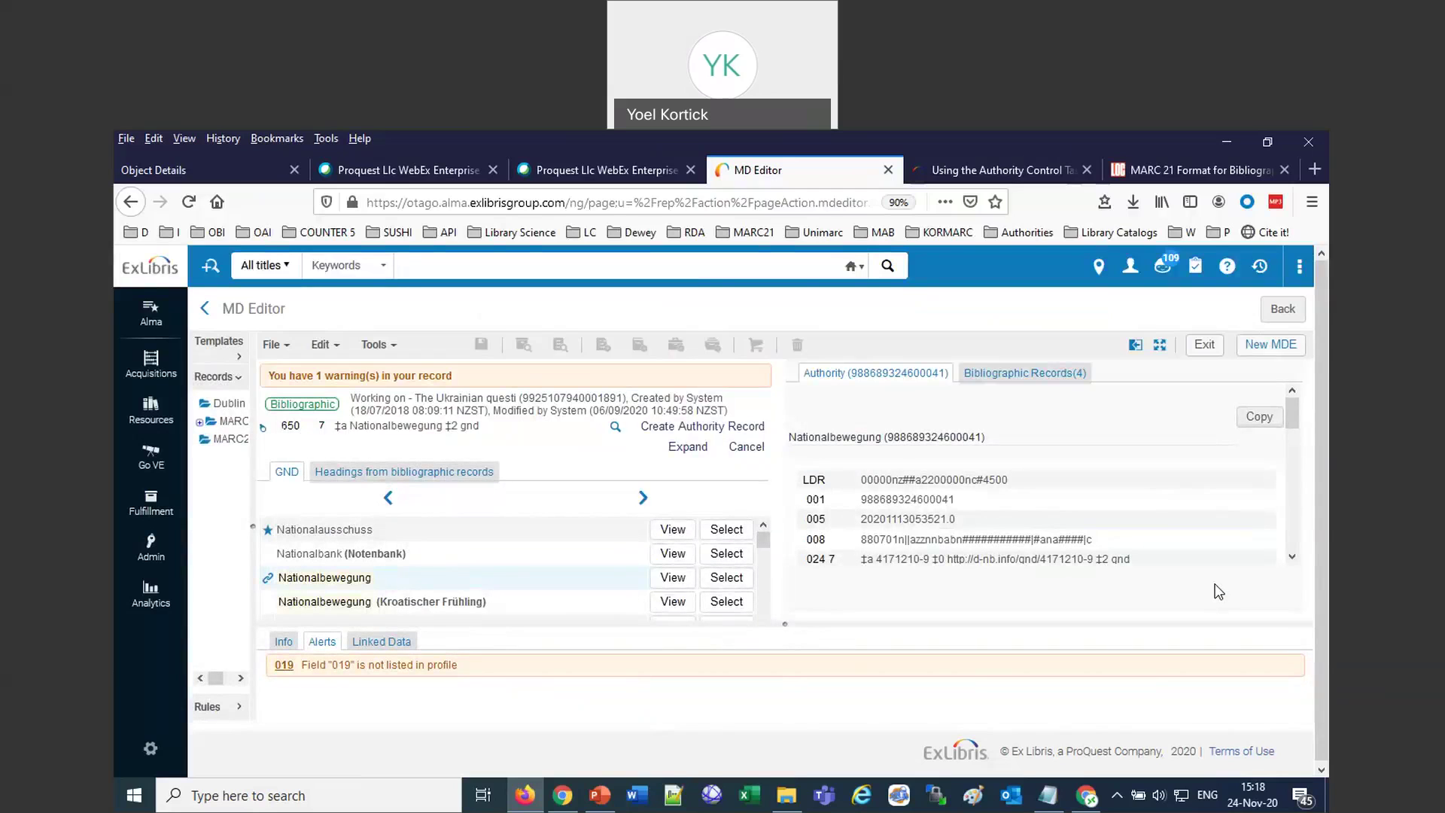
{"action": "scroll", "coordinate": [1088, 548], "scroll_direction": "down", "scroll_amount": 3}
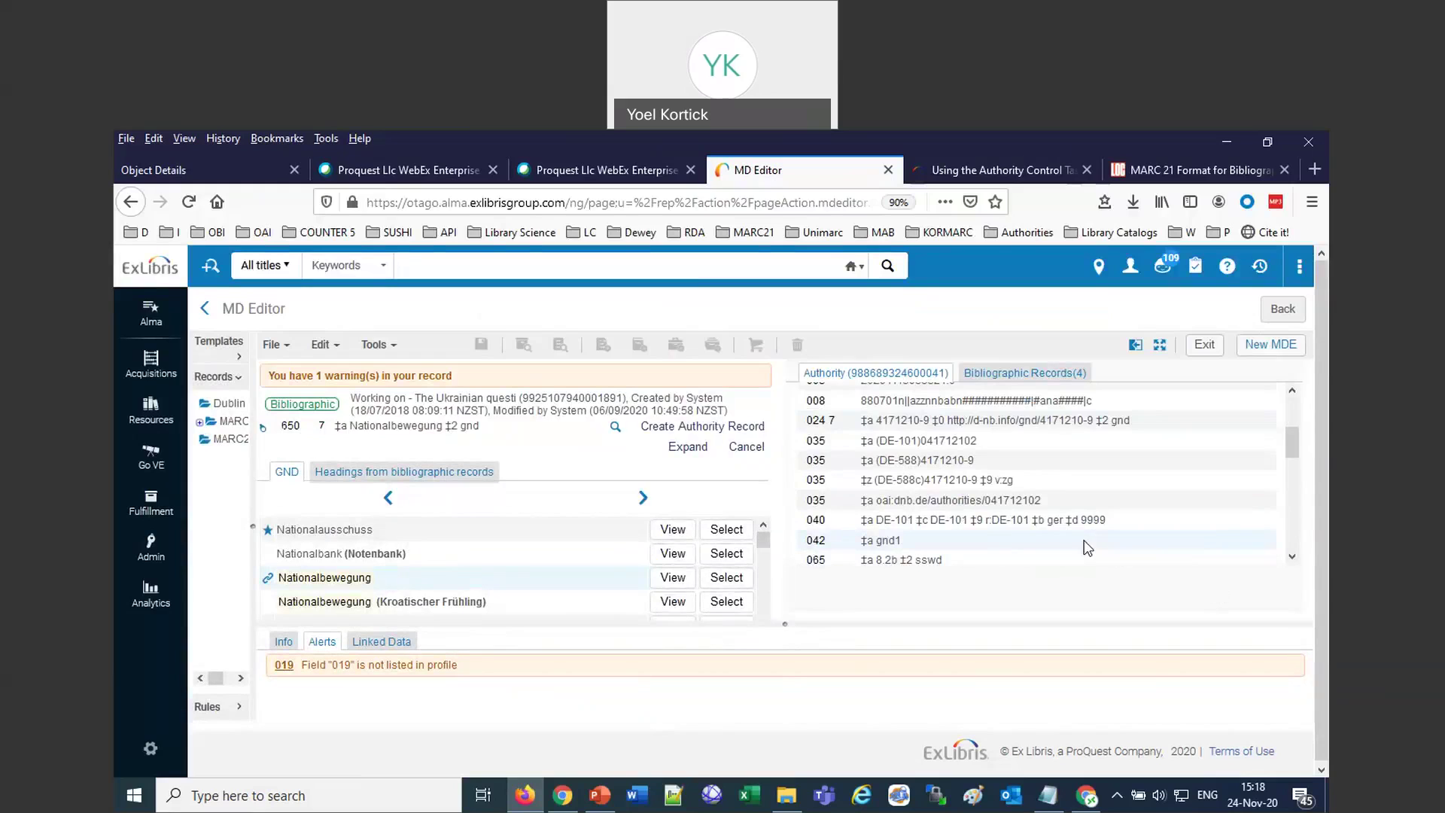
{"action": "scroll", "coordinate": [1088, 548], "scroll_direction": "down", "scroll_amount": 2}
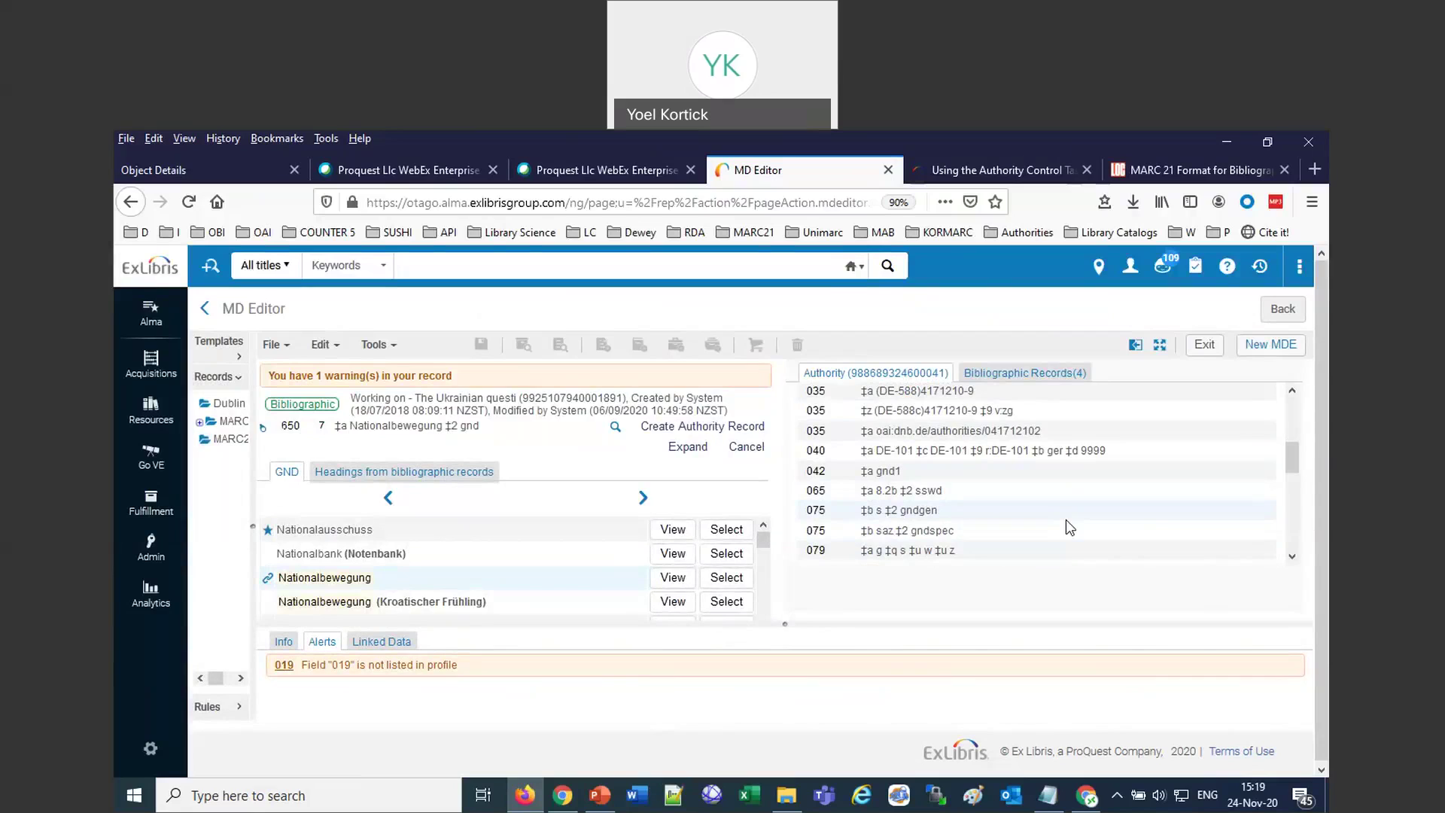
{"action": "scroll", "coordinate": [1065, 519], "scroll_direction": "down", "scroll_amount": 3}
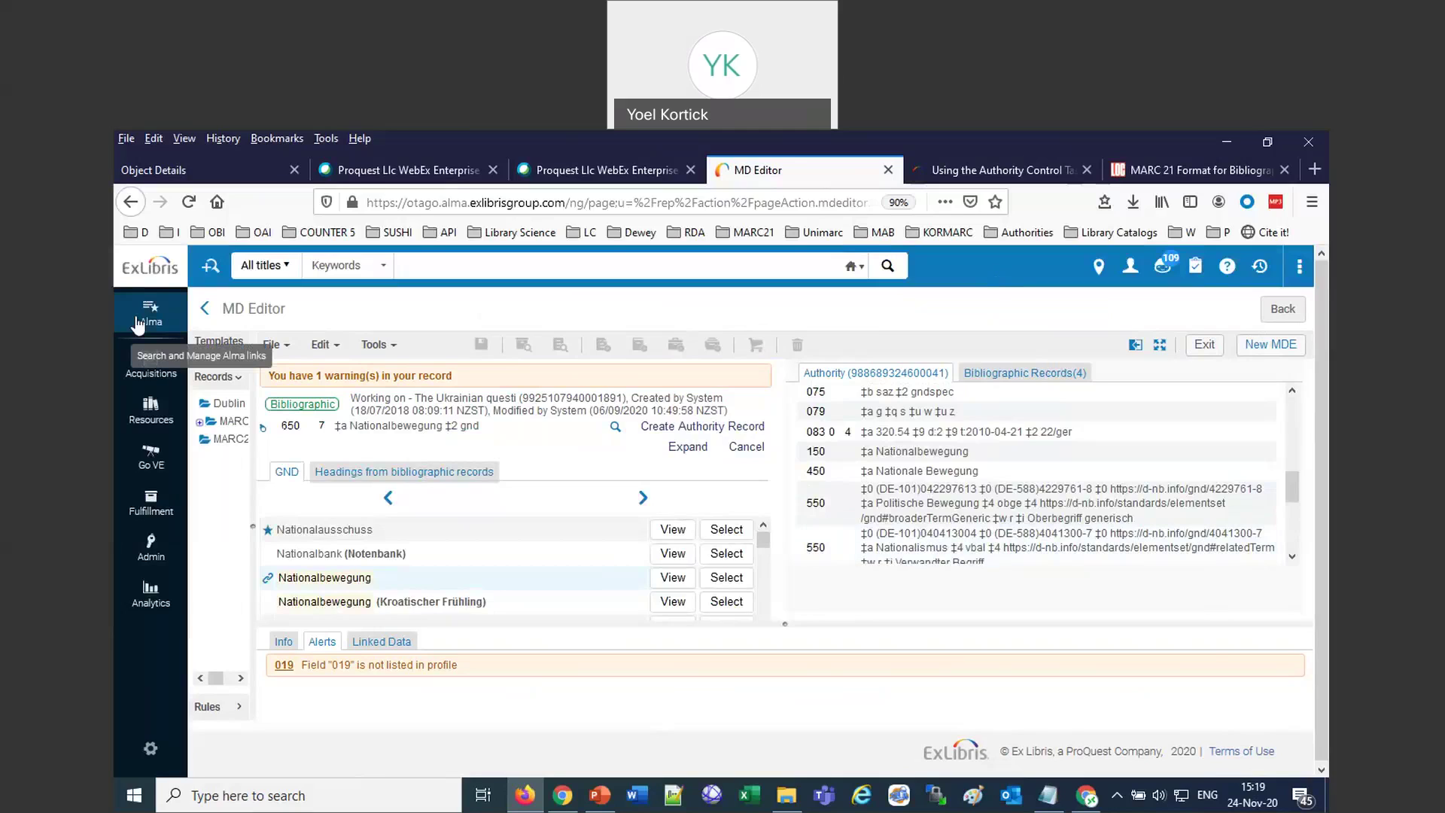
Reopen the Authority Control Task List and switch to the Chrome window showing the other institution's Alma task list.
{"action": "left_click", "coordinate": [150, 410]}
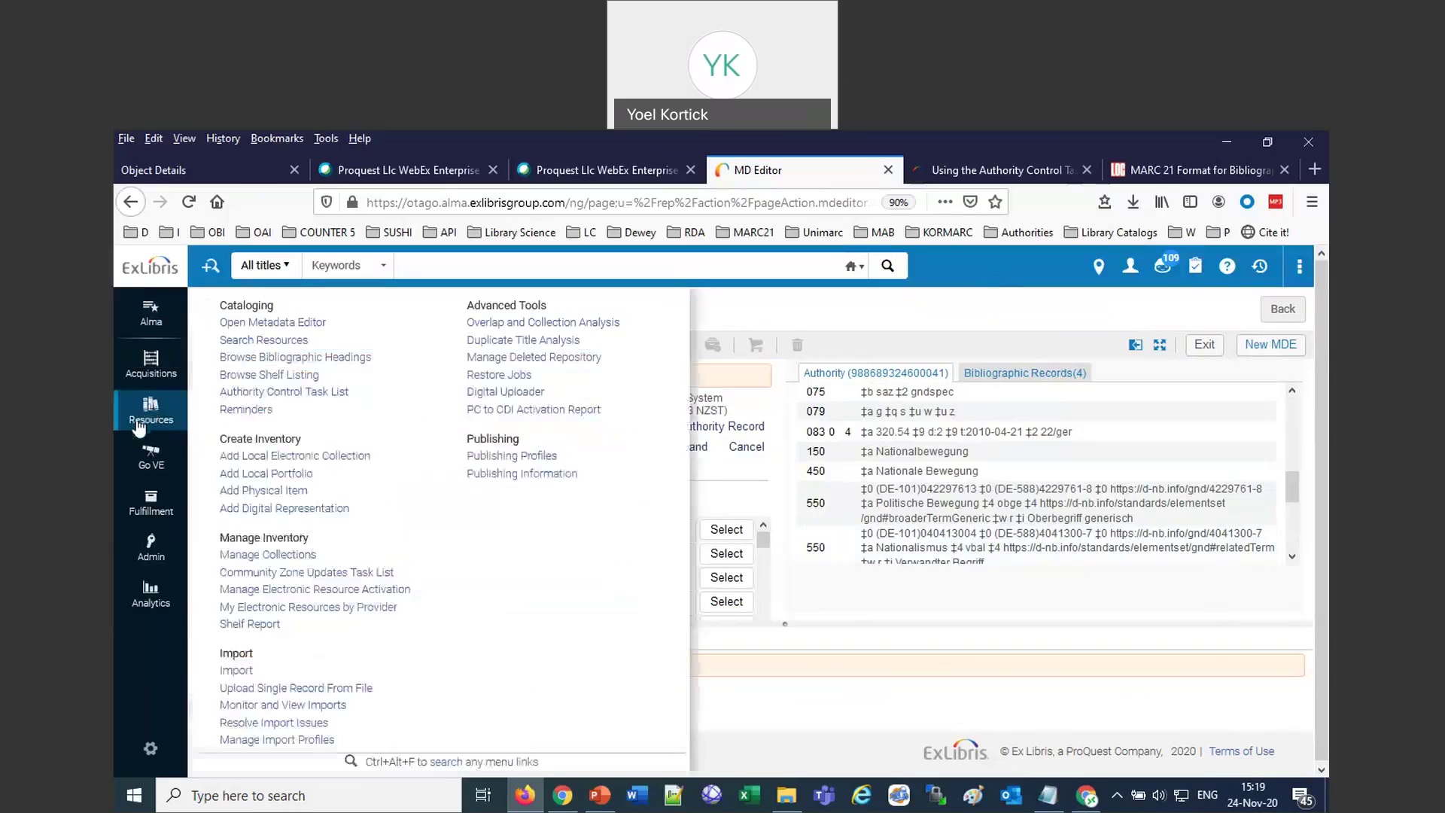
{"action": "left_click", "coordinate": [279, 393]}
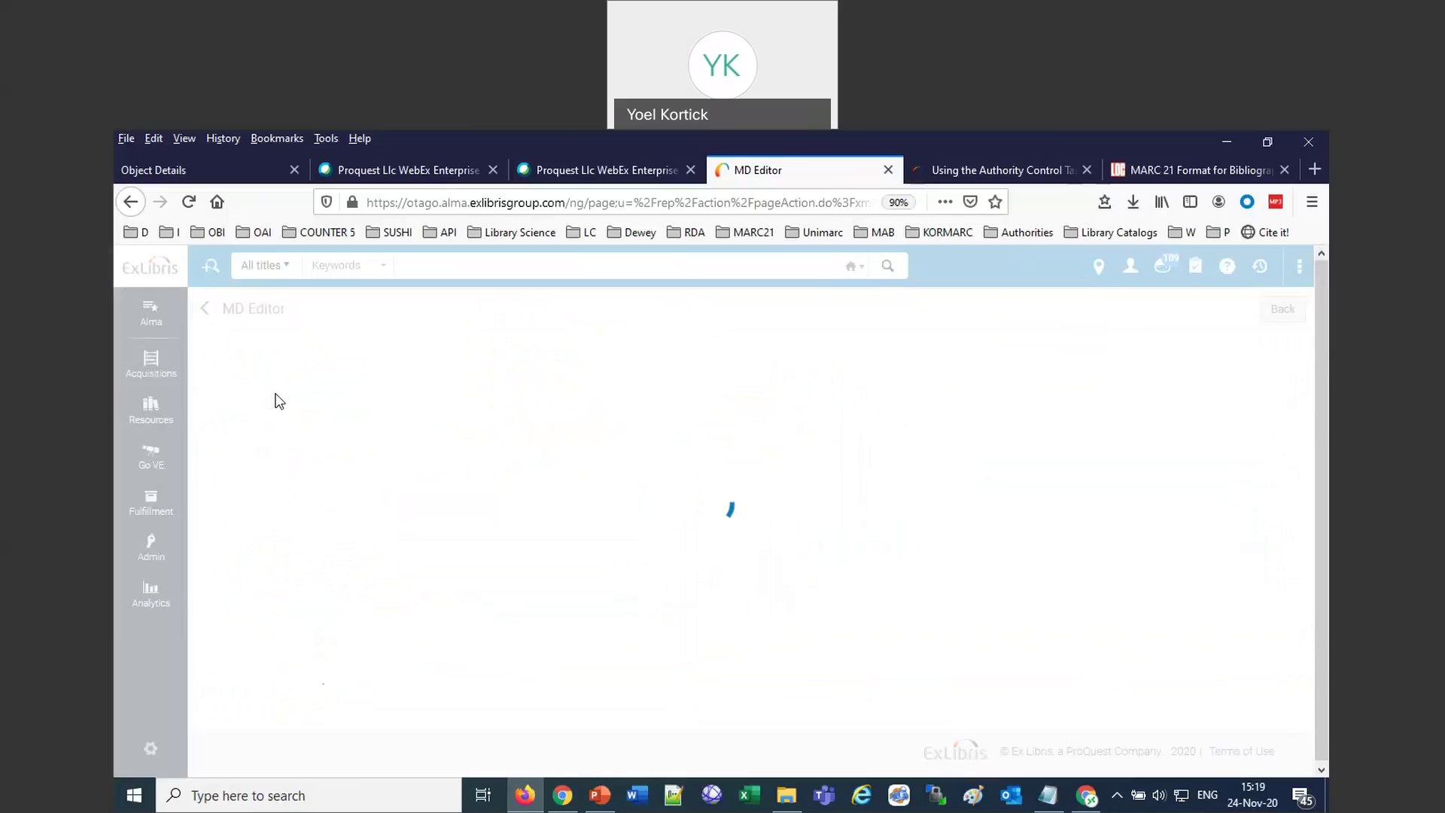
{"action": "left_click", "coordinate": [1089, 798]}
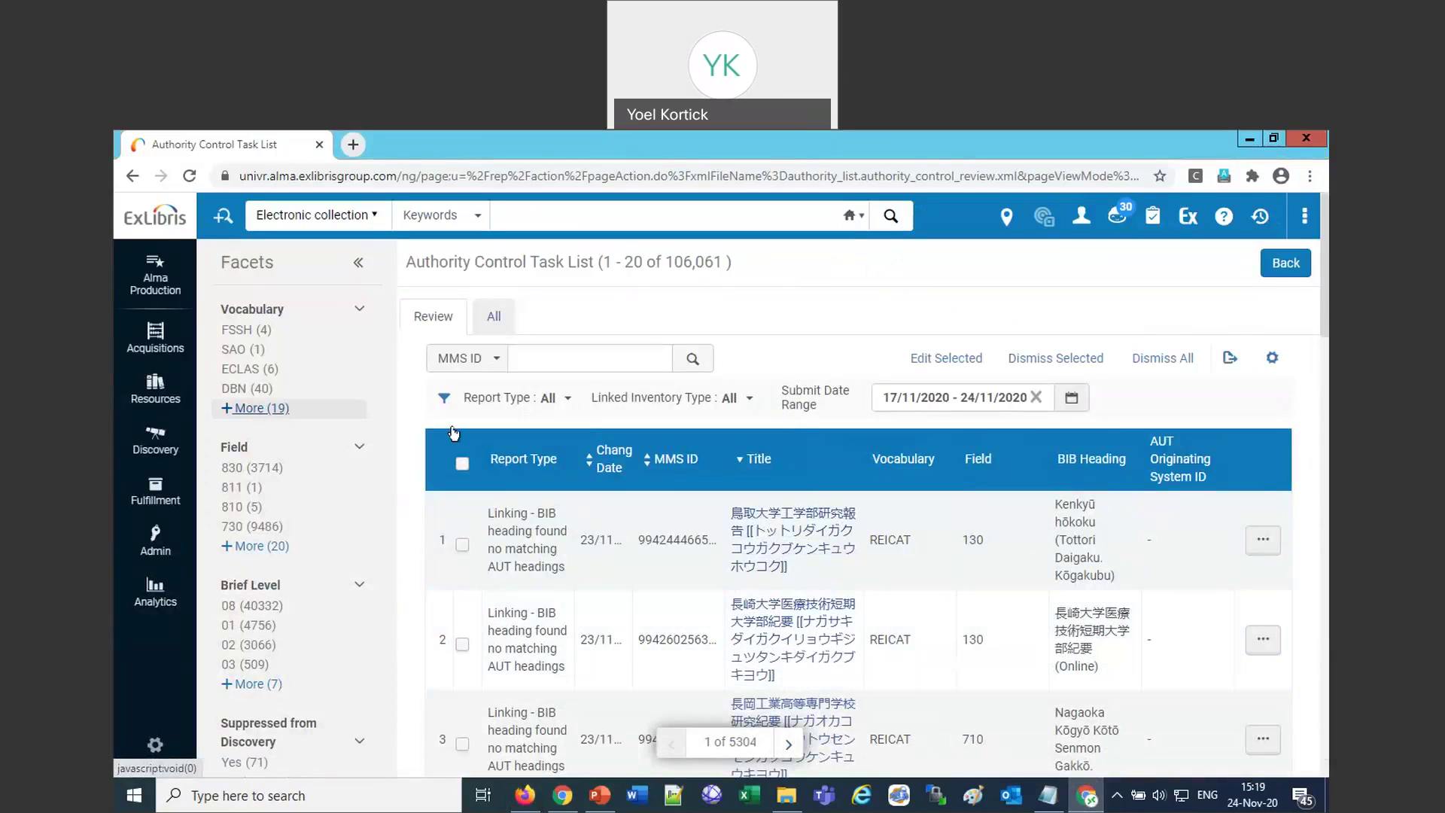
Limit the tasks to report type "Linking - BIB heading found no matching AUT headings" and to the LCNAMES vocabulary.
{"action": "left_click", "coordinate": [570, 401]}
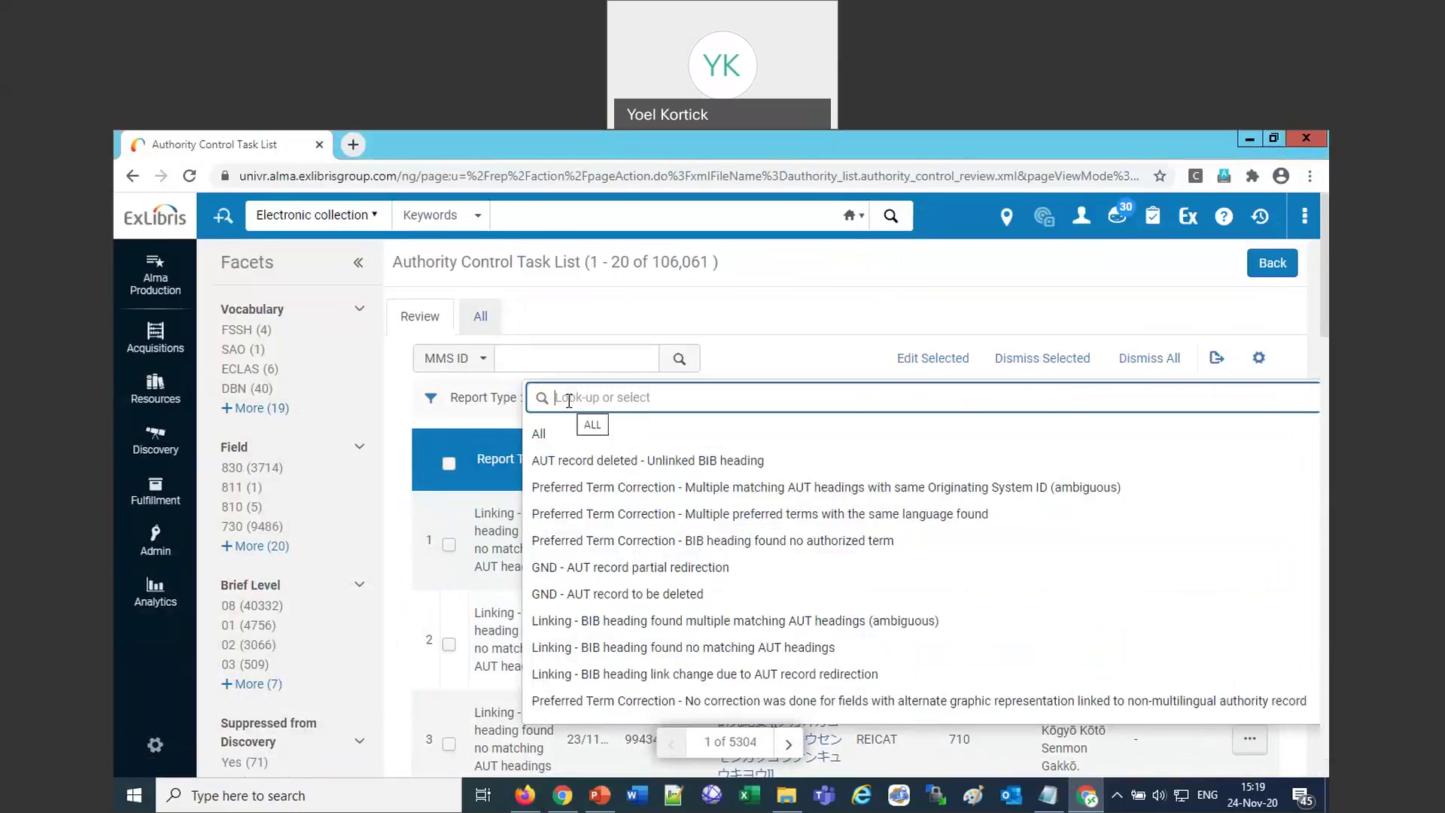
{"action": "left_click", "coordinate": [721, 648]}
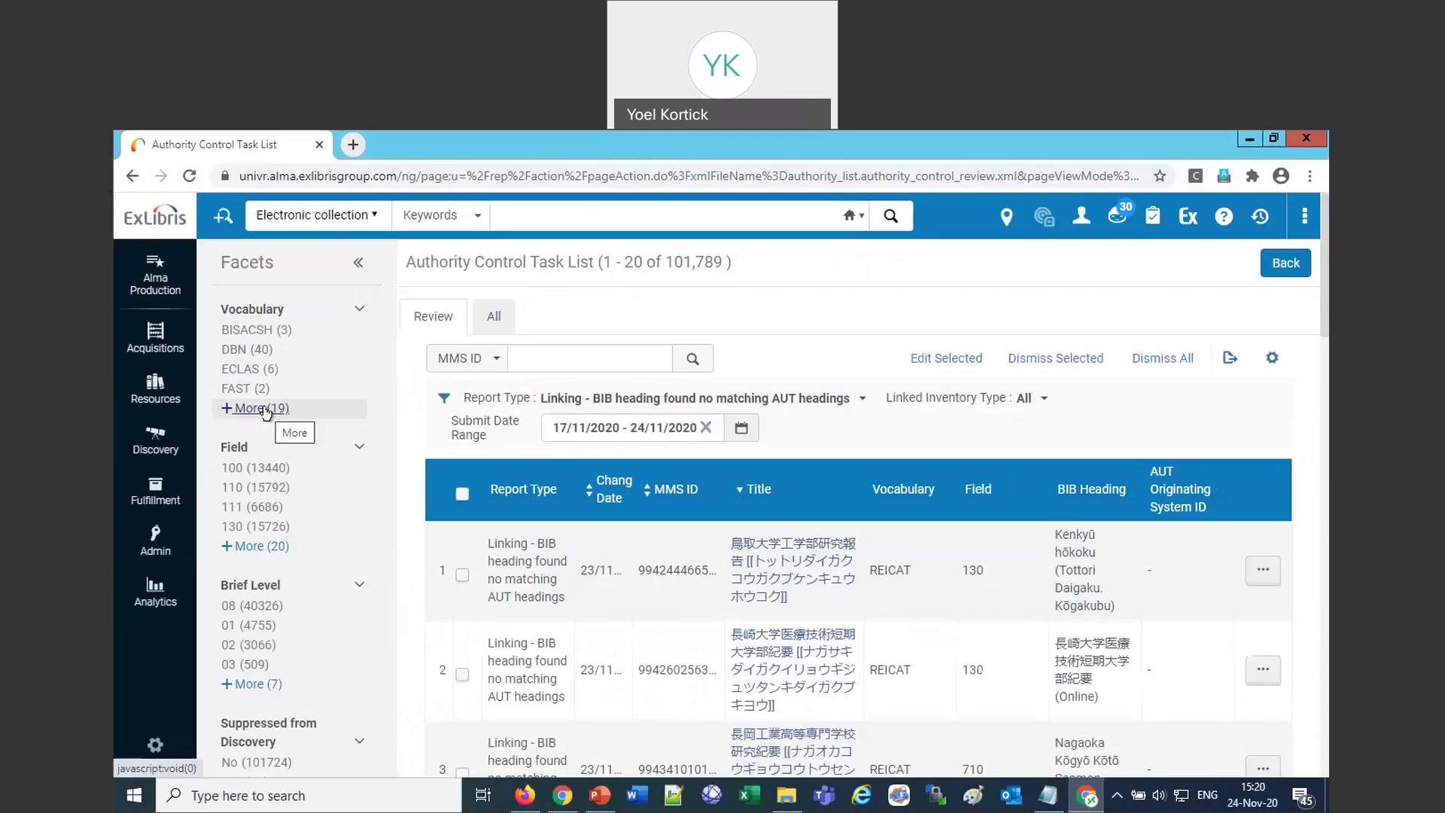
{"action": "left_click", "coordinate": [264, 409]}
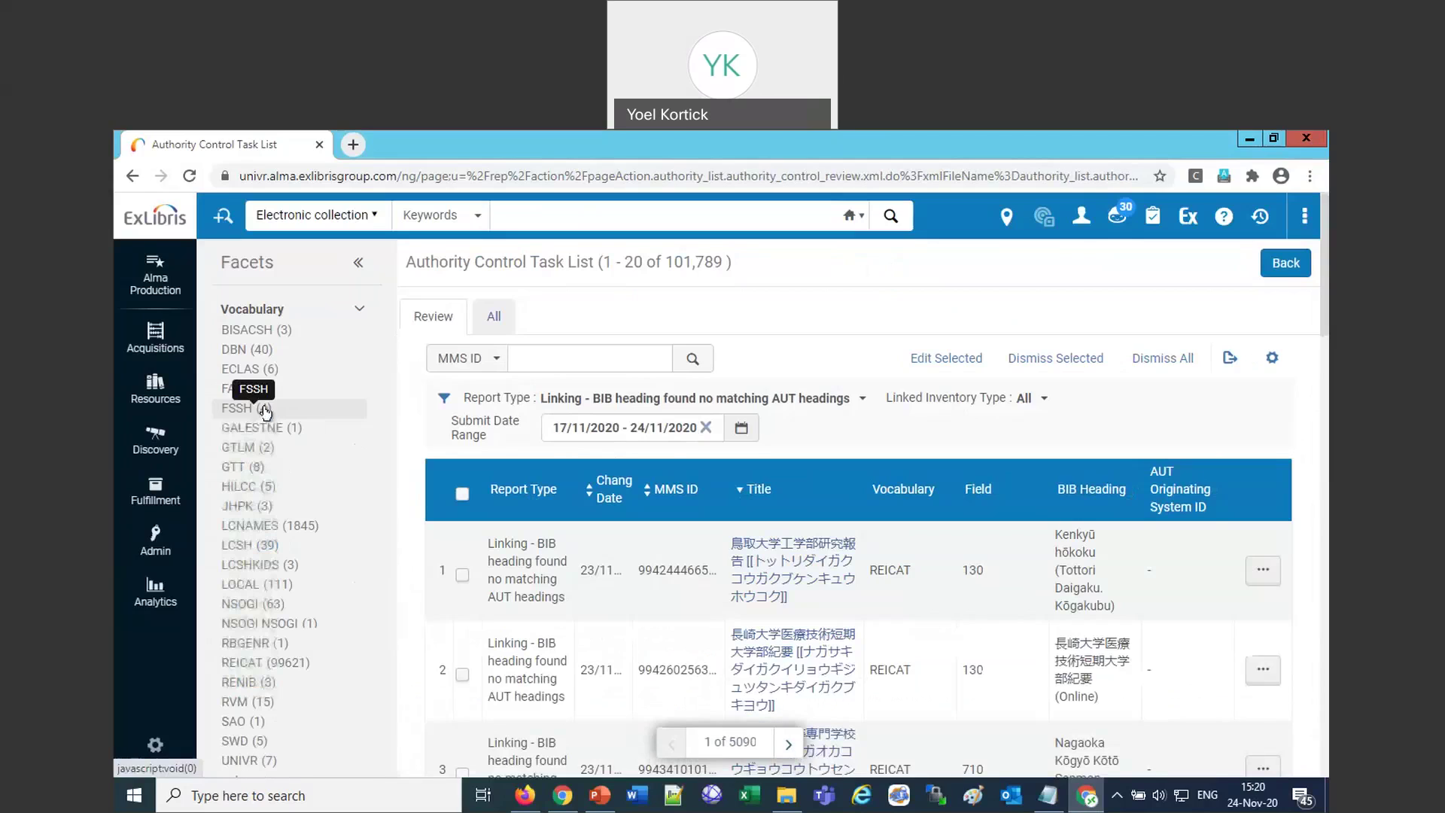
{"action": "left_click", "coordinate": [249, 527]}
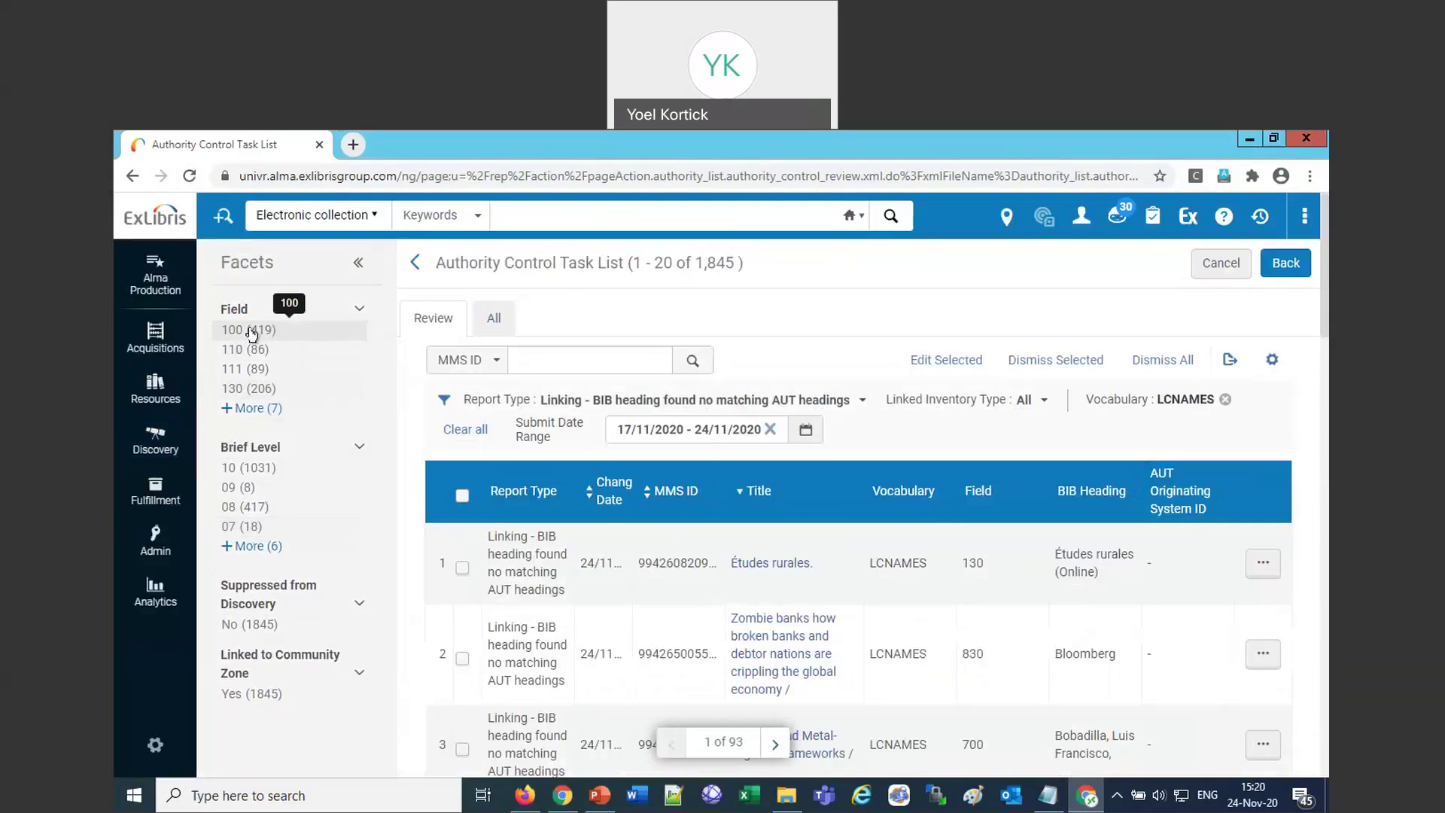
Narrow the LCNAMES tasks to field 100 and hide the AUT Originating System ID column from the task list.
{"action": "left_click", "coordinate": [252, 331]}
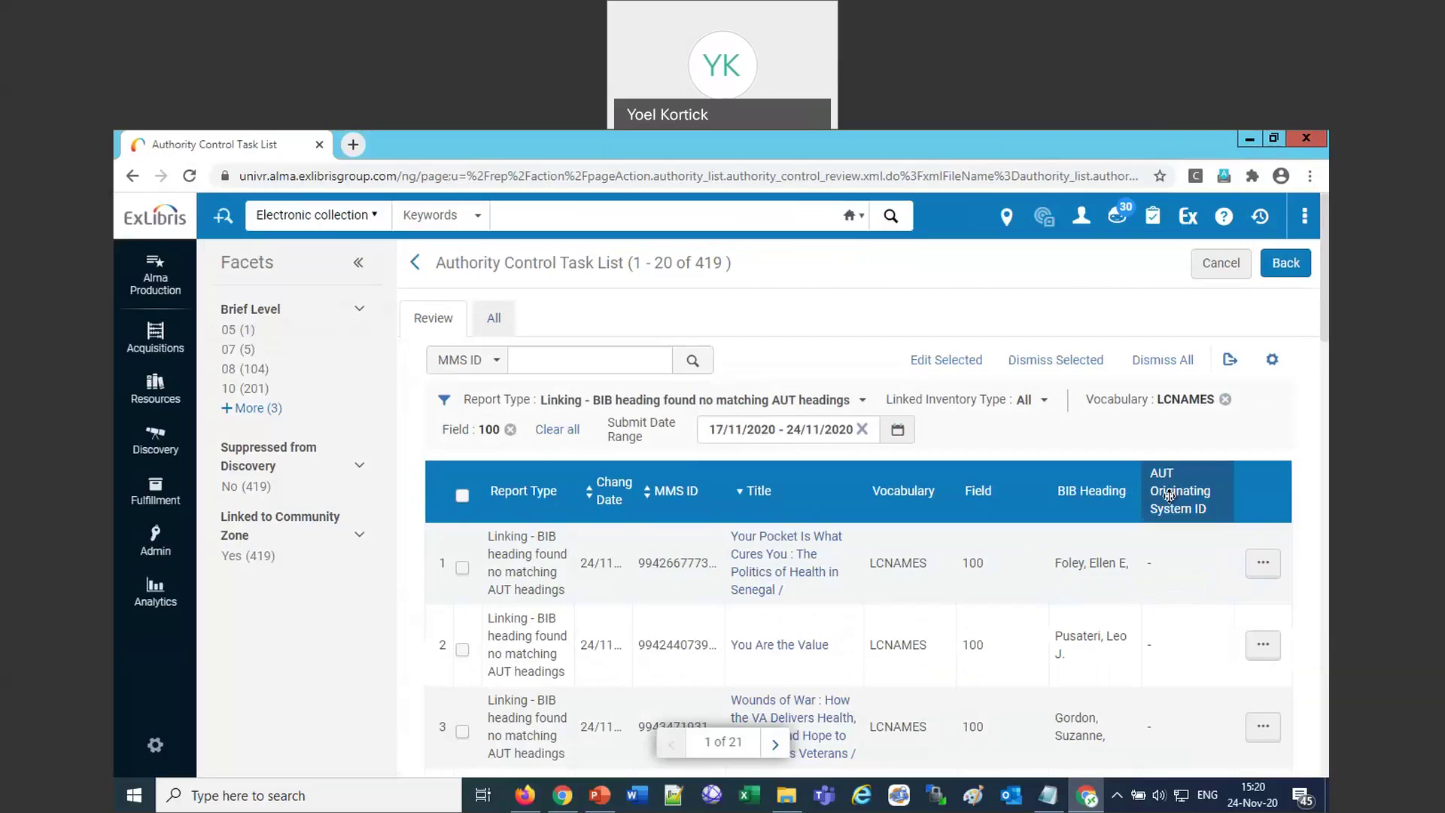
{"action": "left_click", "coordinate": [1270, 360]}
{"action": "scroll", "coordinate": [1234, 457], "scroll_direction": "down", "scroll_amount": 2}
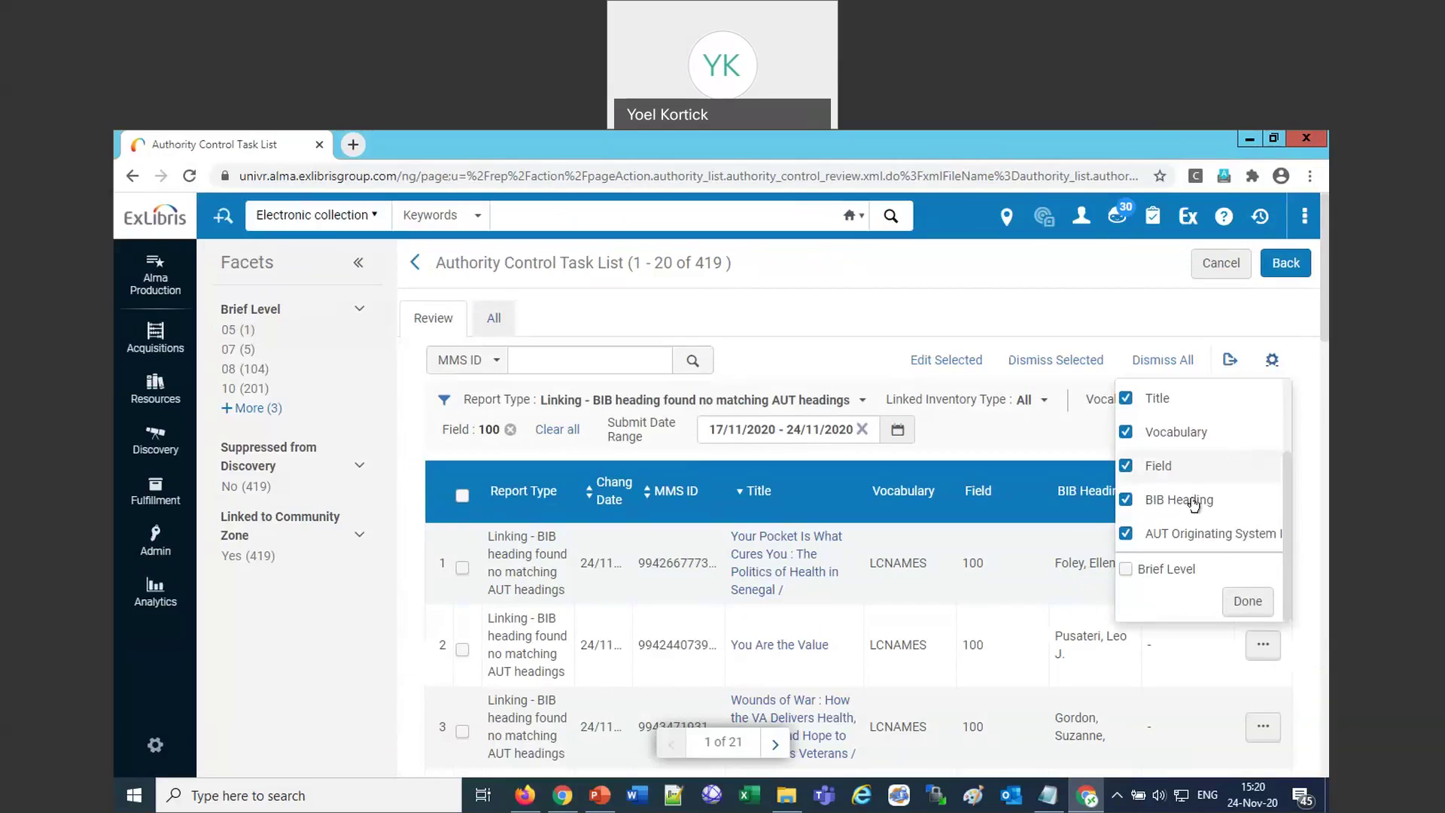
{"action": "left_click", "coordinate": [1126, 534]}
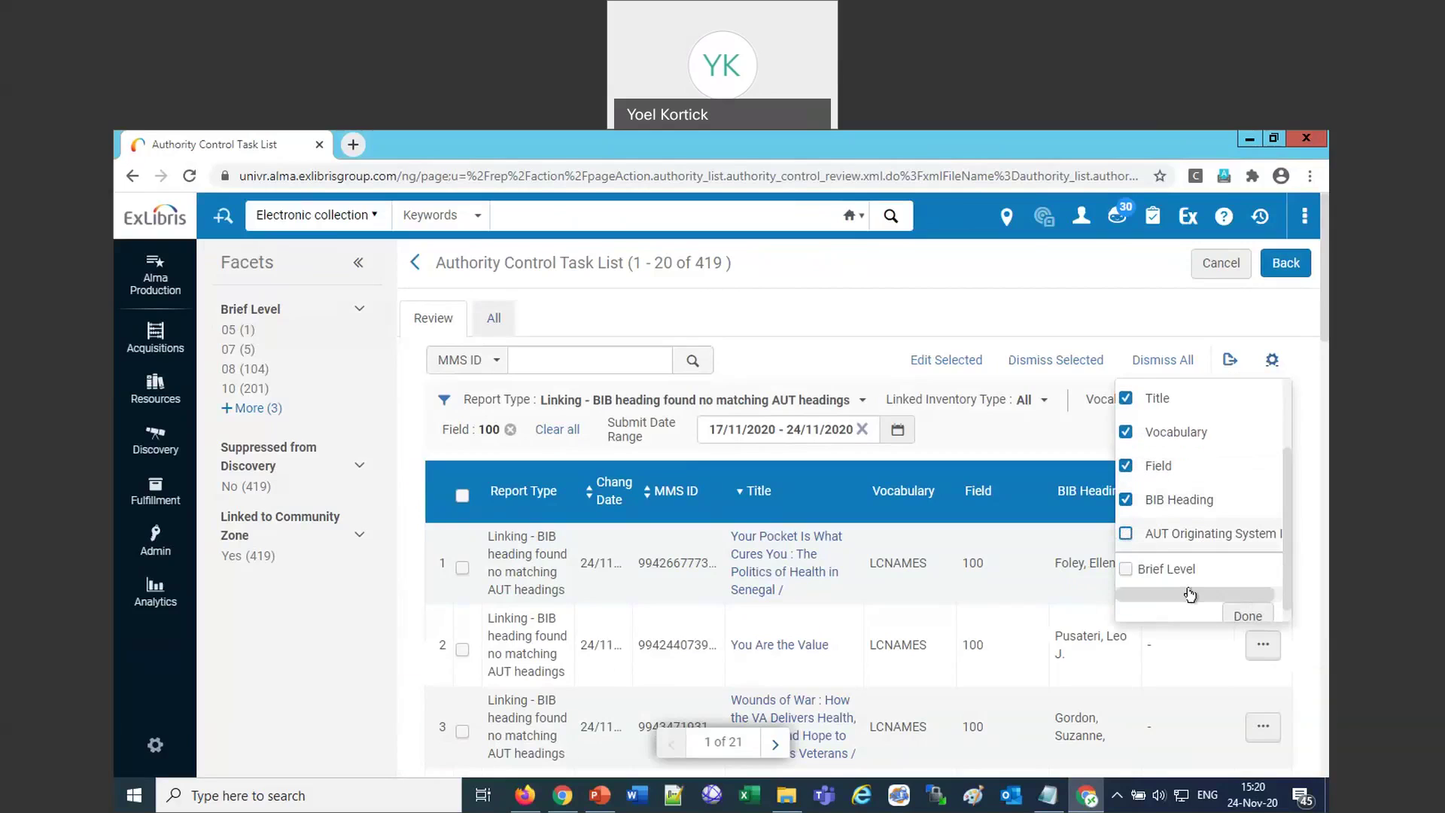
{"action": "left_click", "coordinate": [1246, 616]}
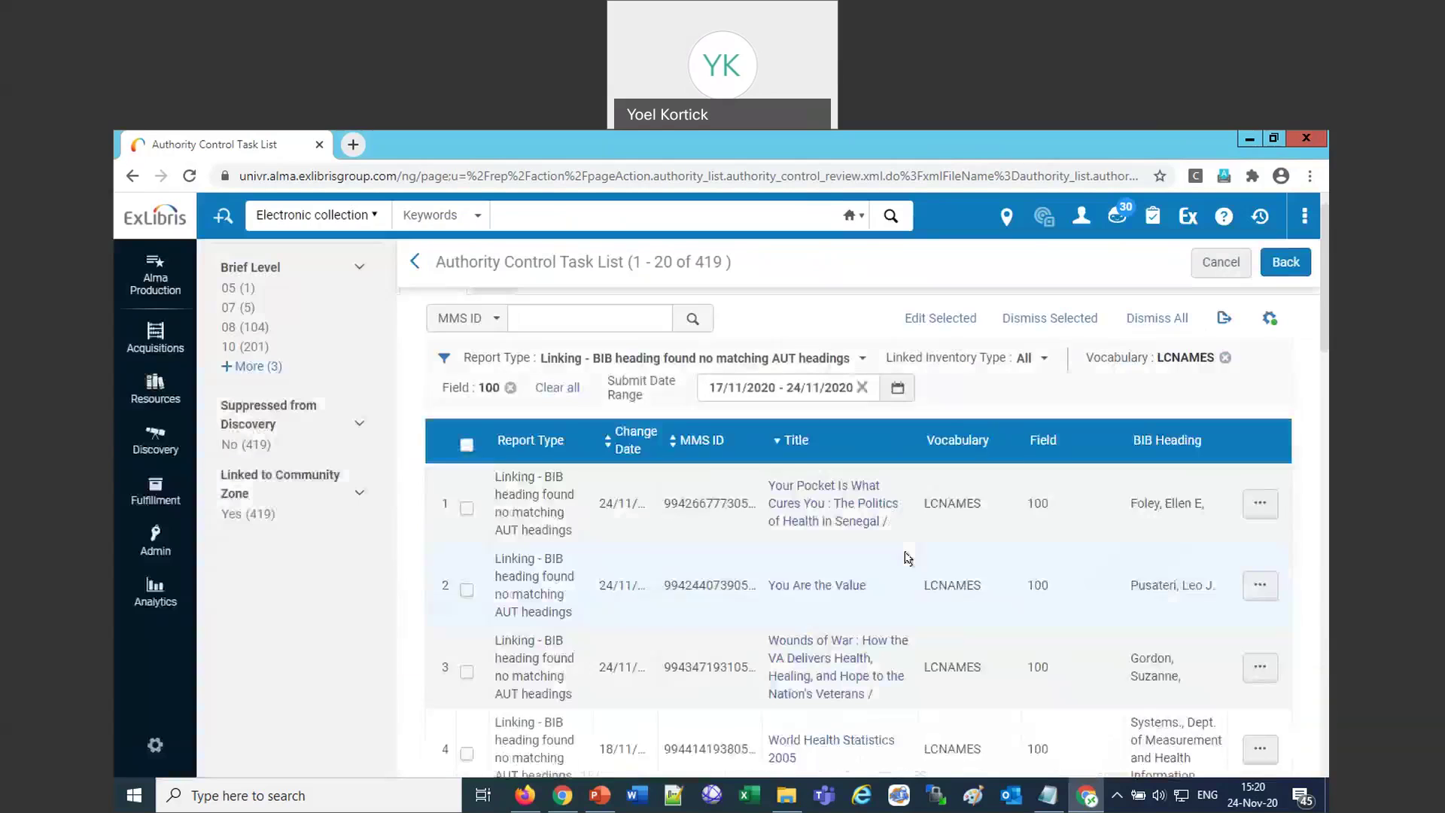
Open the record of the first task, "Your Pocket Is What Cures You", for editing and examine its 100 field.
{"action": "left_click", "coordinate": [1253, 514]}
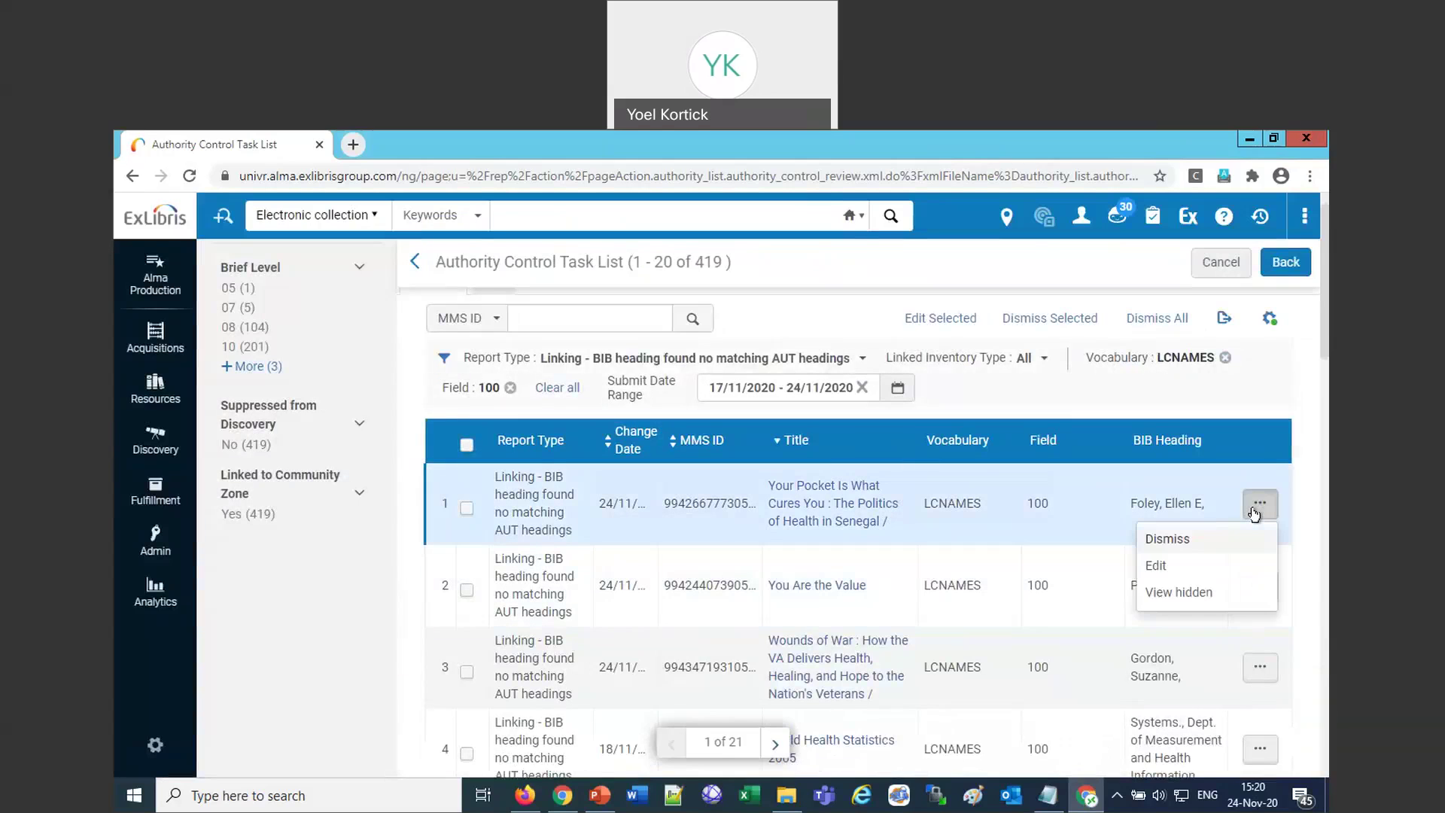
{"action": "left_click", "coordinate": [1157, 567]}
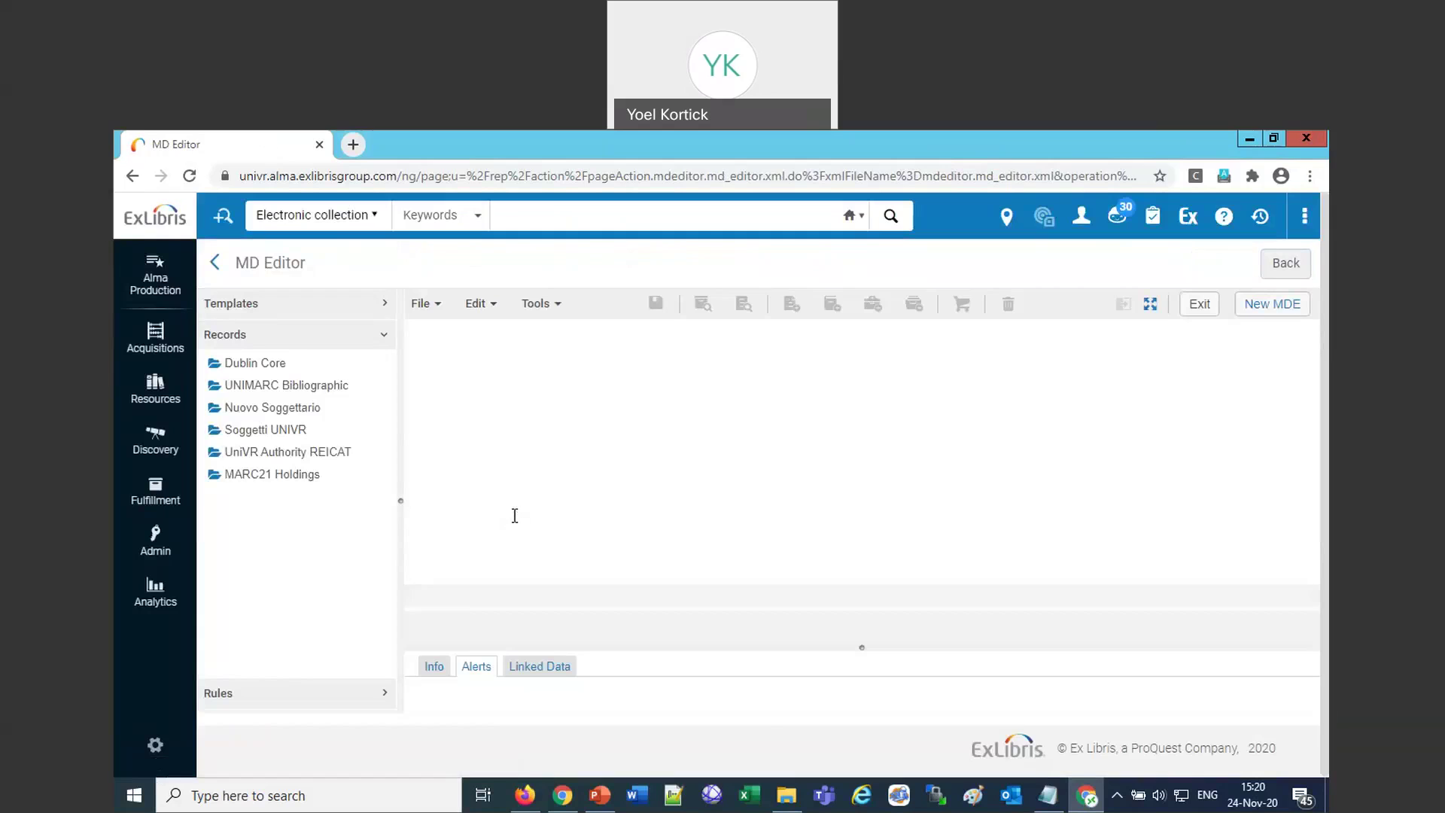
{"action": "scroll", "coordinate": [686, 491], "scroll_direction": "down", "scroll_amount": 5}
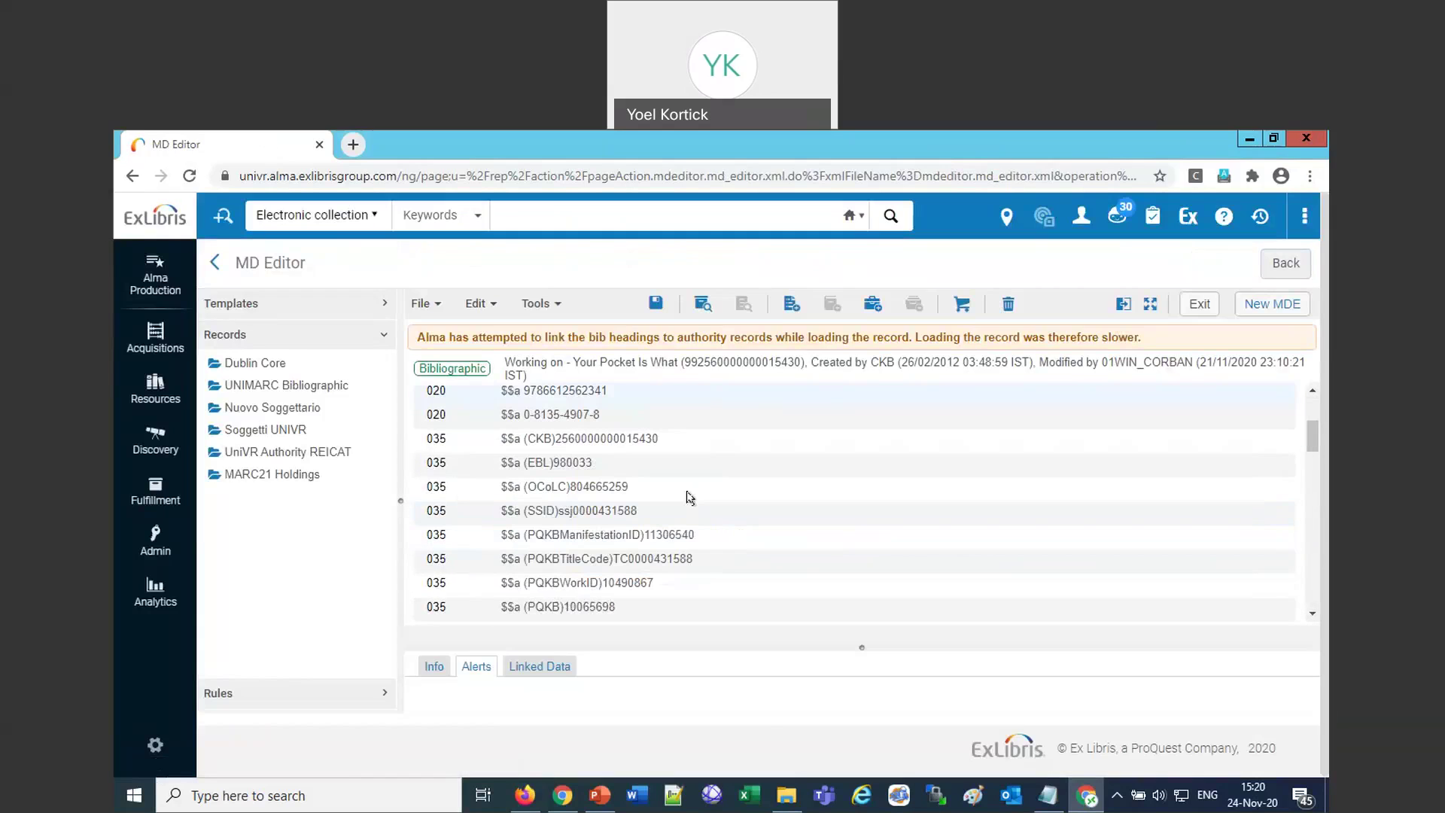
{"action": "scroll", "coordinate": [696, 502], "scroll_direction": "down", "scroll_amount": 3}
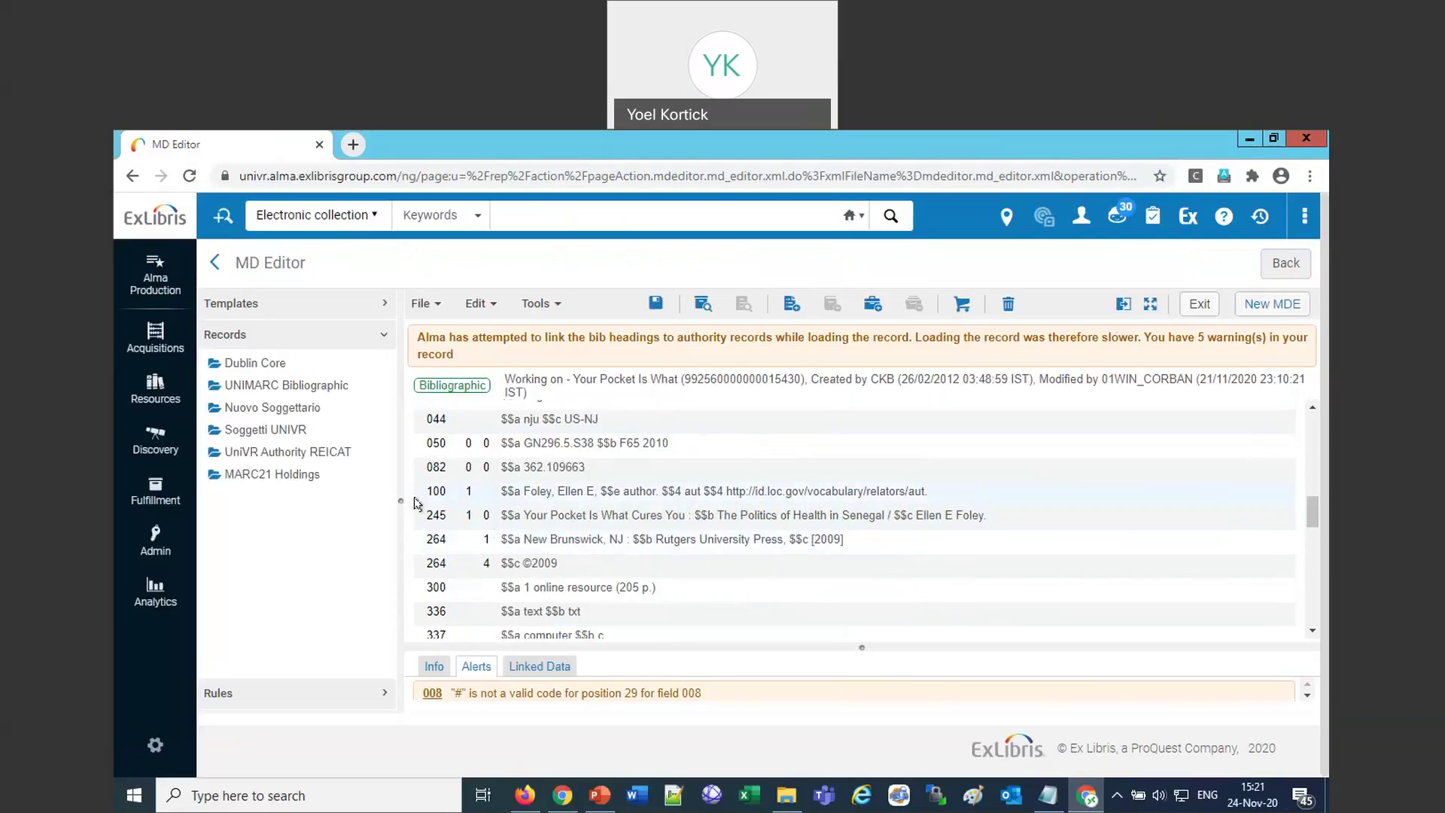
{"action": "mouse_move", "coordinate": [424, 488]}
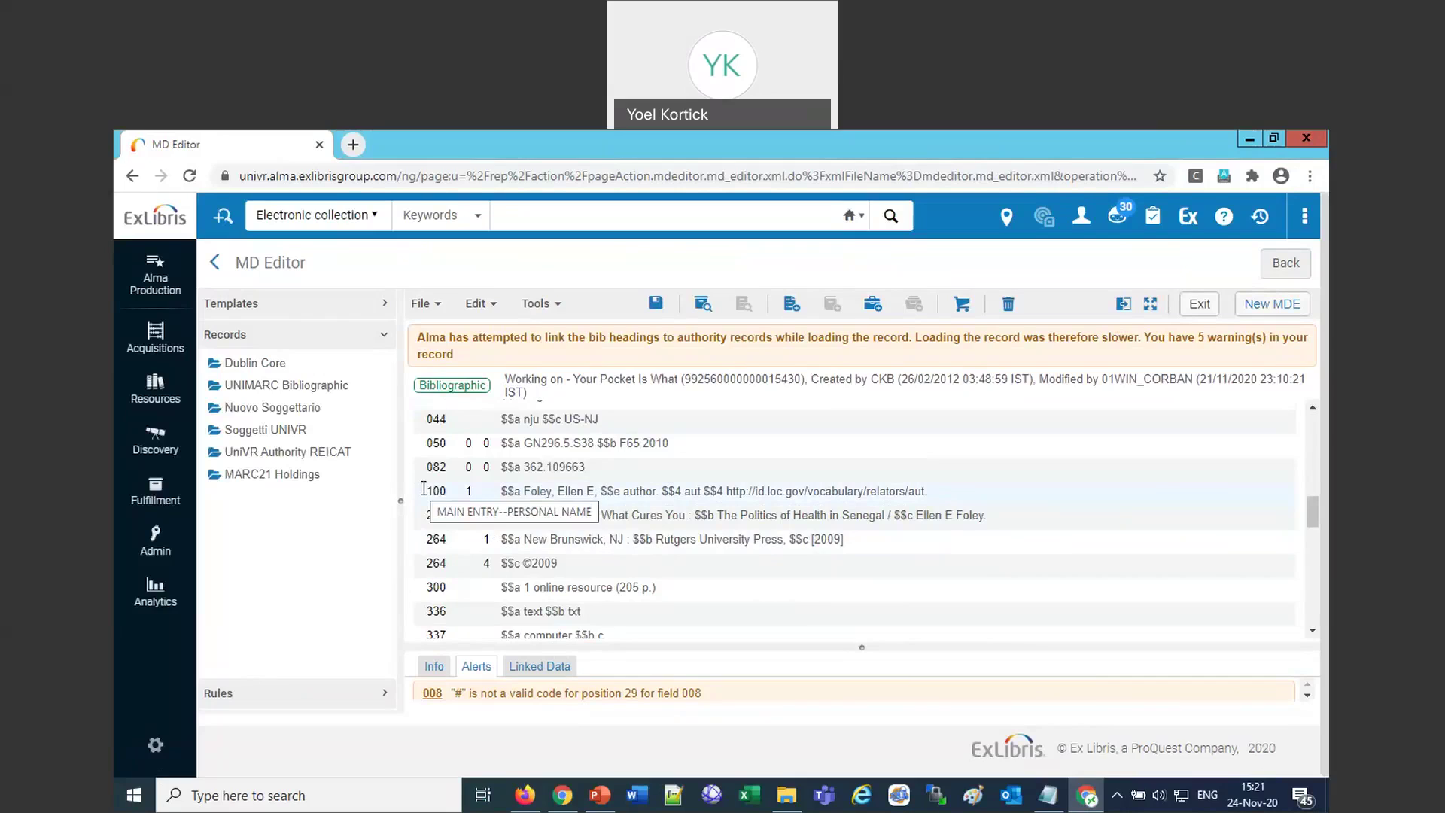
Look up authority headings for the 100 field, highlight its content from $$e onward, and close the lookup without selecting a heading.
{"action": "left_click", "coordinate": [935, 497]}
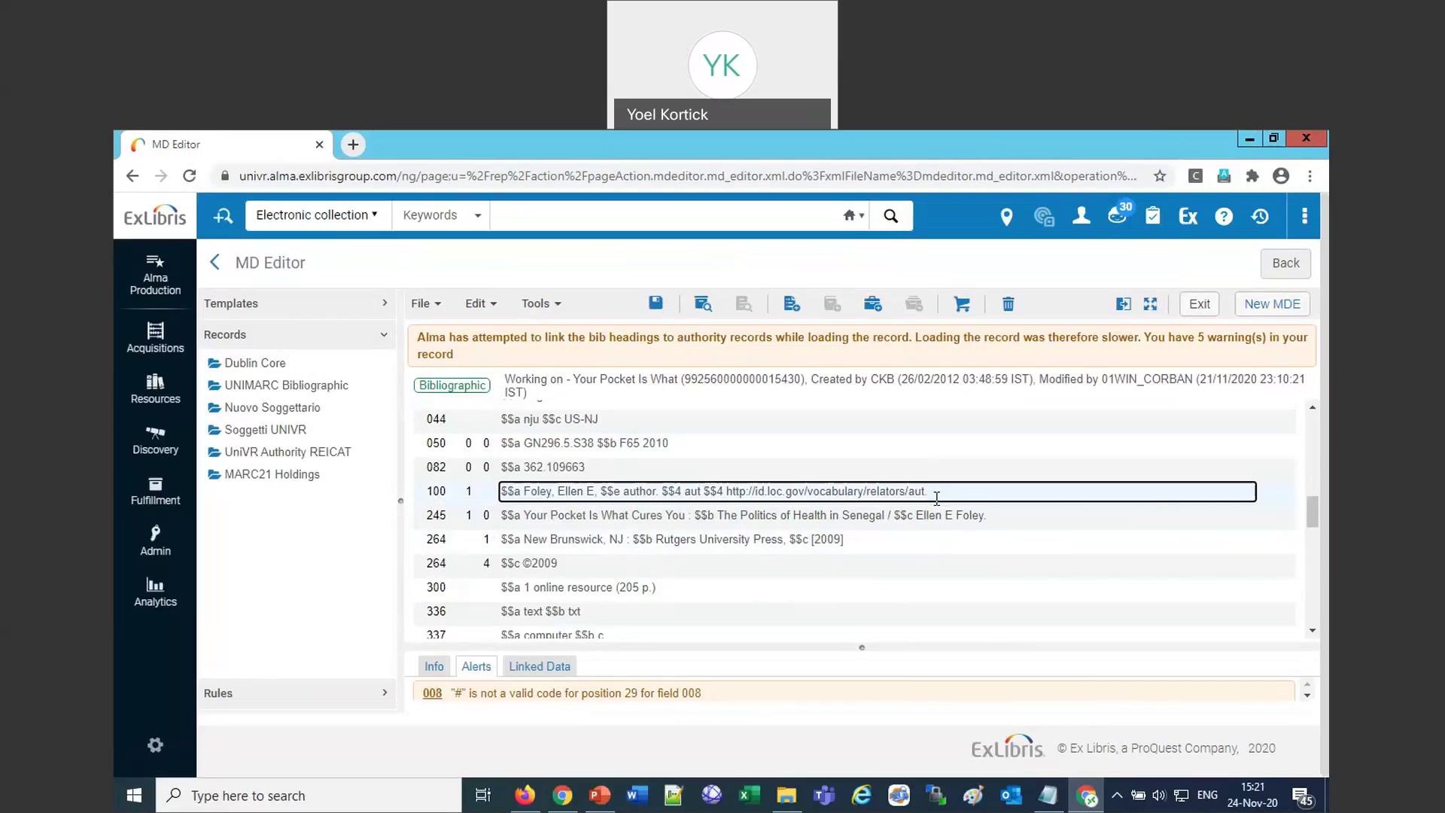
{"action": "key", "text": "BackSpace"}
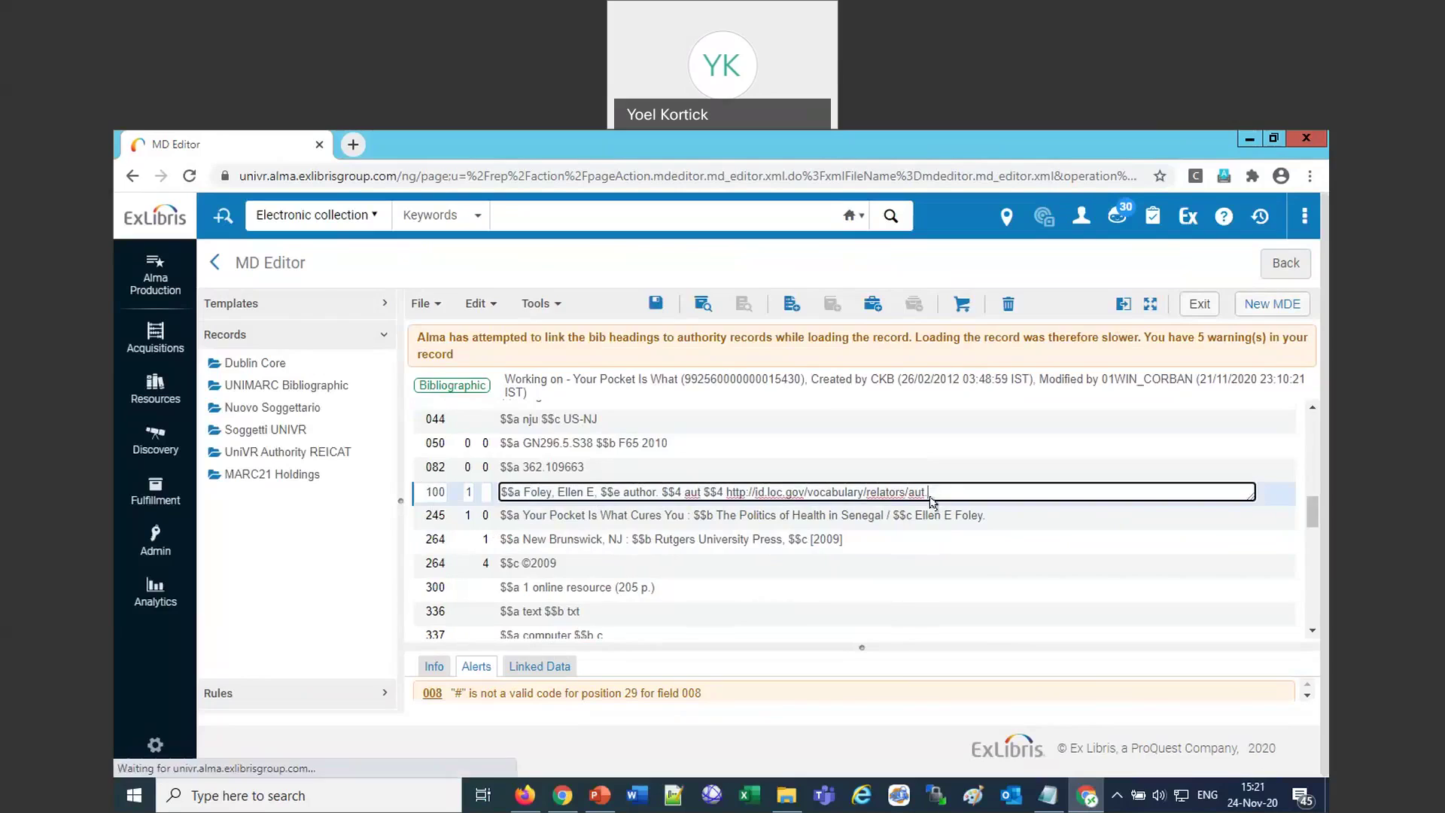
{"action": "key", "text": "F3"}
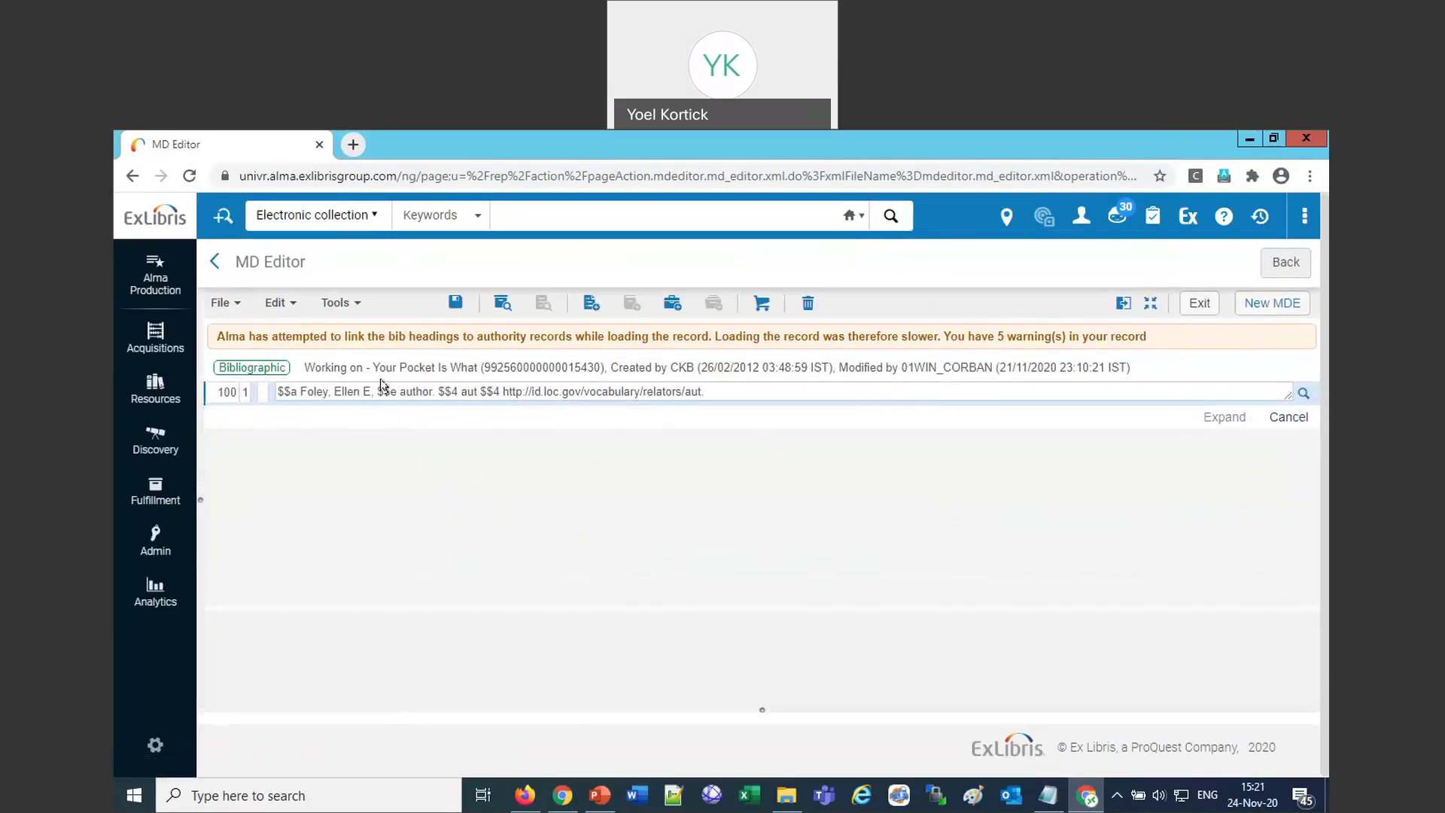
{"action": "double_click", "coordinate": [384, 392]}
{"action": "key", "text": "shift+End"}
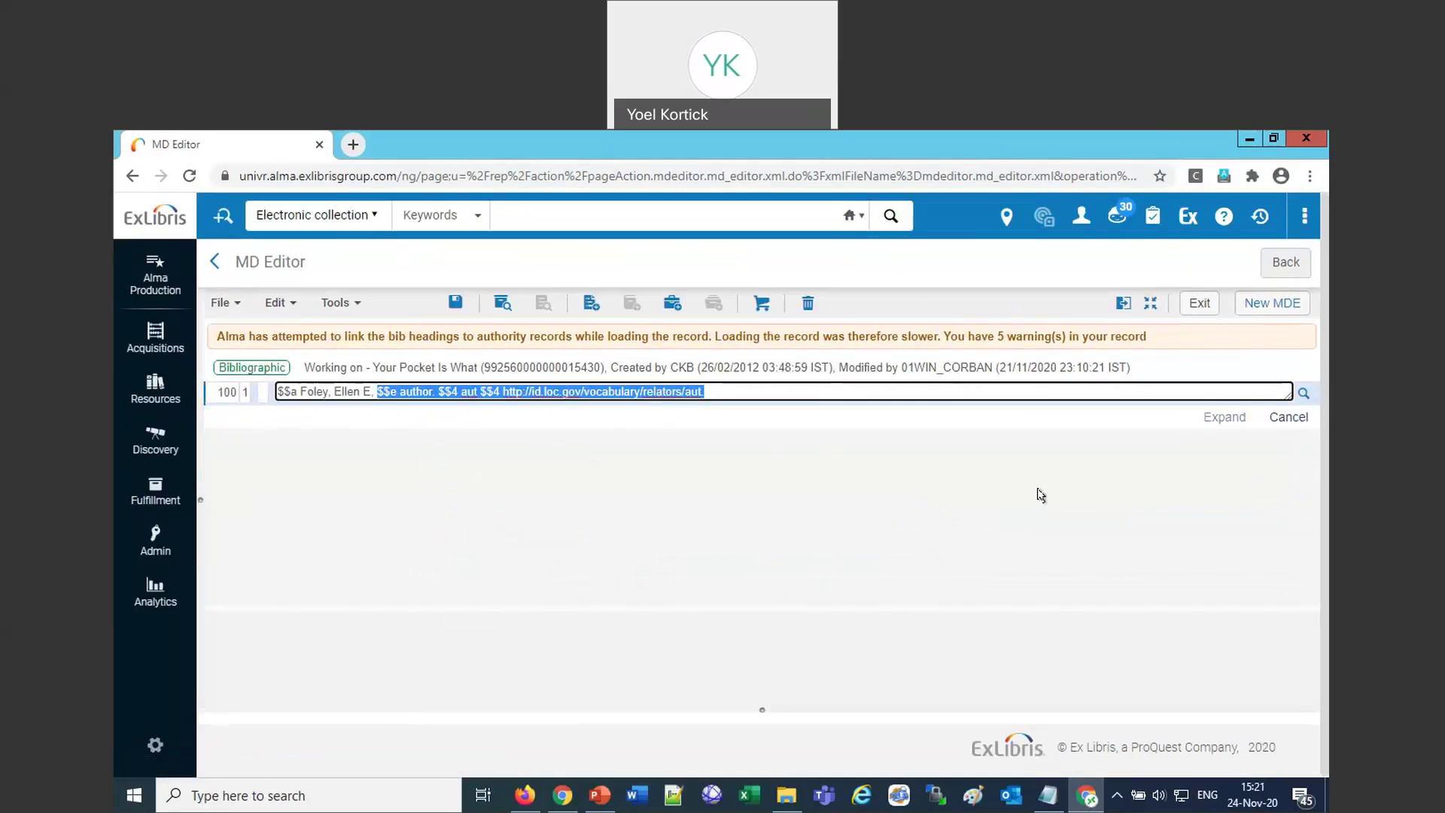
{"action": "left_click", "coordinate": [1296, 416]}
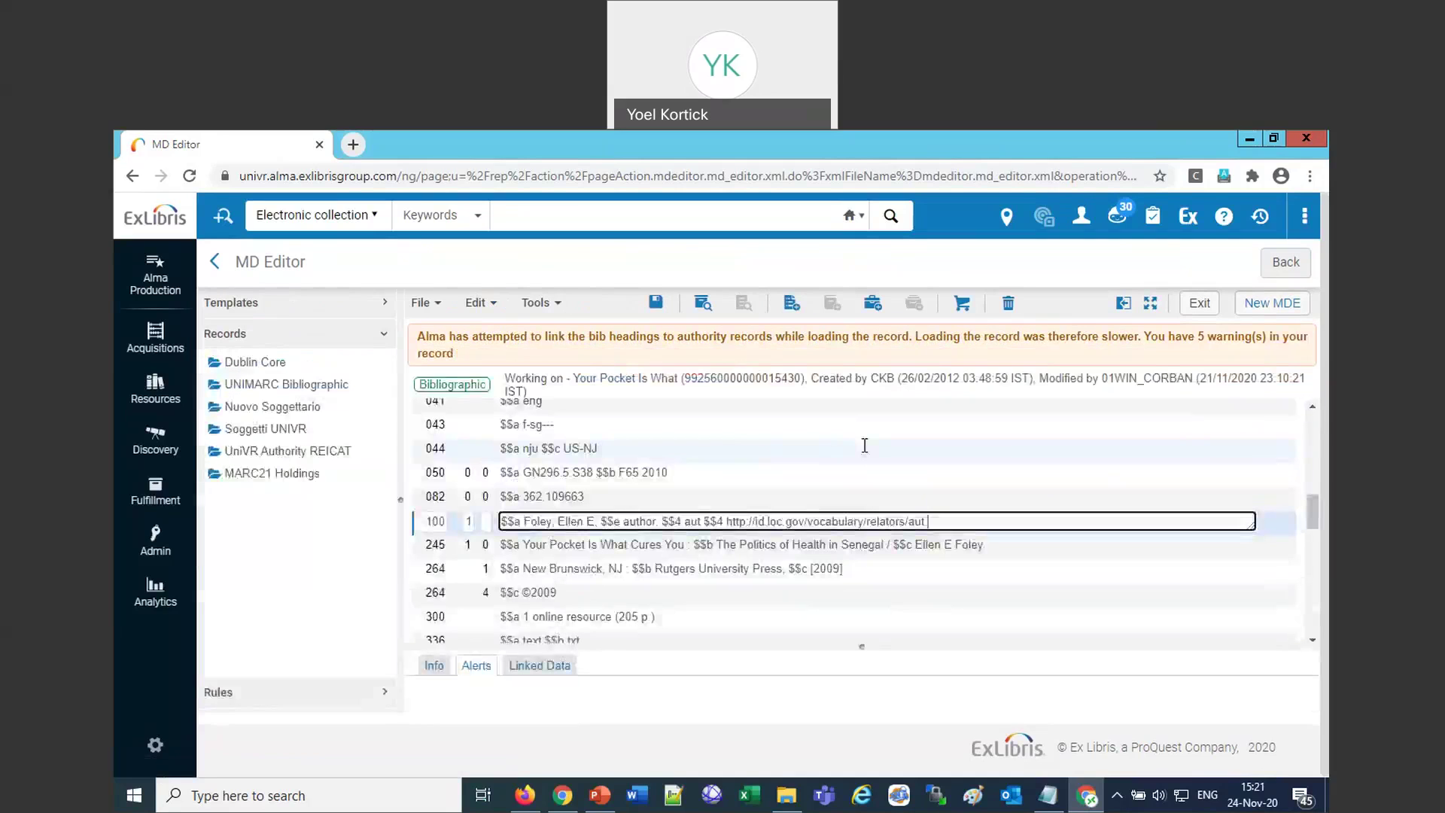
View the authority record linked to the 650 heading "Medical anthropology" and examine its 150 and 450 fields.
{"action": "scroll", "coordinate": [720, 502], "scroll_direction": "down", "scroll_amount": 1}
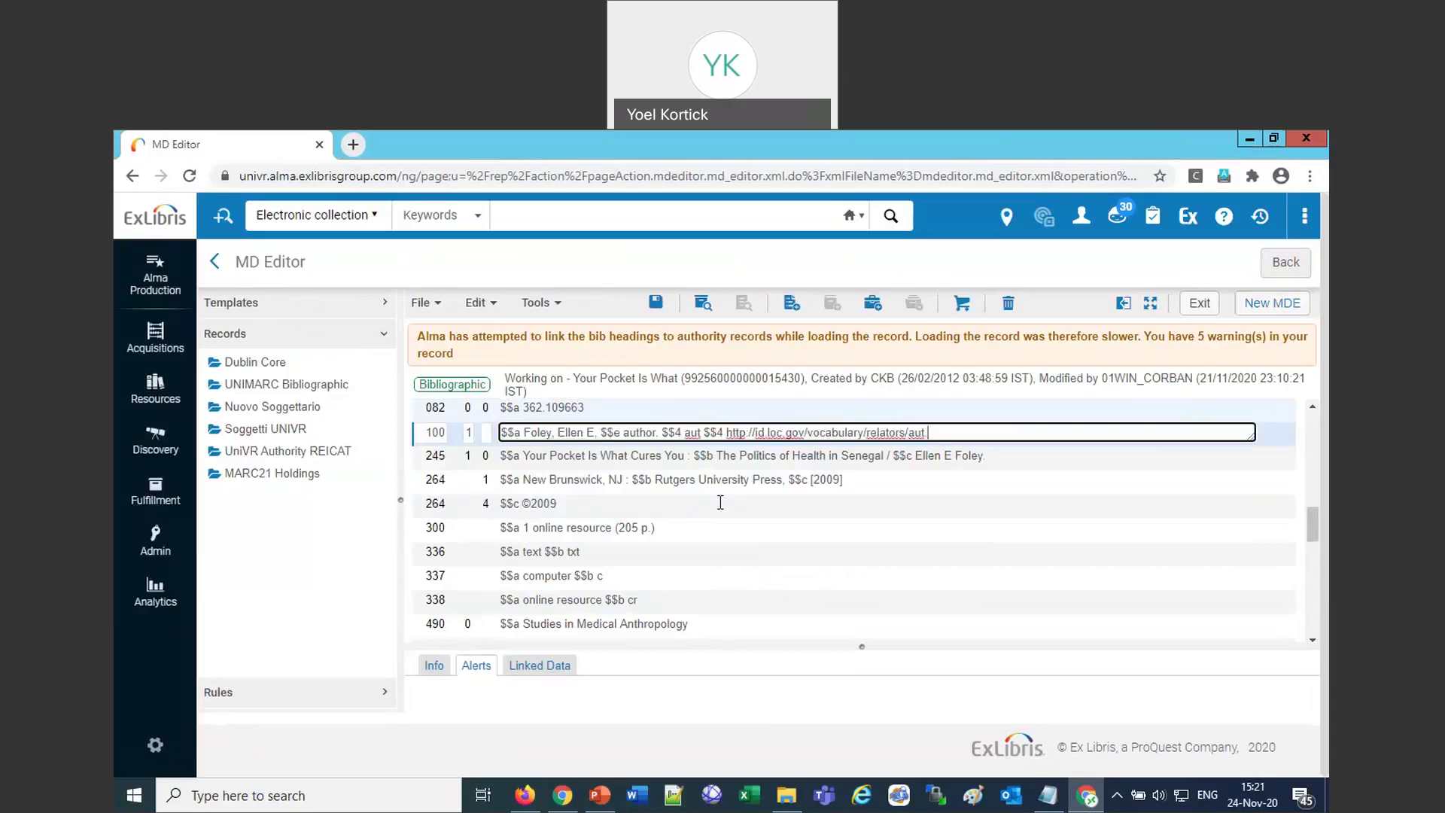
{"action": "scroll", "coordinate": [720, 502], "scroll_direction": "down", "scroll_amount": 8}
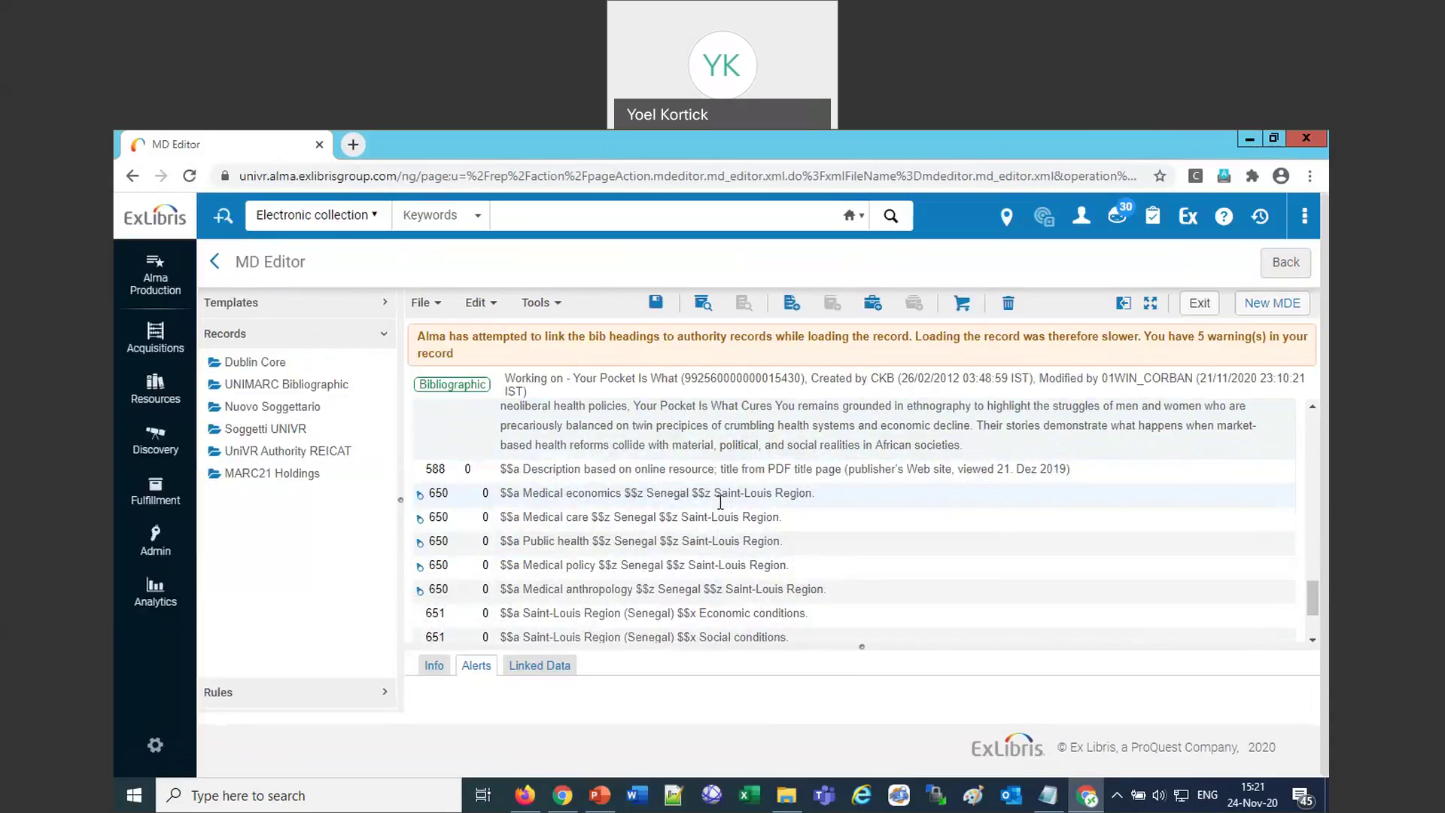
{"action": "left_click", "coordinate": [419, 593]}
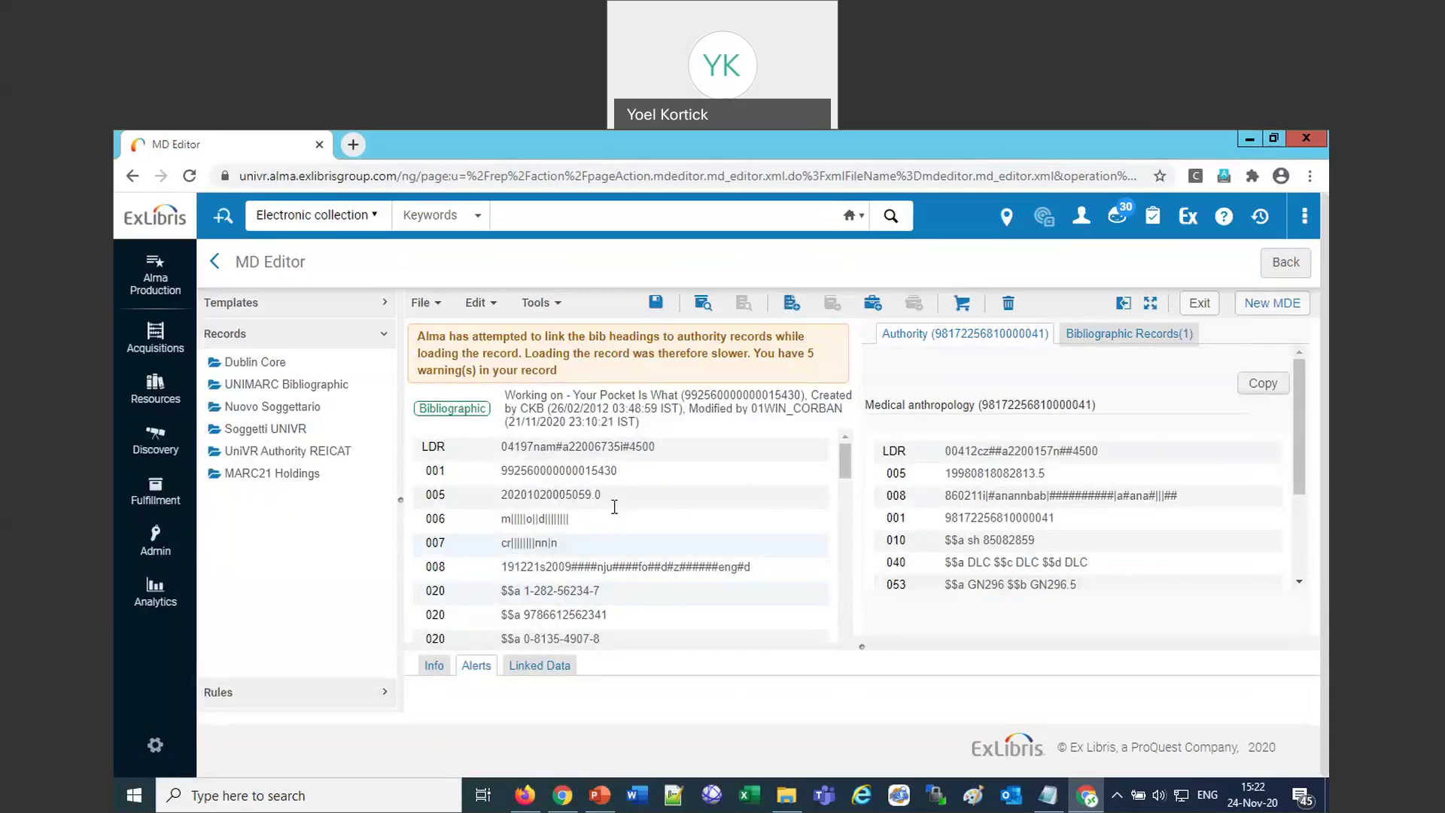
{"action": "scroll", "coordinate": [618, 520], "scroll_direction": "down", "scroll_amount": 10}
{"action": "scroll", "coordinate": [618, 520], "scroll_direction": "down", "scroll_amount": 3}
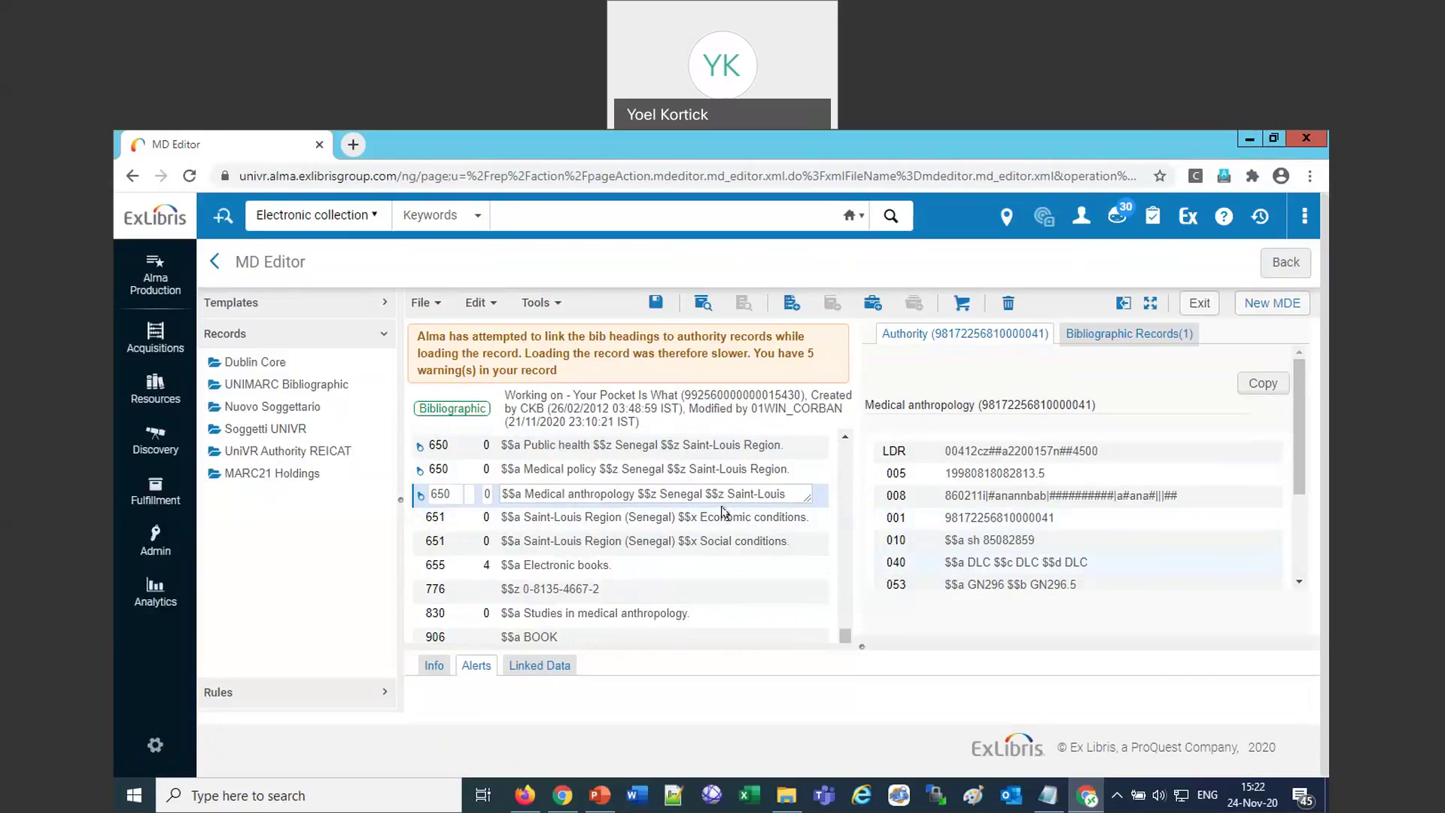
{"action": "scroll", "coordinate": [1084, 498], "scroll_direction": "down", "scroll_amount": 2}
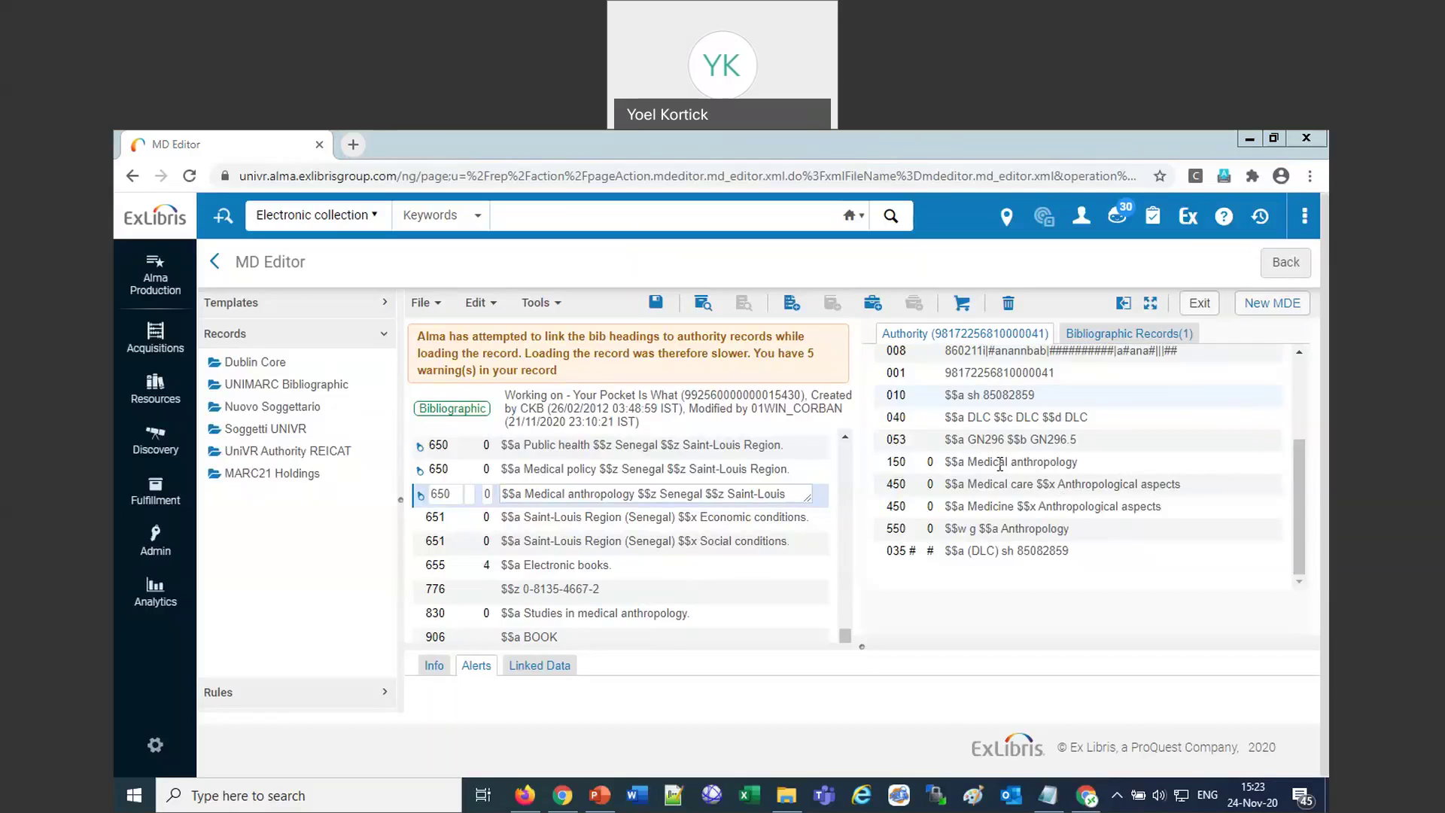
Switch to Notepad++ and enter "I notice that you are using the 'old' MD Editor. The new Editor sometimes doesn't highlight the changed heading.".
{"action": "left_click", "coordinate": [673, 795]}
{"action": "type", "text": "I notice that you are using the 'old' MD Editor.  The new Editor sometimes doesn't highlight the changed heading."}
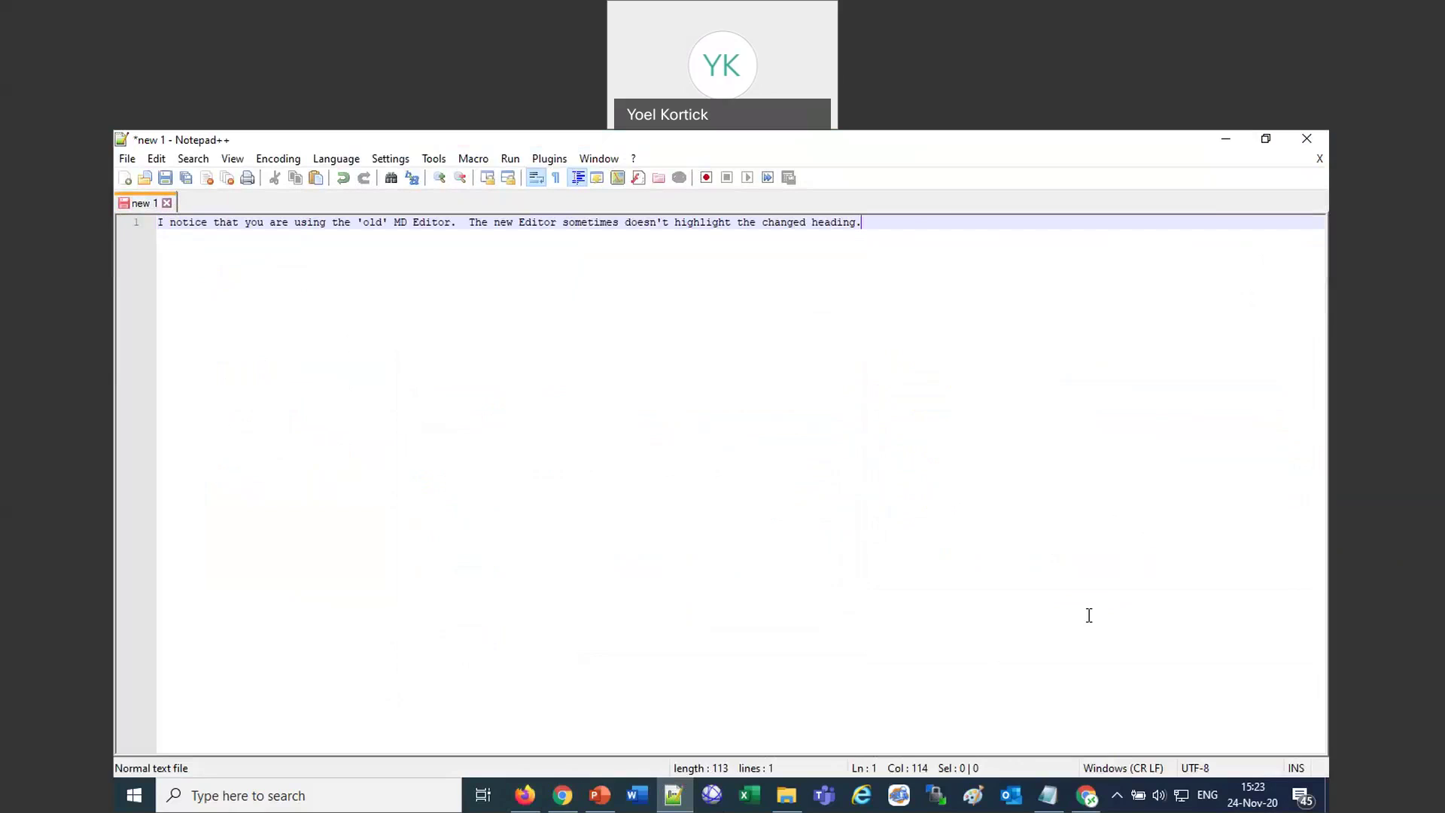
{"action": "key", "text": "alt+Tab"}
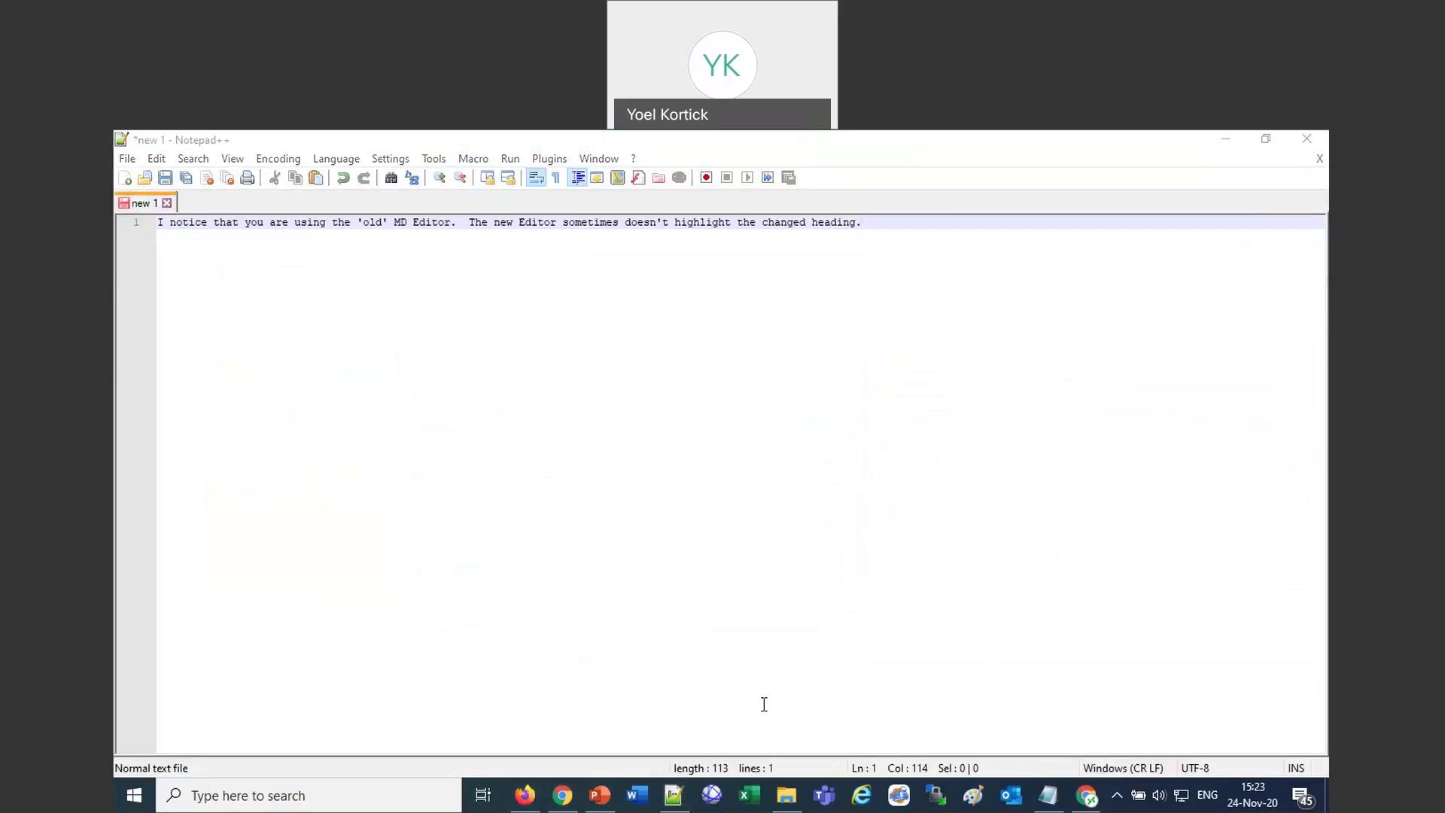
Switch to Alma in Firefox, open the first GND task's record for editing, and examine the $2 gnd subfield of its 650 "Nationalbewegung" heading.
{"action": "left_click", "coordinate": [524, 795]}
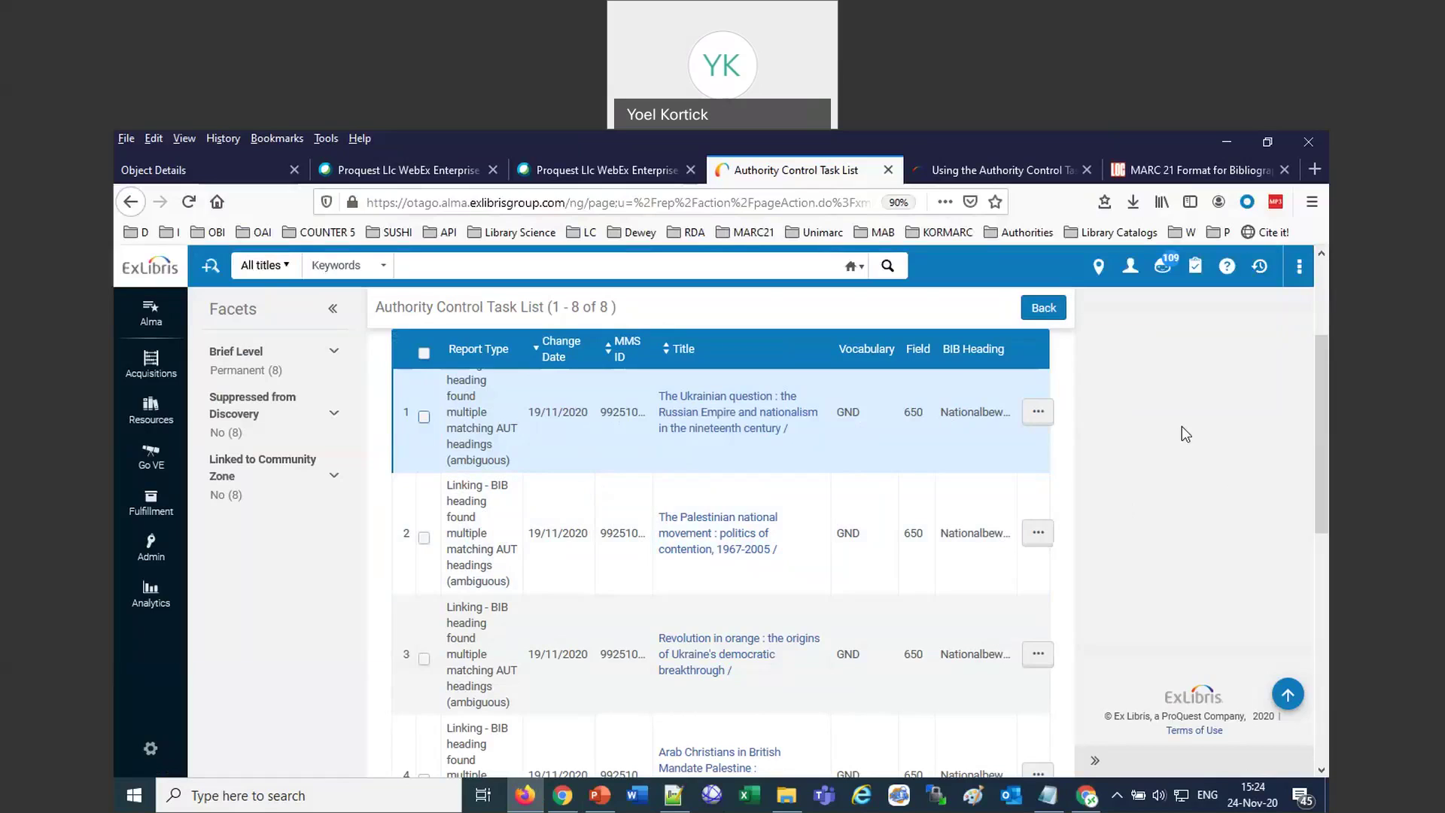
{"action": "left_click", "coordinate": [1038, 414]}
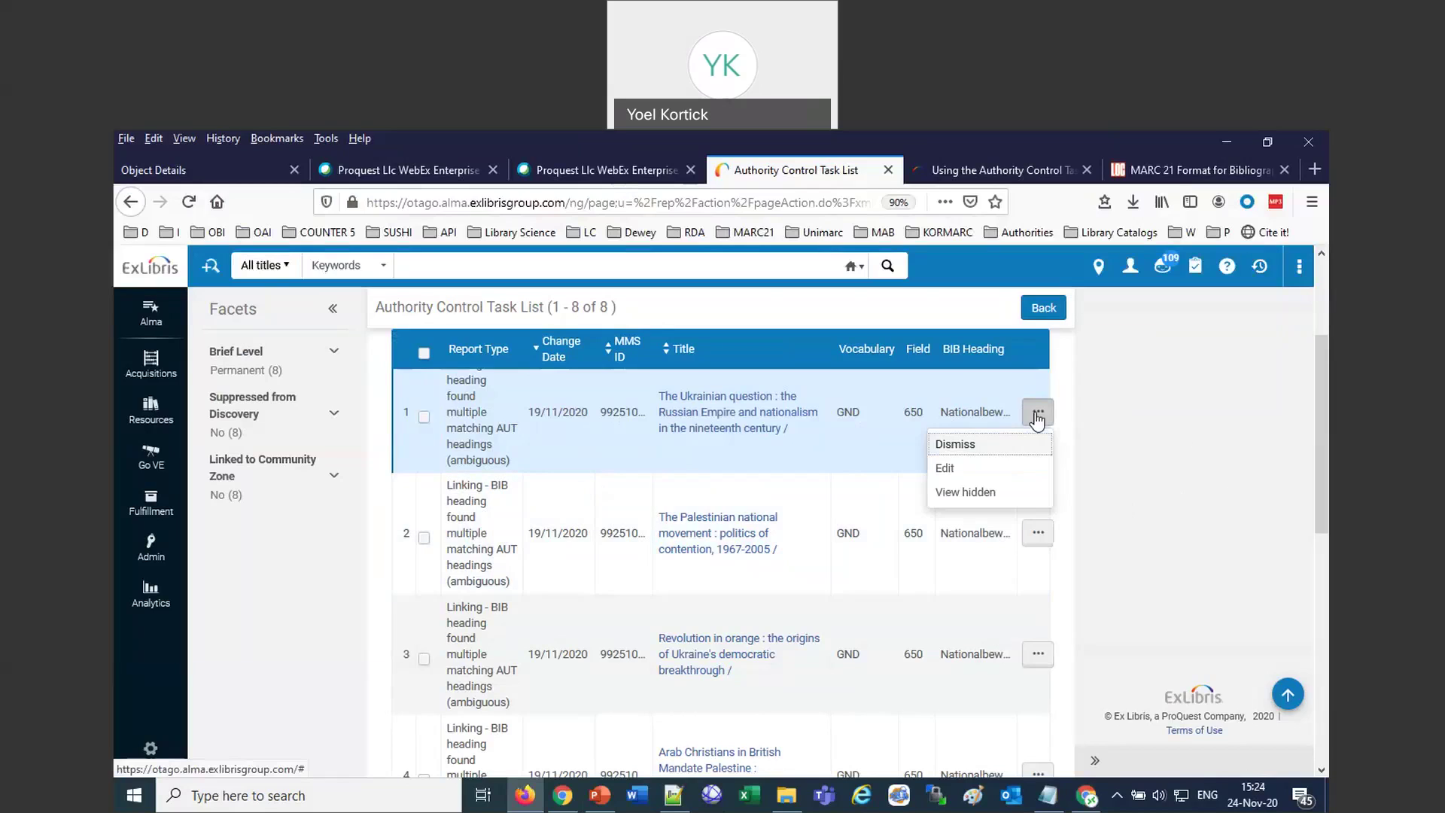
{"action": "left_click", "coordinate": [942, 469]}
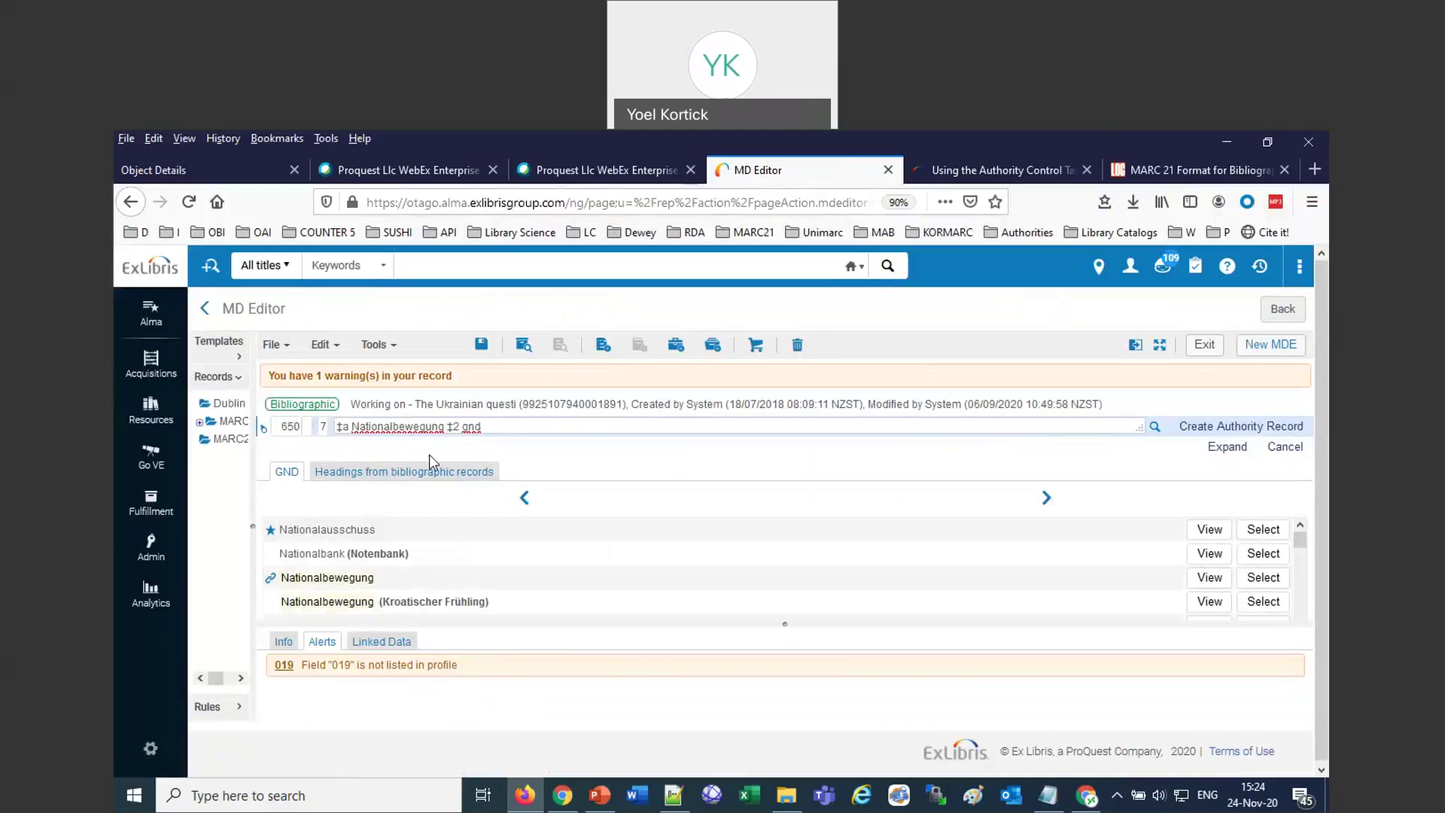
{"action": "mouse_move", "coordinate": [446, 426]}
{"action": "left_mouse_down"}
{"action": "mouse_move", "coordinate": [481, 426]}
{"action": "mouse_move", "coordinate": [463, 425]}
{"action": "left_mouse_up"}
Open the bookmarked Alma demo EU00 environment in a new Firefox tab and log in with a saved login bookmark.
{"action": "left_click", "coordinate": [1315, 170]}
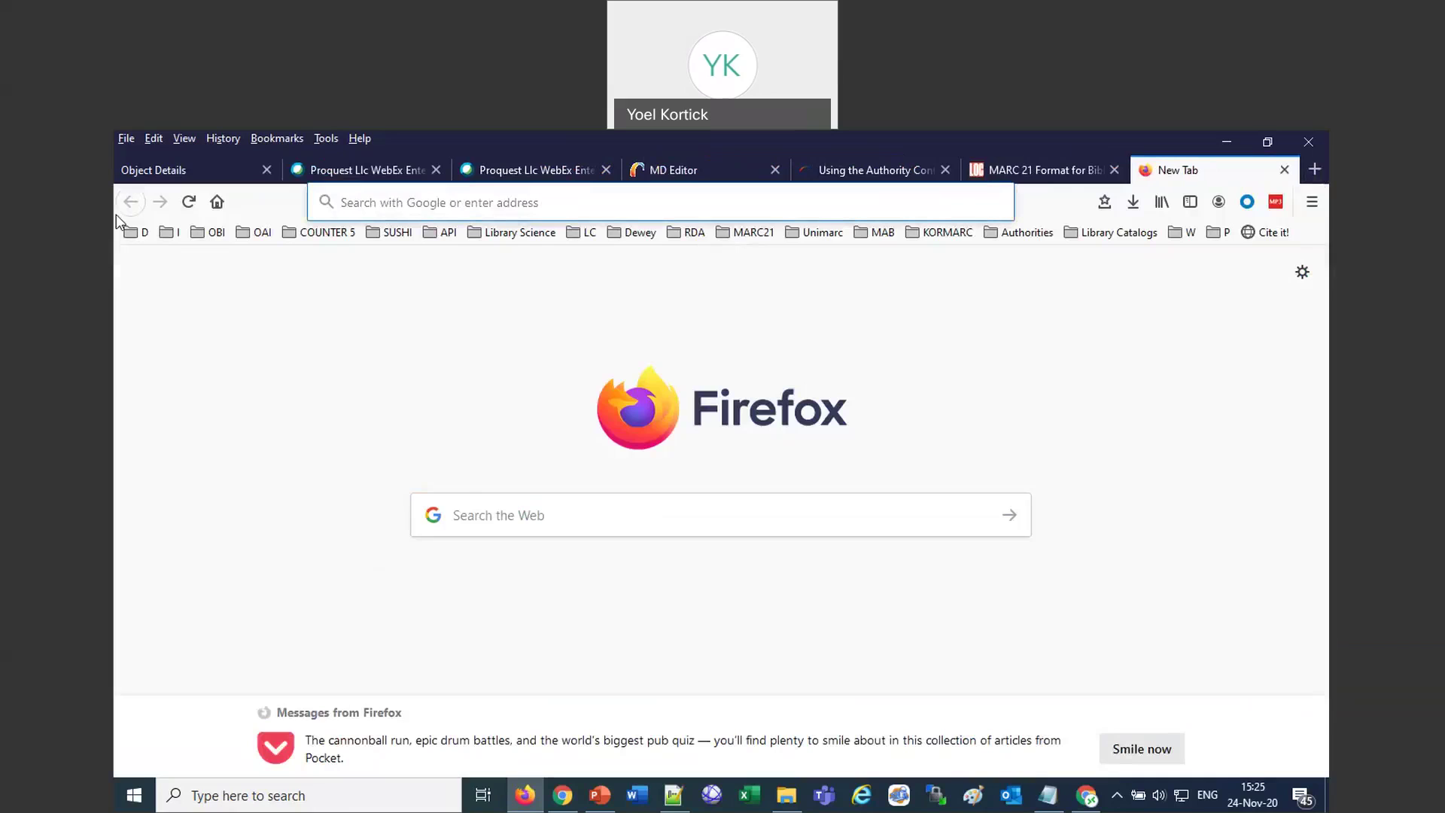
{"action": "left_click", "coordinate": [136, 232]}
{"action": "mouse_move", "coordinate": [448, 256]}
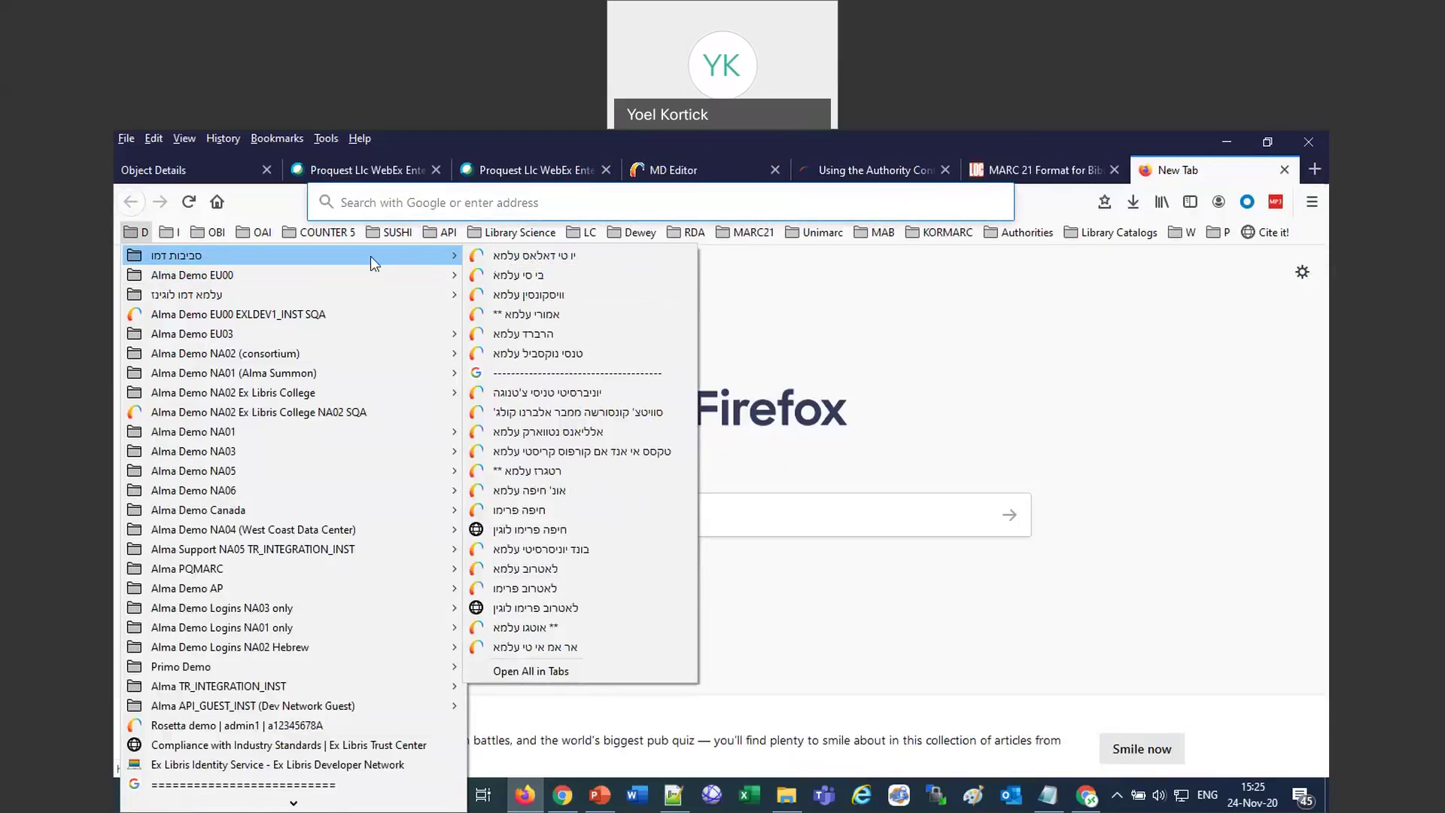
{"action": "left_click", "coordinate": [507, 276]}
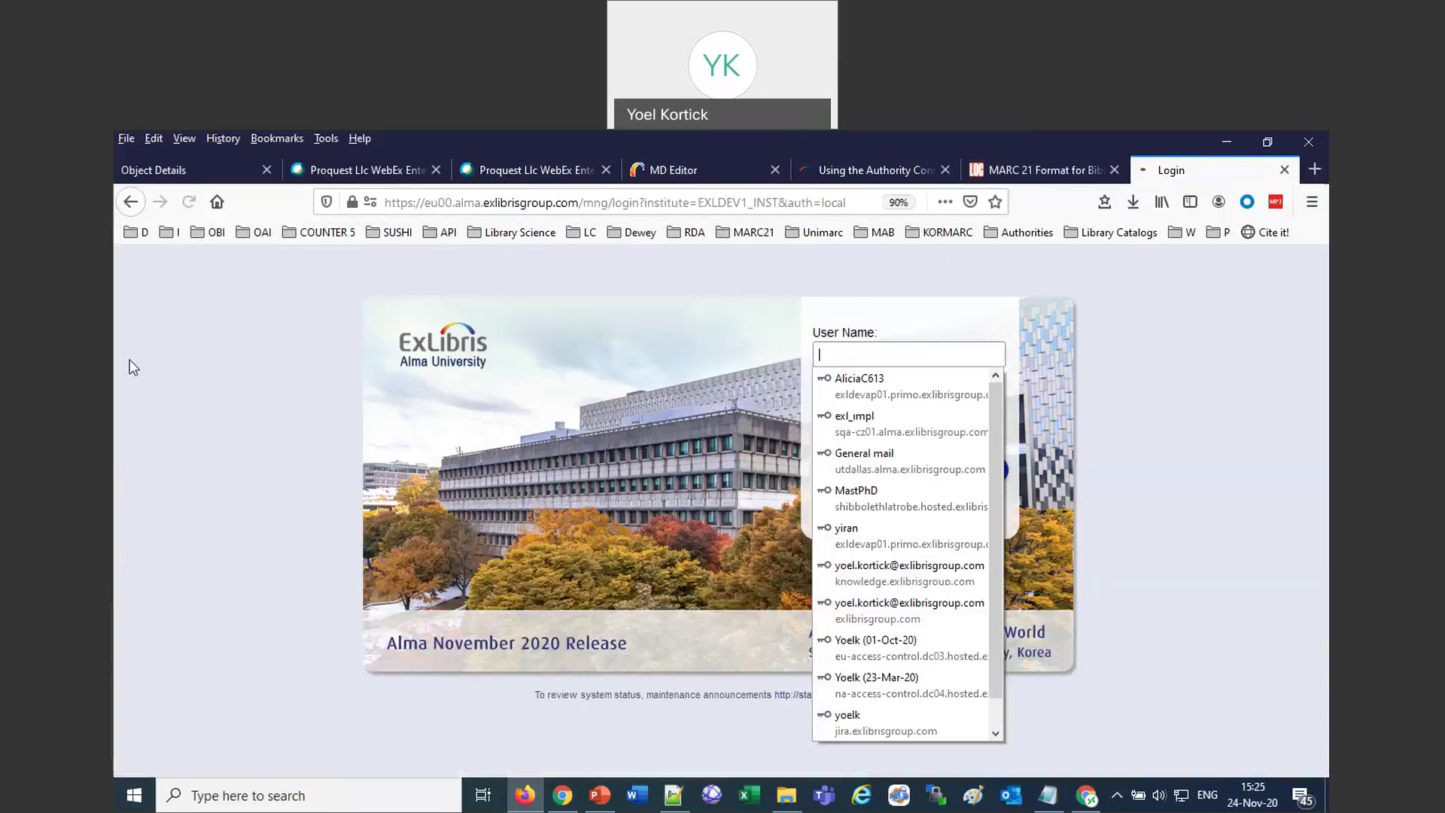
{"action": "left_click", "coordinate": [140, 237]}
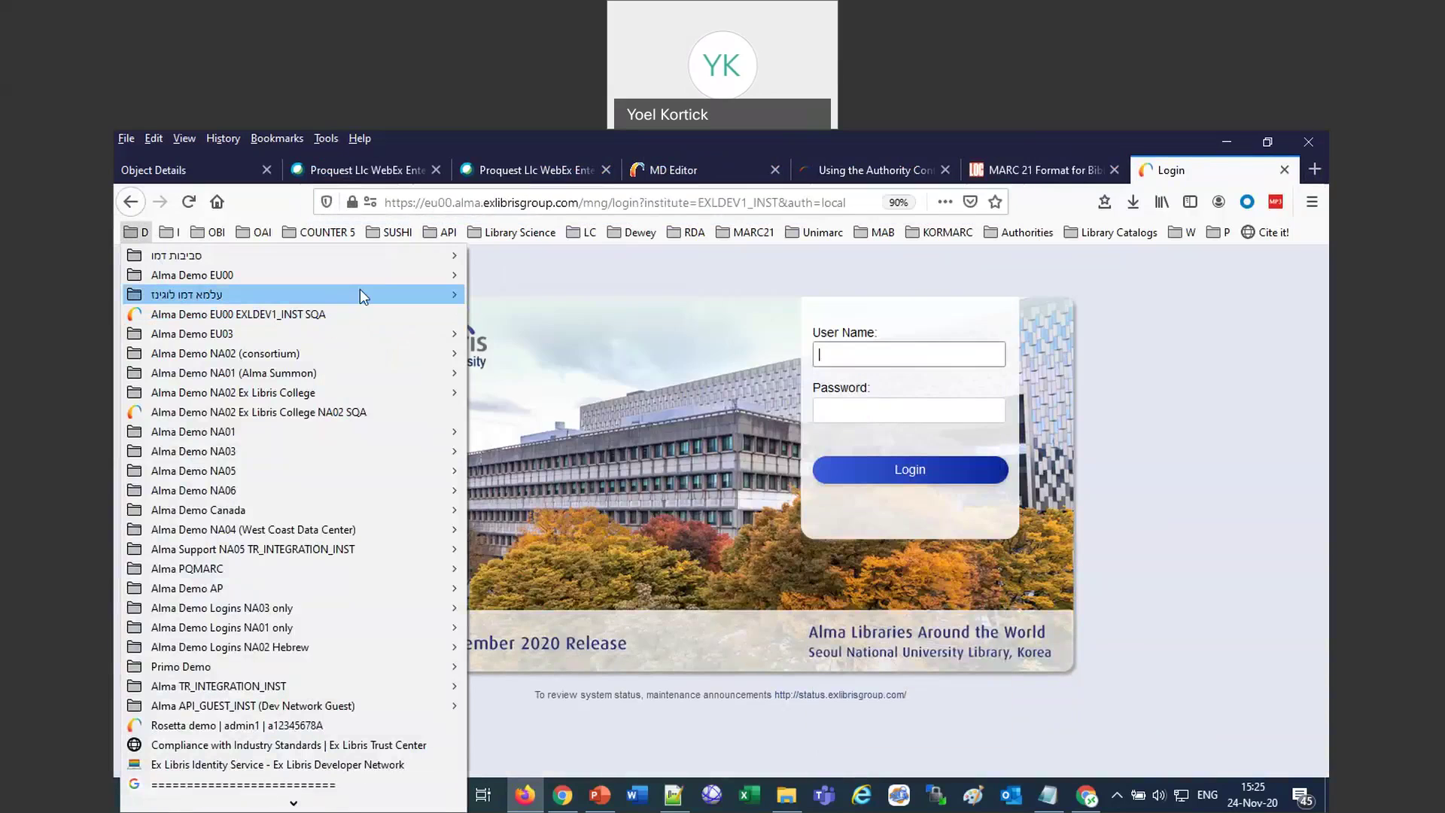
{"action": "mouse_move", "coordinate": [359, 292]}
{"action": "left_click", "coordinate": [688, 200]}
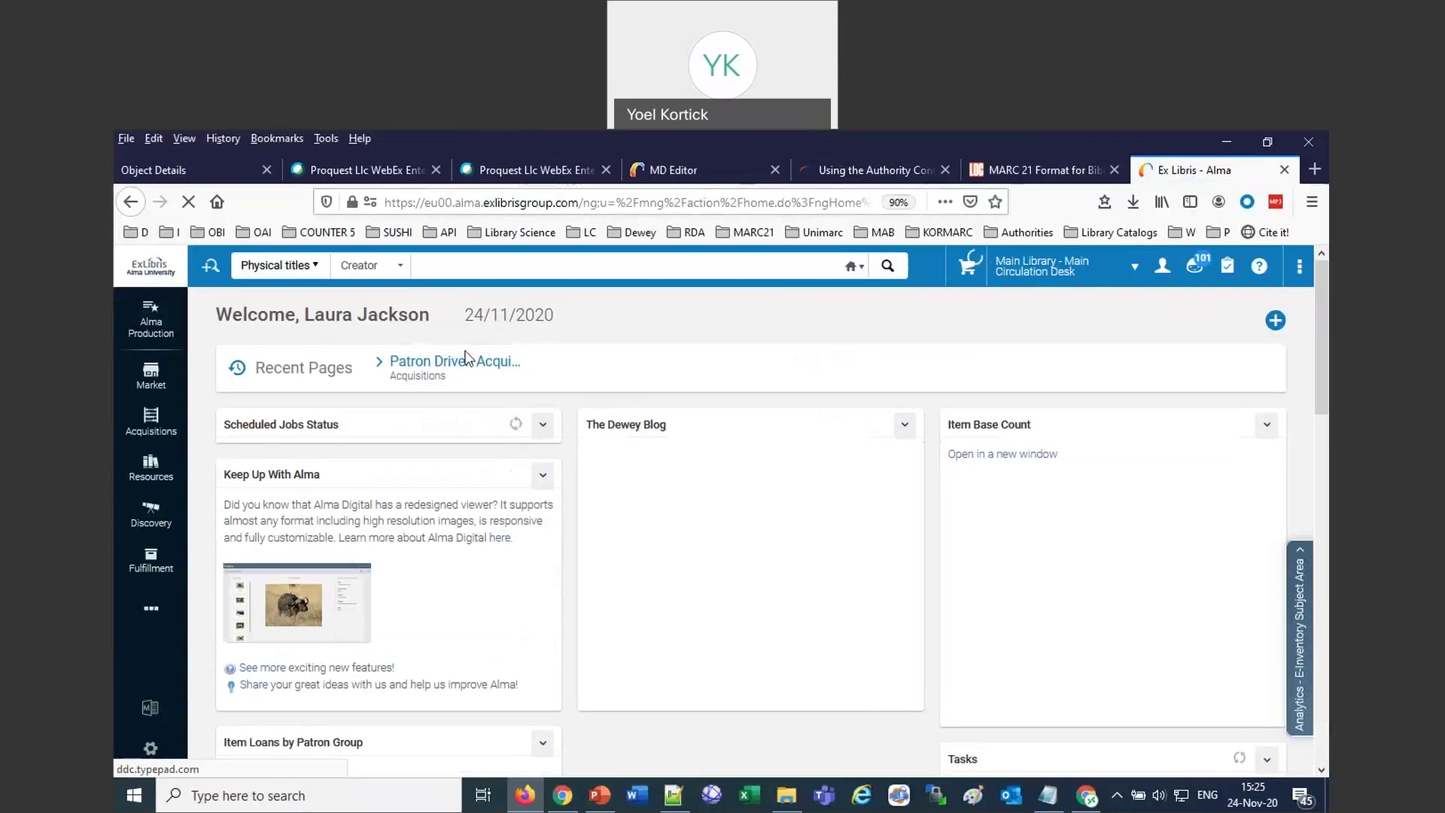
Search physical titles by creator "sandberg", open the "Lean in" record with Nell Scovell in the new MD Editor, and examine its 100 field.
{"action": "type", "text": "sandberg"}
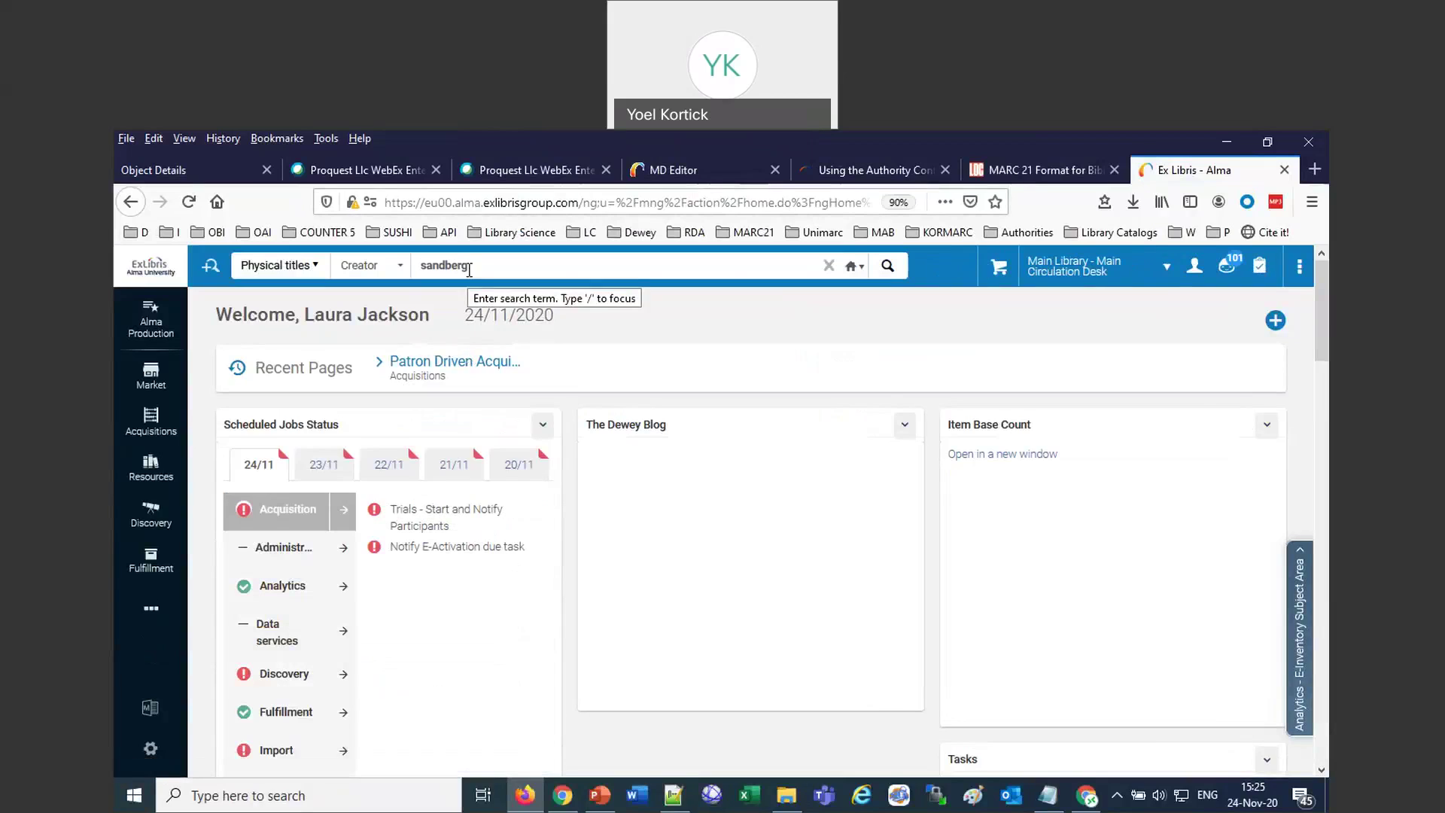
{"action": "key", "text": "Return"}
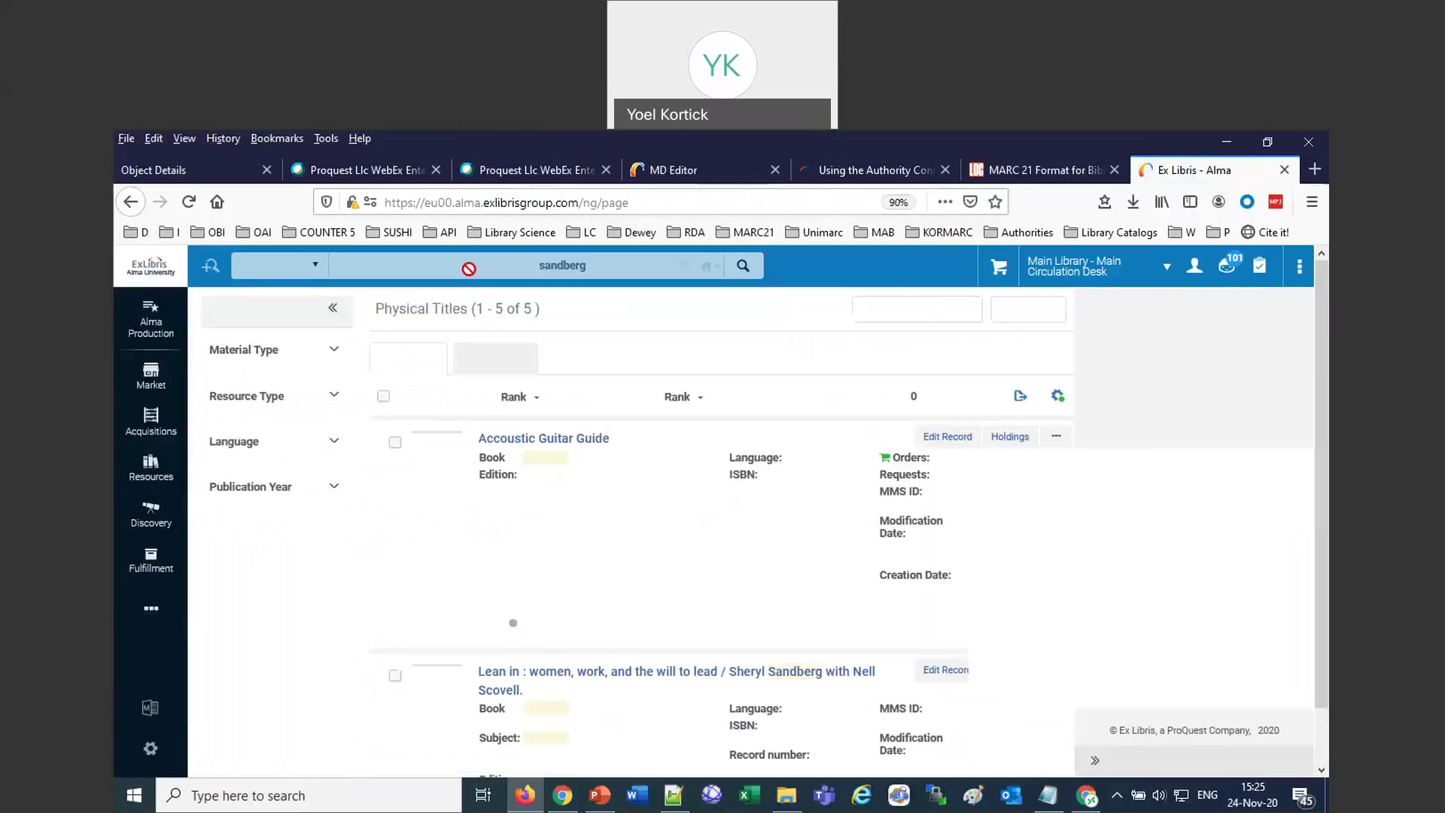
{"action": "scroll", "coordinate": [453, 559], "scroll_direction": "down", "scroll_amount": 3}
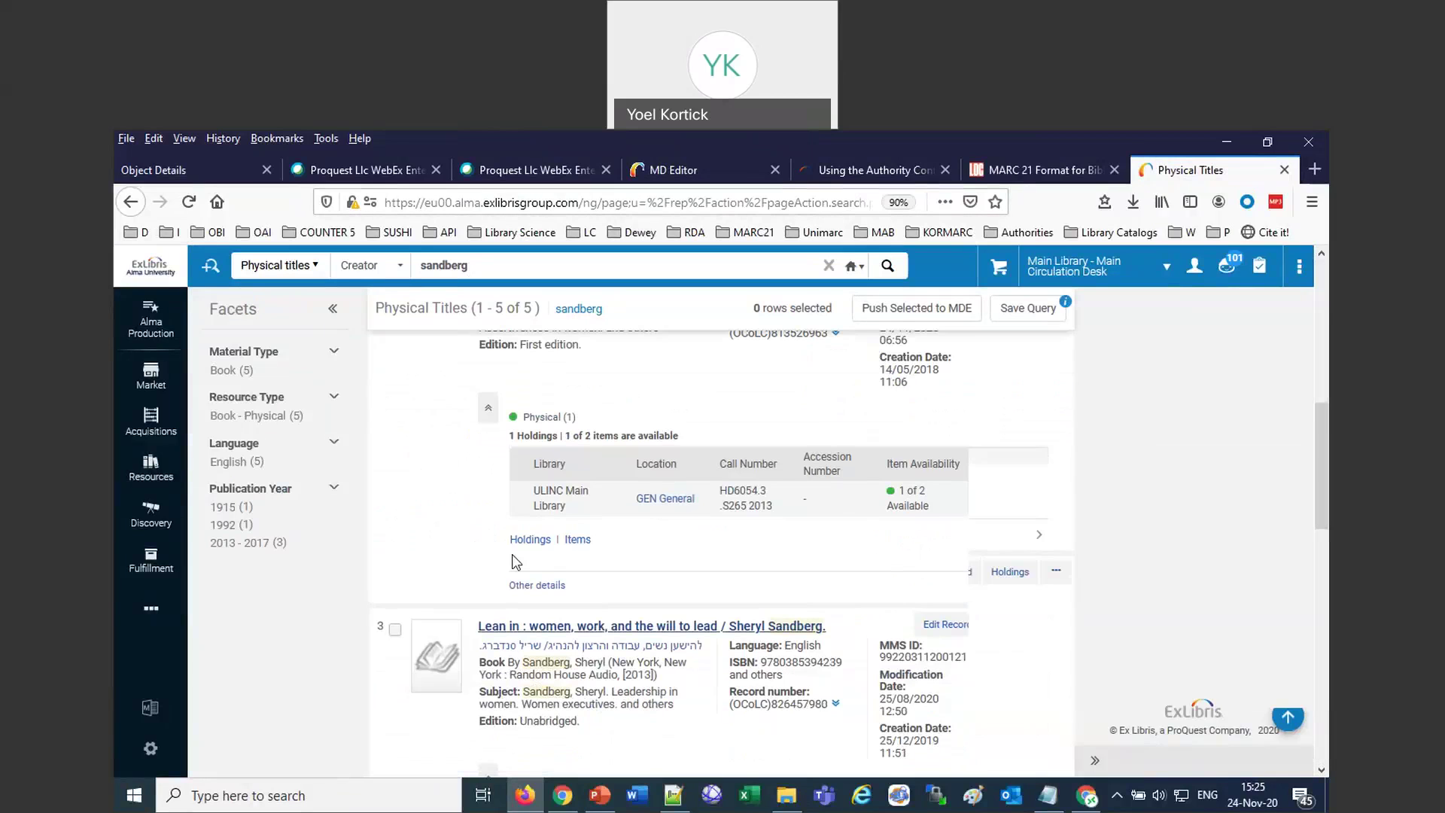
{"action": "scroll", "coordinate": [516, 562], "scroll_direction": "up", "scroll_amount": 2}
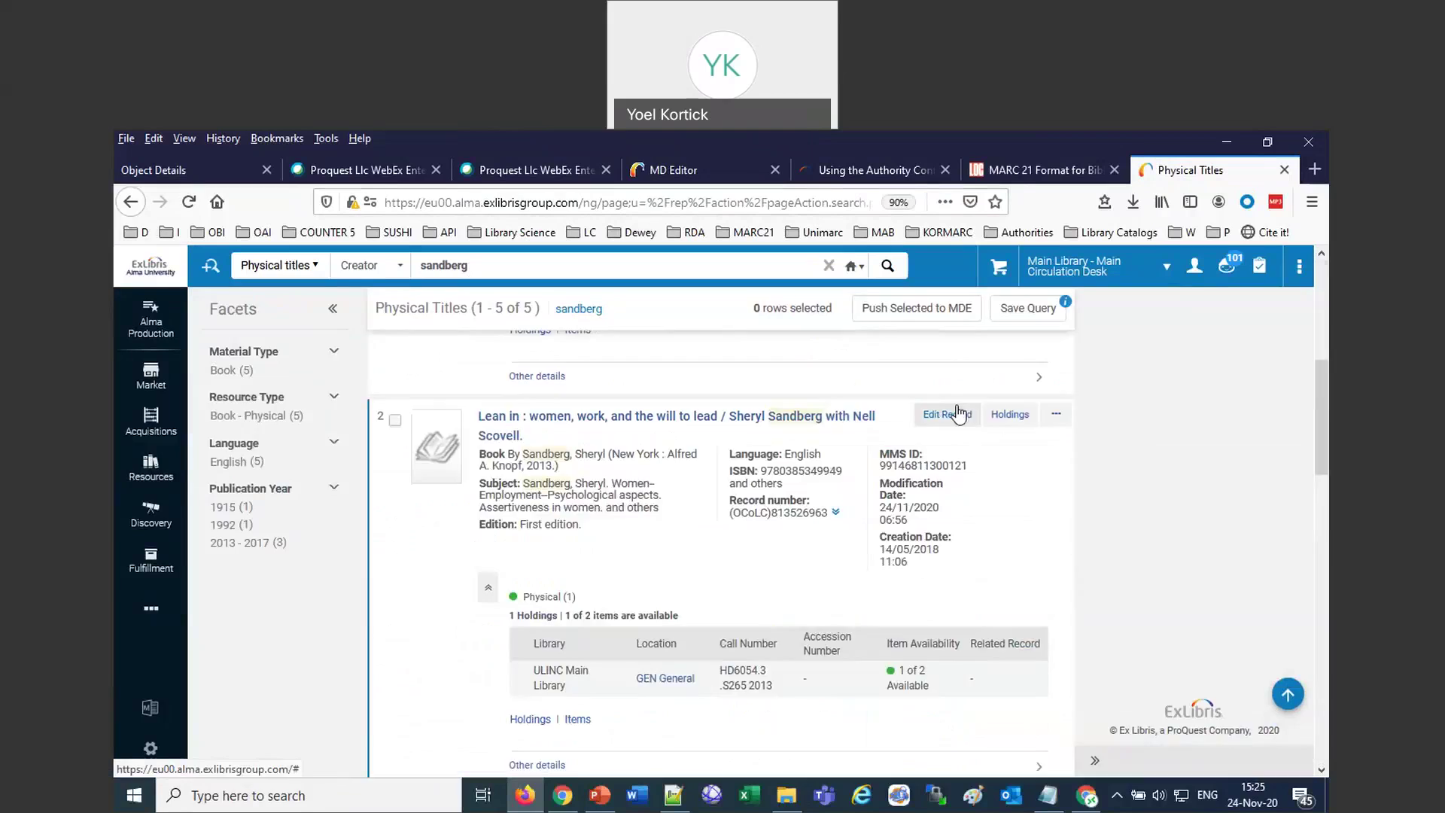
{"action": "left_click", "coordinate": [958, 414]}
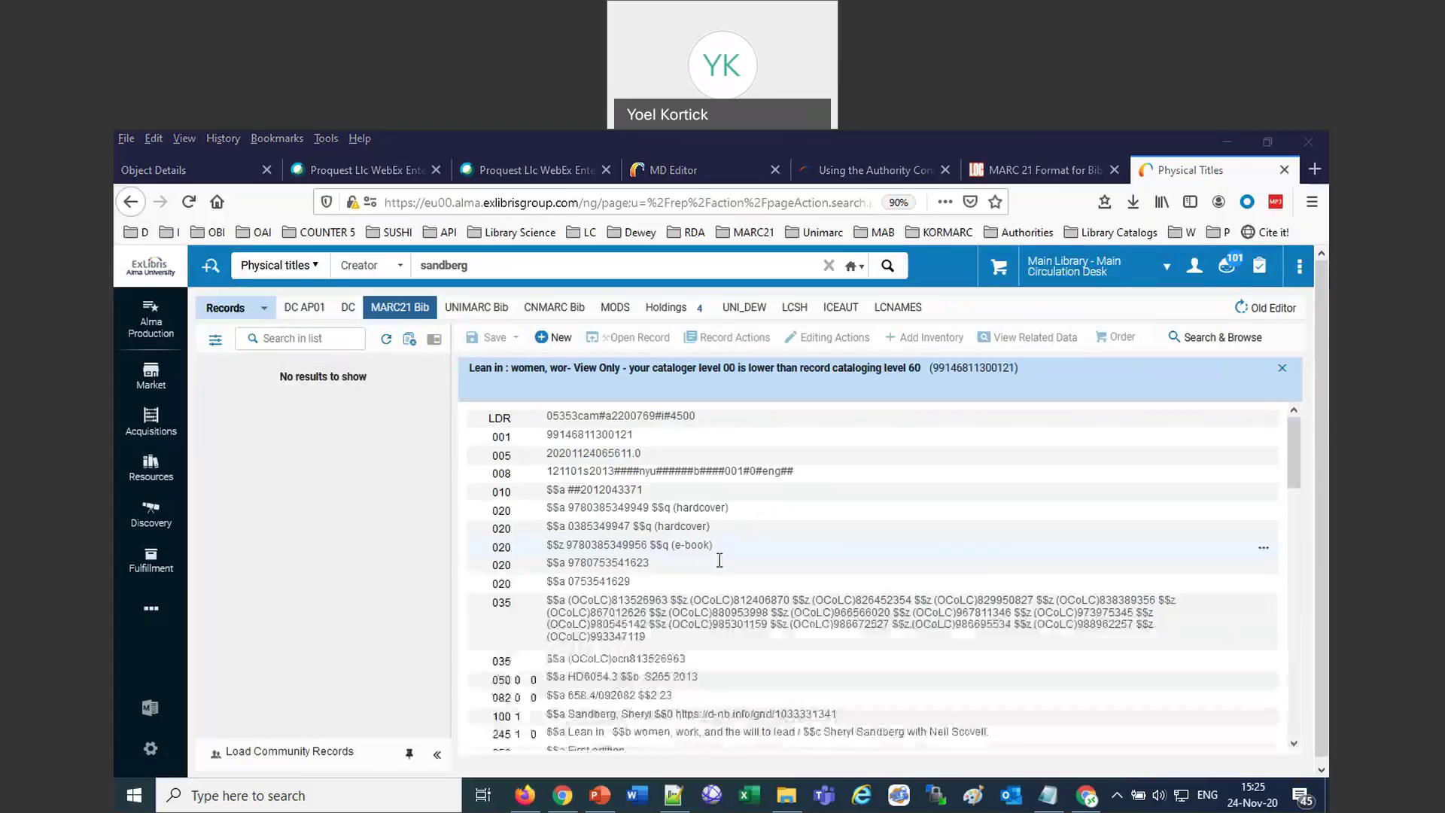
{"action": "scroll", "coordinate": [647, 577], "scroll_direction": "down", "scroll_amount": 3}
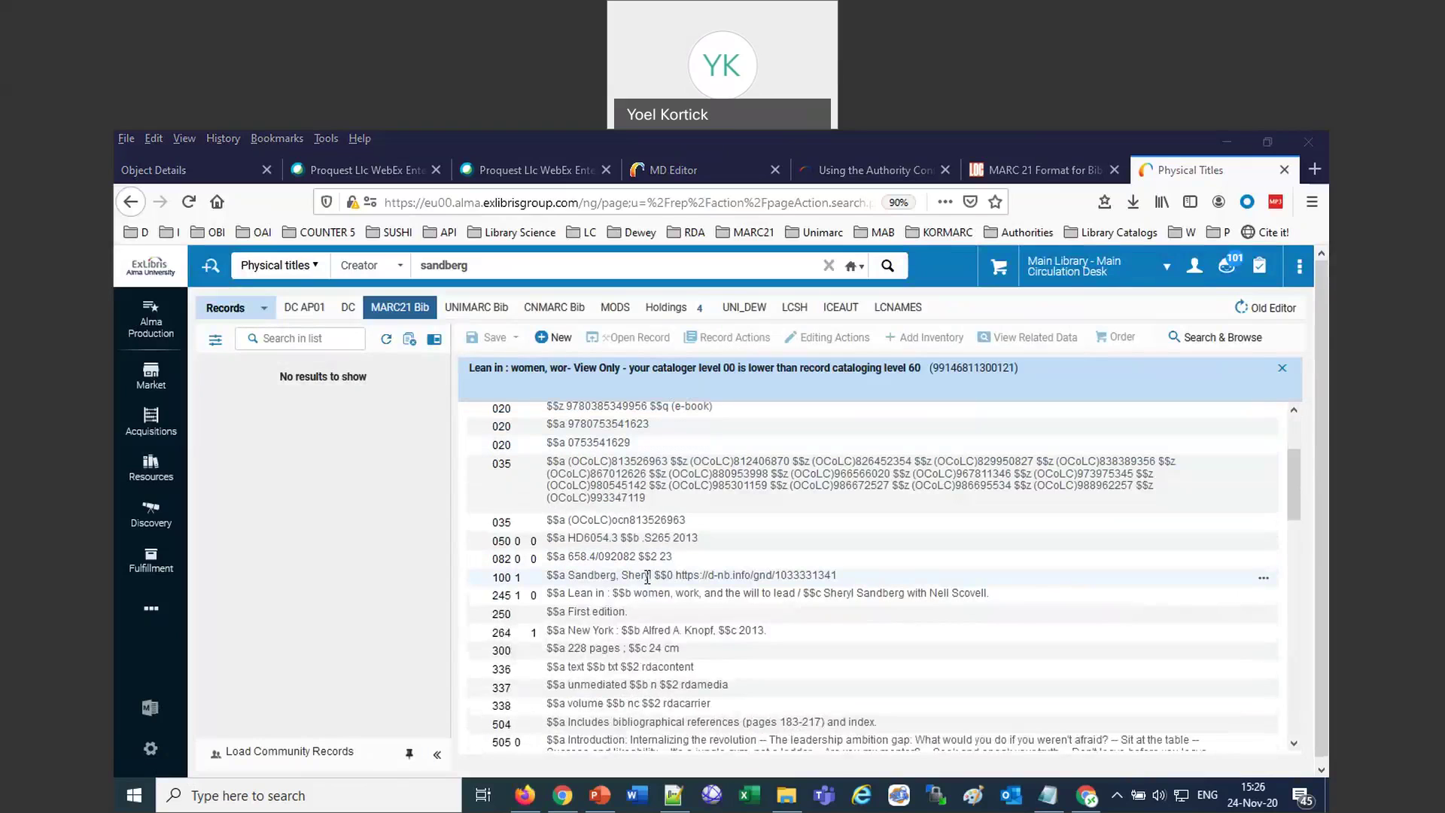
Try to edit the author heading in the 100 field of the view-only "Lean in" record.
{"action": "left_click", "coordinate": [647, 577]}
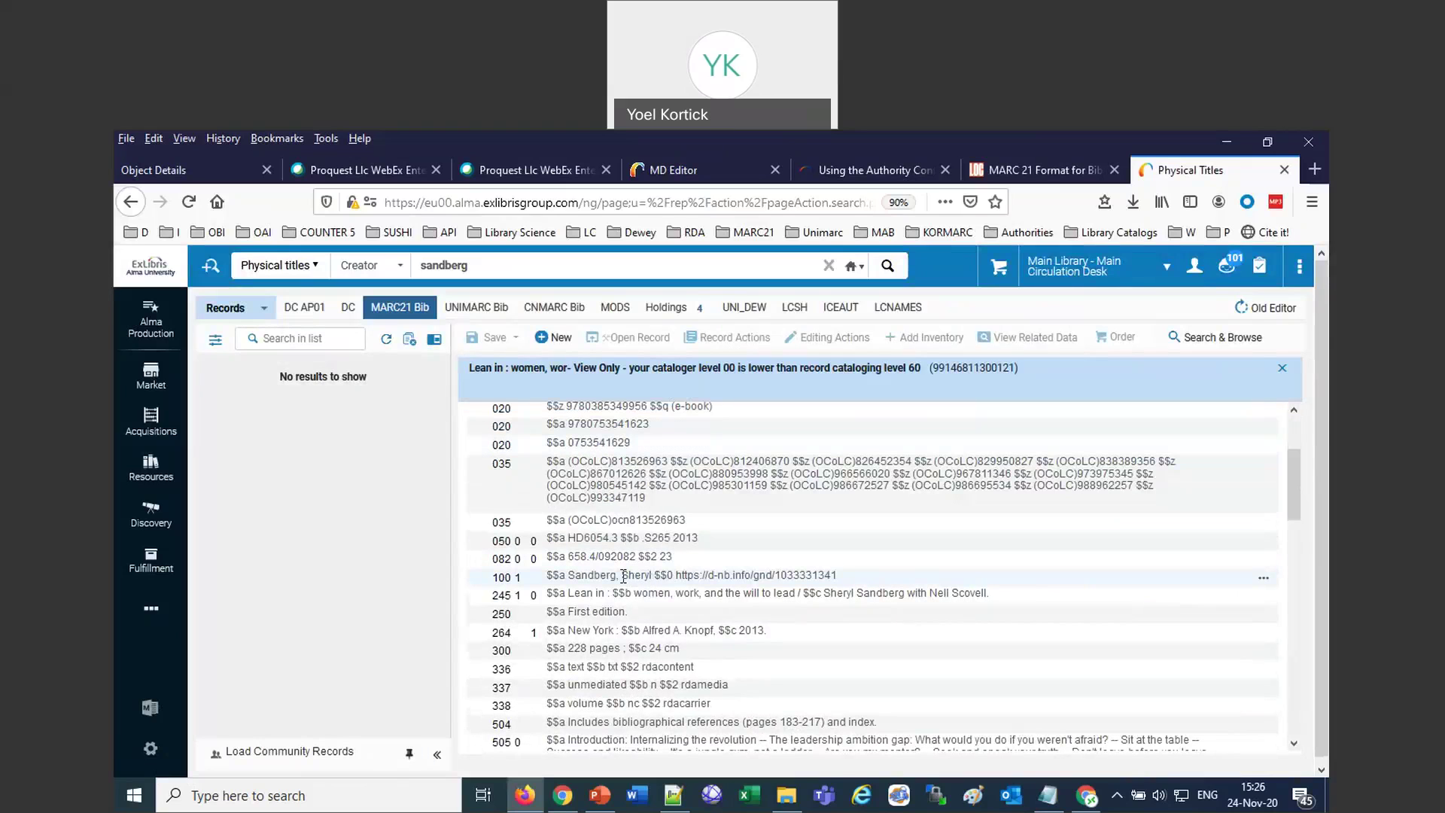
{"action": "triple_click", "coordinate": [623, 577]}
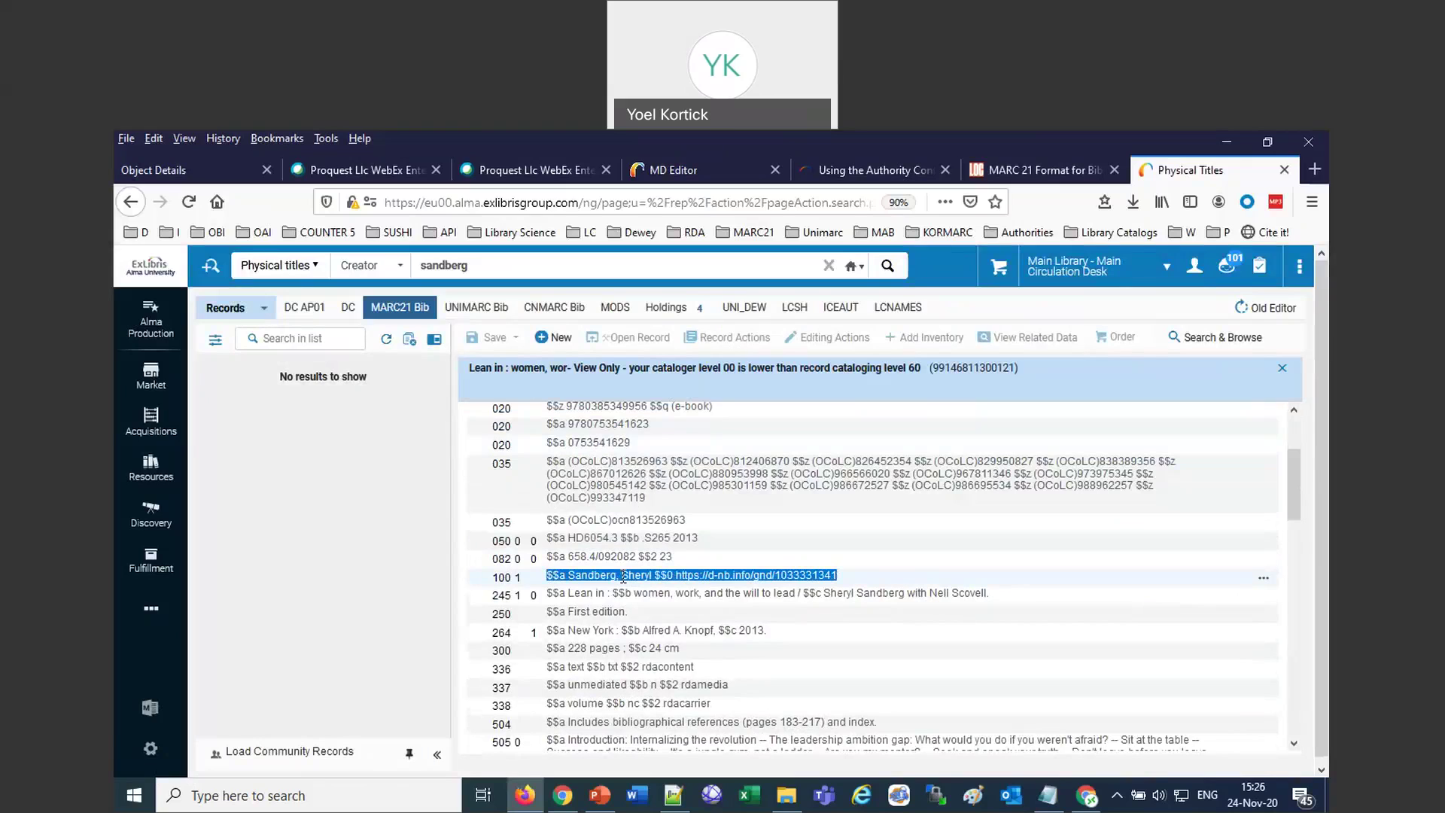
{"action": "left_click", "coordinate": [623, 577]}
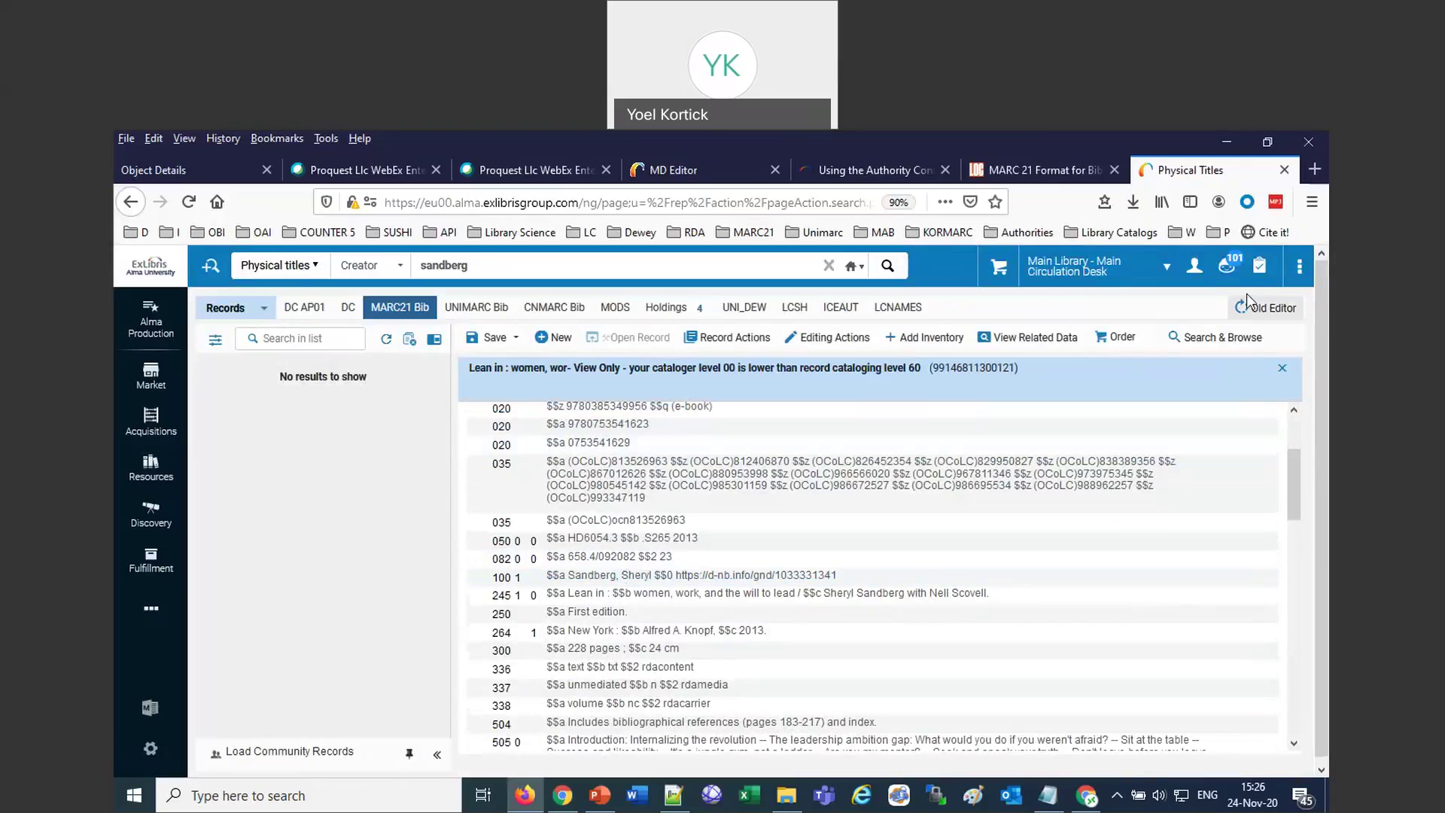
Sign out of Alma and log back in with the Alma Demo EU00 bookmark that fills in a different account's user name and password.
{"action": "left_click", "coordinate": [1203, 268]}
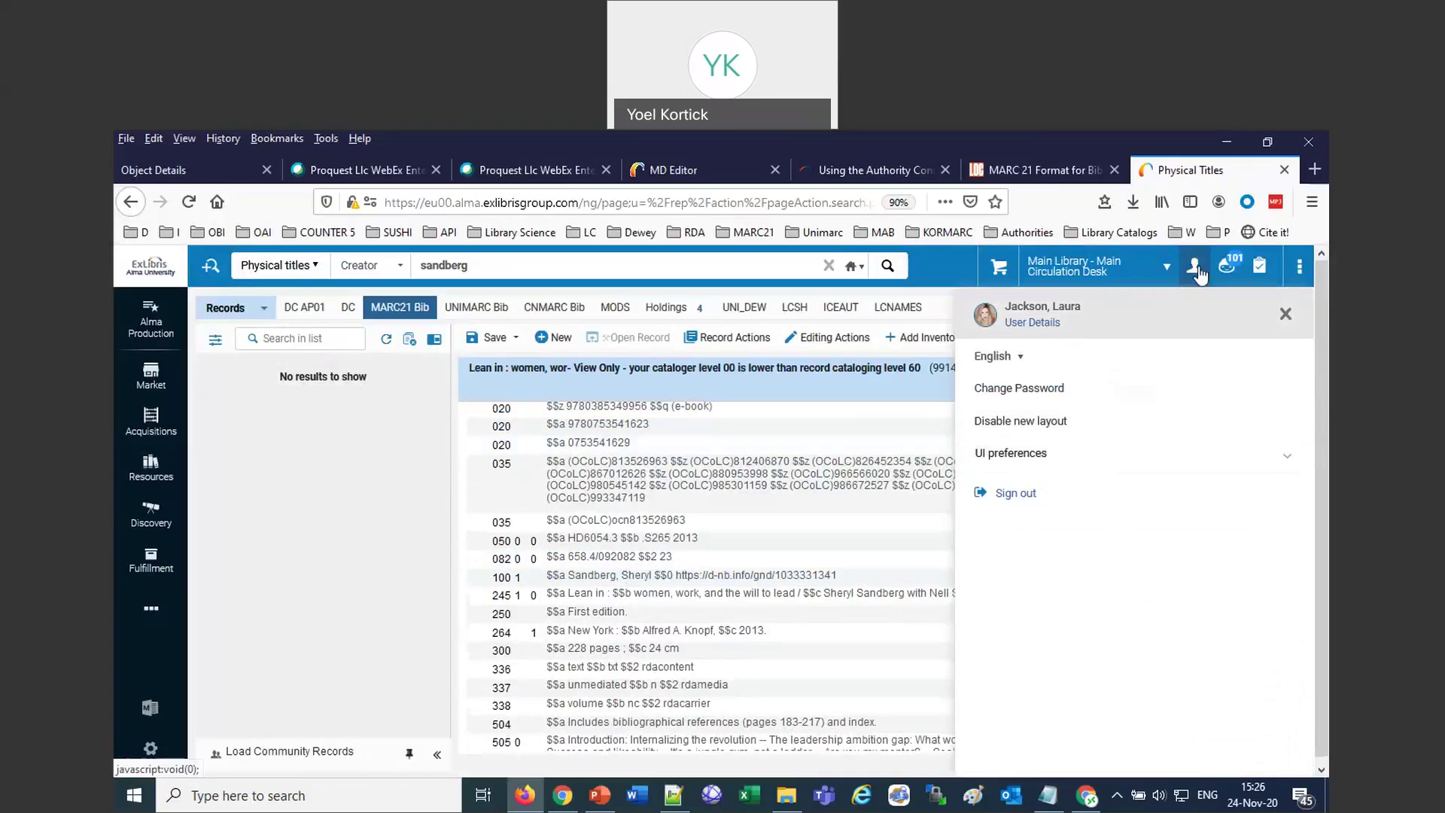
{"action": "left_click", "coordinate": [1014, 493]}
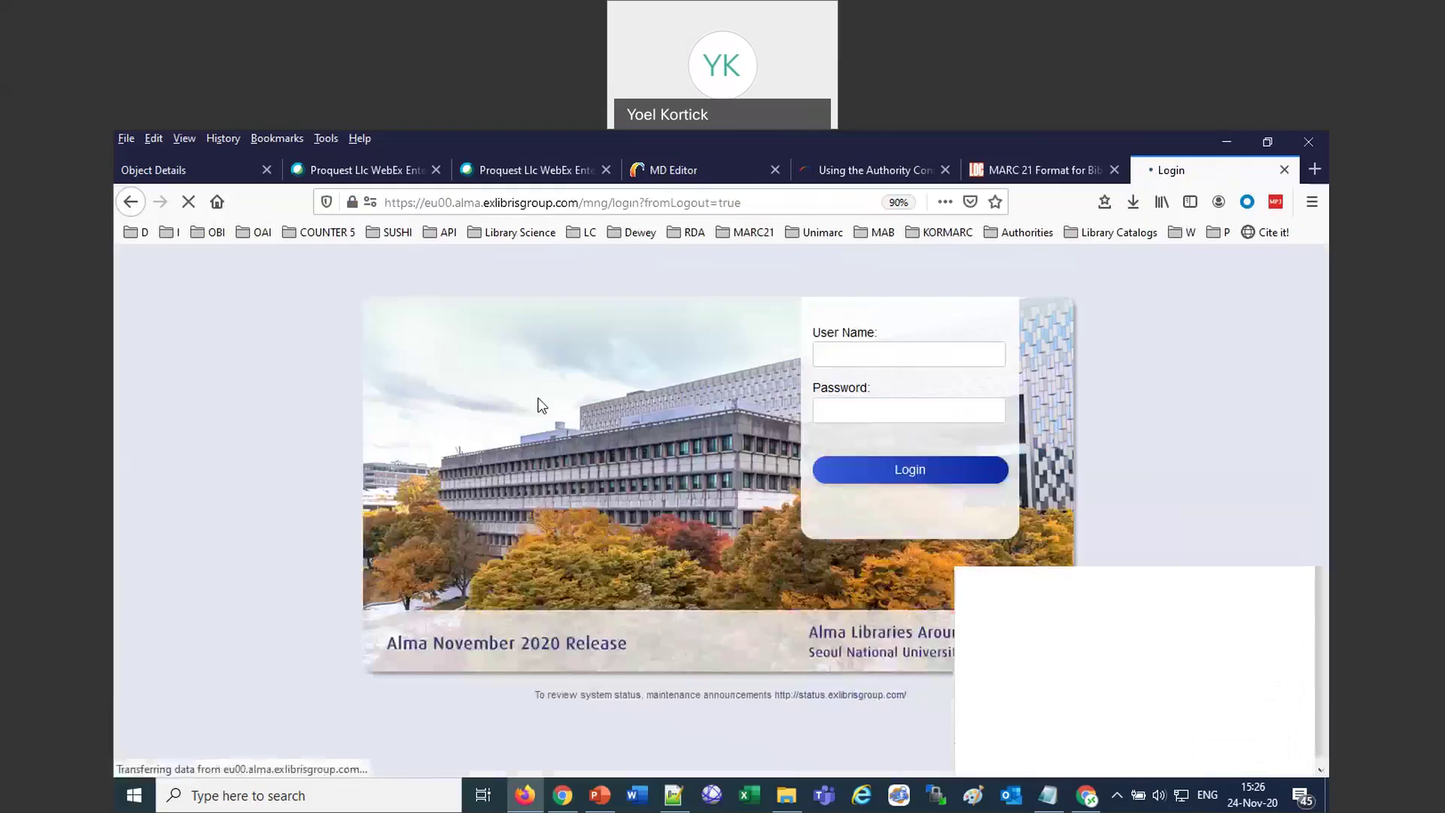
{"action": "left_click", "coordinate": [135, 231]}
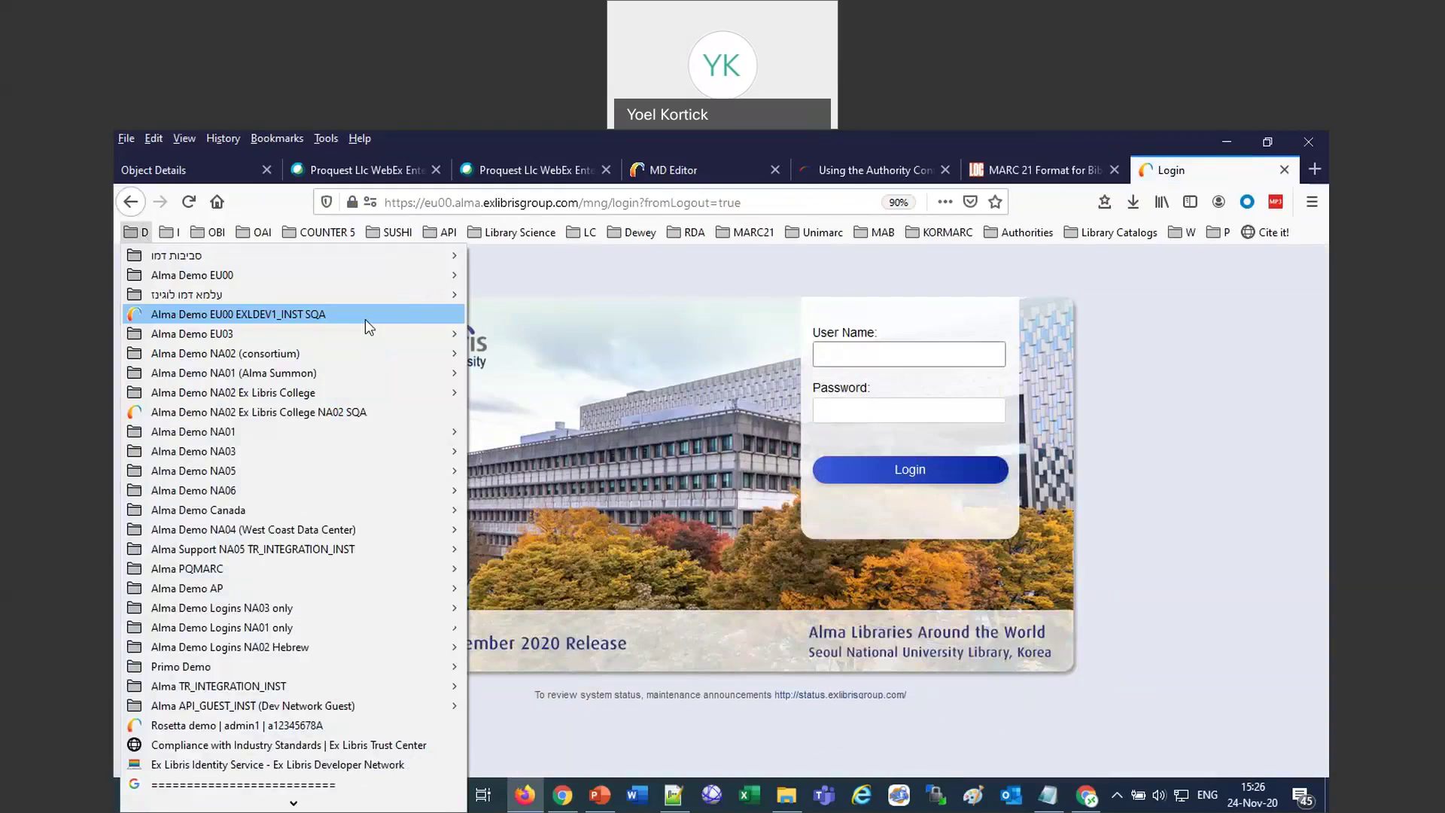
{"action": "mouse_move", "coordinate": [414, 301]}
{"action": "left_click", "coordinate": [615, 260]}
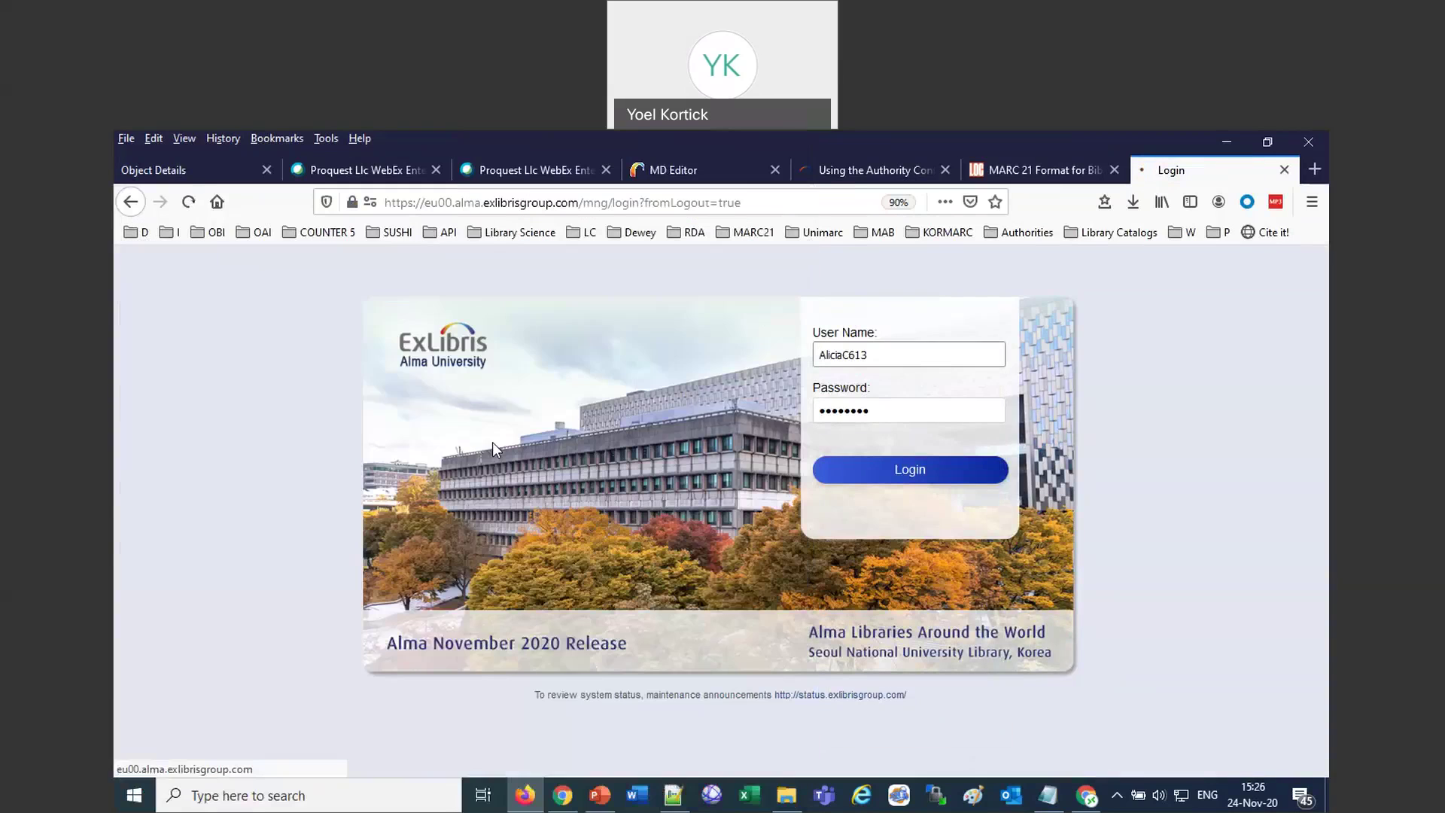
{"action": "key", "text": "Return"}
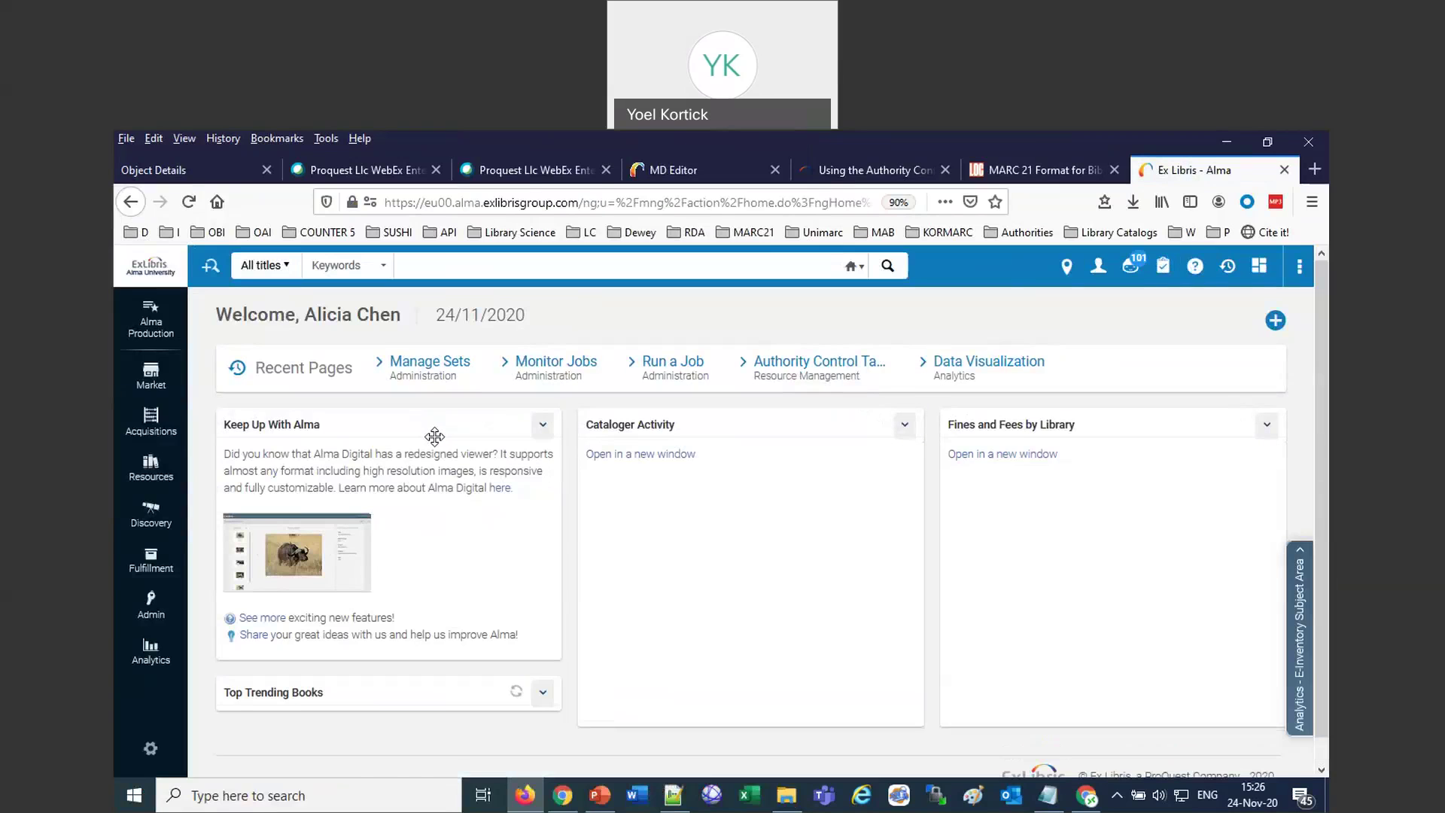
Search physical titles by keywords "lean in sandberg" and open the 2013 Random House Audio edition of "Lean in" for editing.
{"action": "left_click", "coordinate": [439, 265]}
{"action": "type", "text": "lean ins"}
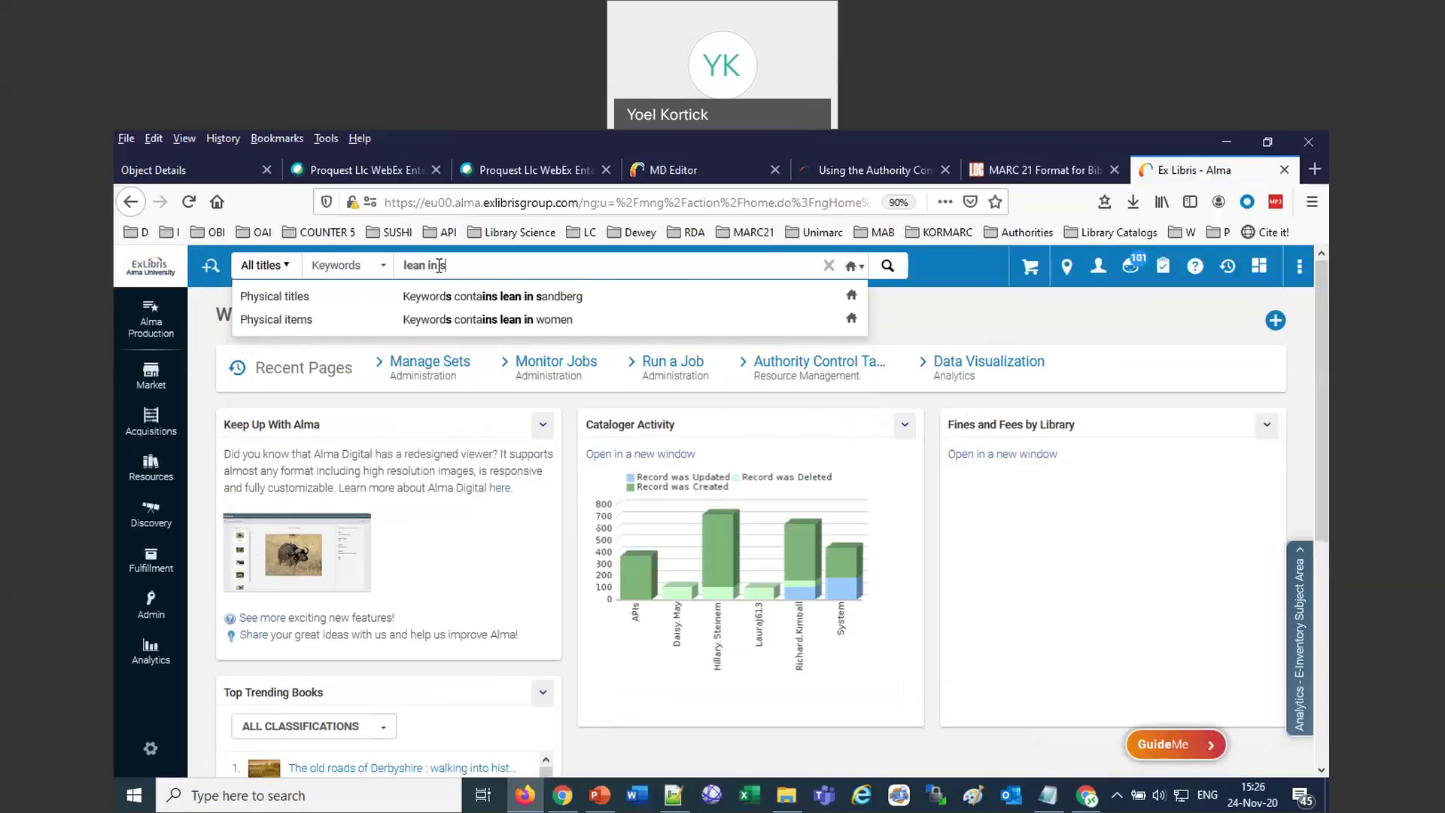
{"action": "left_click", "coordinate": [591, 297]}
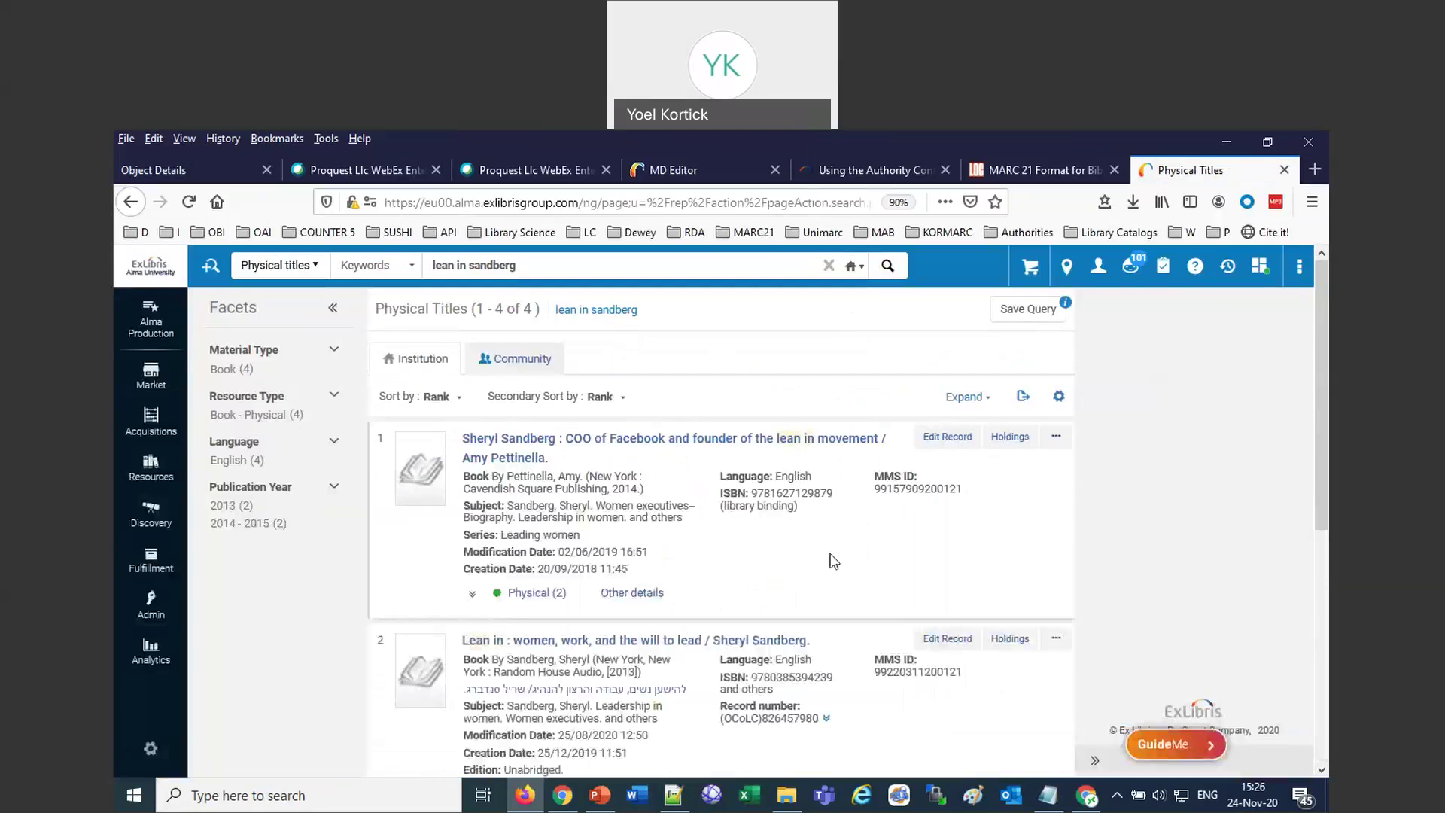
{"action": "scroll", "coordinate": [943, 472], "scroll_direction": "down", "scroll_amount": 3}
{"action": "left_click", "coordinate": [943, 468]}
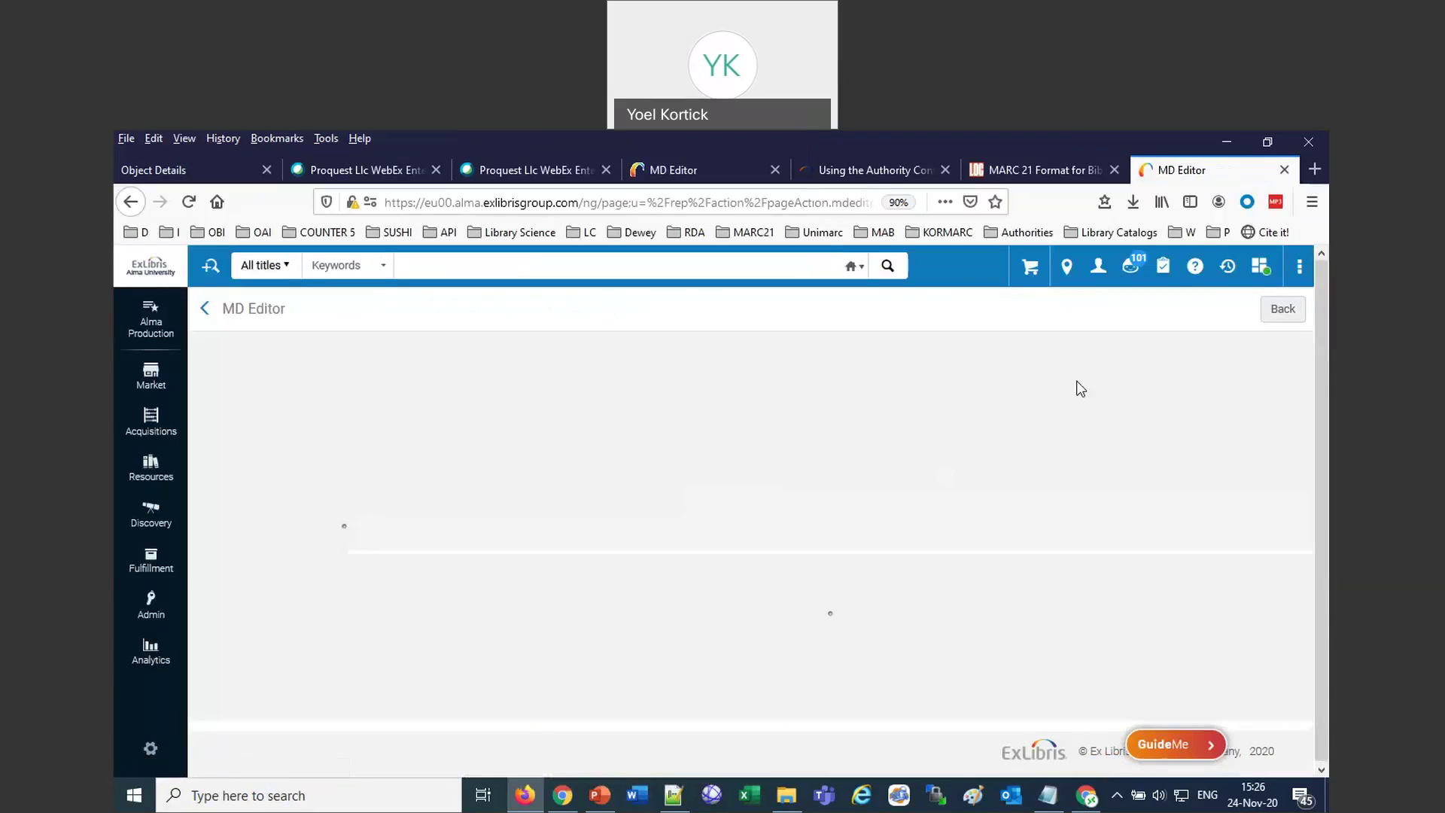
Insert extra spaces between "Sandberg," and "Sheryl" in the 100 field and save the record.
{"action": "scroll", "coordinate": [472, 534], "scroll_direction": "down", "scroll_amount": 5}
{"action": "scroll", "coordinate": [472, 534], "scroll_direction": "down", "scroll_amount": 1}
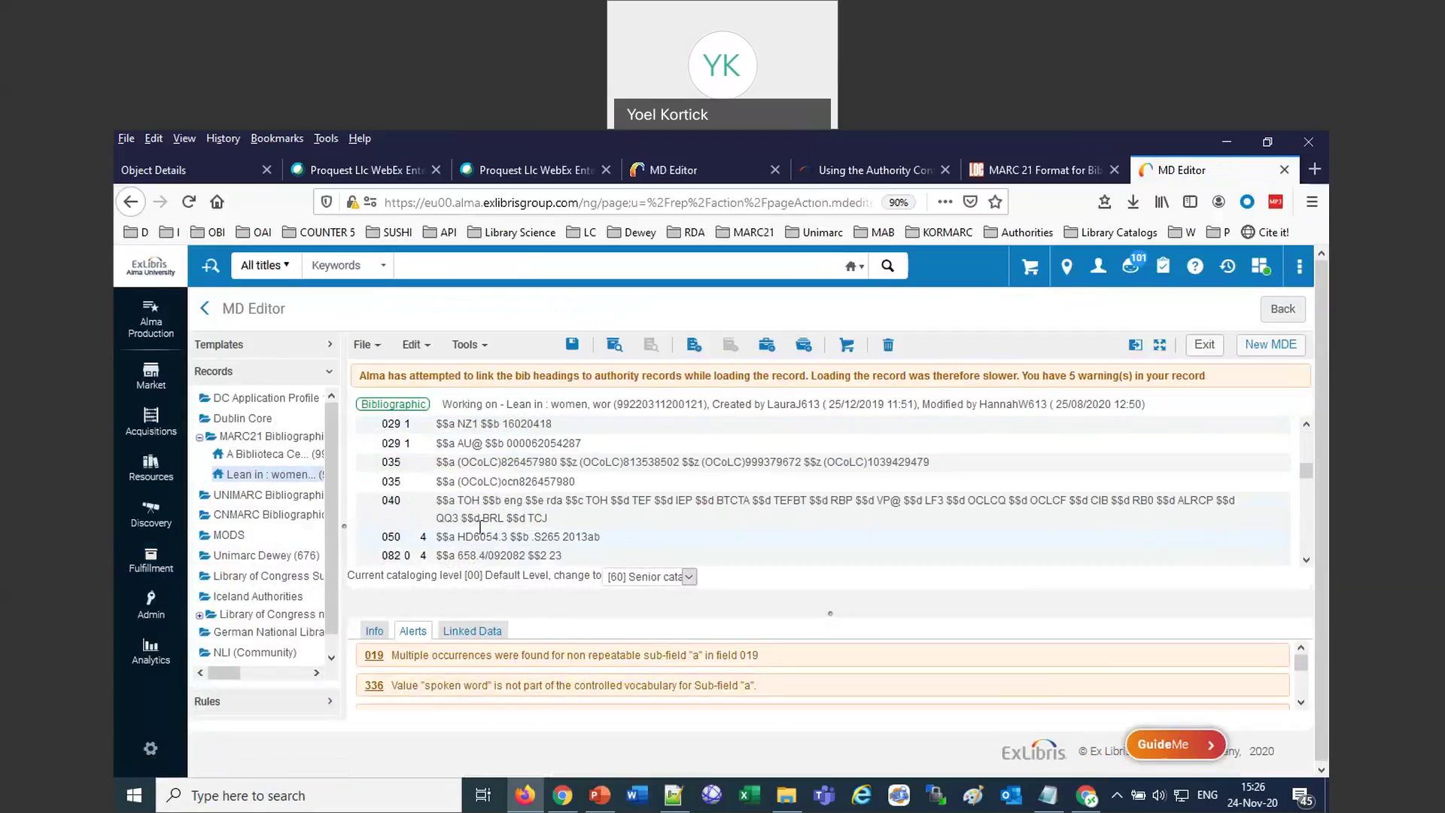
{"action": "scroll", "coordinate": [510, 504], "scroll_direction": "down", "scroll_amount": 3}
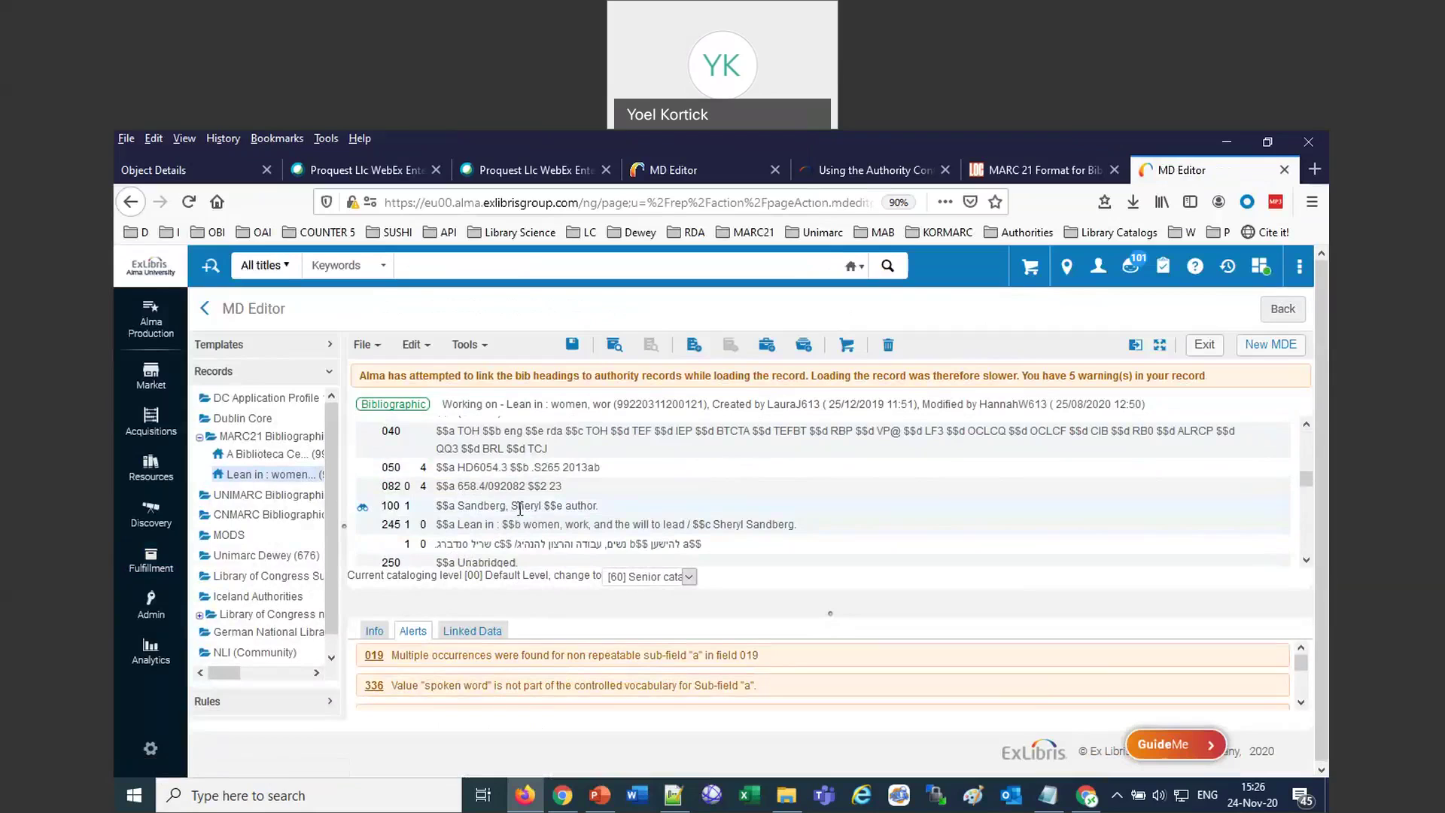
{"action": "left_click", "coordinate": [514, 507]}
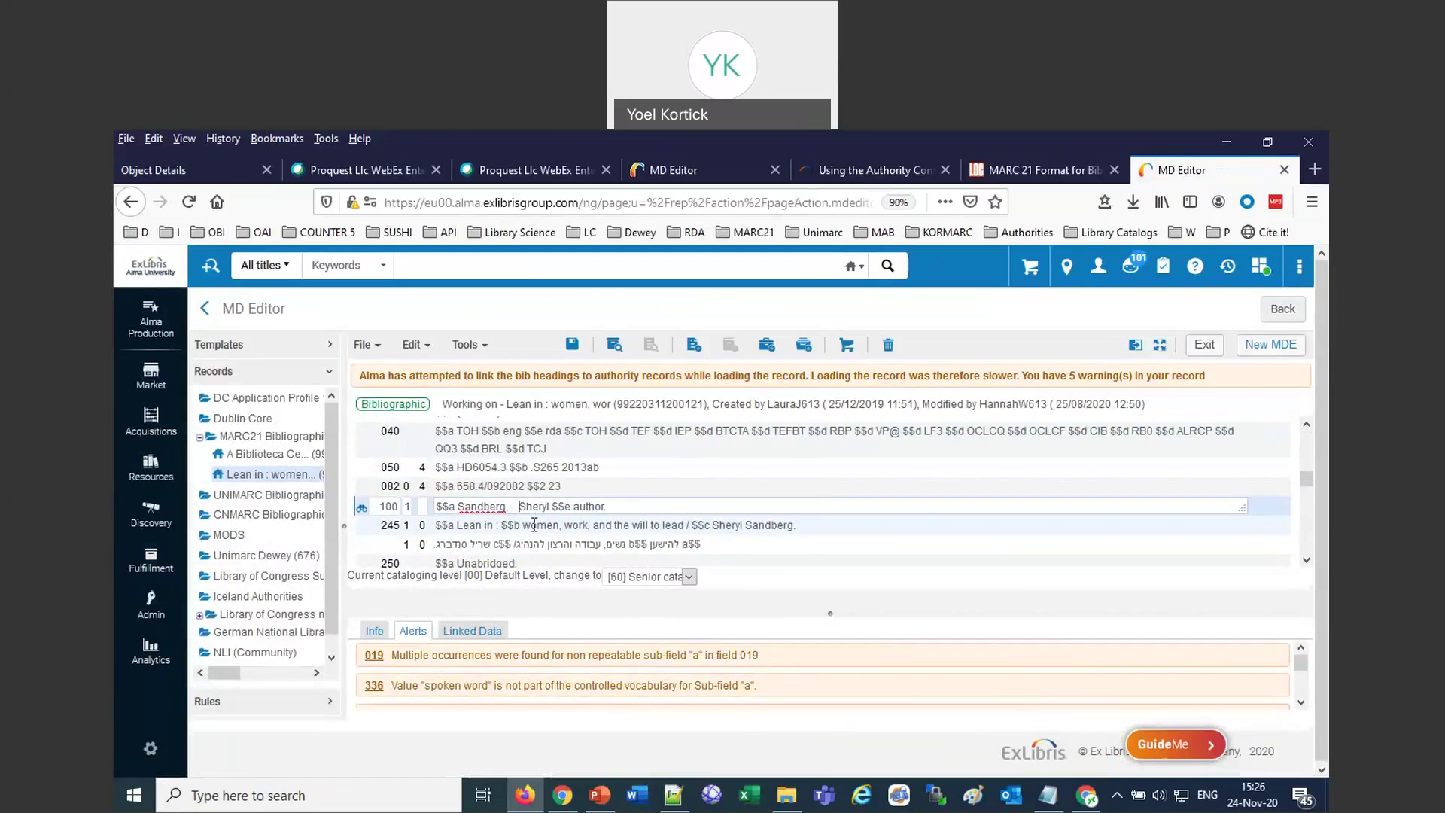
{"action": "left_click", "coordinate": [572, 347]}
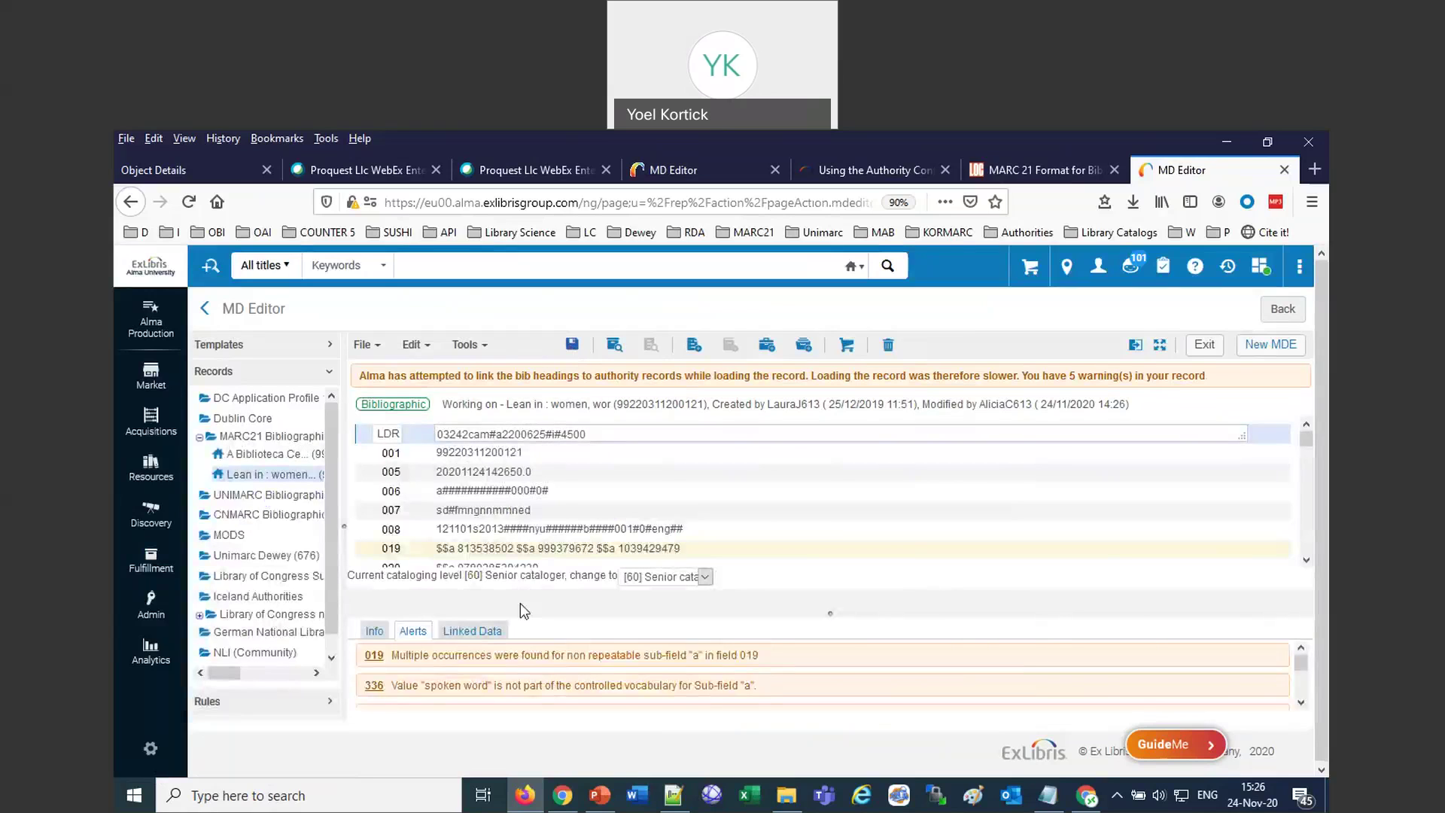
Adjust the extra spaces before "Sheryl" in the 100 field, save the record again, and check the heading's authority link.
{"action": "scroll", "coordinate": [602, 511], "scroll_direction": "down", "scroll_amount": 5}
{"action": "scroll", "coordinate": [603, 511], "scroll_direction": "down", "scroll_amount": 3}
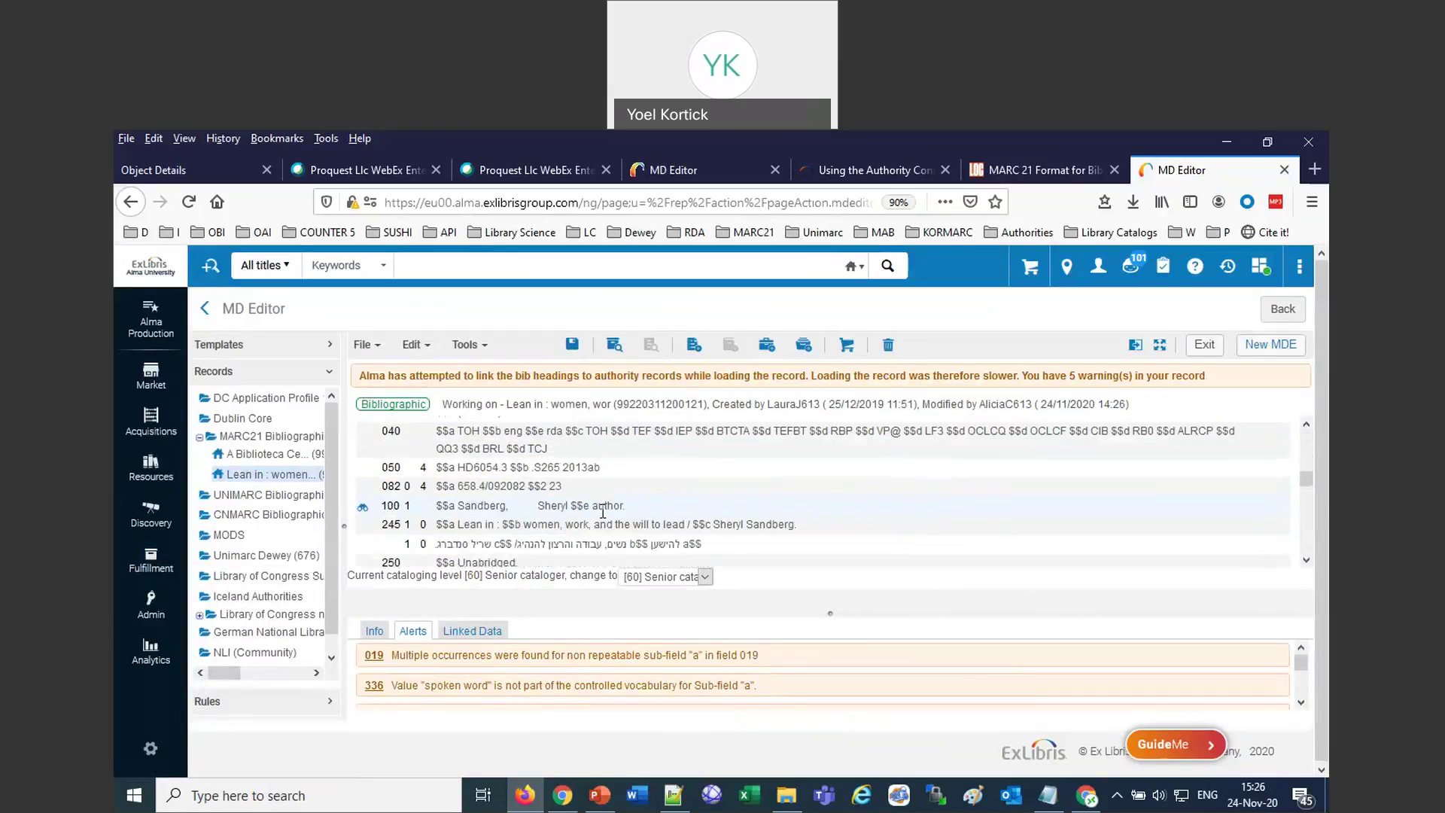
{"action": "left_click_drag", "start_coordinate": [515, 504], "coordinate": [556, 493]}
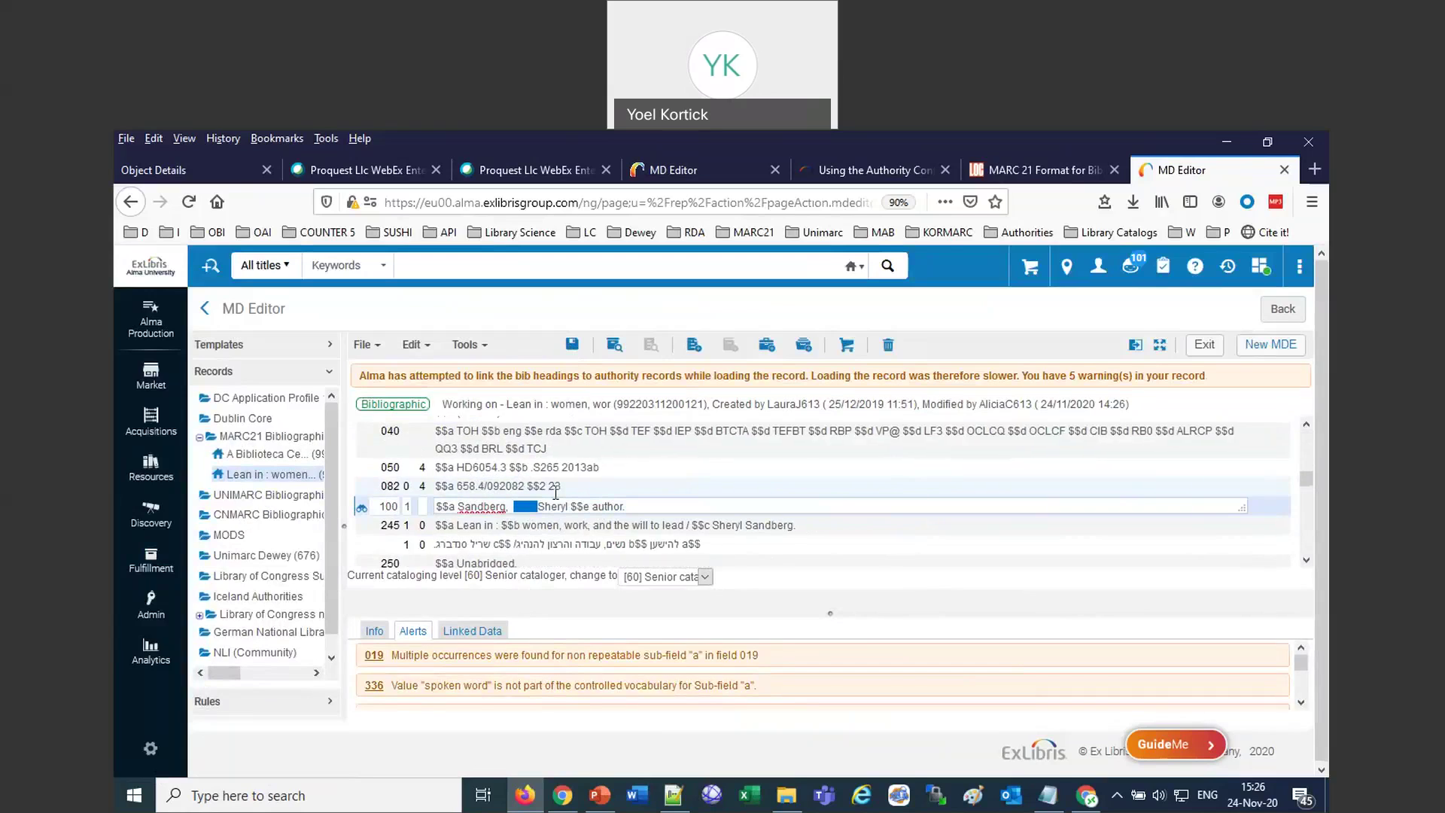
{"action": "key", "text": "BackSpace"}
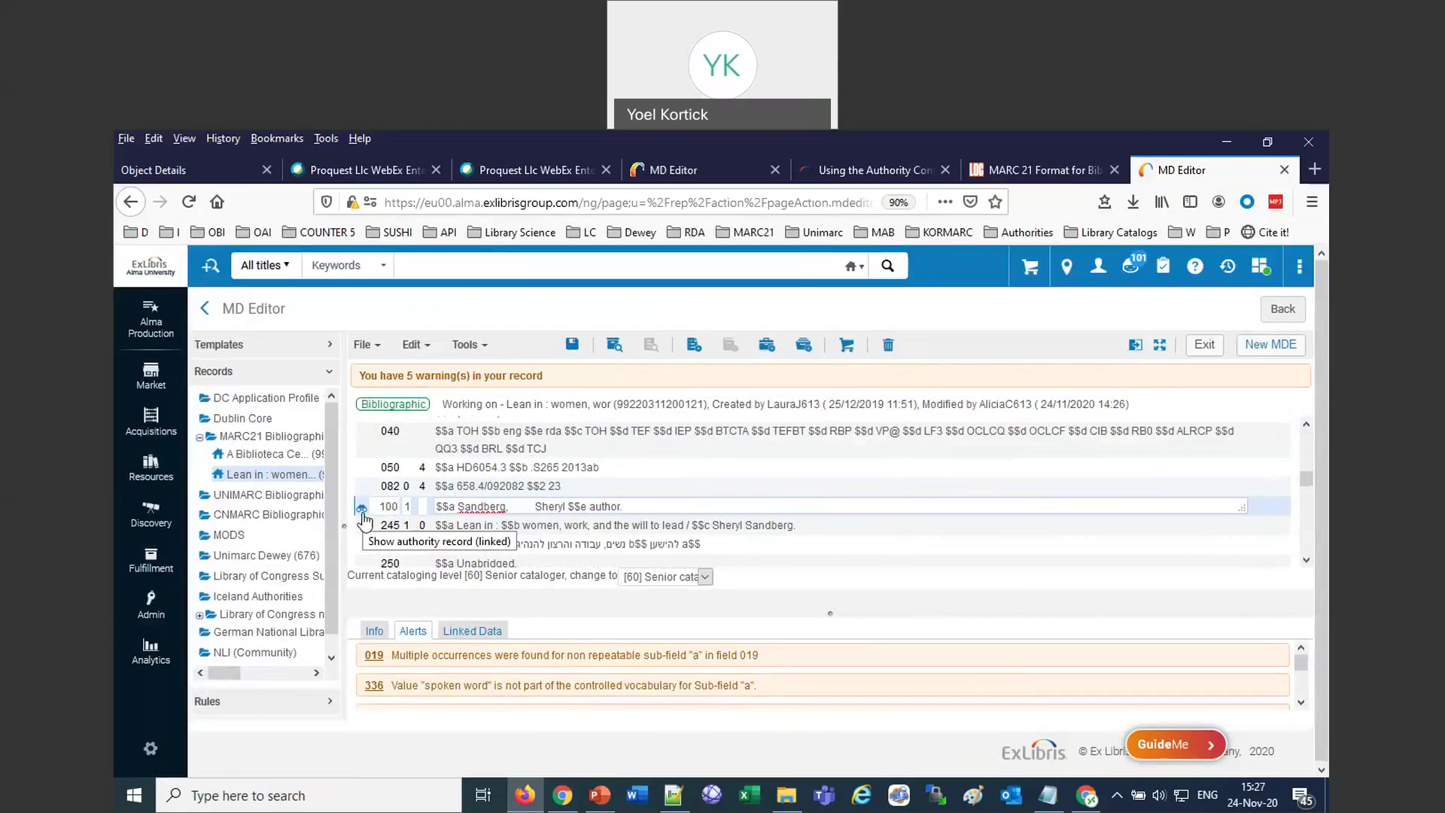
{"action": "left_click", "coordinate": [572, 348]}
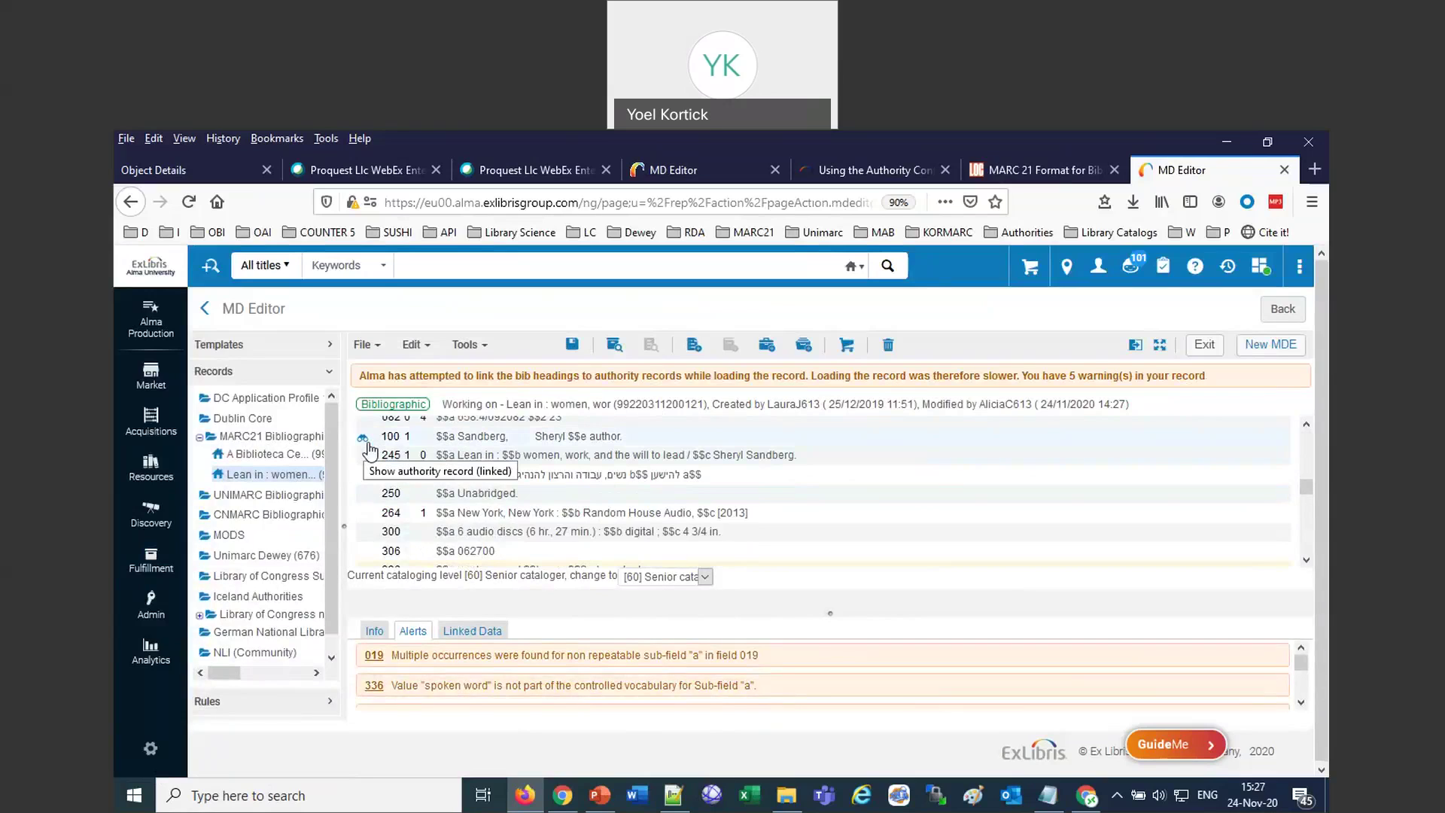
Insert "fdfd" into the surname in the 100 field, save the record, and check whether the heading is still linked.
{"action": "left_click", "coordinate": [546, 436]}
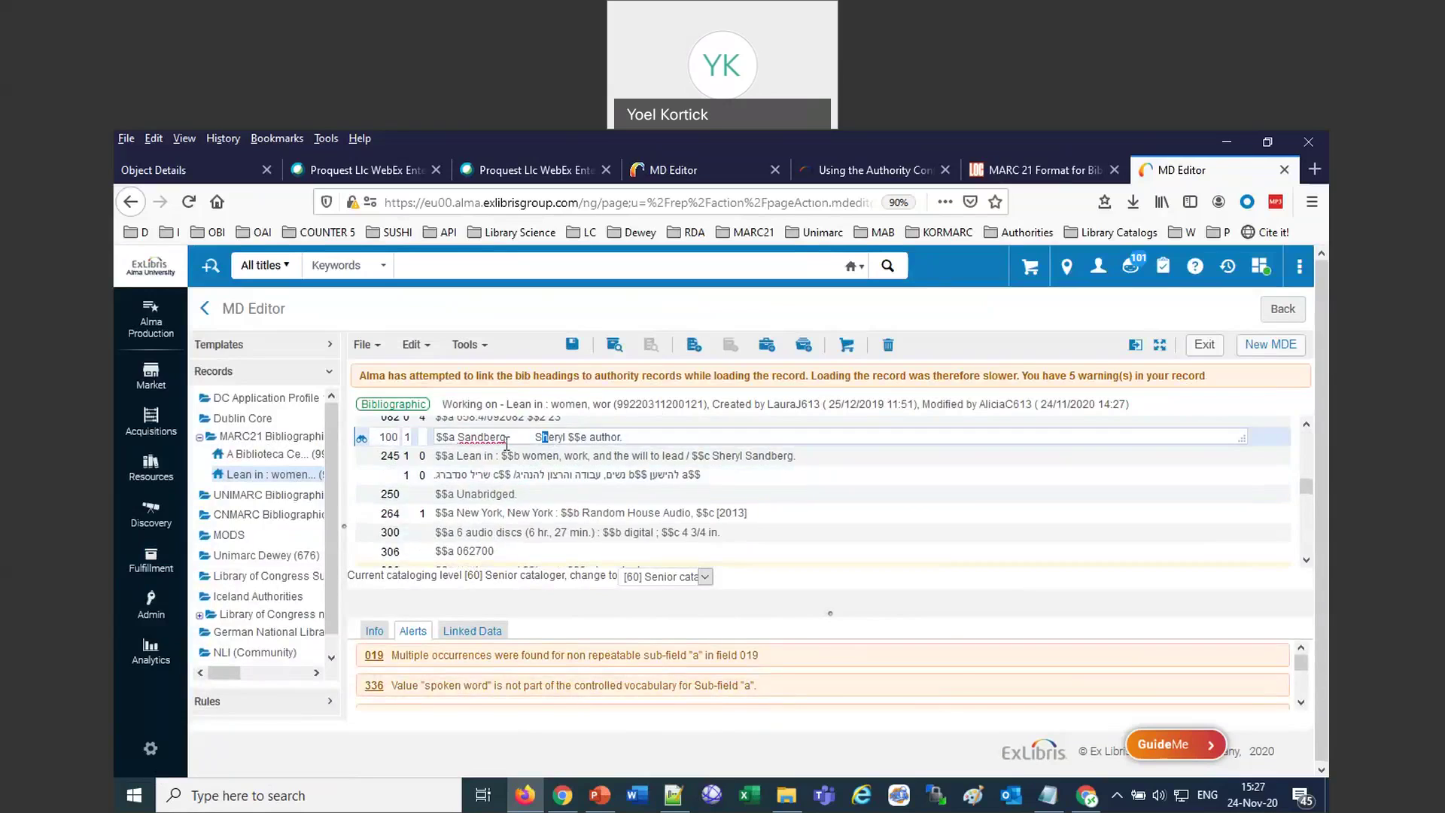
{"action": "type", "text": "fdfd"}
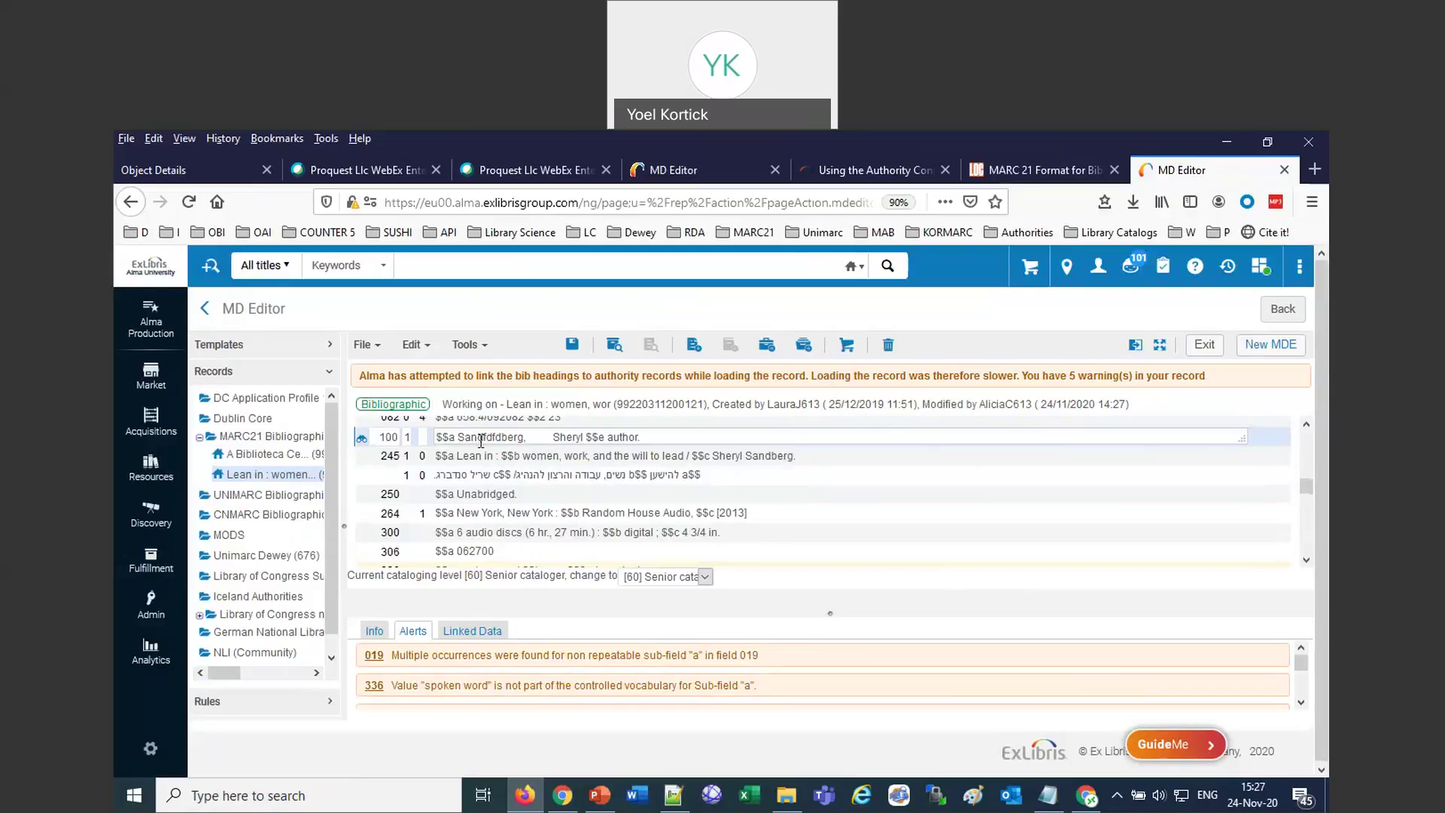
{"action": "left_click", "coordinate": [573, 346]}
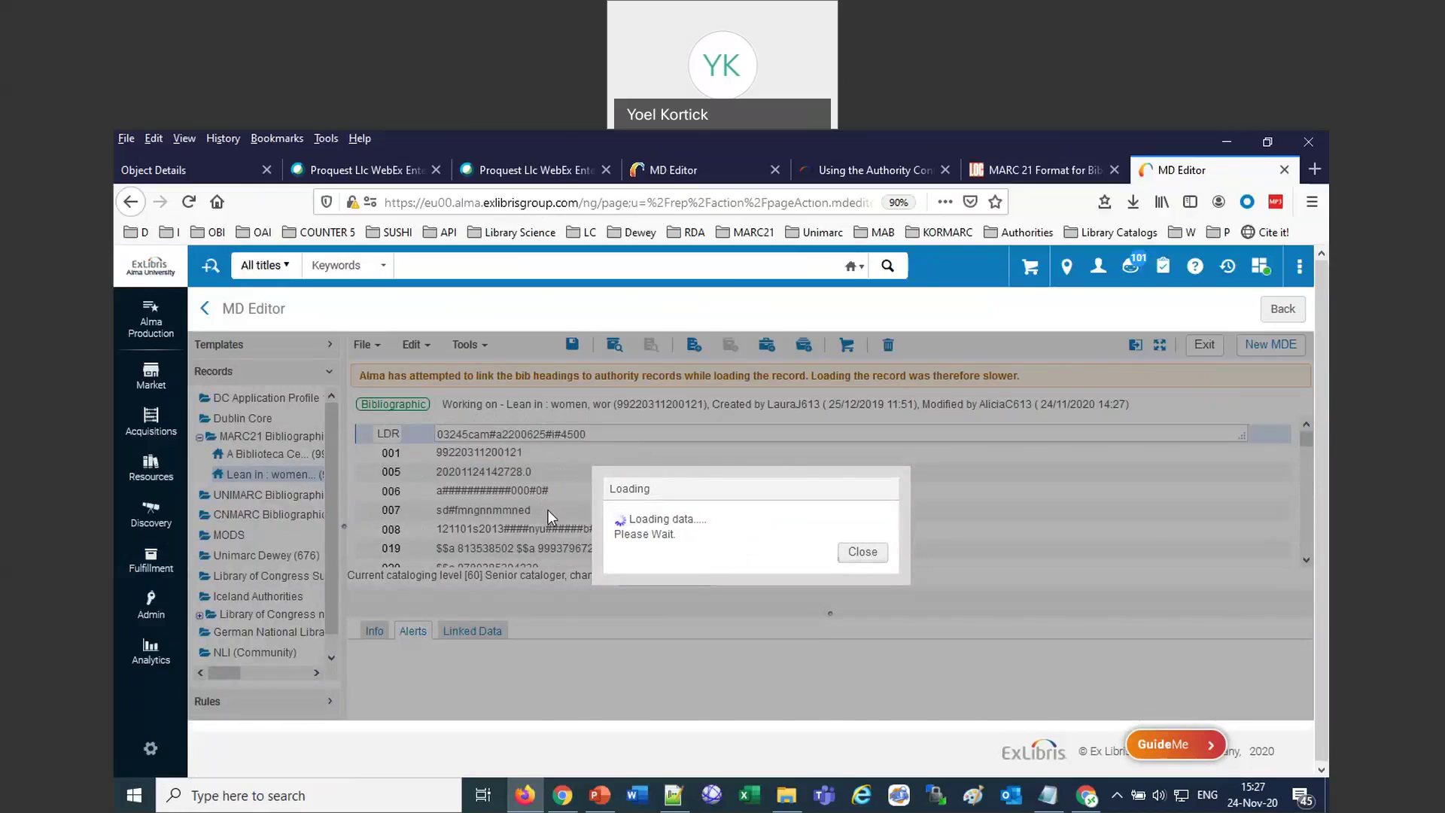
{"action": "scroll", "coordinate": [547, 508], "scroll_direction": "down", "scroll_amount": 3}
{"action": "scroll", "coordinate": [544, 529], "scroll_direction": "down", "scroll_amount": 5}
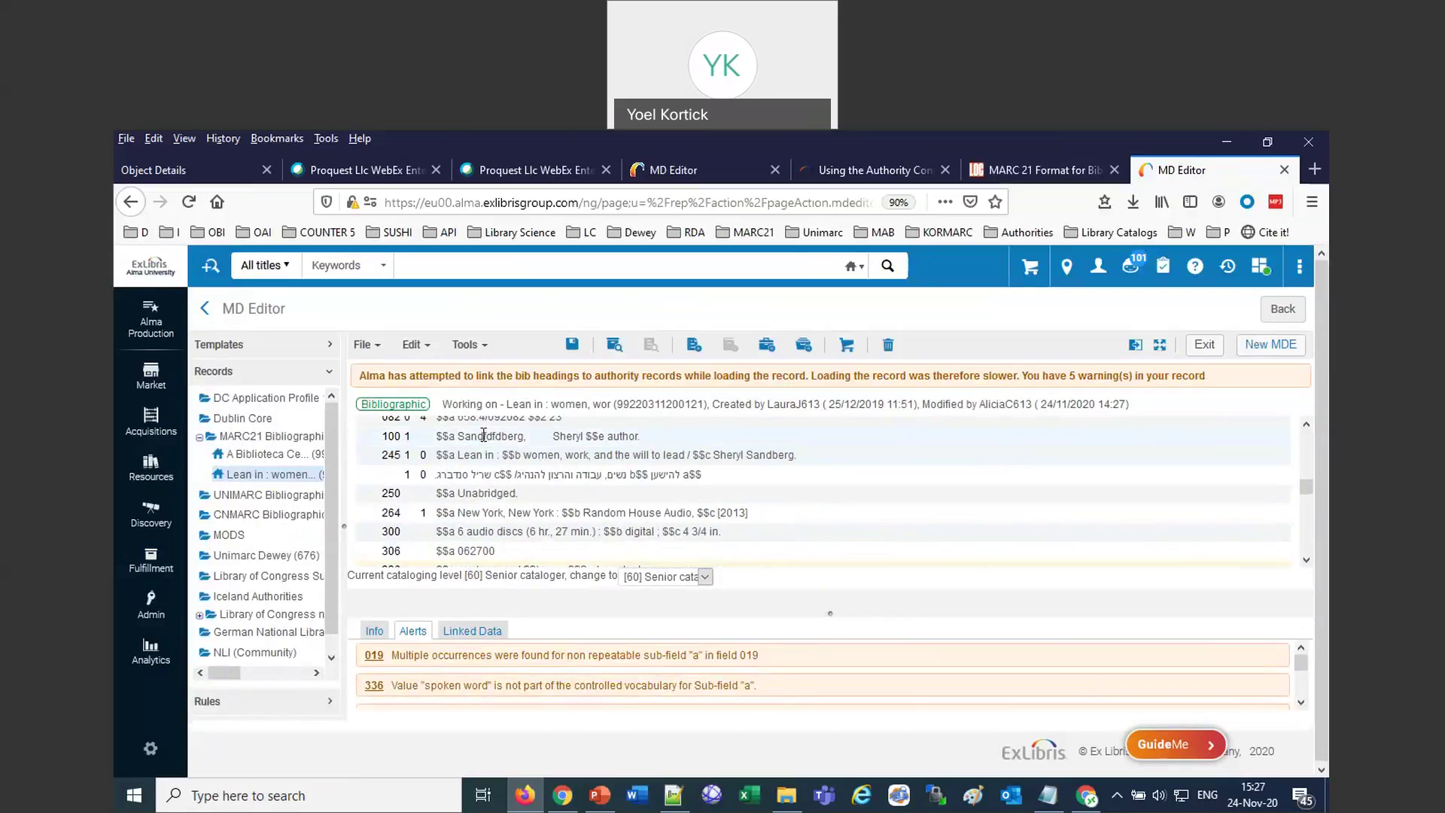
Remove the inserted letters and extra spaces so the 100 heading reads "Sandberg, Sheryl", and save the record.
{"action": "left_click", "coordinate": [485, 436]}
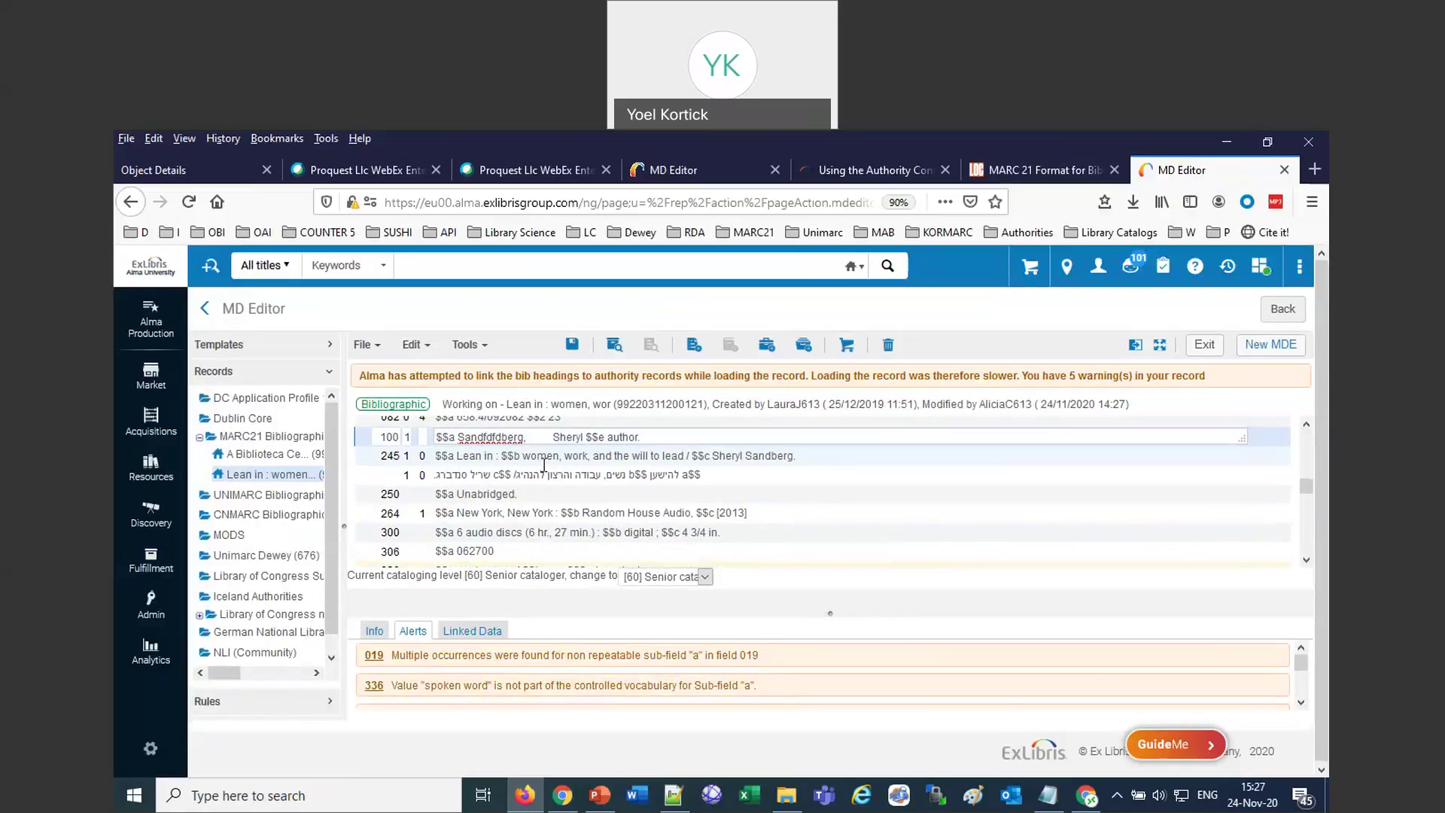
{"action": "key", "text": "Delete"}
{"action": "key", "text": "Delete"}
{"action": "key", "text": "Delete"}
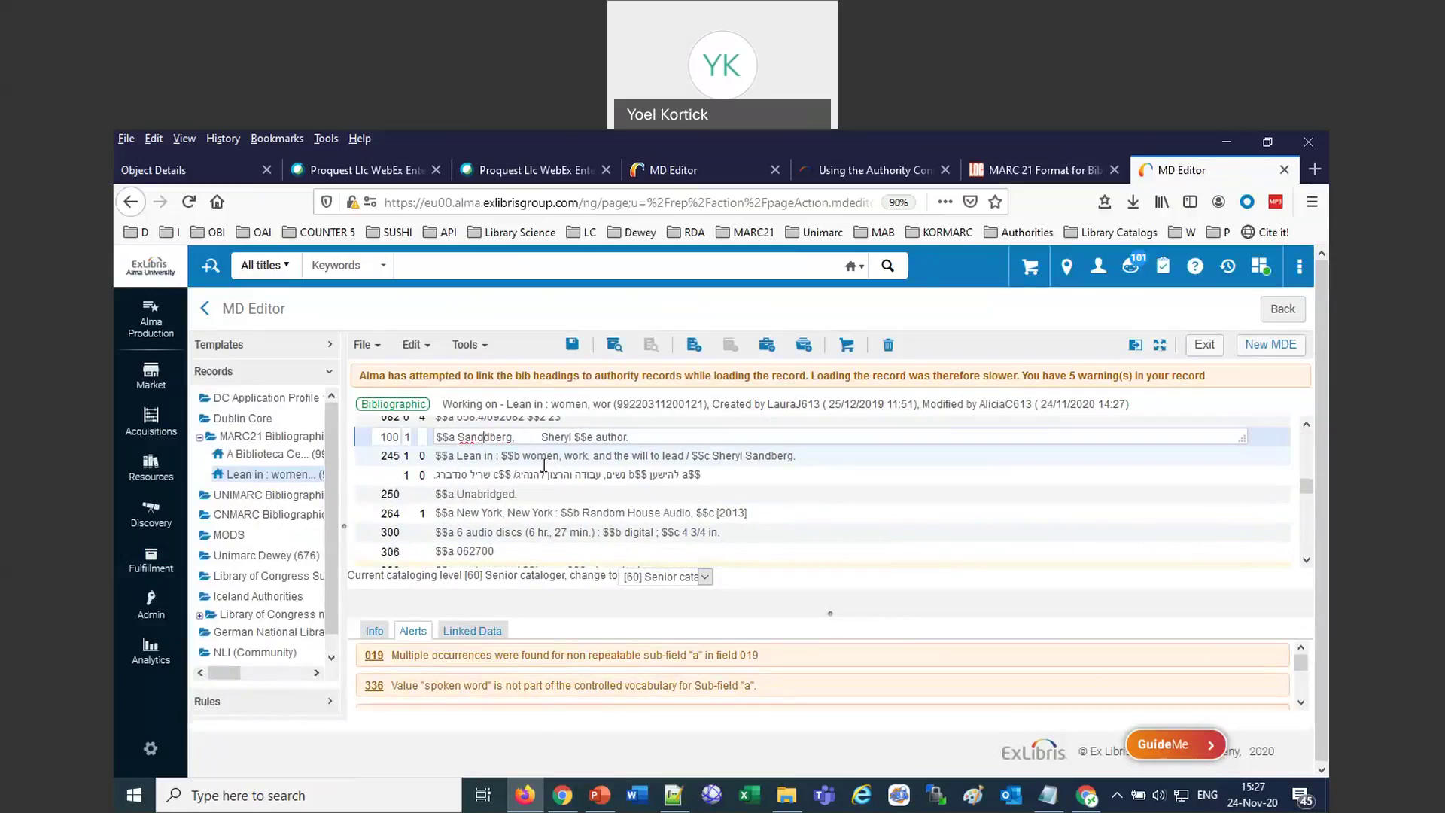
{"action": "key", "text": "Delete"}
{"action": "key", "text": "Delete"}
{"action": "key", "text": "Delete"}
{"action": "key", "text": "Delete"}
{"action": "key", "text": "Delete"}
{"action": "key", "text": "Delete"}
{"action": "key", "text": "Delete"}
{"action": "key", "text": "Delete"}
{"action": "key", "text": "Delete"}
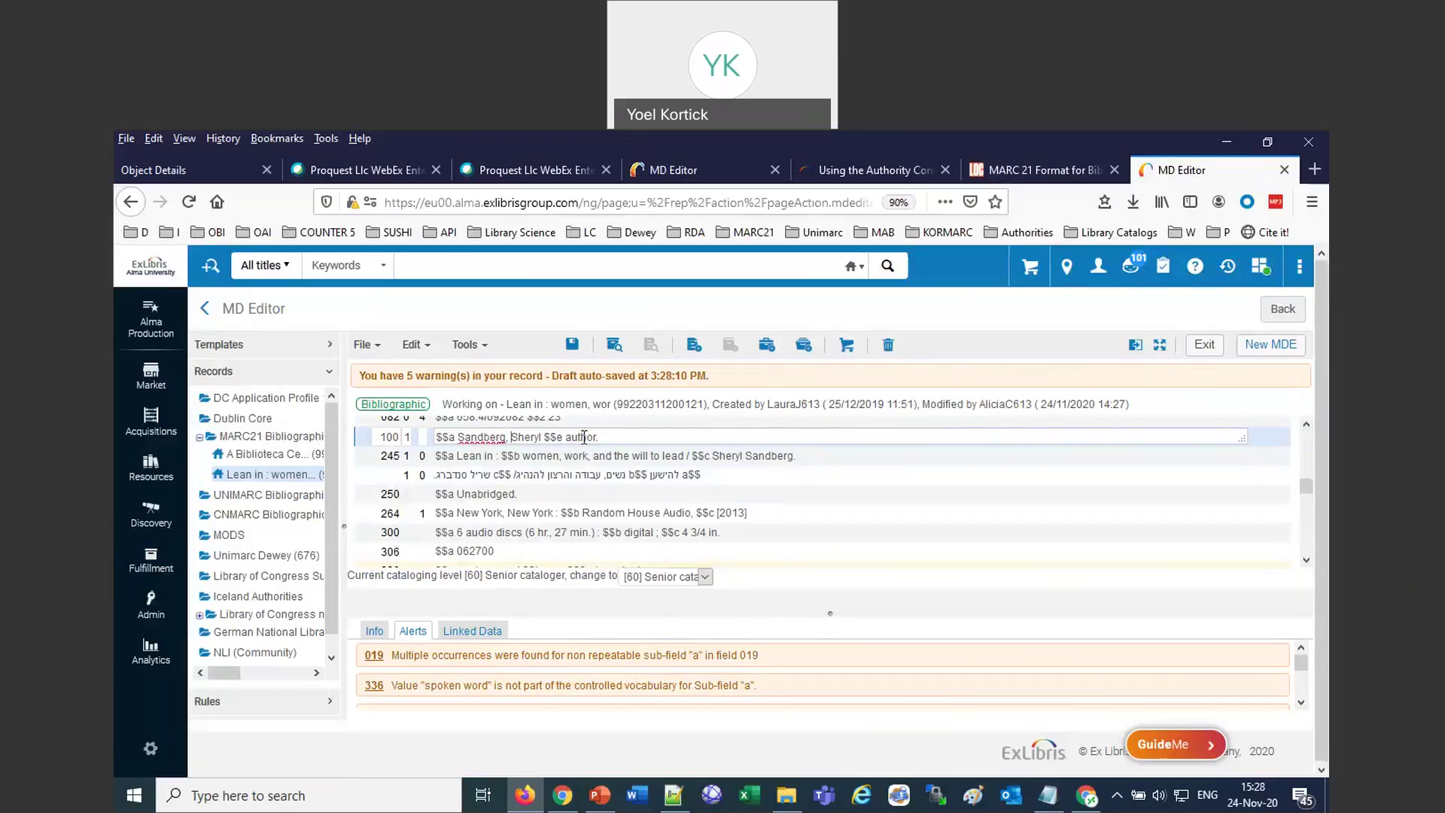
{"action": "type", "text": "#"}
{"action": "key", "text": "BackSpace"}
{"action": "left_click", "coordinate": [573, 346]}
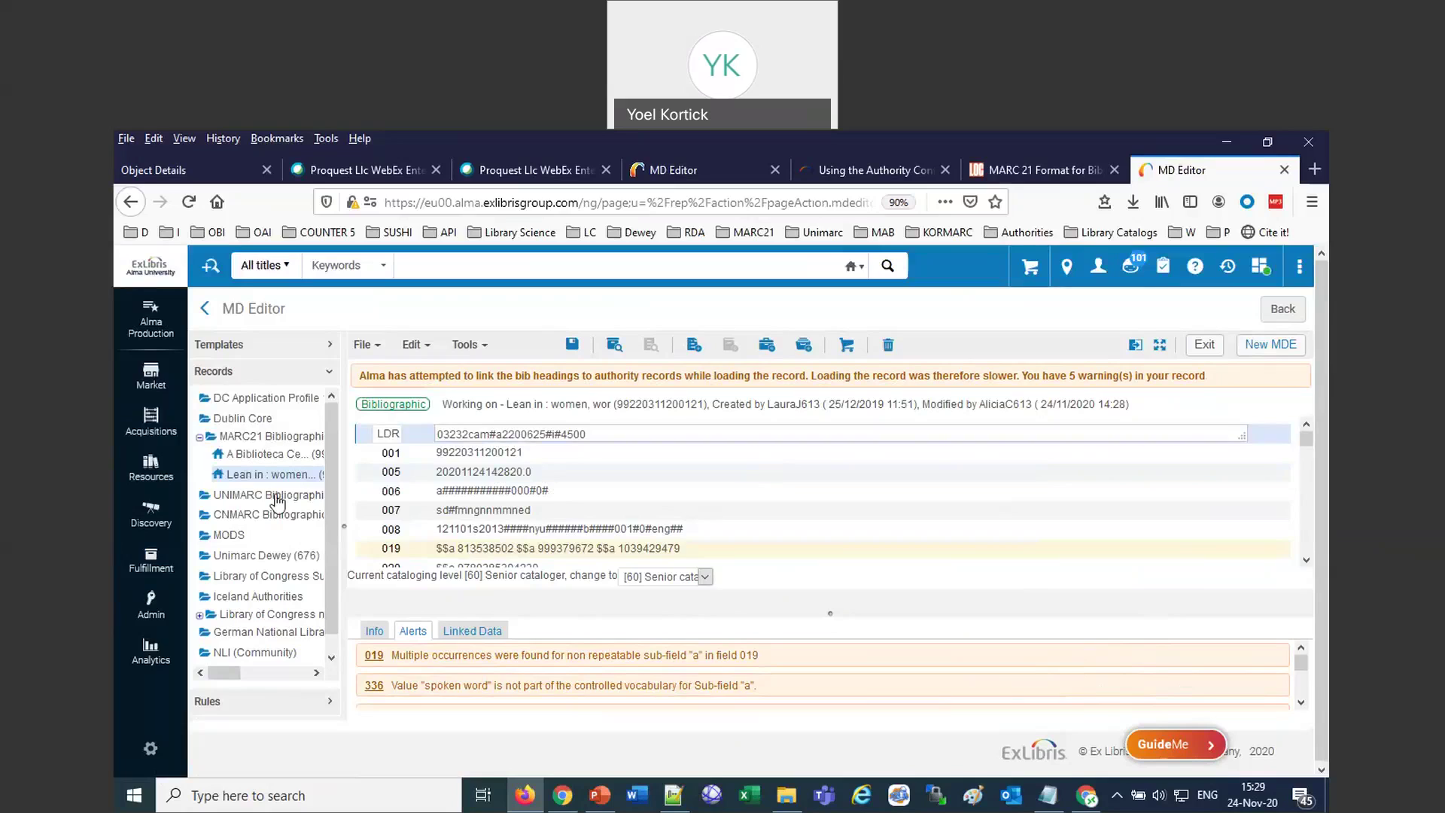
Open the Authority Control Task List in the EU00 demo environment and in the Otago Alma tab.
{"action": "left_click", "coordinate": [154, 482]}
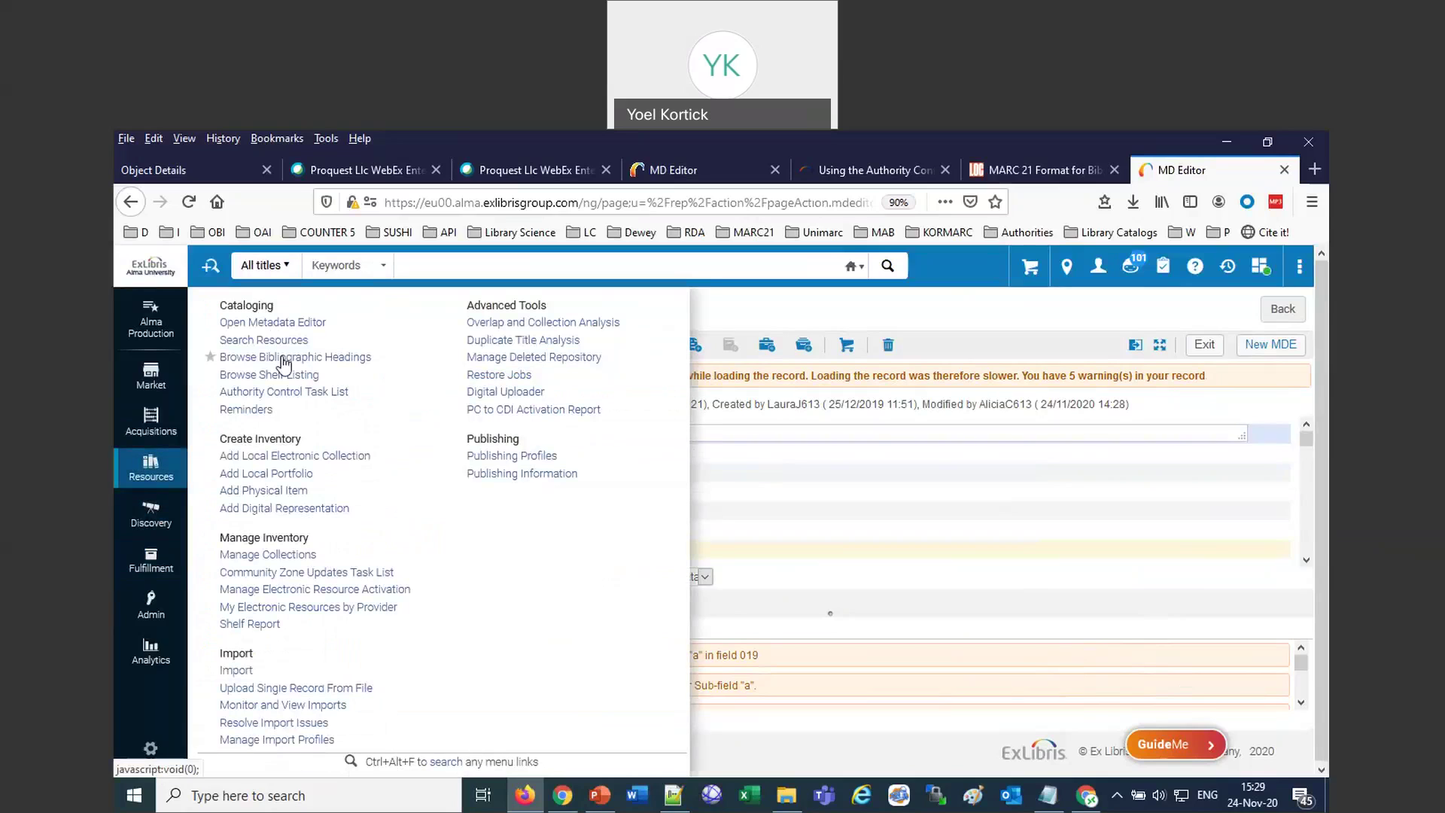
{"action": "left_click", "coordinate": [276, 394]}
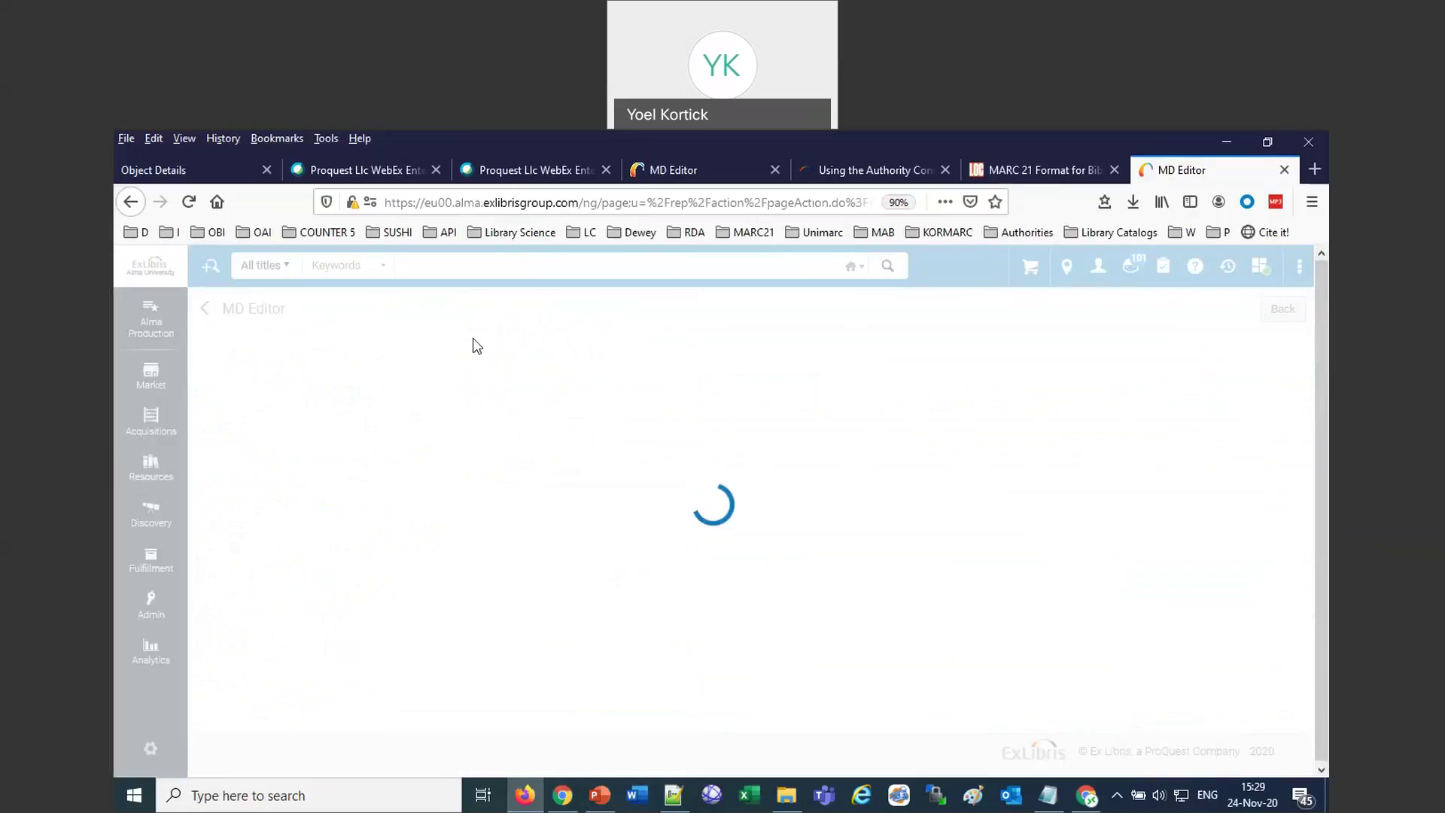
{"action": "left_click", "coordinate": [651, 177]}
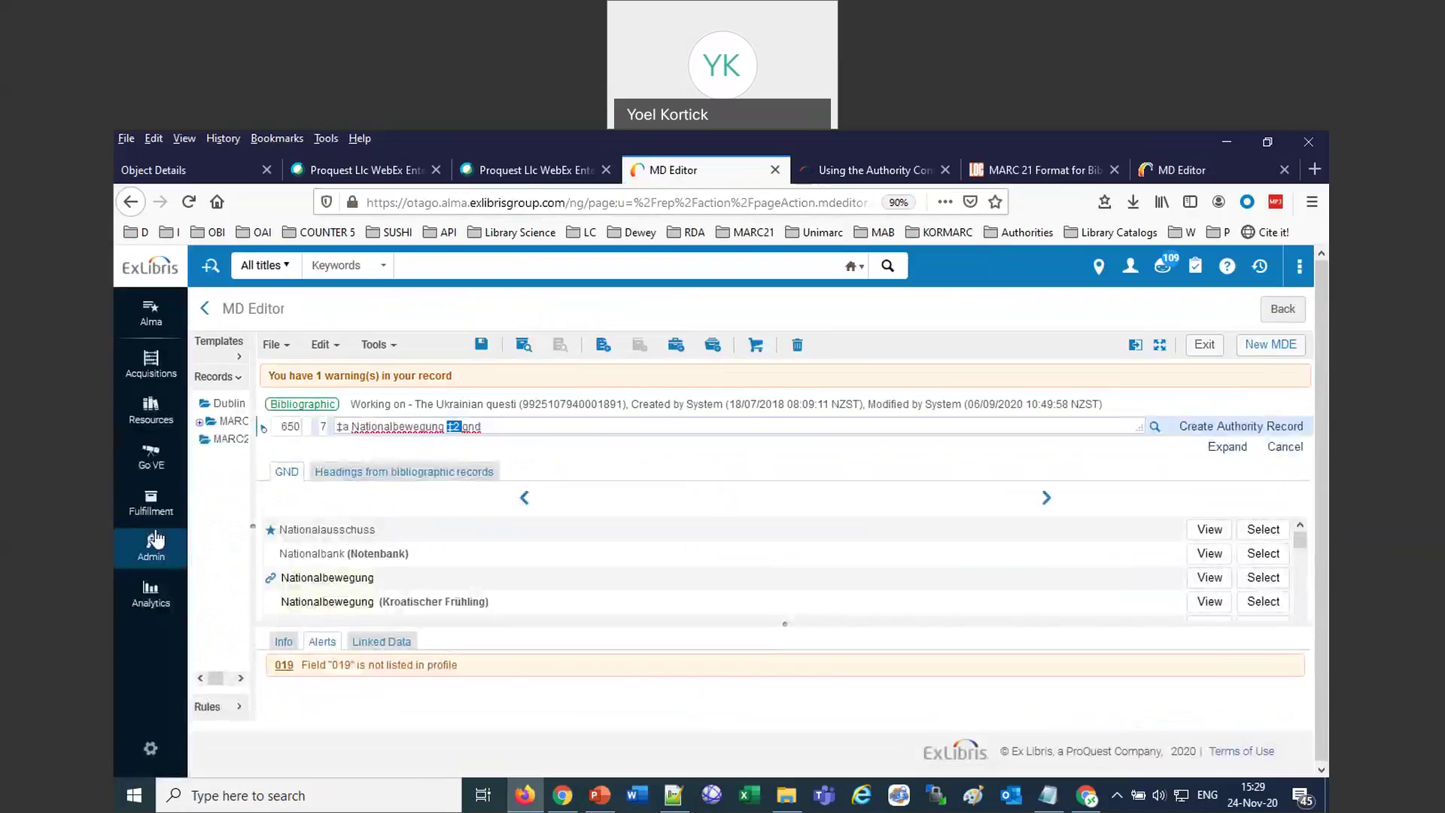
{"action": "left_click", "coordinate": [155, 412]}
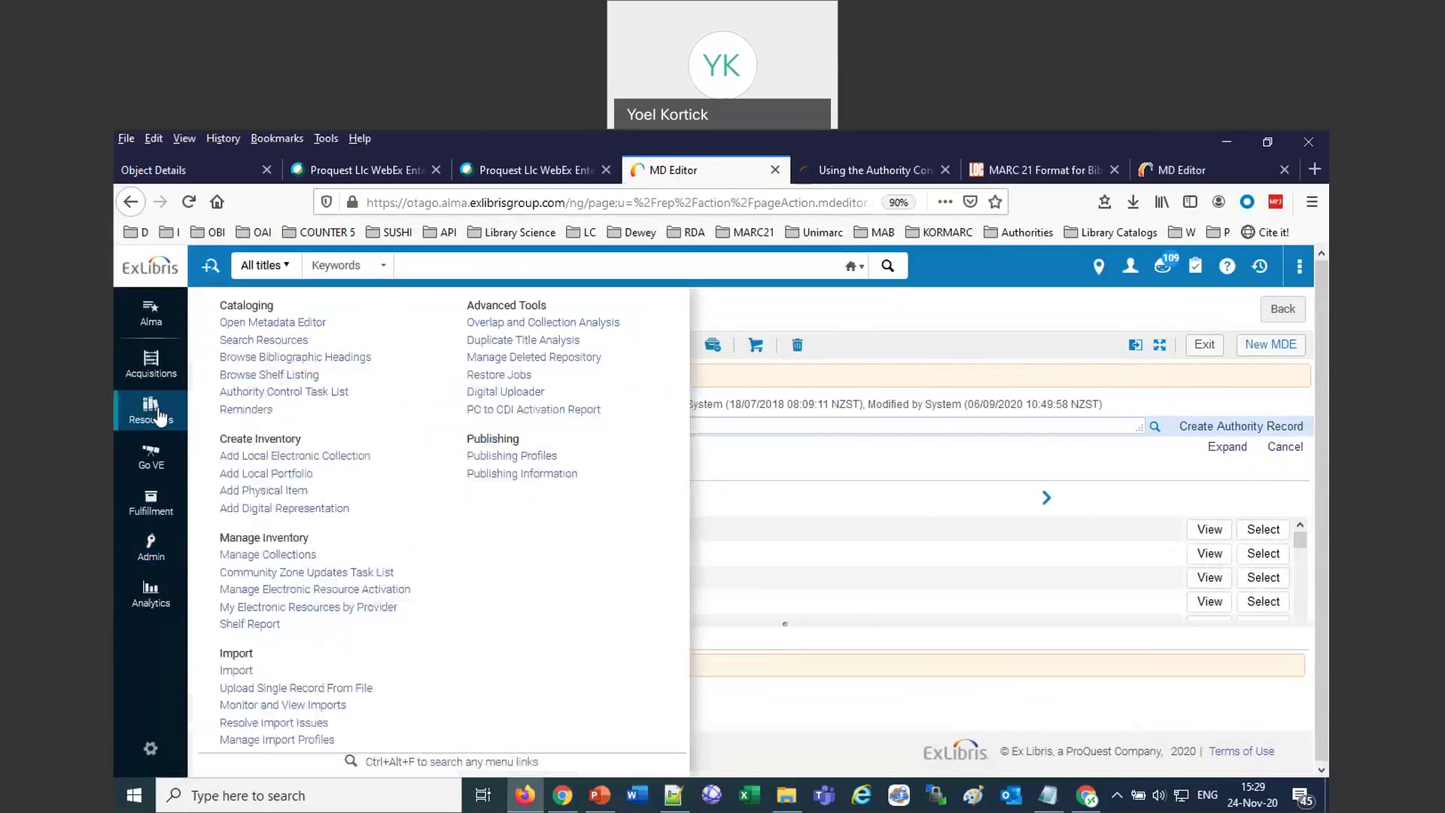
{"action": "left_click", "coordinate": [264, 392]}
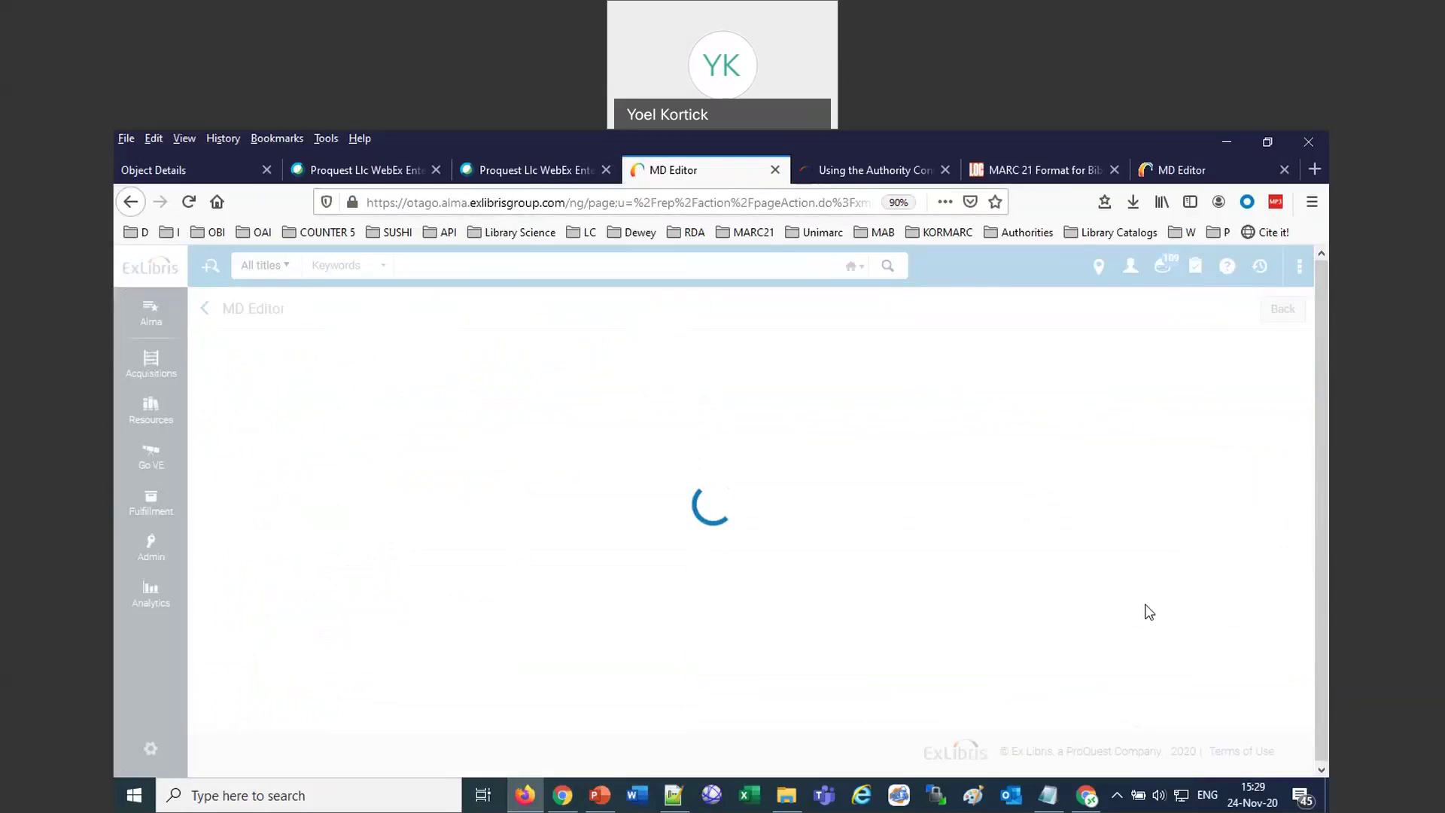
Switch to Chrome and open the Authority Control Task List in the univr Alma environment.
{"action": "left_click", "coordinate": [1087, 799]}
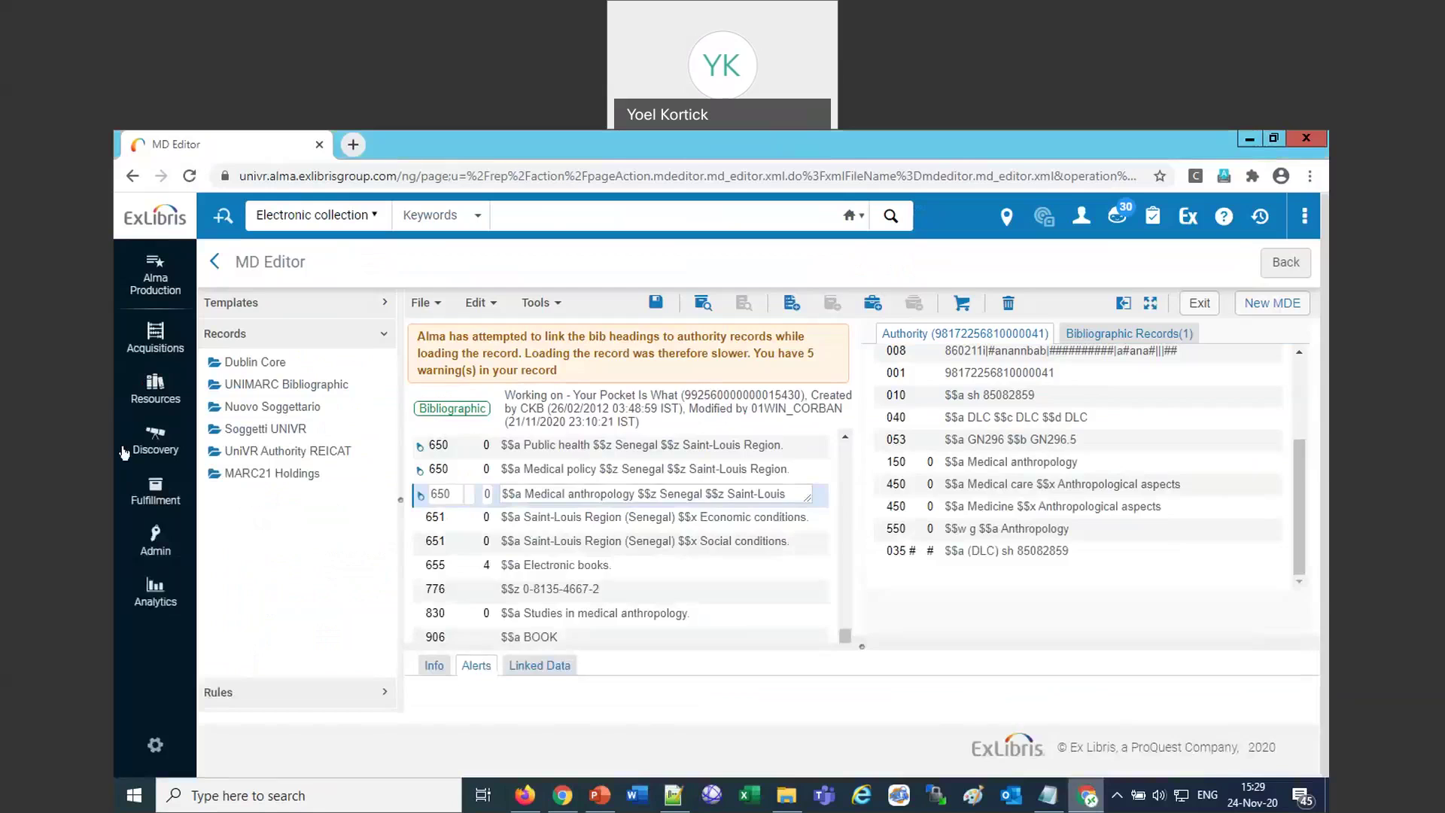
{"action": "left_click", "coordinate": [155, 387]}
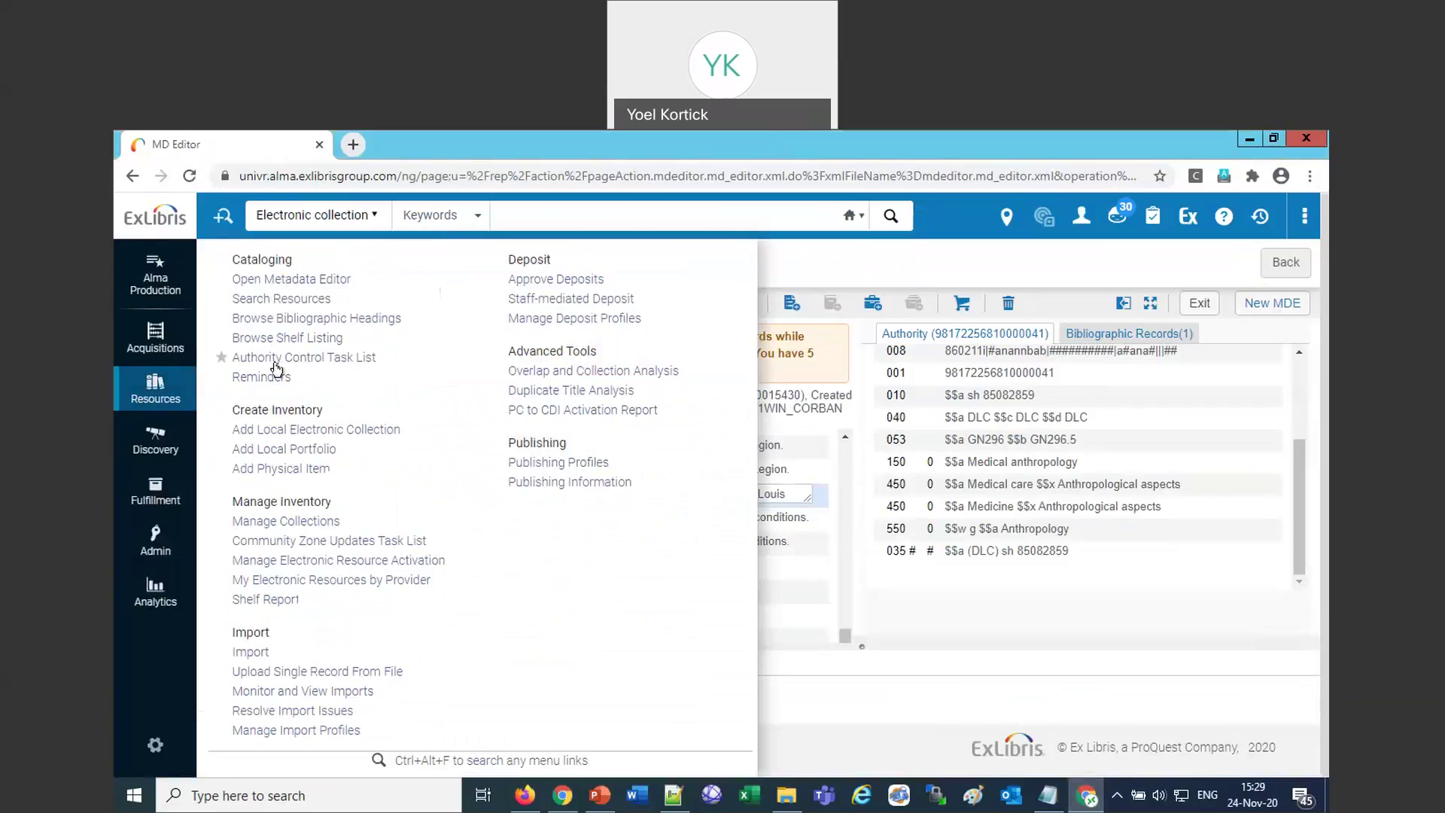
{"action": "left_click", "coordinate": [277, 361]}
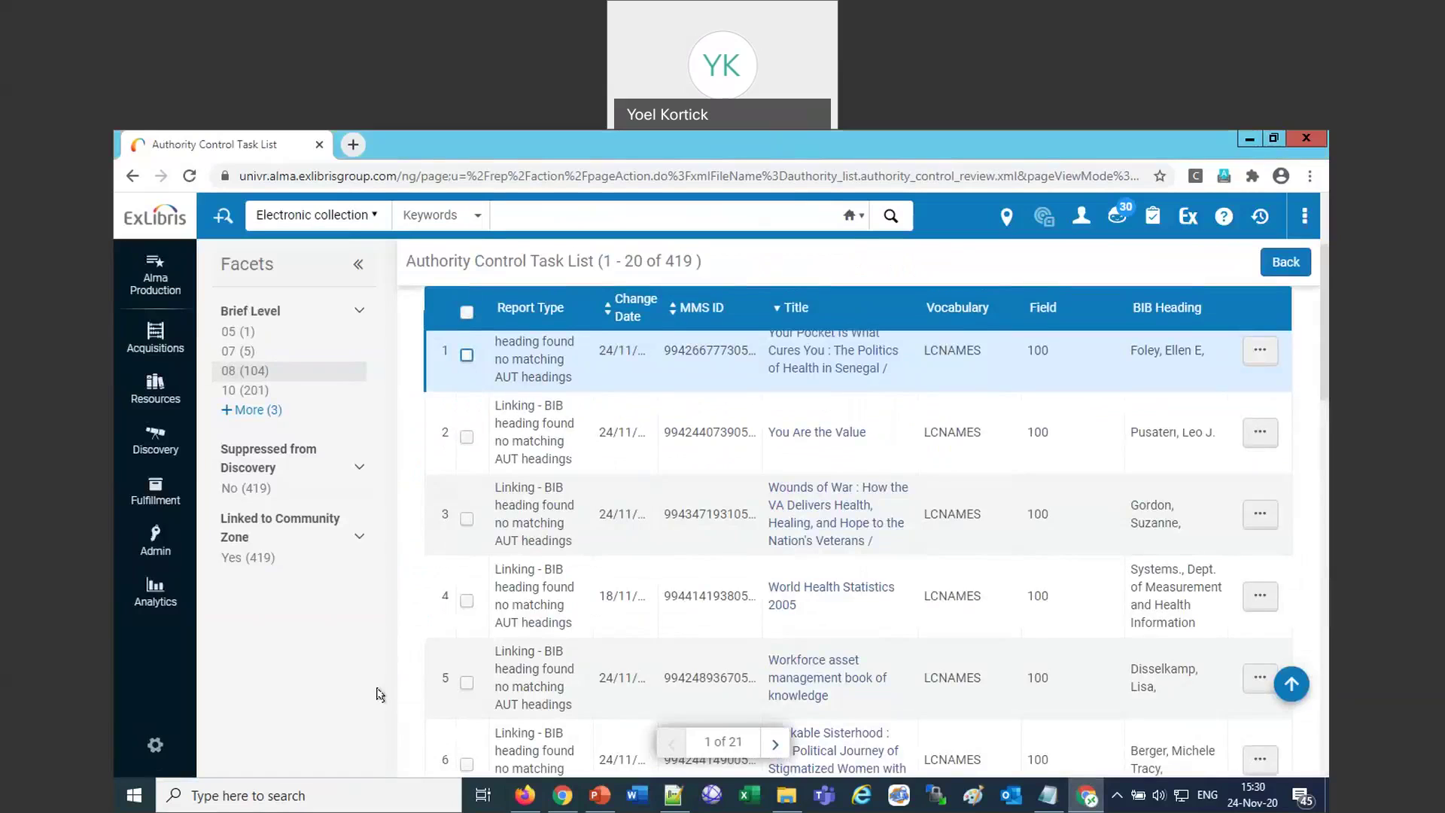
Switch to Firefox and read the "Preferred Term Correction – BIB heading found no authorized term" entry on the Authority Control Task List help page.
{"action": "left_click", "coordinate": [526, 798]}
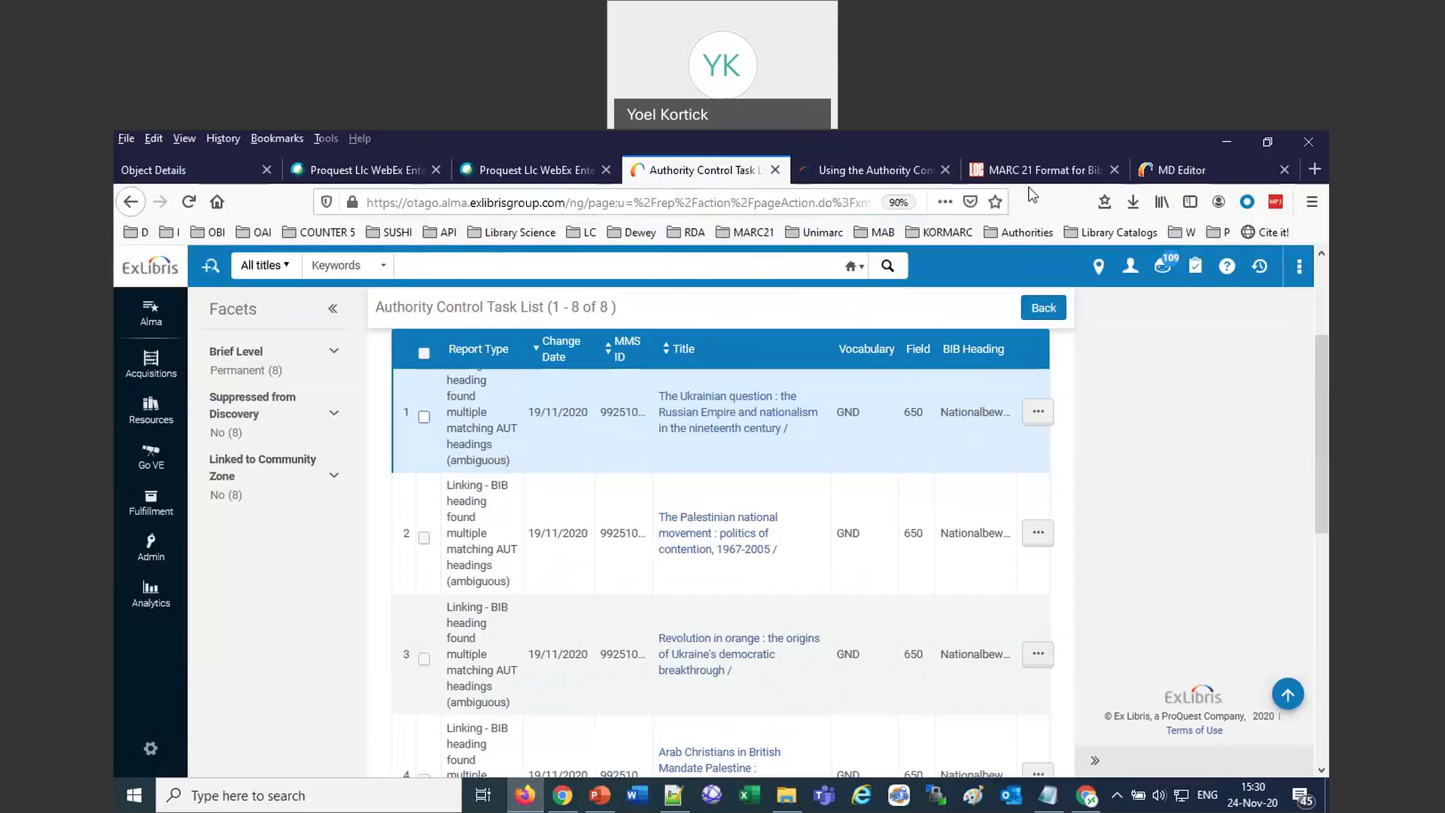
{"action": "left_click", "coordinate": [1013, 173]}
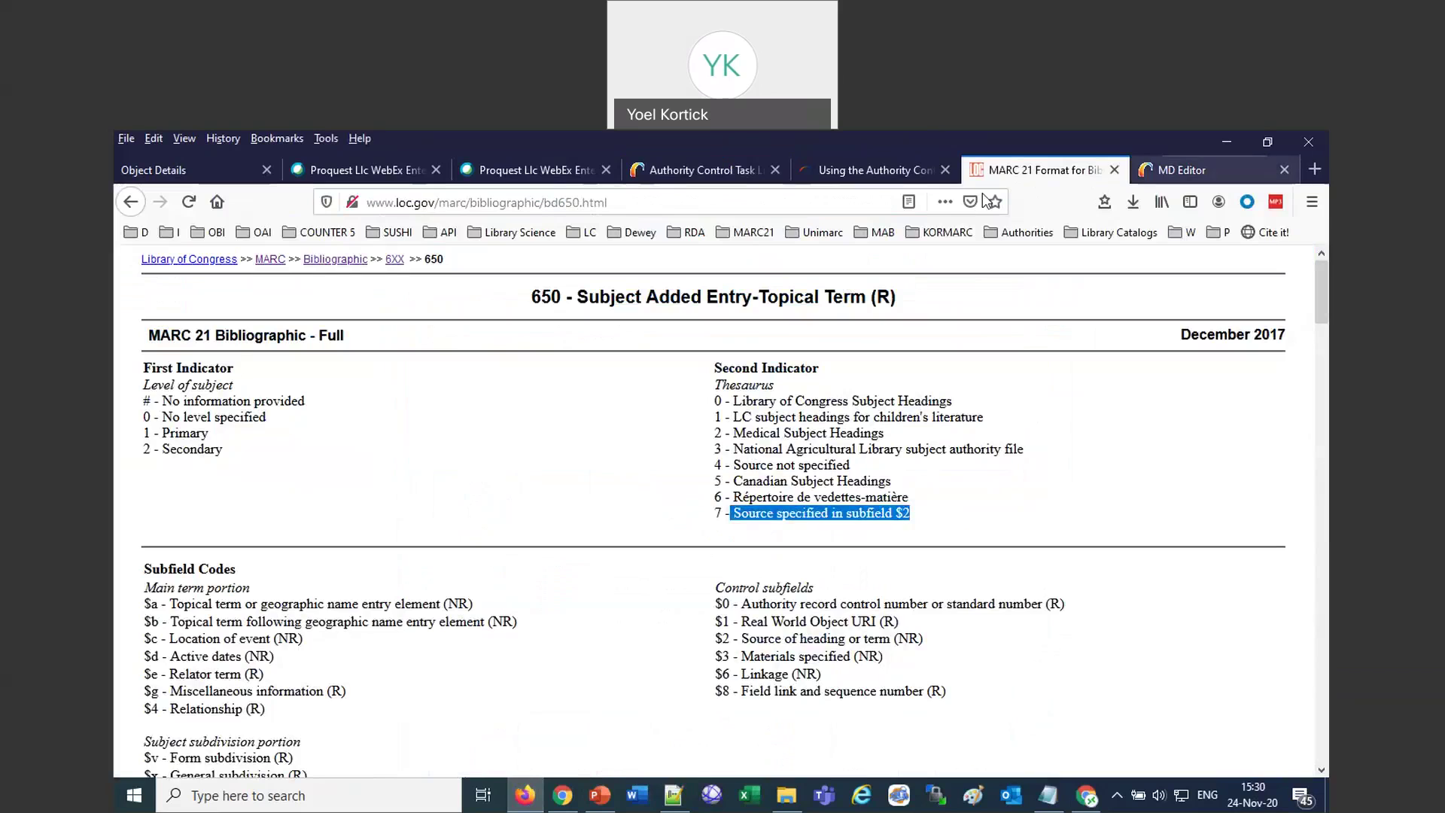
{"action": "left_click", "coordinate": [902, 169]}
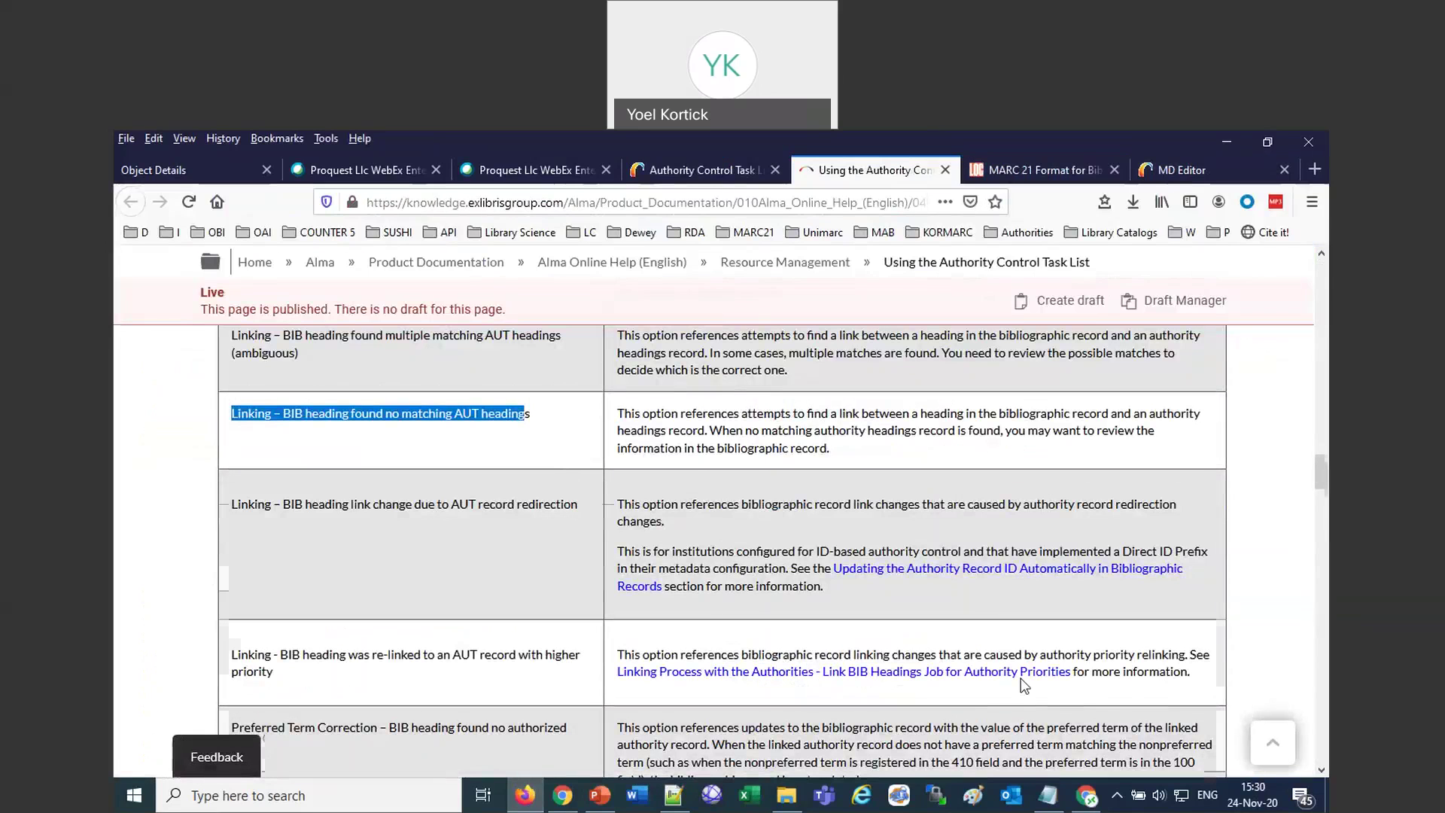
{"action": "scroll", "coordinate": [1006, 653], "scroll_direction": "down", "scroll_amount": 3}
{"action": "scroll", "coordinate": [860, 521], "scroll_direction": "down", "scroll_amount": 2}
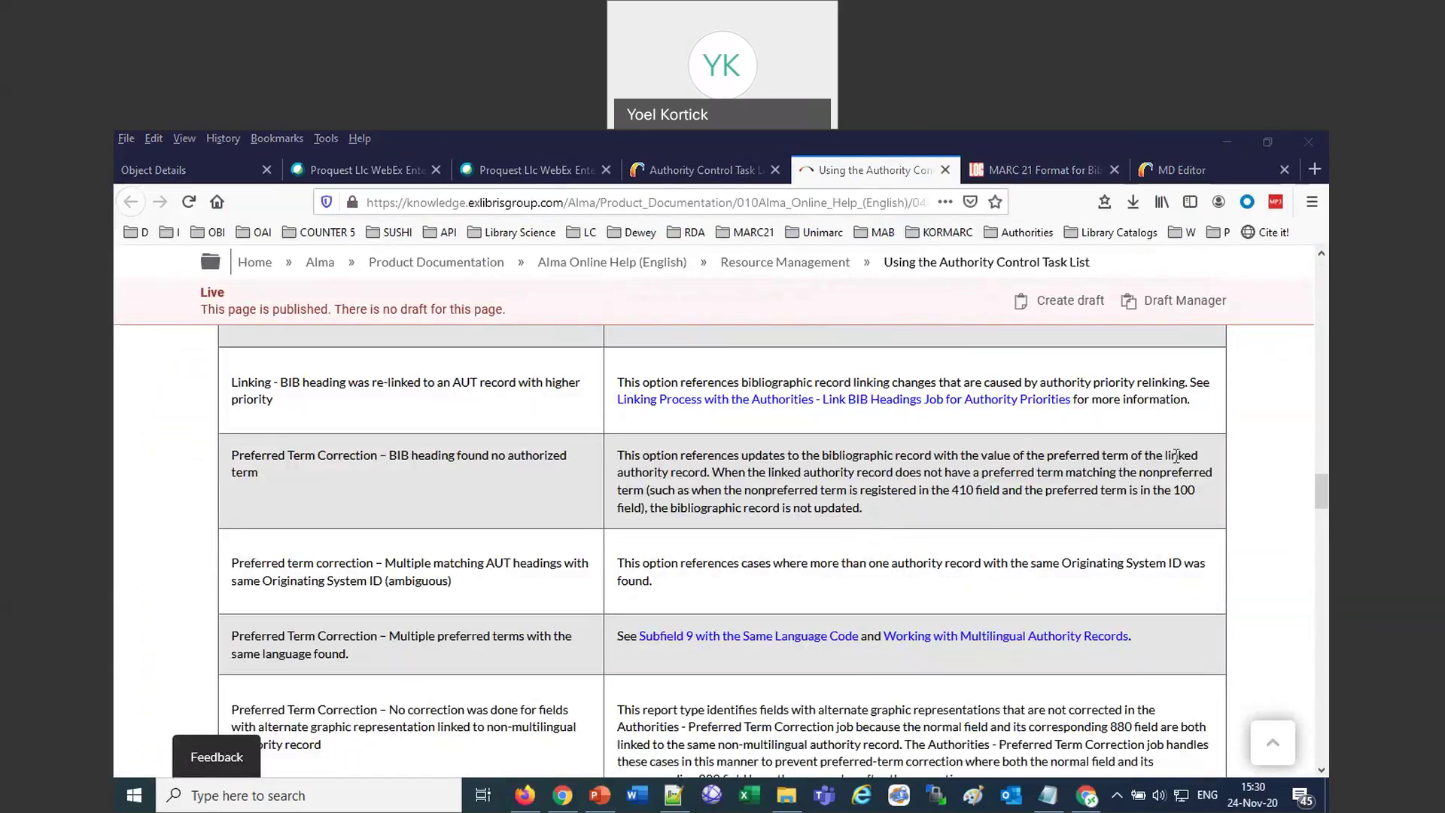
{"action": "left_click", "coordinate": [692, 470]}
{"action": "left_click_drag", "start_coordinate": [958, 489], "coordinate": [977, 489]}
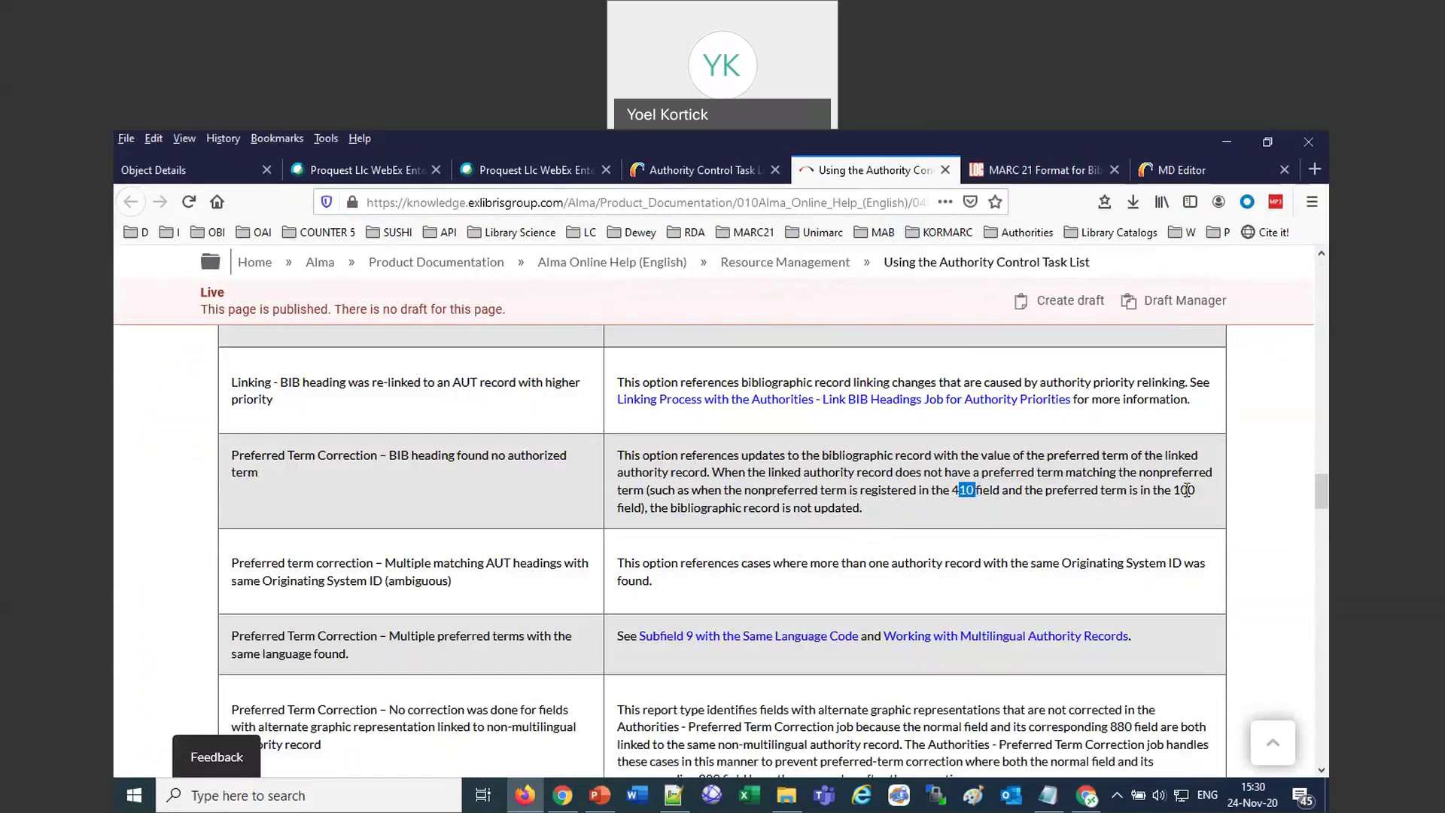
{"action": "left_click_drag", "start_coordinate": [1178, 490], "coordinate": [1195, 495]}
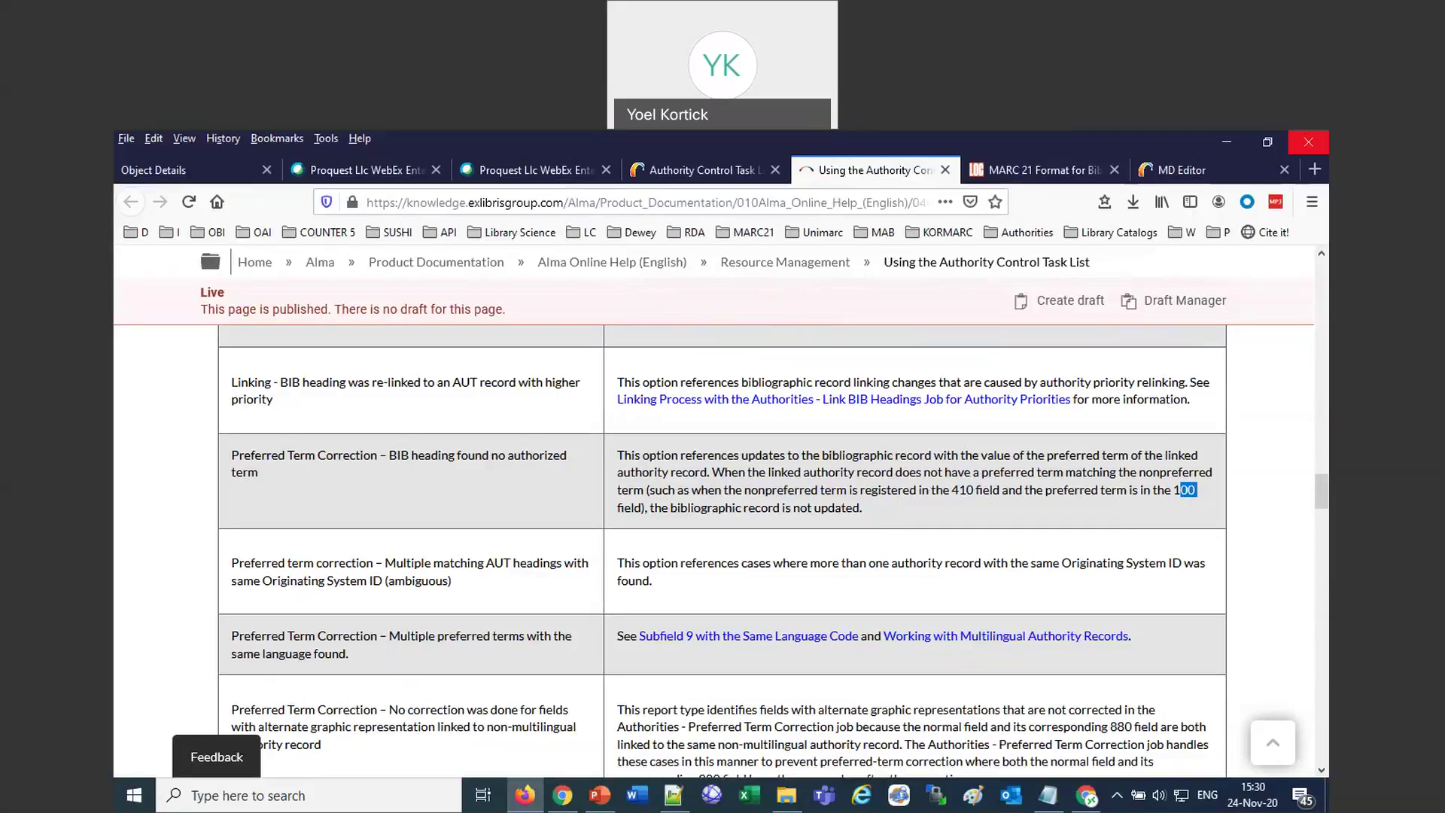
Filter the Otago Authority Control Task List by report type "Preferred Term Correction - BIB heading found no authorized term".
{"action": "left_click", "coordinate": [664, 173]}
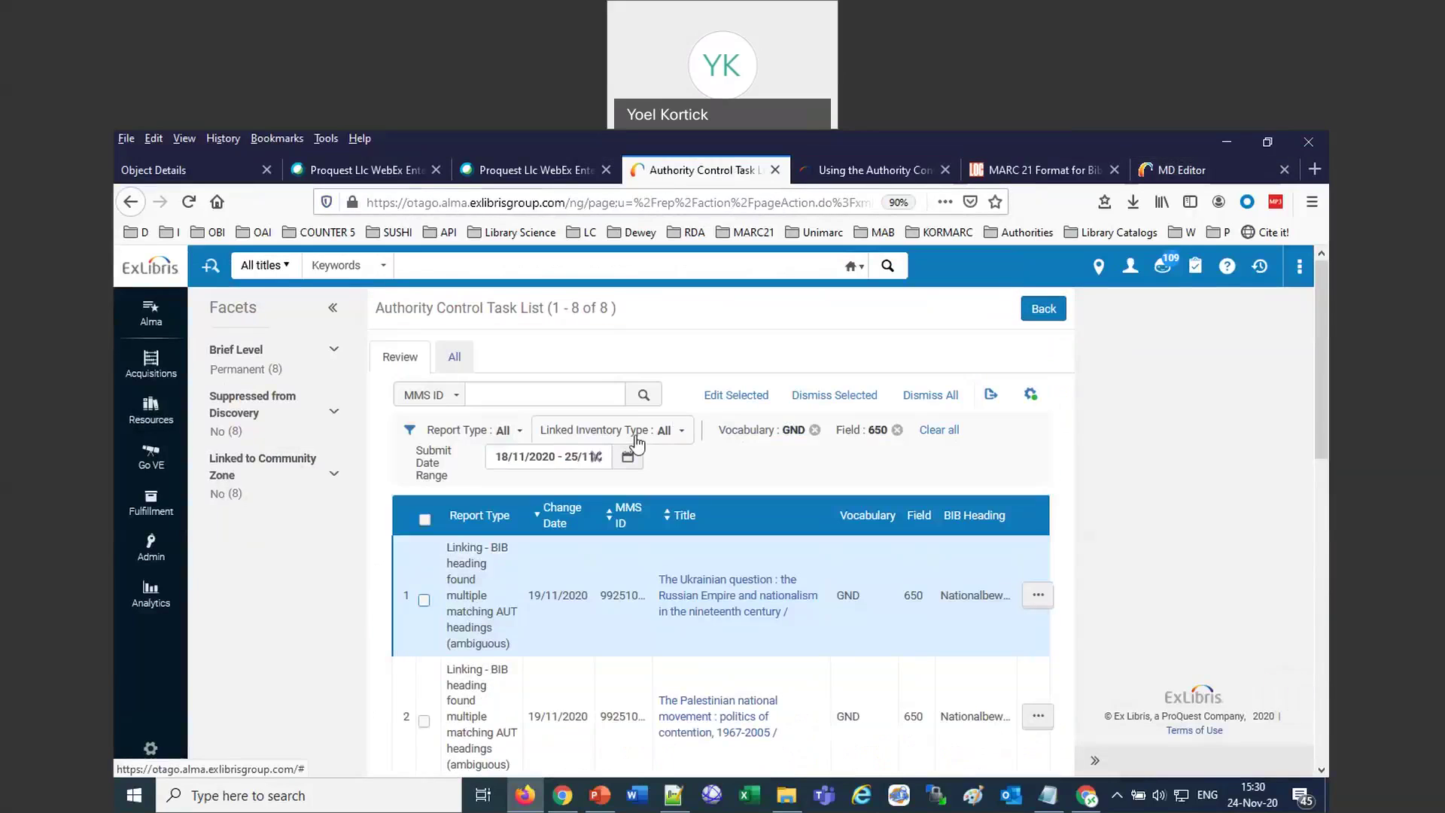
{"action": "left_click", "coordinate": [519, 431]}
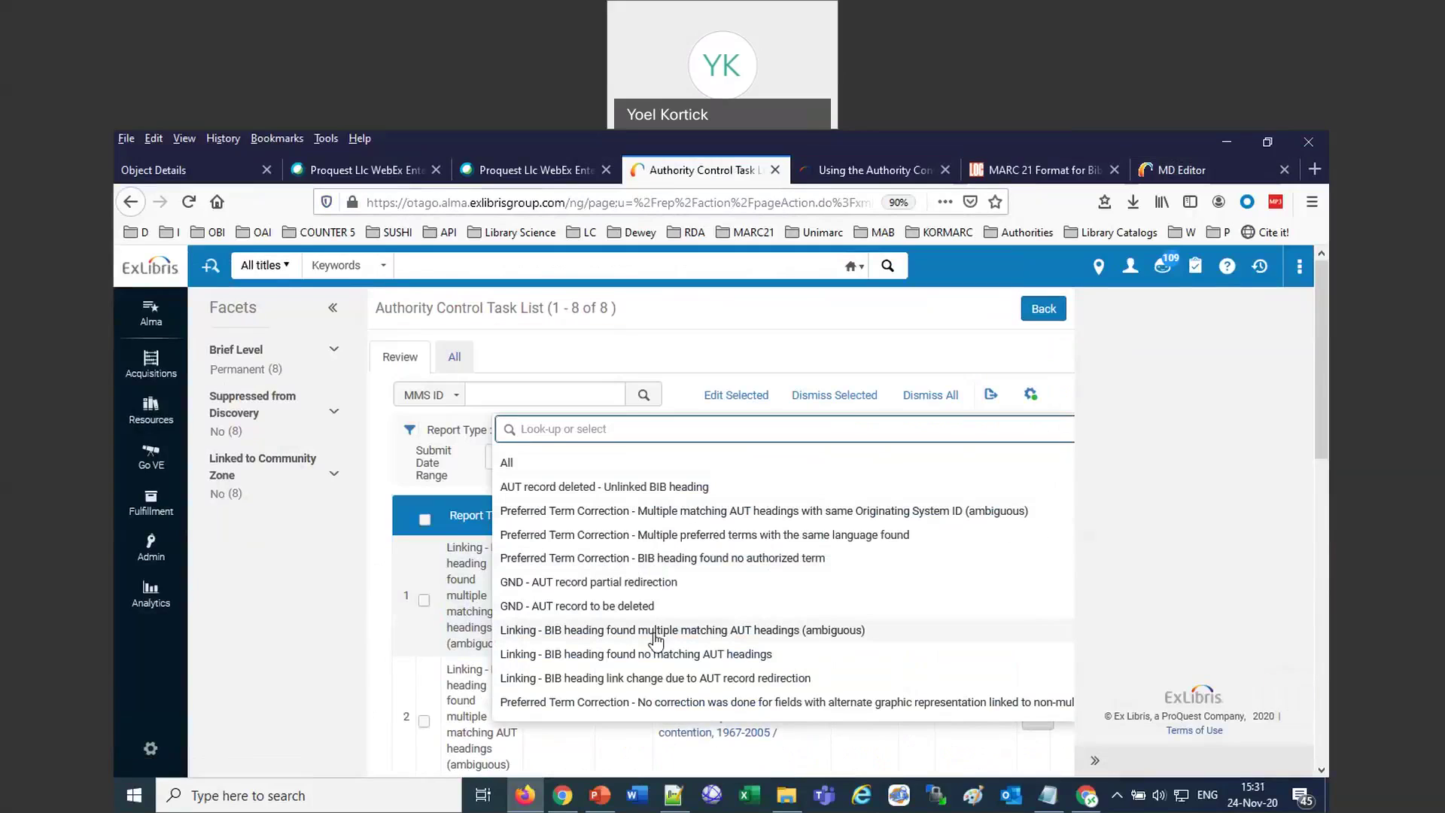
{"action": "left_click", "coordinate": [671, 559]}
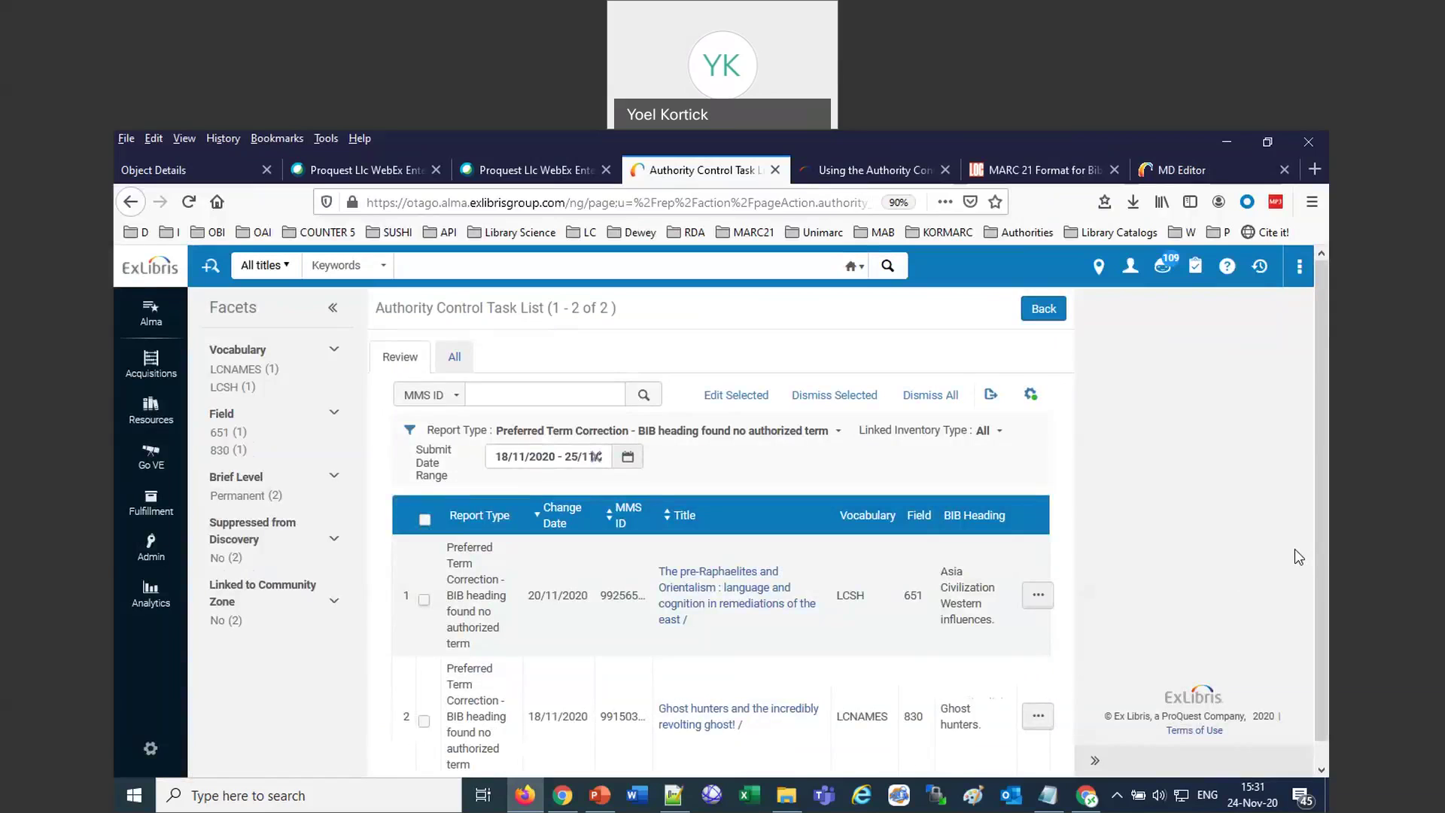
{"action": "scroll", "coordinate": [887, 662], "scroll_direction": "down", "scroll_amount": 1}
{"action": "scroll", "coordinate": [891, 667], "scroll_direction": "up", "scroll_amount": 1}
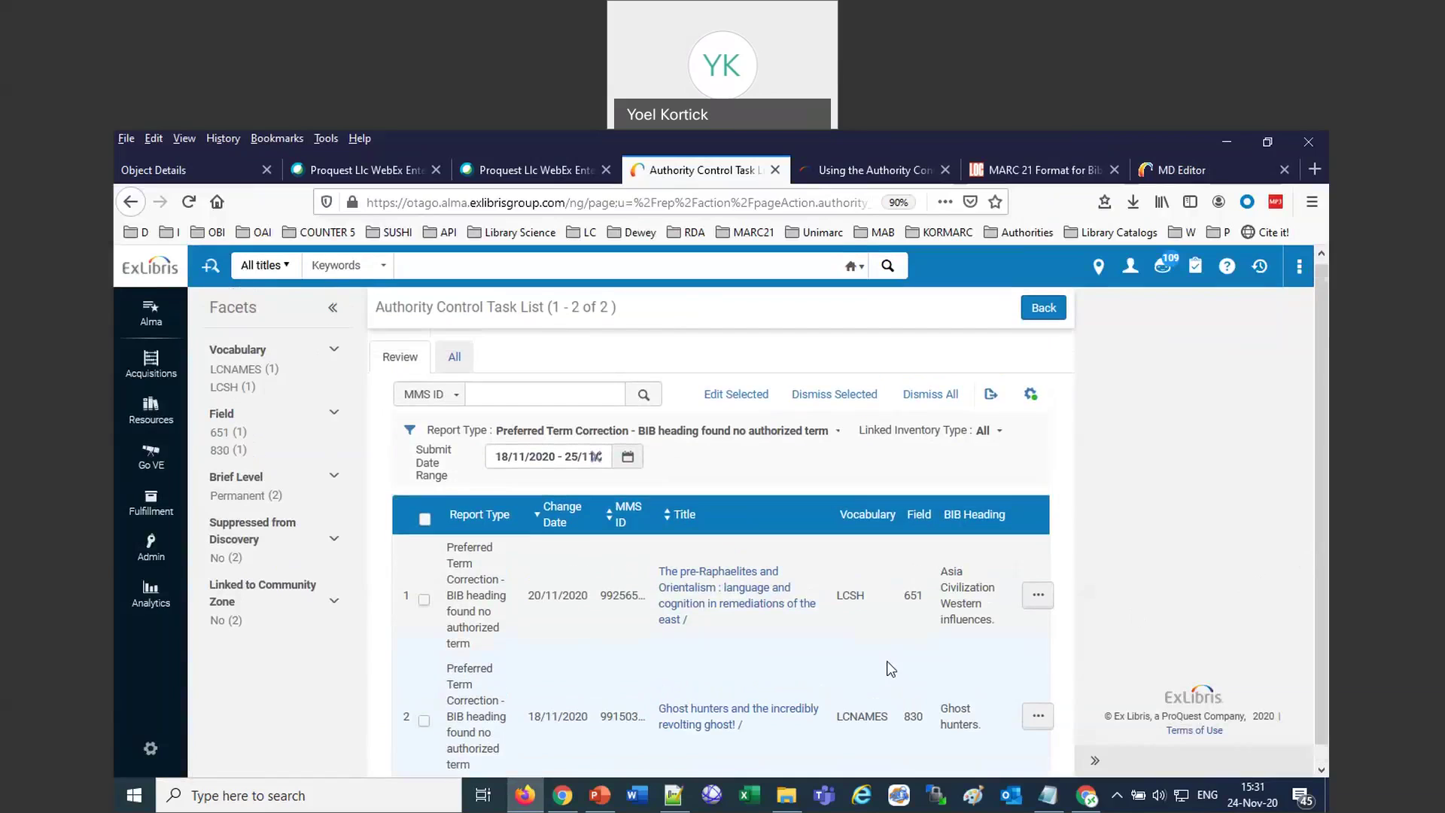
Set the task list's submit date range to Last 30 Days and look through the listed titles.
{"action": "left_click", "coordinate": [629, 459]}
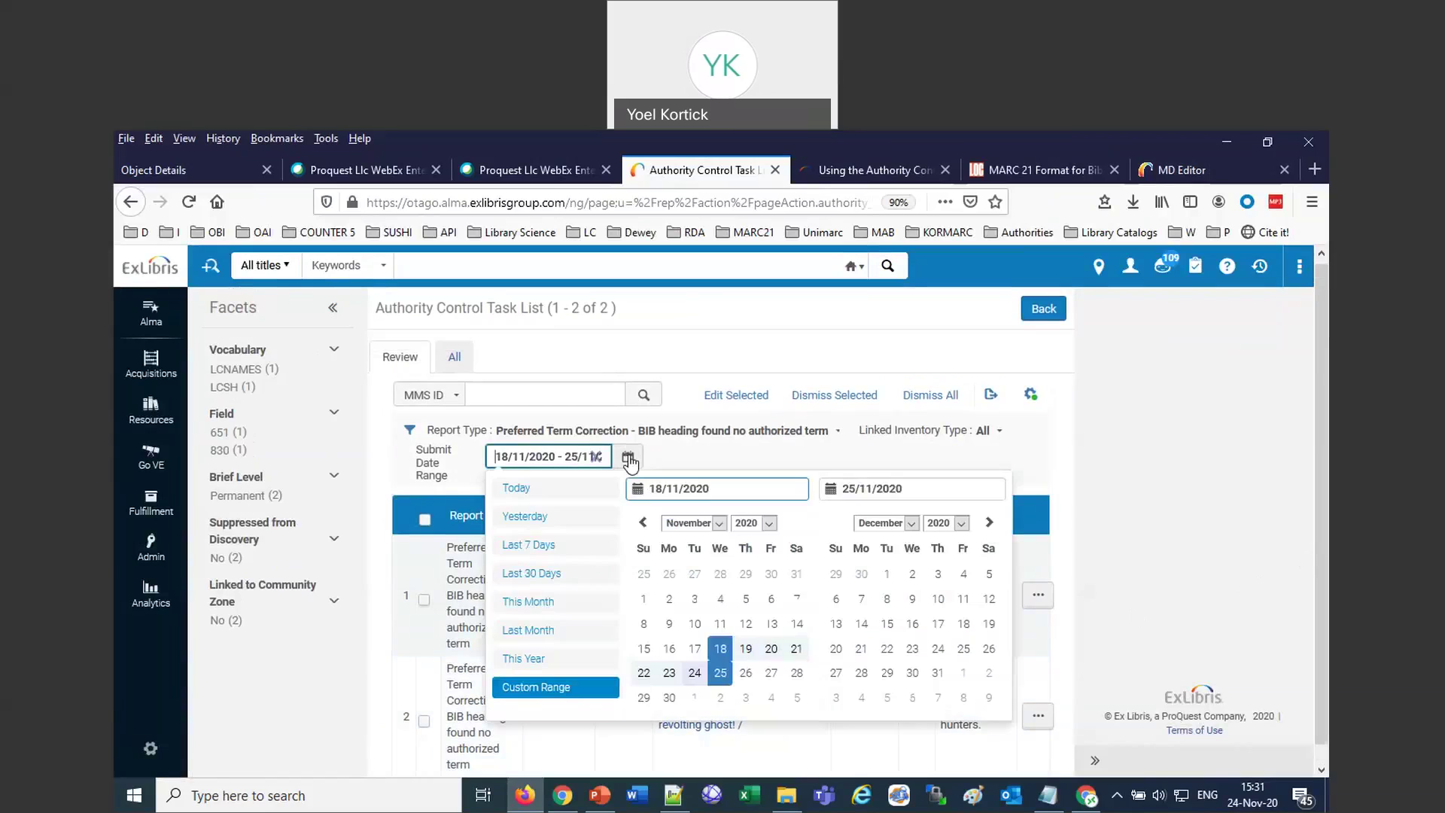
{"action": "left_click", "coordinate": [536, 578]}
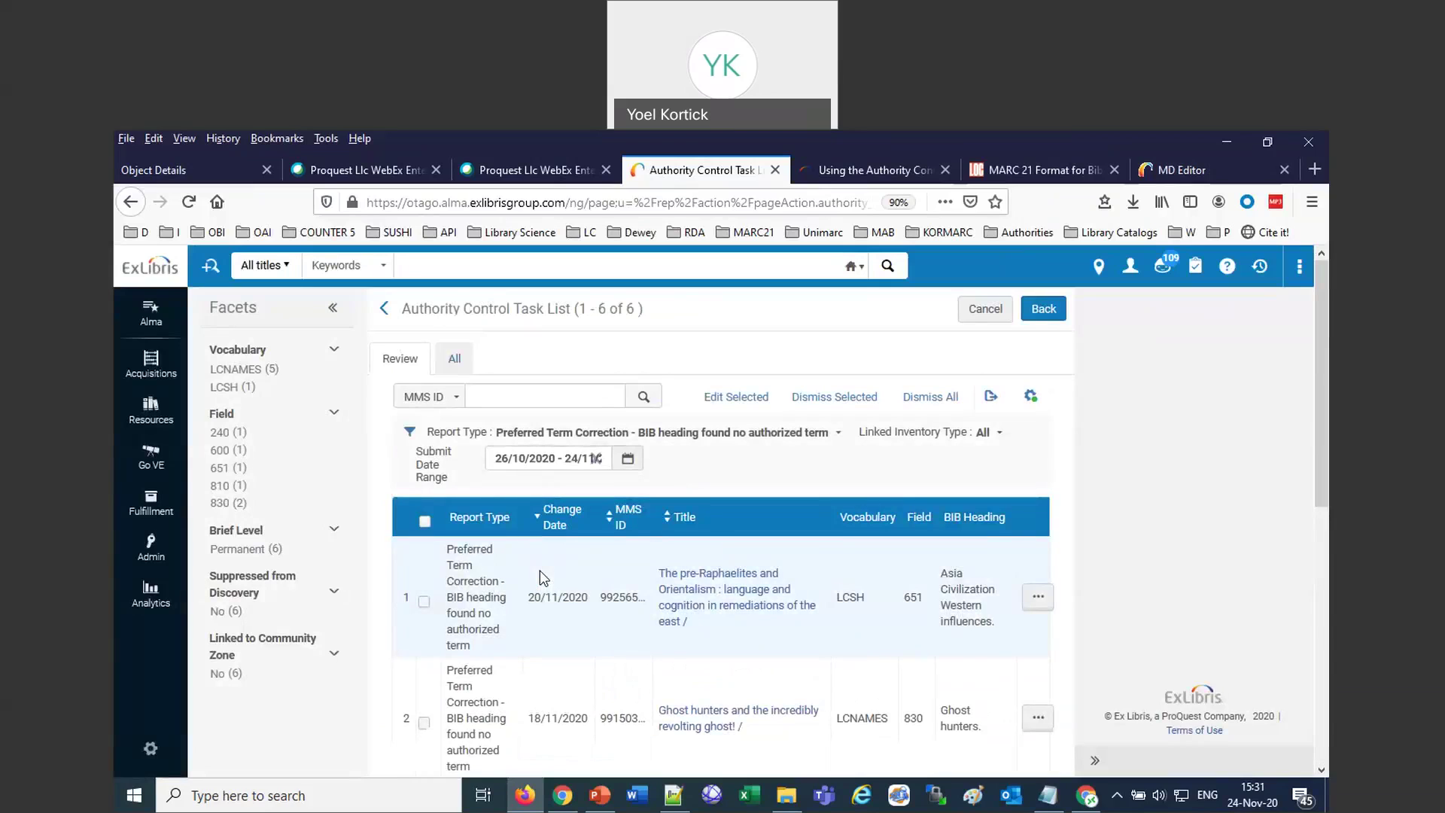
{"action": "scroll", "coordinate": [687, 595], "scroll_direction": "down", "scroll_amount": 3}
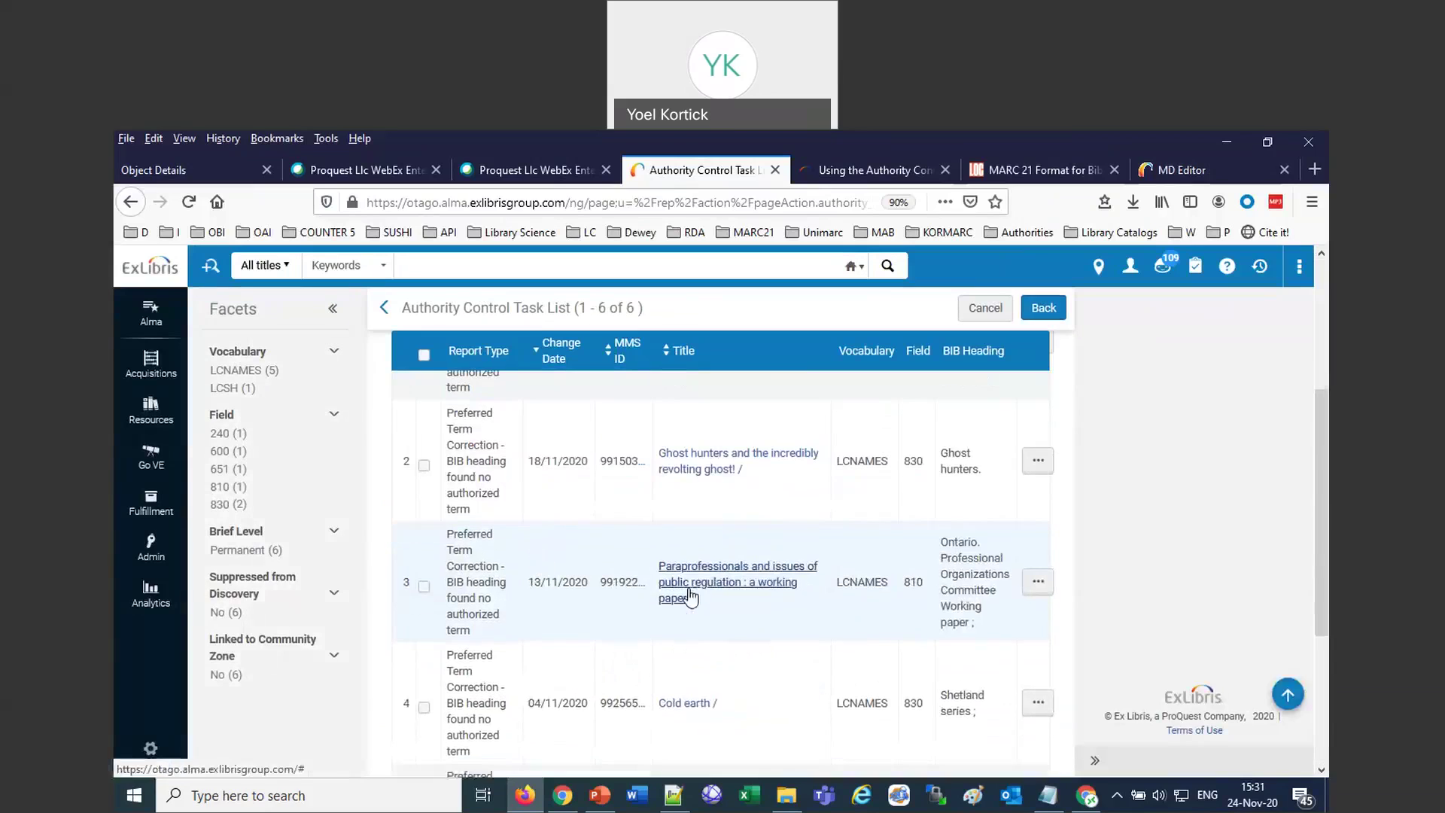
{"action": "scroll", "coordinate": [692, 596], "scroll_direction": "down", "scroll_amount": 2}
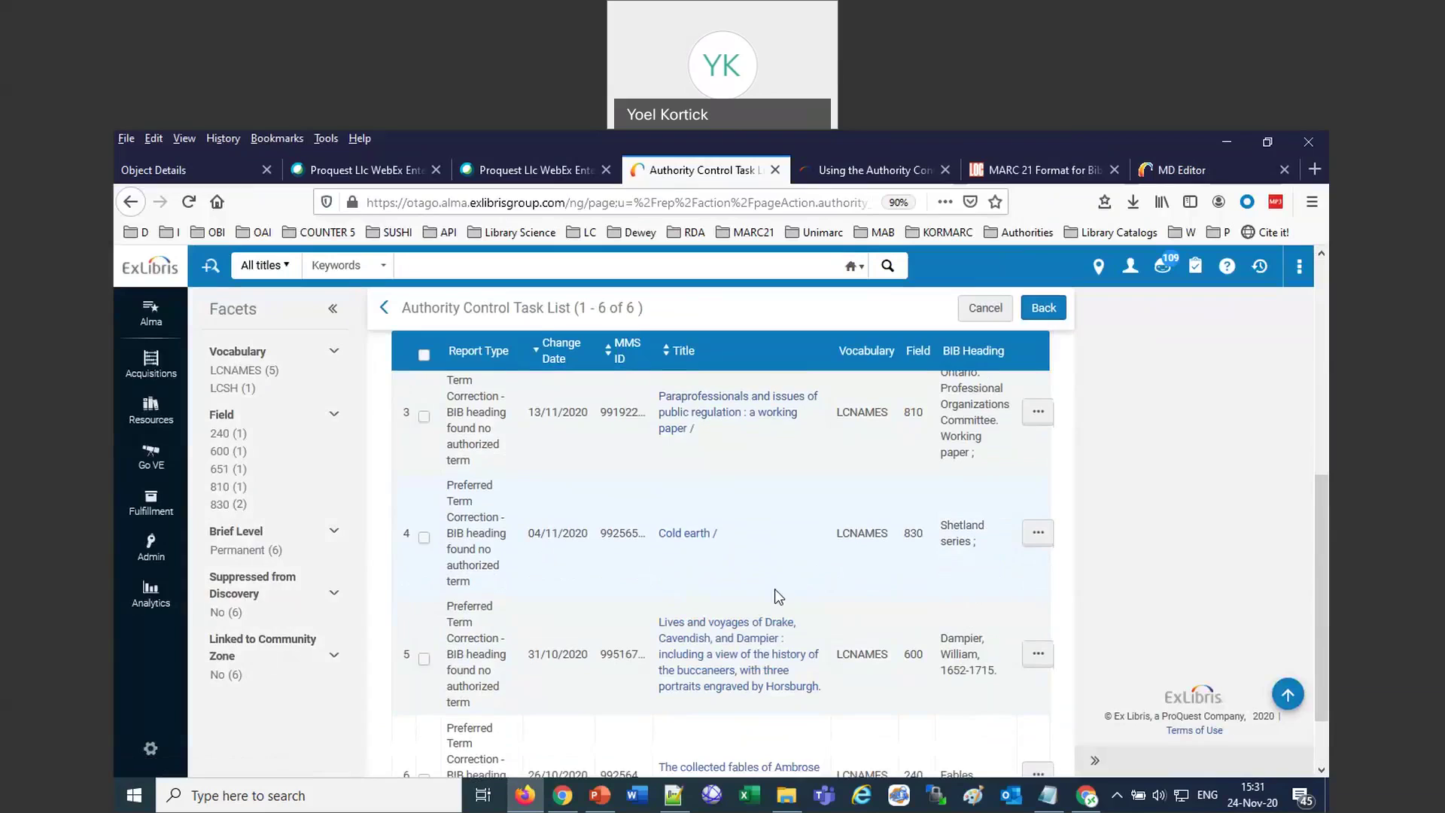
Open the "Cold earth" record for editing and view the authority record linked to its 830 field.
{"action": "left_click", "coordinate": [1038, 536]}
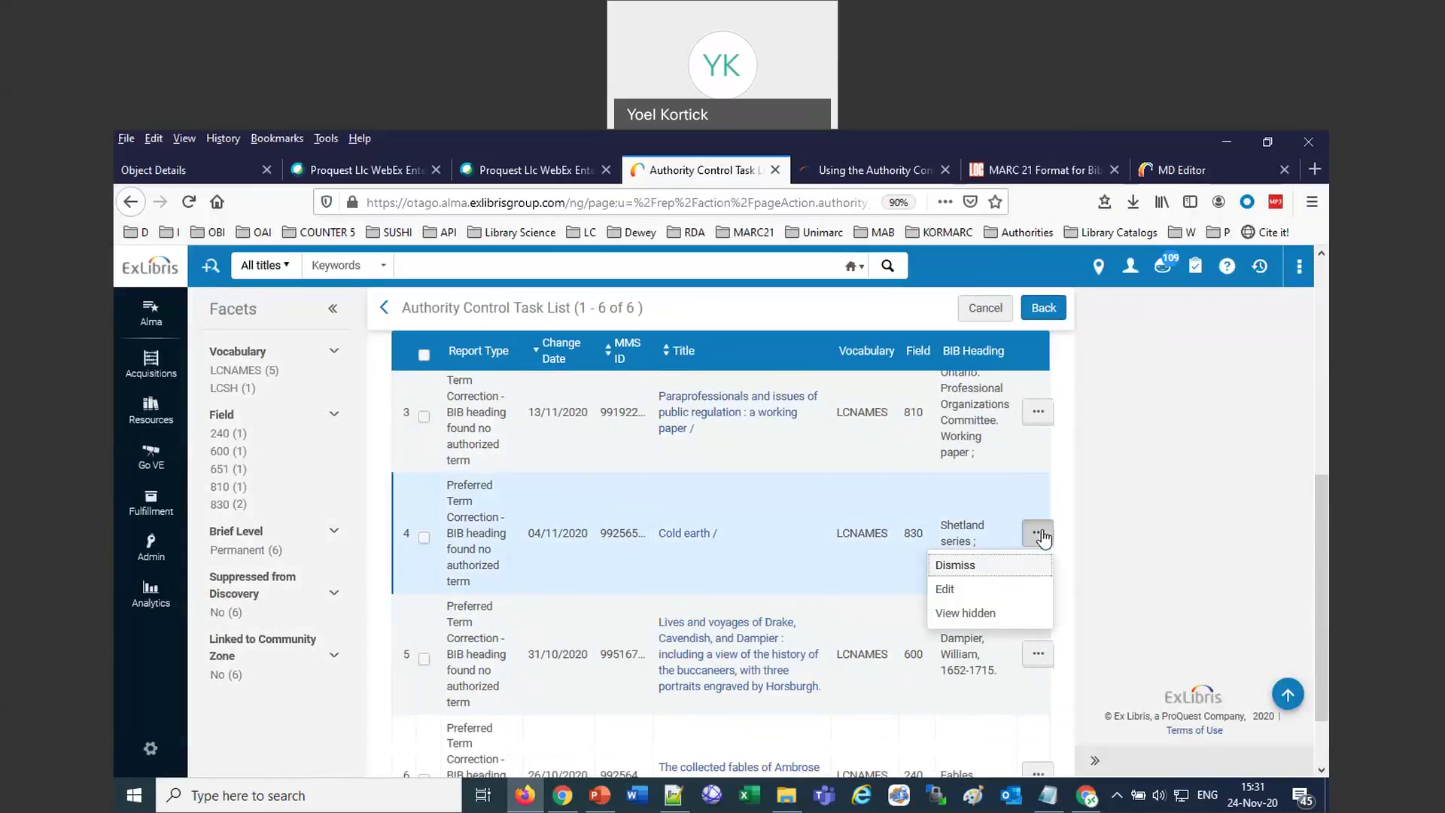
{"action": "left_click", "coordinate": [948, 590]}
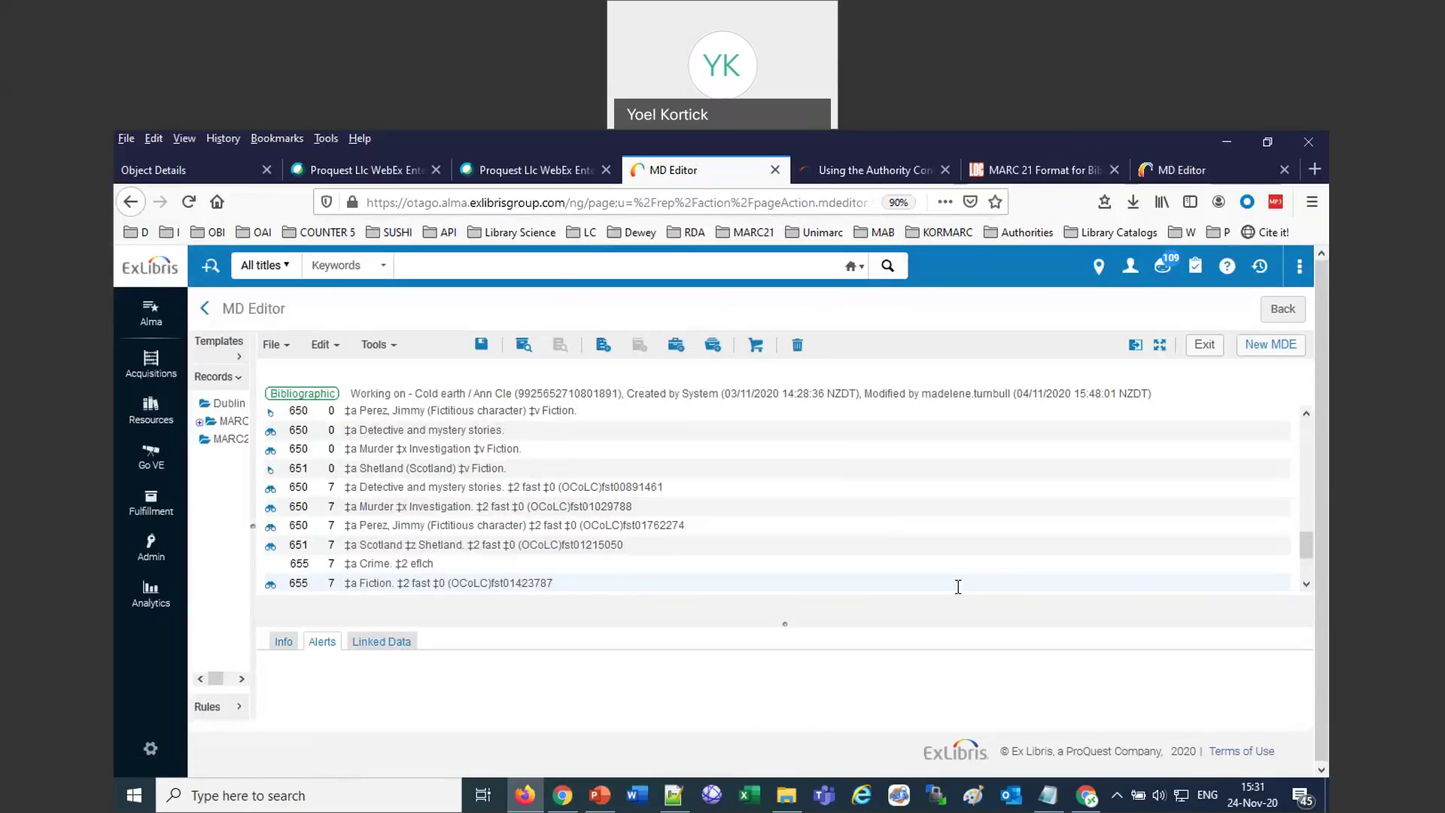
{"action": "scroll", "coordinate": [736, 549], "scroll_direction": "down", "scroll_amount": 2}
{"action": "left_click", "coordinate": [737, 551]}
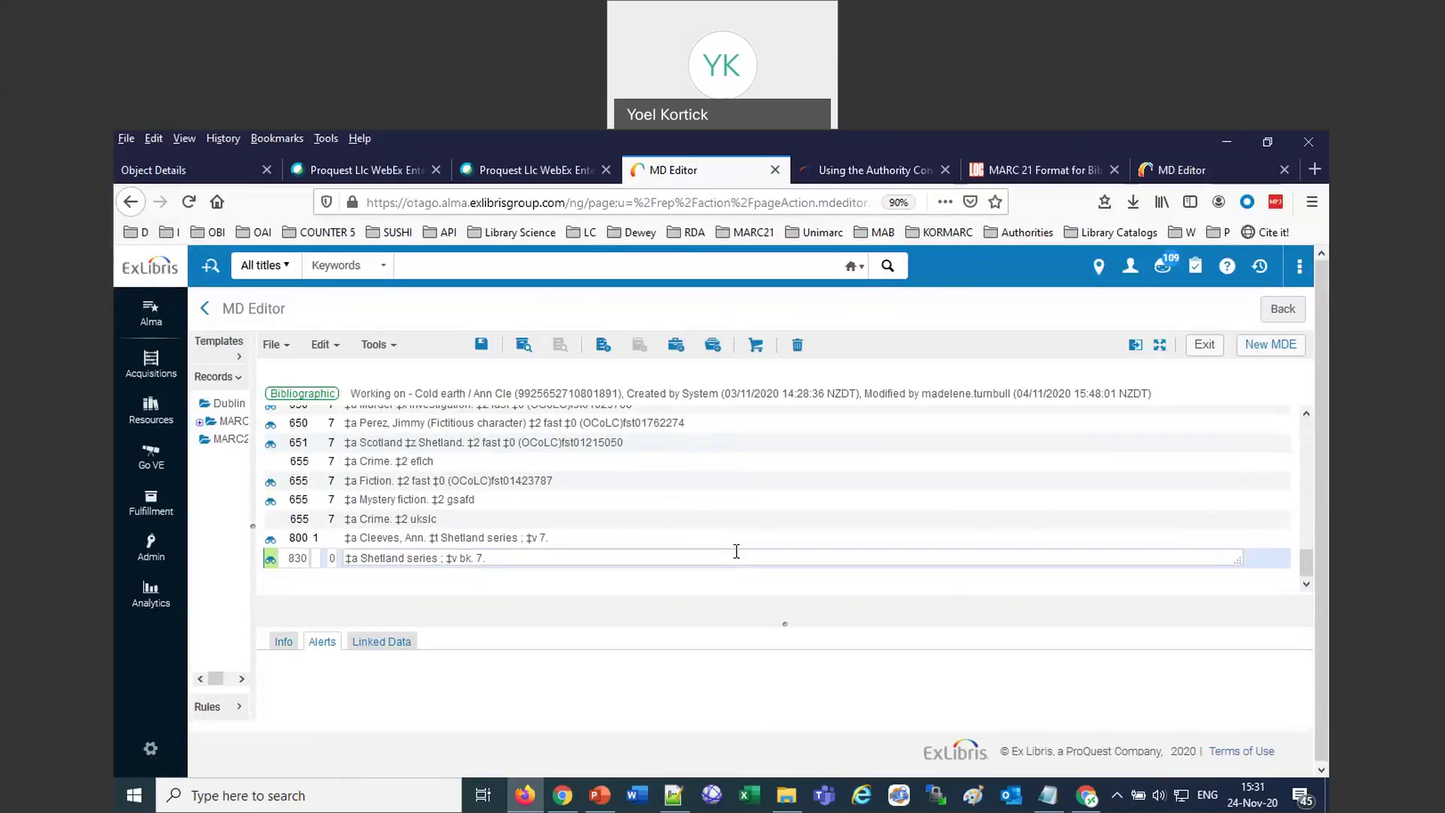
{"action": "left_click", "coordinate": [270, 558]}
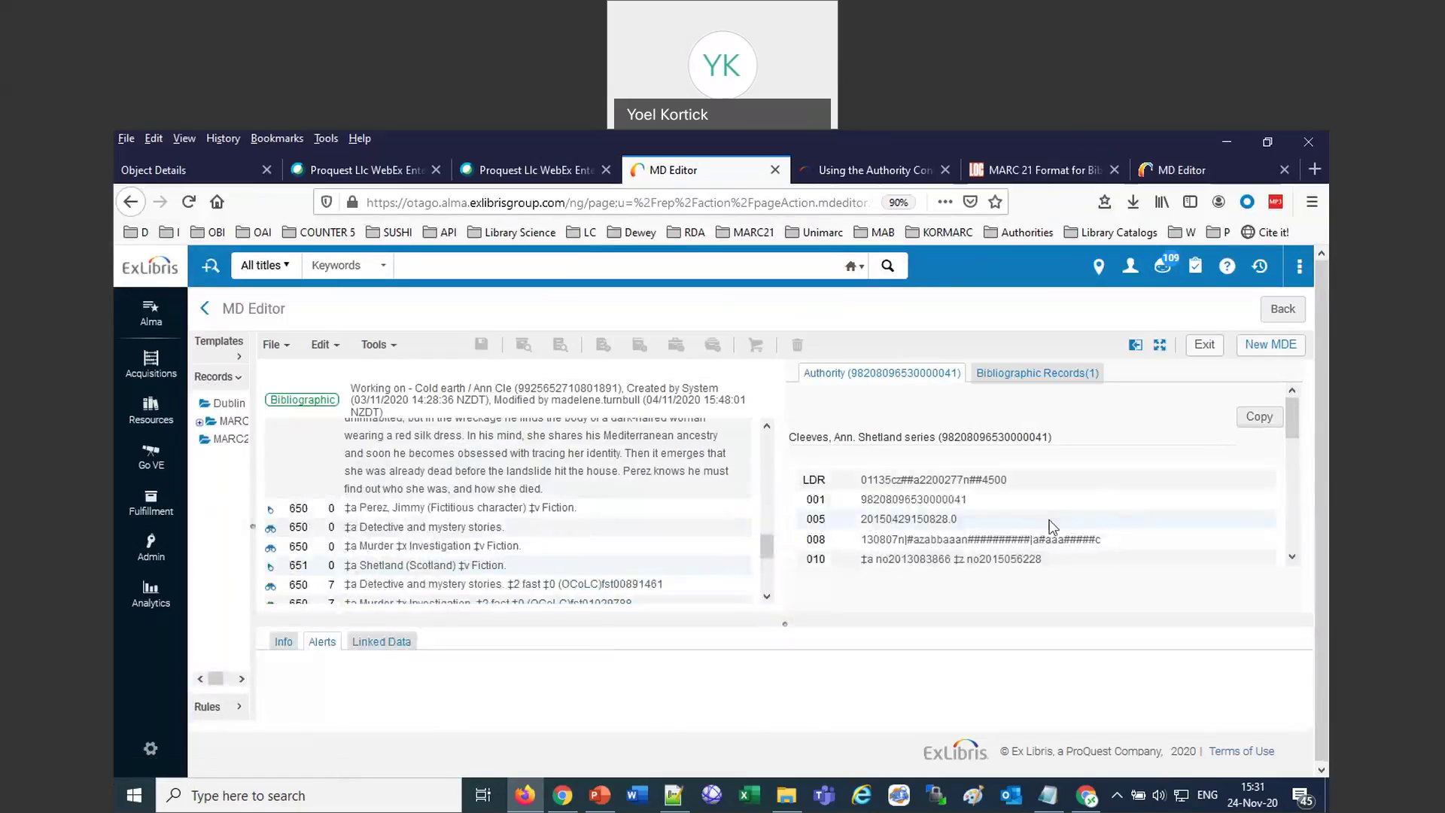
Compare the 830 heading "Shetland series" with the 100 and 430 fields of the linked authority record.
{"action": "scroll", "coordinate": [1052, 534], "scroll_direction": "down", "scroll_amount": 3}
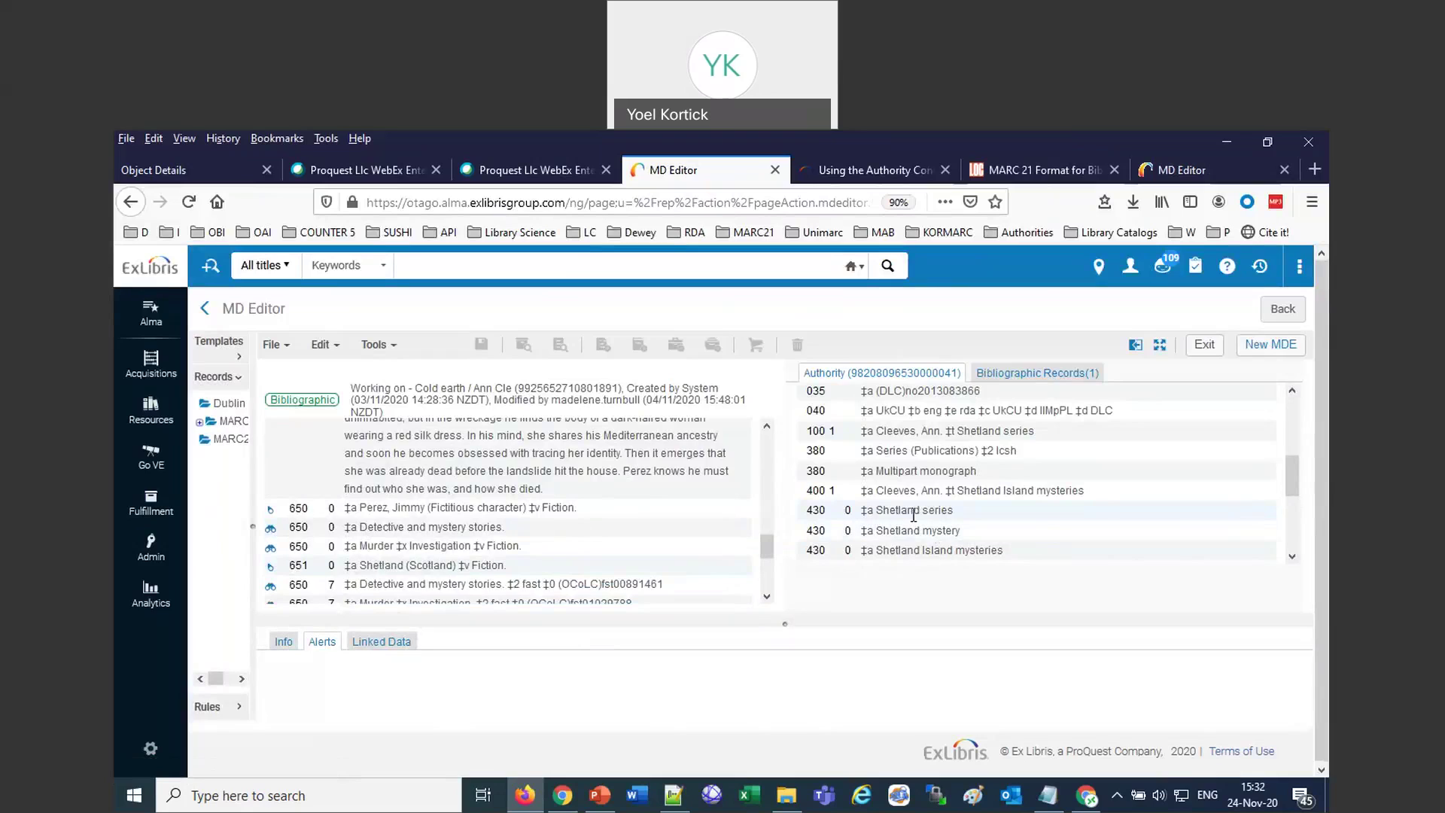
{"action": "scroll", "coordinate": [391, 542], "scroll_direction": "down", "scroll_amount": 5}
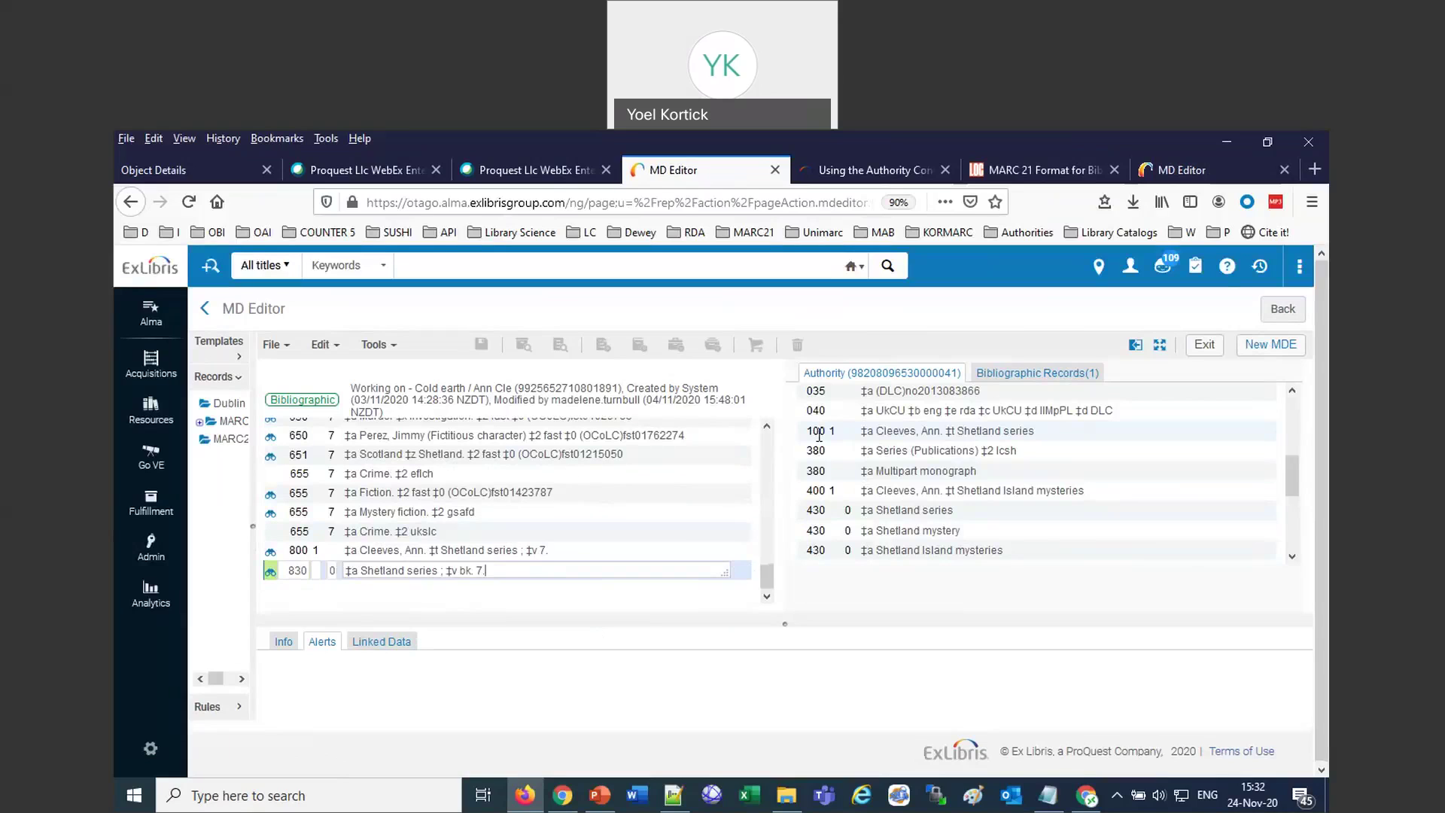
{"action": "left_click_drag", "start_coordinate": [813, 549], "coordinate": [827, 548]}
{"action": "left_click_drag", "start_coordinate": [812, 430], "coordinate": [826, 431]}
{"action": "left_click_drag", "start_coordinate": [527, 572], "coordinate": [318, 563]}
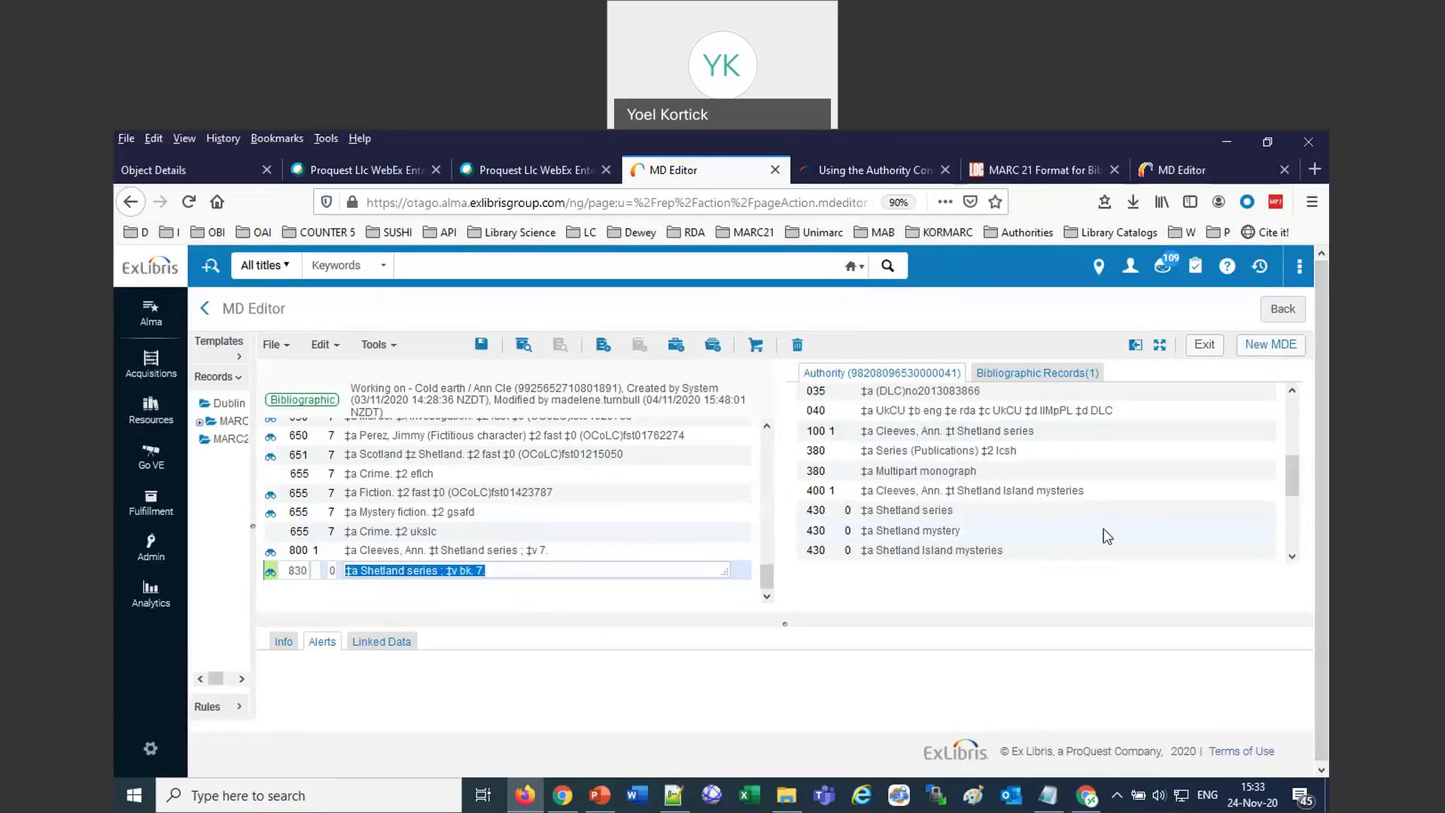
{"action": "scroll", "coordinate": [1098, 519], "scroll_direction": "up", "scroll_amount": 3}
{"action": "scroll", "coordinate": [1103, 529], "scroll_direction": "down", "scroll_amount": 2}
{"action": "scroll", "coordinate": [1107, 532], "scroll_direction": "down", "scroll_amount": 1}
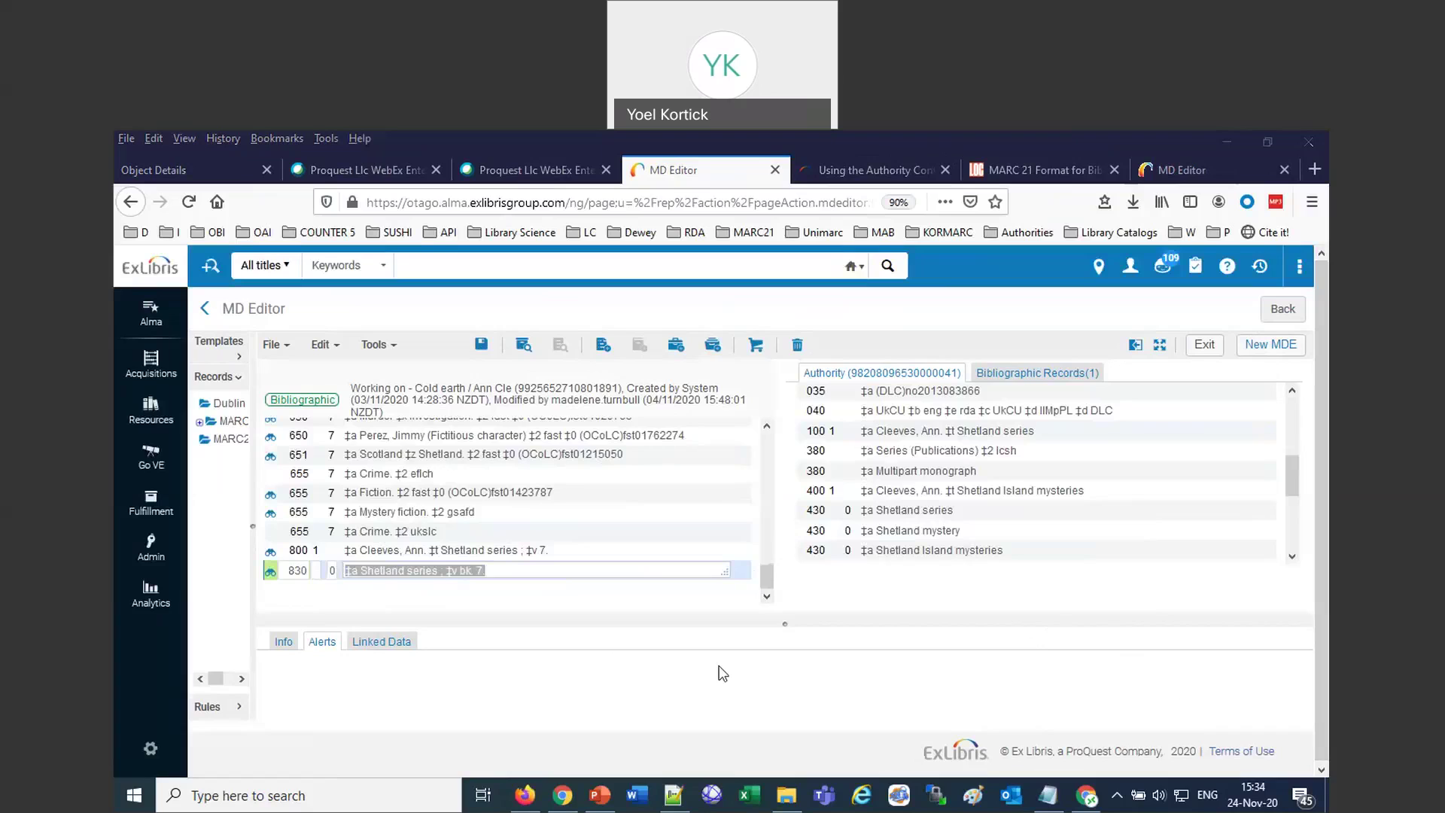
{"action": "left_click", "coordinate": [693, 703]}
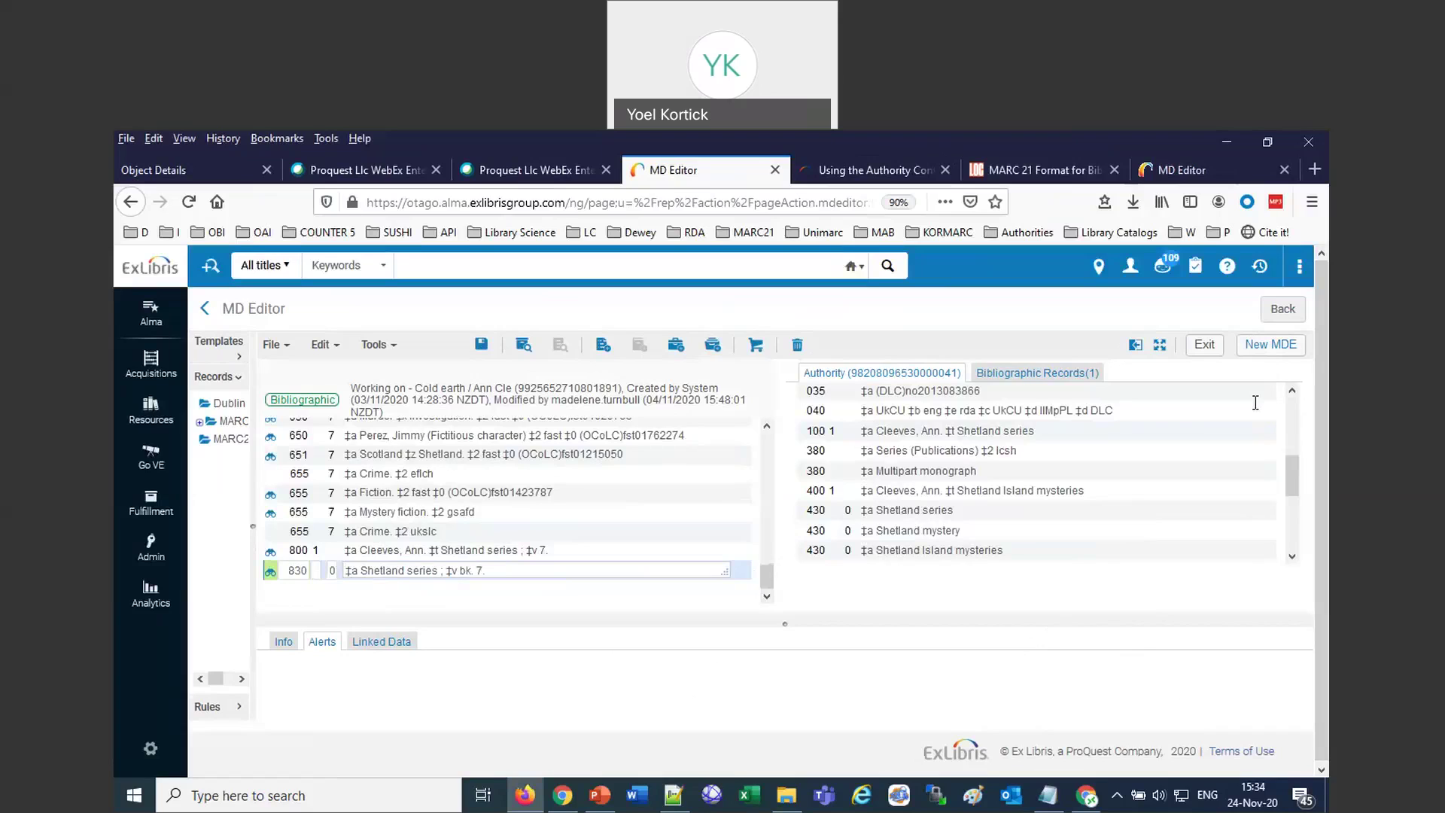
Return to the task list, open "Ghost hunters and the incredibly revolting ghost!" for editing, and view the authority linked to its 830 field.
{"action": "left_click", "coordinate": [1282, 311]}
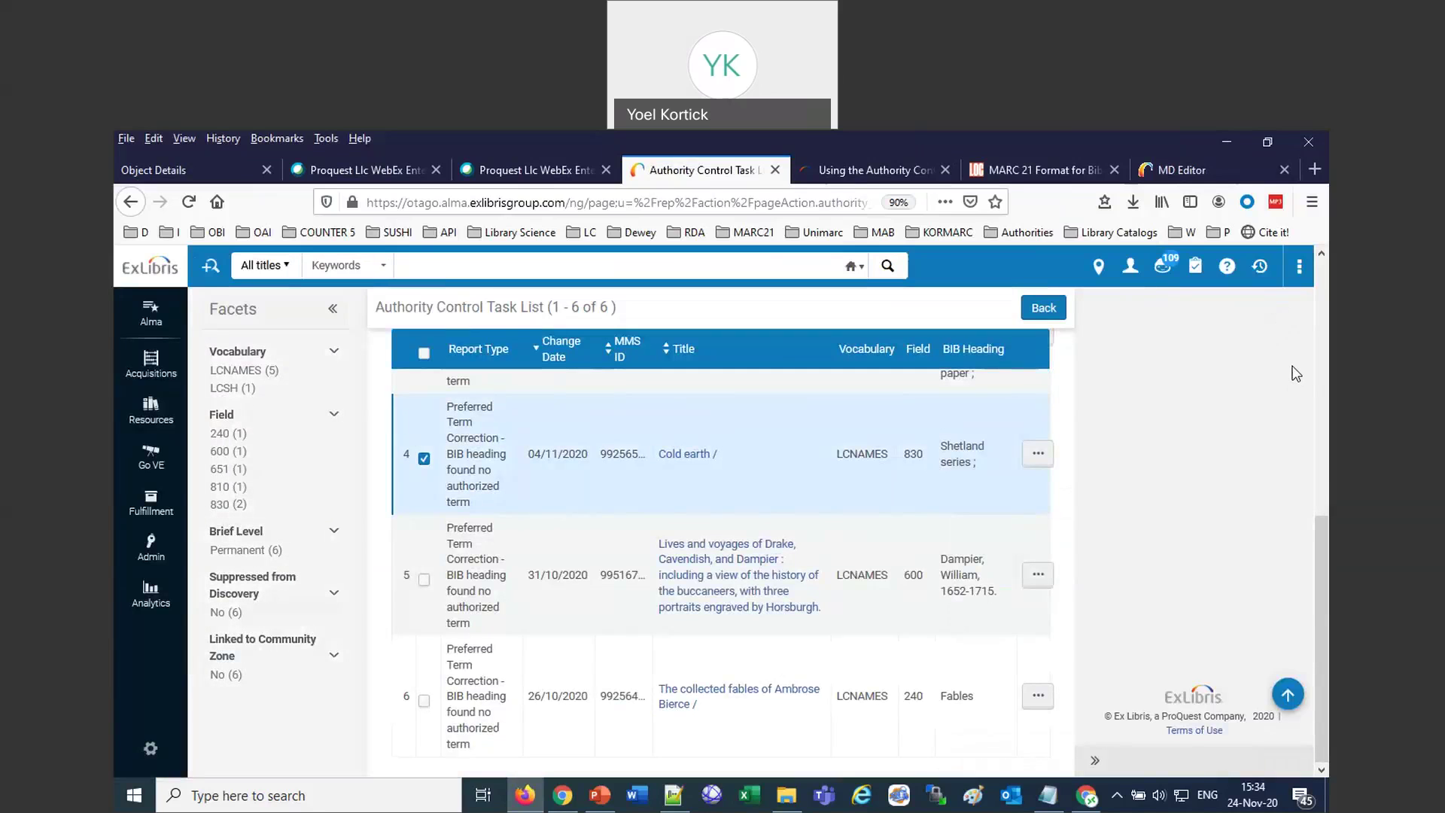
{"action": "scroll", "coordinate": [998, 481], "scroll_direction": "up", "scroll_amount": 5}
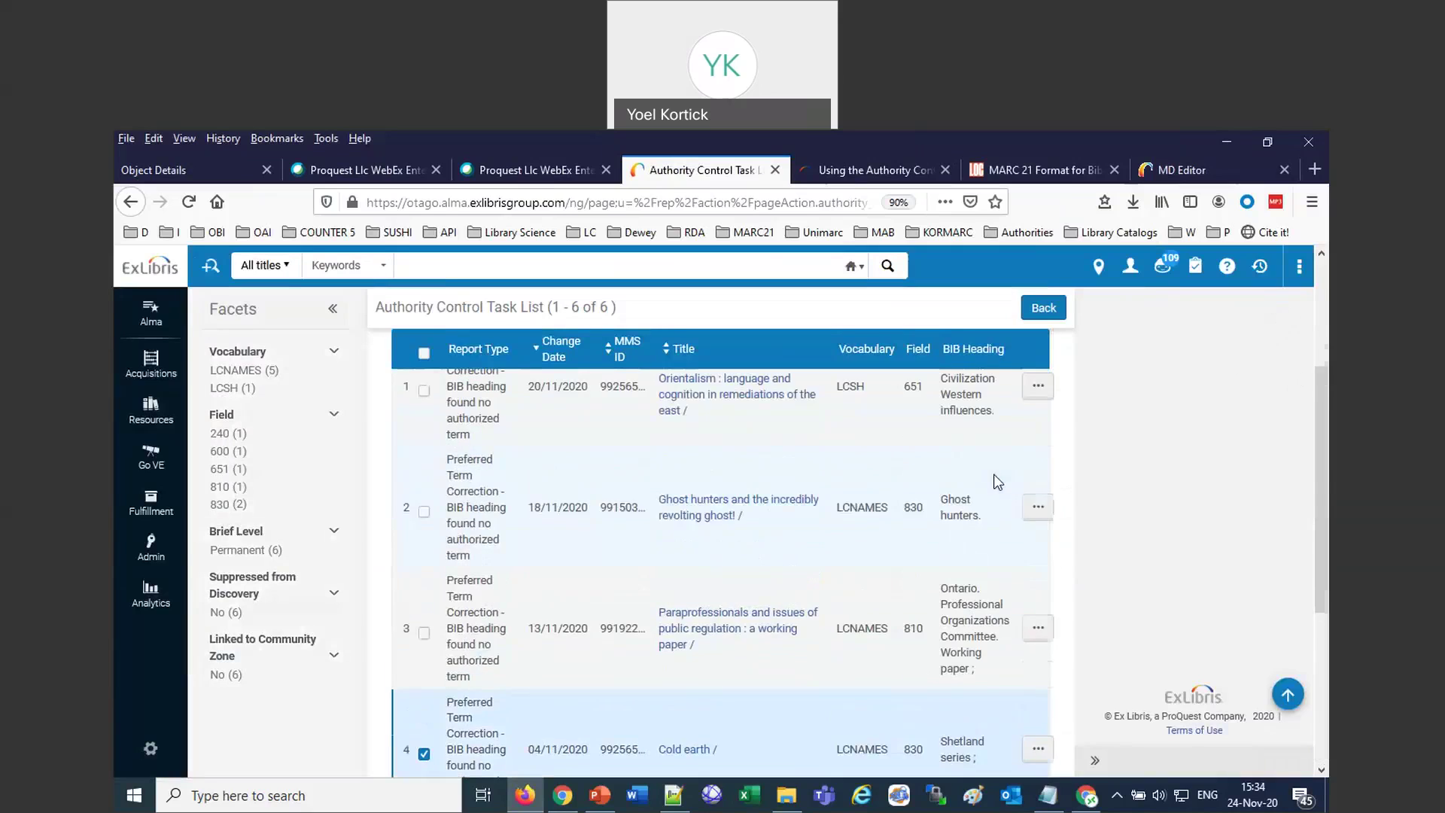
{"action": "left_click", "coordinate": [1038, 557]}
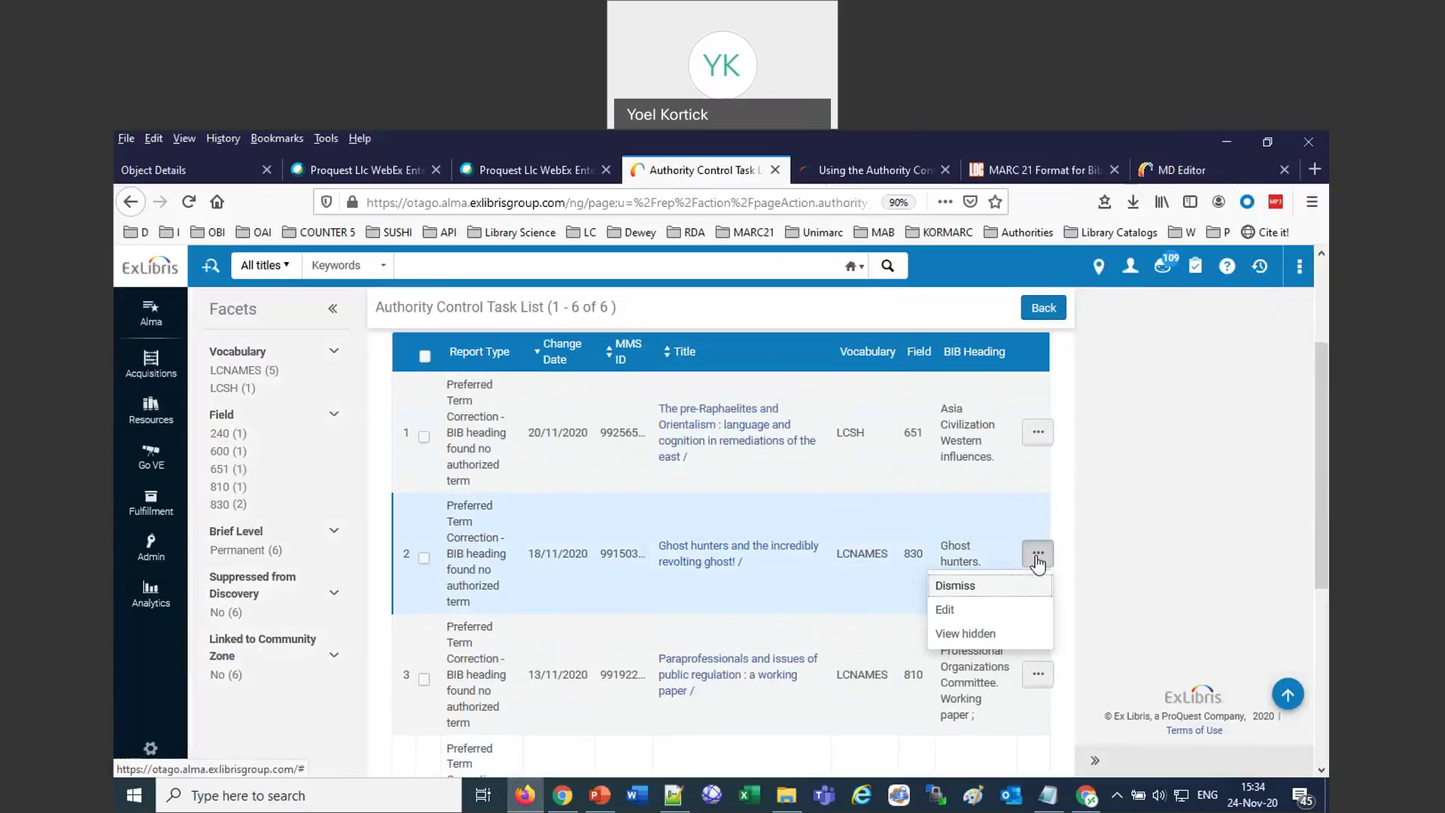
{"action": "left_click", "coordinate": [948, 611]}
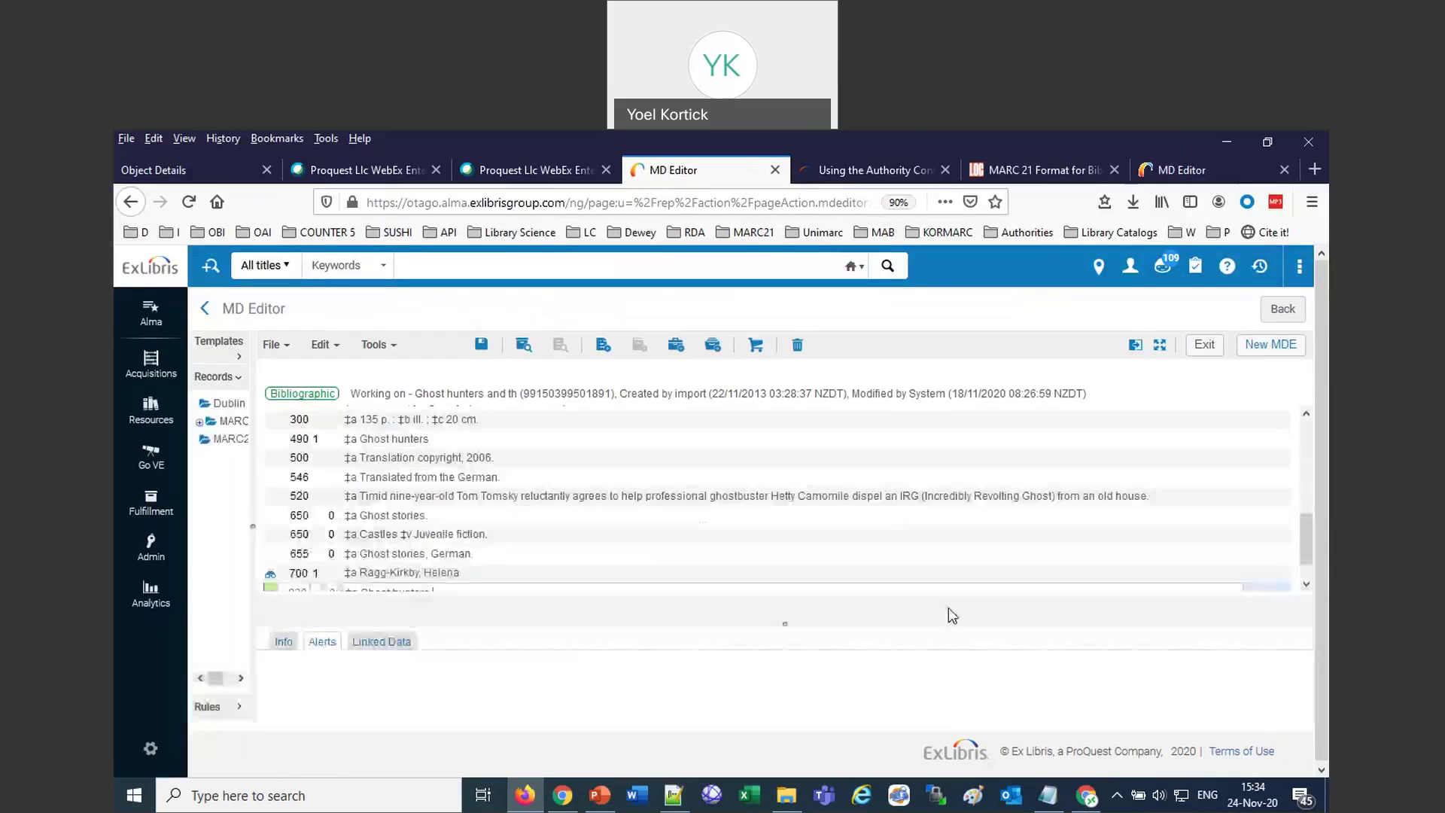
{"action": "scroll", "coordinate": [741, 497], "scroll_direction": "down", "scroll_amount": 1}
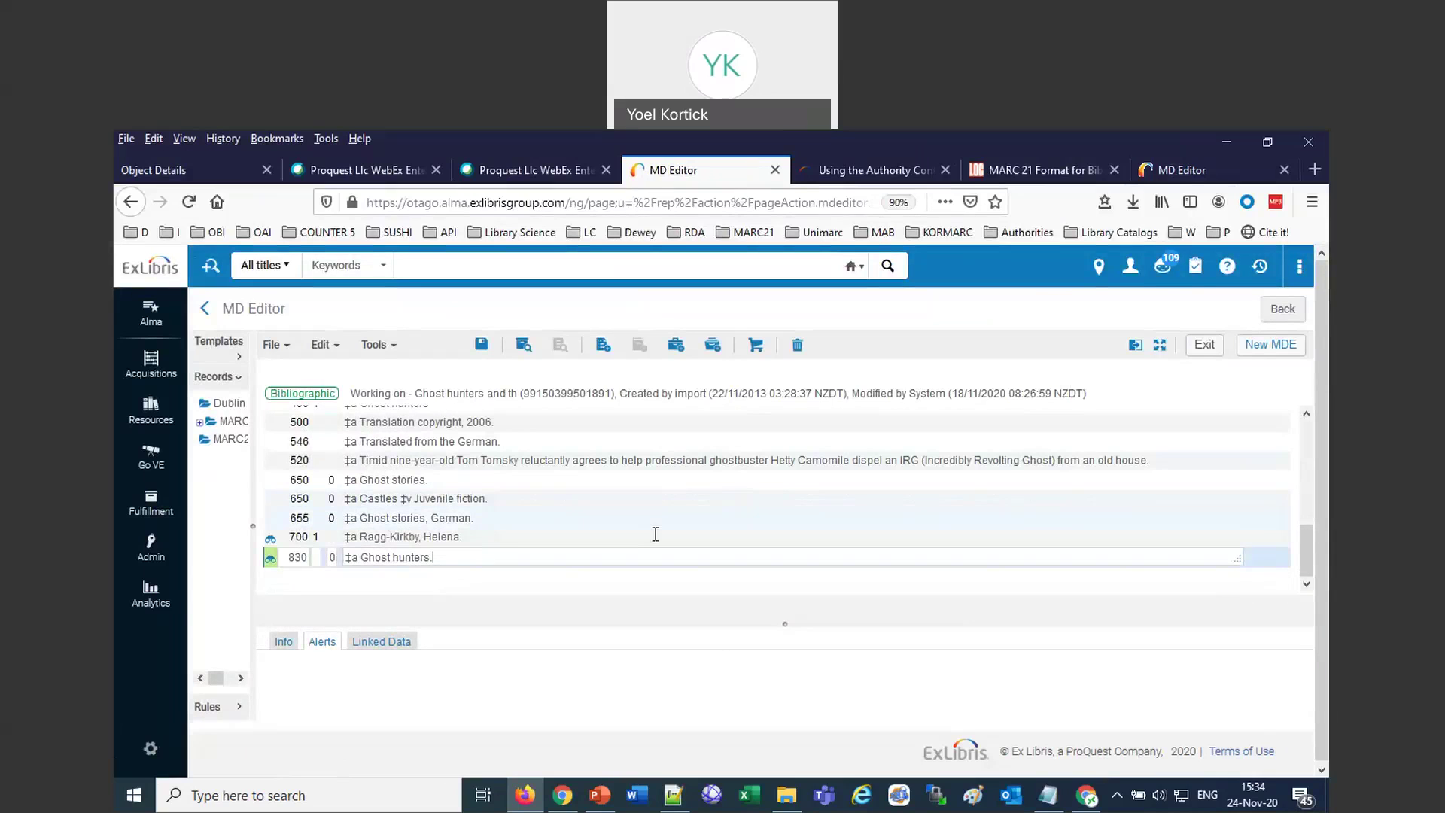
{"action": "left_click", "coordinate": [271, 558]}
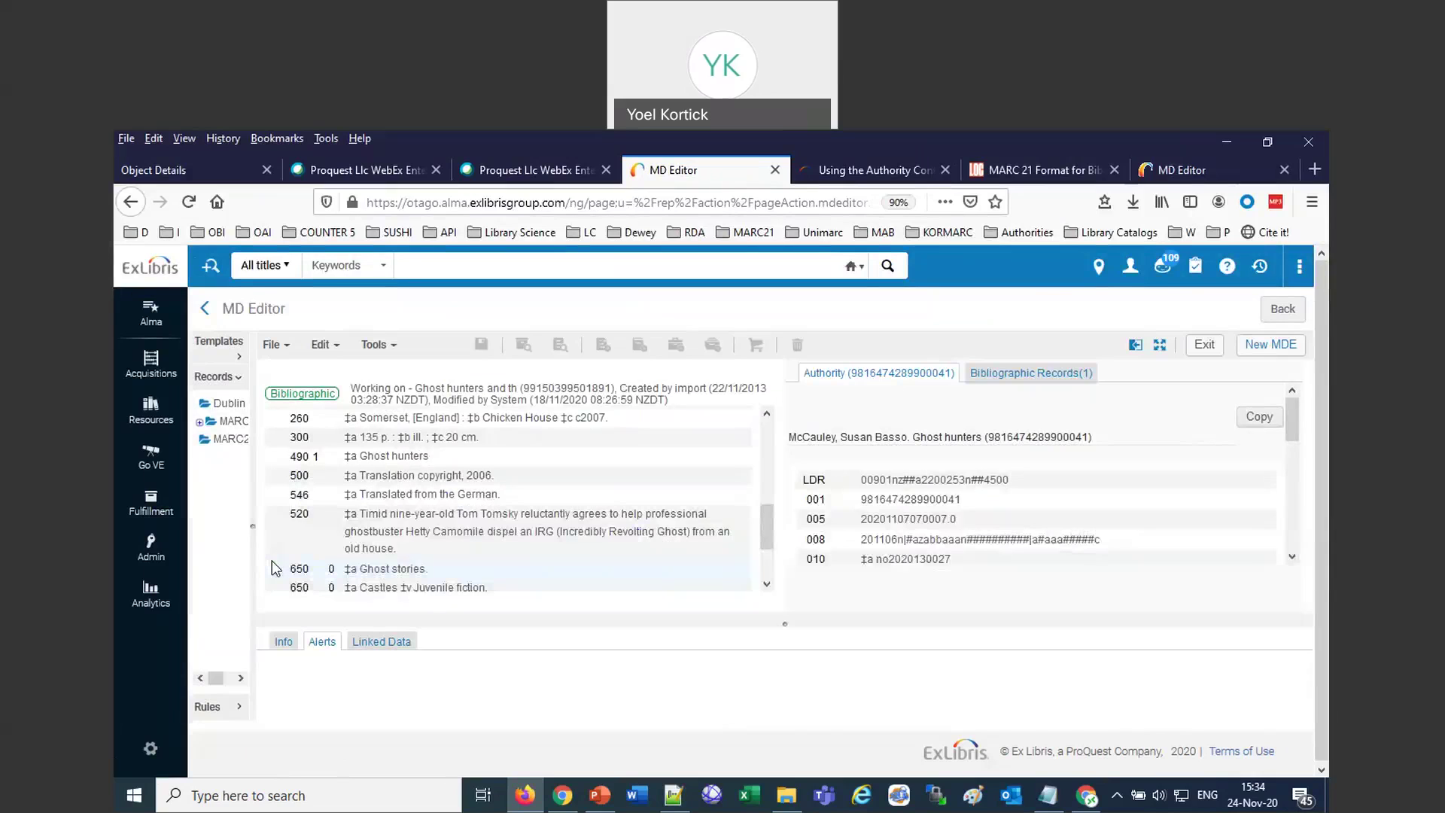
Compare the bibliographic record's 830 heading "Ghost hunters" and its 100 author with the 100 and 430 fields of the linked authority.
{"action": "scroll", "coordinate": [421, 557], "scroll_direction": "down", "scroll_amount": 1}
{"action": "scroll", "coordinate": [435, 557], "scroll_direction": "down", "scroll_amount": 2}
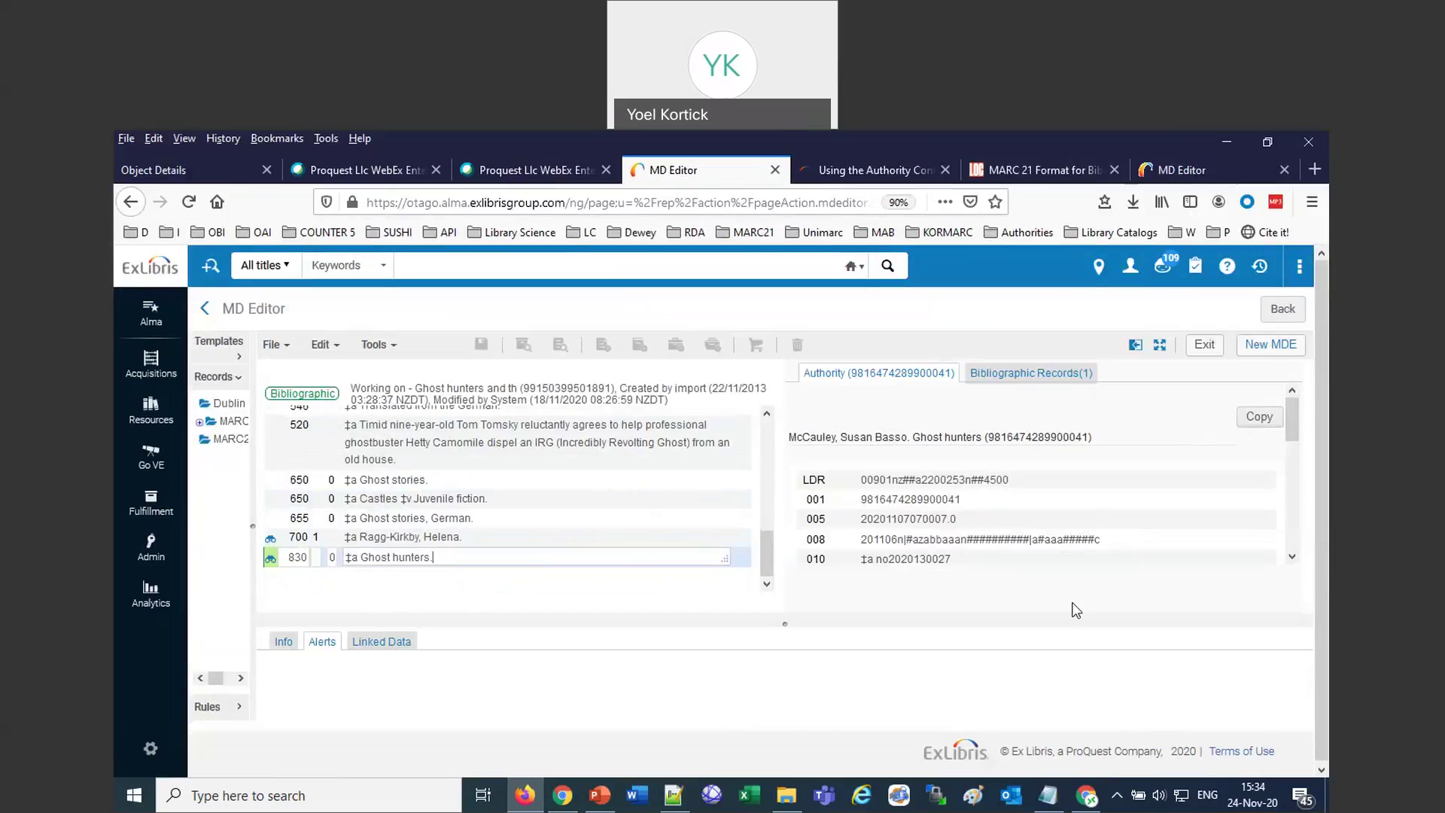
{"action": "scroll", "coordinate": [1037, 548], "scroll_direction": "down", "scroll_amount": 3}
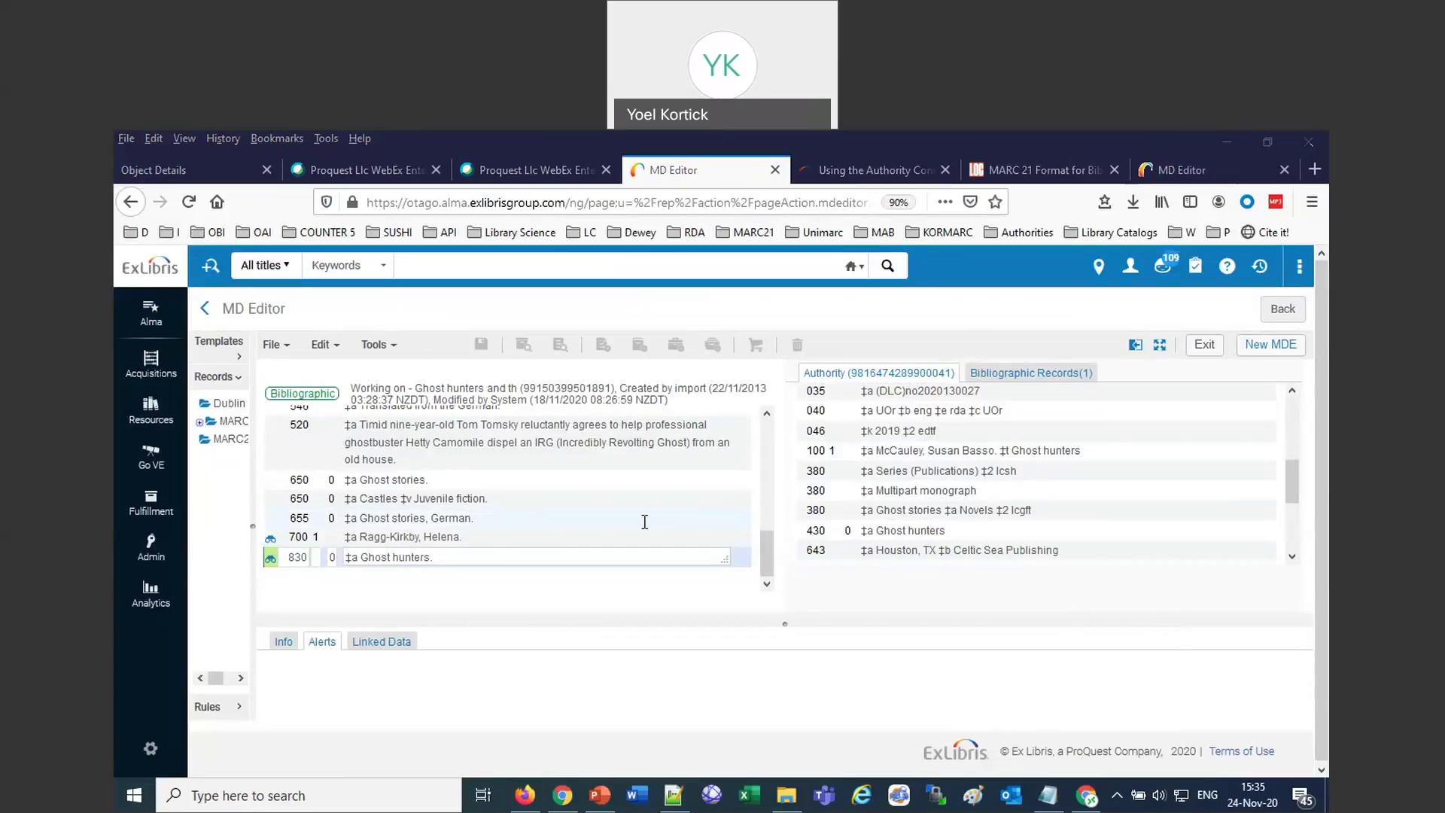
{"action": "scroll", "coordinate": [644, 522], "scroll_direction": "up", "scroll_amount": 3}
{"action": "scroll", "coordinate": [644, 522], "scroll_direction": "up", "scroll_amount": 3}
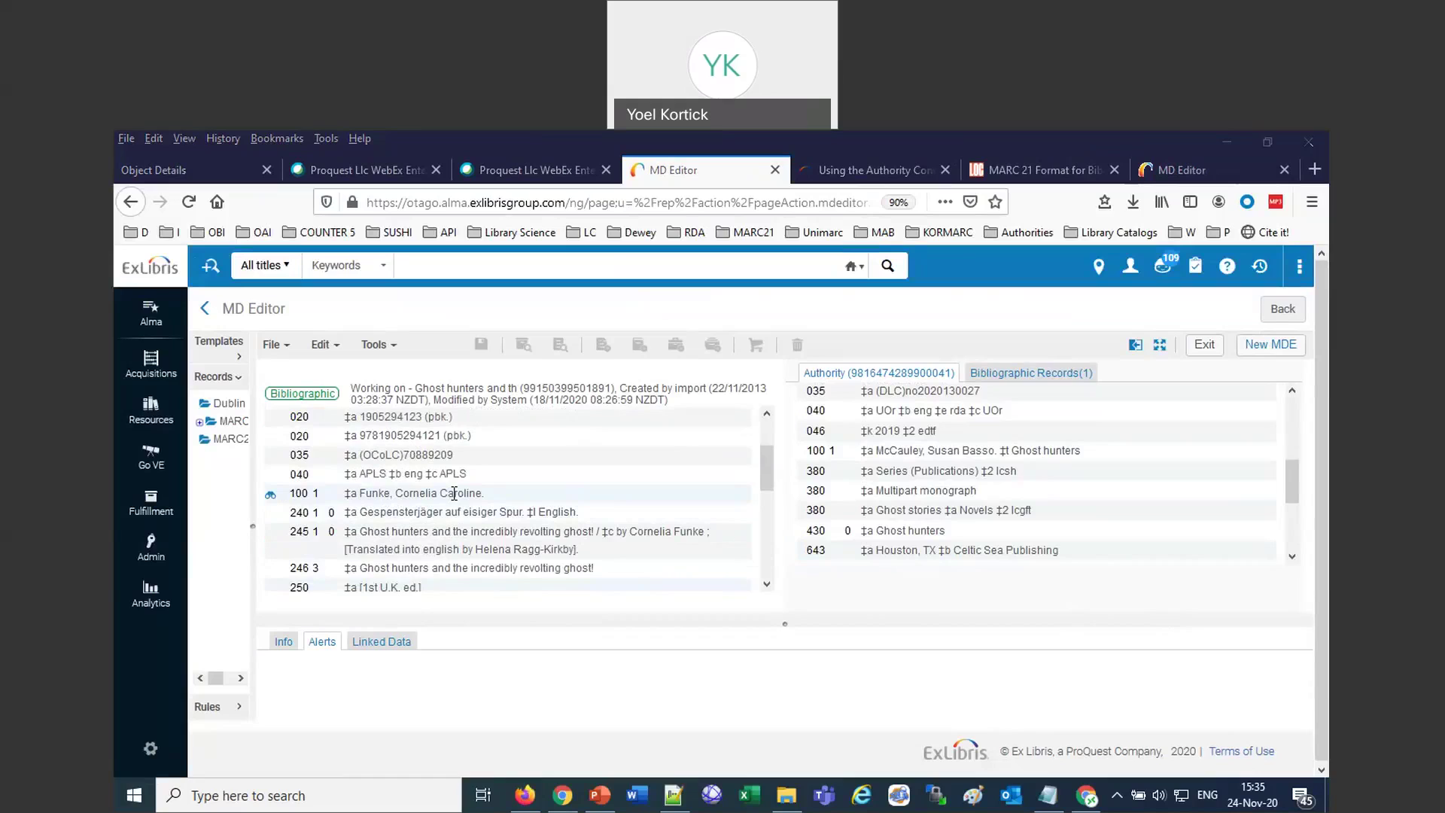
{"action": "left_click_drag", "start_coordinate": [480, 494], "coordinate": [364, 476]}
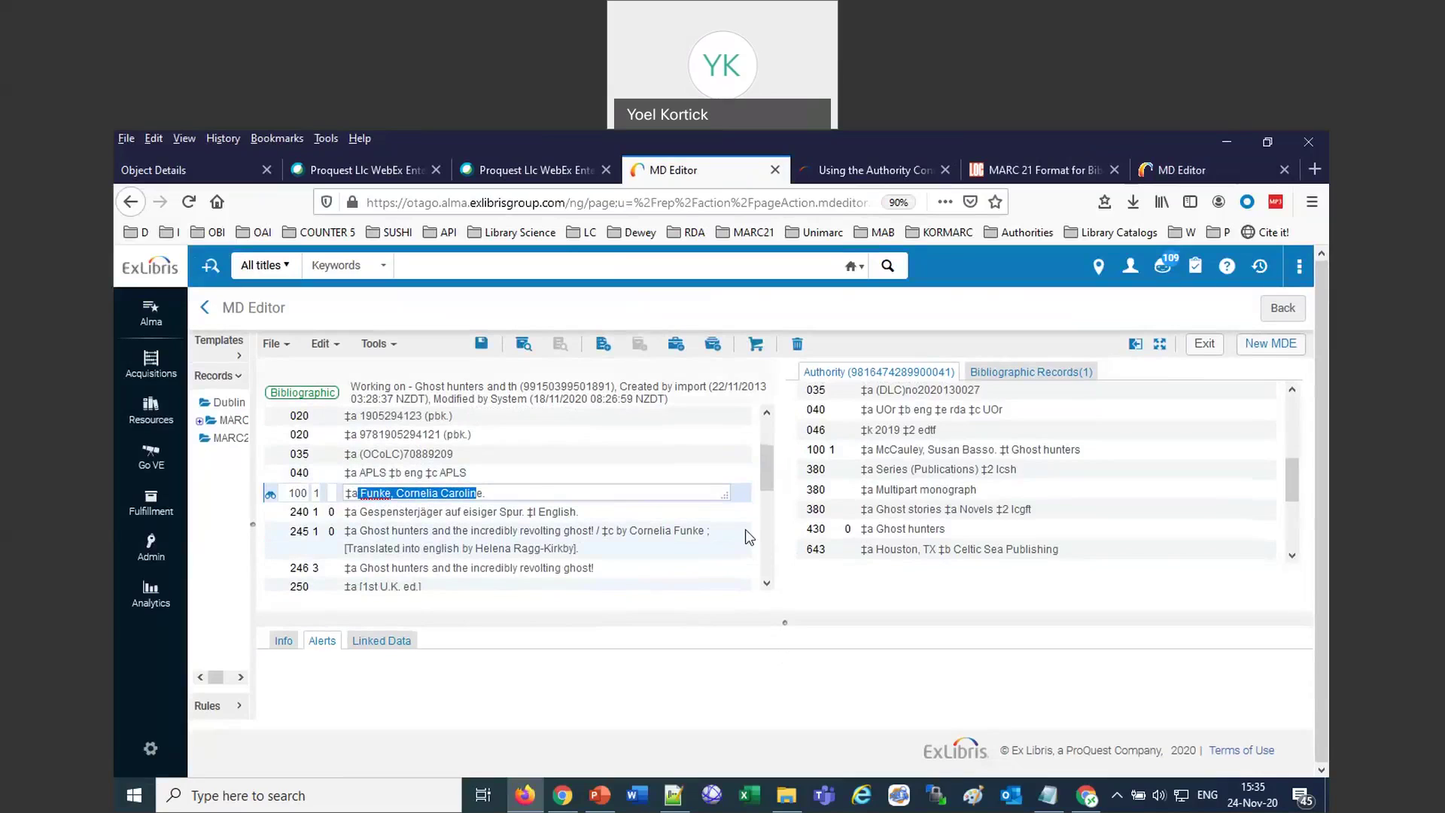
{"action": "scroll", "coordinate": [745, 530], "scroll_direction": "down", "scroll_amount": 10}
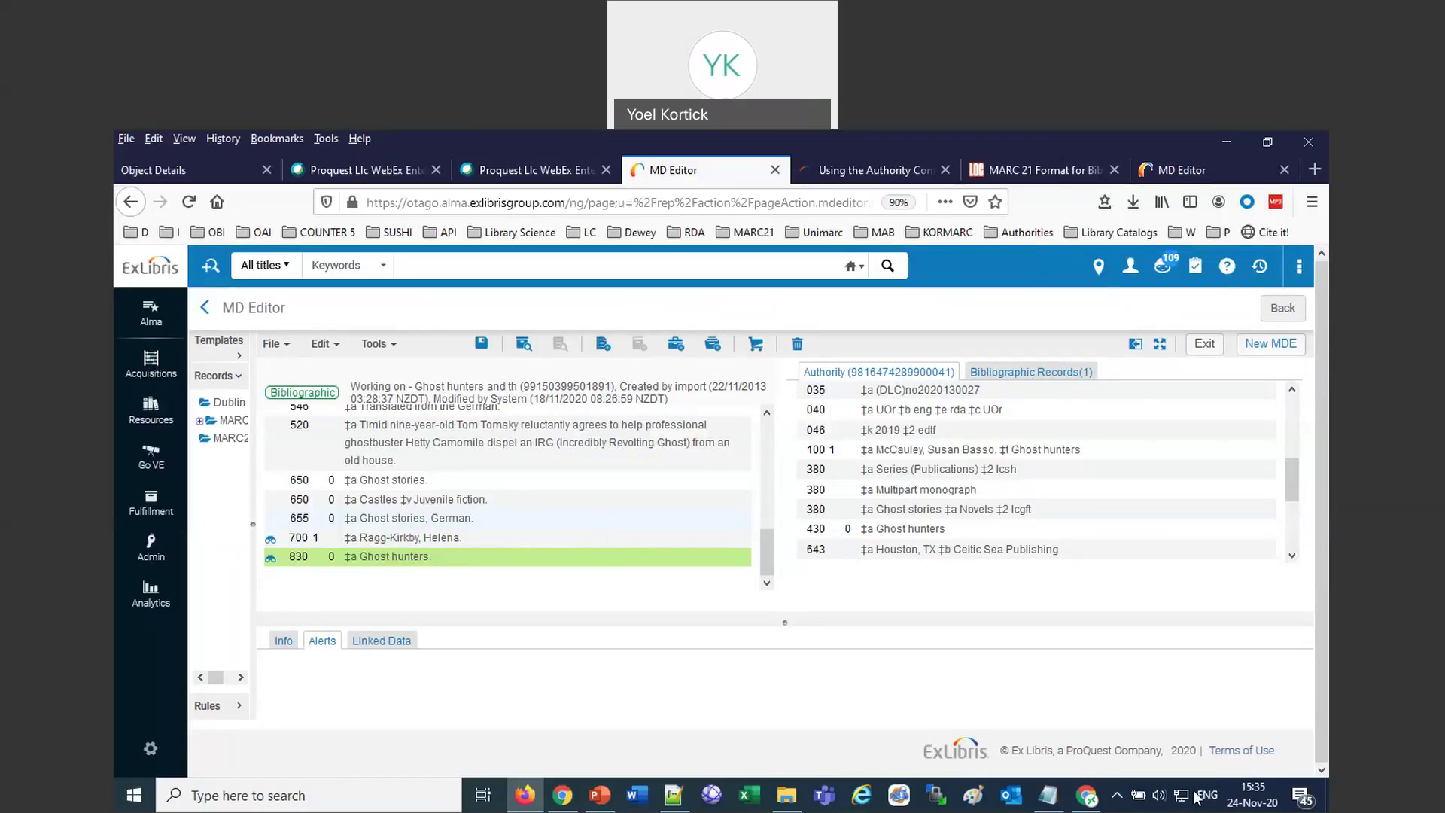
Search the Authority Control Task List help page for "amb" and read why multiple matching authority headings may be found.
{"action": "left_click", "coordinate": [871, 179]}
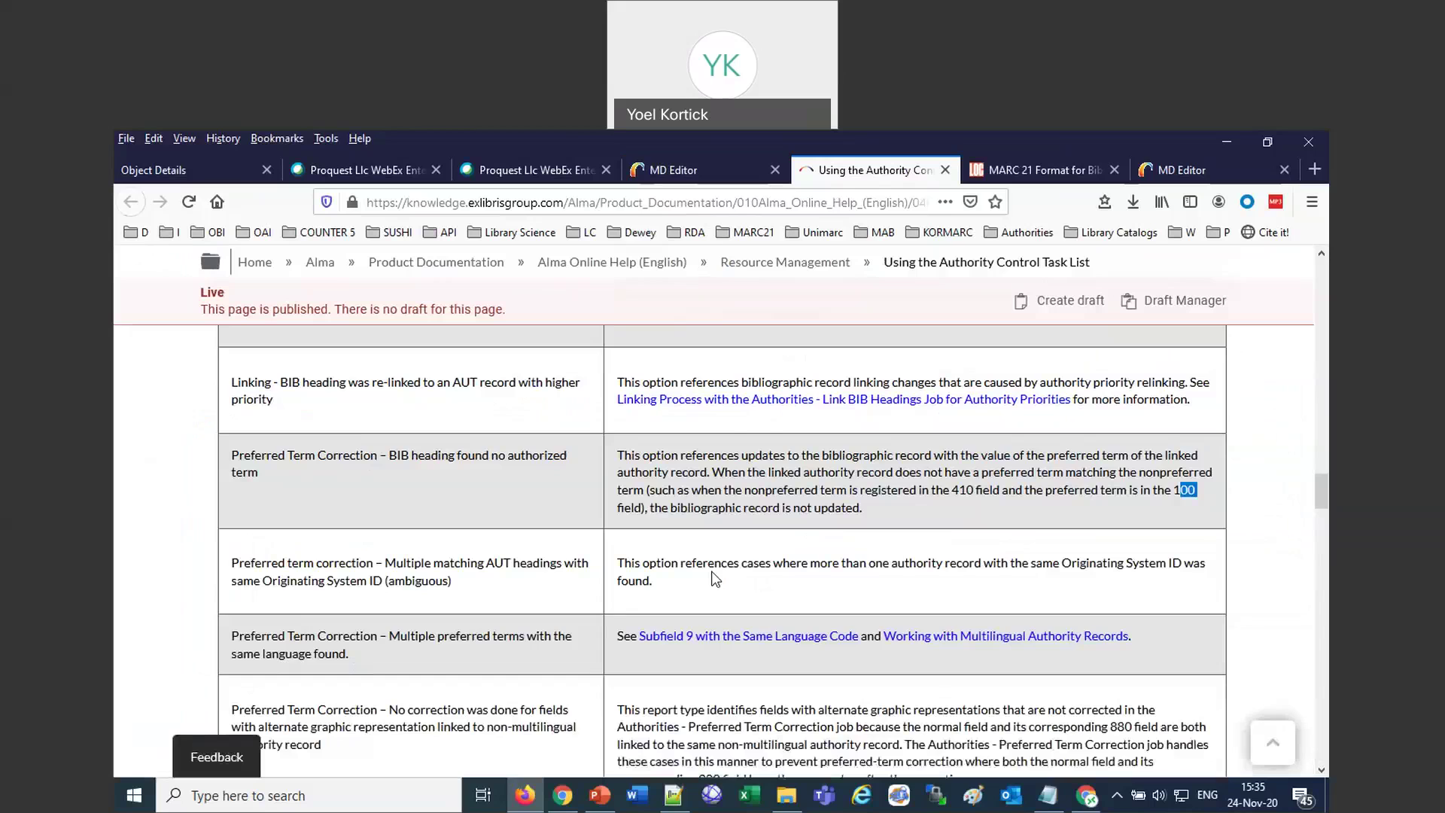
{"action": "scroll", "coordinate": [584, 603], "scroll_direction": "down", "scroll_amount": 3}
{"action": "scroll", "coordinate": [587, 608], "scroll_direction": "up", "scroll_amount": 5}
{"action": "scroll", "coordinate": [586, 607], "scroll_direction": "up", "scroll_amount": 7}
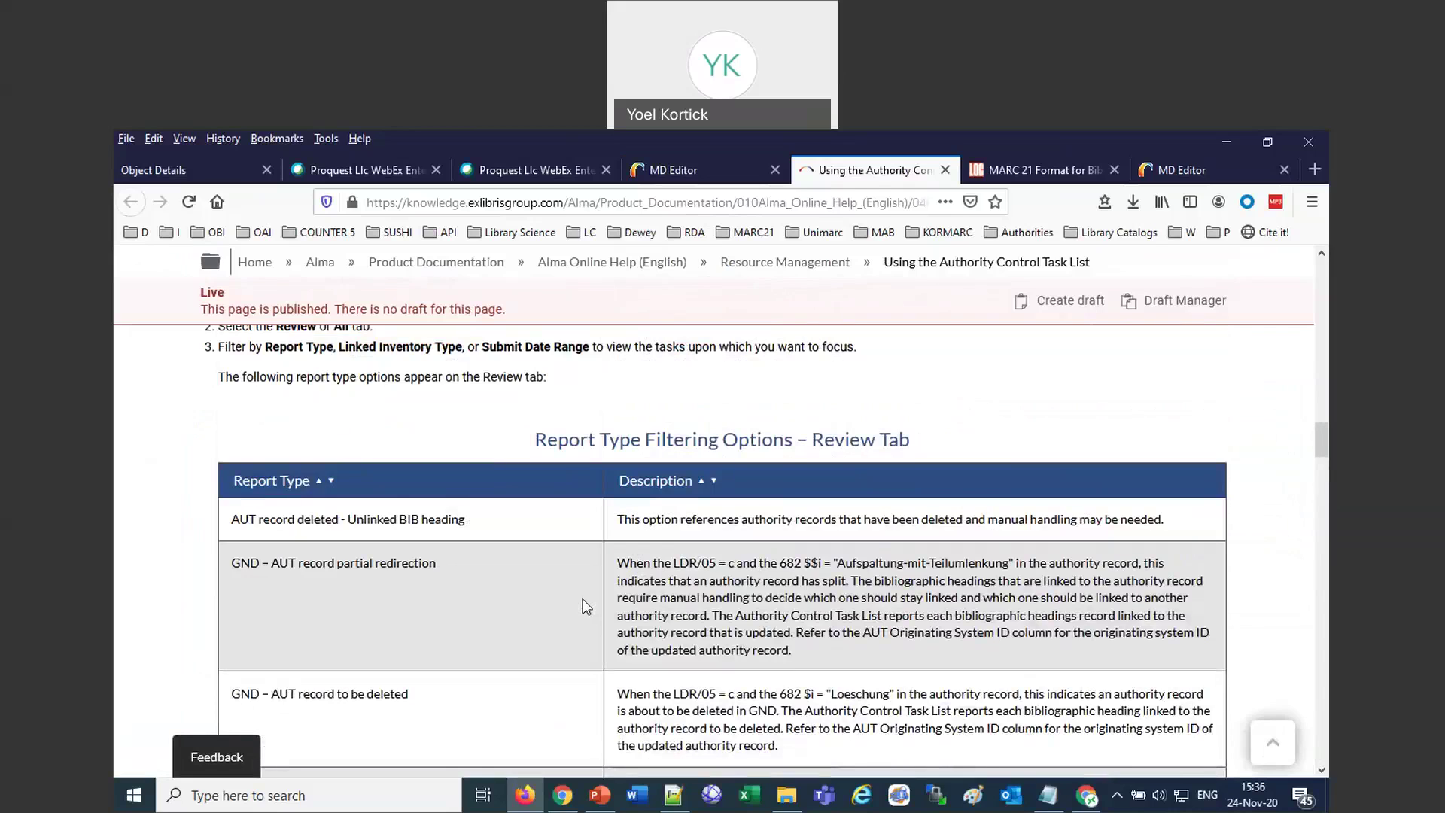
{"action": "key", "text": "ctrl+f"}
{"action": "type", "text": "amb"}
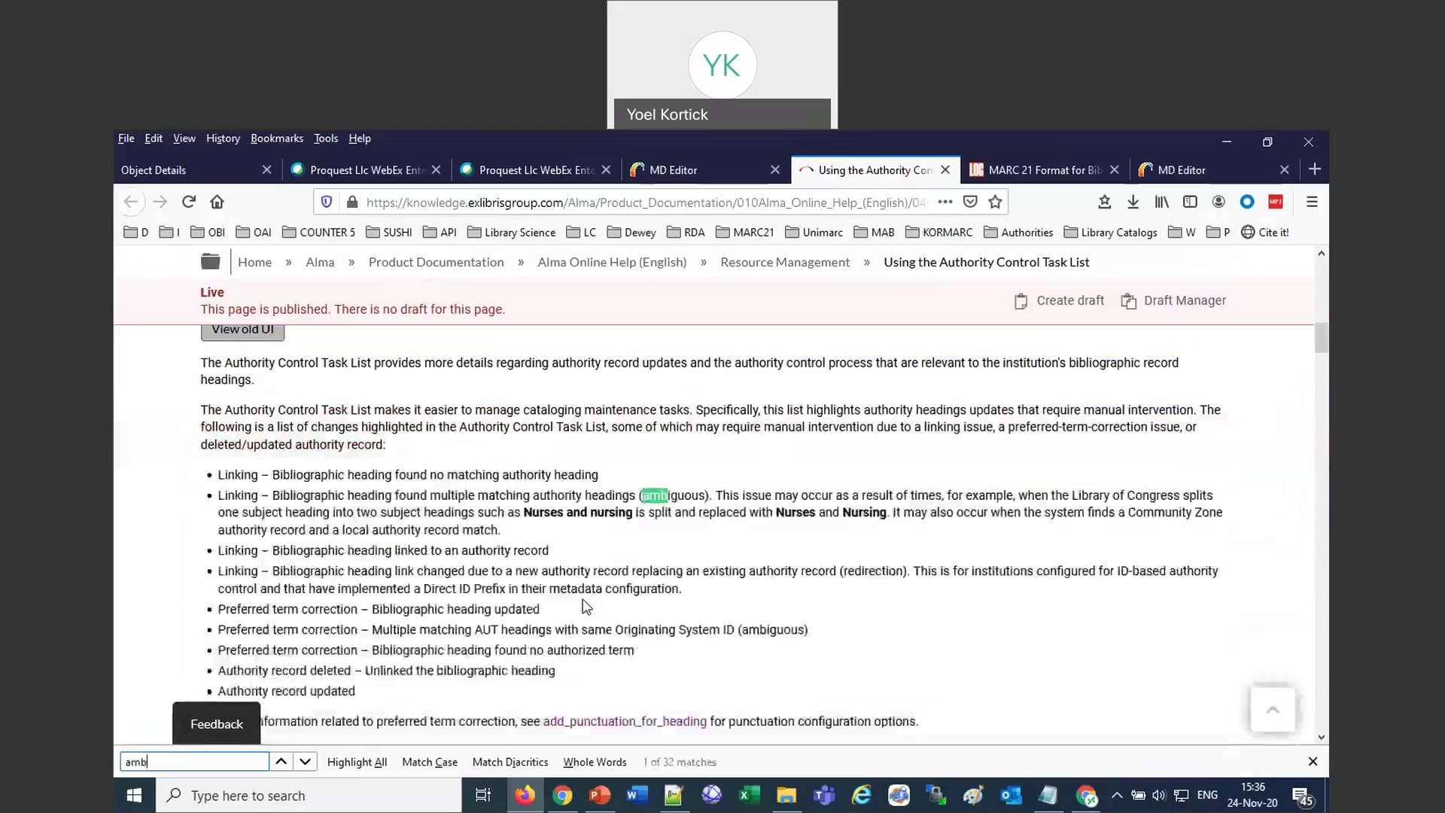
{"action": "key", "text": "Return"}
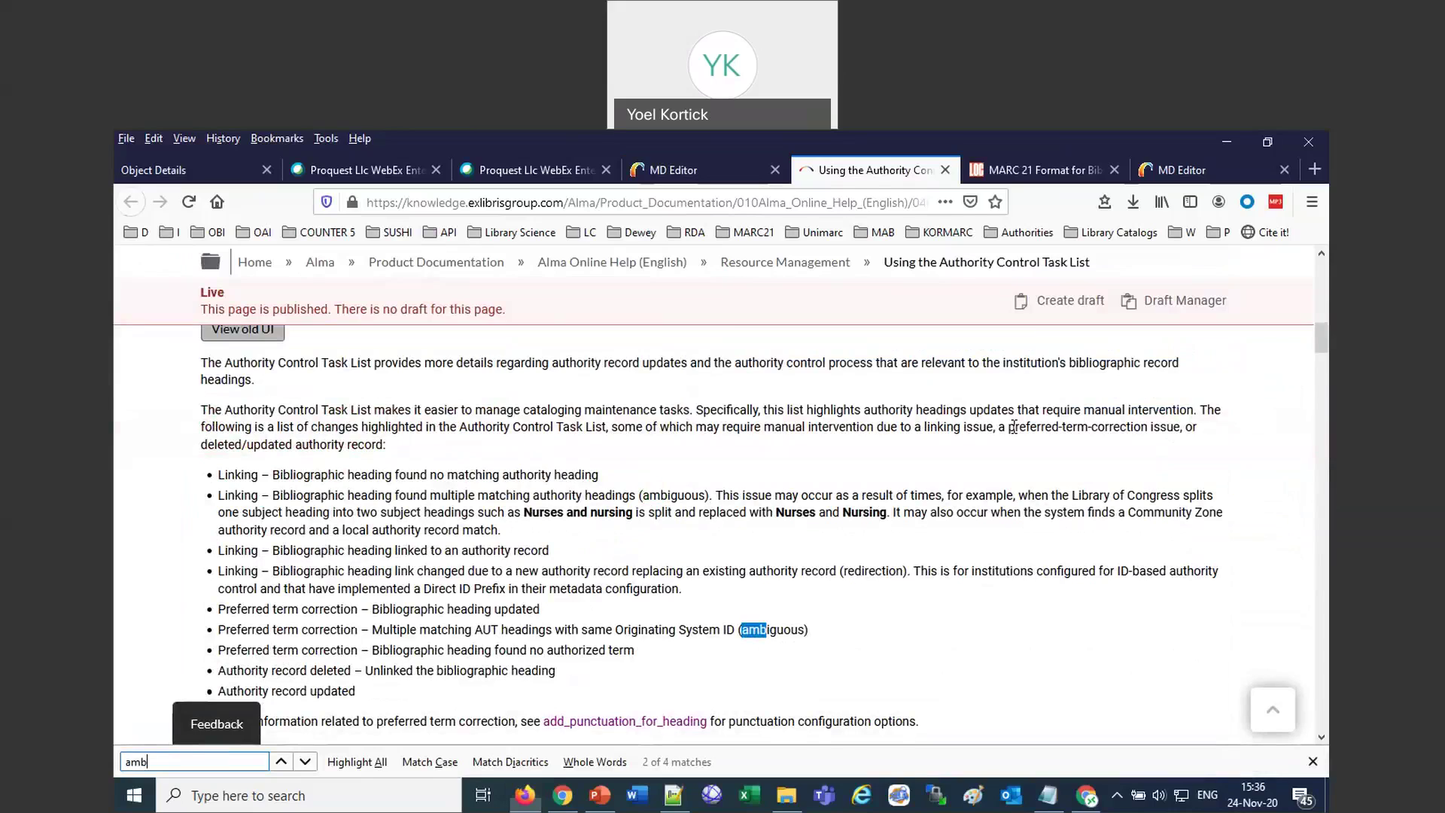
{"action": "left_click_drag", "start_coordinate": [718, 489], "coordinate": [518, 520]}
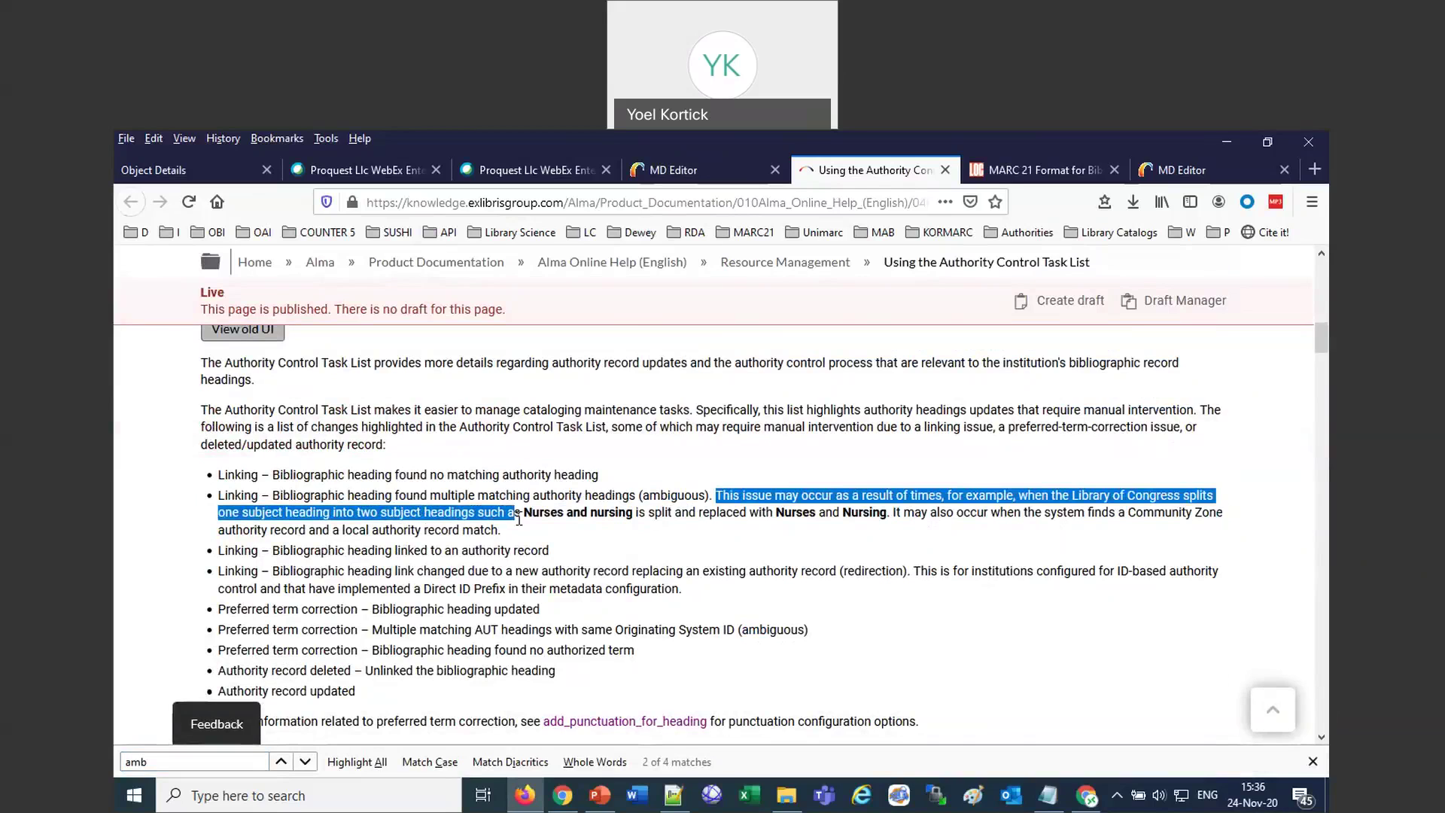
Read the "Linking – BIB heading found multiple matching AUT headings (ambiguous)" description in the Review tab report type table.
{"action": "scroll", "coordinate": [526, 534], "scroll_direction": "down", "scroll_amount": 15}
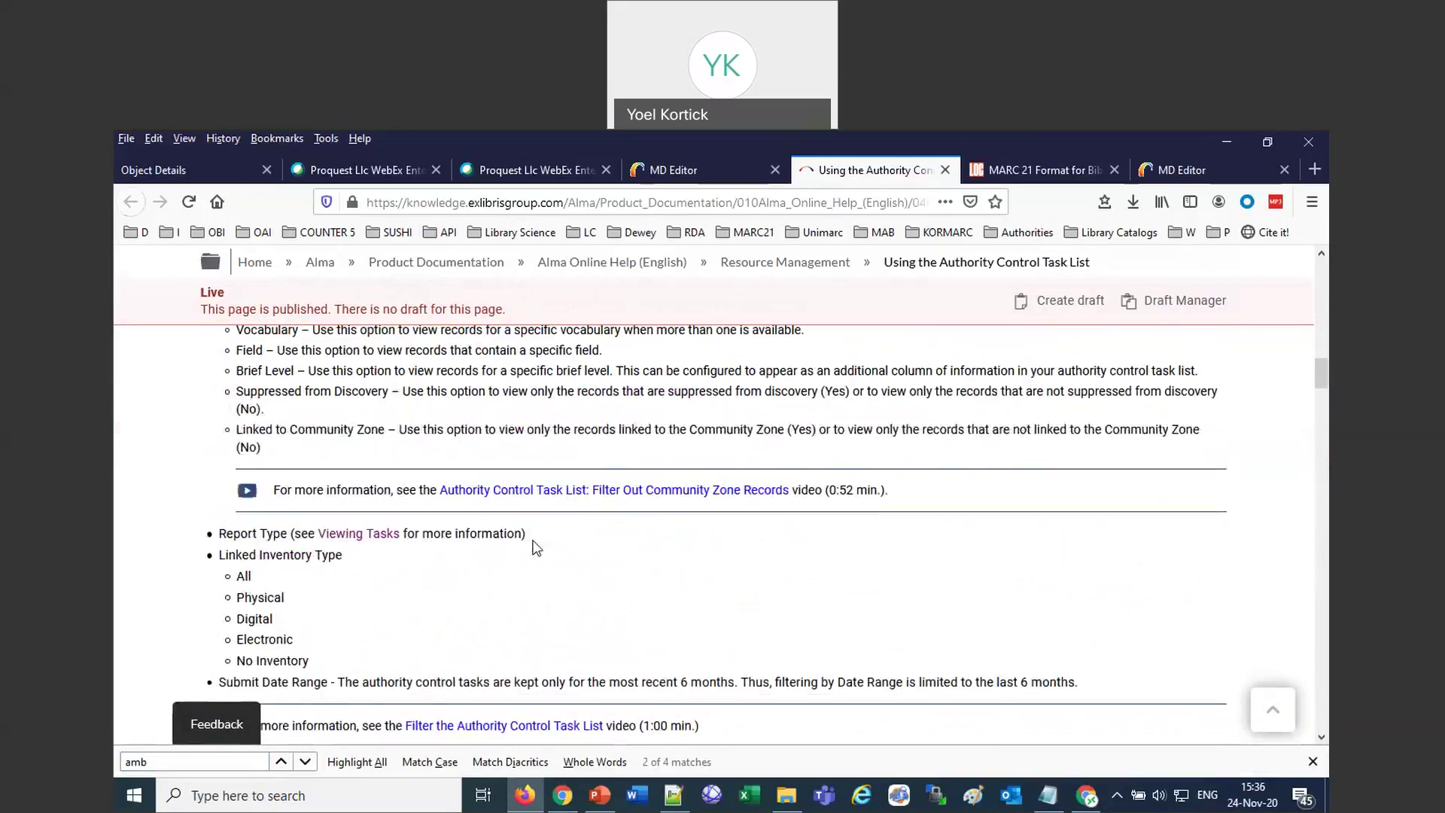
{"action": "scroll", "coordinate": [534, 541], "scroll_direction": "down", "scroll_amount": 5}
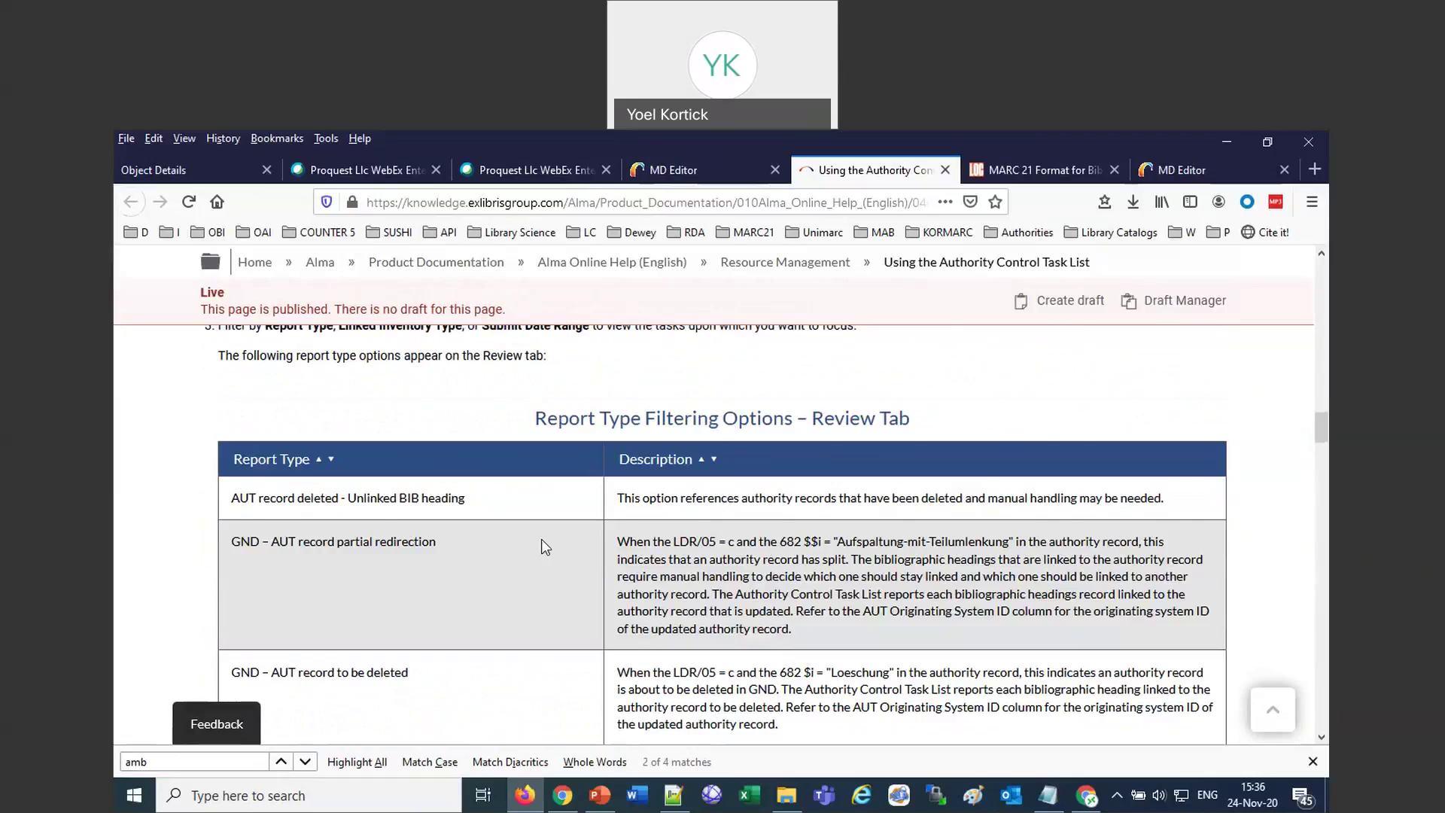
{"action": "scroll", "coordinate": [541, 539], "scroll_direction": "down", "scroll_amount": 4}
{"action": "left_click_drag", "start_coordinate": [626, 497], "coordinate": [1022, 531]}
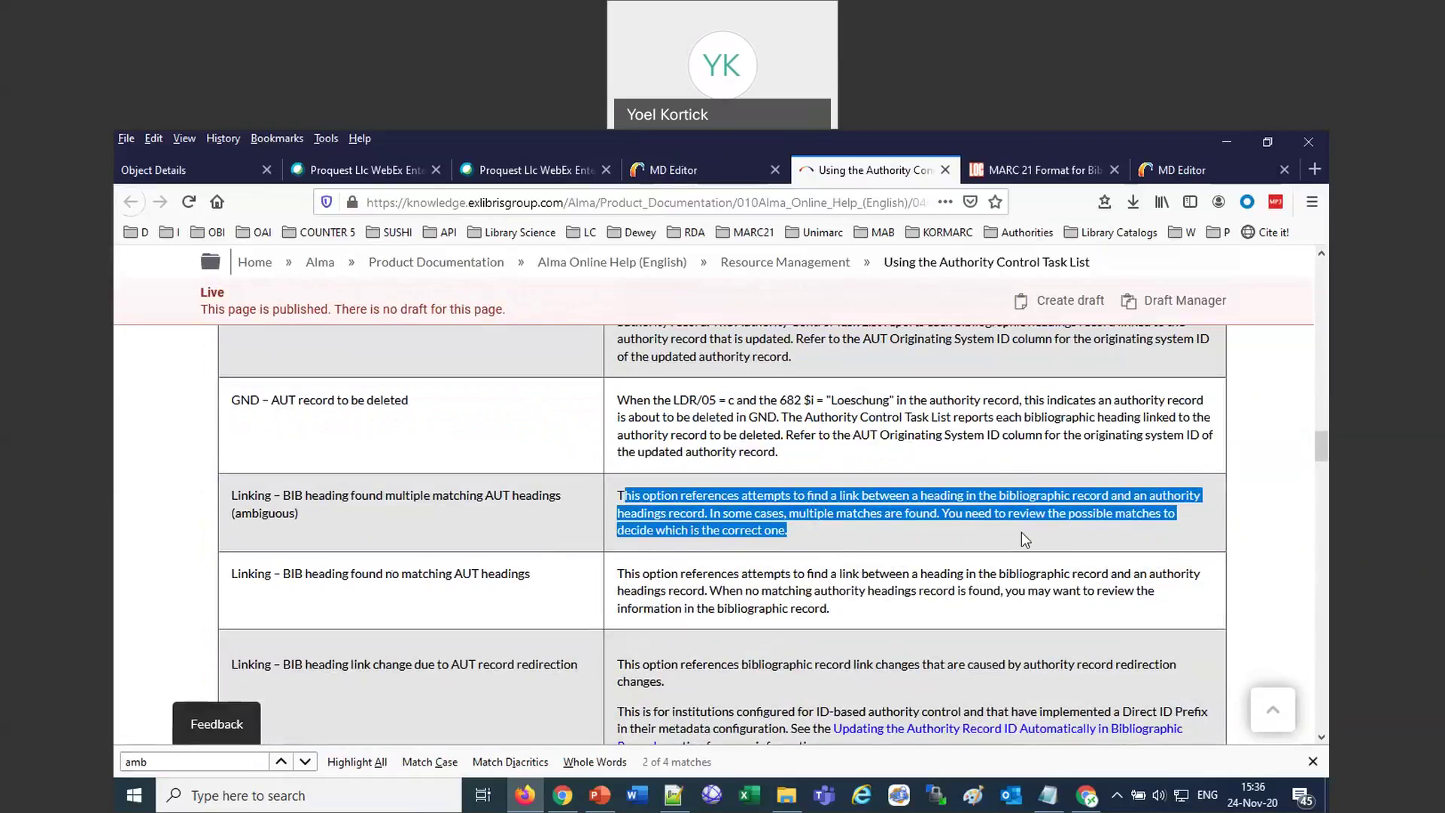
Return to the Authority Control Task List and set the report type to "Linking - BIB heading found multiple matching AUT headings (ambiguous)".
{"action": "left_click", "coordinate": [704, 179]}
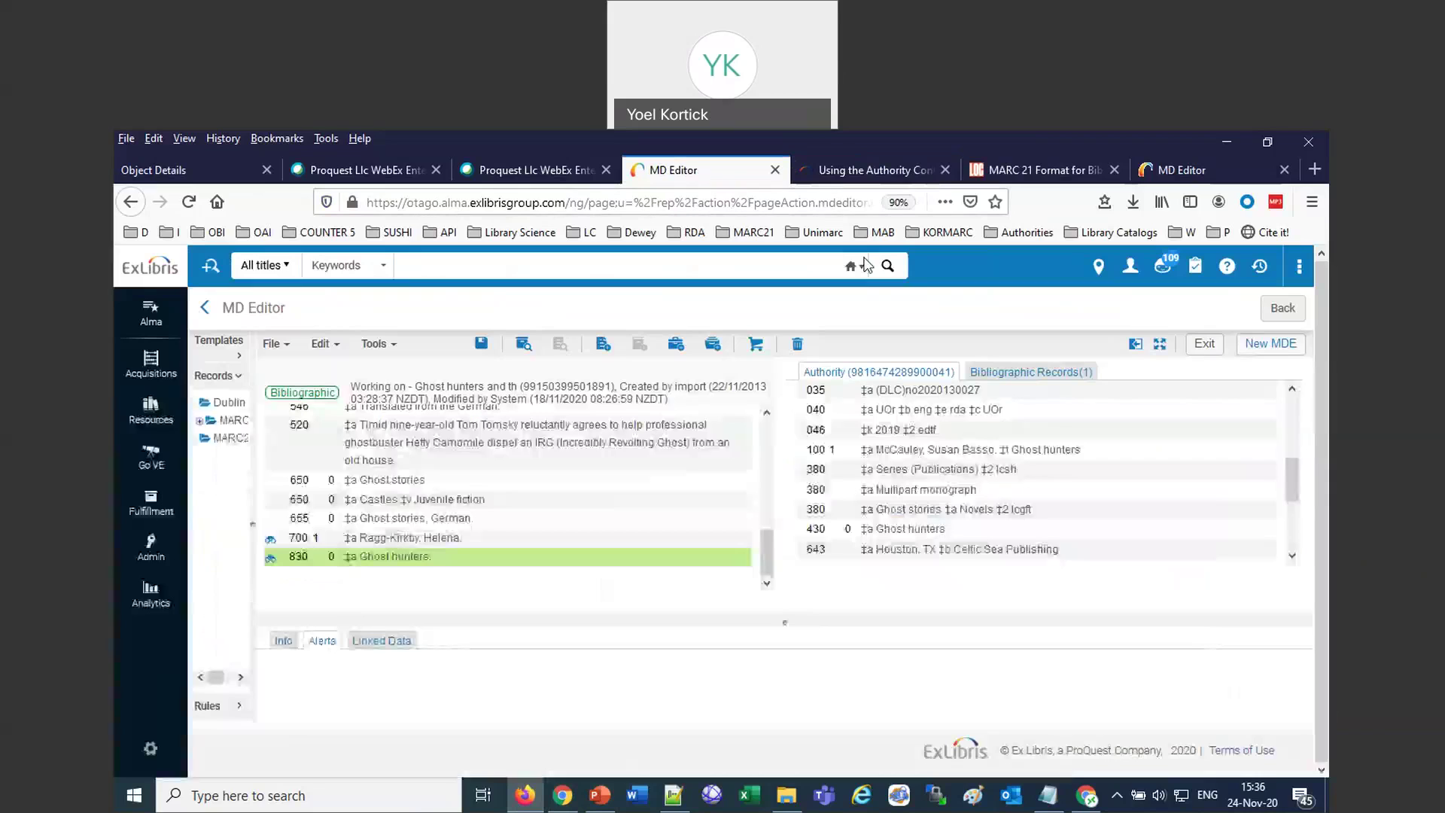
{"action": "left_click", "coordinate": [1283, 308]}
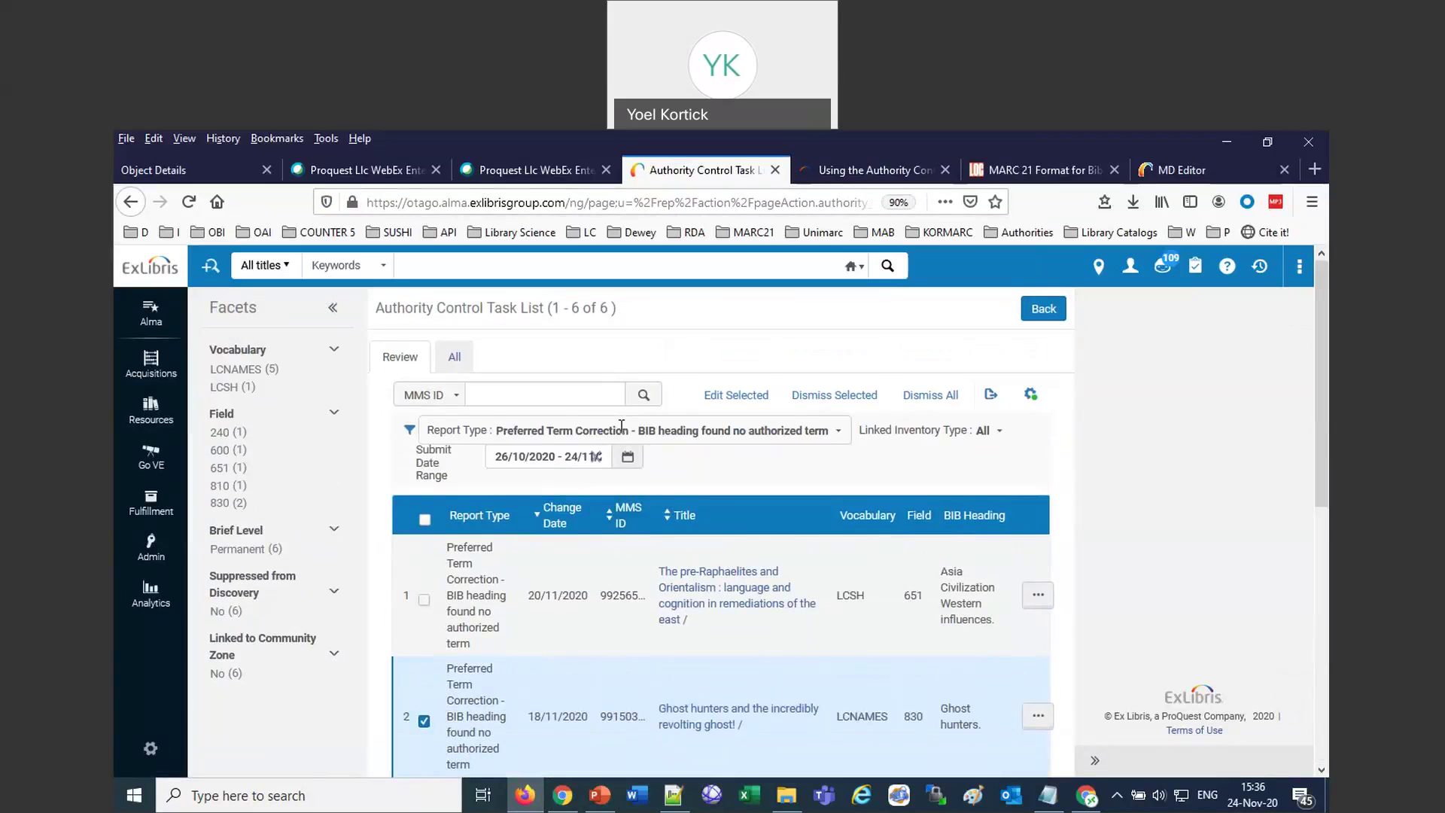
{"action": "left_click", "coordinate": [621, 430]}
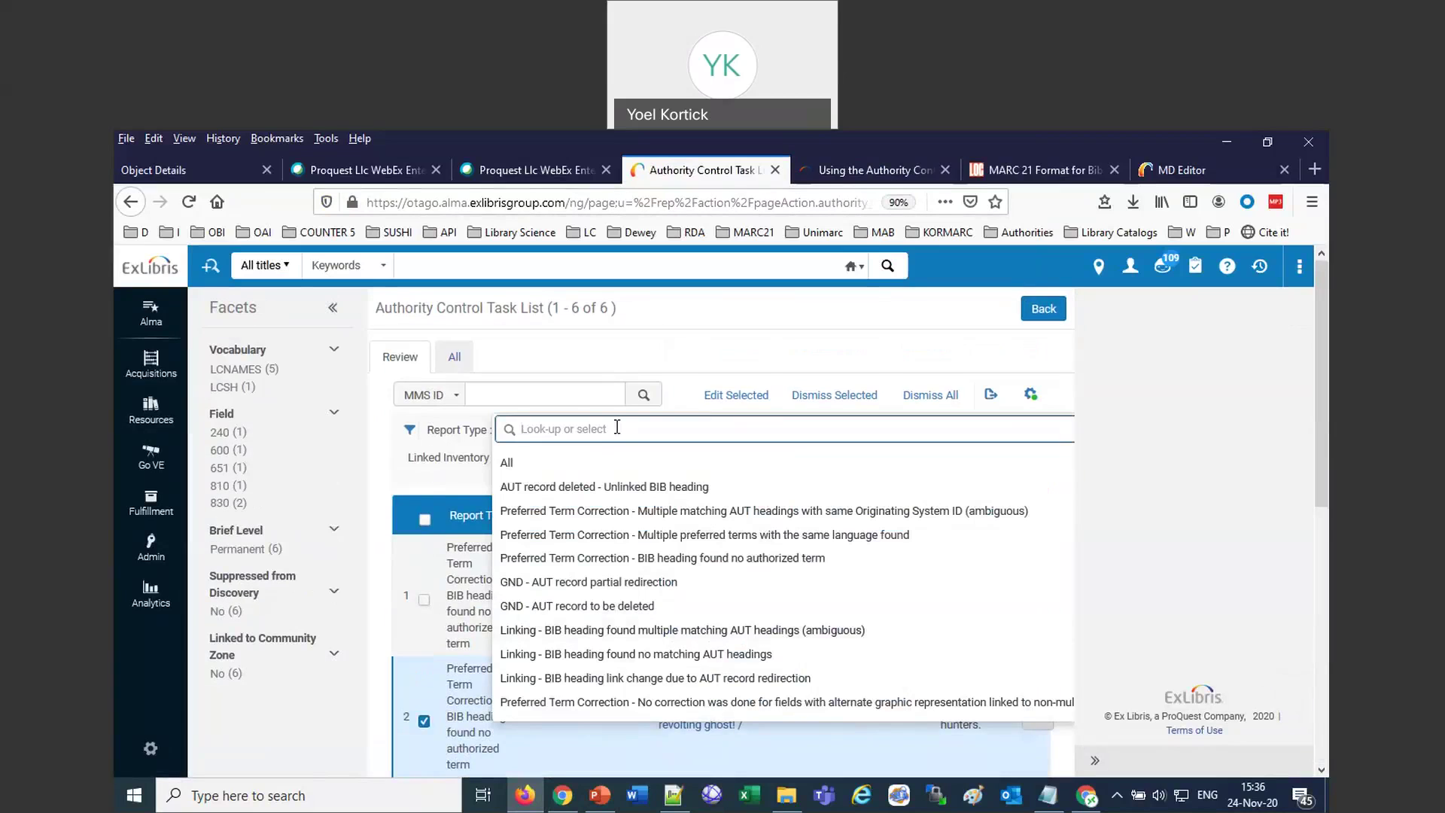
{"action": "left_click", "coordinate": [589, 638]}
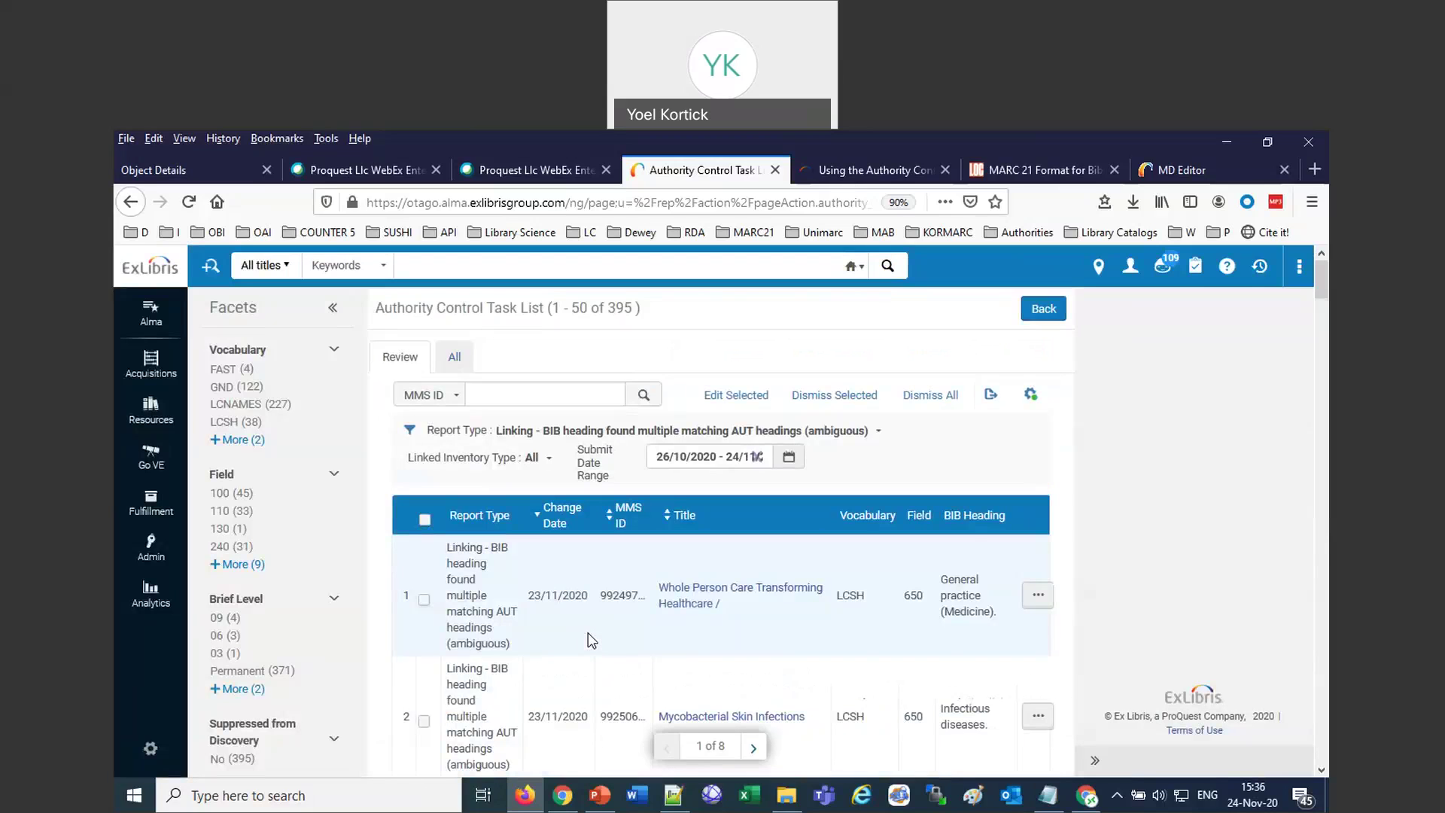
Limit the task list to the LCNAMES vocabulary and field 100, and view the submit date range options.
{"action": "left_click", "coordinate": [447, 396]}
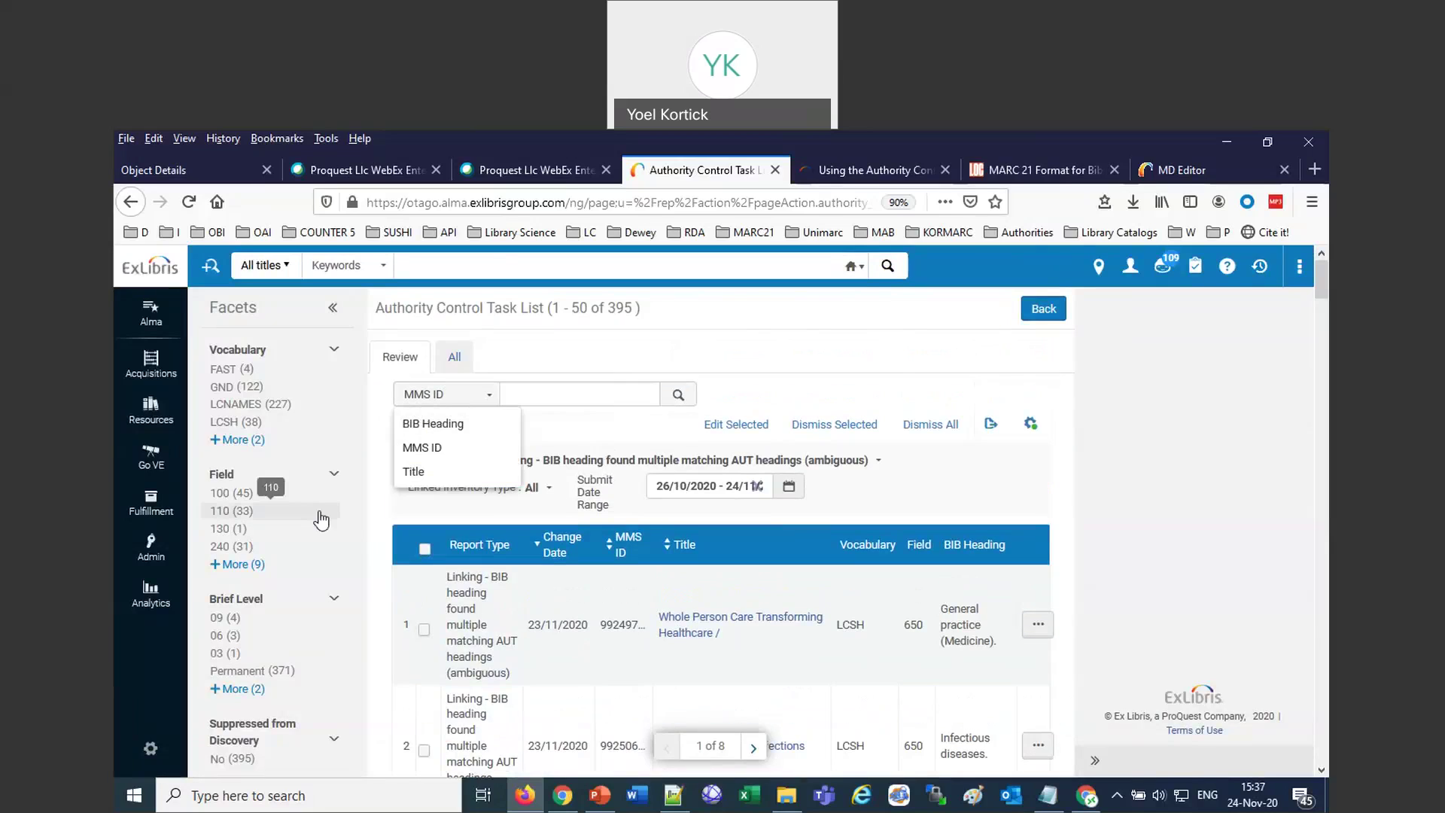
{"action": "left_click", "coordinate": [242, 407]}
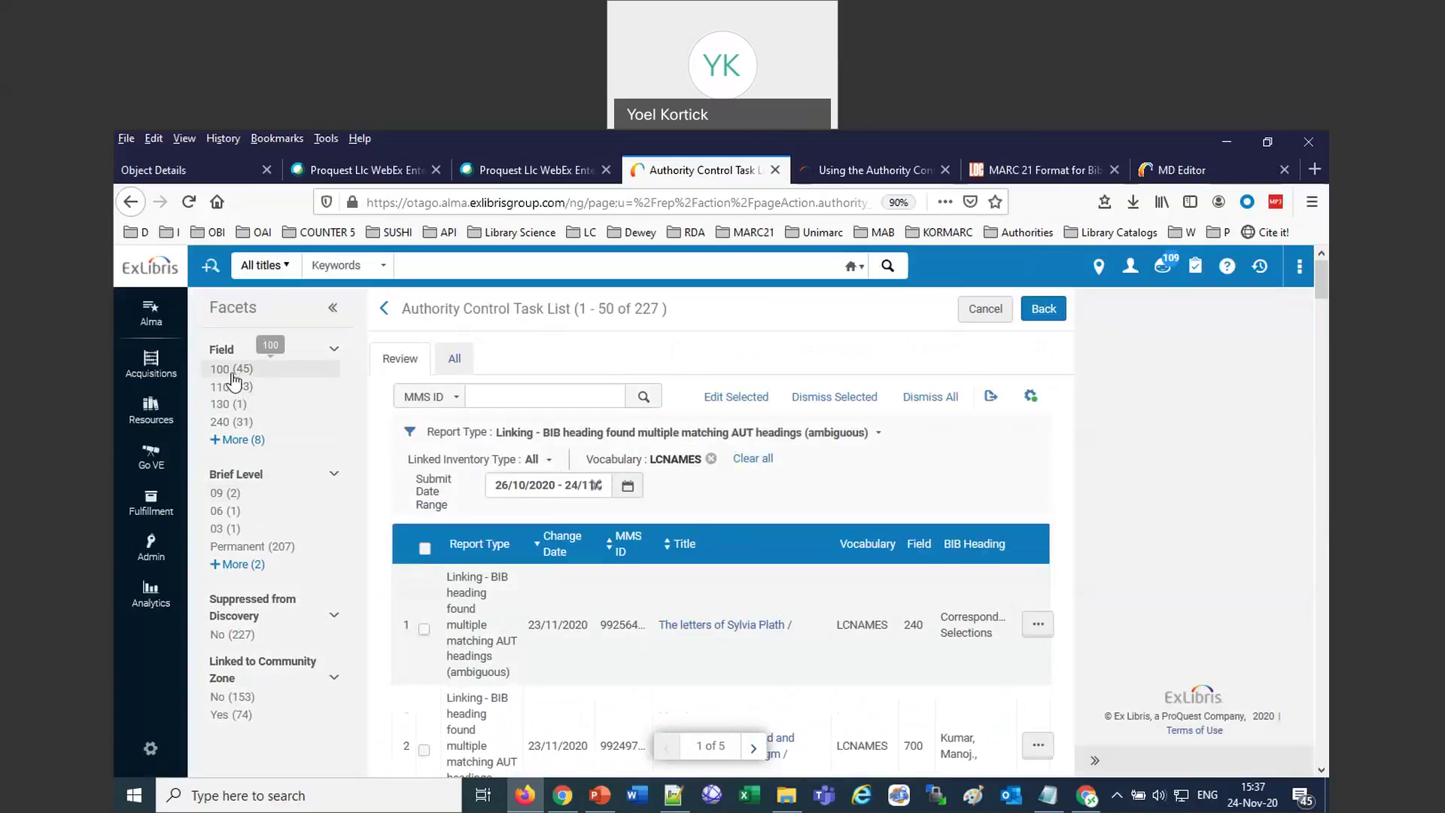
{"action": "left_click", "coordinate": [230, 387]}
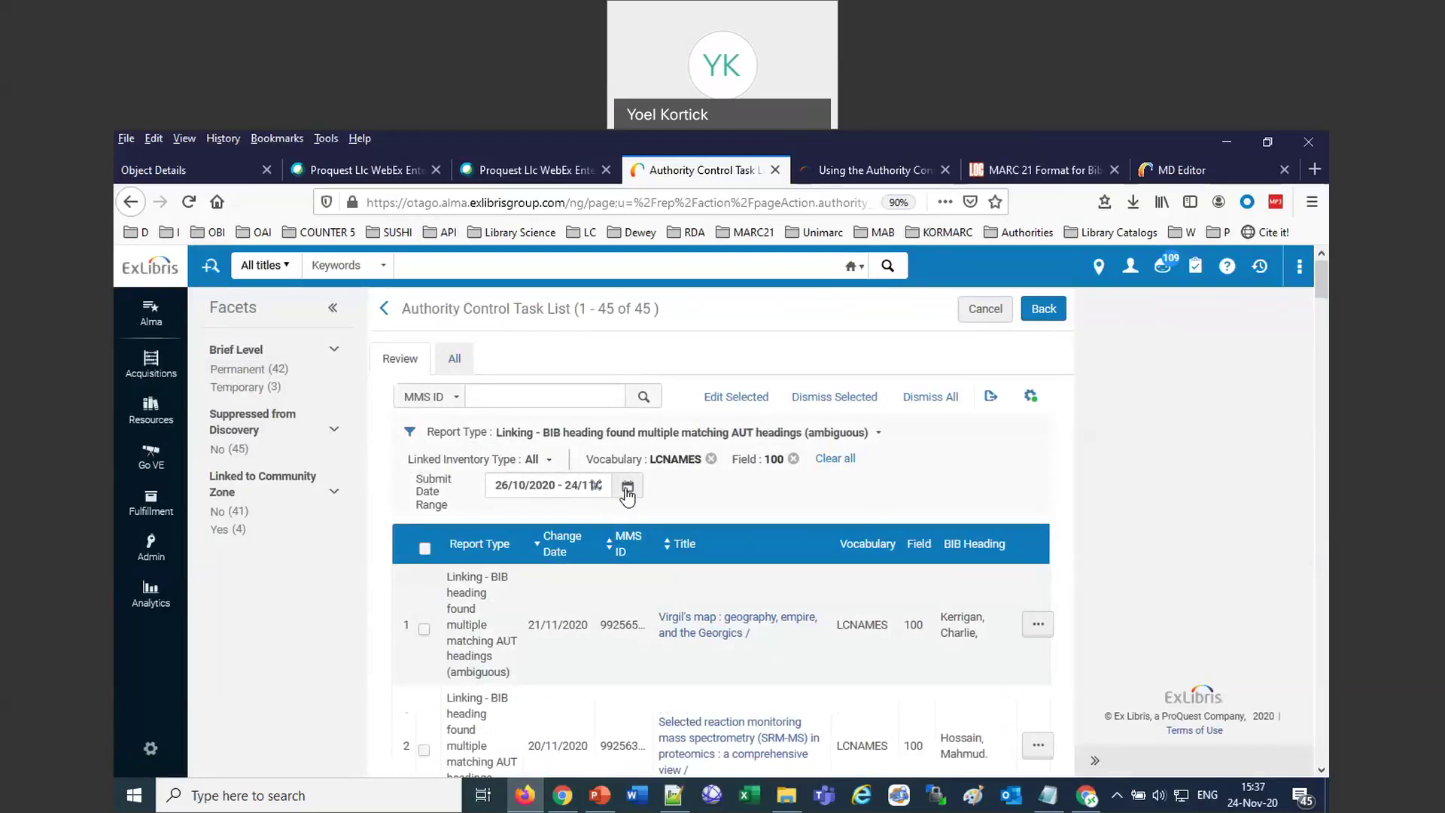
{"action": "left_click", "coordinate": [627, 488]}
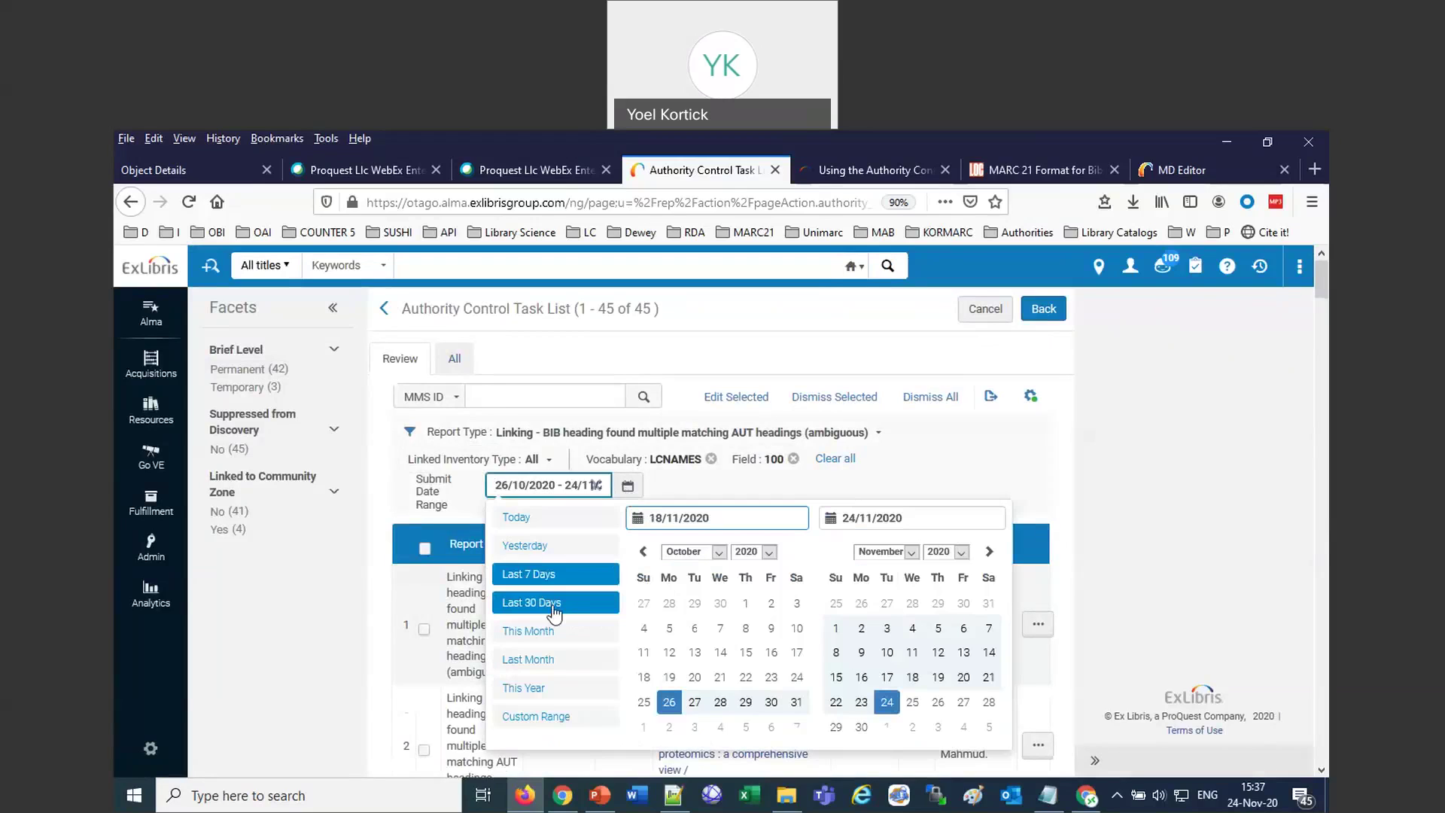
{"action": "left_click", "coordinate": [1018, 486]}
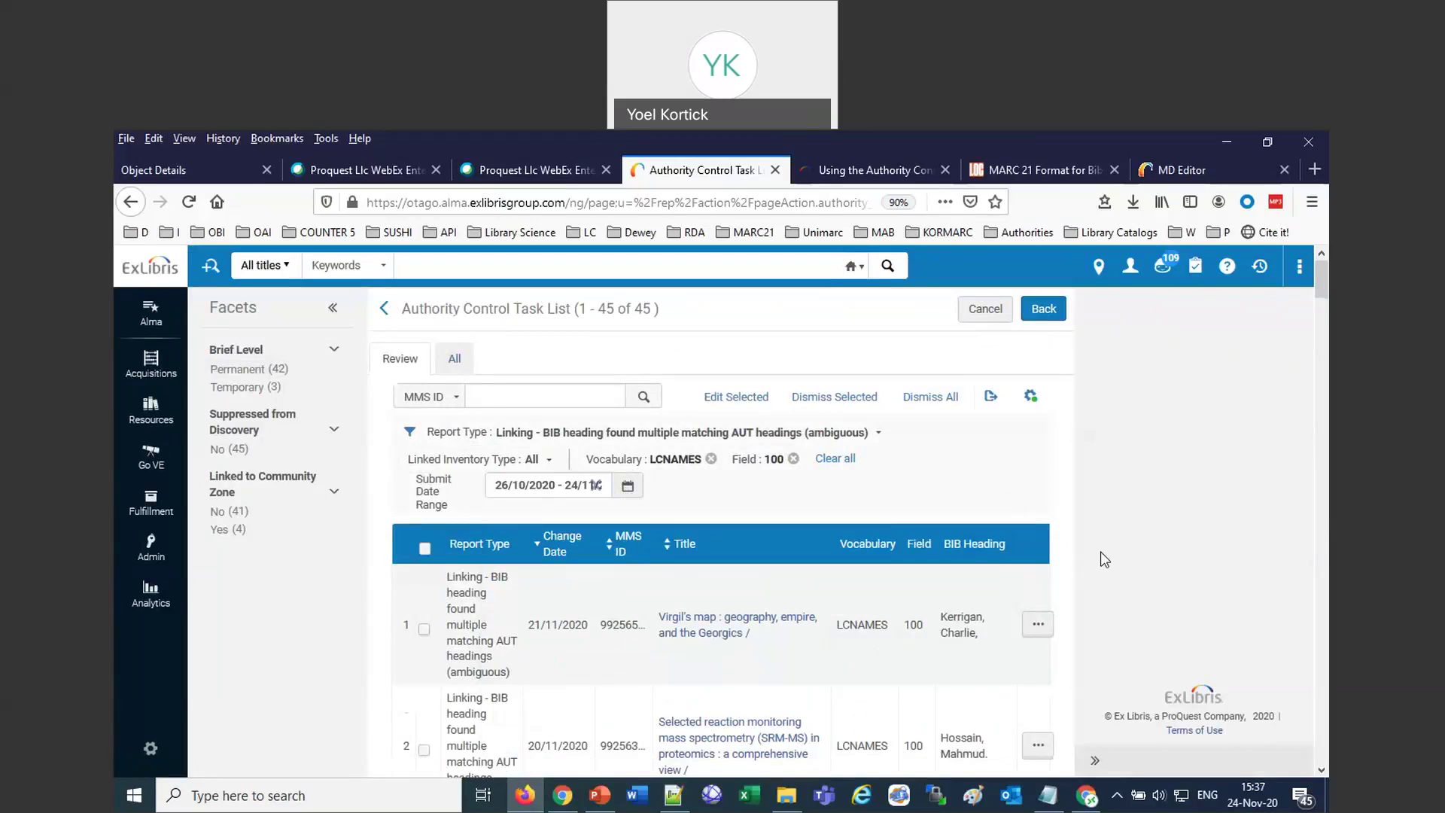
Browse the filtered task list for an example record and search the page for "rame".
{"action": "scroll", "coordinate": [1104, 559], "scroll_direction": "down", "scroll_amount": 8}
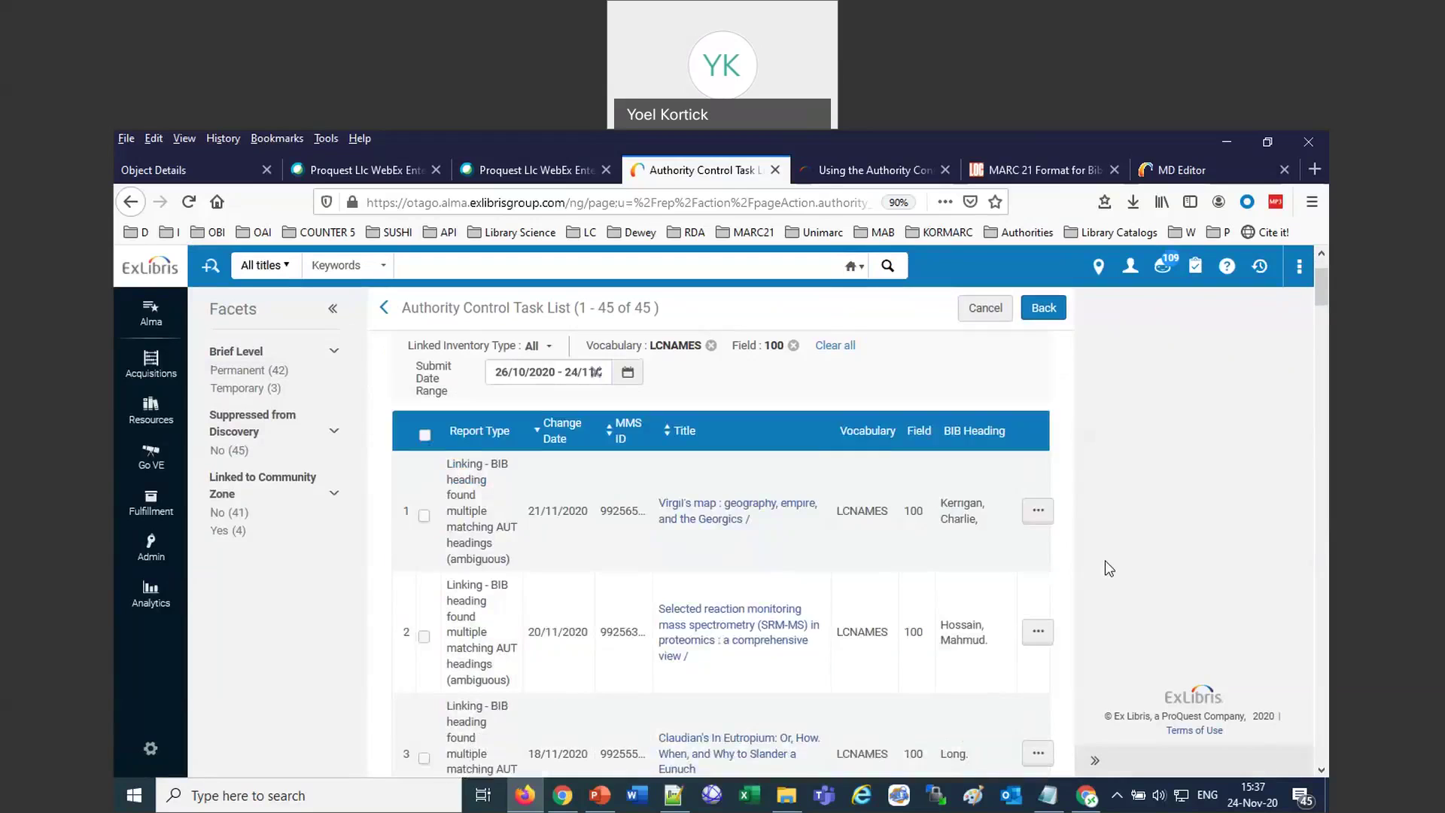
{"action": "scroll", "coordinate": [1116, 582], "scroll_direction": "down", "scroll_amount": 6}
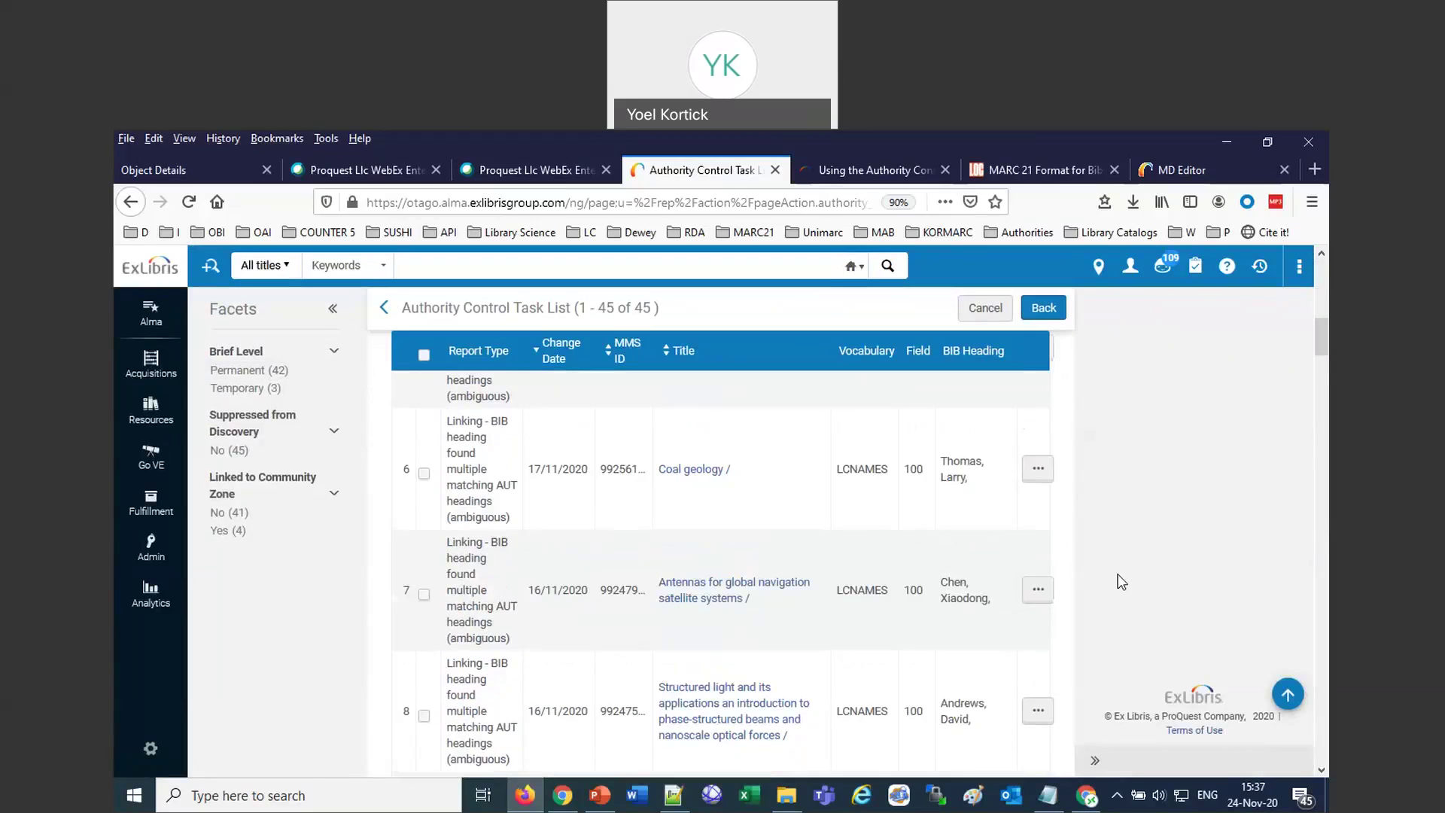
{"action": "scroll", "coordinate": [1123, 579], "scroll_direction": "down", "scroll_amount": 7}
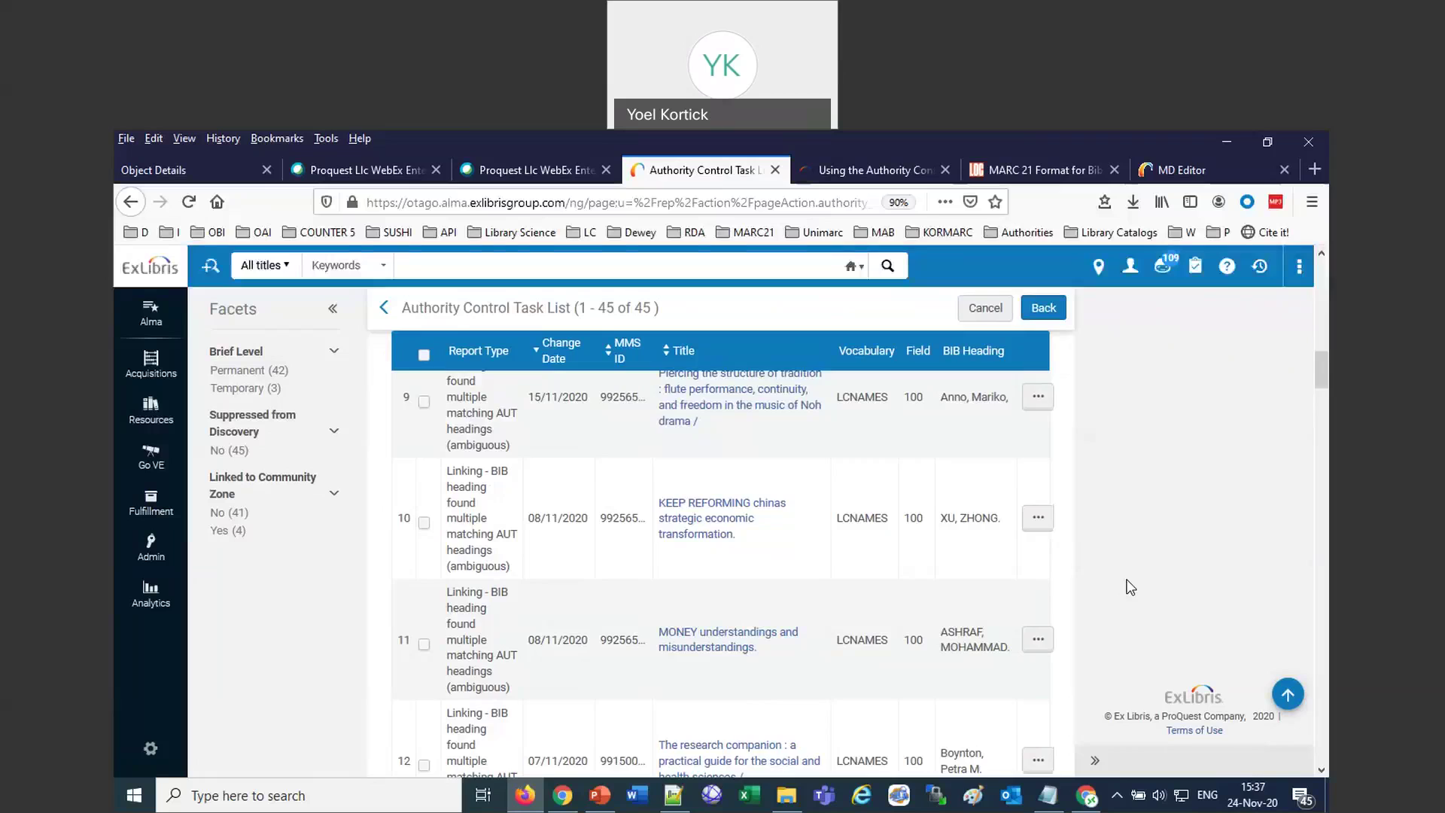
{"action": "scroll", "coordinate": [1143, 589], "scroll_direction": "down", "scroll_amount": 7}
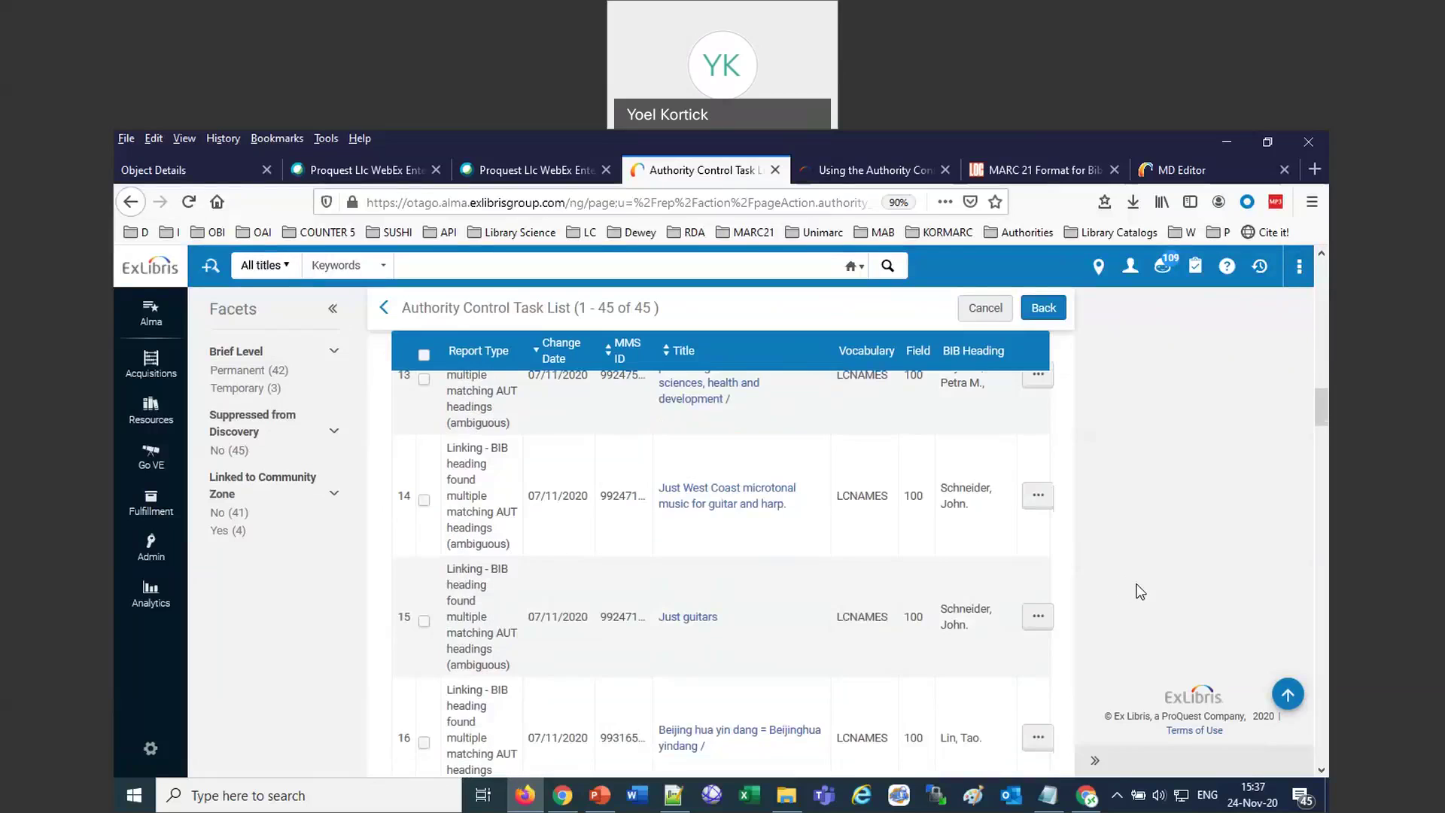
{"action": "scroll", "coordinate": [1150, 585], "scroll_direction": "down", "scroll_amount": 5}
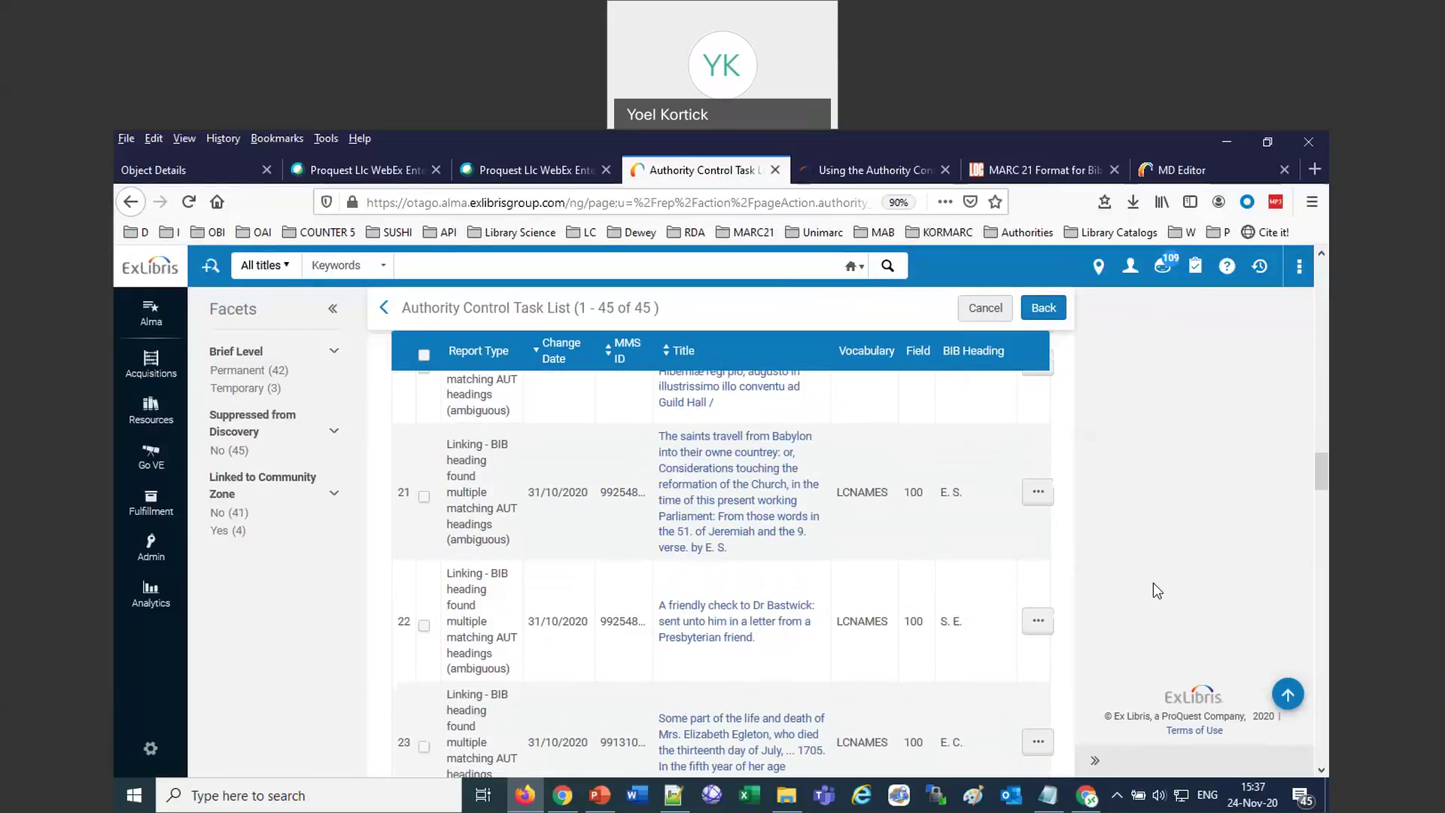
{"action": "key", "text": "ctrl+f"}
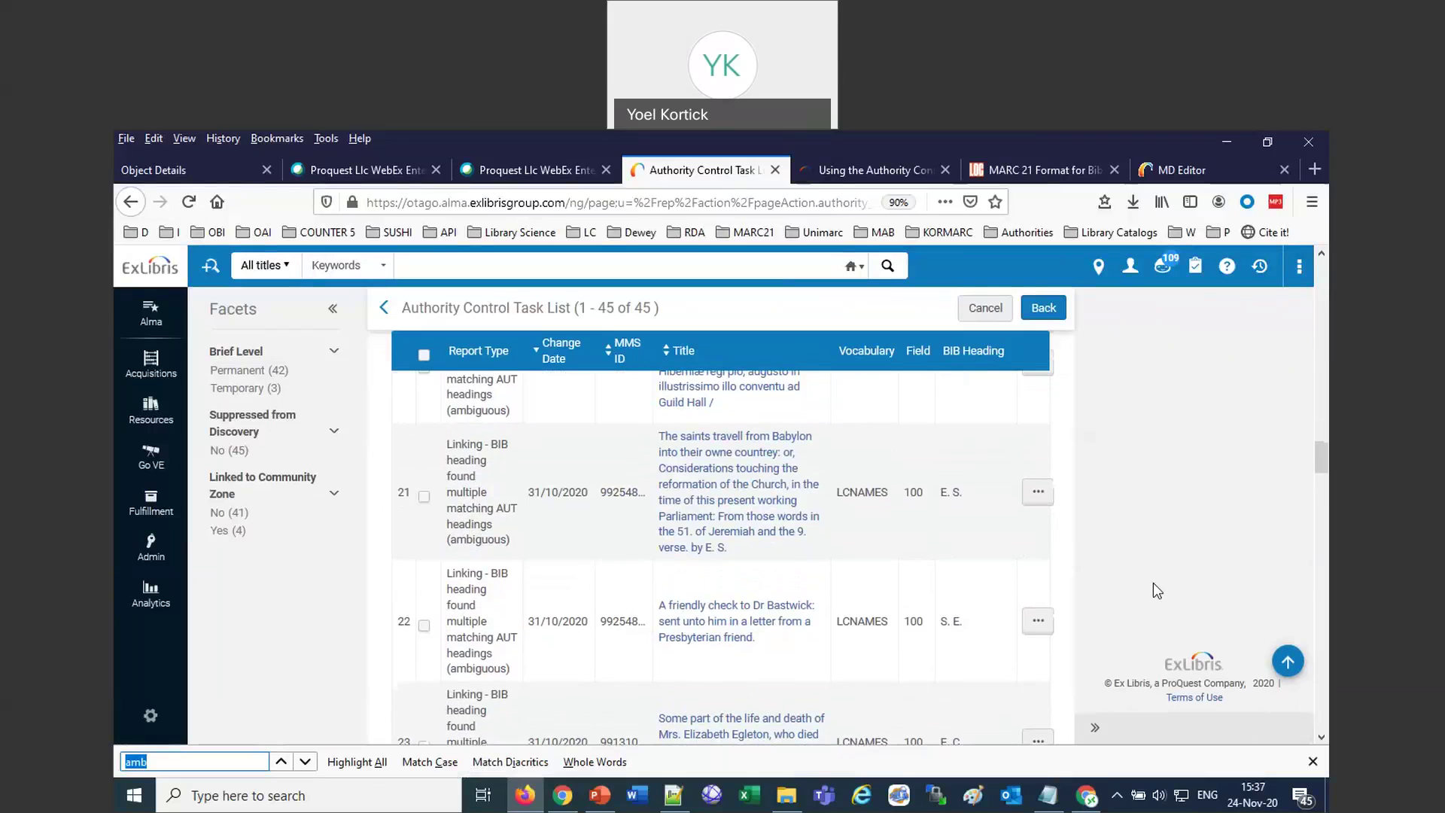
{"action": "type", "text": "rame"}
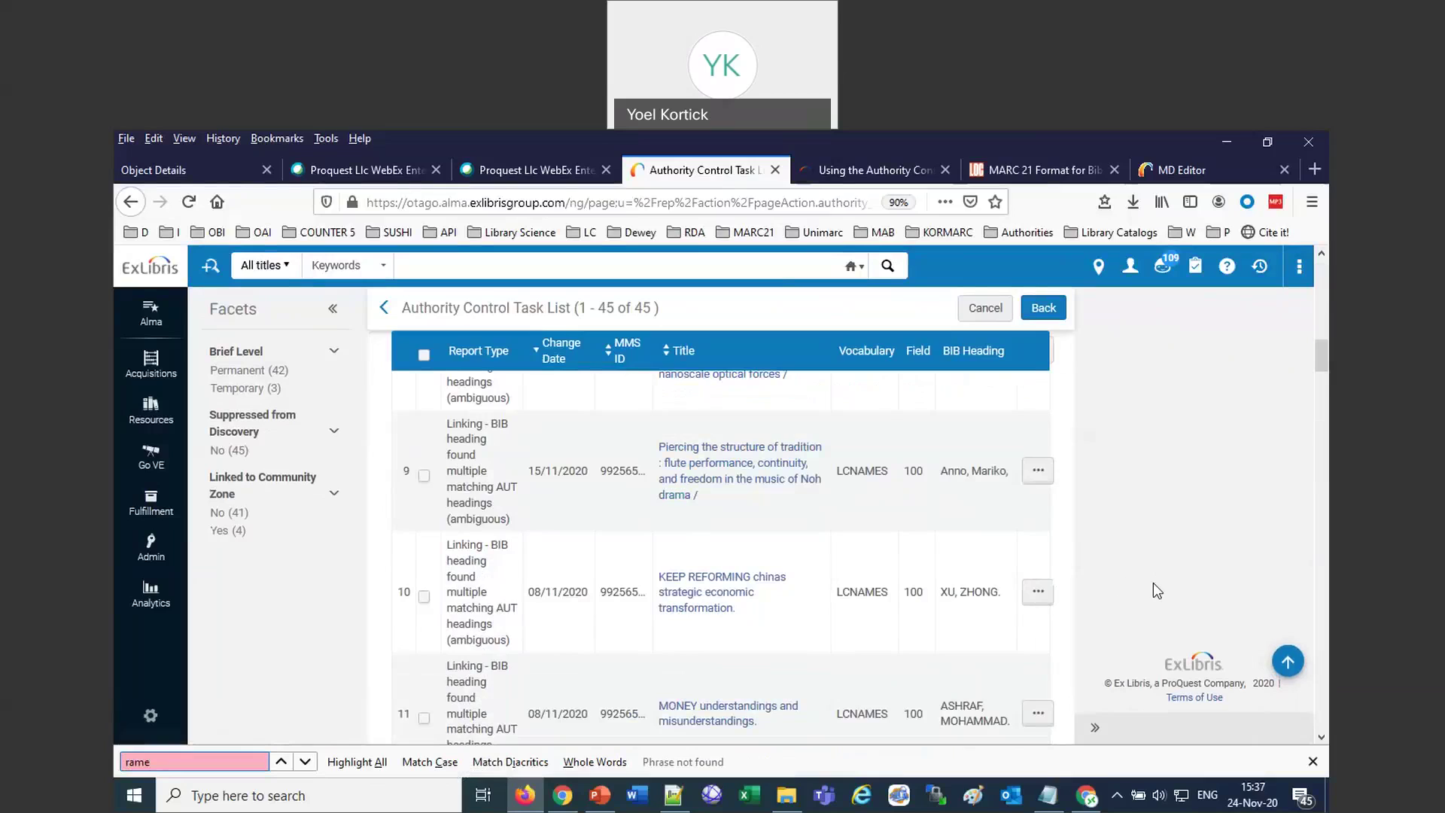
{"action": "key", "text": "BackSpace"}
{"action": "key", "text": "BackSpace"}
{"action": "key", "text": "BackSpace"}
{"action": "key", "text": "BackSpace"}
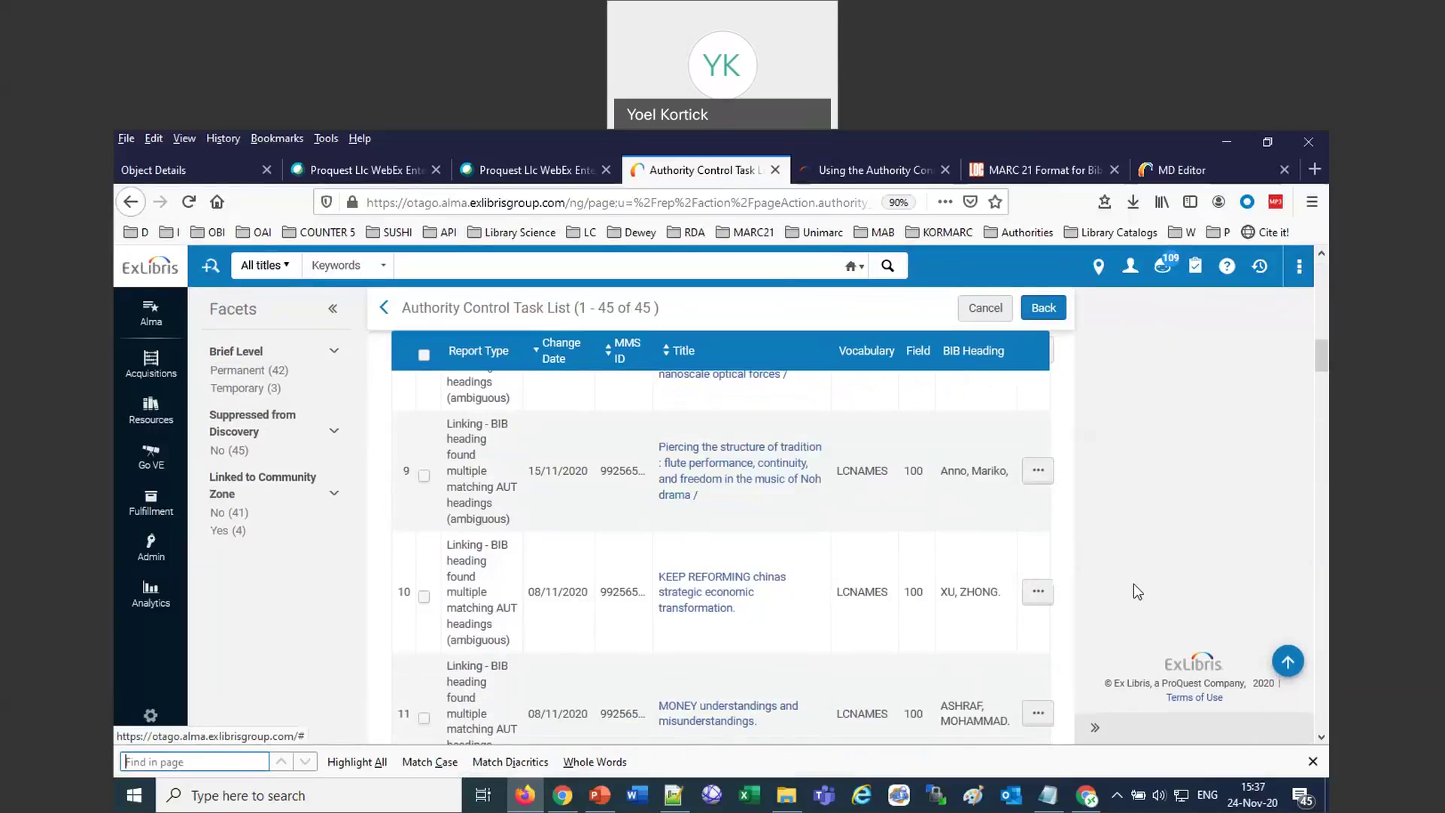
Open the "Antennas for global navigation satellite systems" record for editing and locate its 100 field.
{"action": "scroll", "coordinate": [1133, 584], "scroll_direction": "up", "scroll_amount": 3}
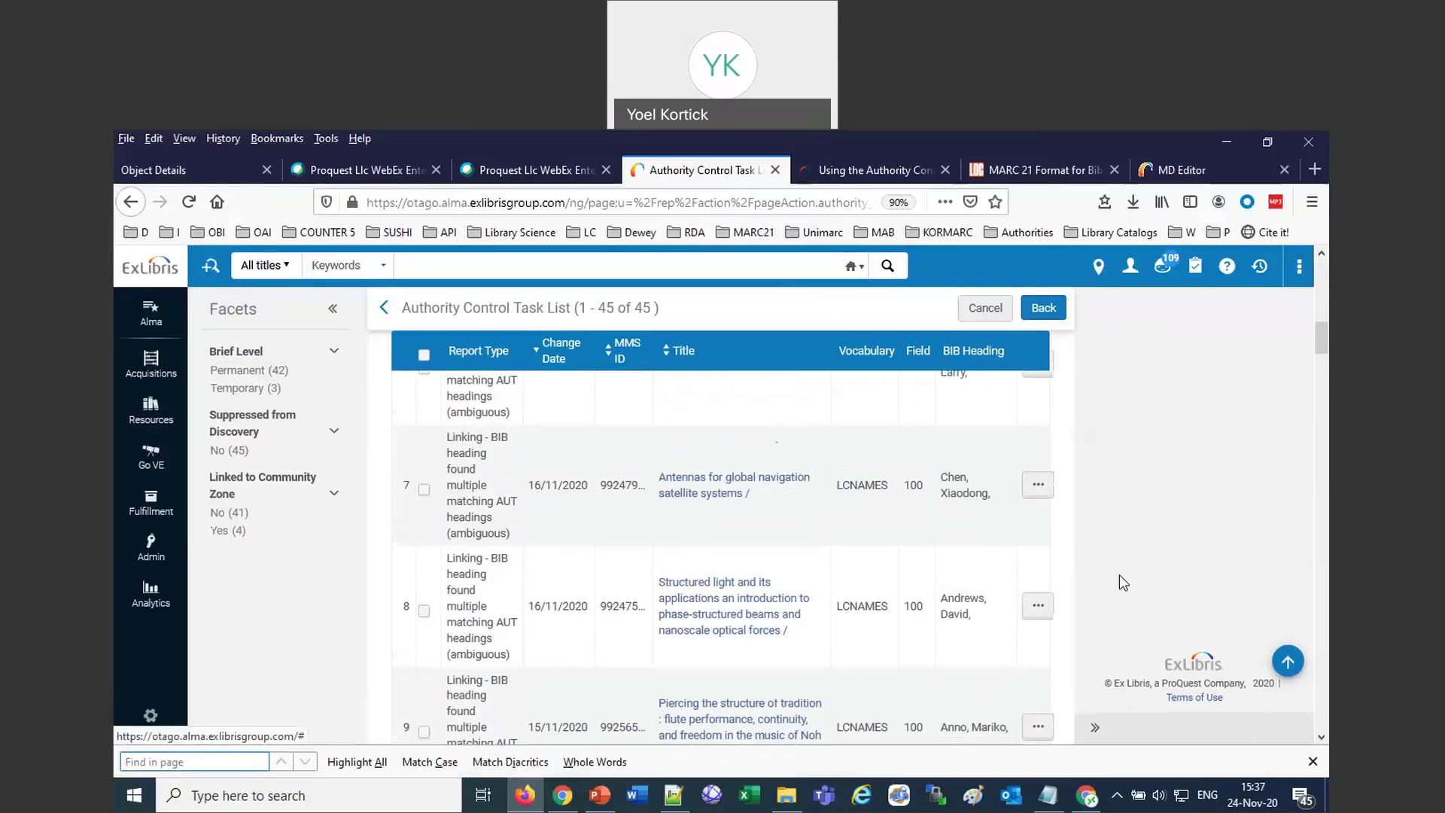
{"action": "left_click", "coordinate": [1035, 489]}
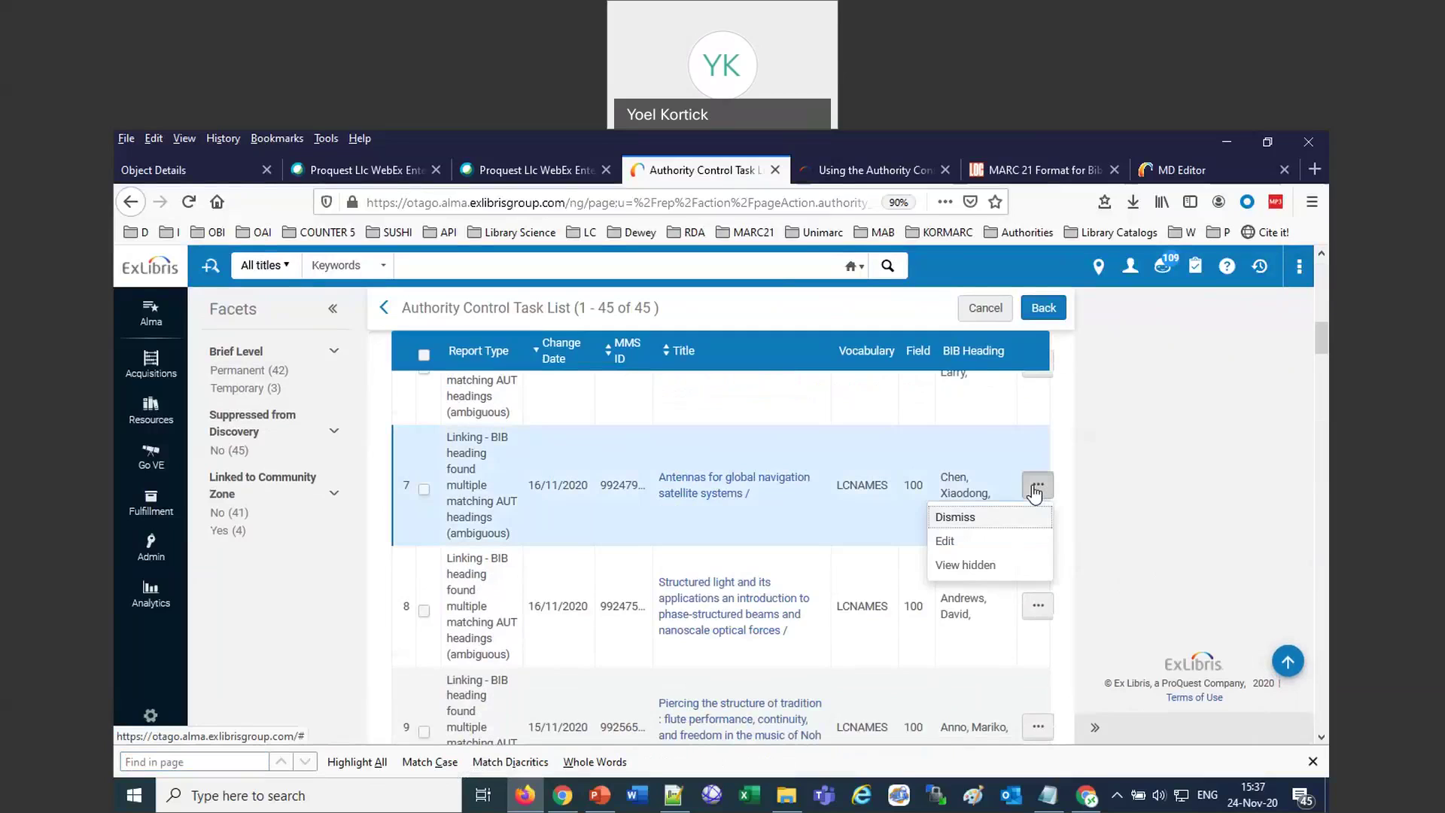
{"action": "left_click", "coordinate": [945, 541]}
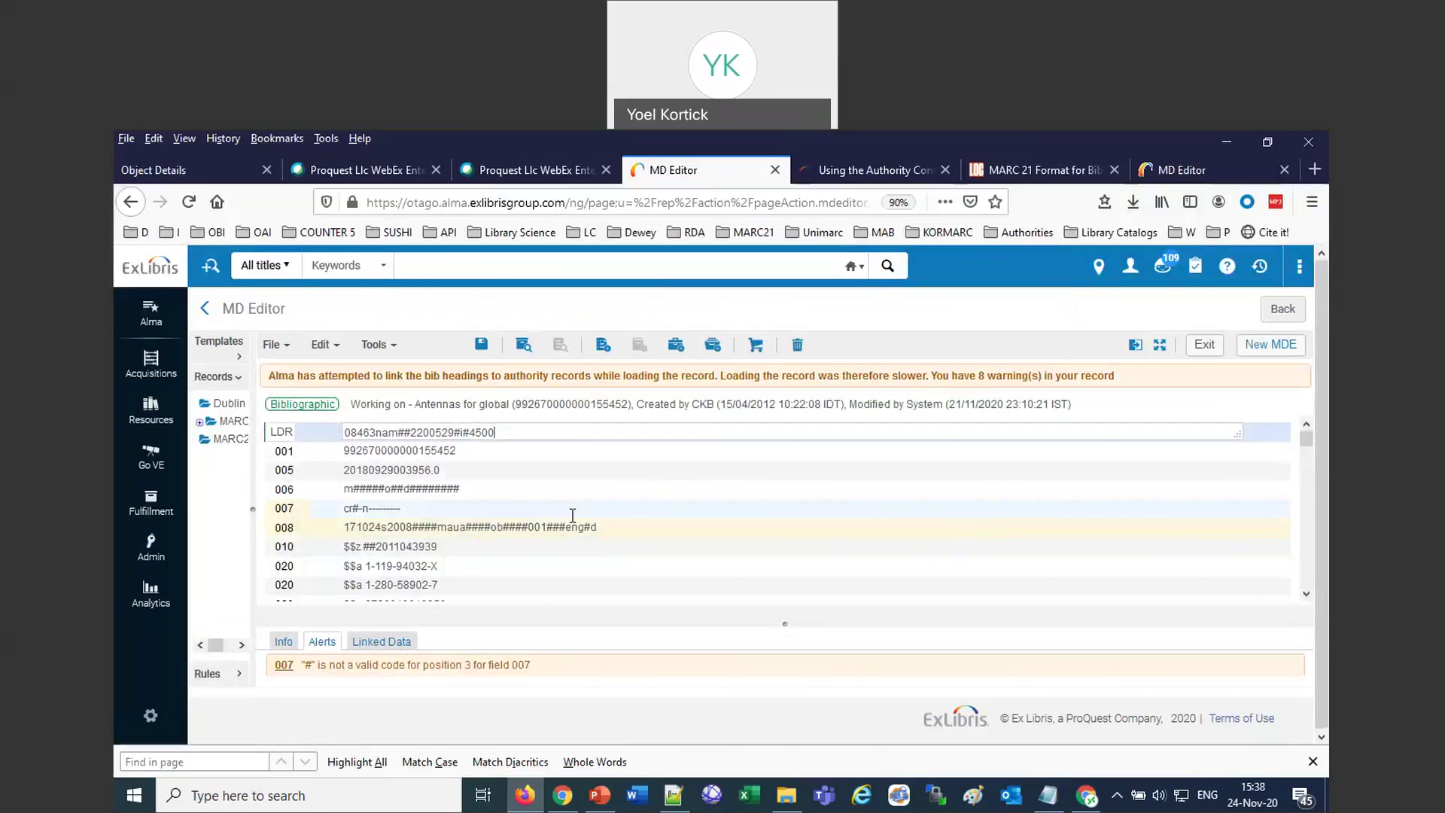
{"action": "scroll", "coordinate": [576, 515], "scroll_direction": "down", "scroll_amount": 10}
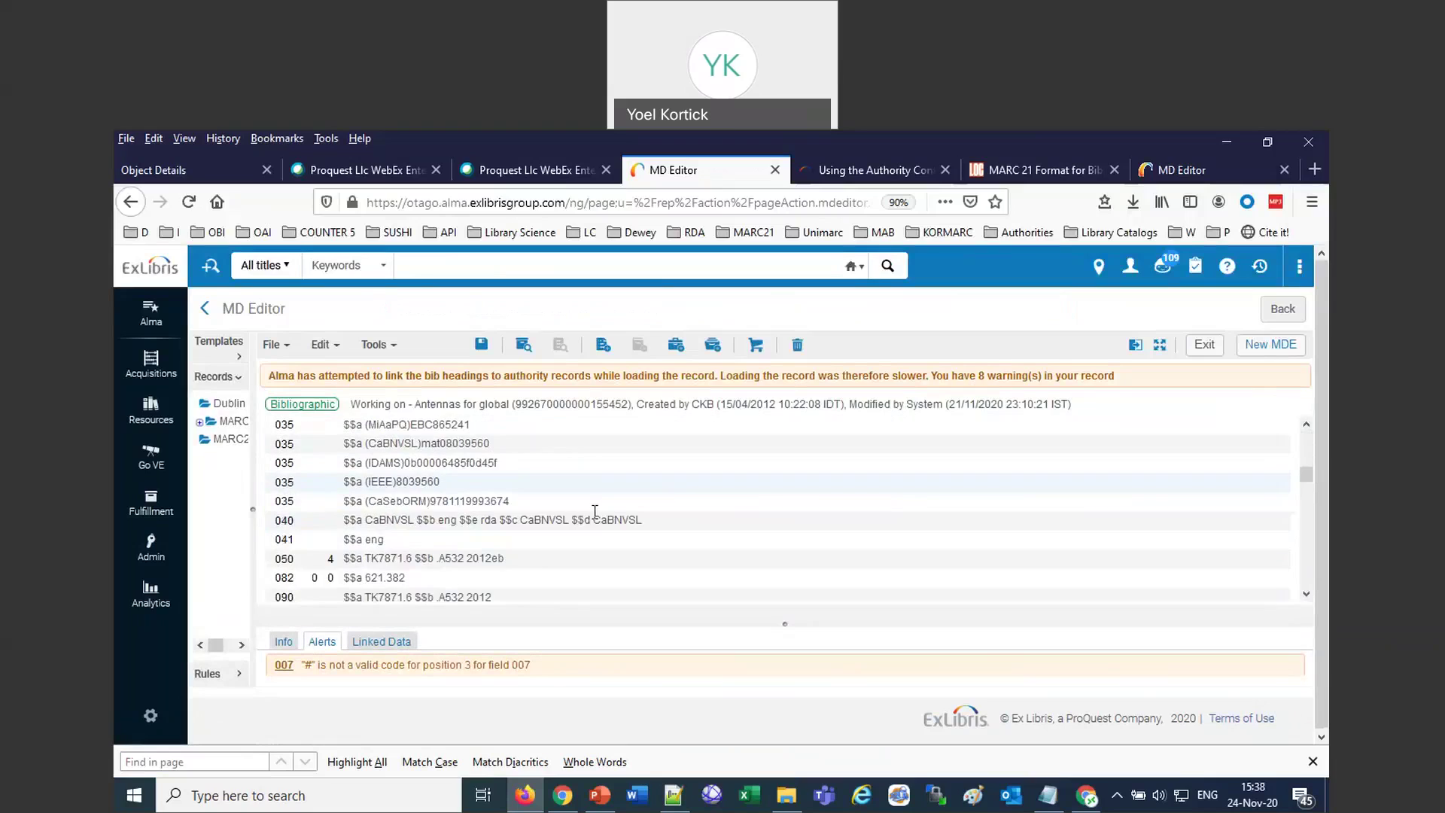
{"action": "scroll", "coordinate": [595, 512], "scroll_direction": "down", "scroll_amount": 3}
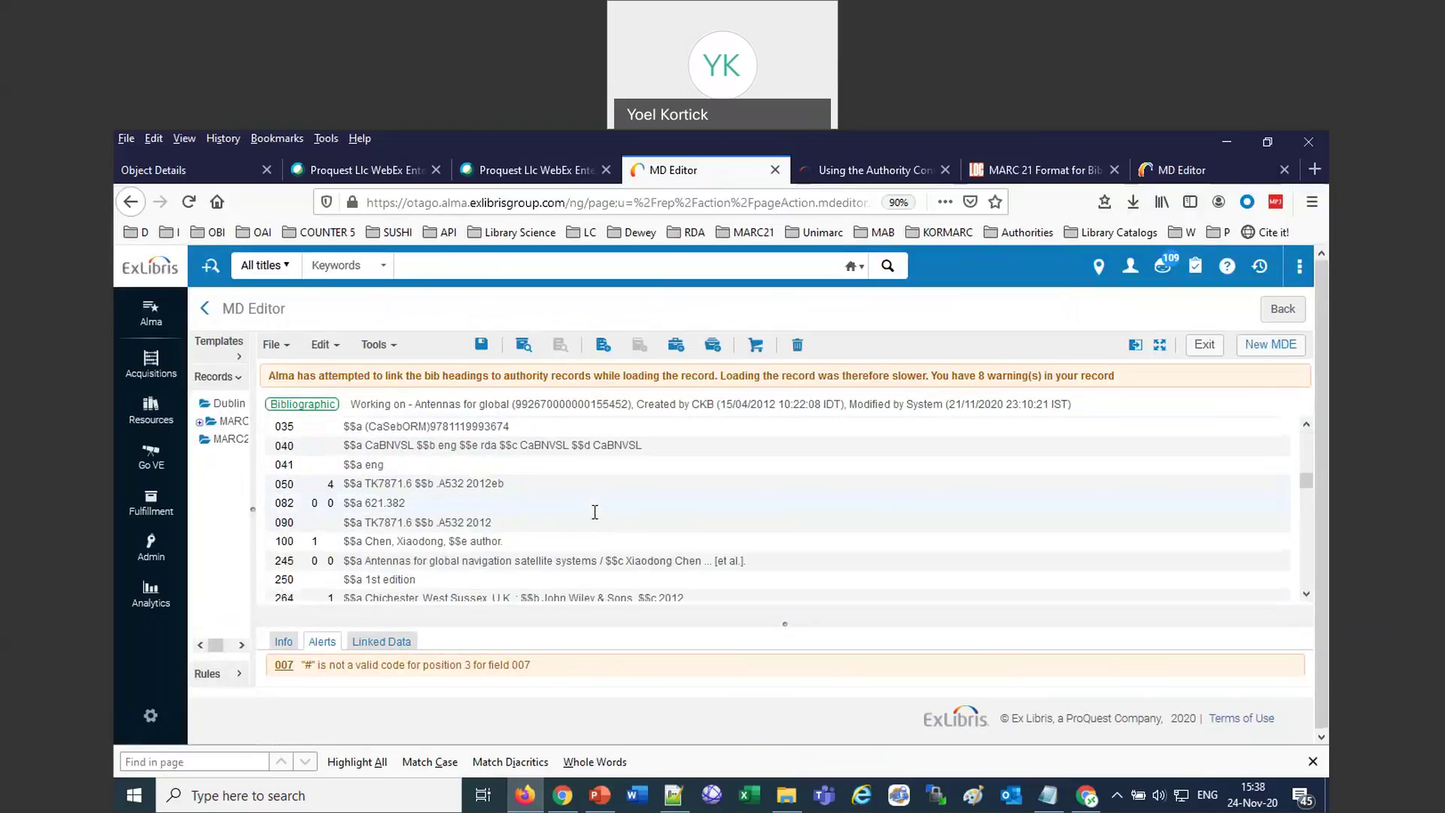
Look up matching authority headings for the record's 100 author field and widen the records pane.
{"action": "left_click", "coordinate": [473, 541]}
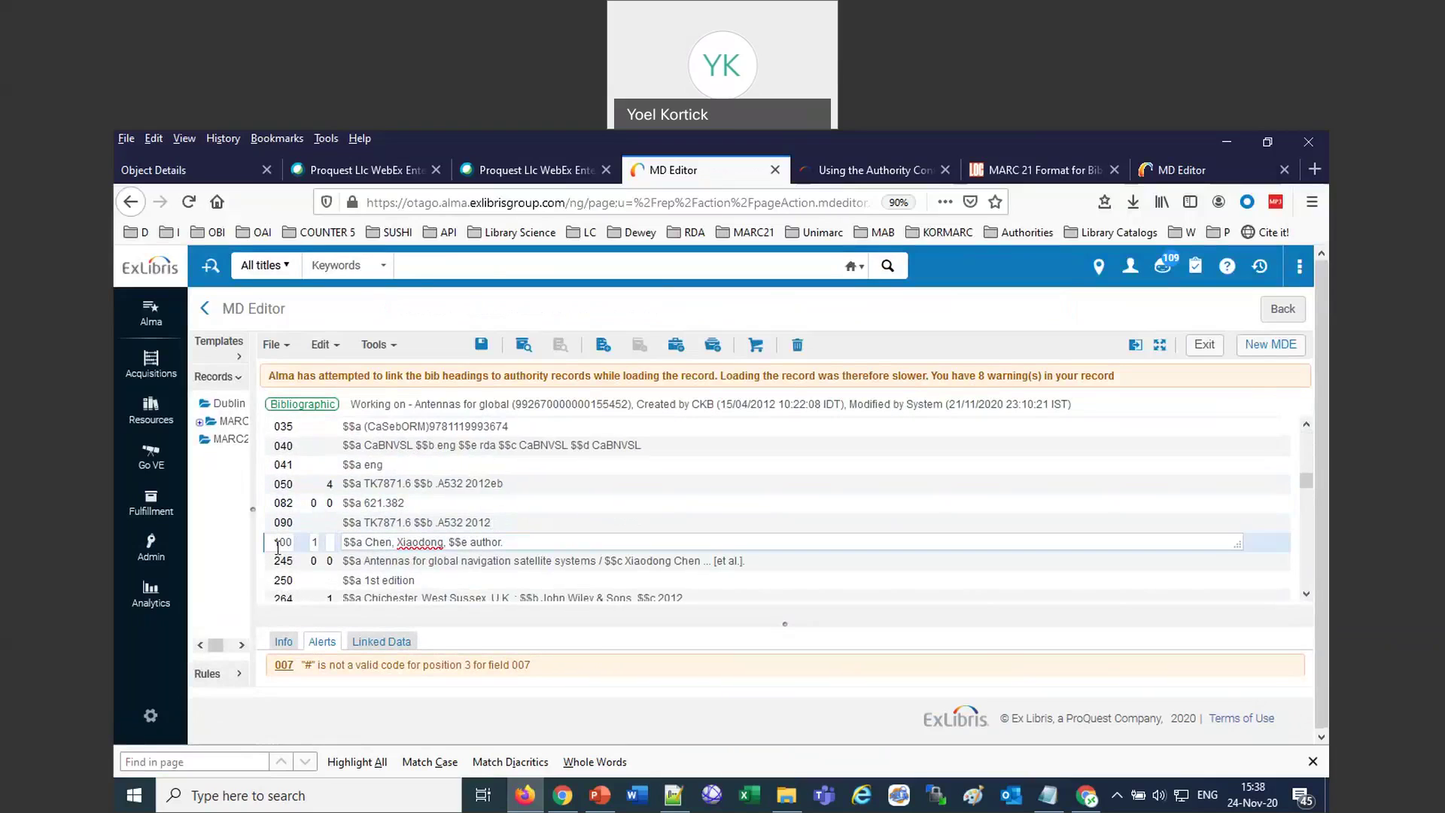
{"action": "left_click", "coordinate": [542, 554]}
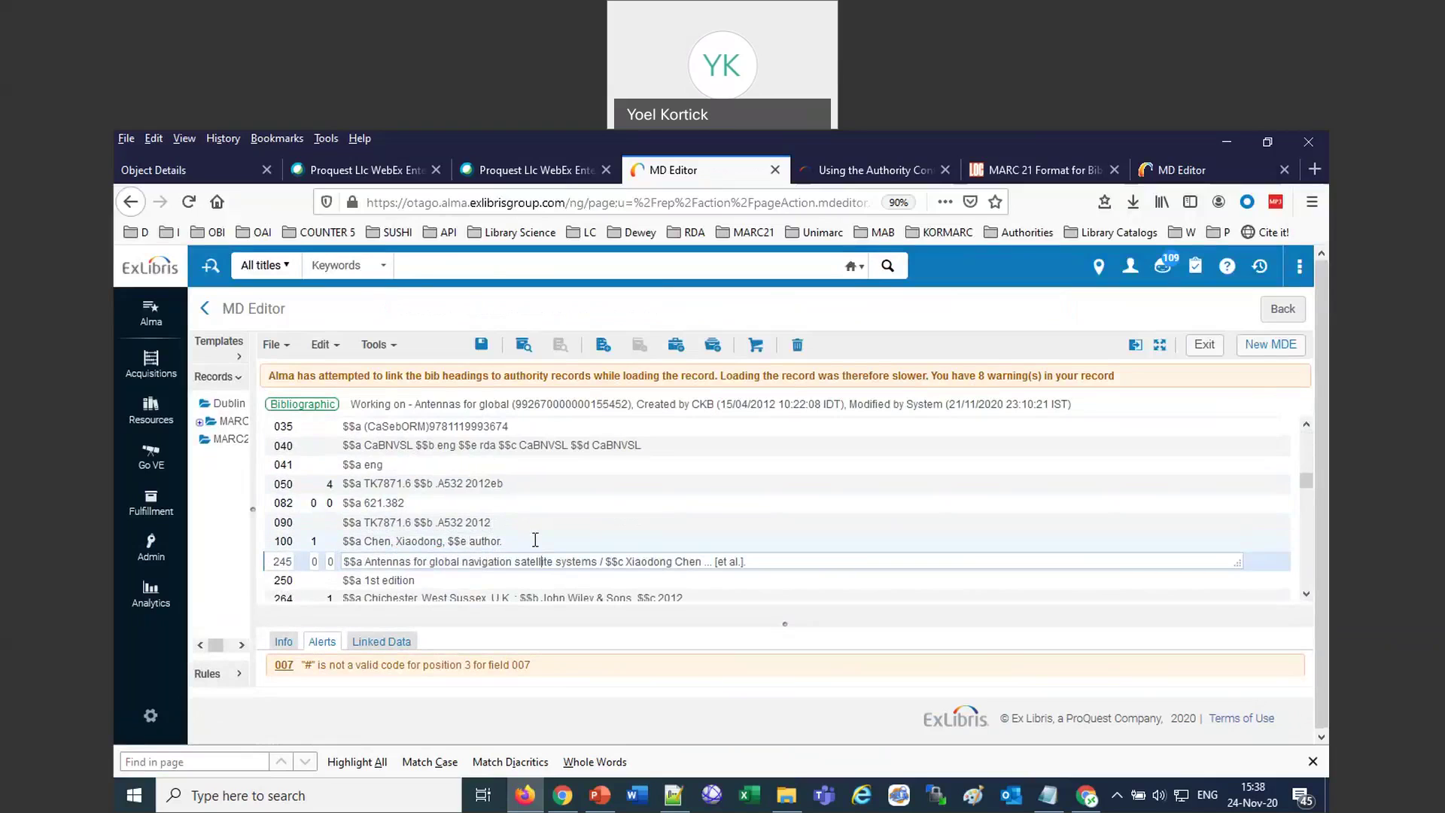
{"action": "left_click", "coordinate": [451, 547]}
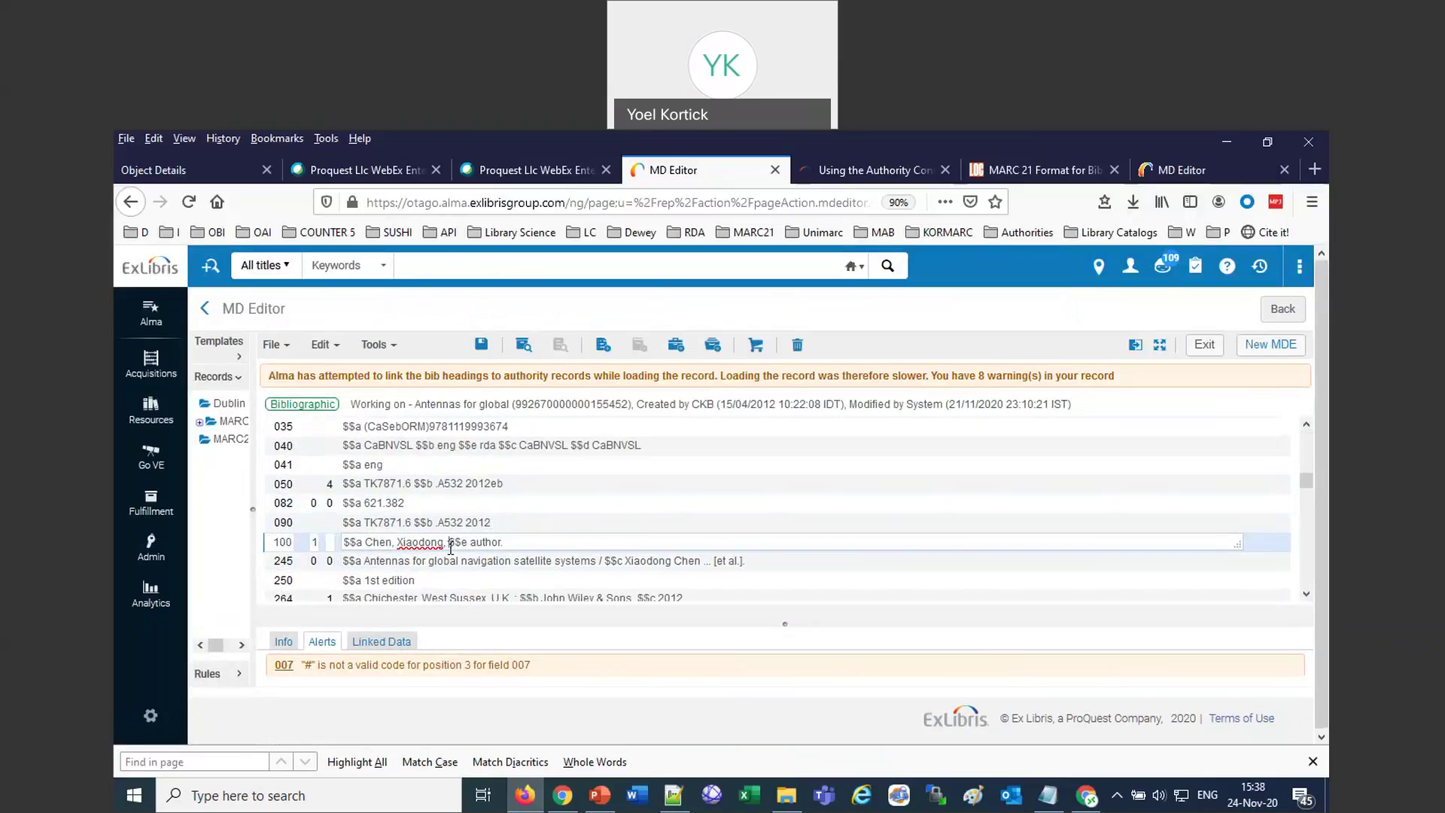
{"action": "key", "text": "F3"}
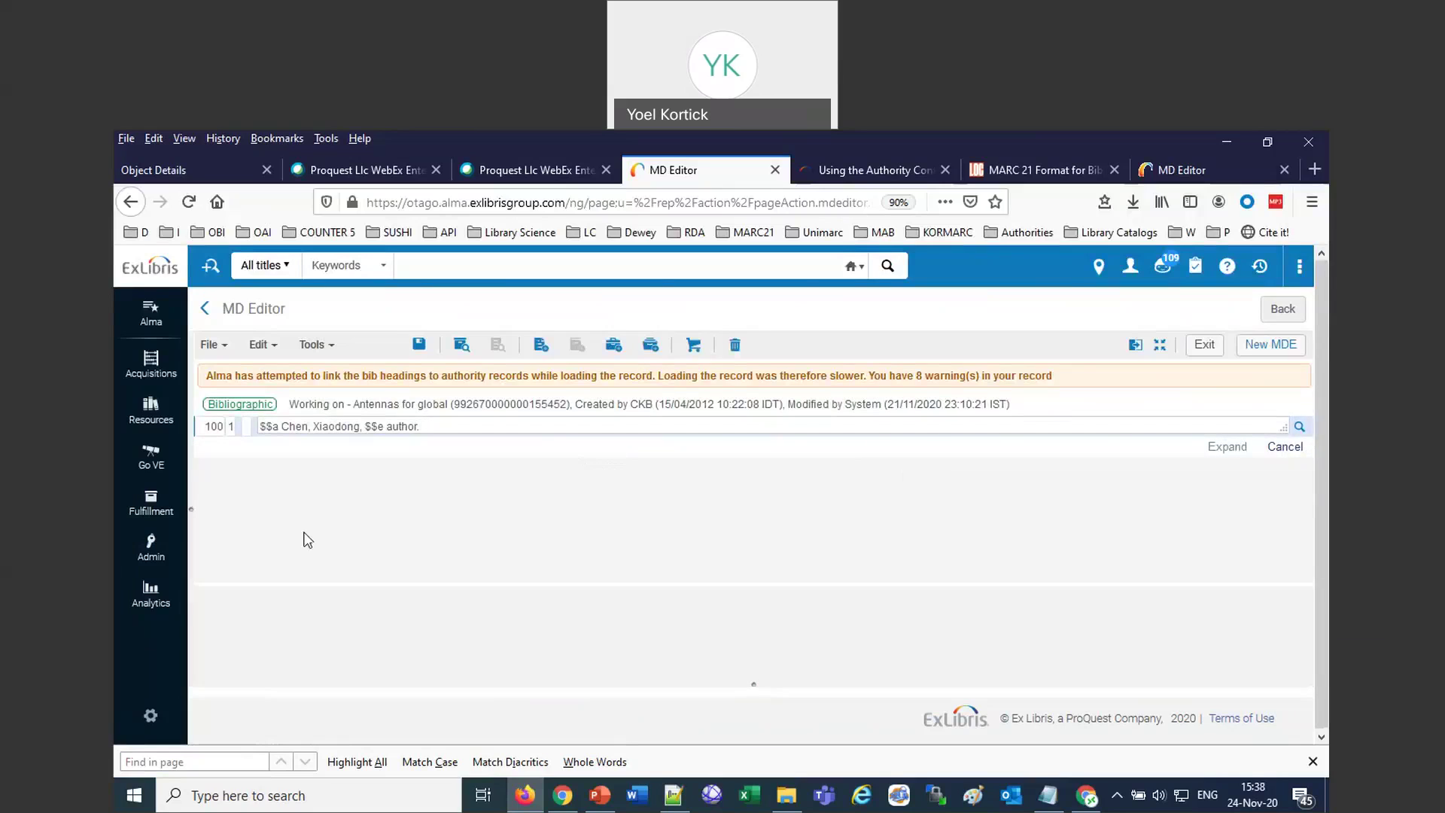
{"action": "left_click_drag", "start_coordinate": [192, 509], "coordinate": [407, 516]}
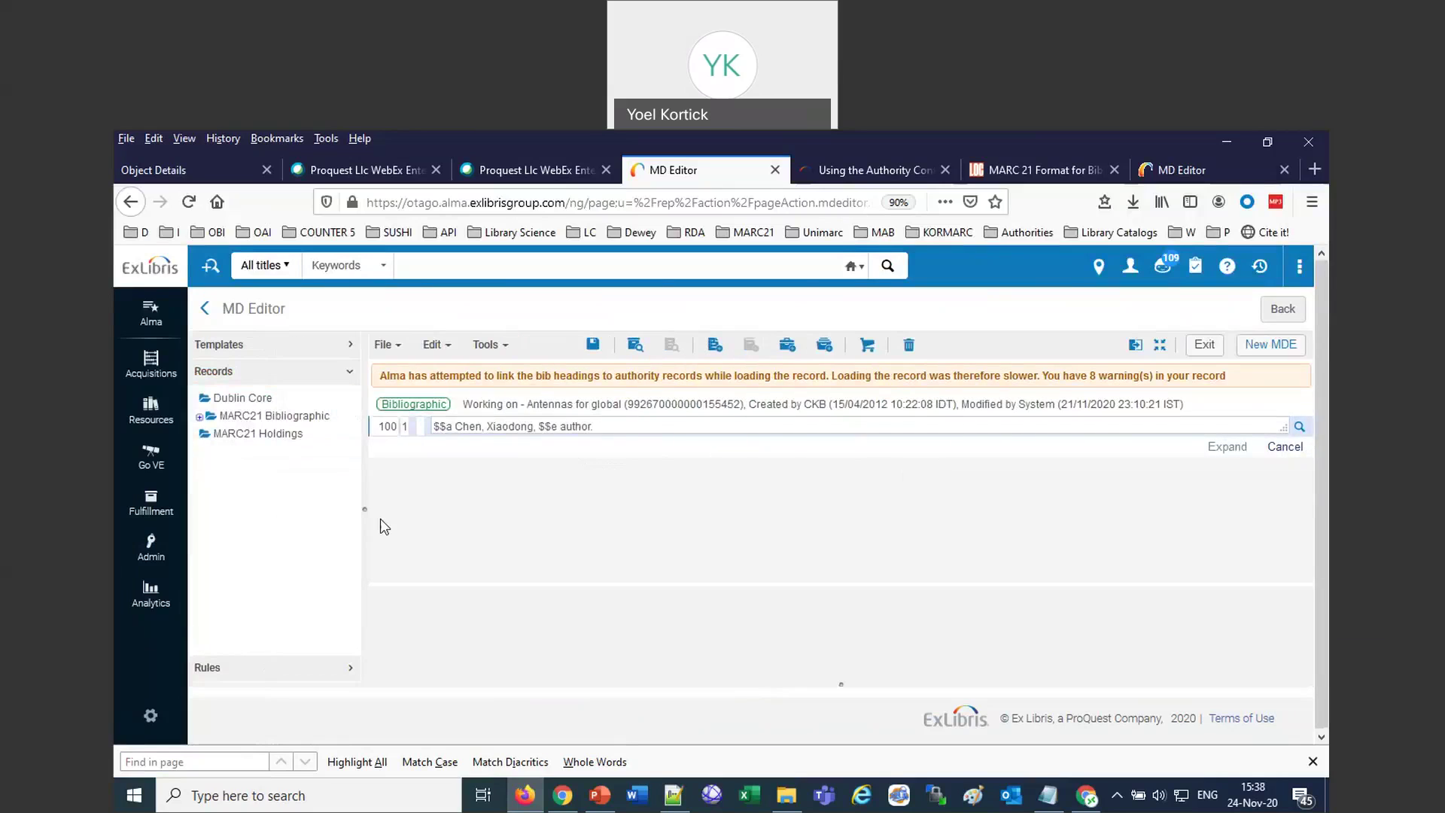
Try to look up the 100 field's heading without its $$e author subfield, and close the lookup.
{"action": "left_click_drag", "start_coordinate": [578, 427], "coordinate": [700, 414]}
{"action": "key", "text": "BackSpace"}
{"action": "key", "text": "Return"}
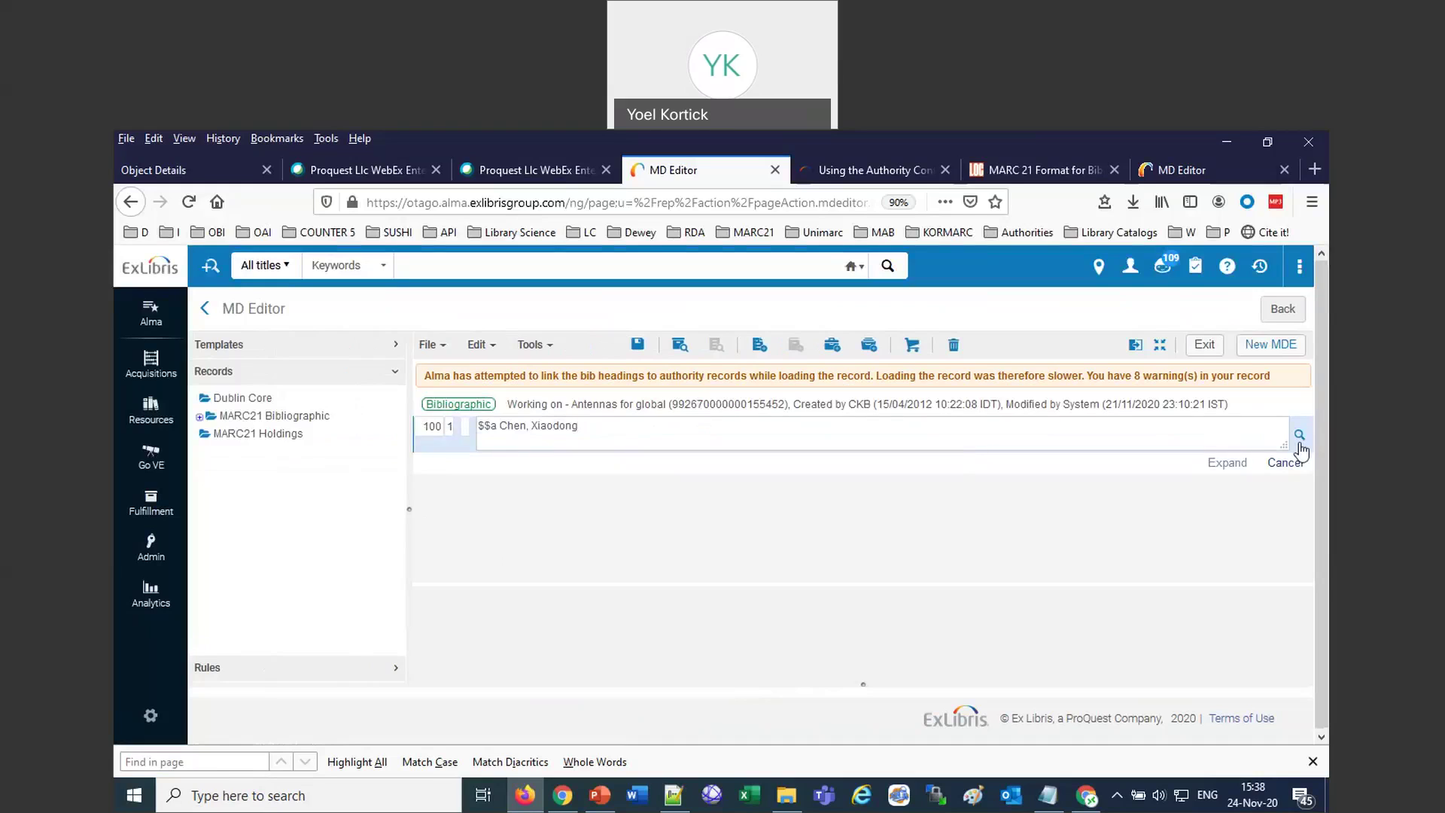
{"action": "left_click", "coordinate": [1291, 470]}
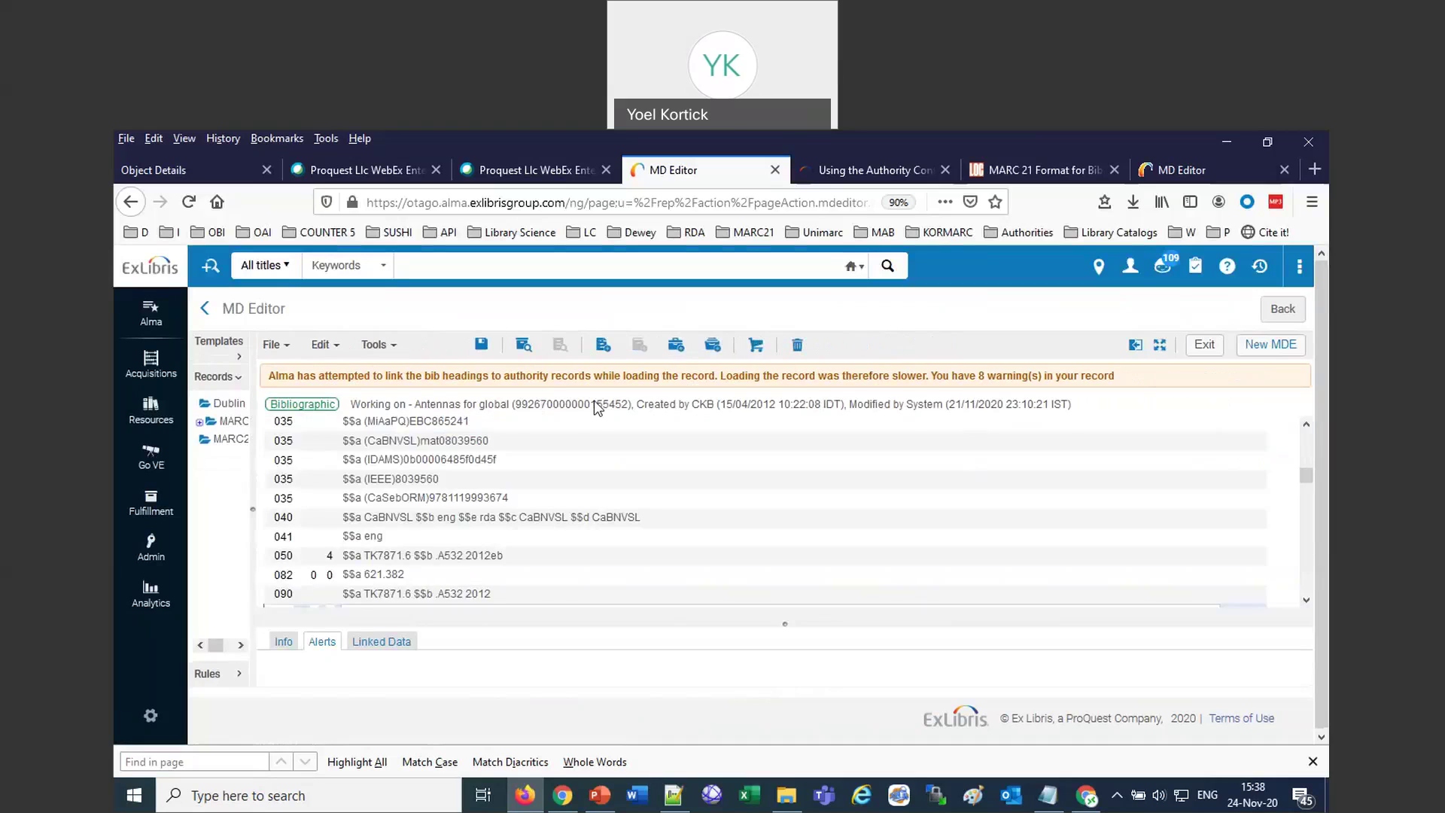
Find the 700 field in the antennas record and view its linked authority record.
{"action": "scroll", "coordinate": [611, 519], "scroll_direction": "down", "scroll_amount": 5}
{"action": "scroll", "coordinate": [609, 526], "scroll_direction": "down", "scroll_amount": 8}
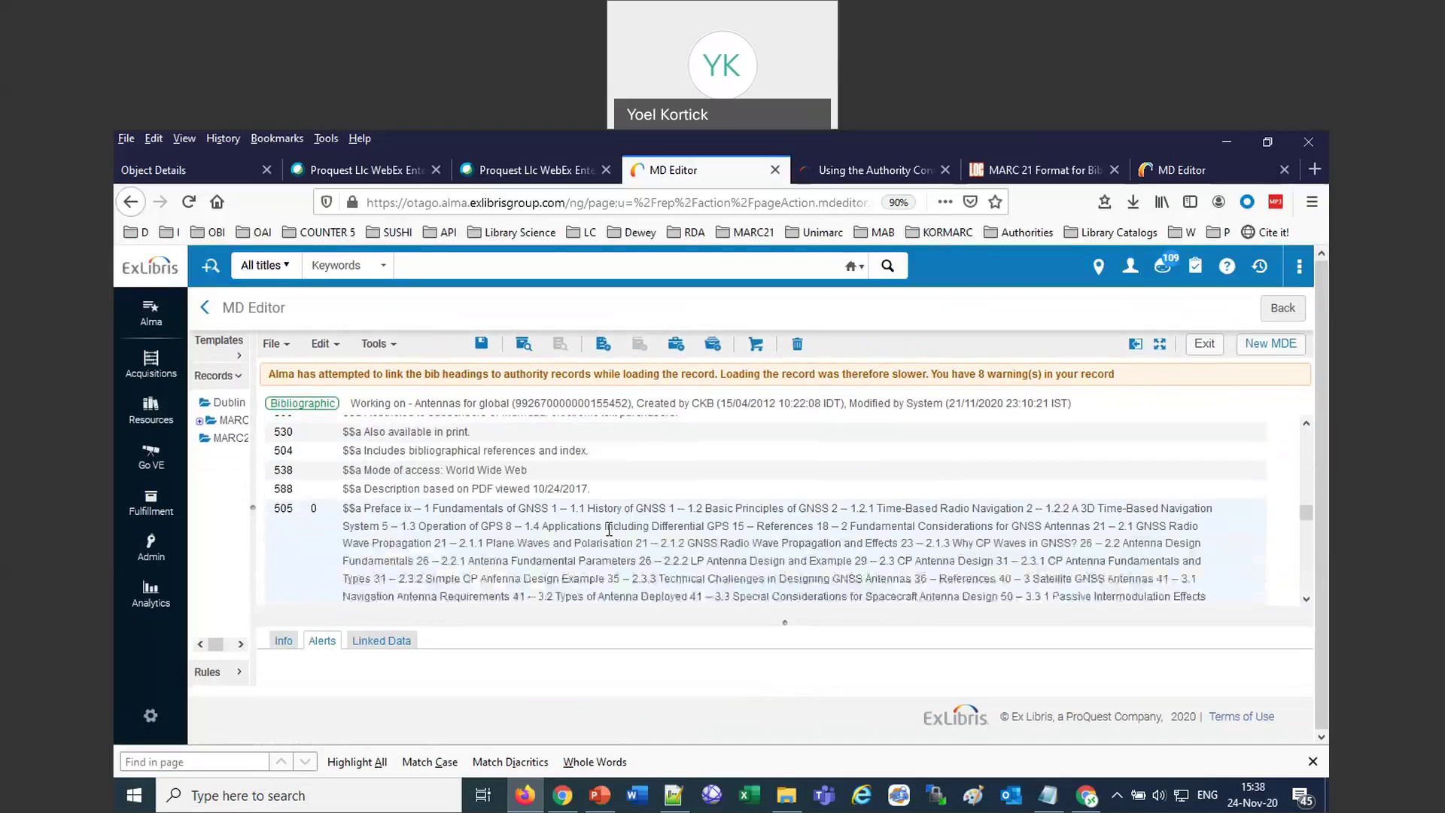
{"action": "scroll", "coordinate": [612, 524], "scroll_direction": "down", "scroll_amount": 1}
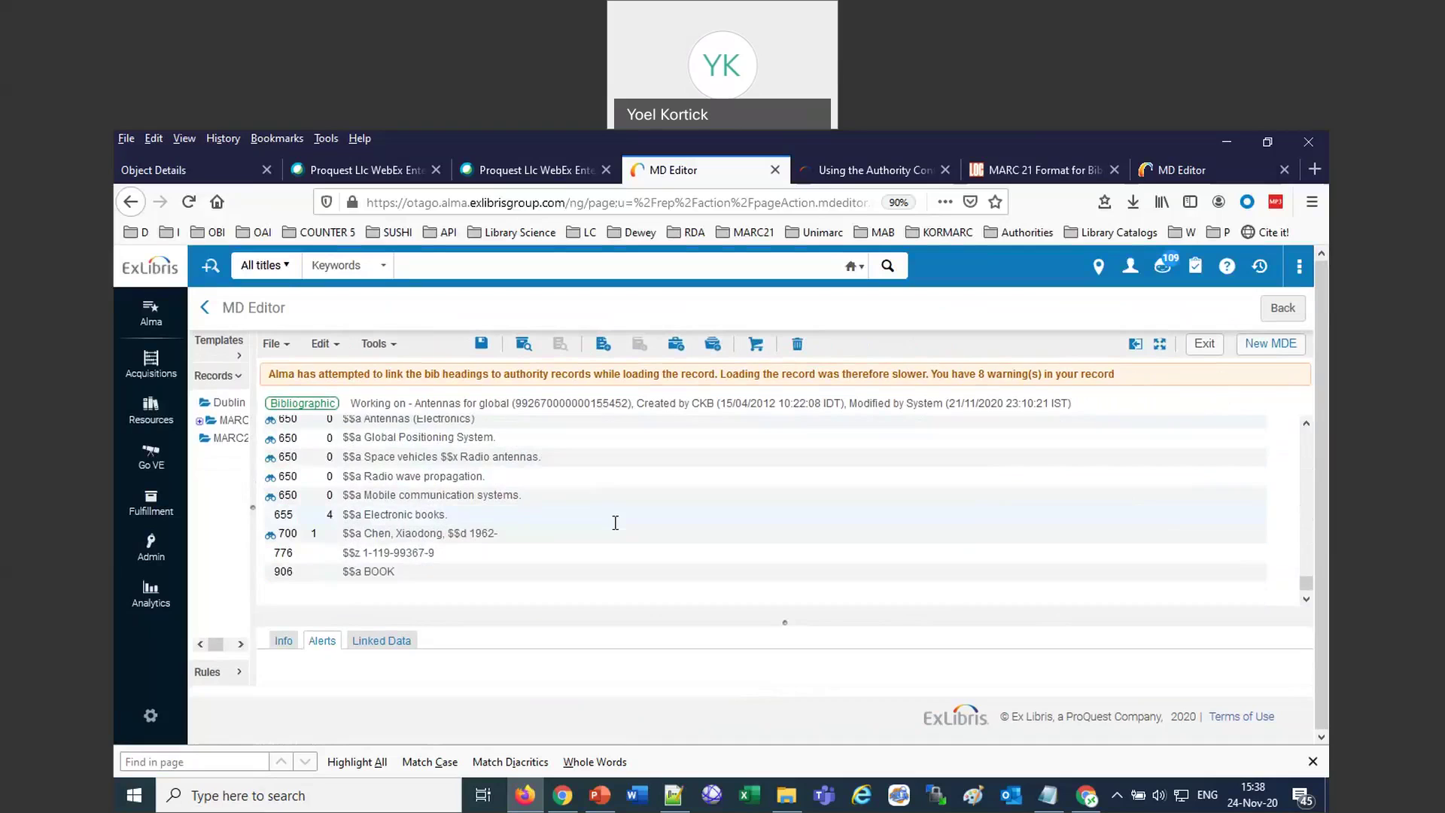
{"action": "left_click", "coordinate": [271, 536]}
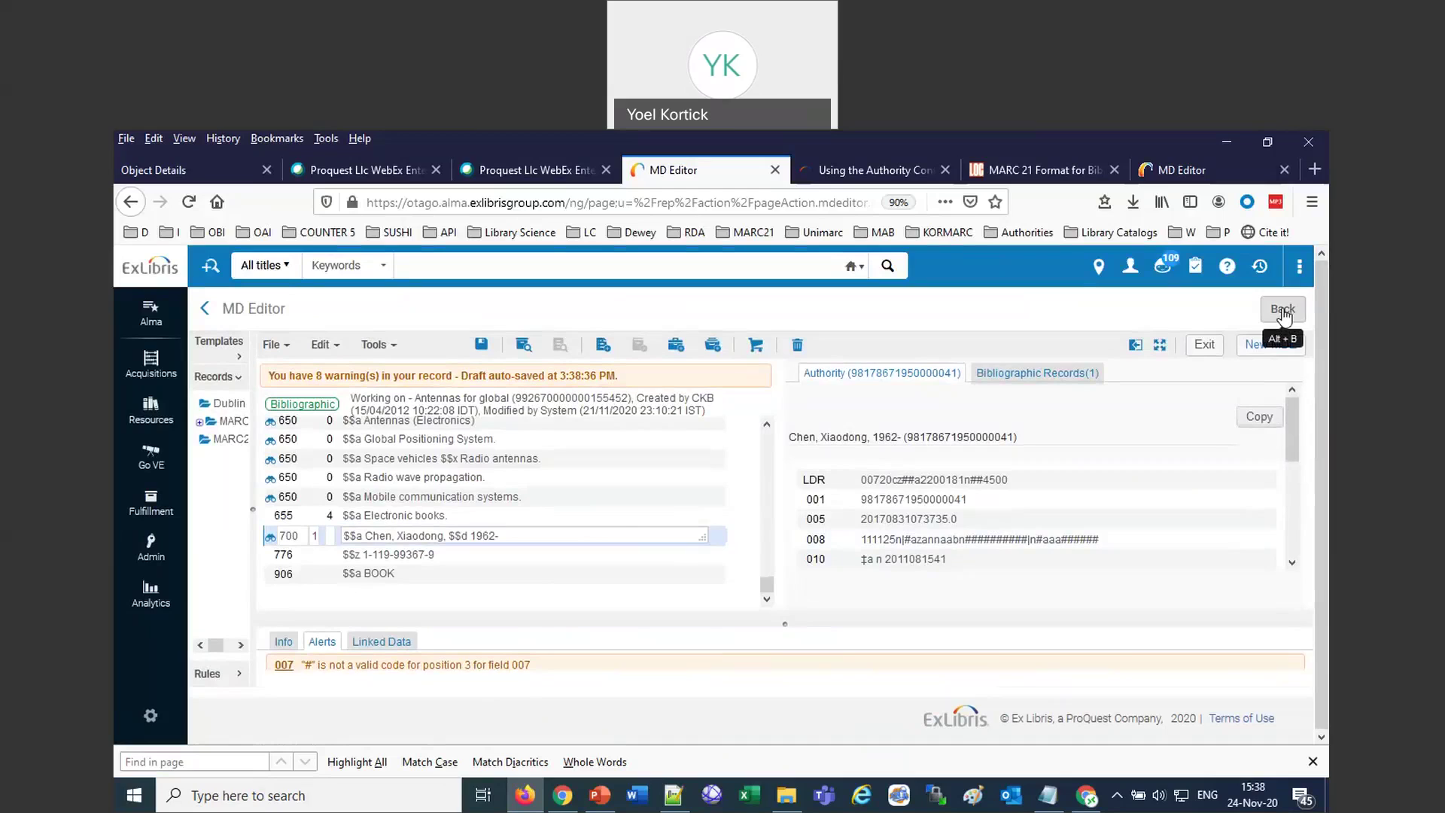
Try to look up authority headings for the 700 field without its $$d 1962- subfield, and close the lookup.
{"action": "left_click", "coordinate": [447, 538]}
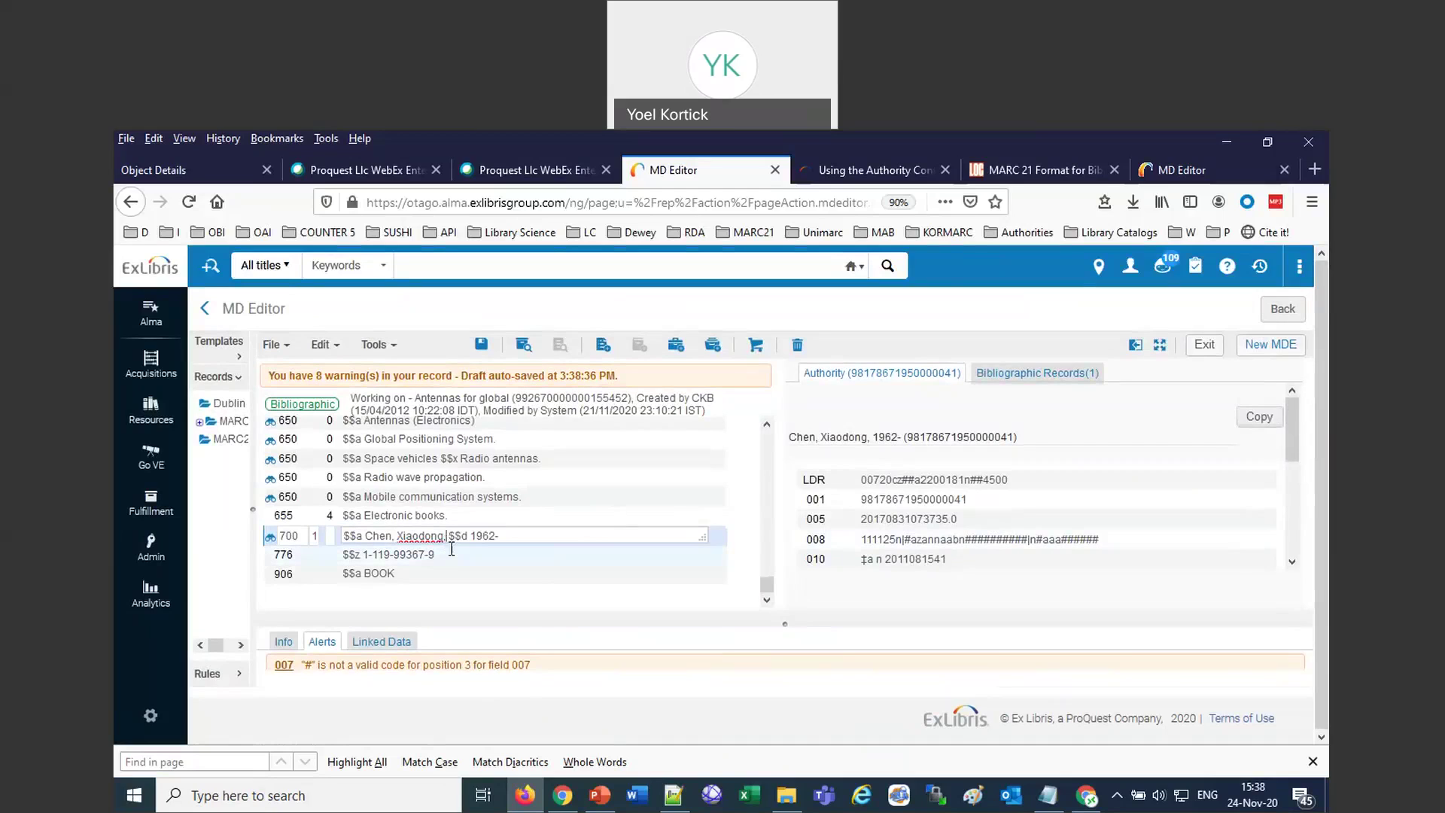
{"action": "key", "text": "F3"}
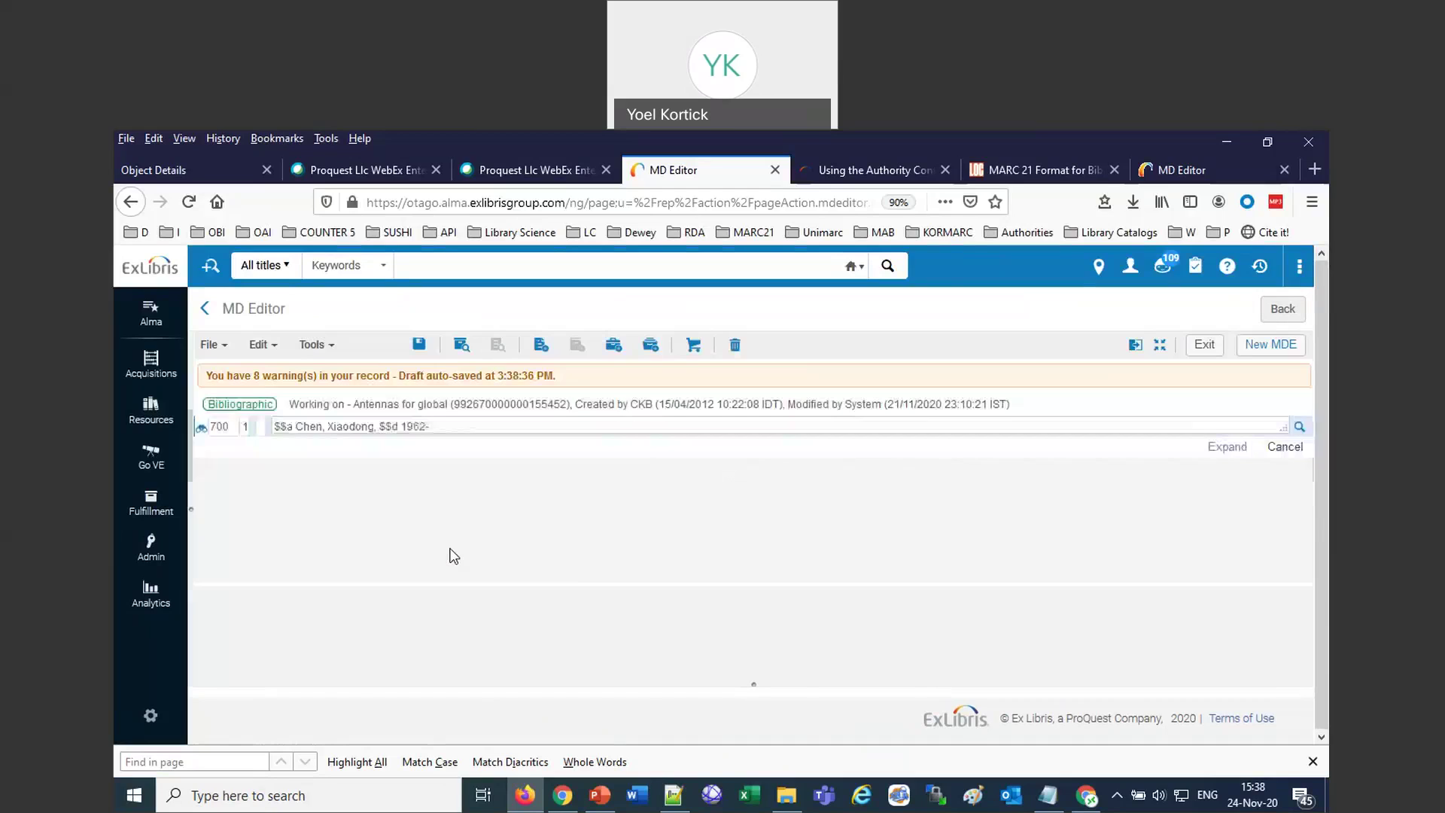
{"action": "left_click_drag", "start_coordinate": [374, 425], "coordinate": [454, 425]}
{"action": "key", "text": "BackSpace"}
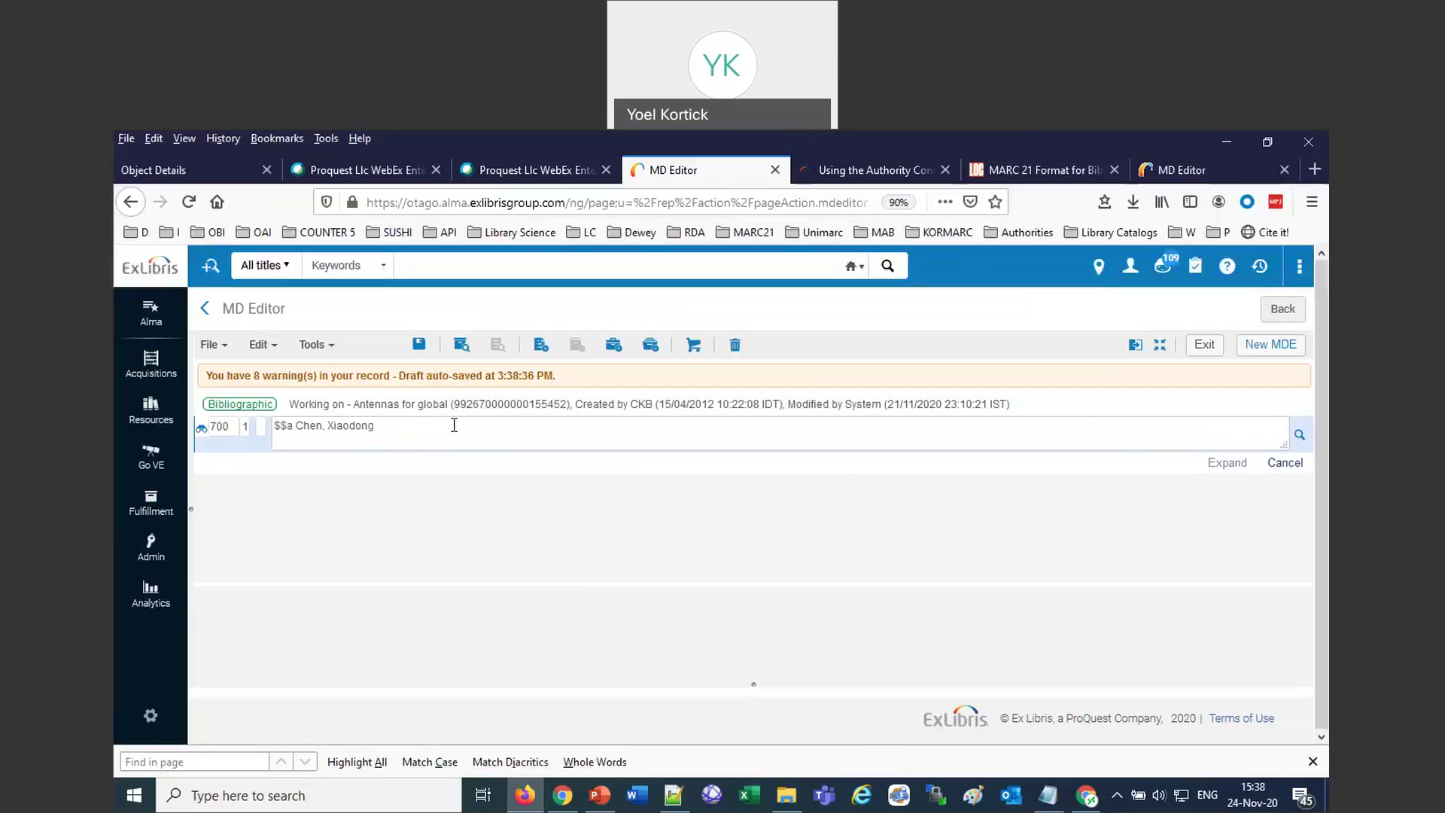
{"action": "left_click", "coordinate": [1284, 464]}
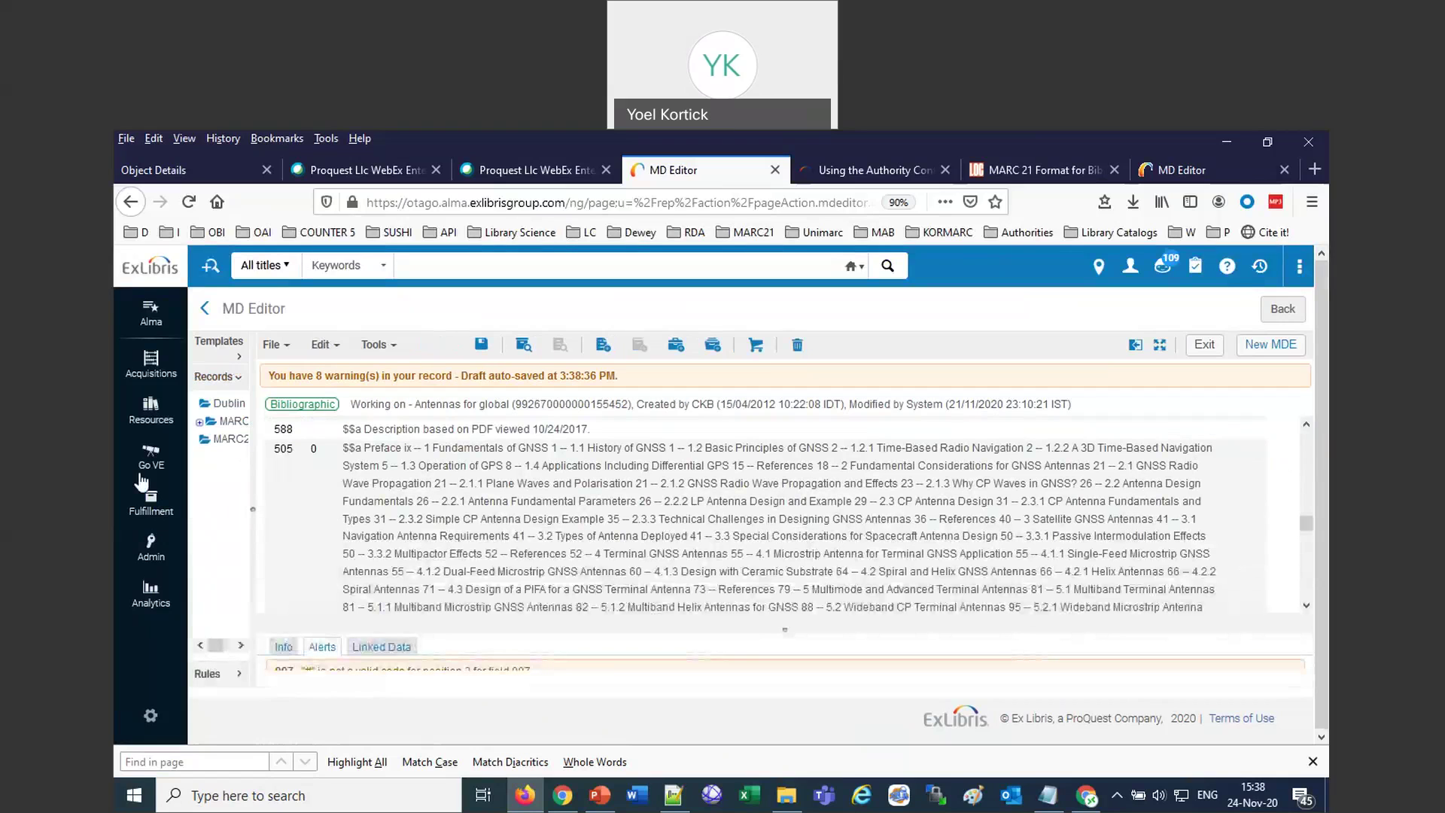
Return to the Authority Control Task List and look through the filtered records for another example.
{"action": "left_click", "coordinate": [150, 413]}
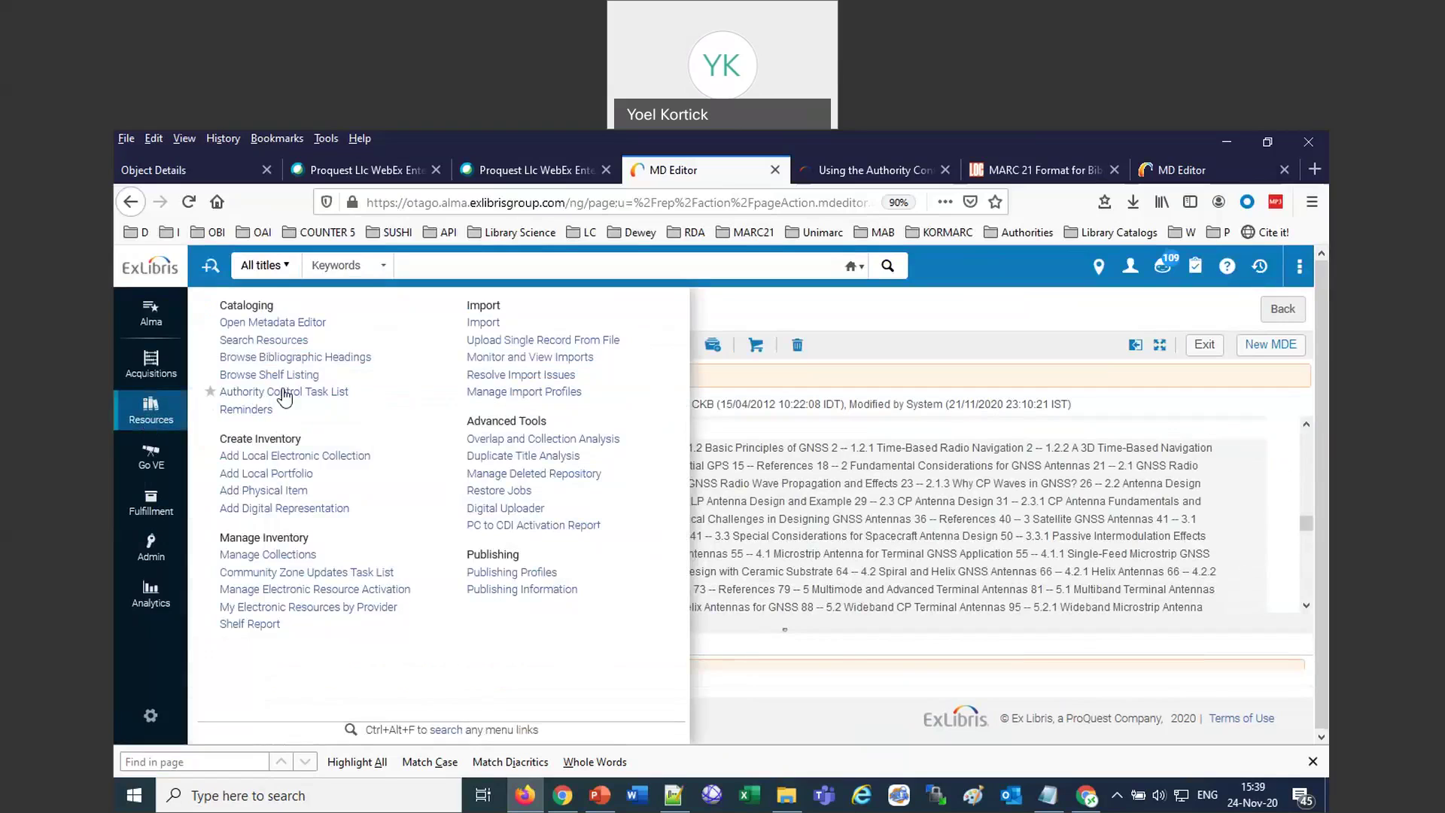
{"action": "left_click", "coordinate": [275, 393]}
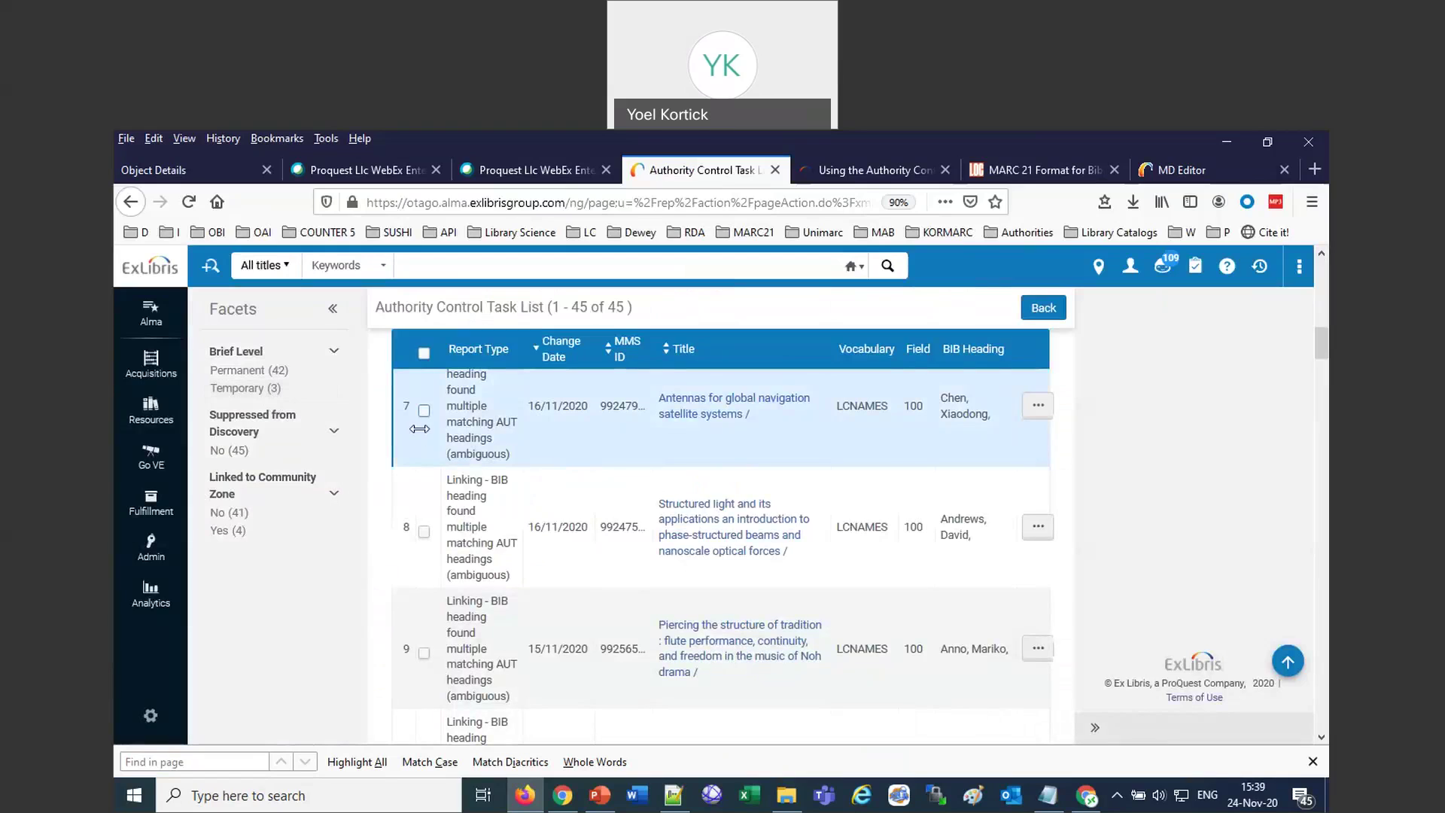
{"action": "scroll", "coordinate": [517, 427], "scroll_direction": "up", "scroll_amount": 10}
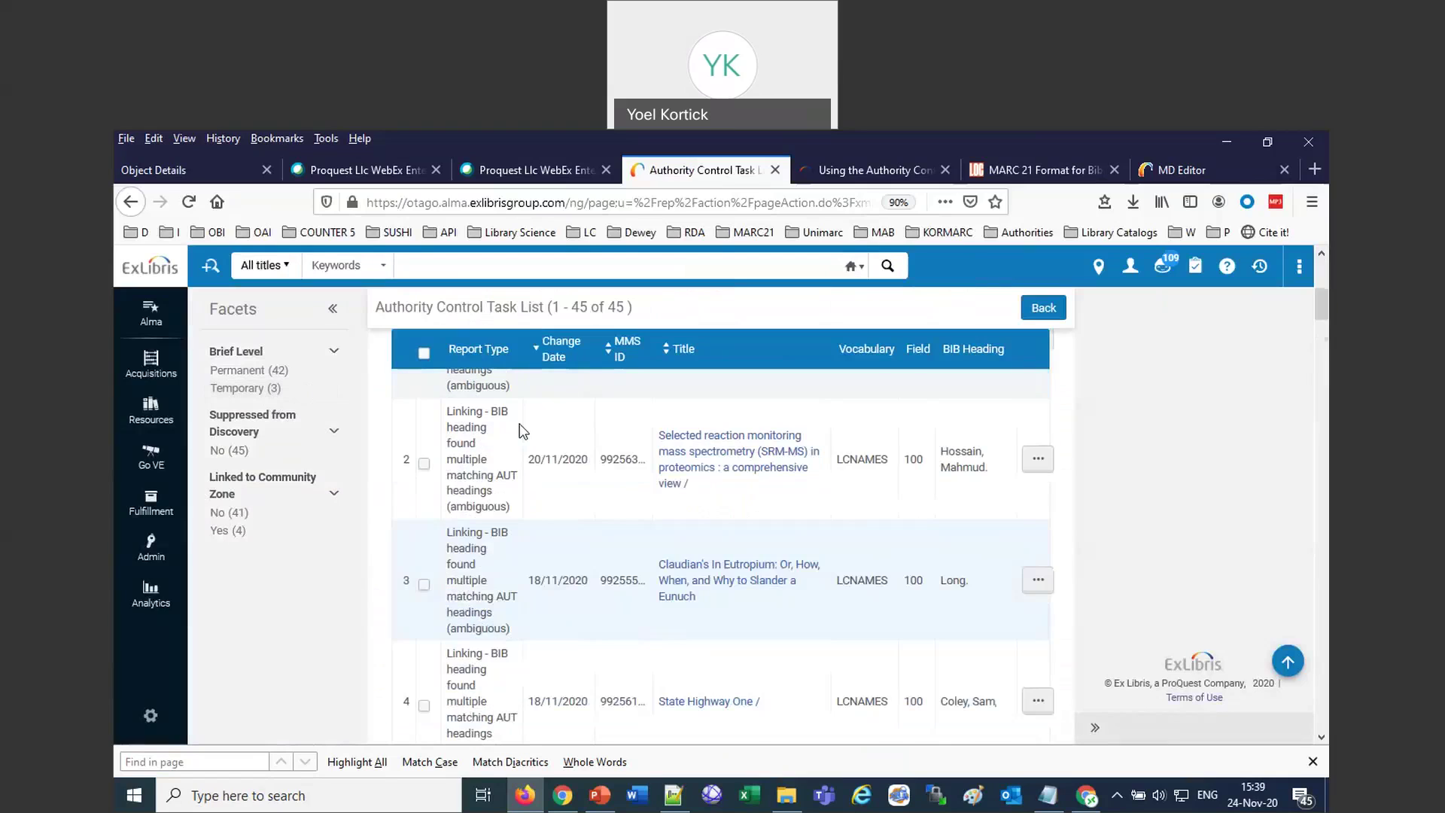
{"action": "scroll", "coordinate": [522, 431], "scroll_direction": "up", "scroll_amount": 3}
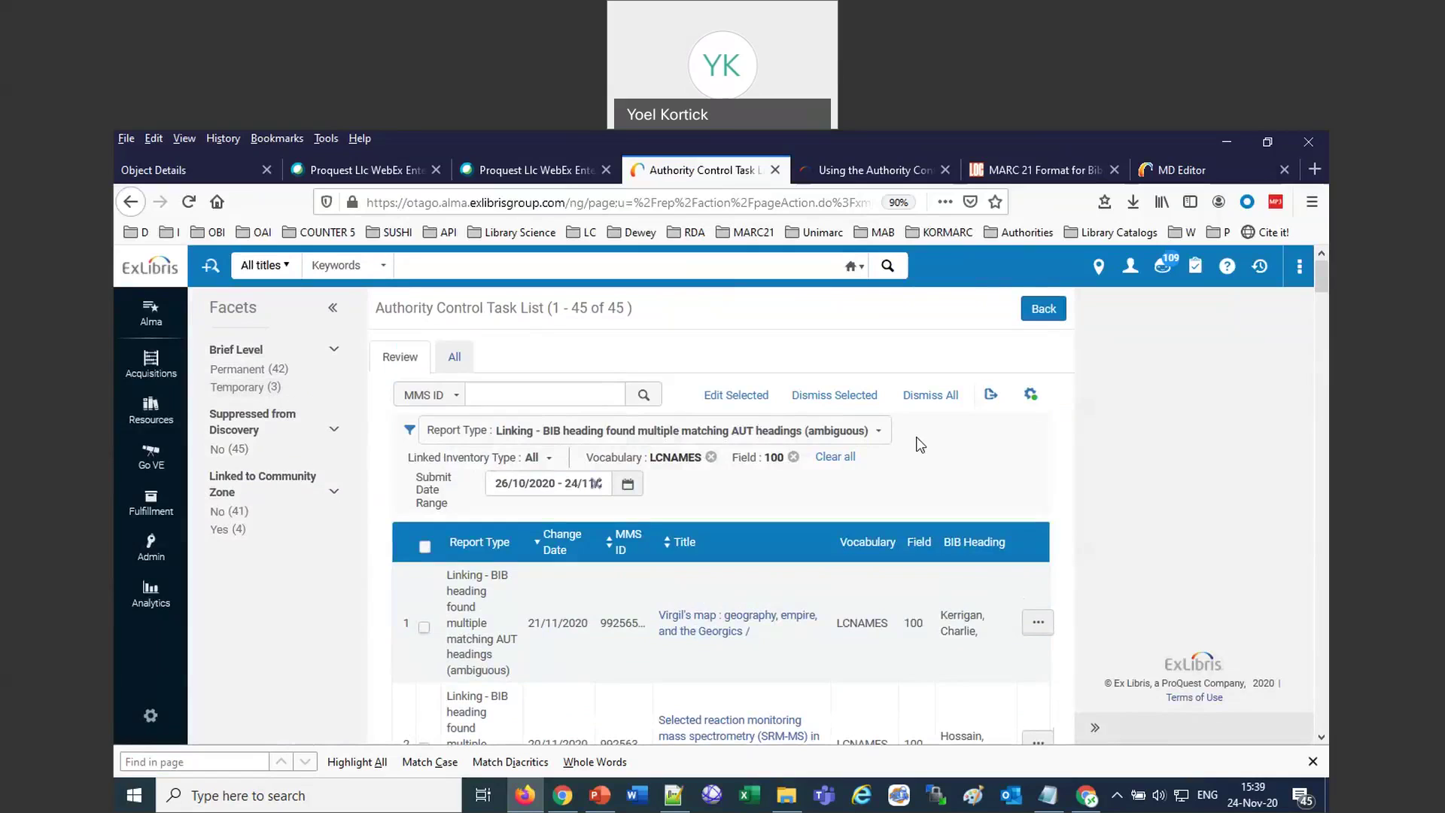
{"action": "scroll", "coordinate": [870, 663], "scroll_direction": "down", "scroll_amount": 2}
{"action": "scroll", "coordinate": [870, 662], "scroll_direction": "down", "scroll_amount": 7}
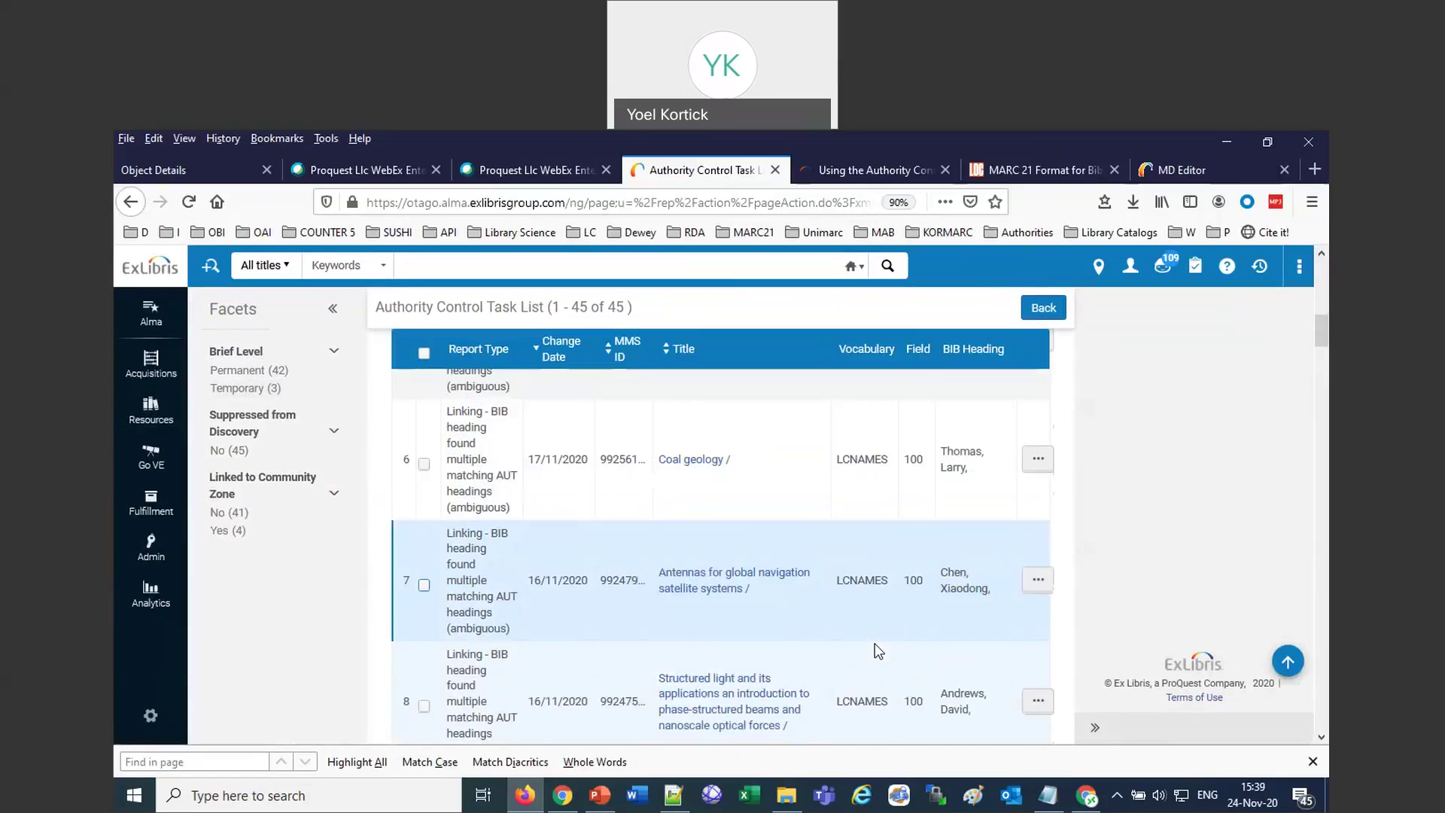
{"action": "scroll", "coordinate": [878, 652], "scroll_direction": "up", "scroll_amount": 9}
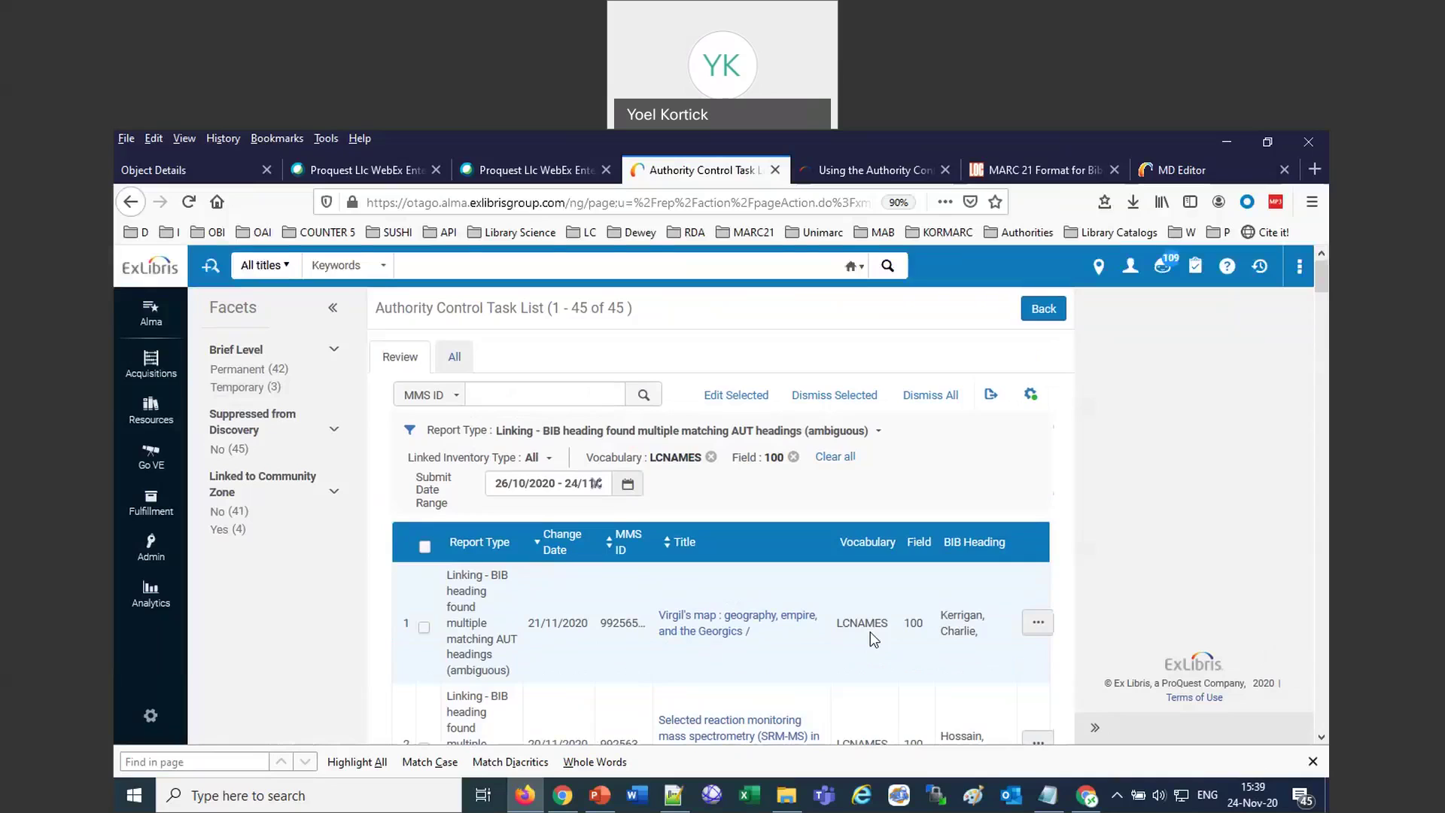
{"action": "scroll", "coordinate": [870, 631], "scroll_direction": "down", "scroll_amount": 8}
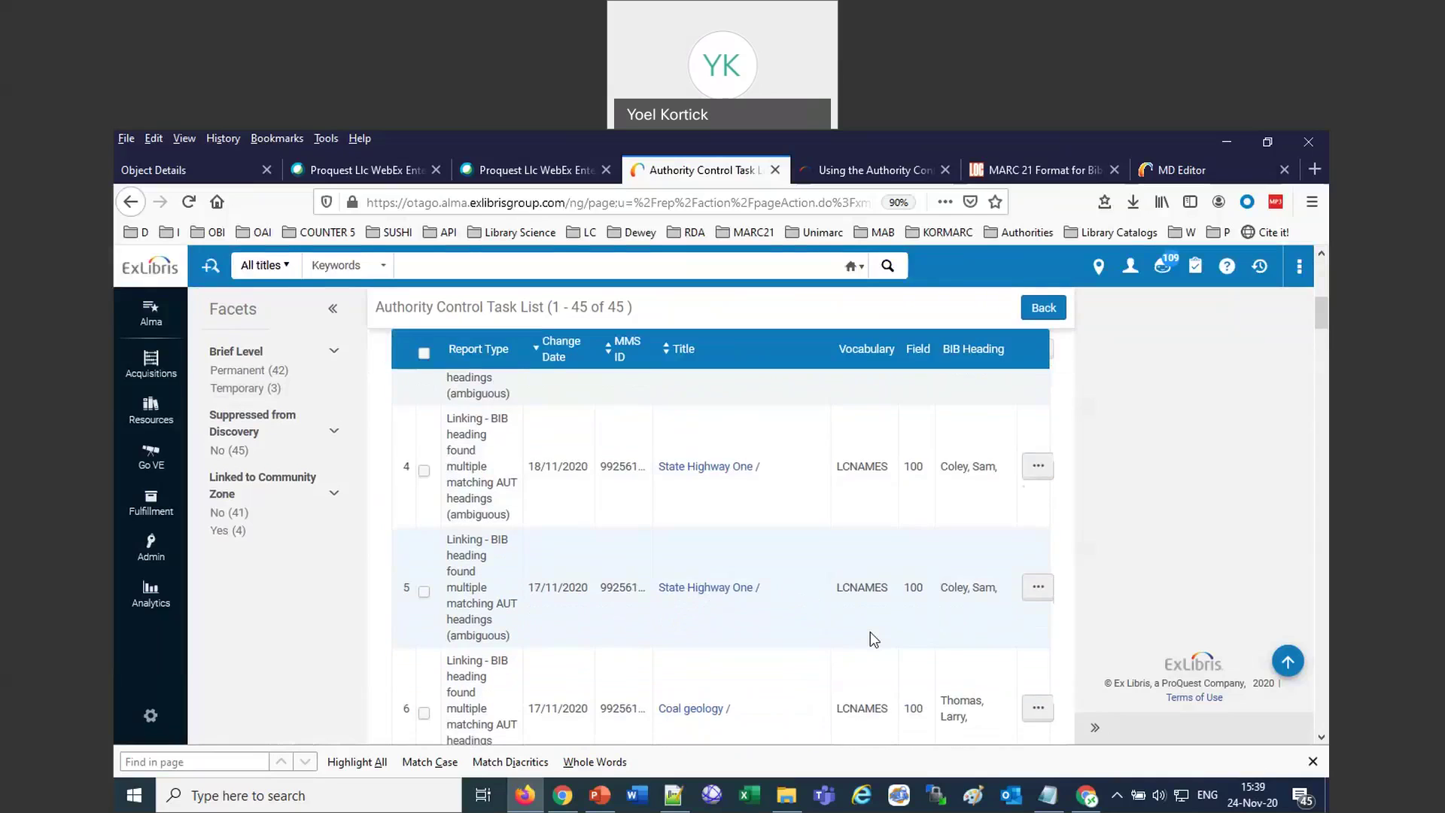
Open the "Coal geology" record for editing and start an authority heading lookup on its 100 field.
{"action": "left_click", "coordinate": [1038, 545]}
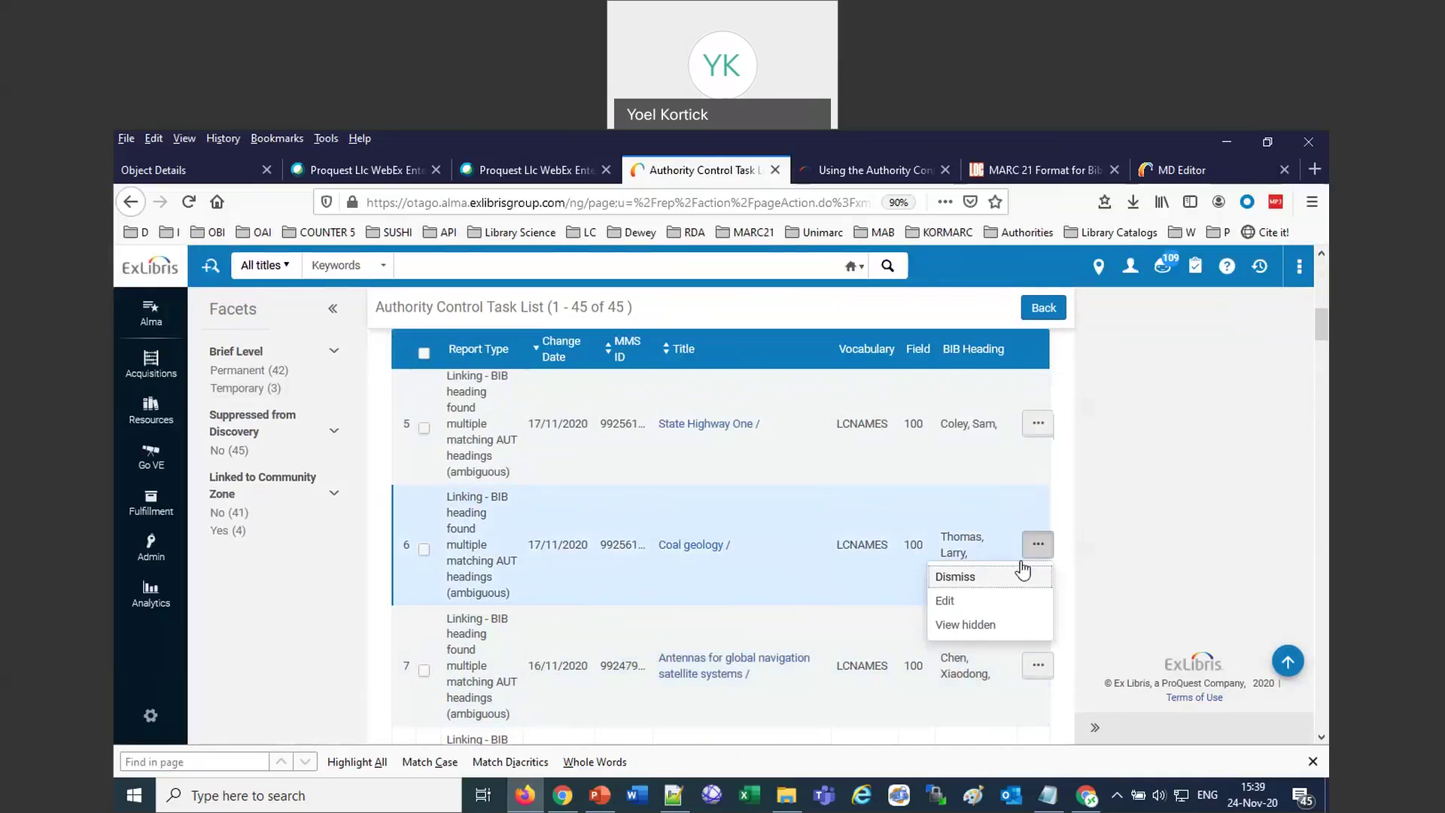
{"action": "left_click", "coordinate": [945, 600]}
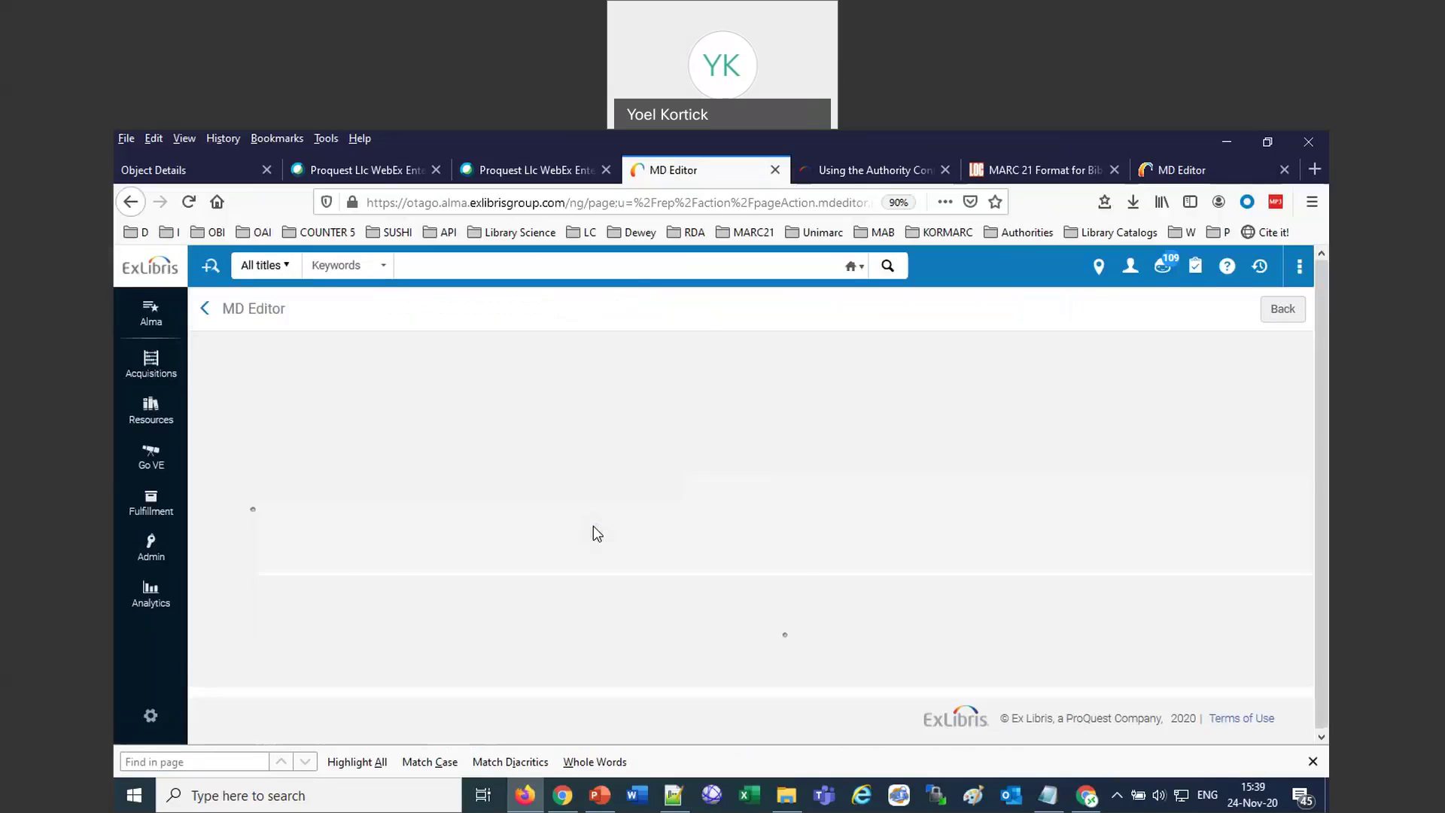
{"action": "scroll", "coordinate": [594, 526], "scroll_direction": "down", "scroll_amount": 2}
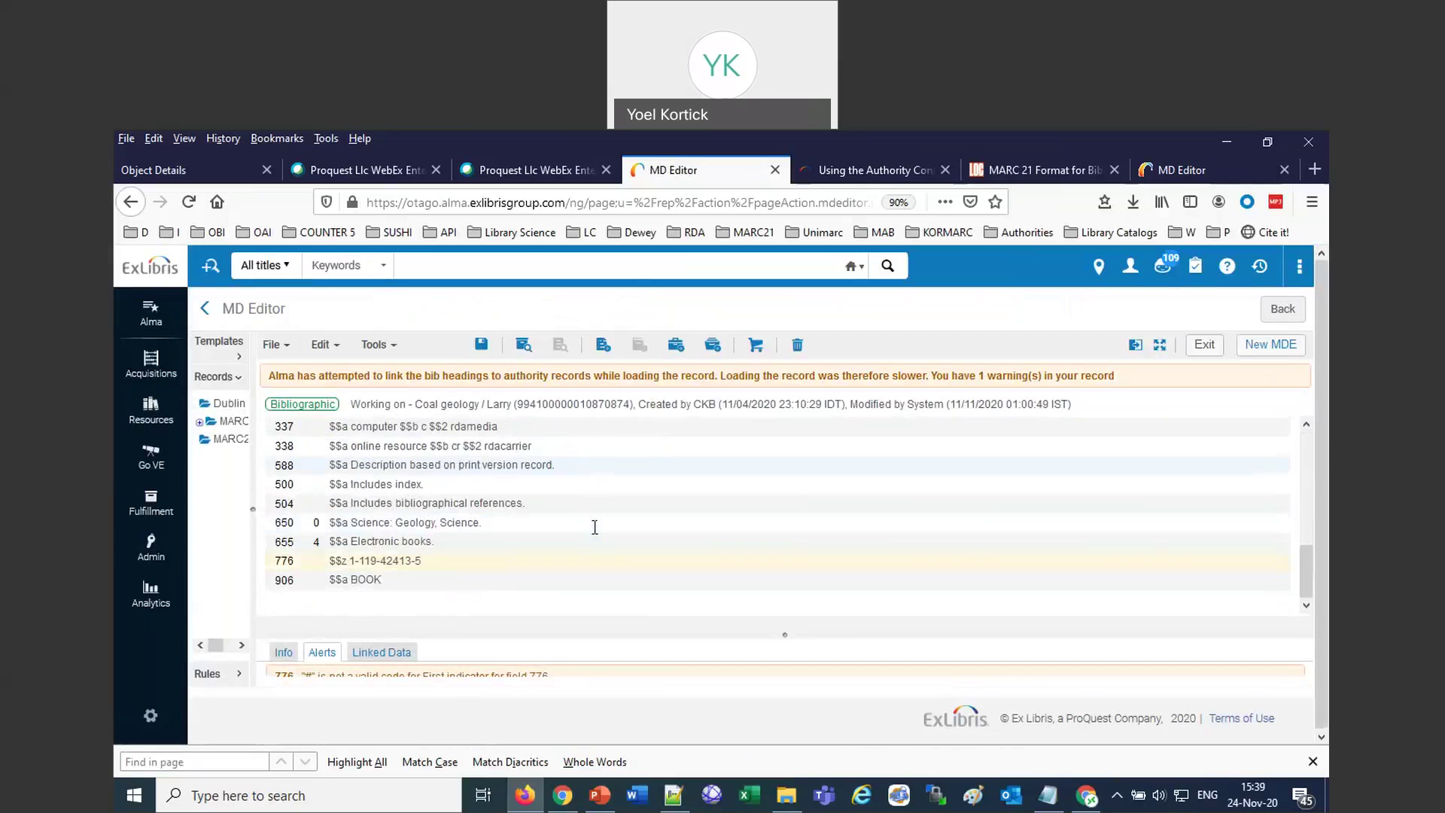
{"action": "scroll", "coordinate": [595, 526], "scroll_direction": "up", "scroll_amount": 4}
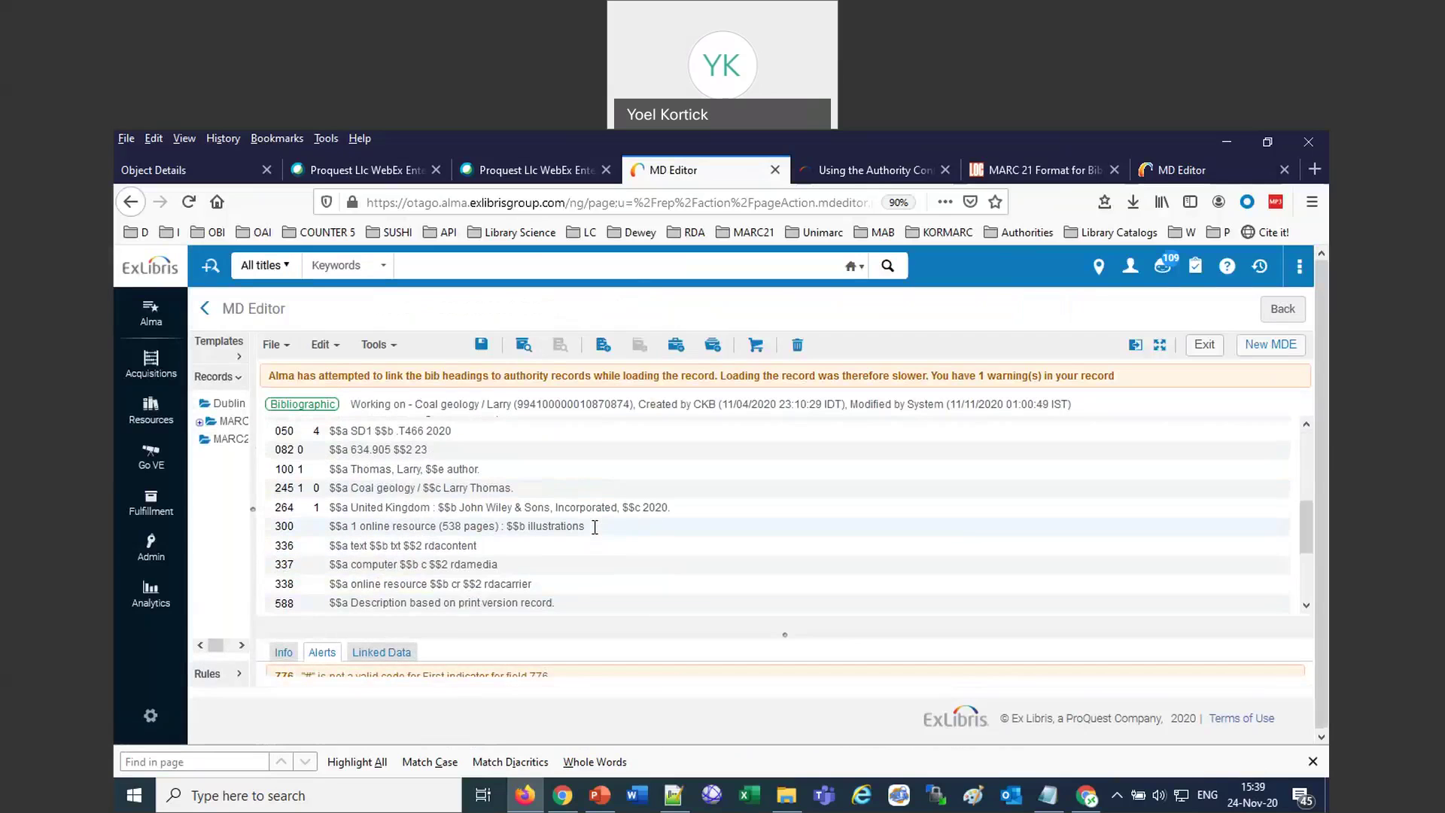
{"action": "left_click", "coordinate": [532, 473]}
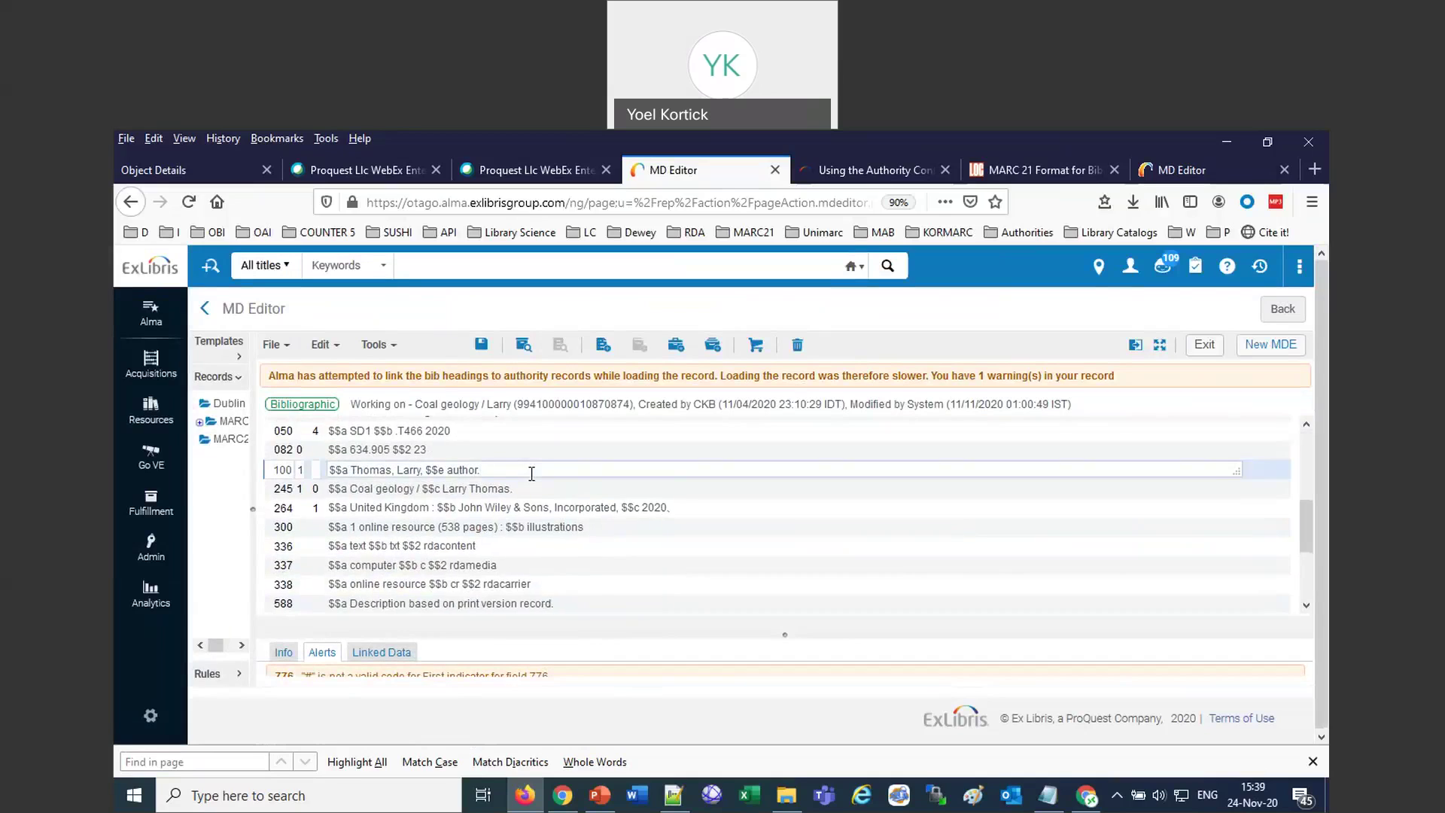
{"action": "key", "text": "F3"}
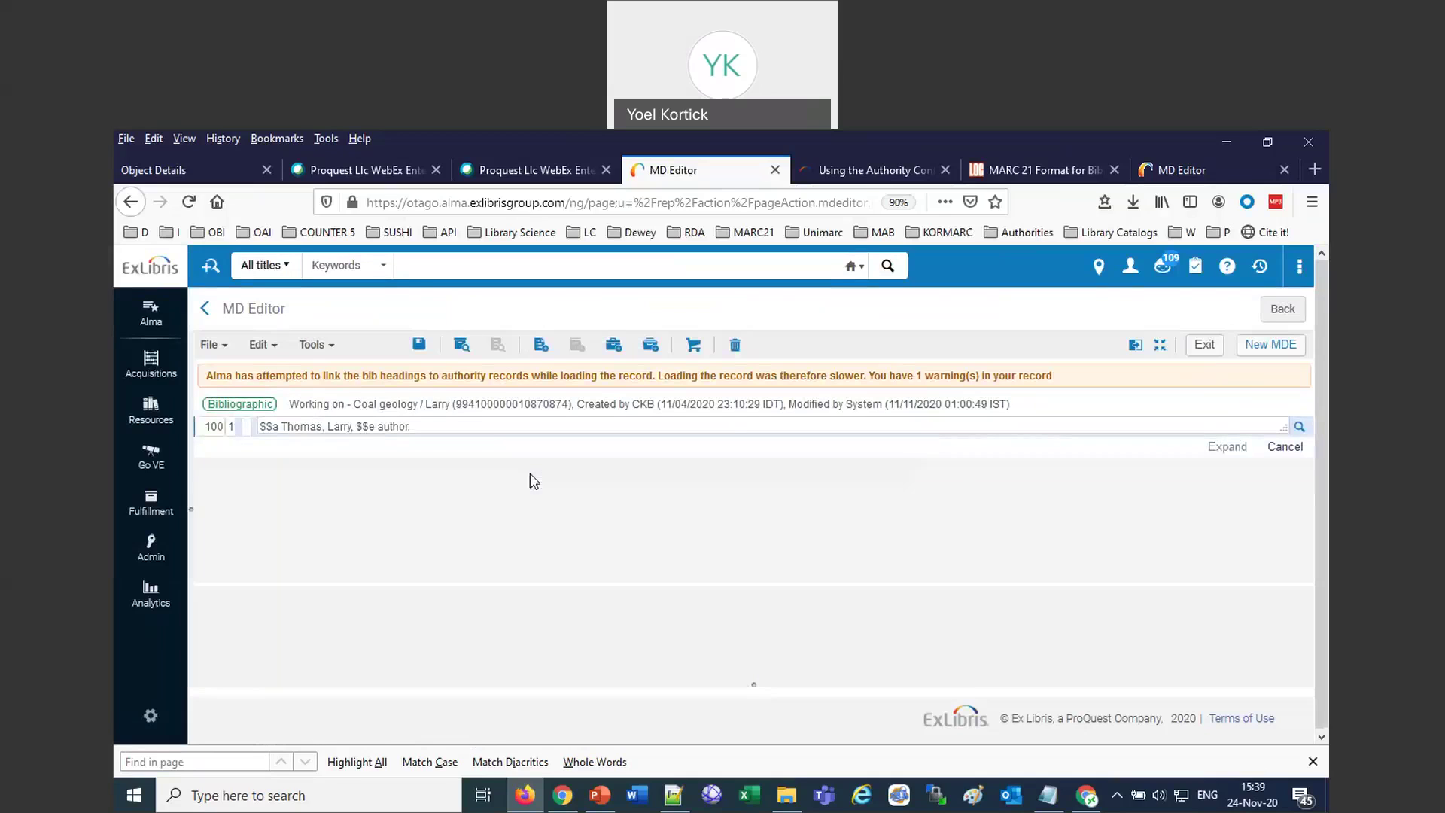
Switch to the other Alma institution in Chrome and set the report type to "Linking - BIB heading found multiple matching AUT headings (ambiguous)".
{"action": "left_click", "coordinate": [1086, 798]}
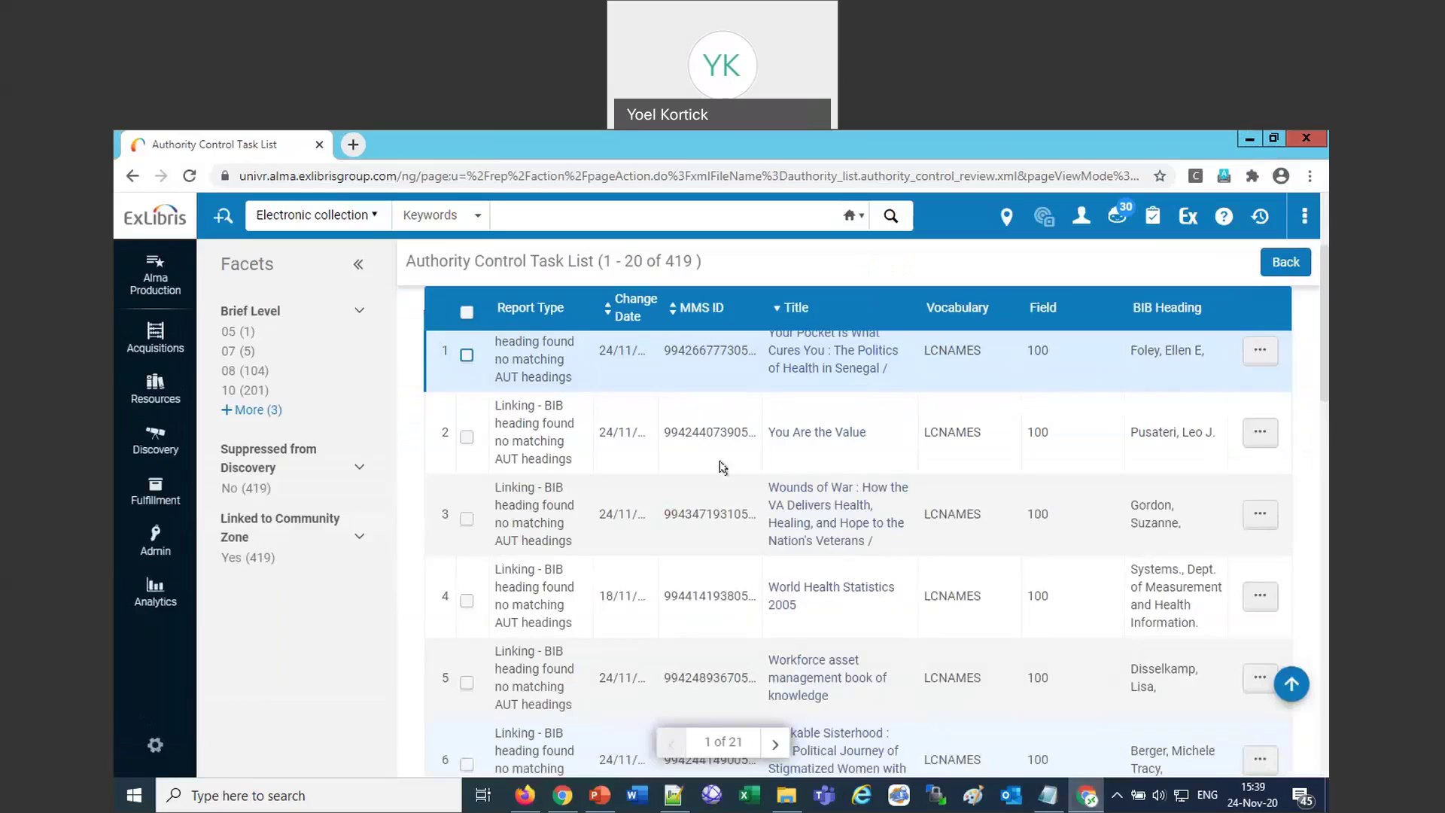
{"action": "scroll", "coordinate": [715, 452], "scroll_direction": "up", "scroll_amount": 3}
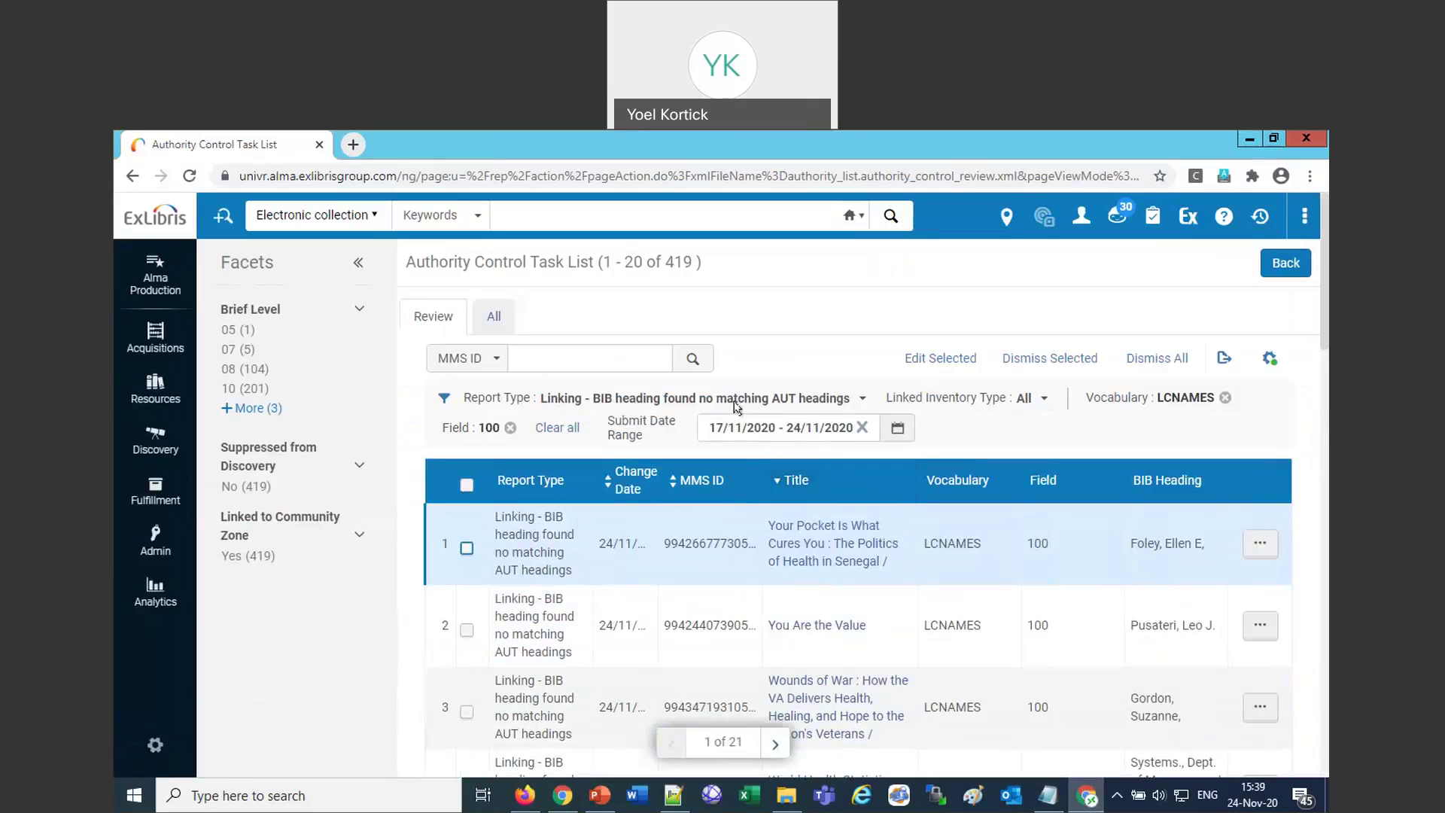
{"action": "left_click", "coordinate": [706, 396]}
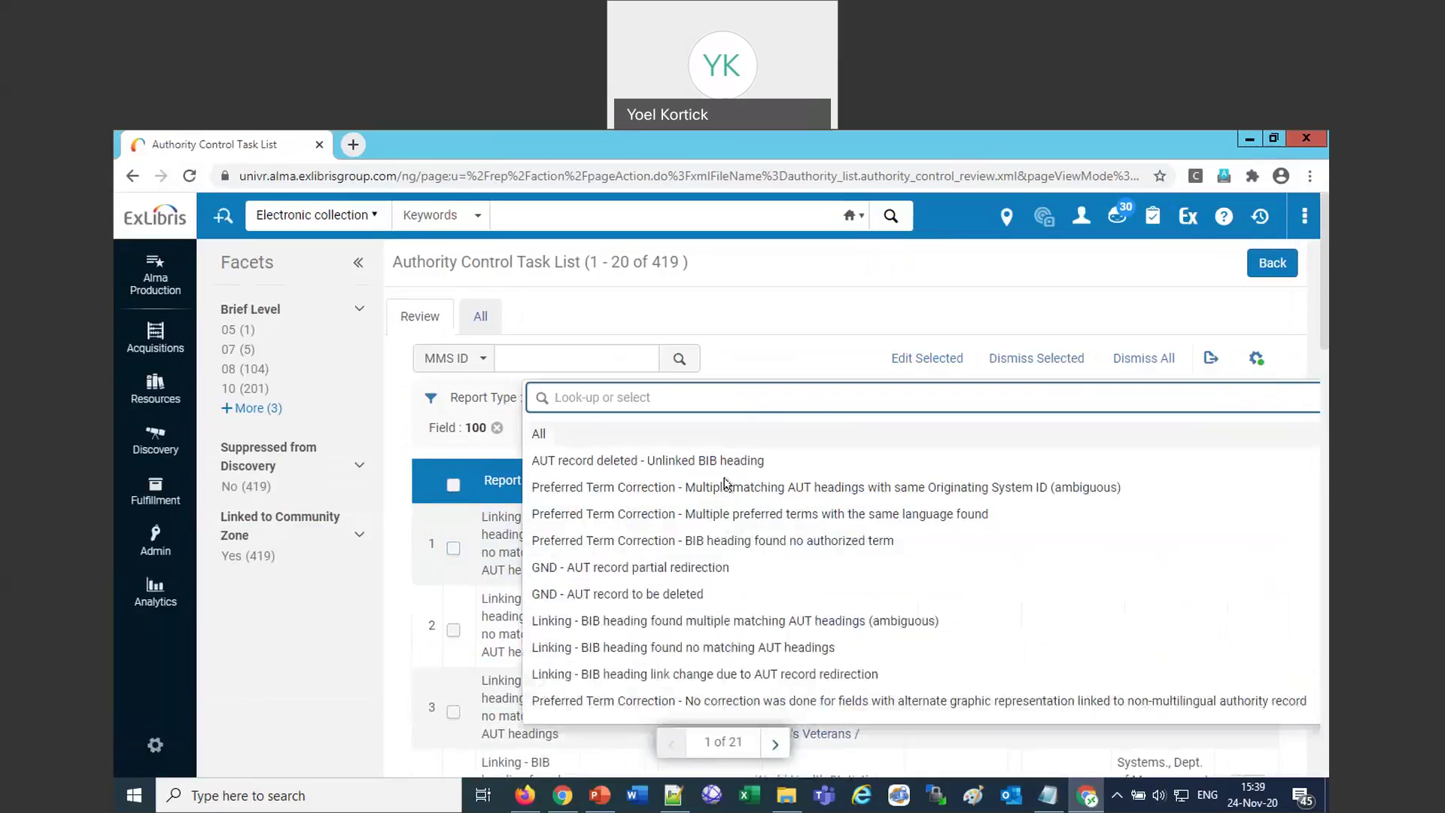
{"action": "left_click", "coordinate": [829, 622]}
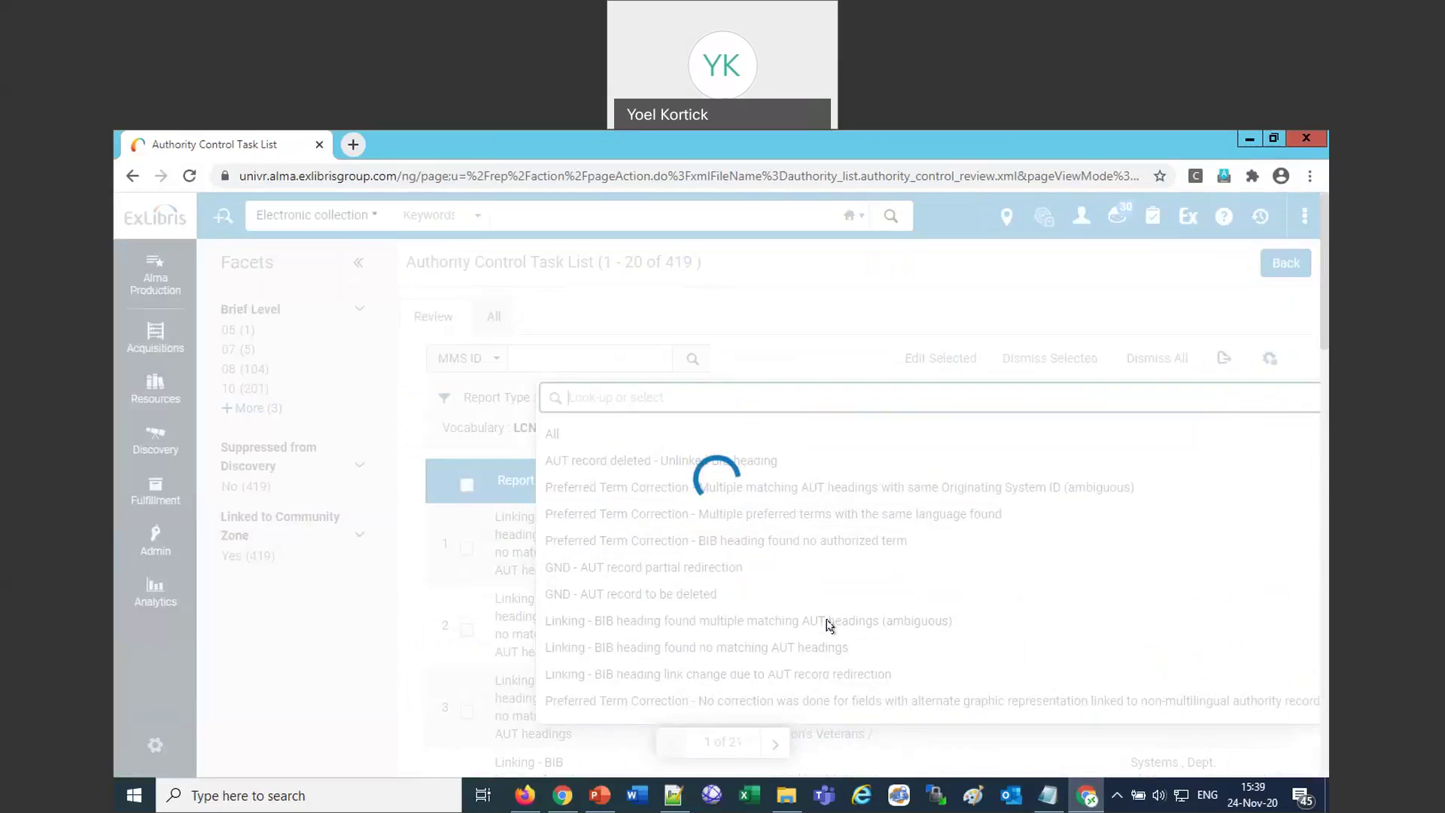
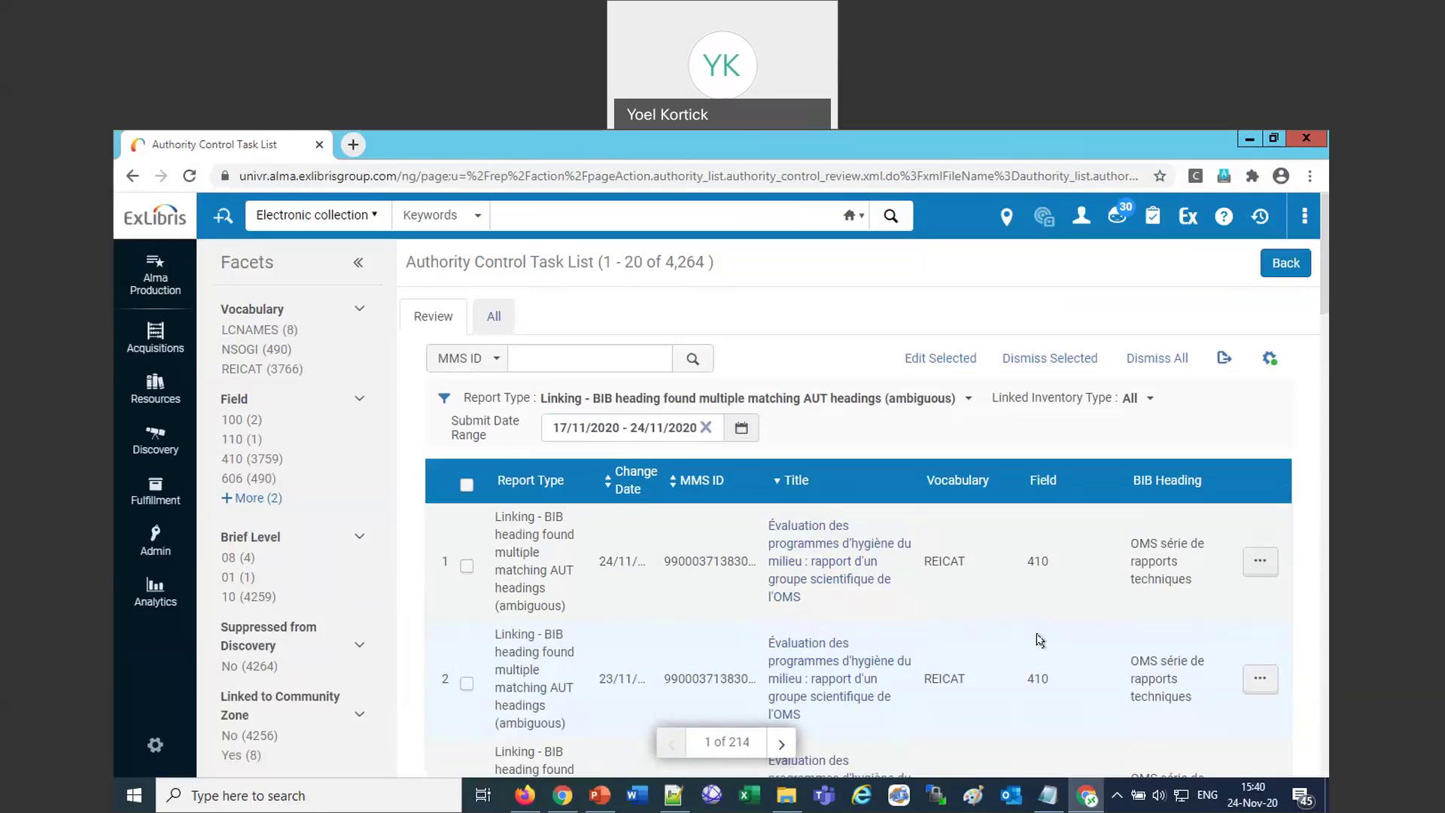
Limit the ambiguous headings task list to the LCNAMES vocabulary and field 100.
{"action": "left_click", "coordinate": [1259, 561]}
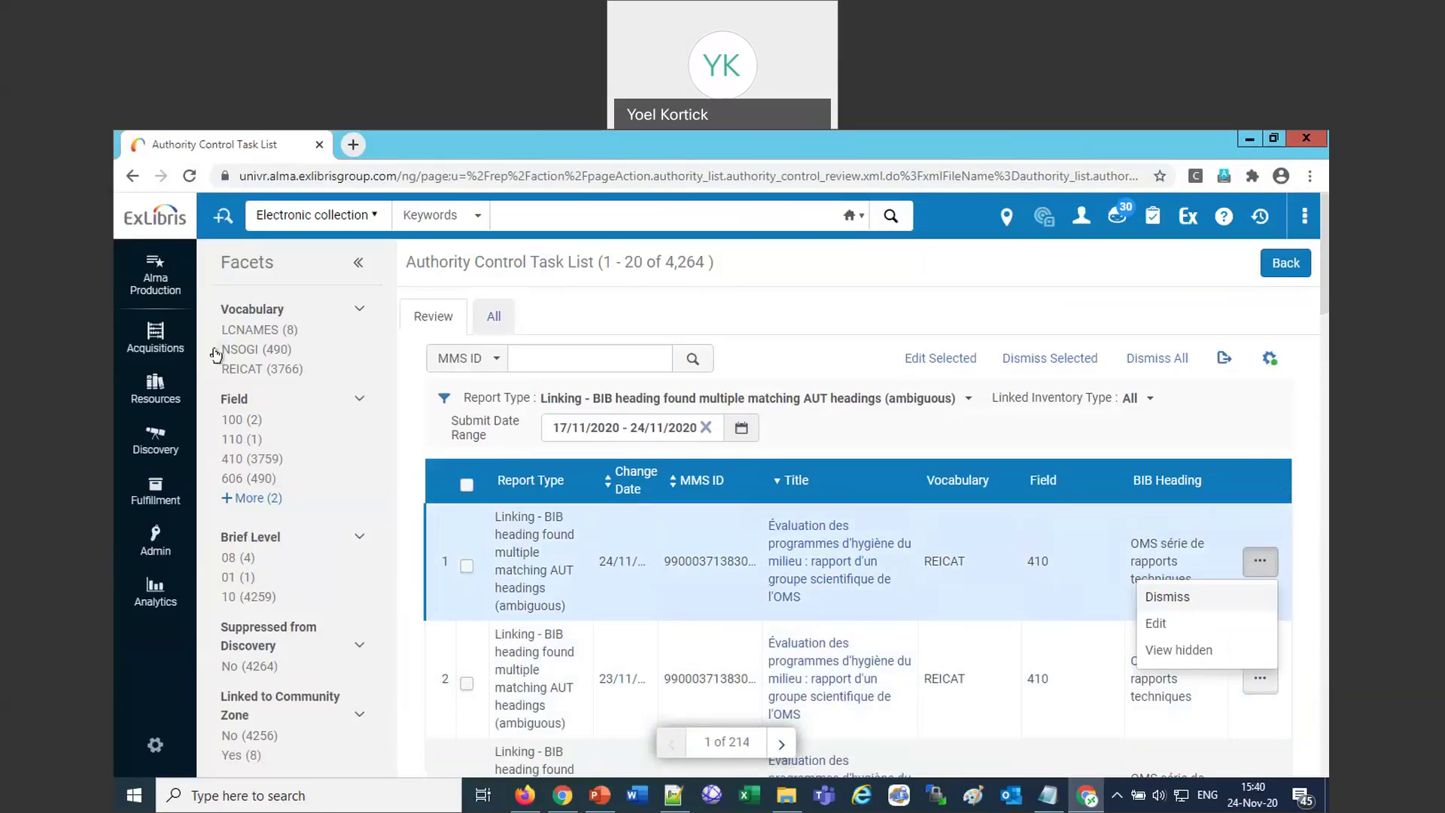
{"action": "left_click", "coordinate": [235, 330]}
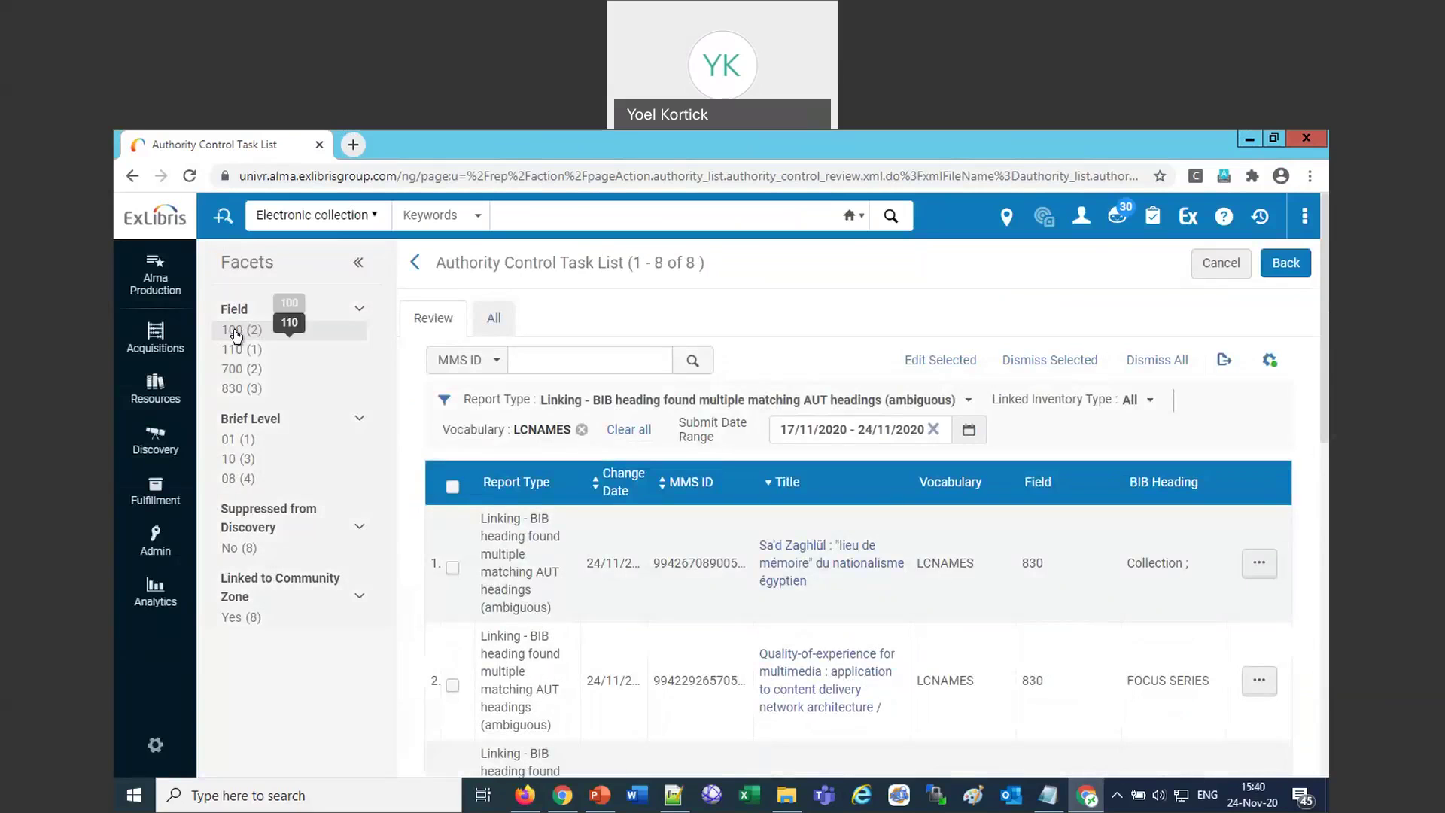
{"action": "left_click", "coordinate": [236, 334]}
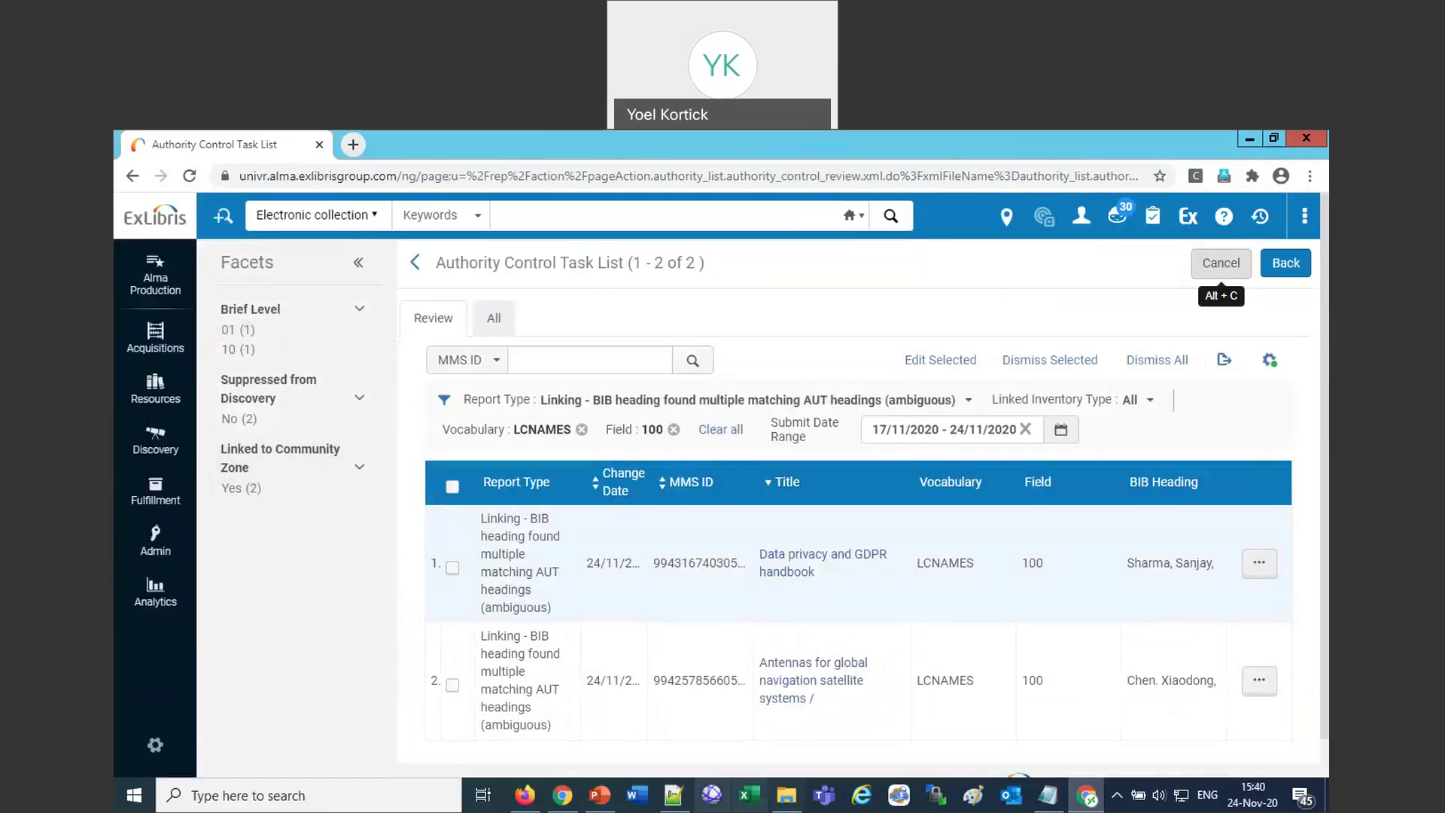
Switch back to Alma in Firefox, leave the record for the task list, and limit it to records not linked to the Community Zone.
{"action": "left_click", "coordinate": [526, 798]}
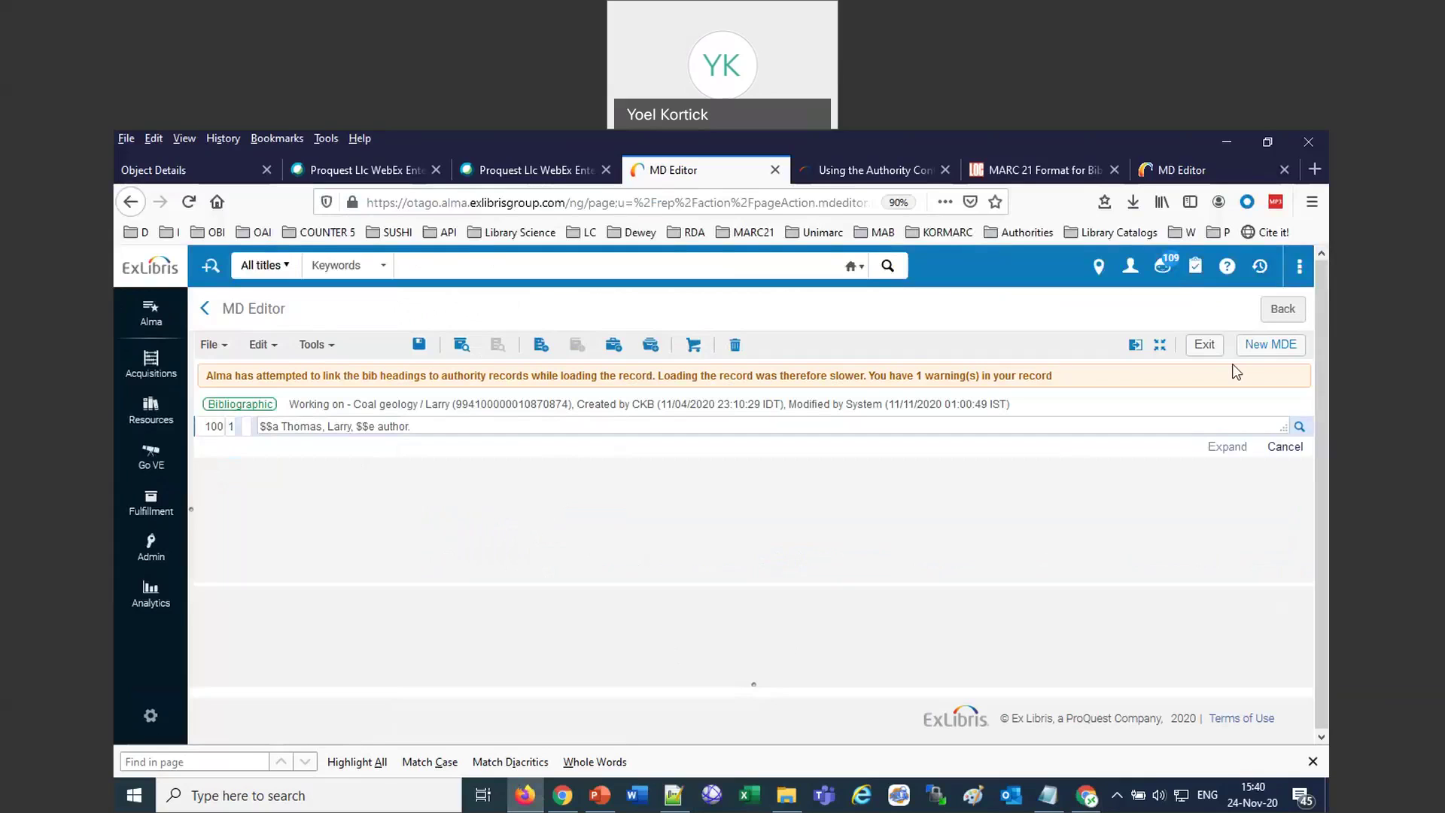
{"action": "left_click", "coordinate": [1277, 321]}
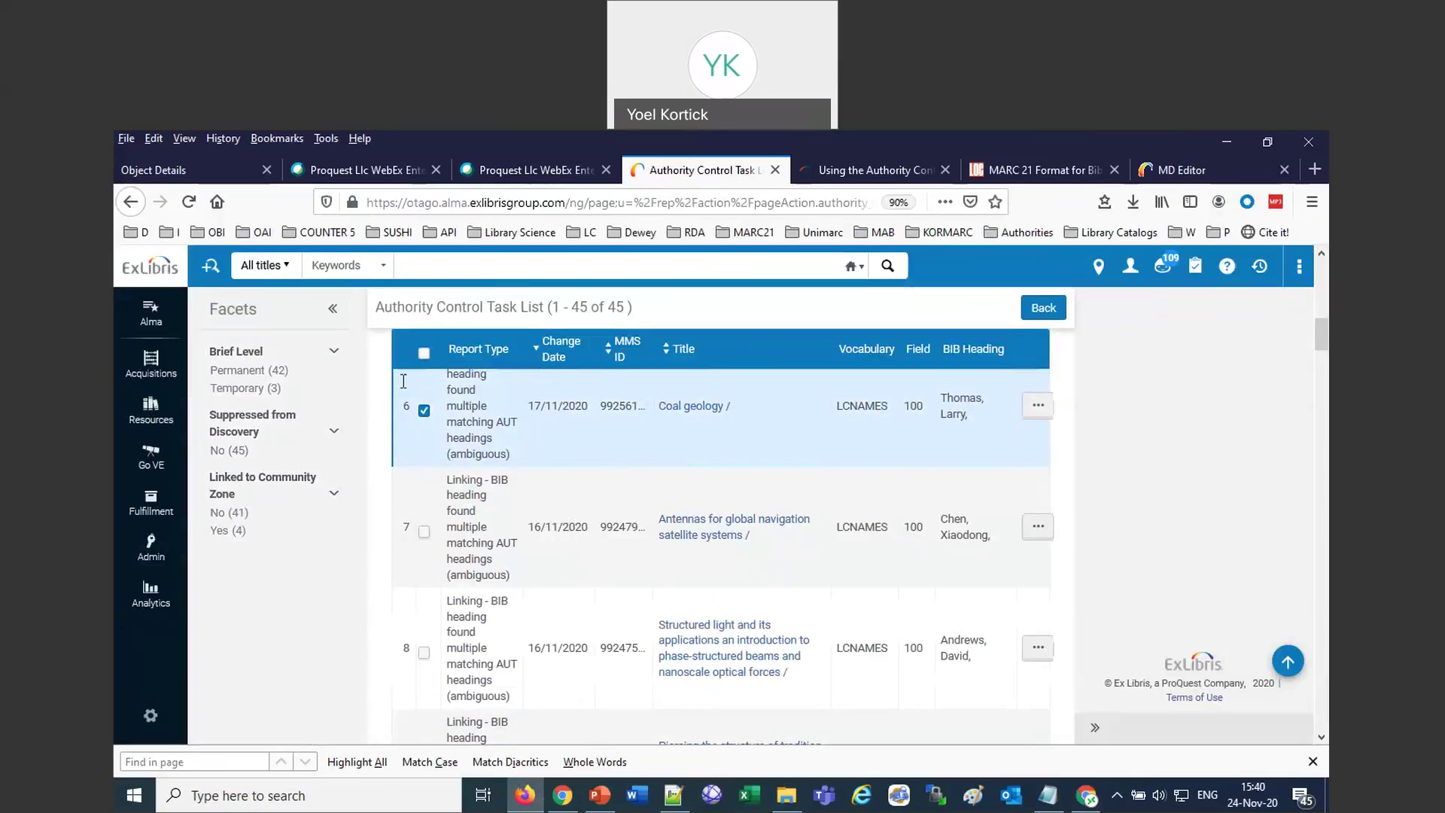
{"action": "left_click", "coordinate": [229, 515]}
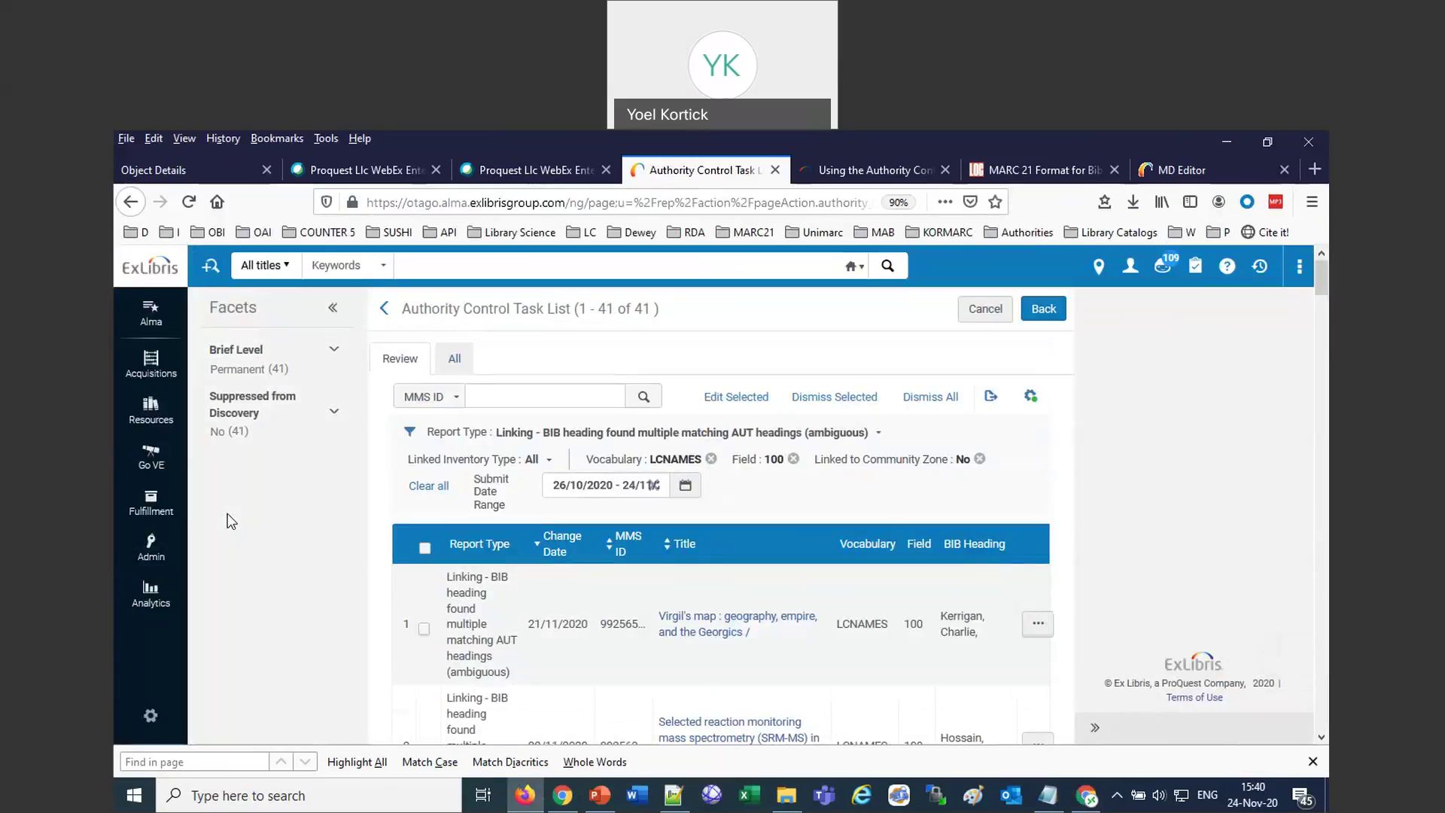
Open the "State Highway One" record dated 18/11/2020 for editing and look up authority headings for its 100 field.
{"action": "scroll", "coordinate": [858, 643], "scroll_direction": "down", "scroll_amount": 5}
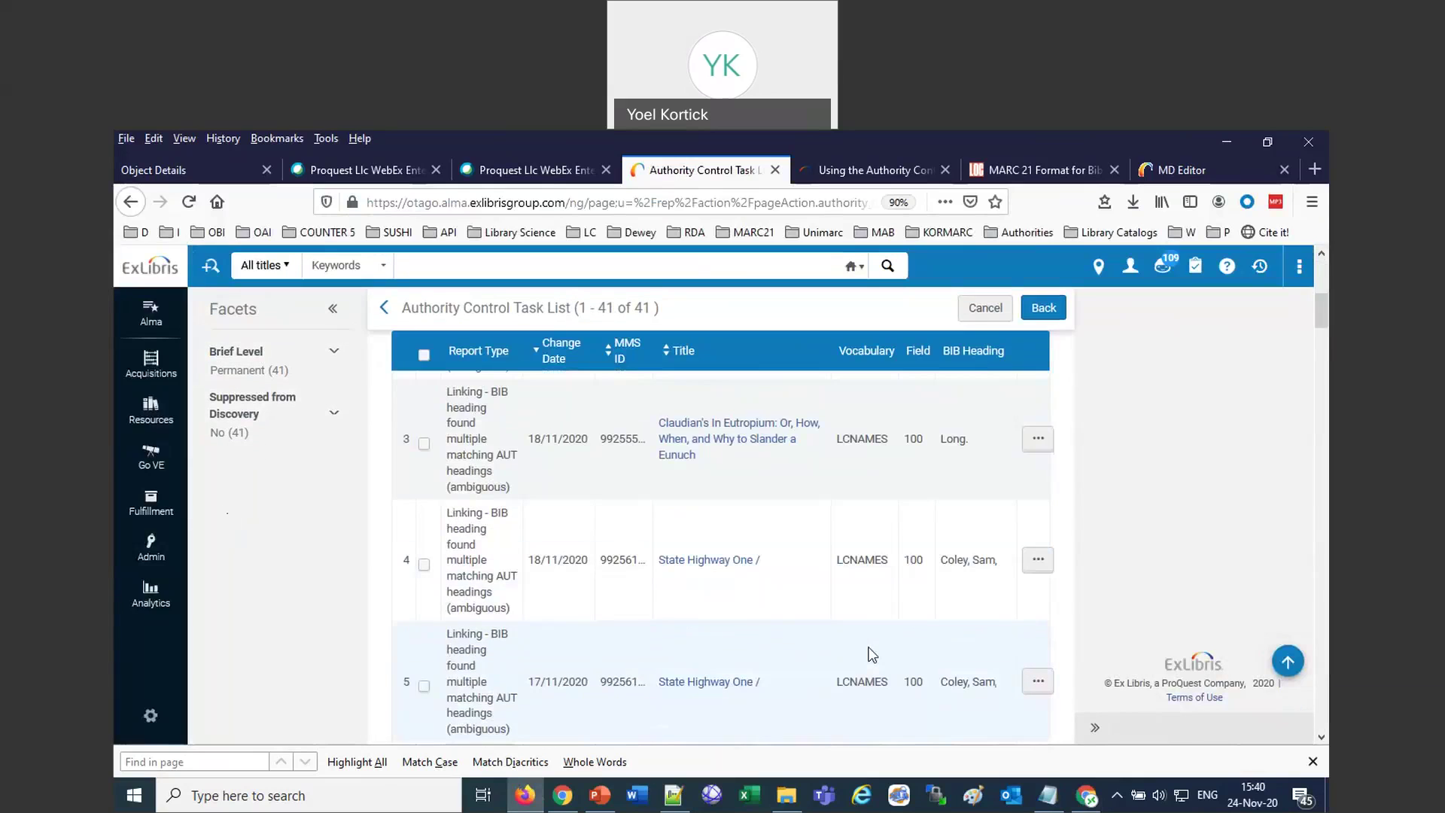
{"action": "left_click", "coordinate": [1039, 564]}
{"action": "left_click", "coordinate": [945, 617]}
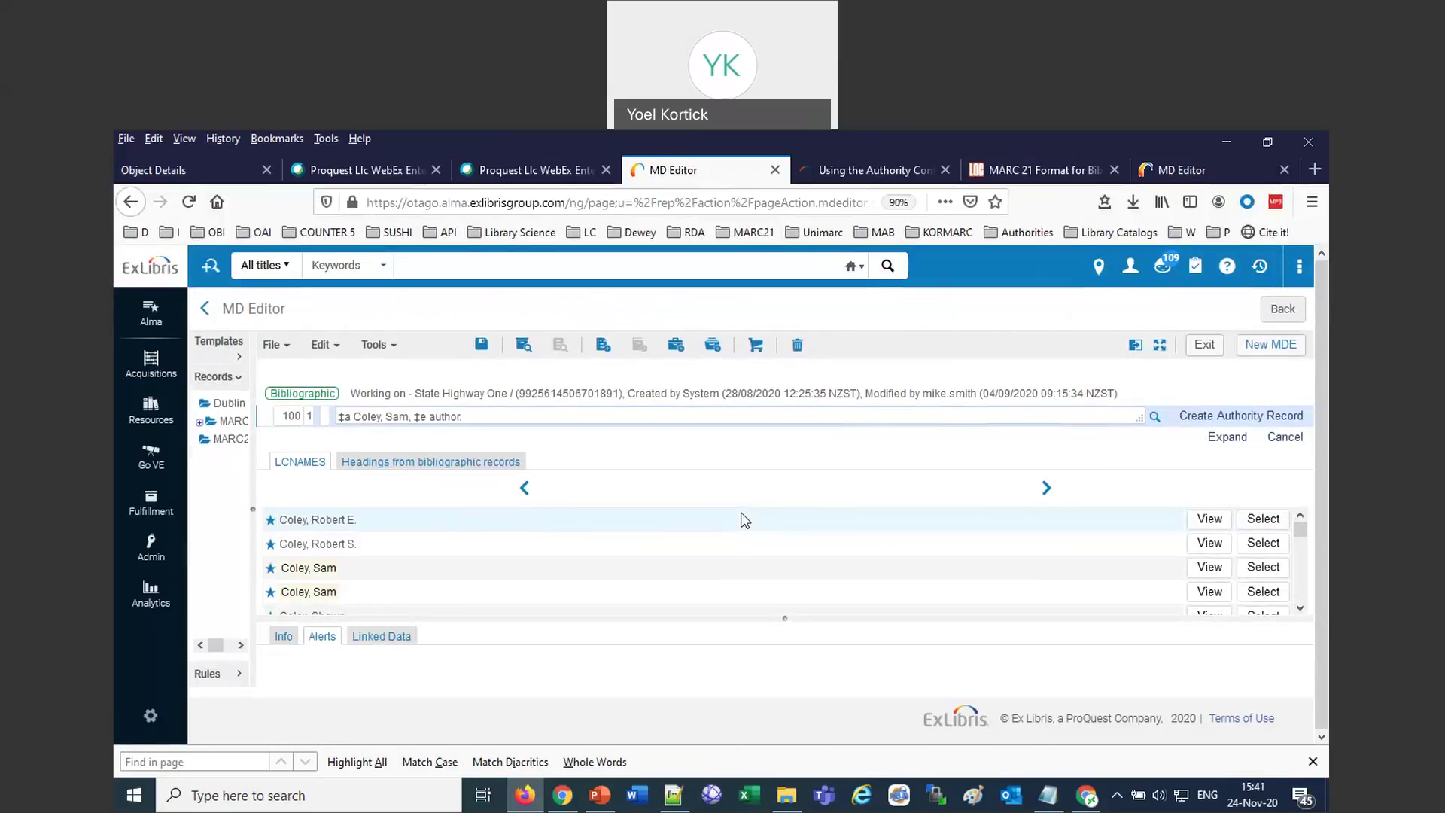
View both LCNAMES authority records that match the "State Highway One" author heading and compare their 100 fields.
{"action": "scroll", "coordinate": [527, 548], "scroll_direction": "down", "scroll_amount": 1}
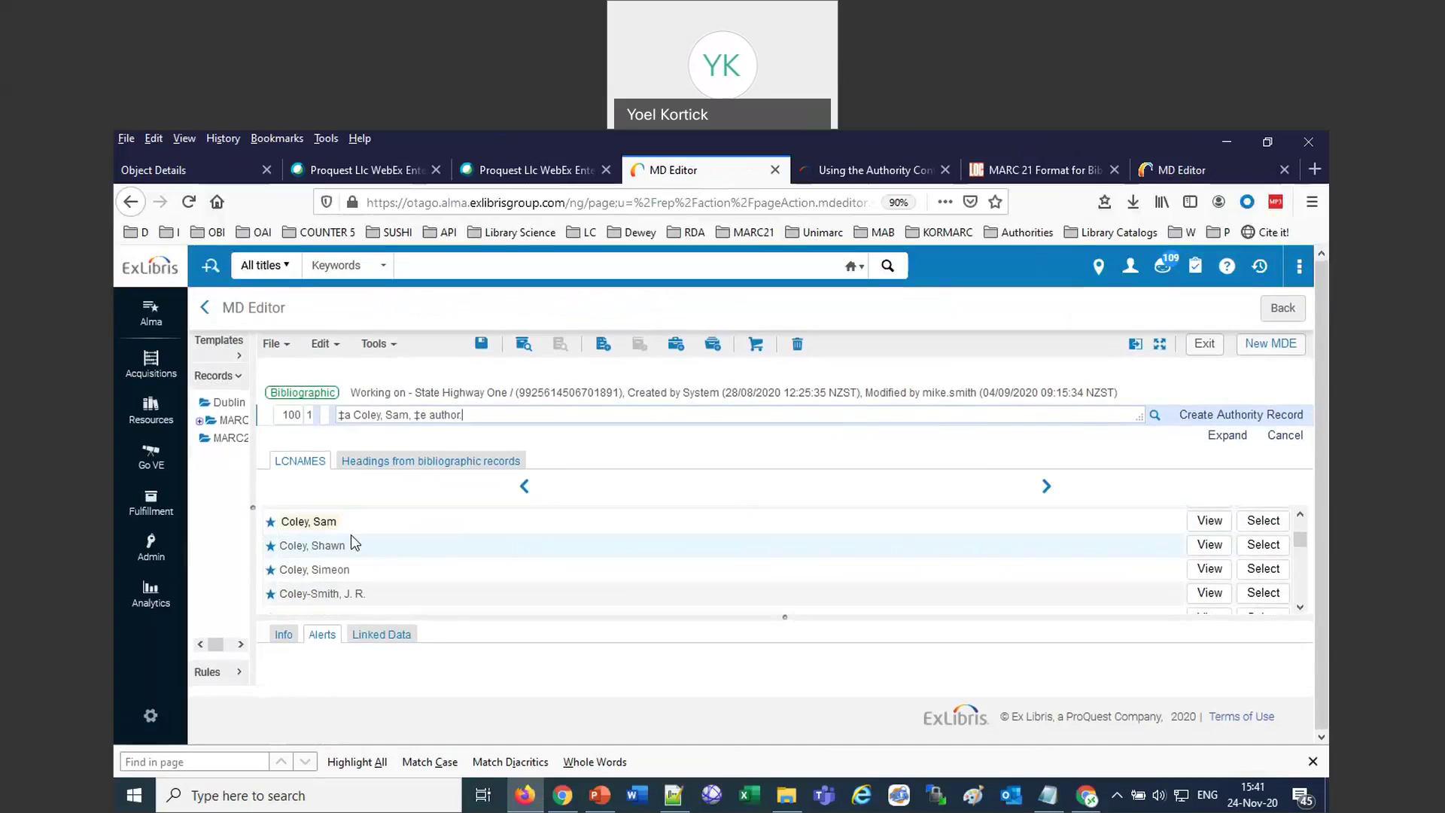
{"action": "type", "text": "."}
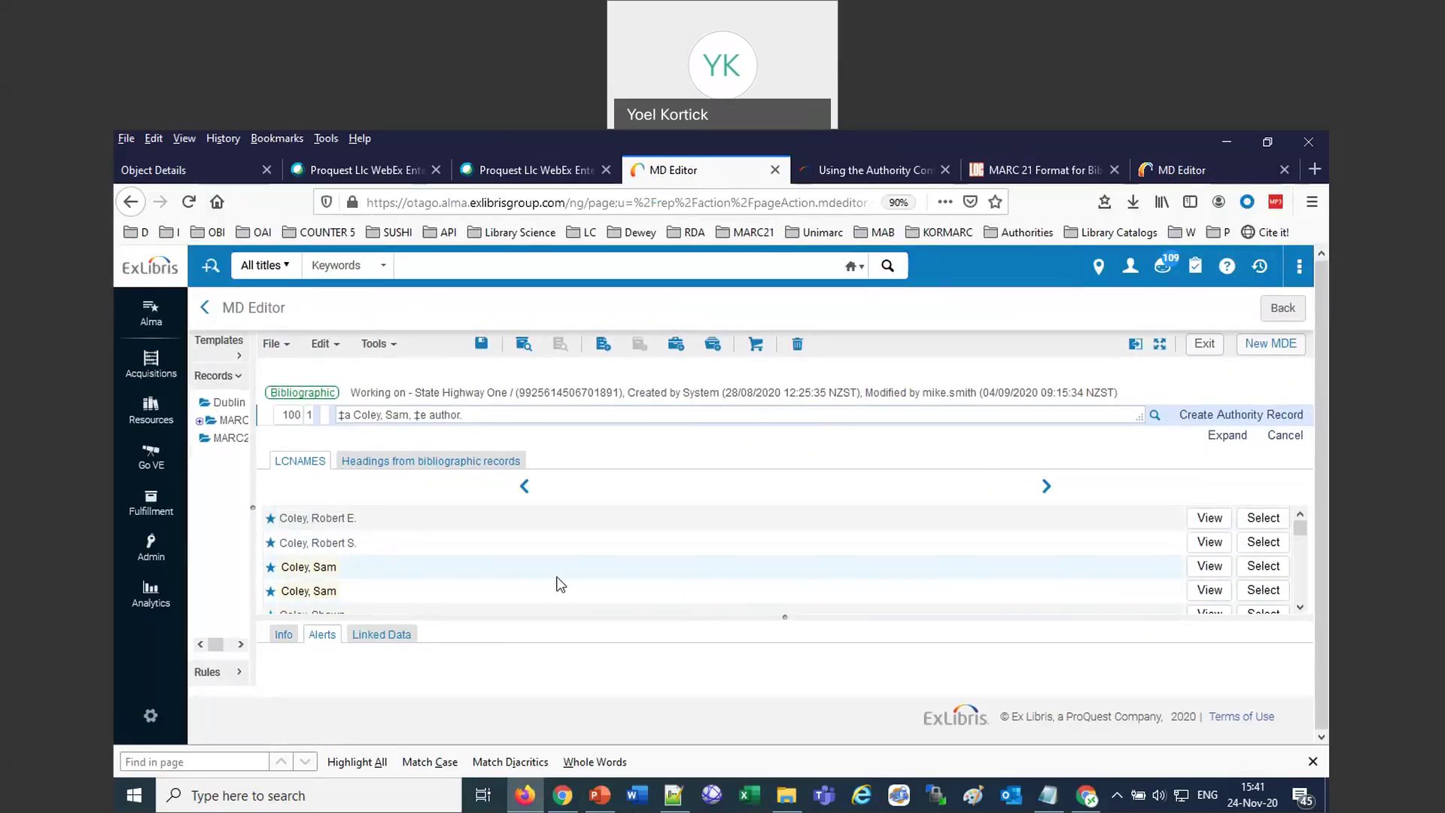
{"action": "left_click", "coordinate": [1203, 571]}
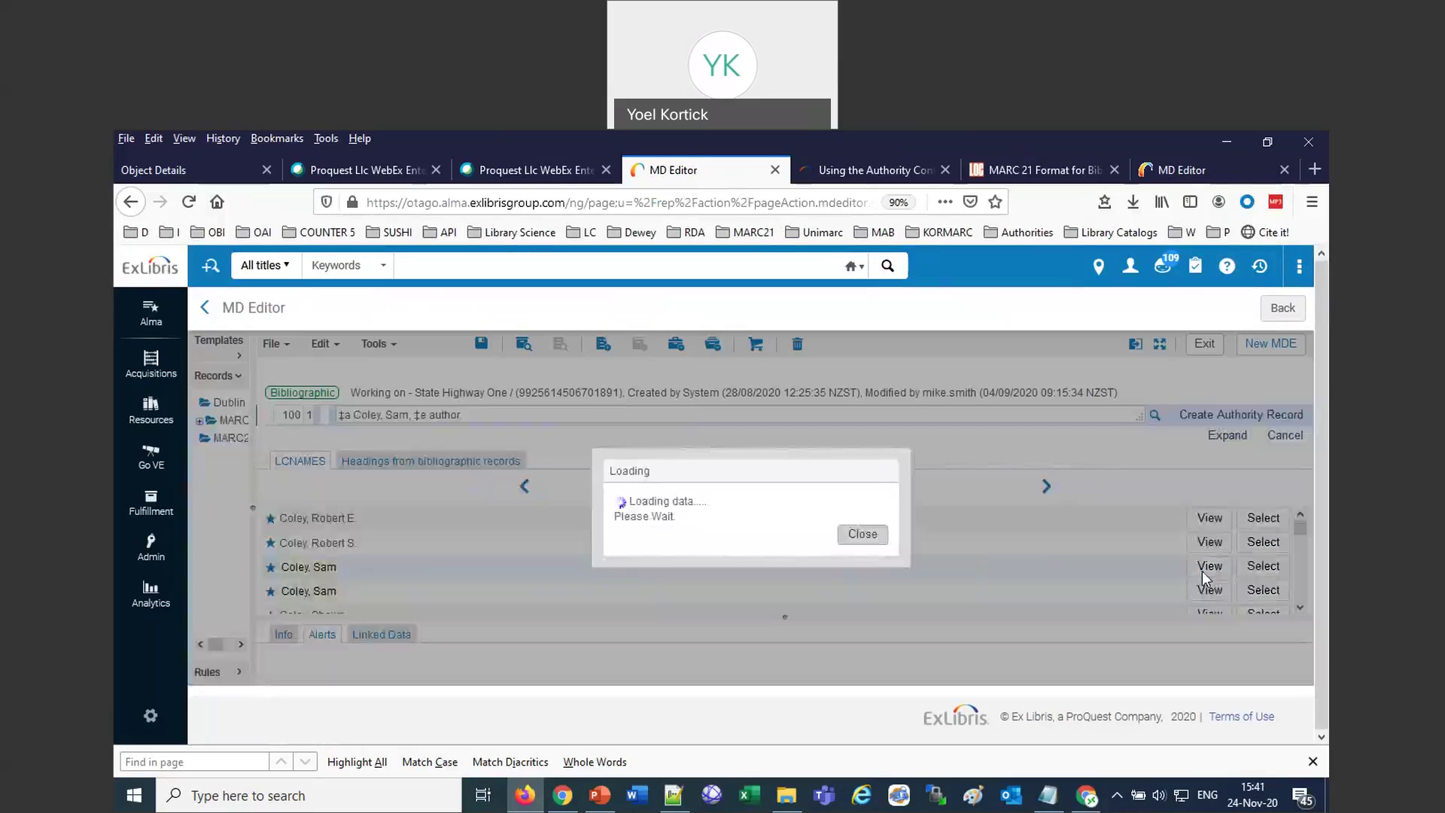
{"action": "scroll", "coordinate": [1167, 529], "scroll_direction": "down", "scroll_amount": 3}
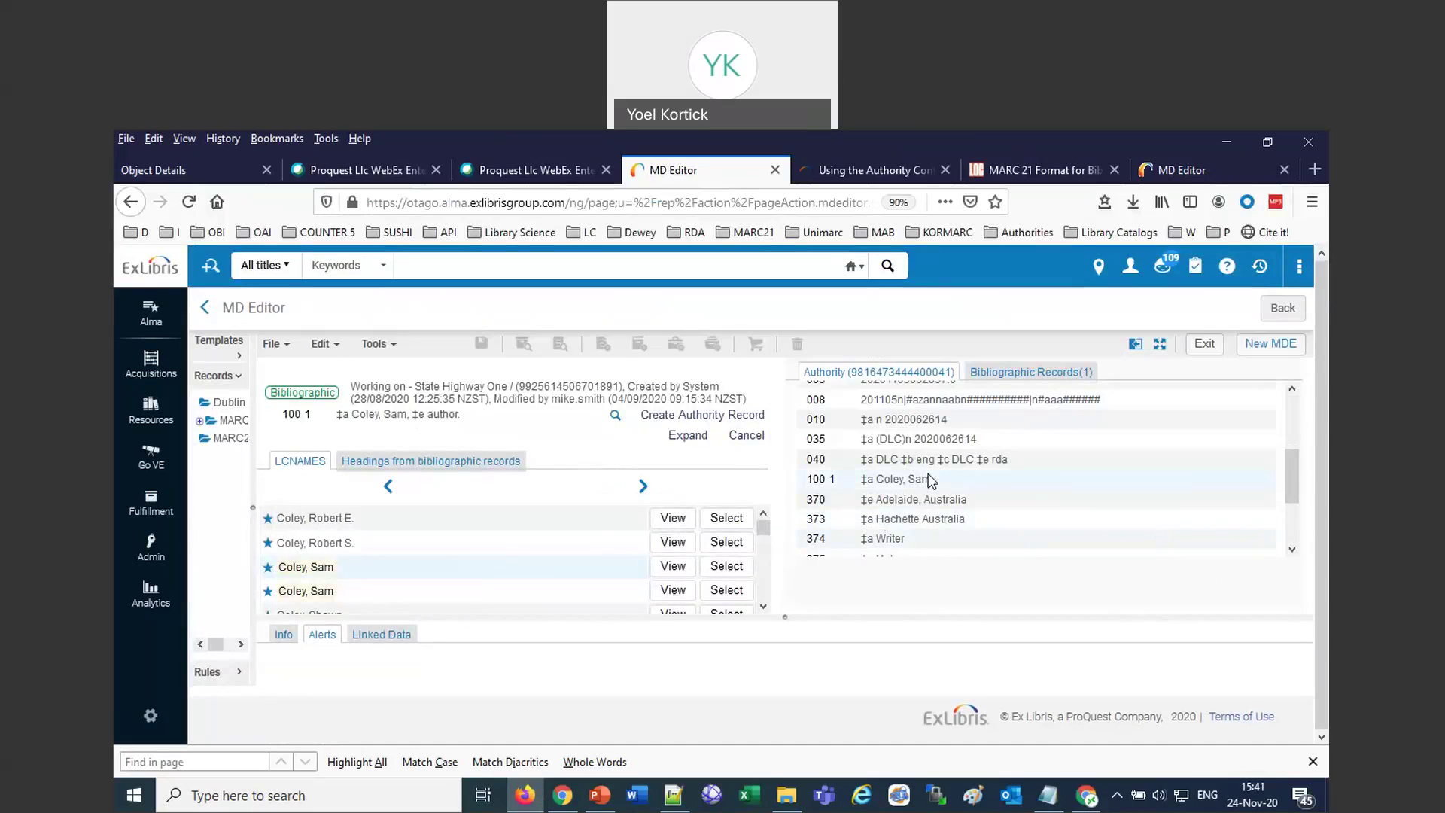
{"action": "left_click", "coordinate": [672, 592]}
{"action": "scroll", "coordinate": [1017, 472], "scroll_direction": "down", "scroll_amount": 3}
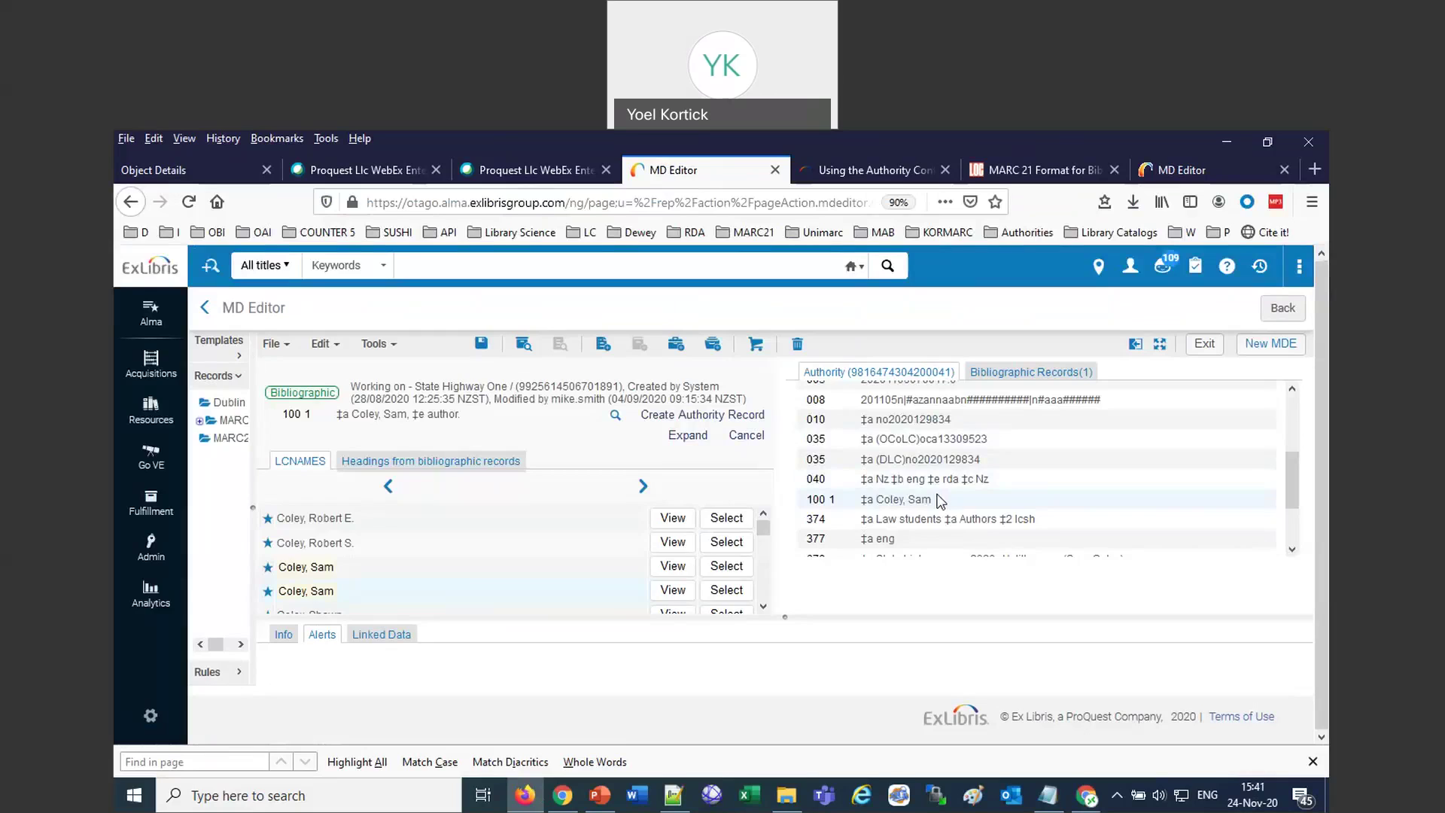
Return to the ambiguous headings task list and open the "Virgil's map" record dated 21/11/2020 for editing.
{"action": "left_click", "coordinate": [1281, 310]}
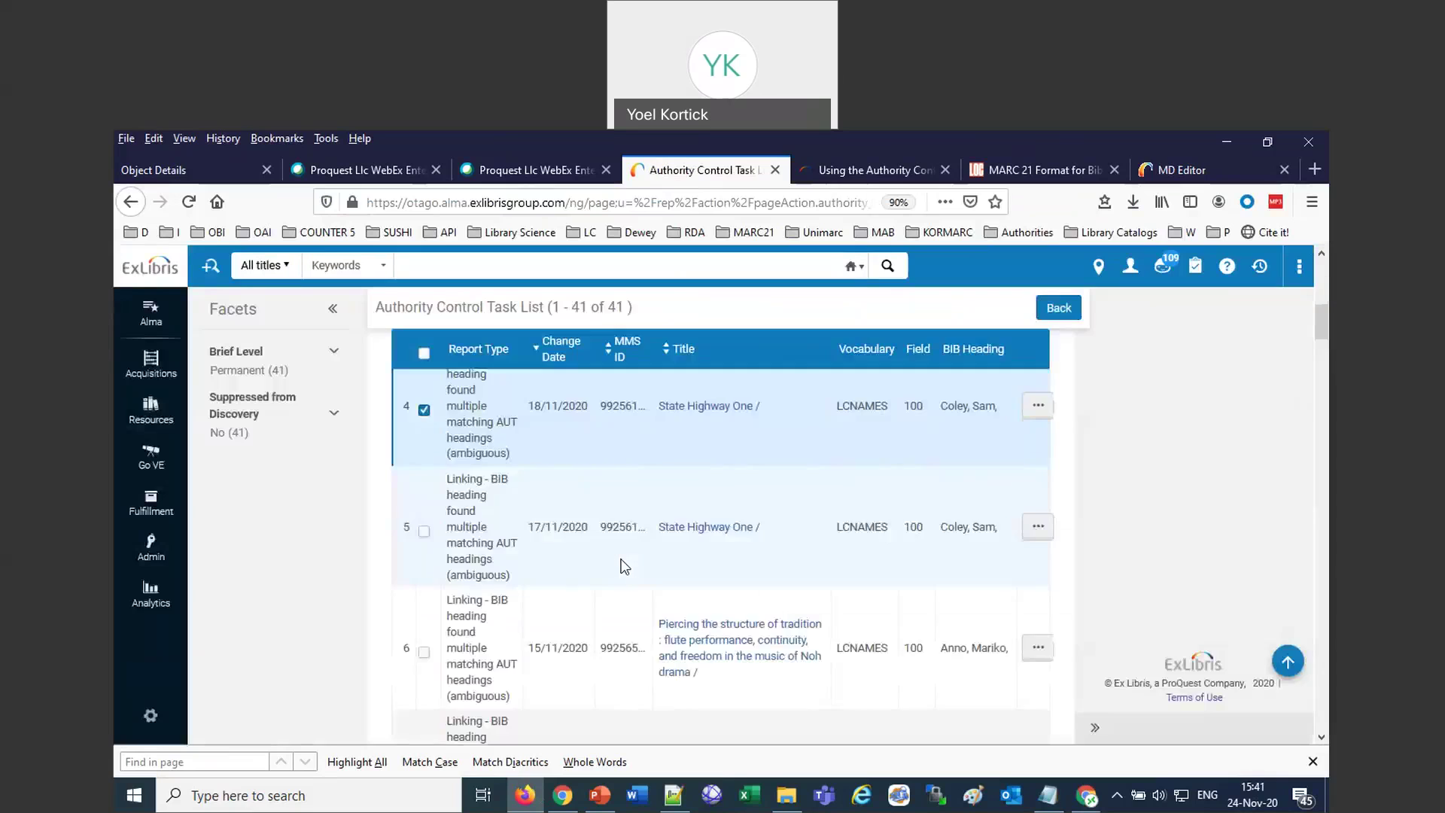
{"action": "scroll", "coordinate": [623, 564], "scroll_direction": "up", "scroll_amount": 4}
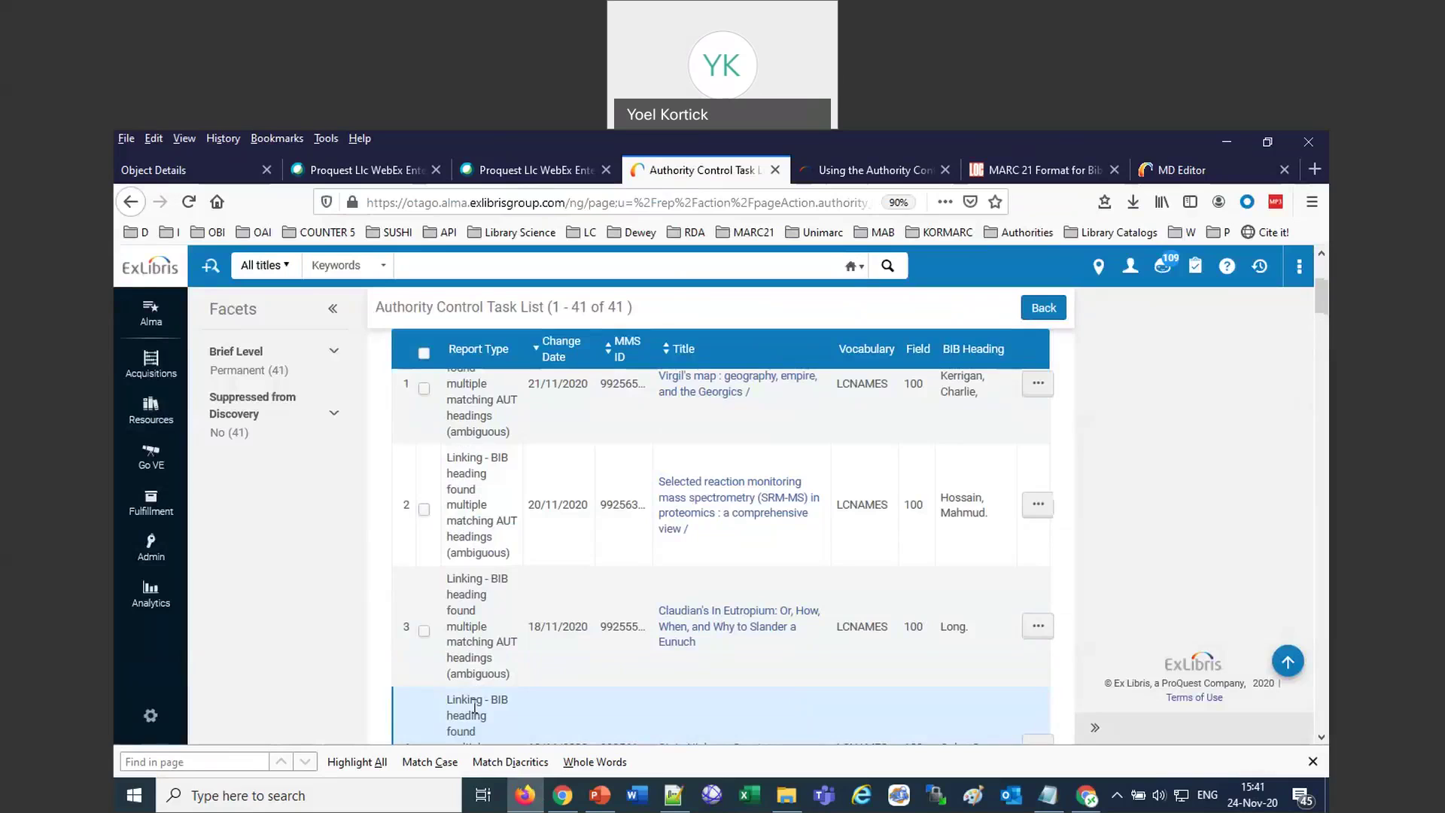
{"action": "scroll", "coordinate": [743, 578], "scroll_direction": "up", "scroll_amount": 3}
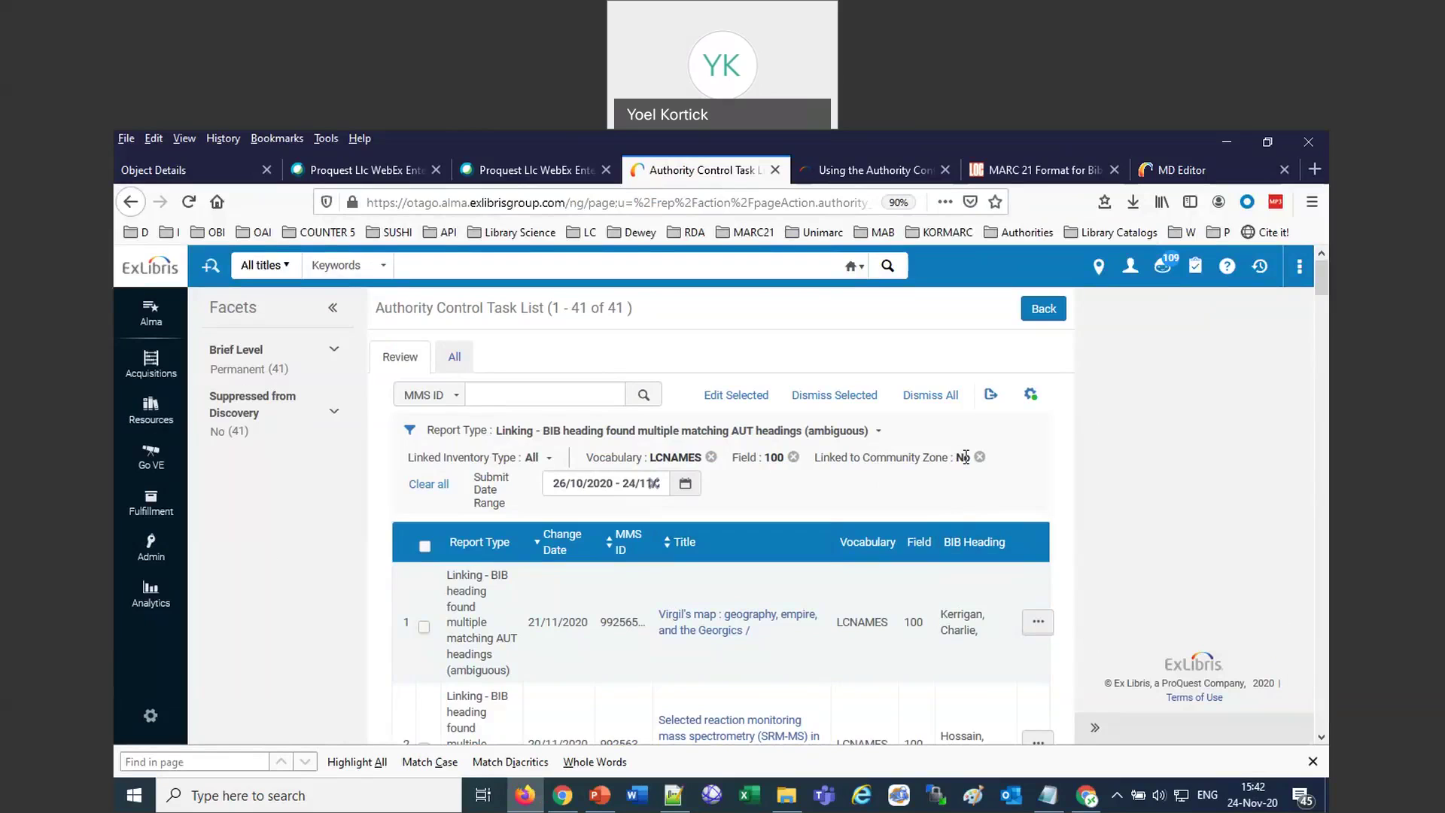
{"action": "scroll", "coordinate": [978, 611], "scroll_direction": "down", "scroll_amount": 4}
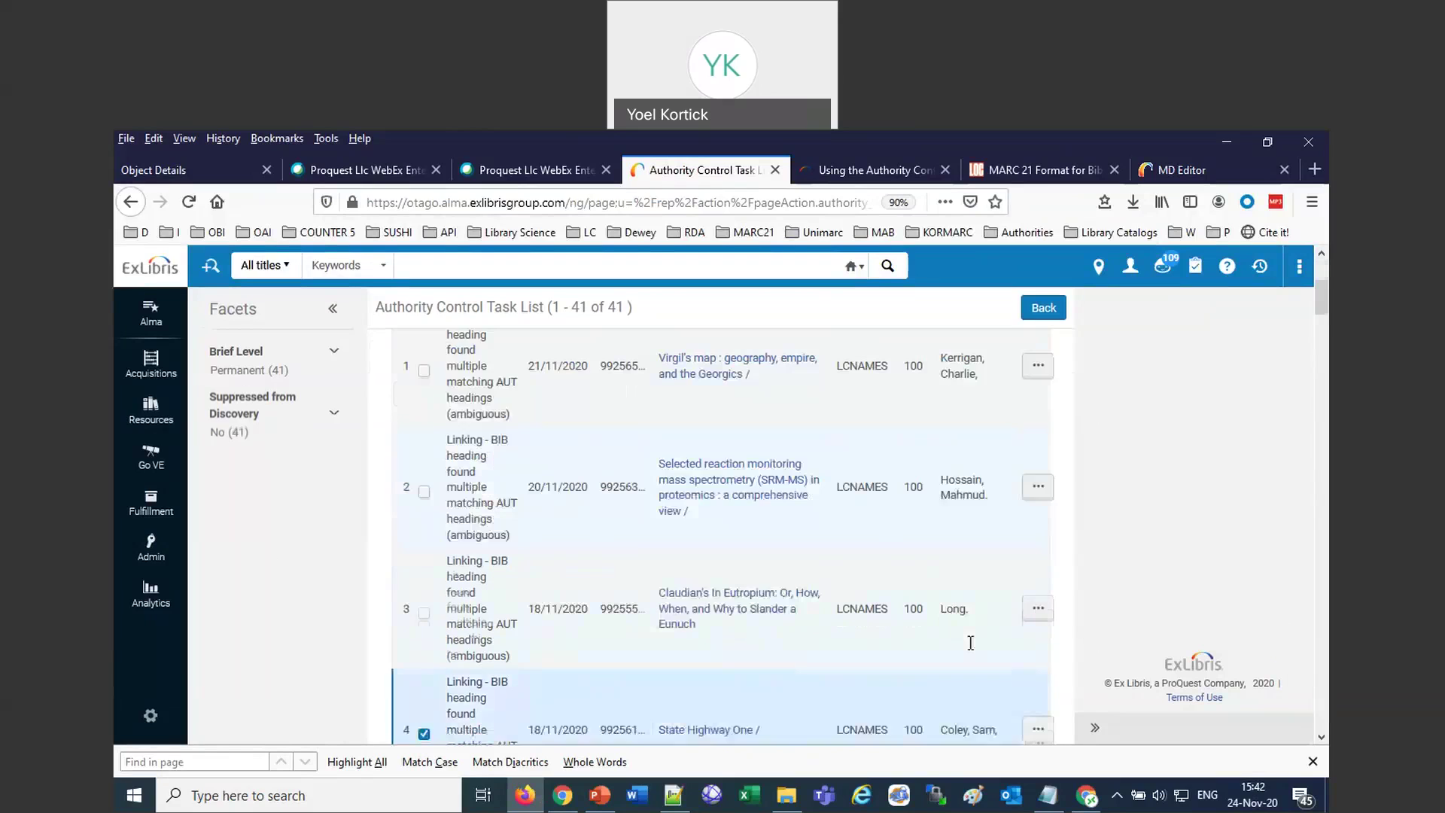
{"action": "scroll", "coordinate": [959, 679], "scroll_direction": "down", "scroll_amount": 3}
{"action": "scroll", "coordinate": [959, 678], "scroll_direction": "up", "scroll_amount": 7}
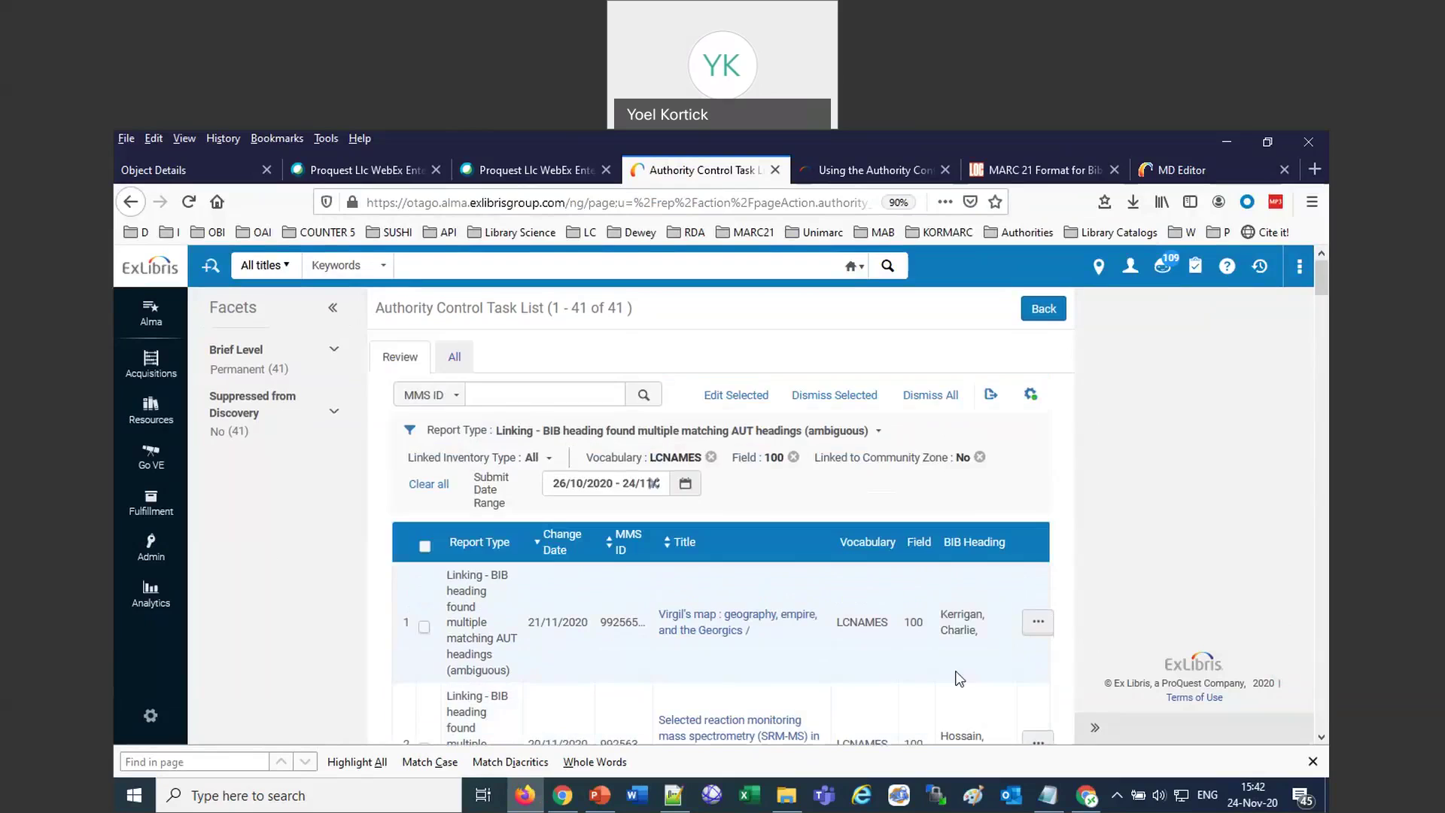
{"action": "left_click", "coordinate": [1042, 627]}
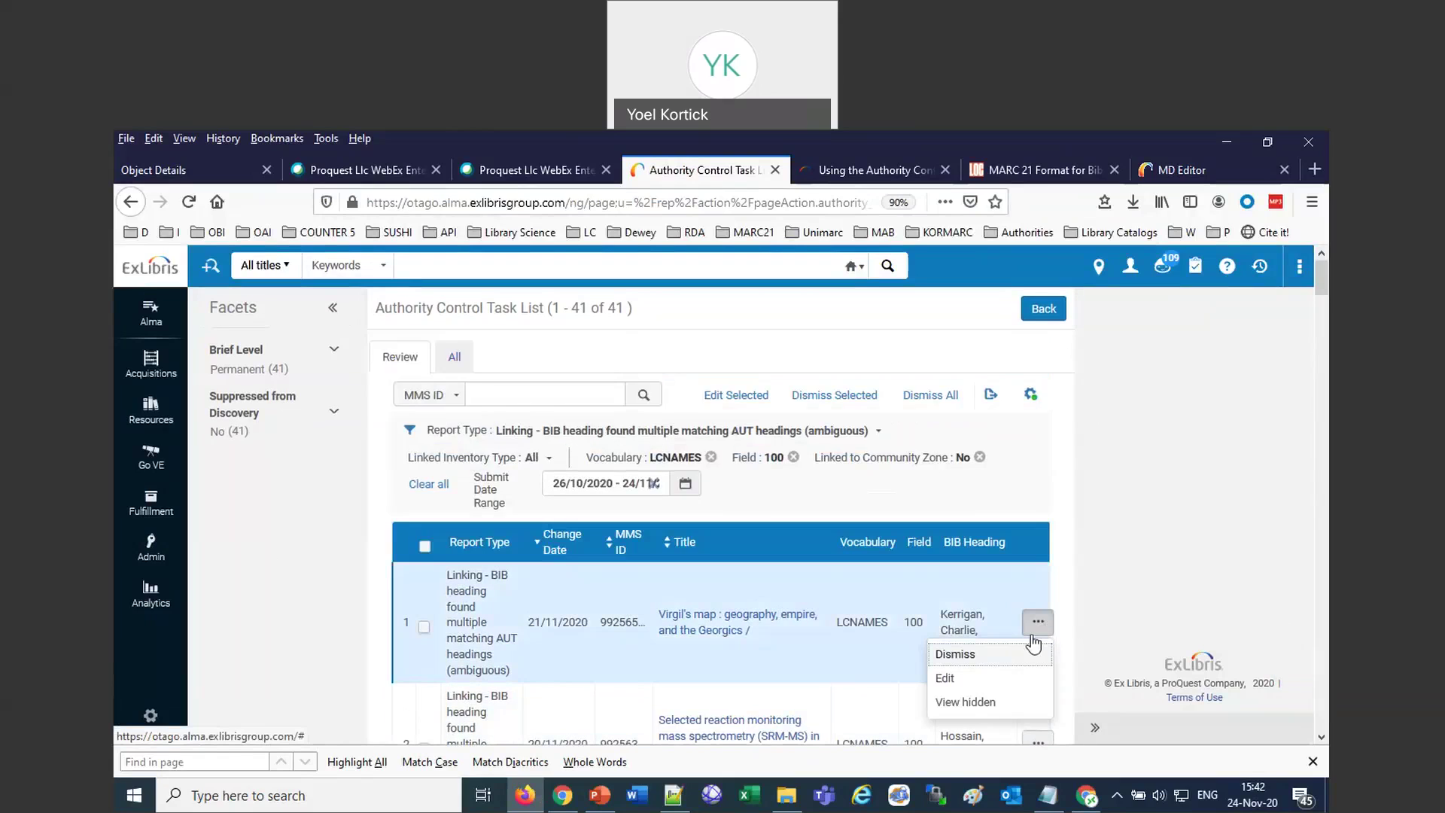
{"action": "left_click", "coordinate": [952, 679]}
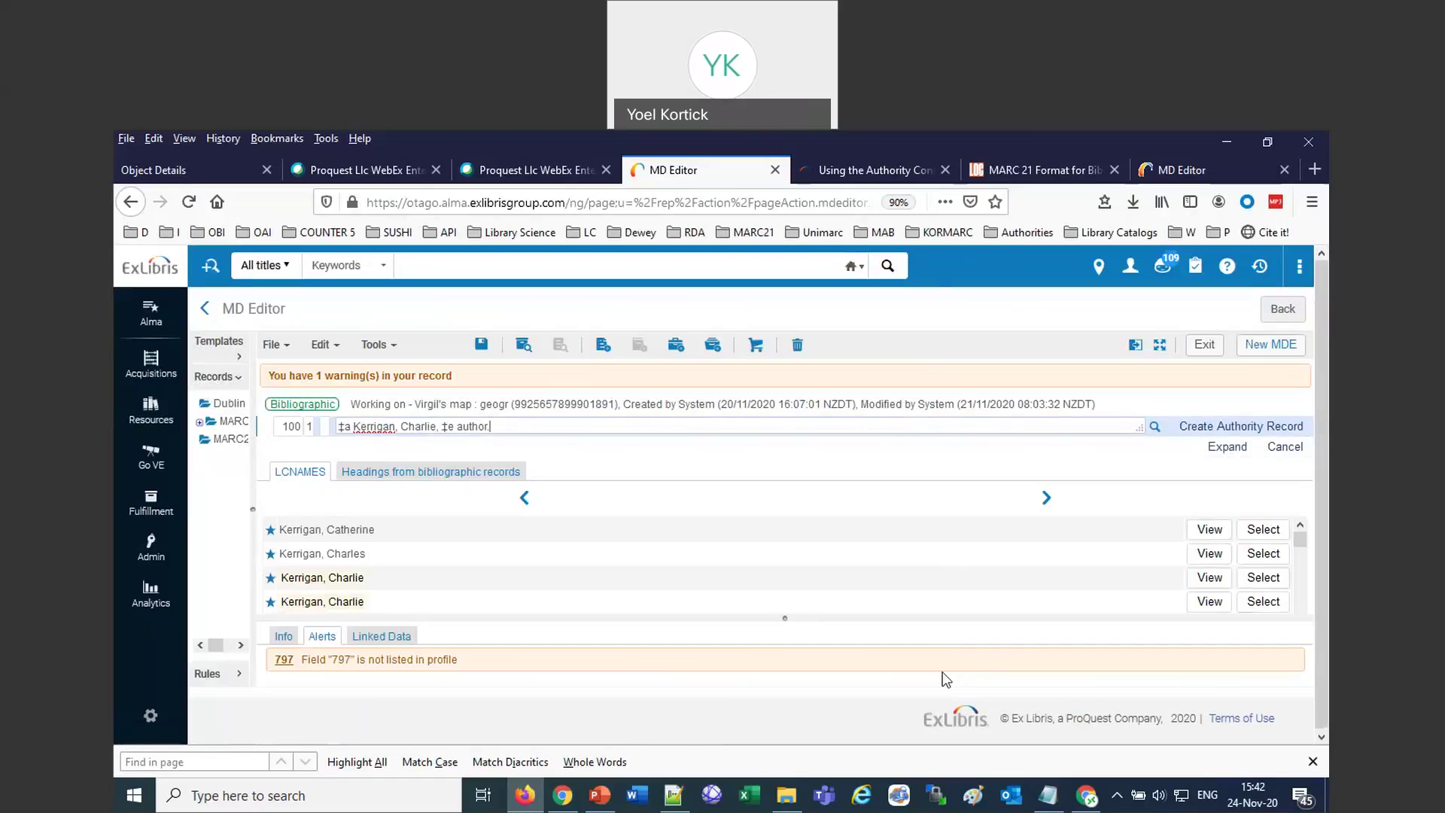
View both LCNAMES authority records that match the "Virgil's map" author heading and compare their details.
{"action": "scroll", "coordinate": [788, 584], "scroll_direction": "down", "scroll_amount": 2}
{"action": "scroll", "coordinate": [788, 584], "scroll_direction": "up", "scroll_amount": 2}
{"action": "left_click", "coordinate": [1204, 578]}
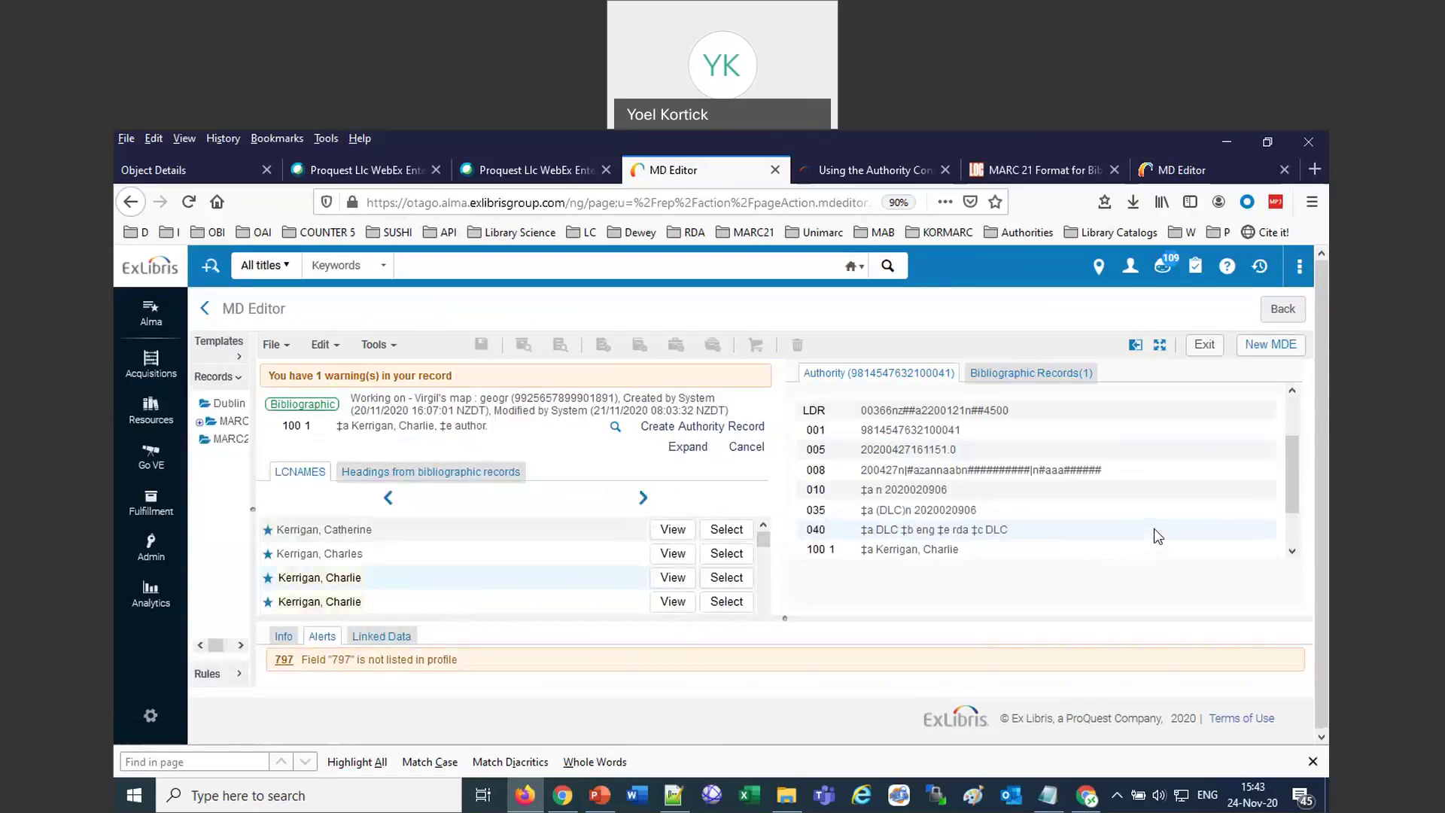
{"action": "scroll", "coordinate": [1162, 525], "scroll_direction": "down", "scroll_amount": 2}
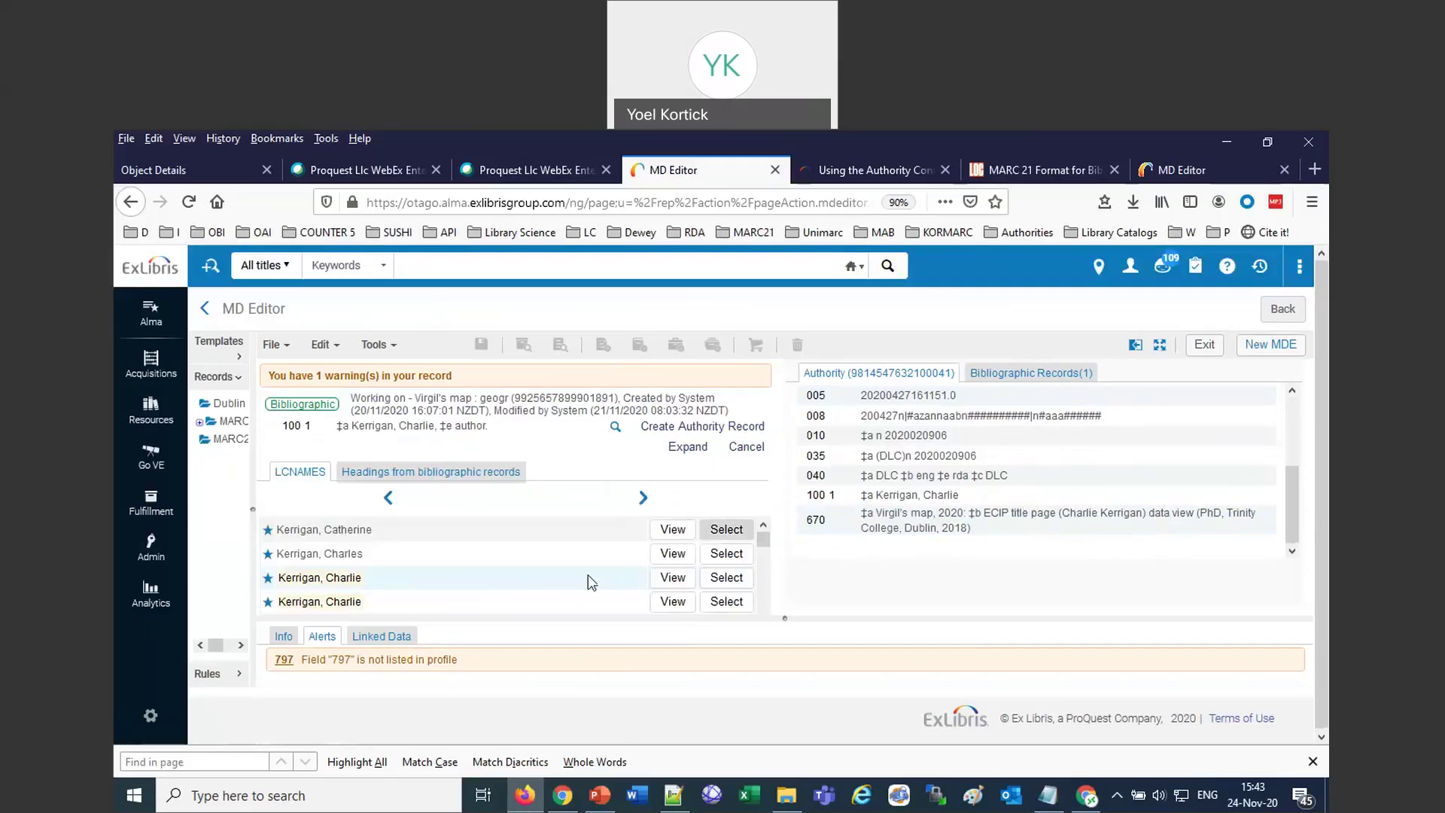
{"action": "left_click", "coordinate": [678, 608]}
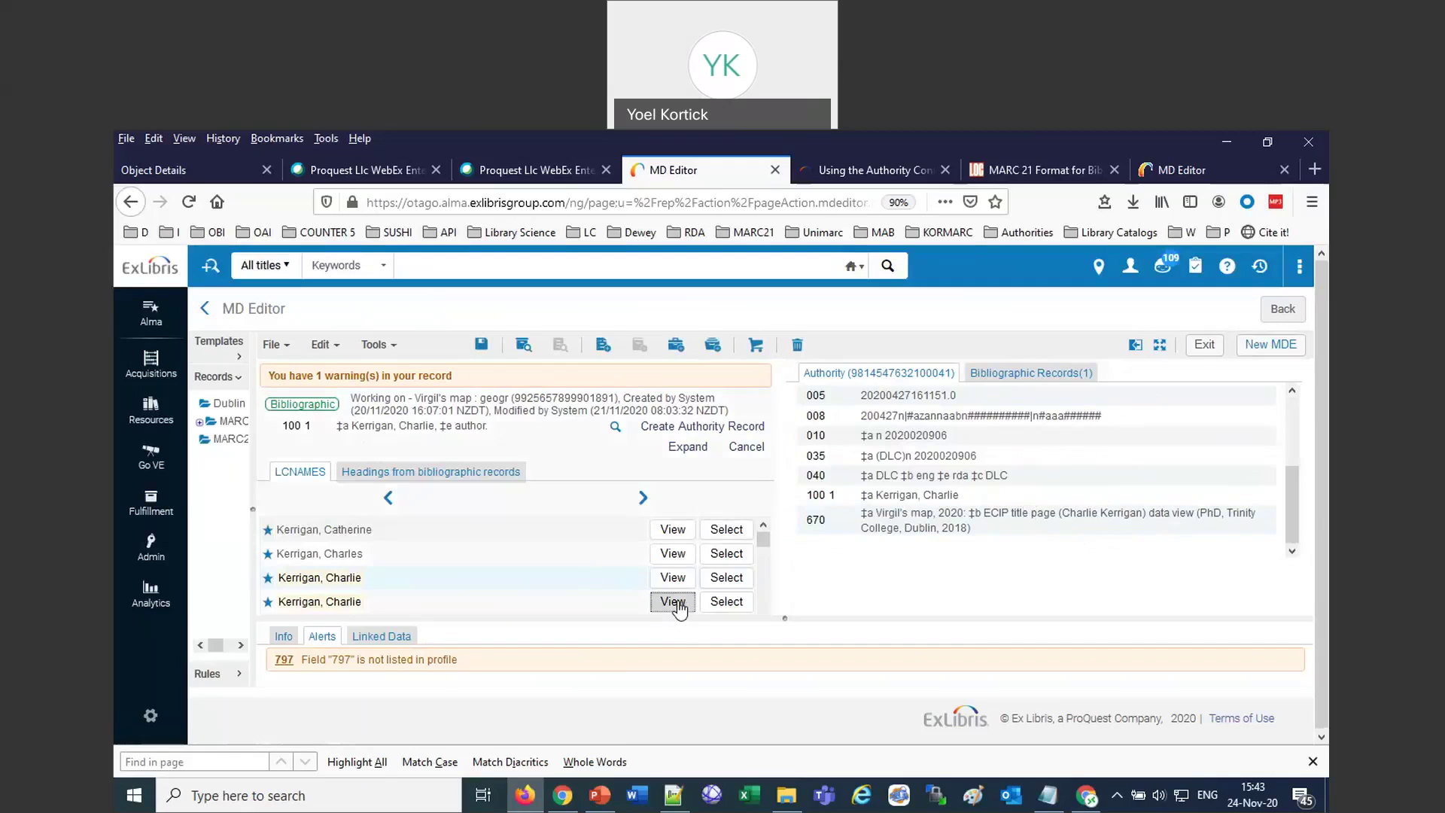
{"action": "scroll", "coordinate": [918, 533], "scroll_direction": "down", "scroll_amount": 2}
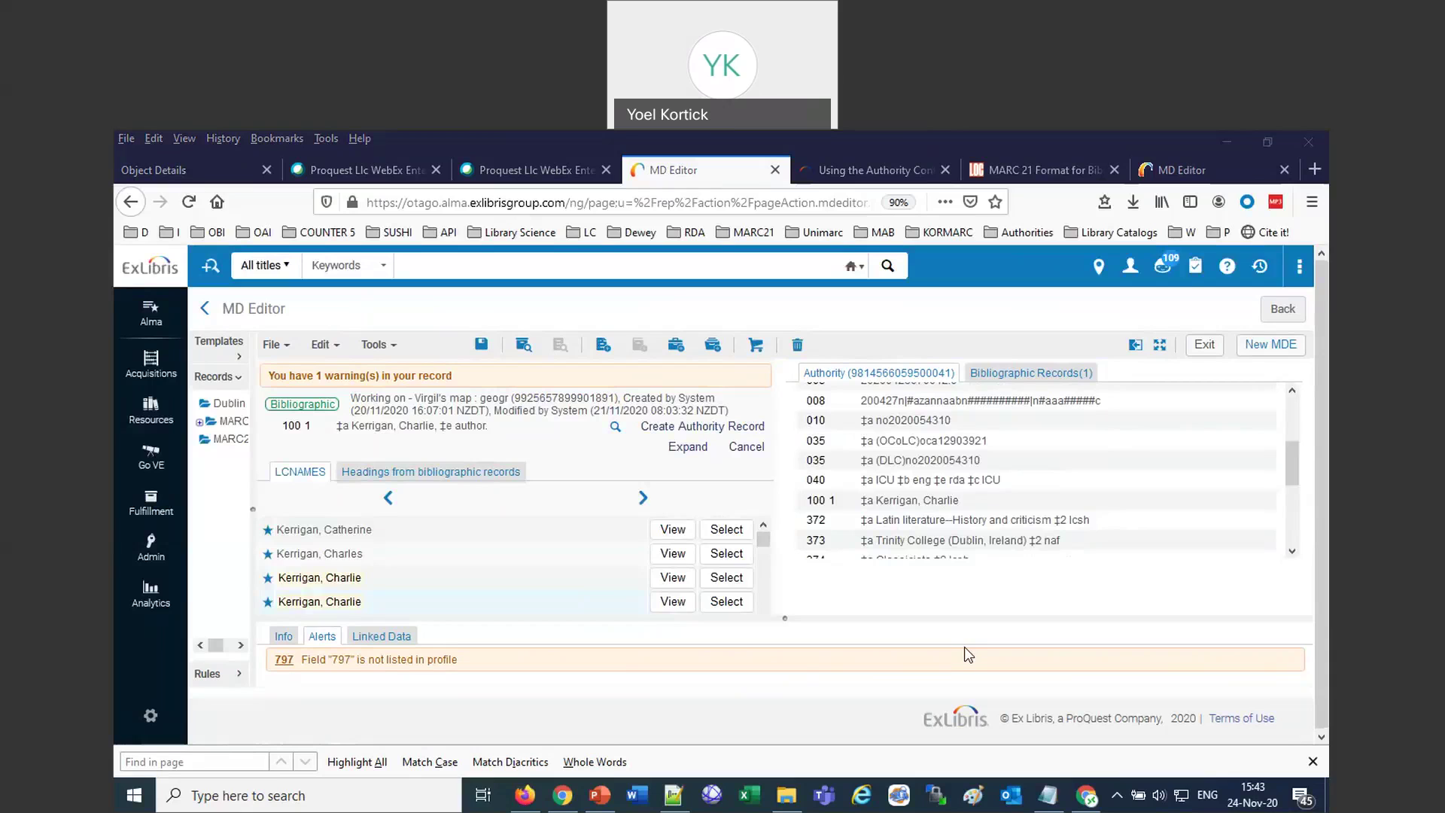
Switch to Alma in Chrome, clear the field and vocabulary filters, and limit the task list to records not linked to the Community Zone.
{"action": "left_click", "coordinate": [1097, 798]}
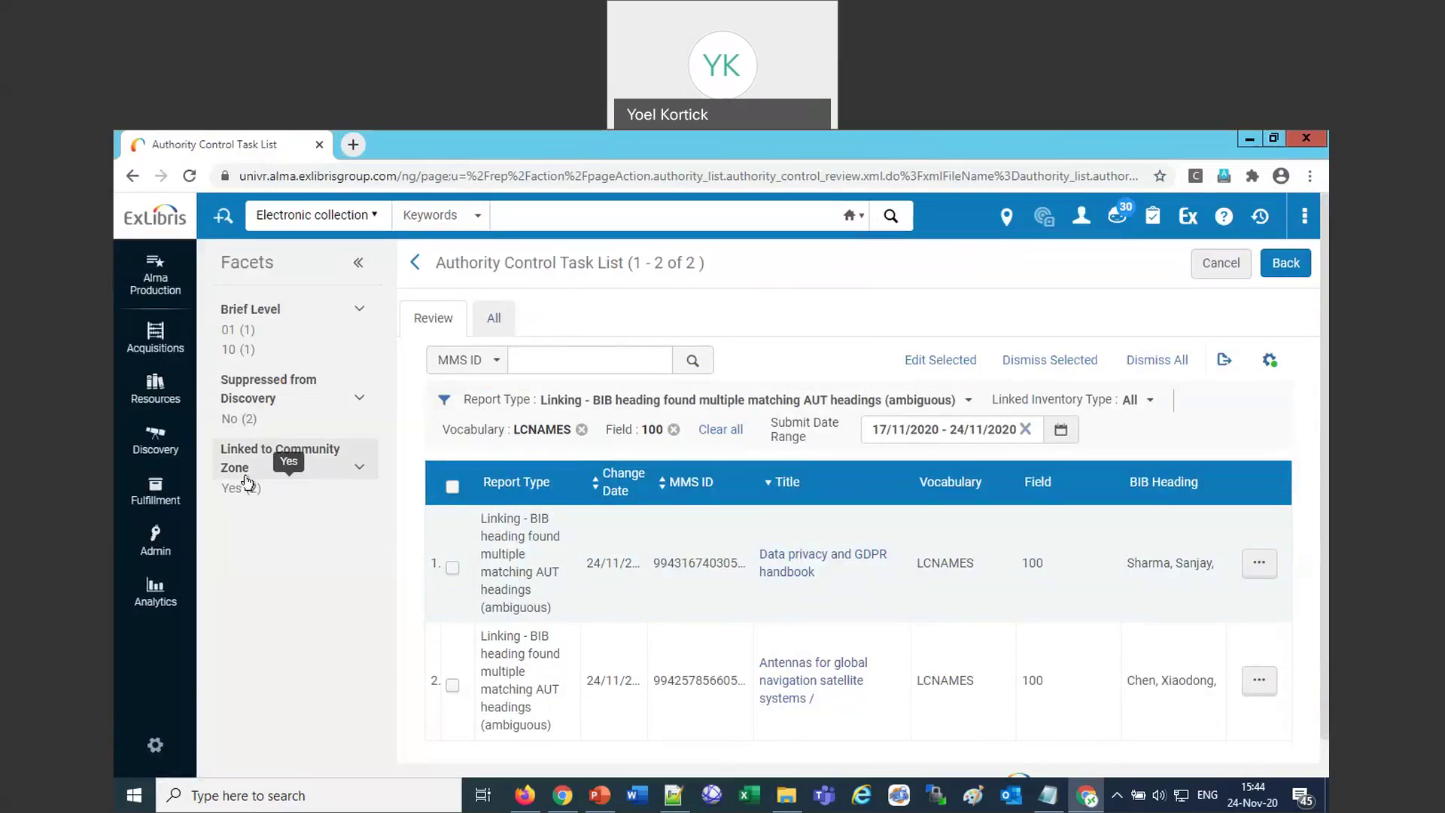
{"action": "left_click", "coordinate": [674, 429]}
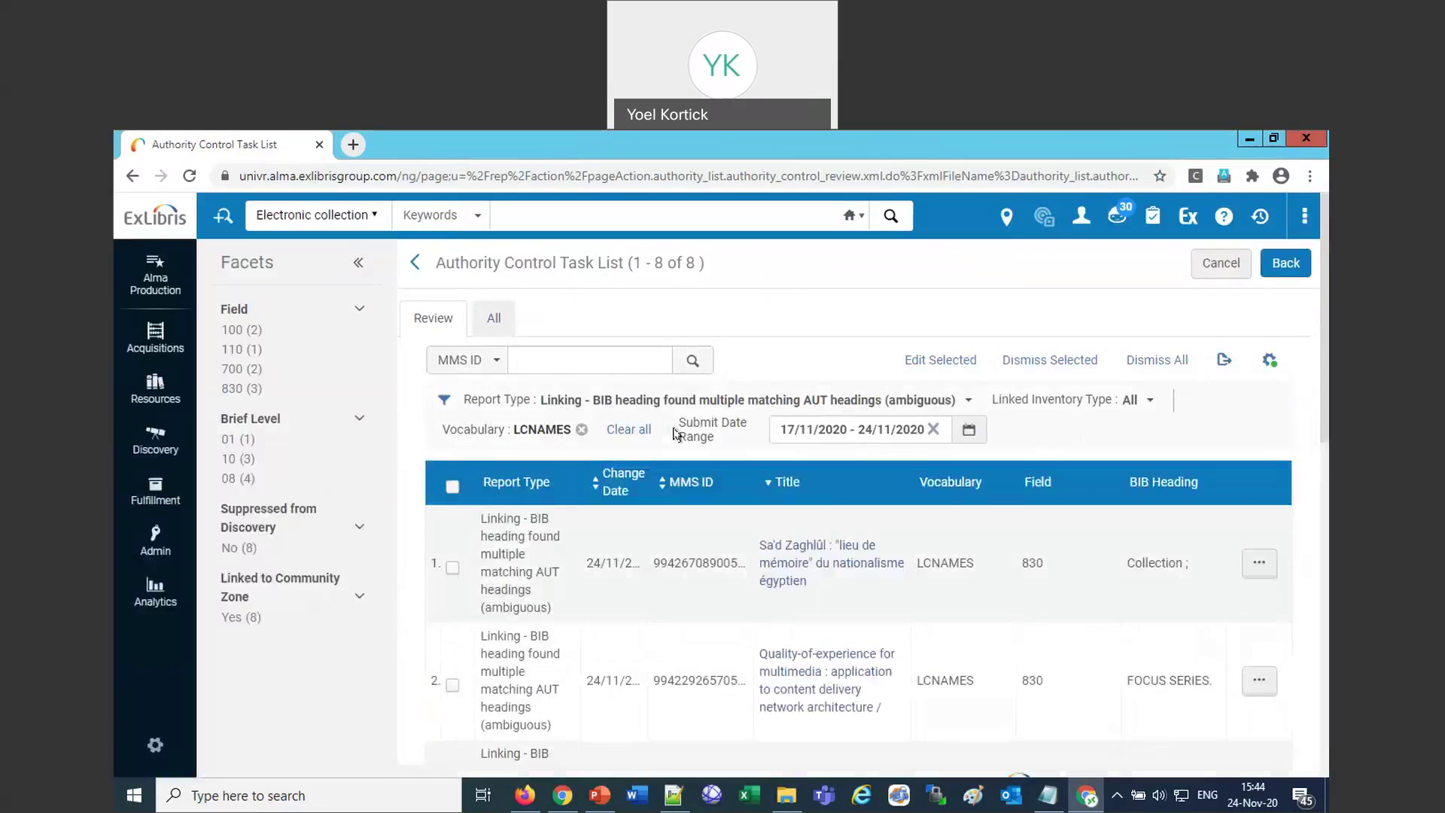
{"action": "left_click", "coordinate": [583, 430]}
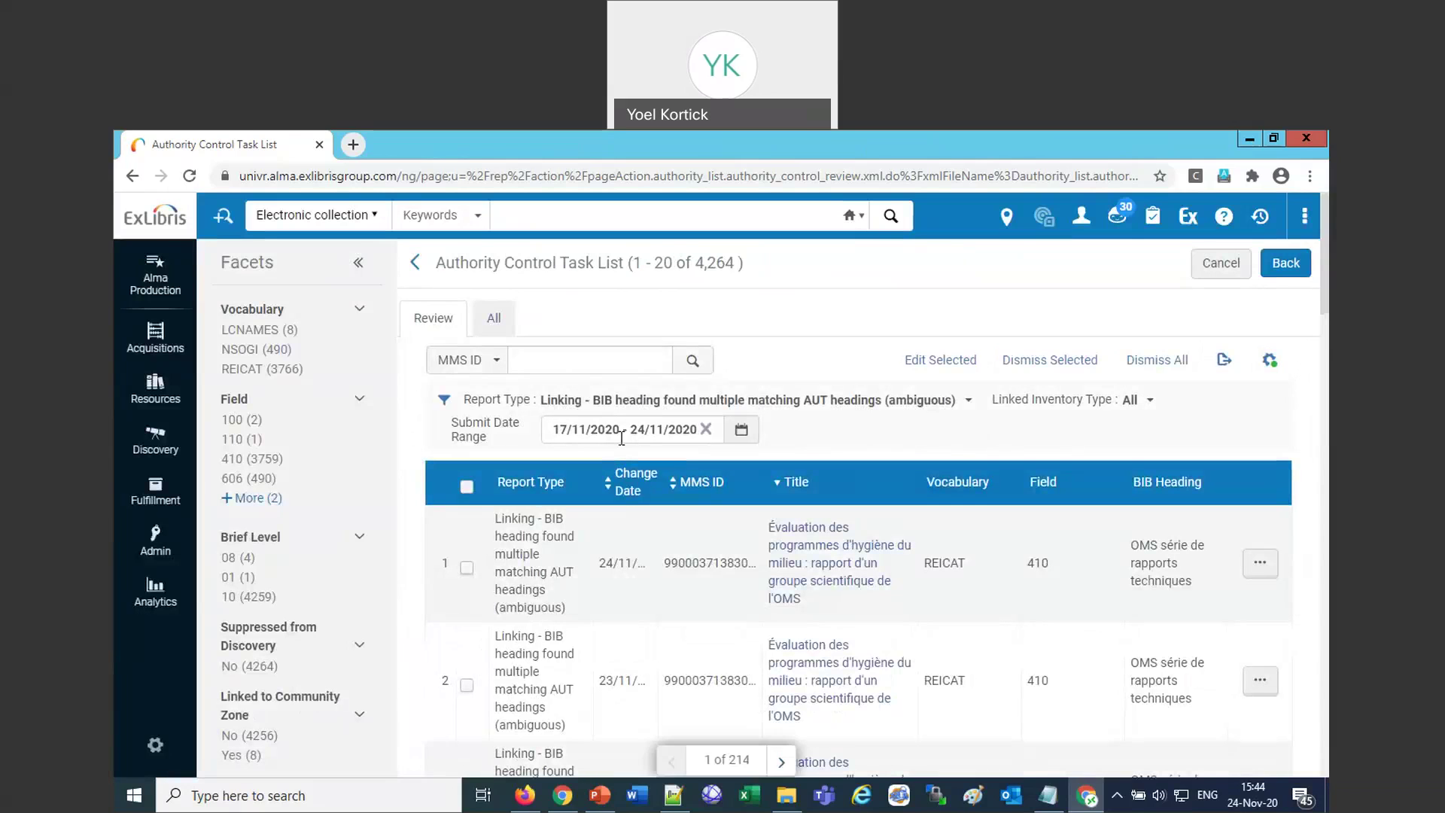
{"action": "left_click", "coordinate": [251, 735]}
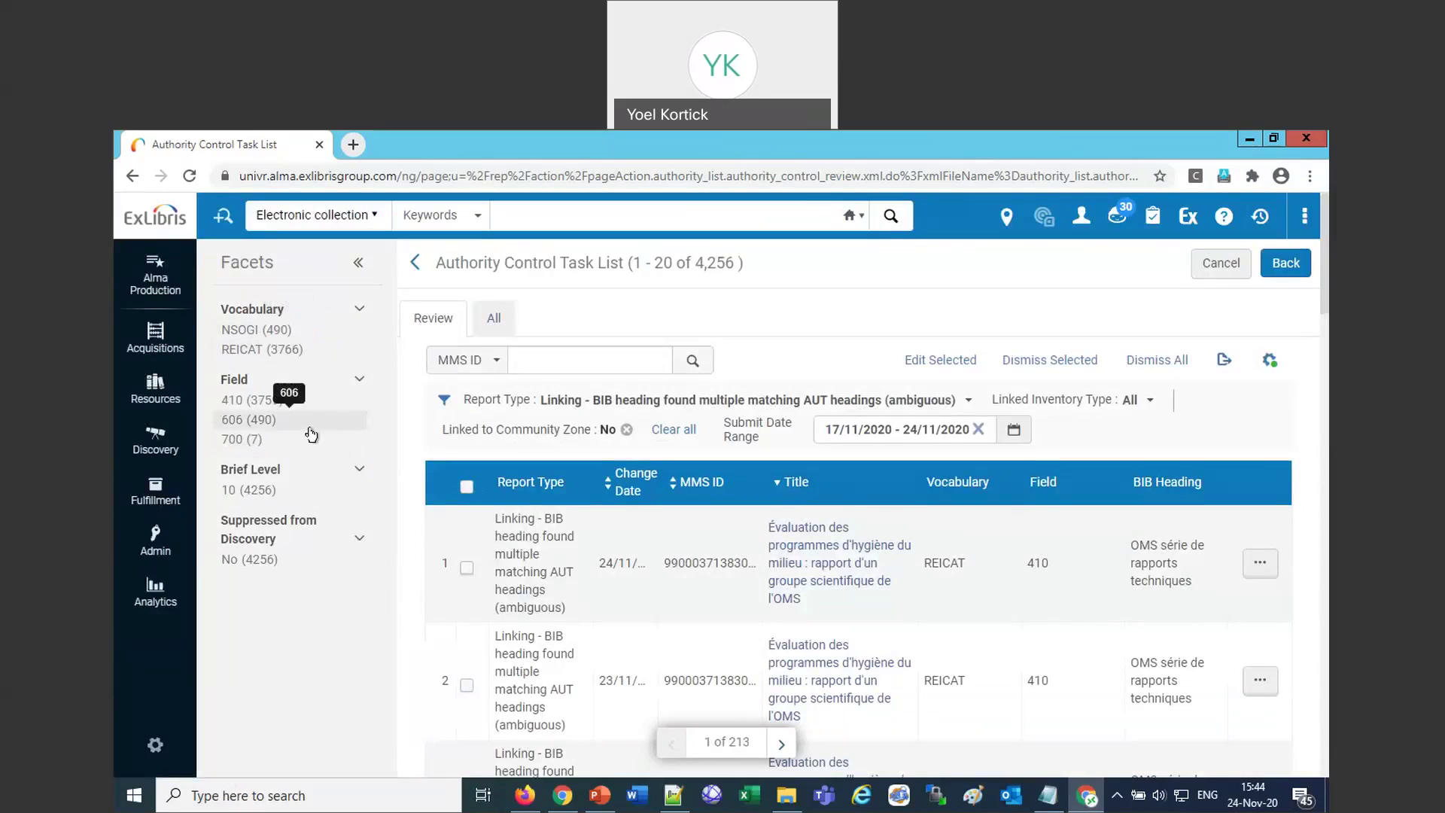
Open the first "Évaluation des programmes d'hygiène du milieu" record for editing and highlight the 530 heading in the WHO technical report series authority.
{"action": "left_click", "coordinate": [1258, 564]}
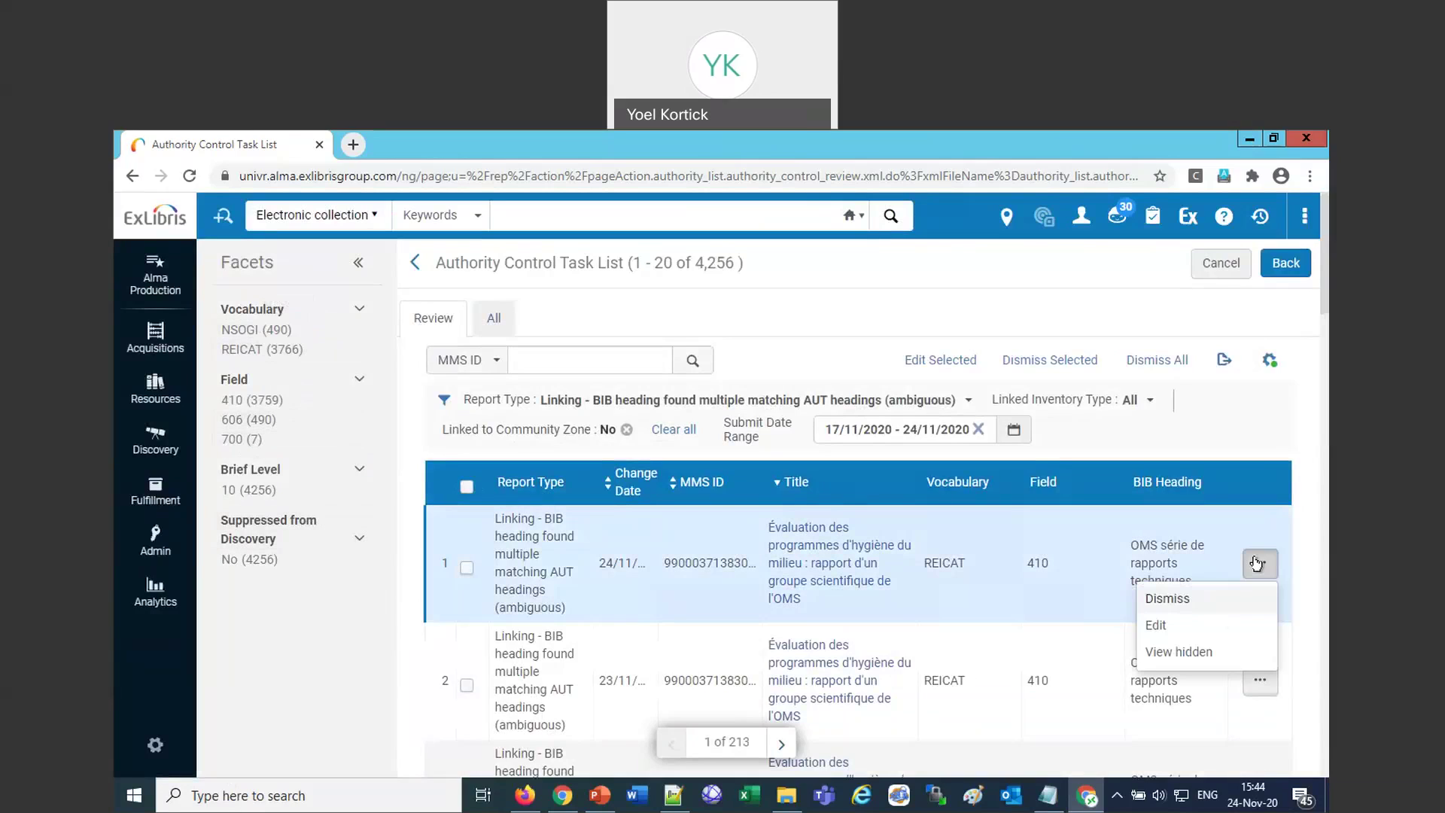
{"action": "left_click", "coordinate": [1160, 626]}
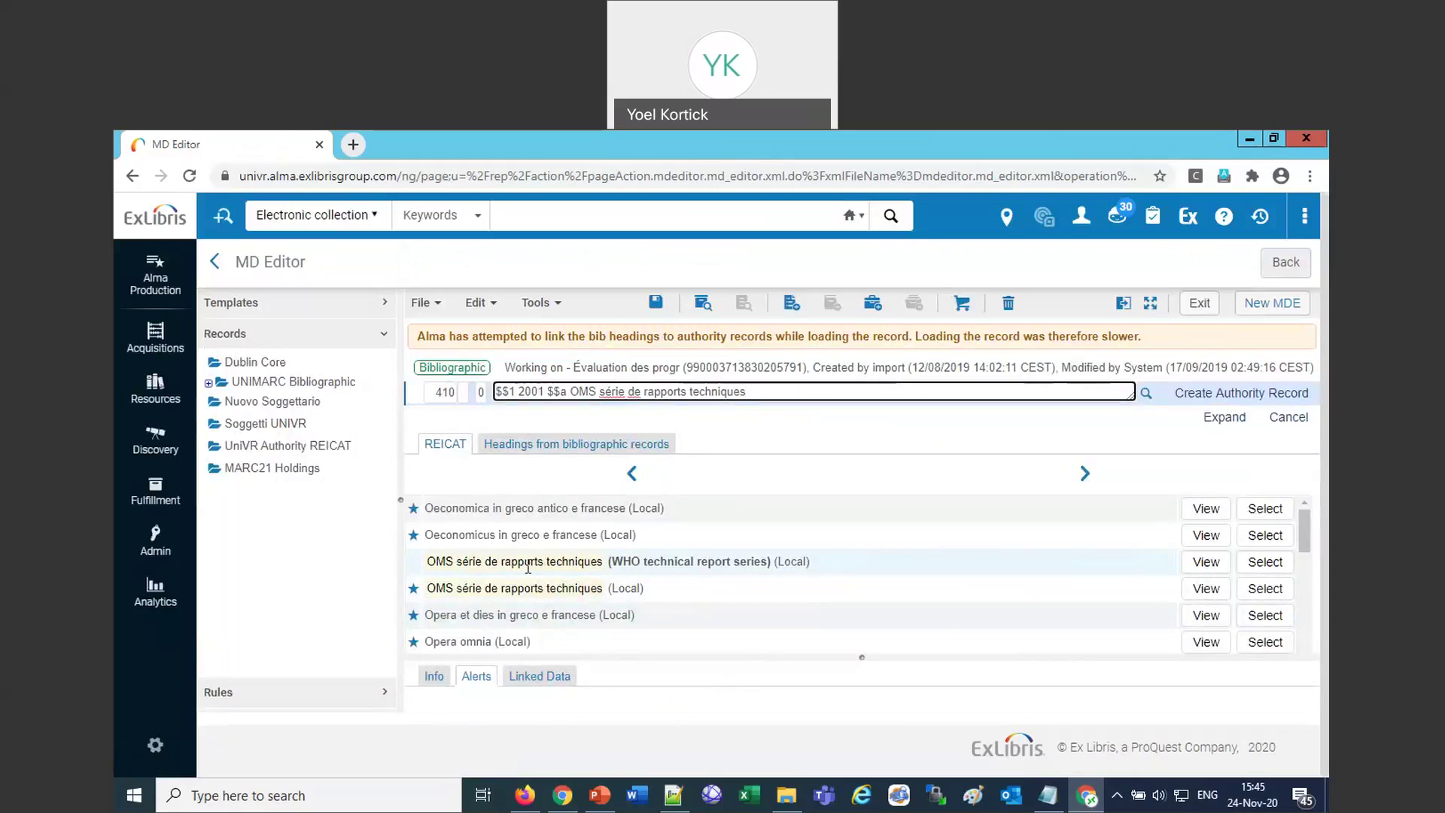
{"action": "left_click", "coordinate": [1198, 564]}
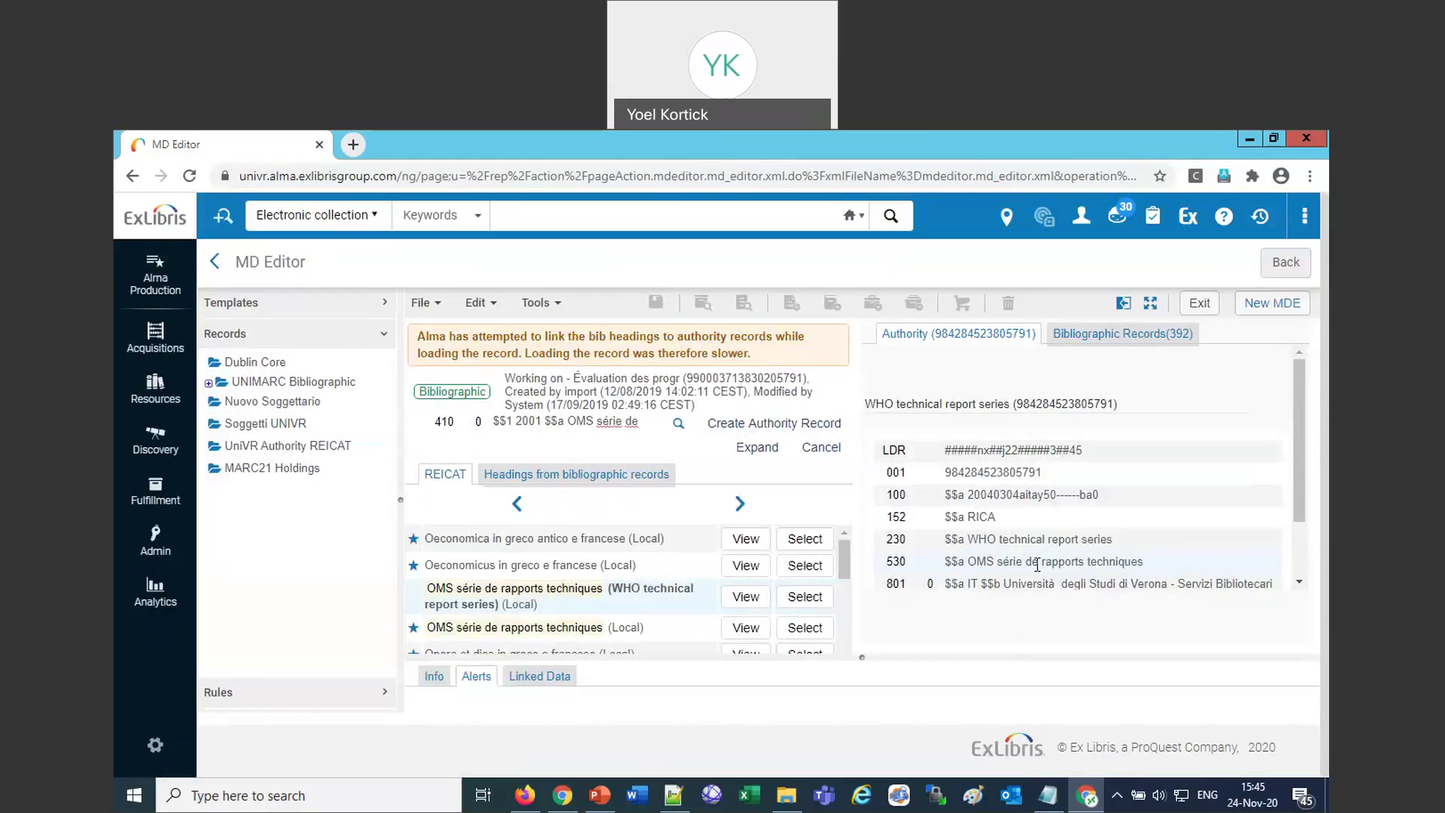
{"action": "left_click_drag", "start_coordinate": [976, 566], "coordinate": [1151, 573]}
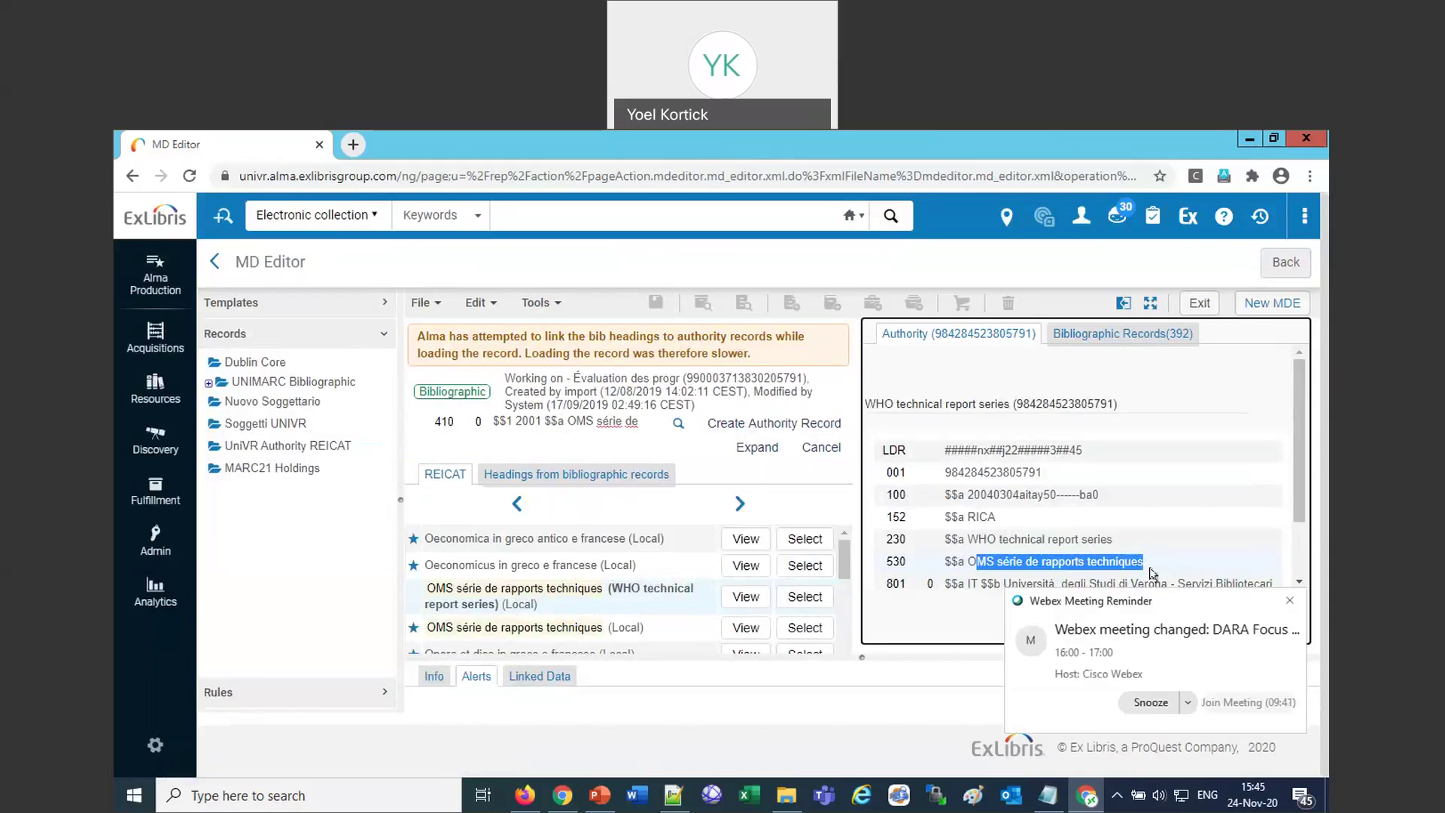
{"action": "left_click", "coordinate": [1291, 599]}
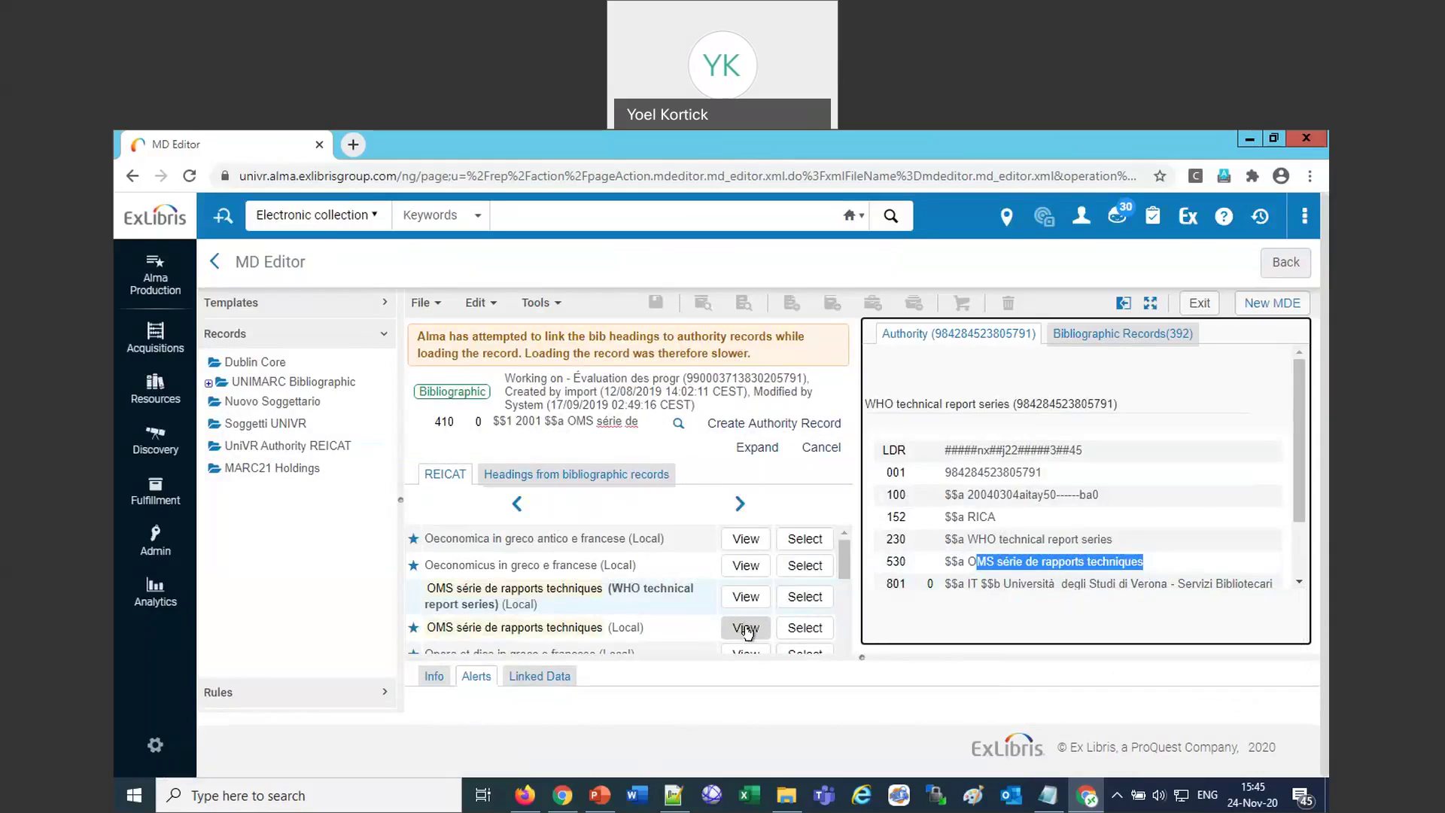
View the other matching authority, "OMS série de rapports techniques", and highlight its 230 heading.
{"action": "scroll", "coordinate": [745, 630], "scroll_direction": "down", "scroll_amount": 1}
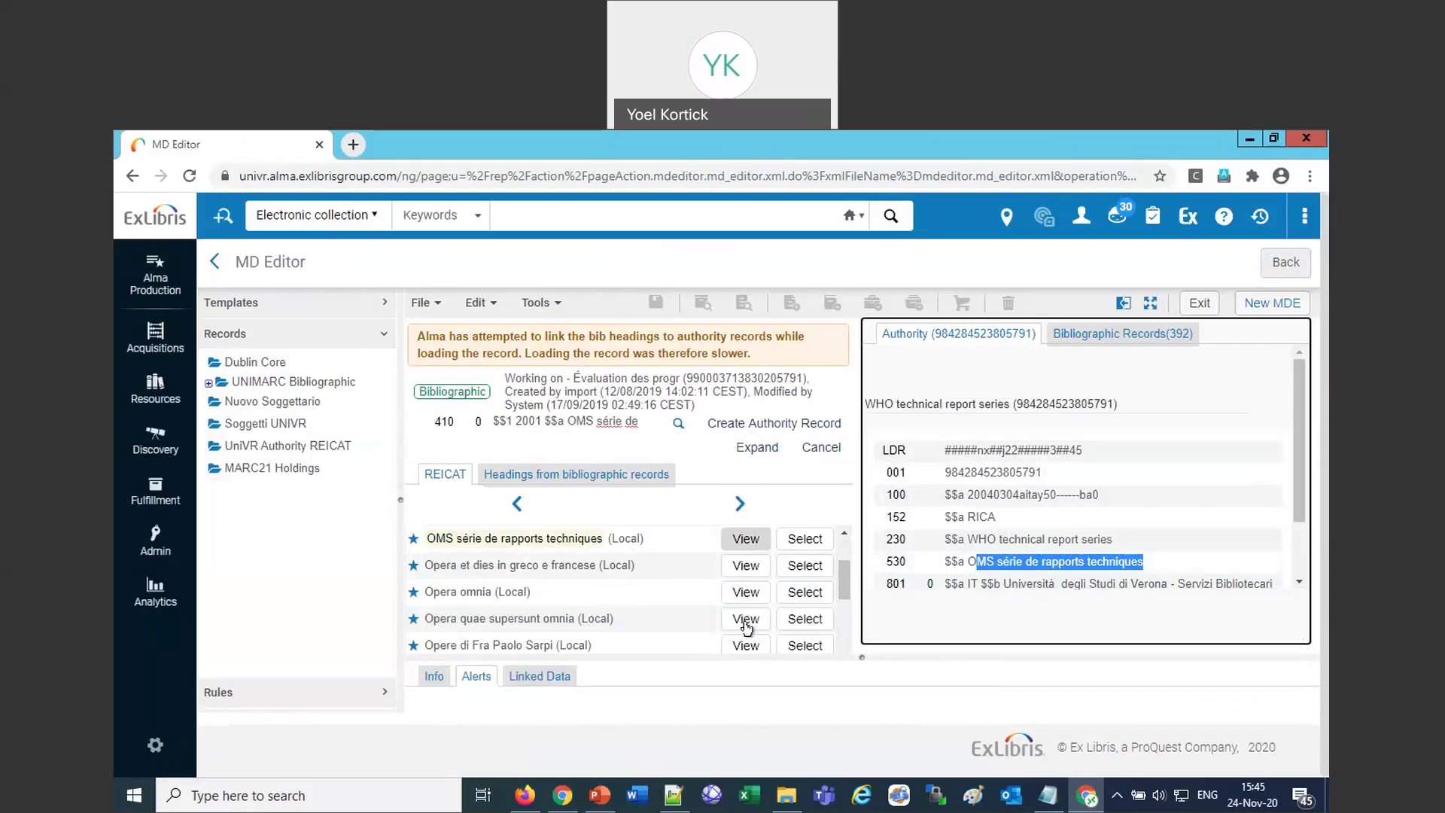
{"action": "left_click", "coordinate": [744, 547]}
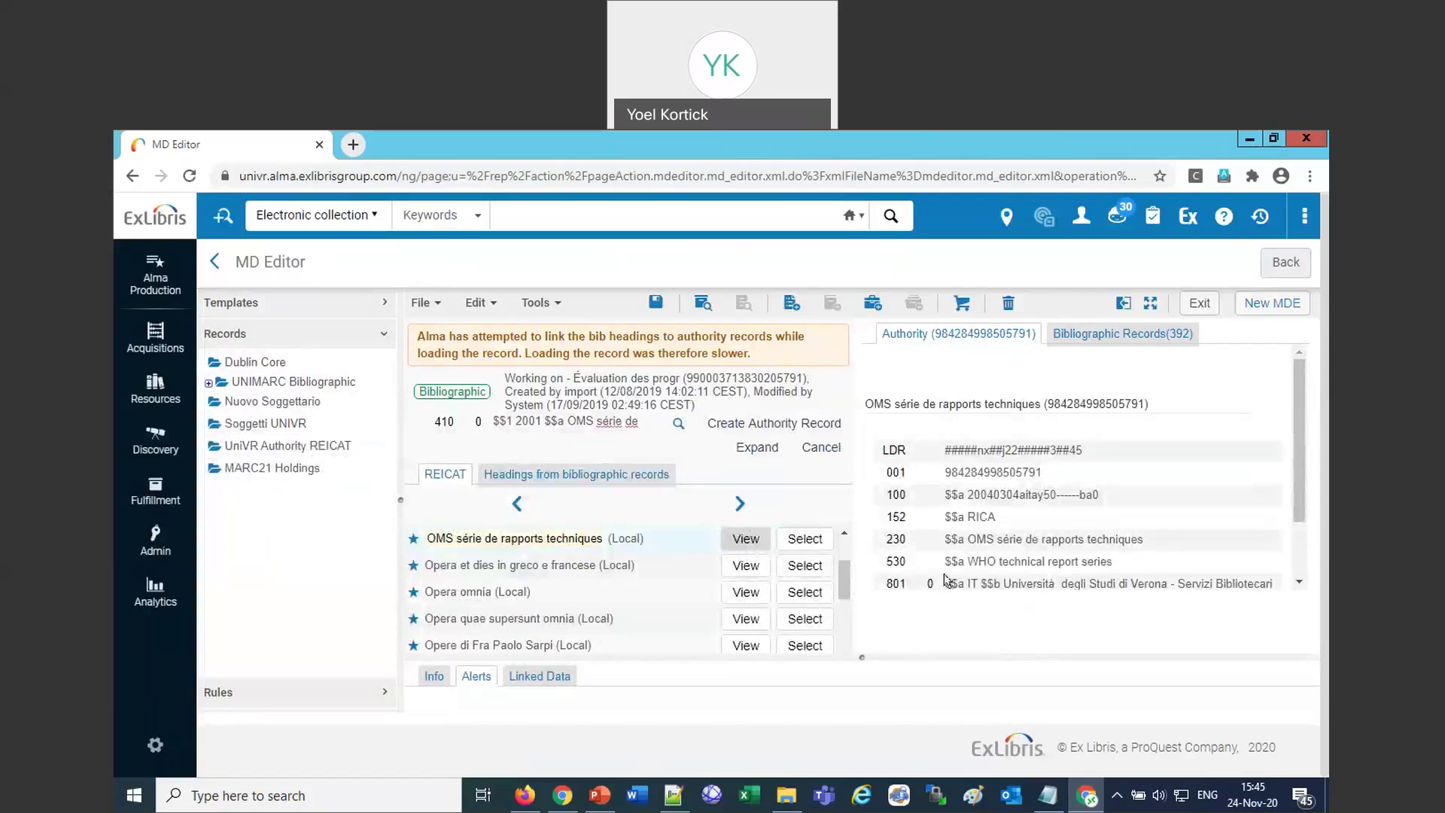
{"action": "left_click_drag", "start_coordinate": [973, 541], "coordinate": [1132, 539]}
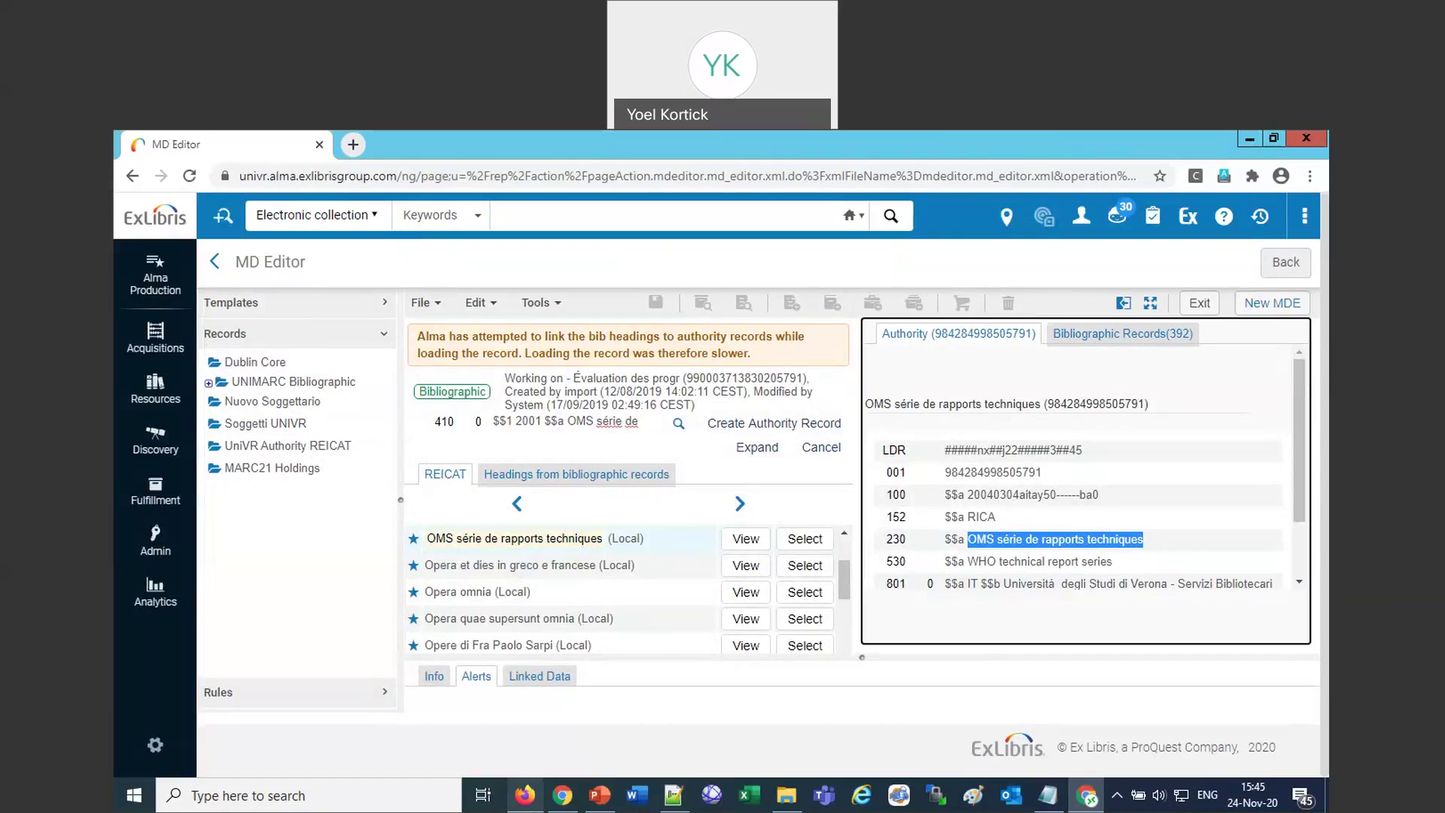
Switch back to Alma in Firefox, return to the task list, and set the report type to "AUT record deleted - Unlinked BIB heading".
{"action": "left_click", "coordinate": [524, 795]}
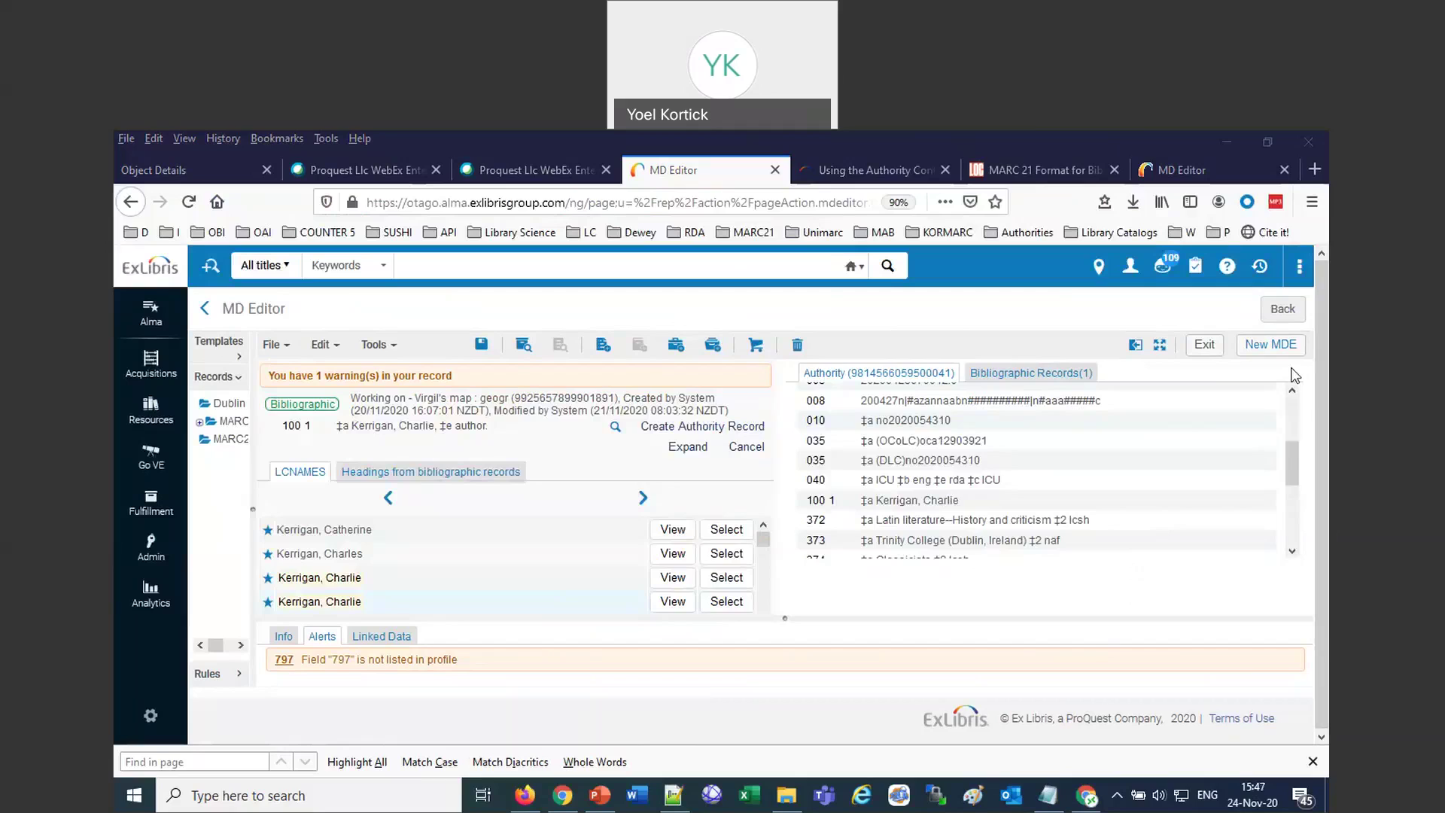
{"action": "left_click", "coordinate": [1280, 312]}
{"action": "left_click", "coordinate": [1280, 314]}
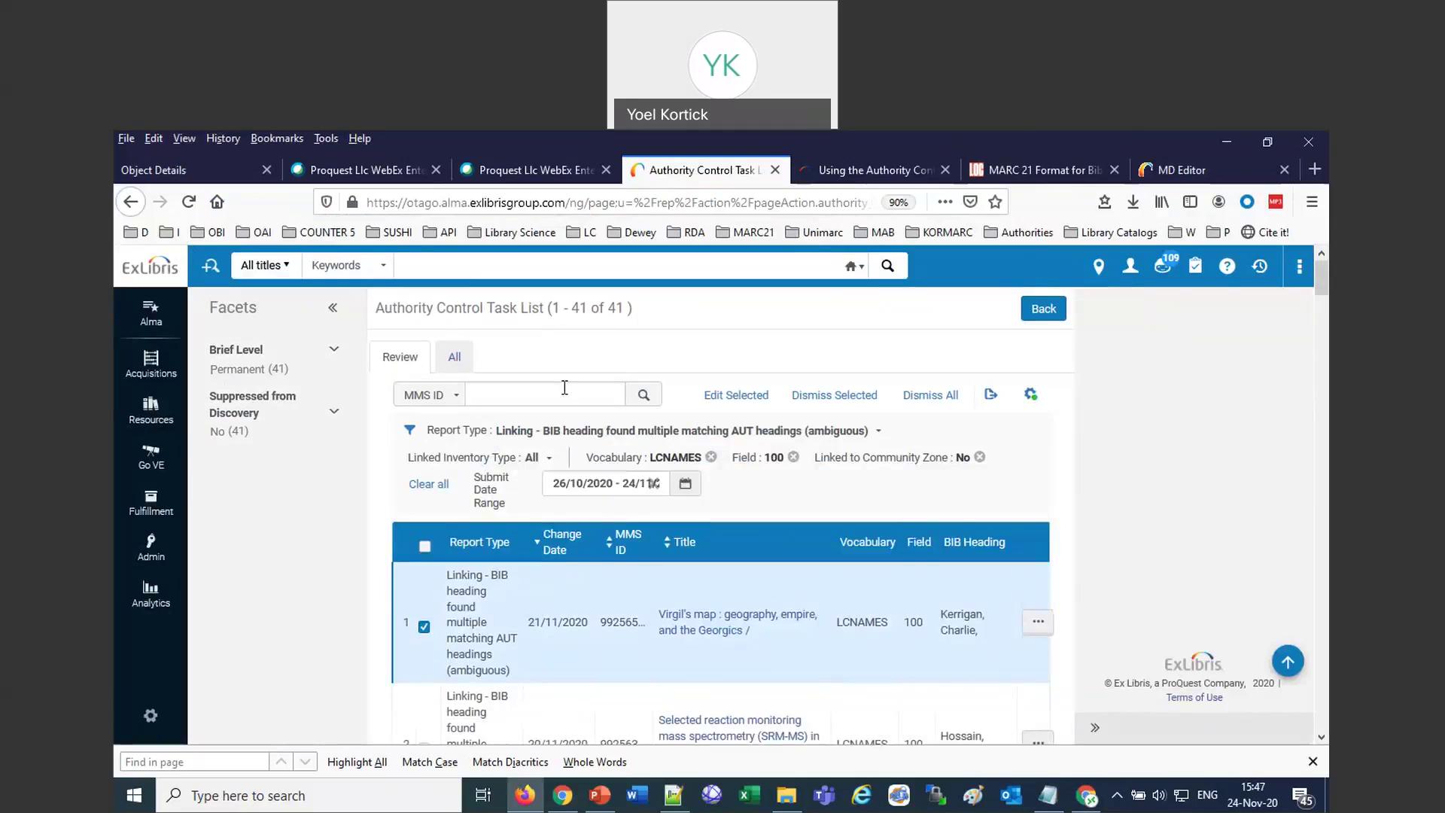
{"action": "left_click", "coordinate": [577, 432]}
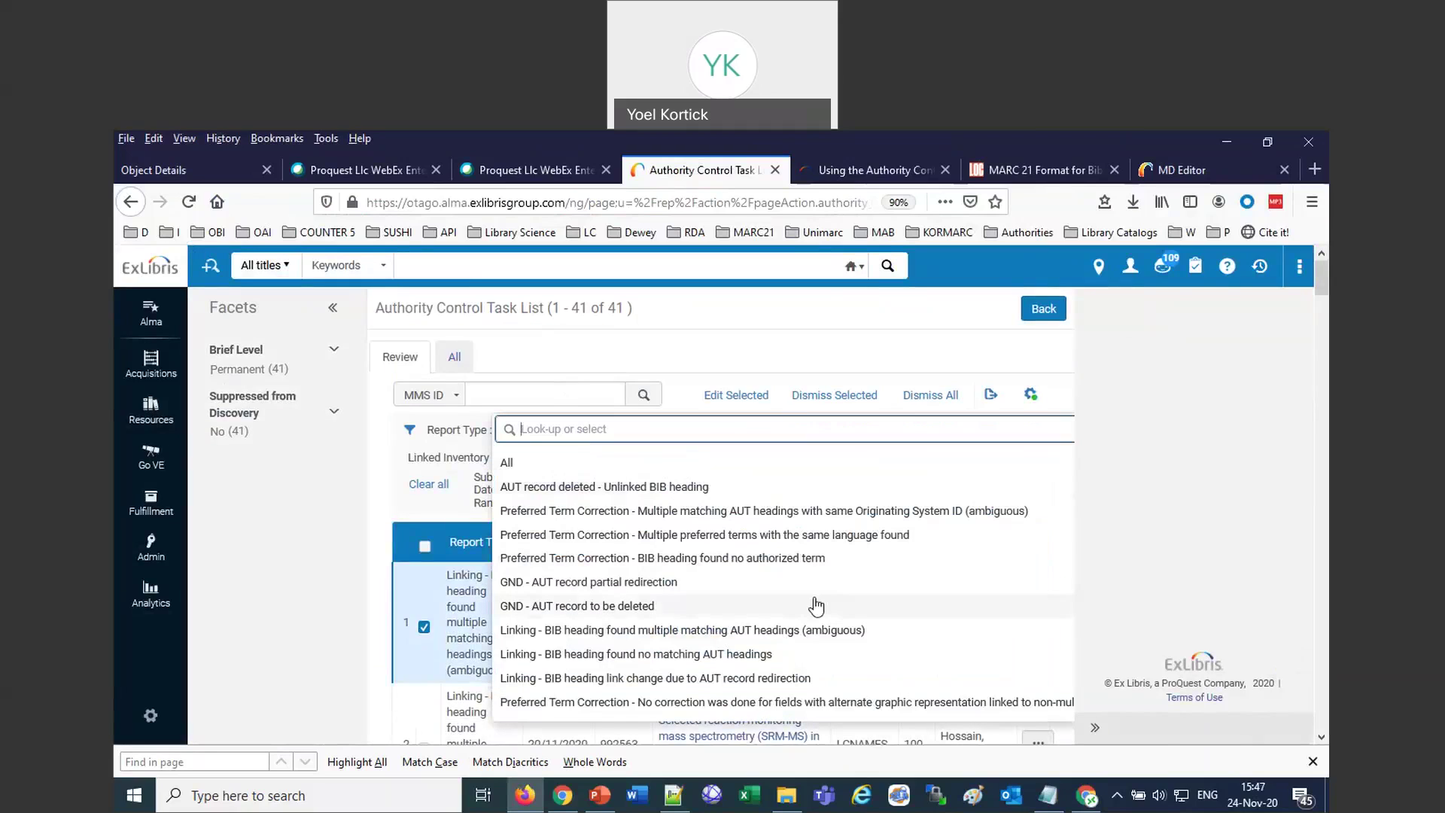
{"action": "left_click", "coordinate": [630, 489]}
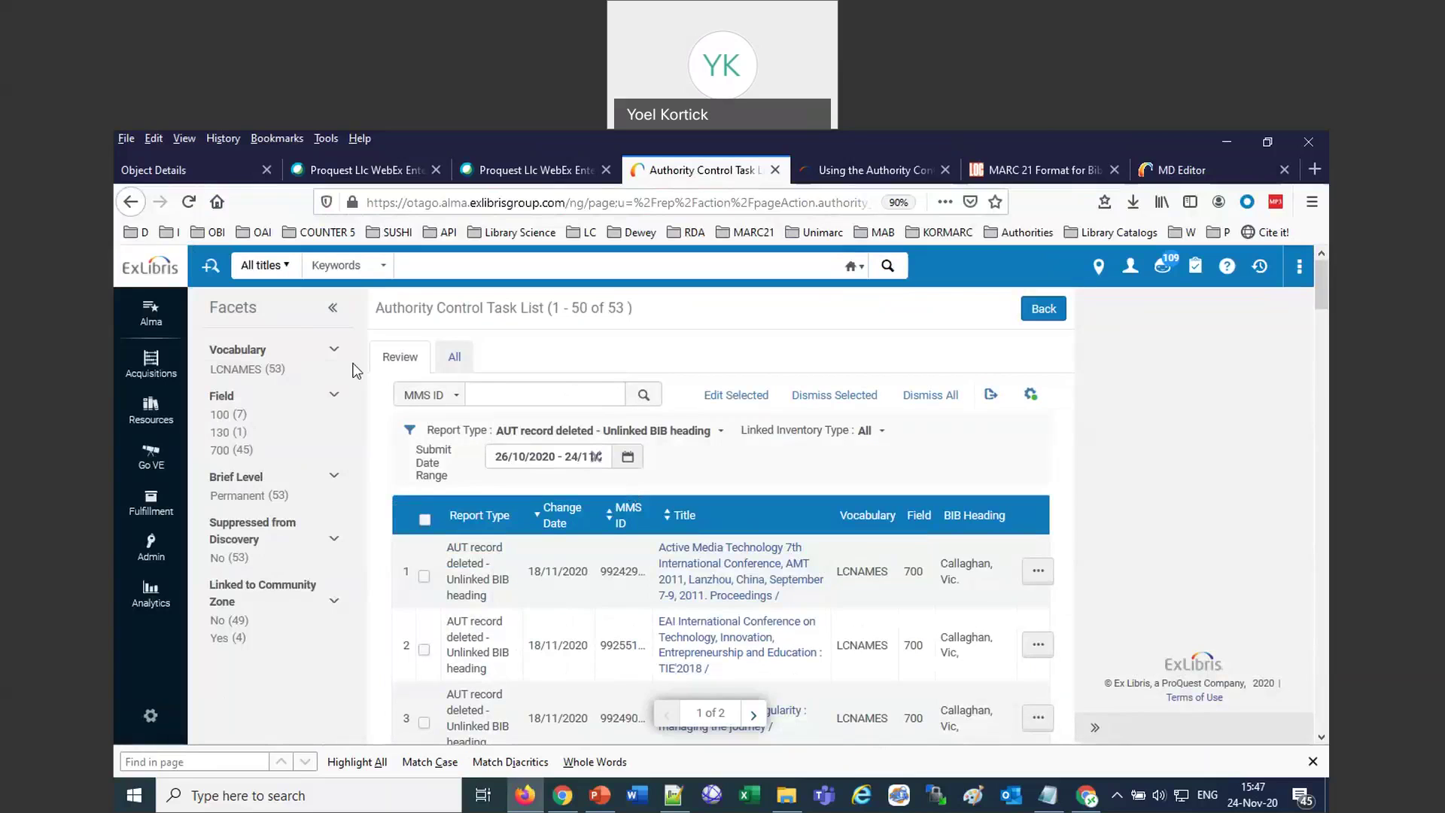
Limit the deleted authority task list to the LCNAMES vocabulary, field 700, and records not linked to the Community Zone.
{"action": "left_click", "coordinate": [261, 374]}
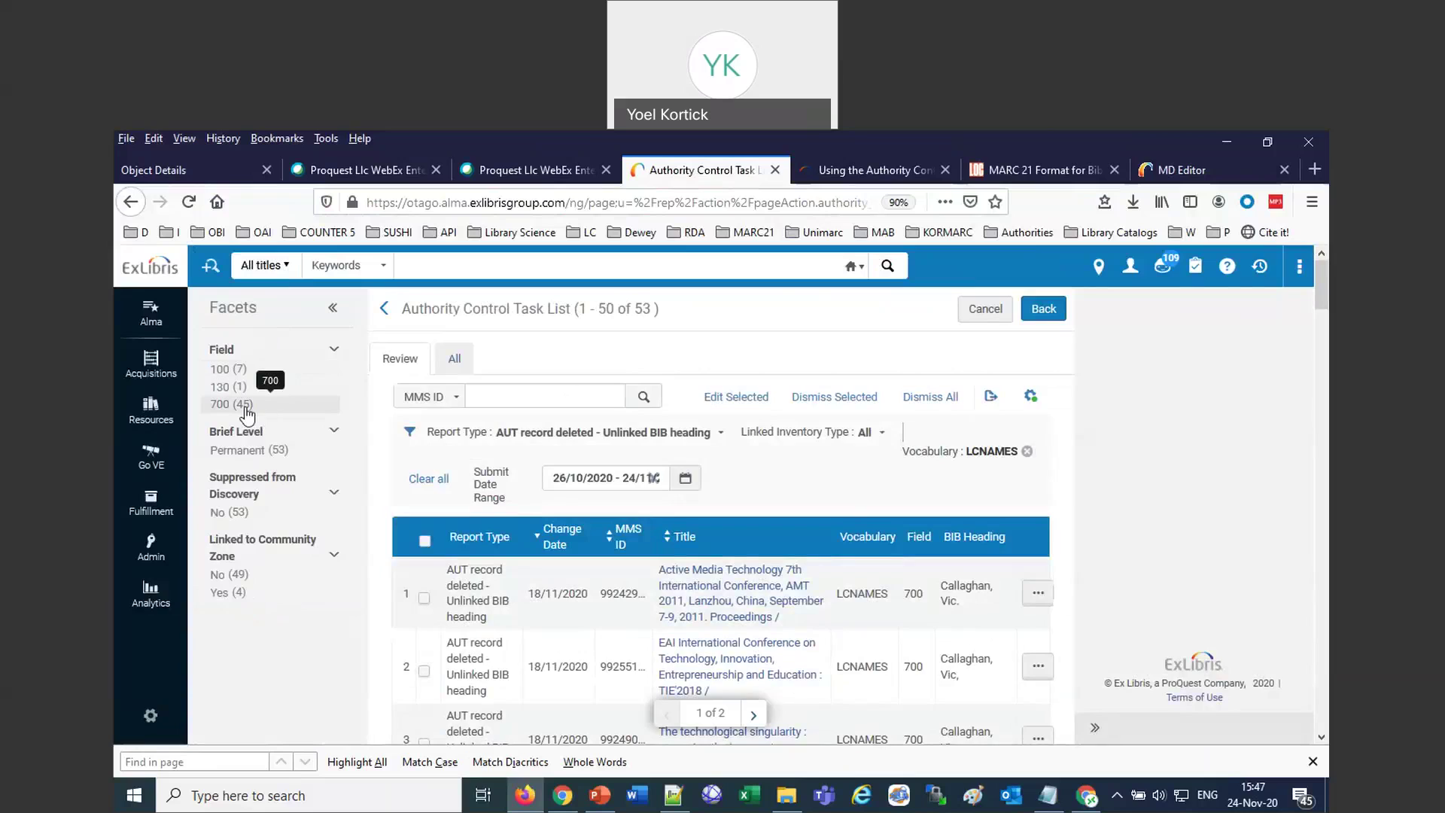
{"action": "left_click", "coordinate": [243, 407]}
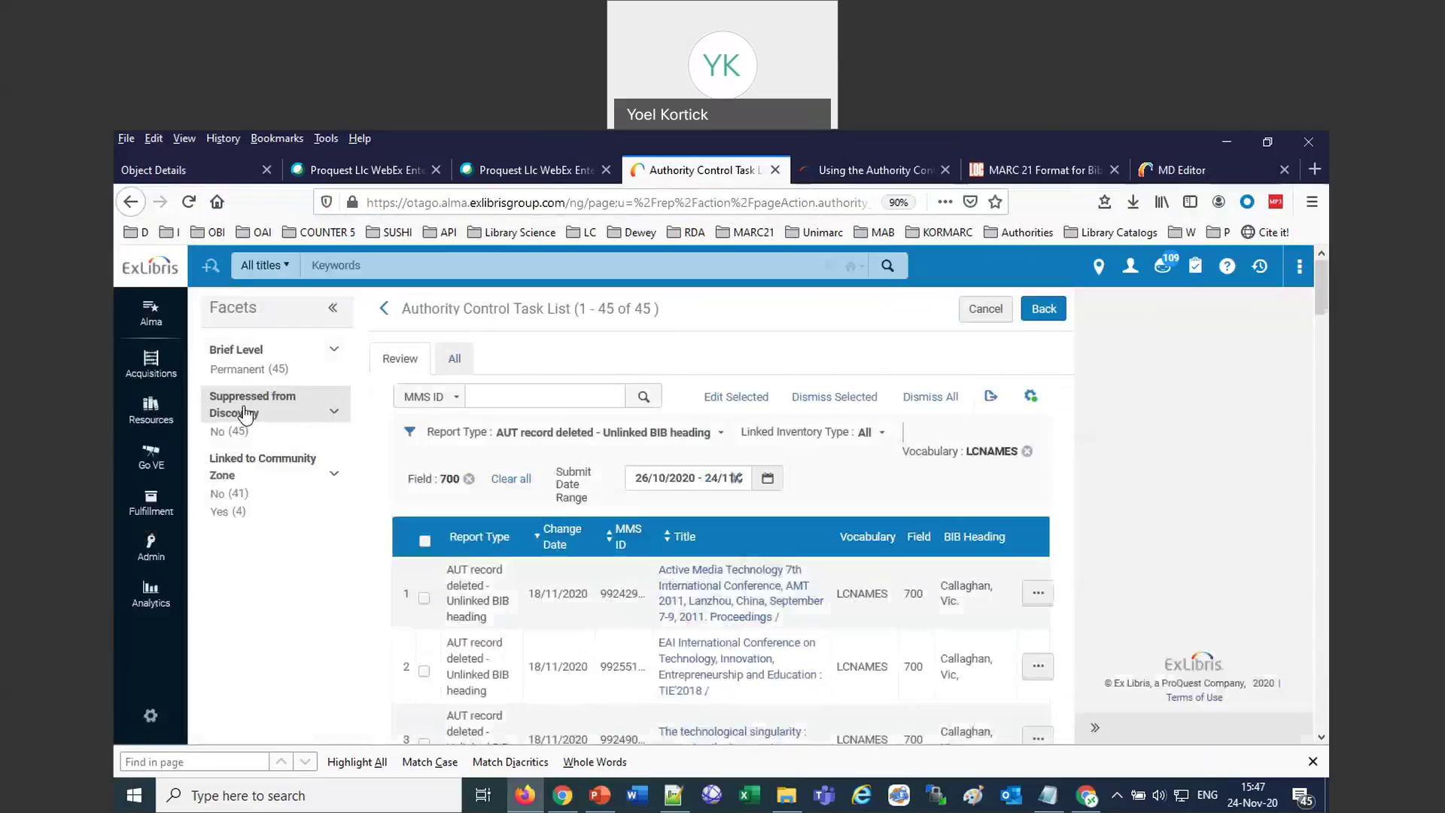
{"action": "left_click", "coordinate": [234, 494]}
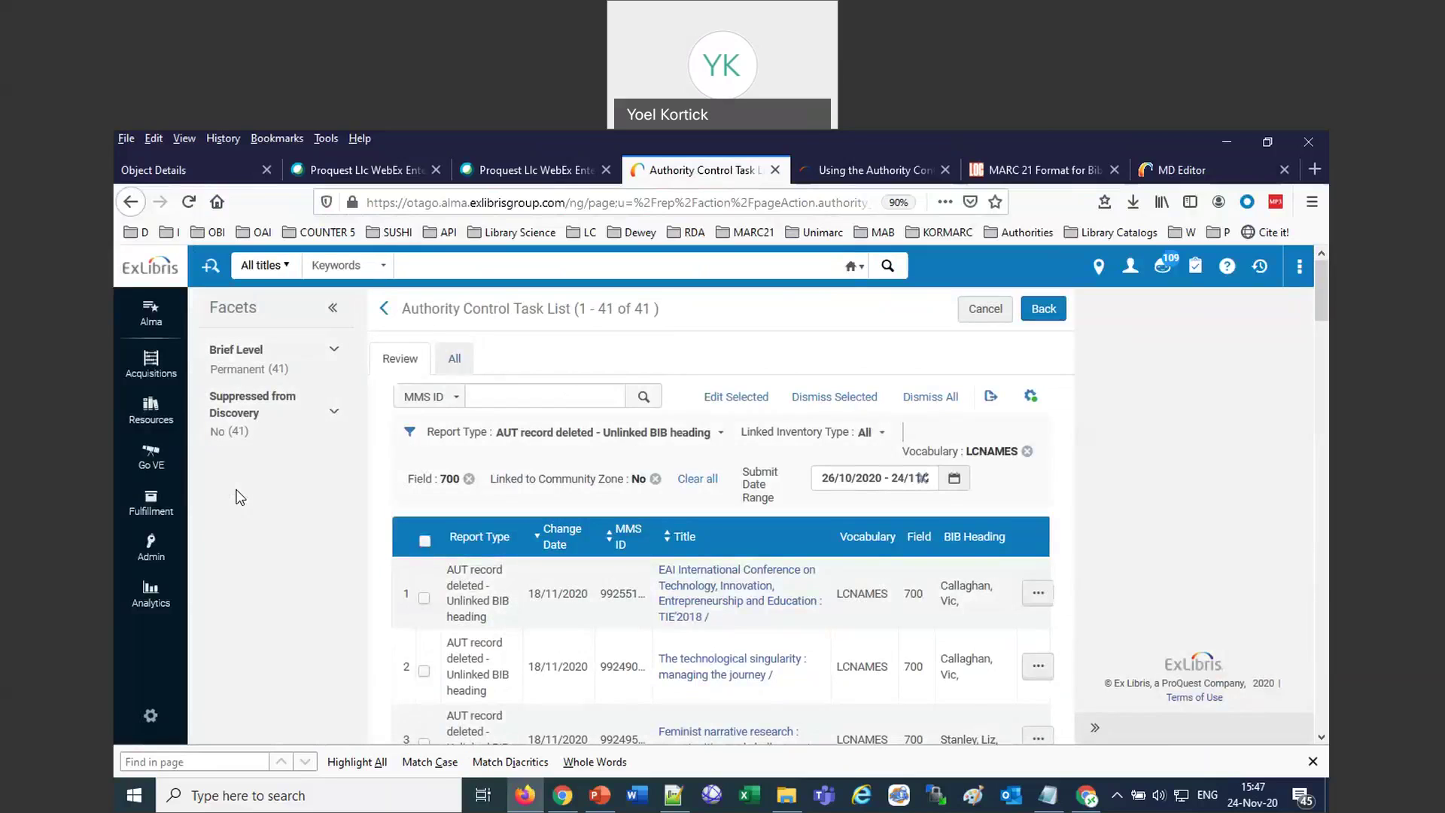
Find the task for "Ch`ung kou shih i chia yuan" by searching the list for its heading's surname, and open the record for editing.
{"action": "scroll", "coordinate": [926, 662], "scroll_direction": "down", "scroll_amount": 3}
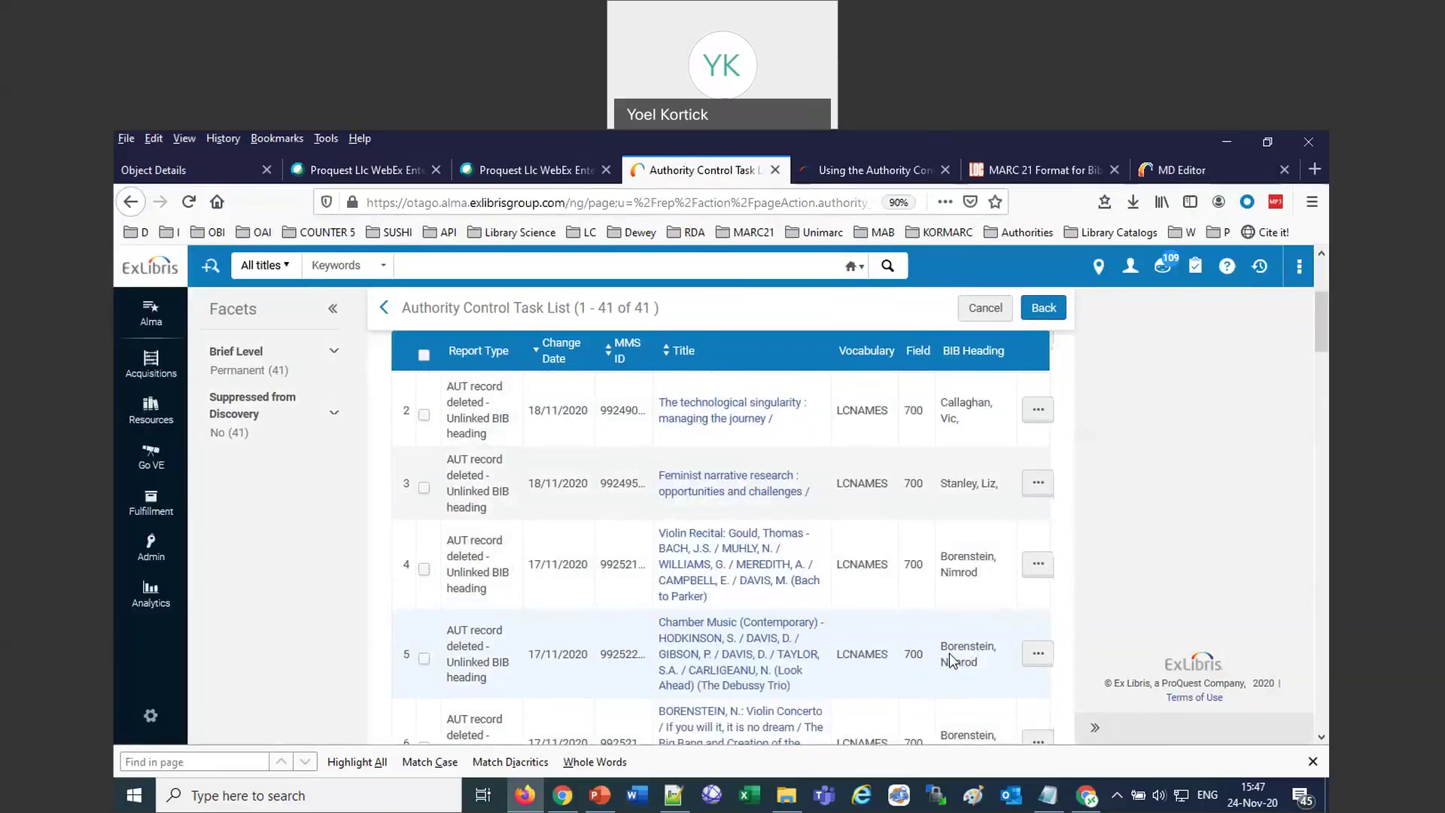
{"action": "scroll", "coordinate": [953, 660], "scroll_direction": "down", "scroll_amount": 5}
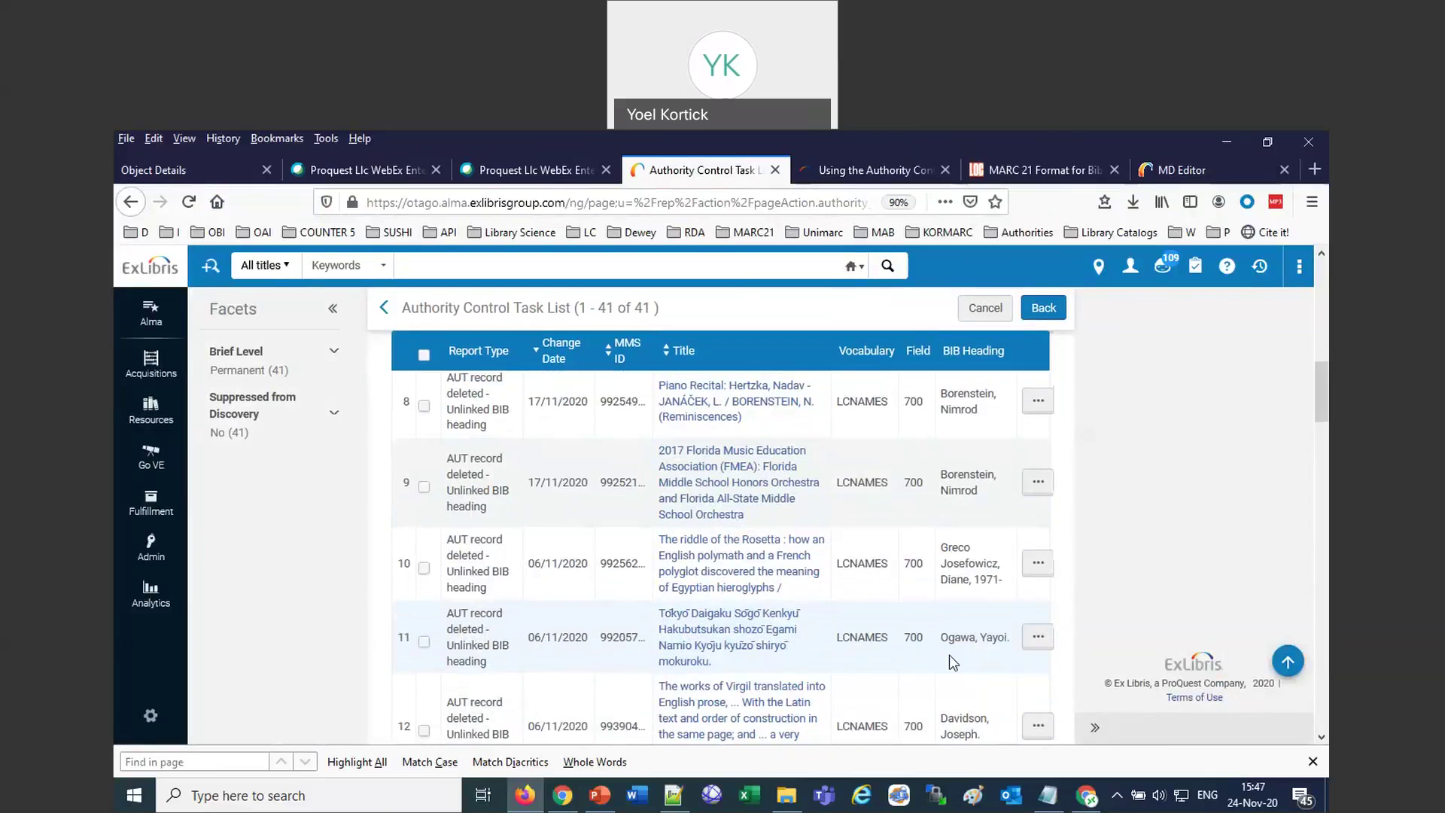
{"action": "key", "text": "ctrl+f"}
{"action": "type", "text": "chedn"}
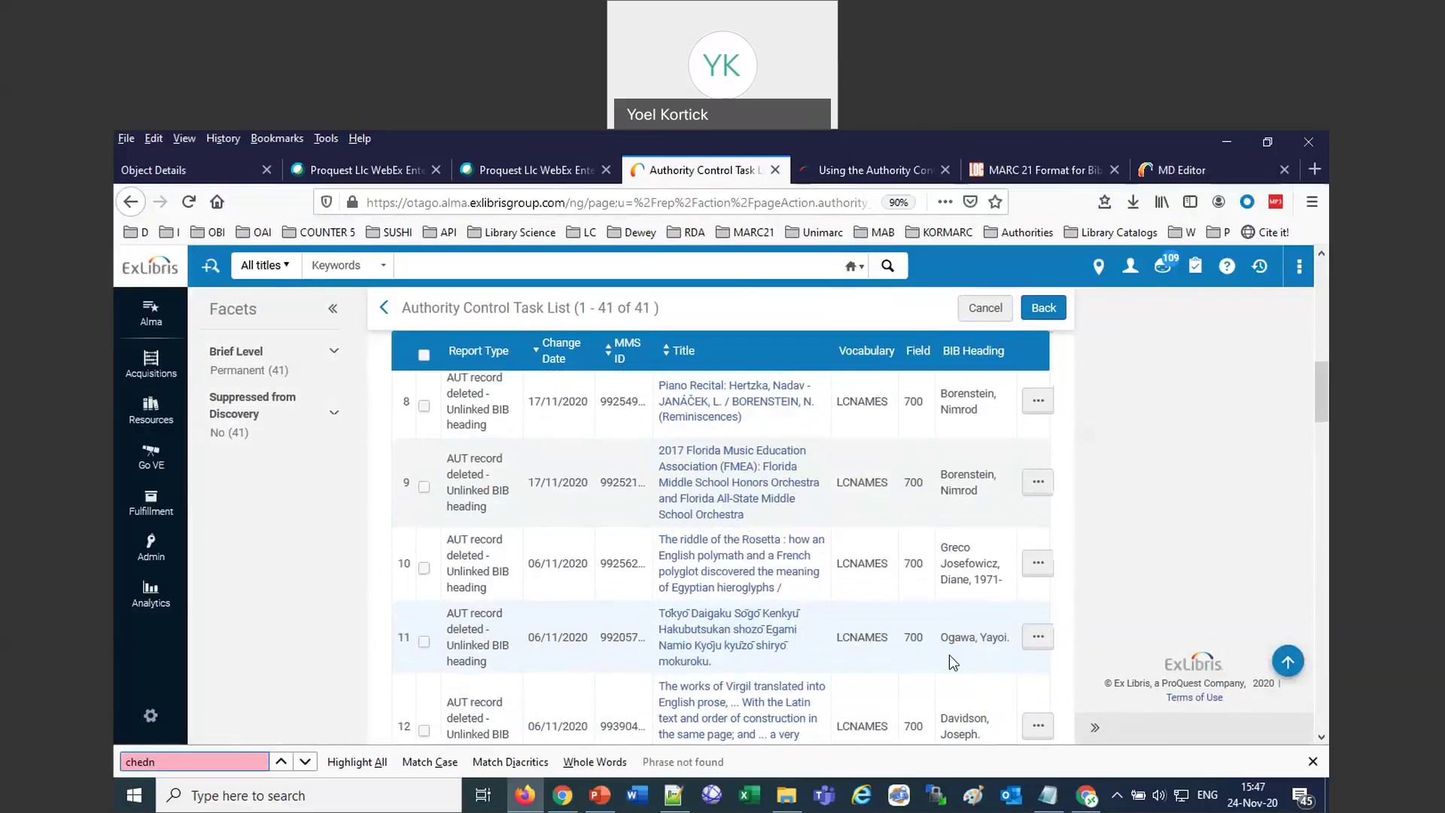
{"action": "key", "text": "BackSpace"}
{"action": "key", "text": "BackSpace"}
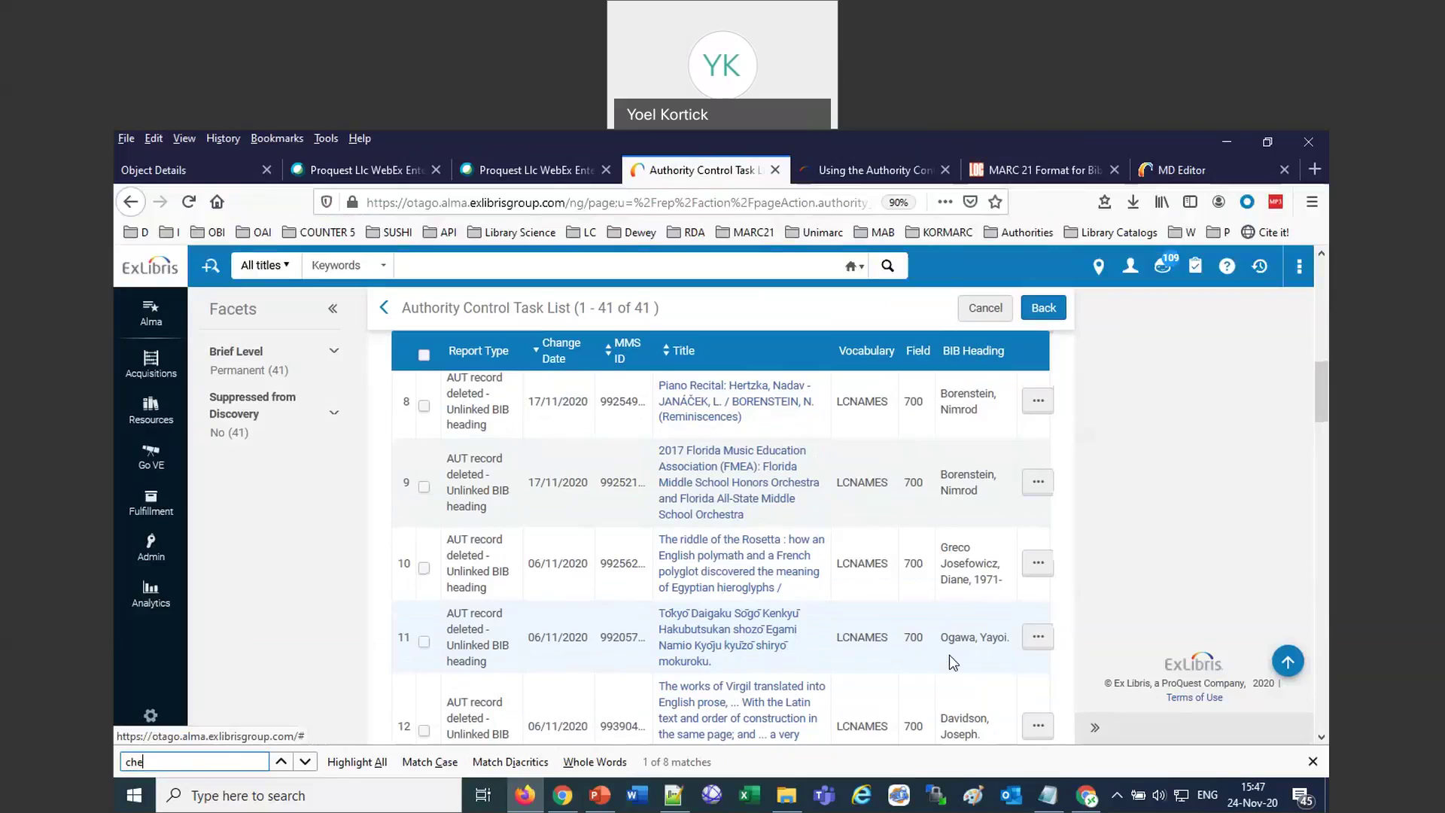
{"action": "type", "text": "n"}
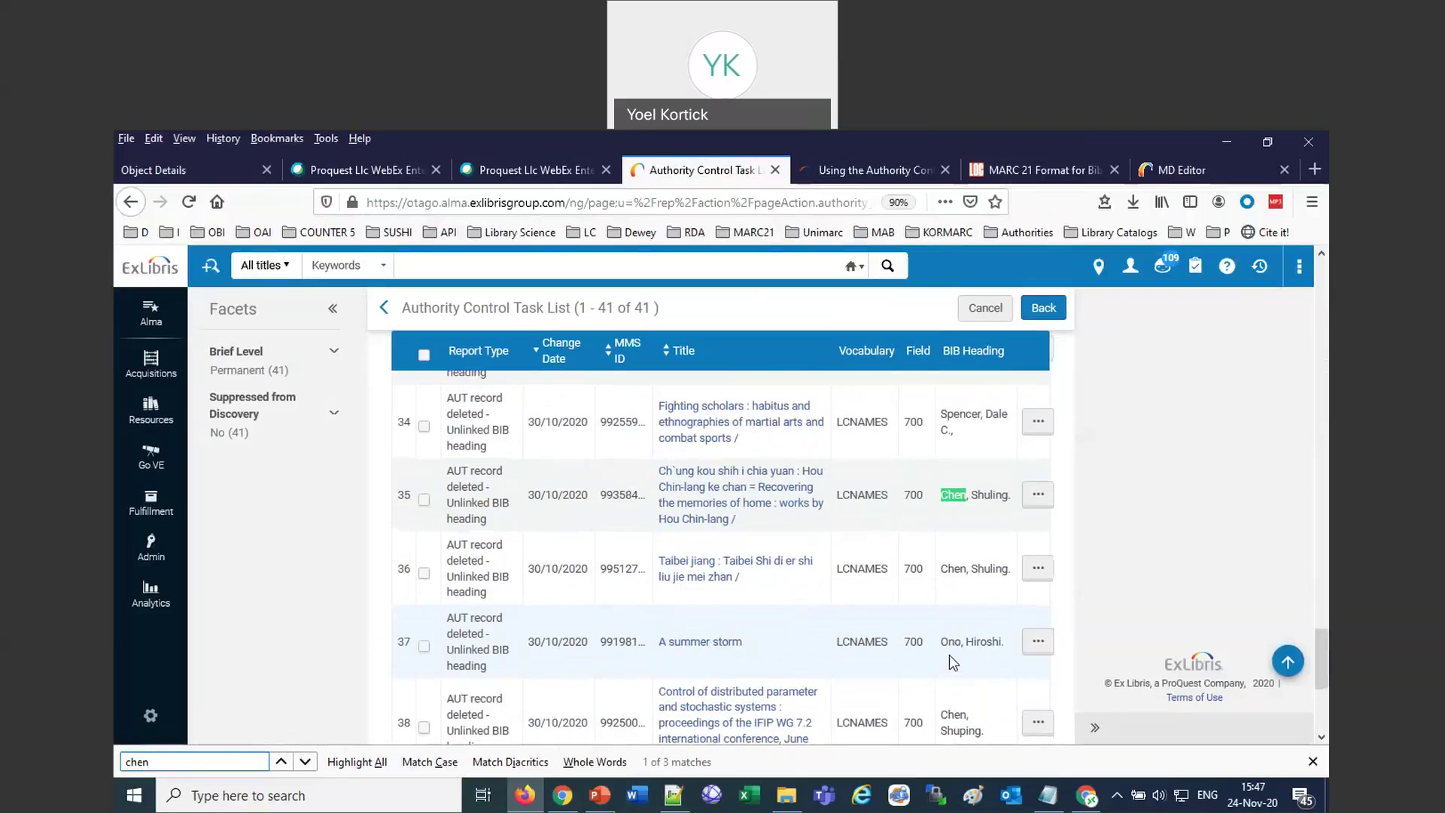
{"action": "left_click", "coordinate": [1037, 494]}
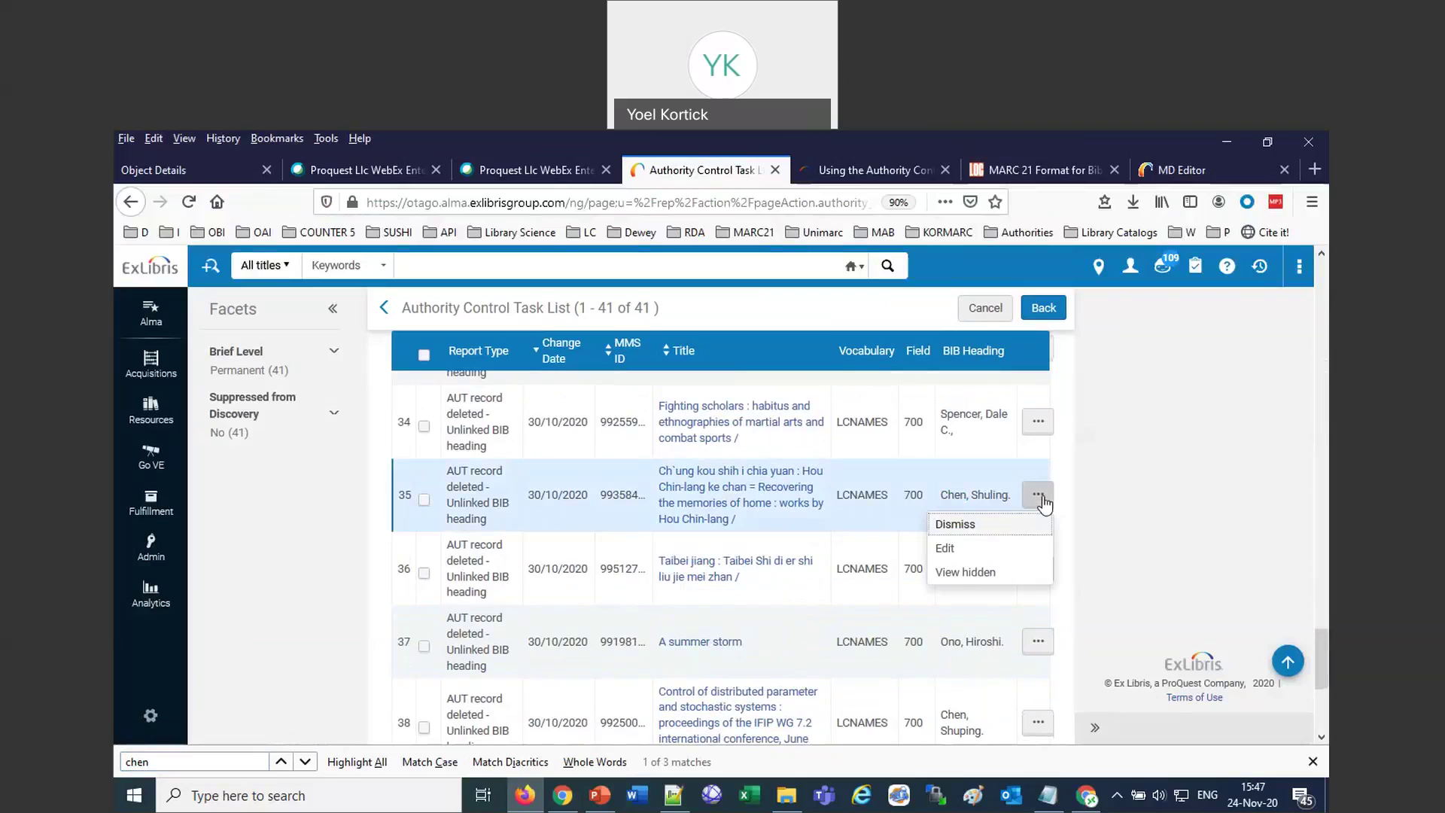
{"action": "left_click", "coordinate": [945, 551]}
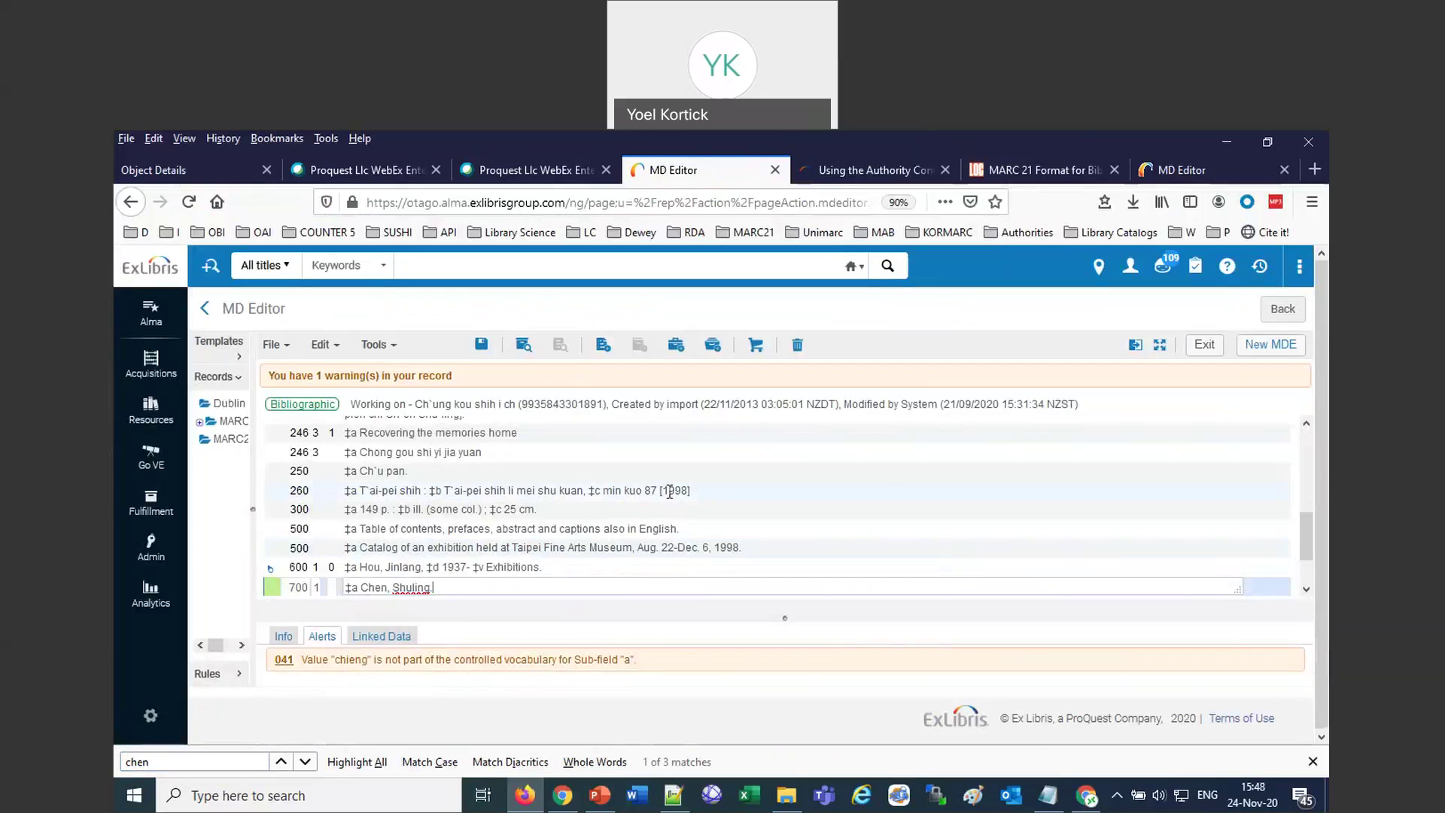
Look up the LCNAMES authorities for the record's 700 heading and compare the entries that match the contributor's name.
{"action": "scroll", "coordinate": [669, 492], "scroll_direction": "down", "scroll_amount": 1}
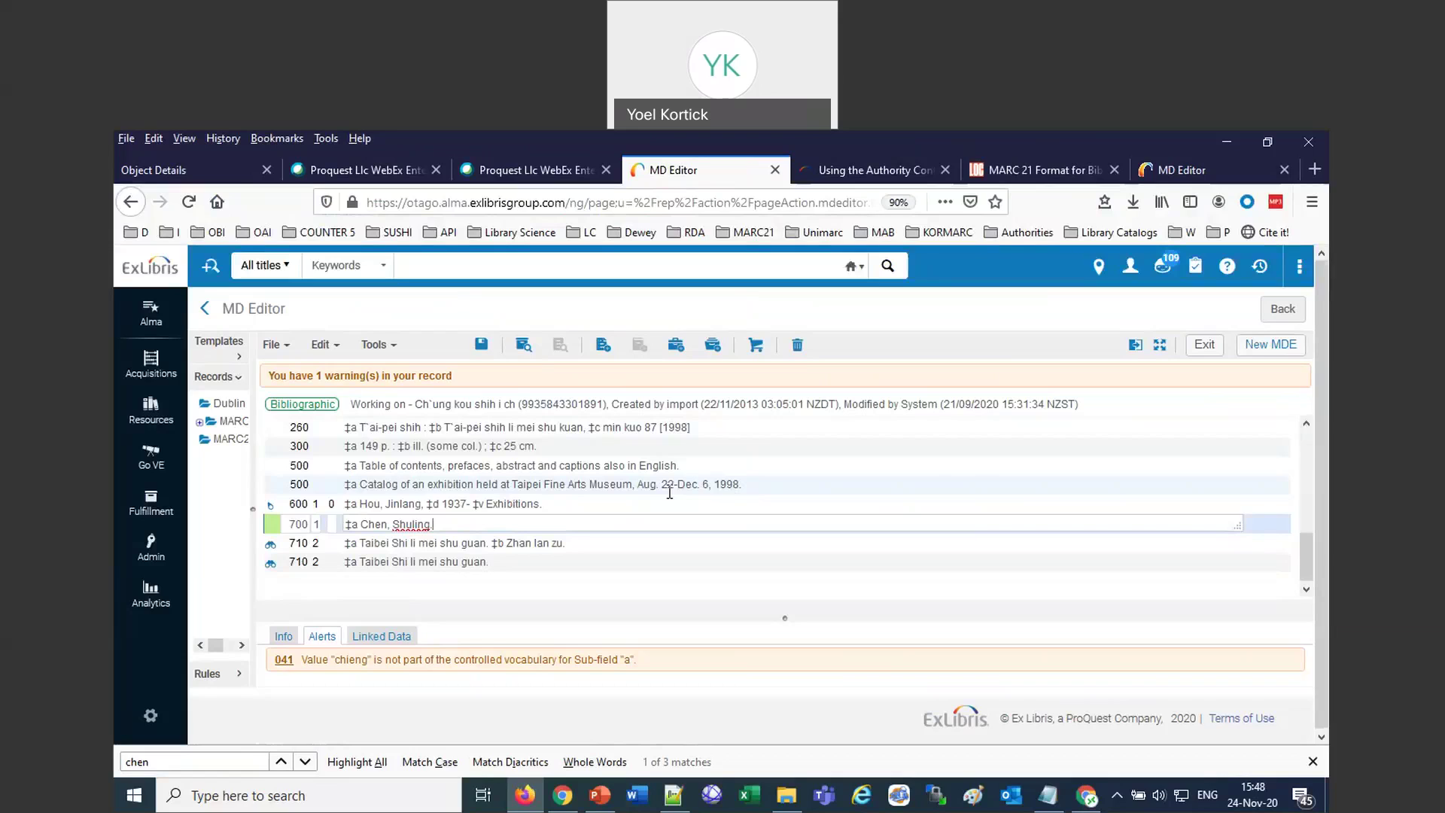
{"action": "key", "text": "F3"}
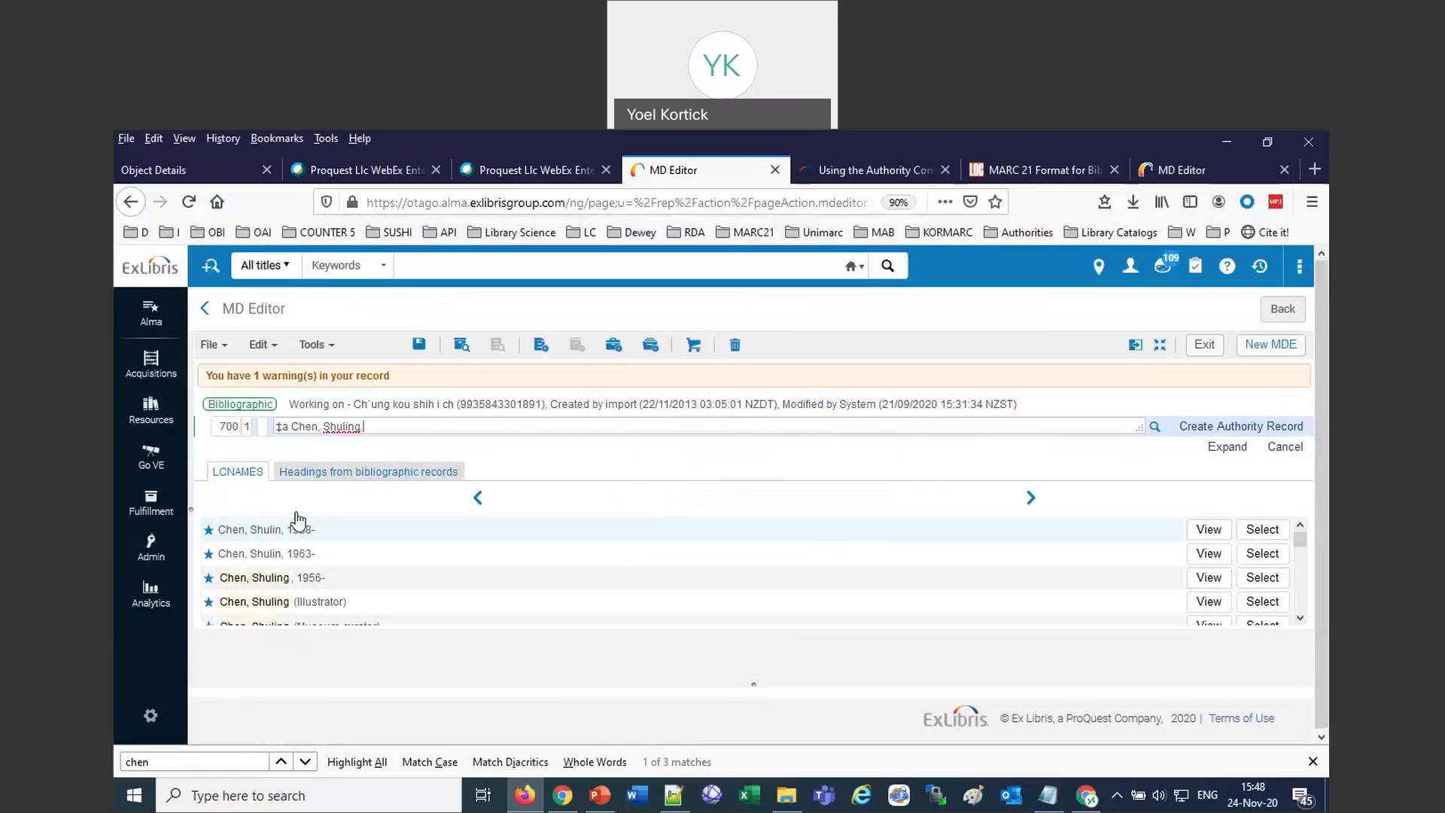
{"action": "scroll", "coordinate": [338, 544], "scroll_direction": "down", "scroll_amount": 2}
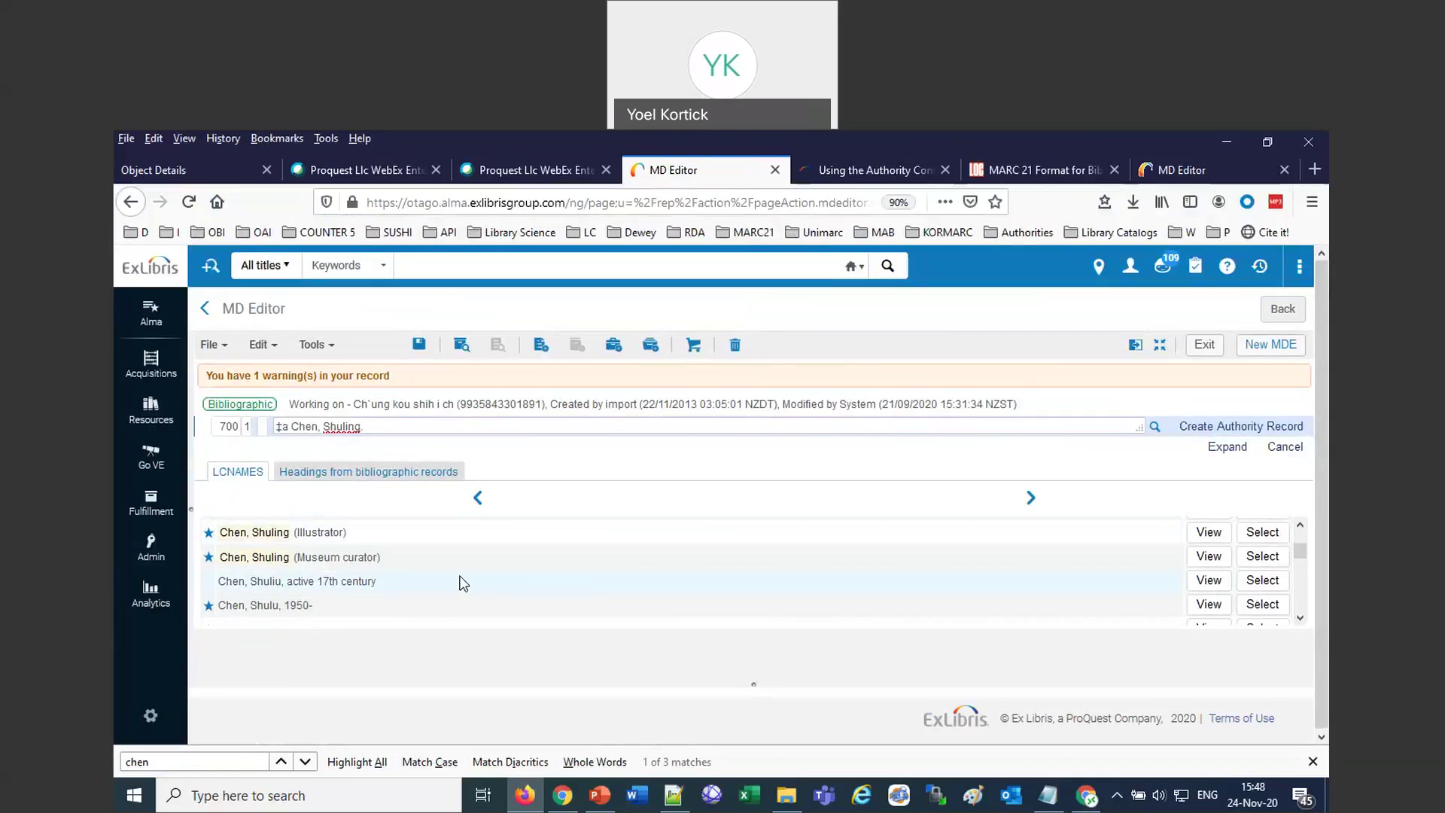
{"action": "scroll", "coordinate": [463, 583], "scroll_direction": "up", "scroll_amount": 2}
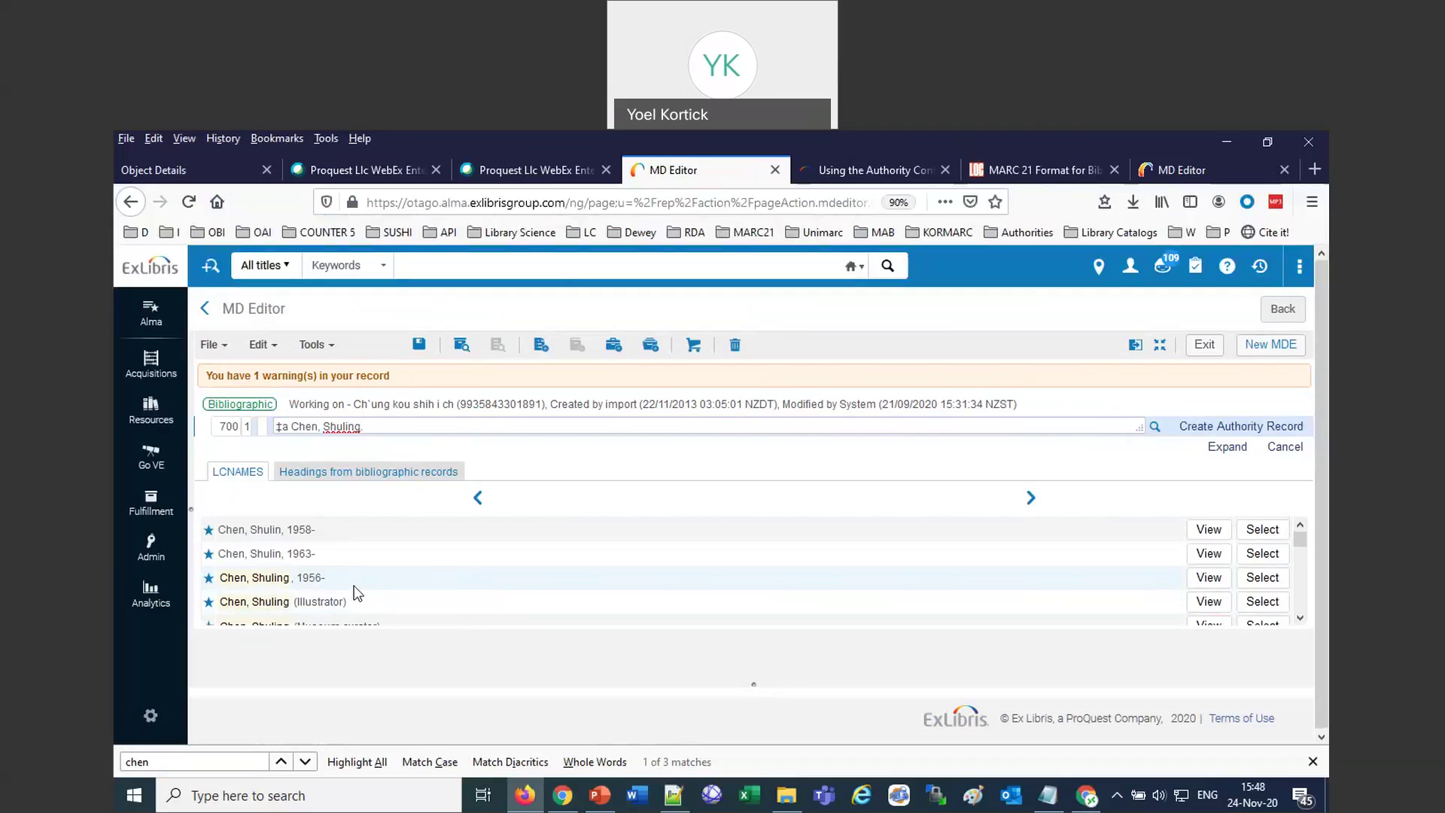
{"action": "scroll", "coordinate": [354, 575], "scroll_direction": "down", "scroll_amount": 2}
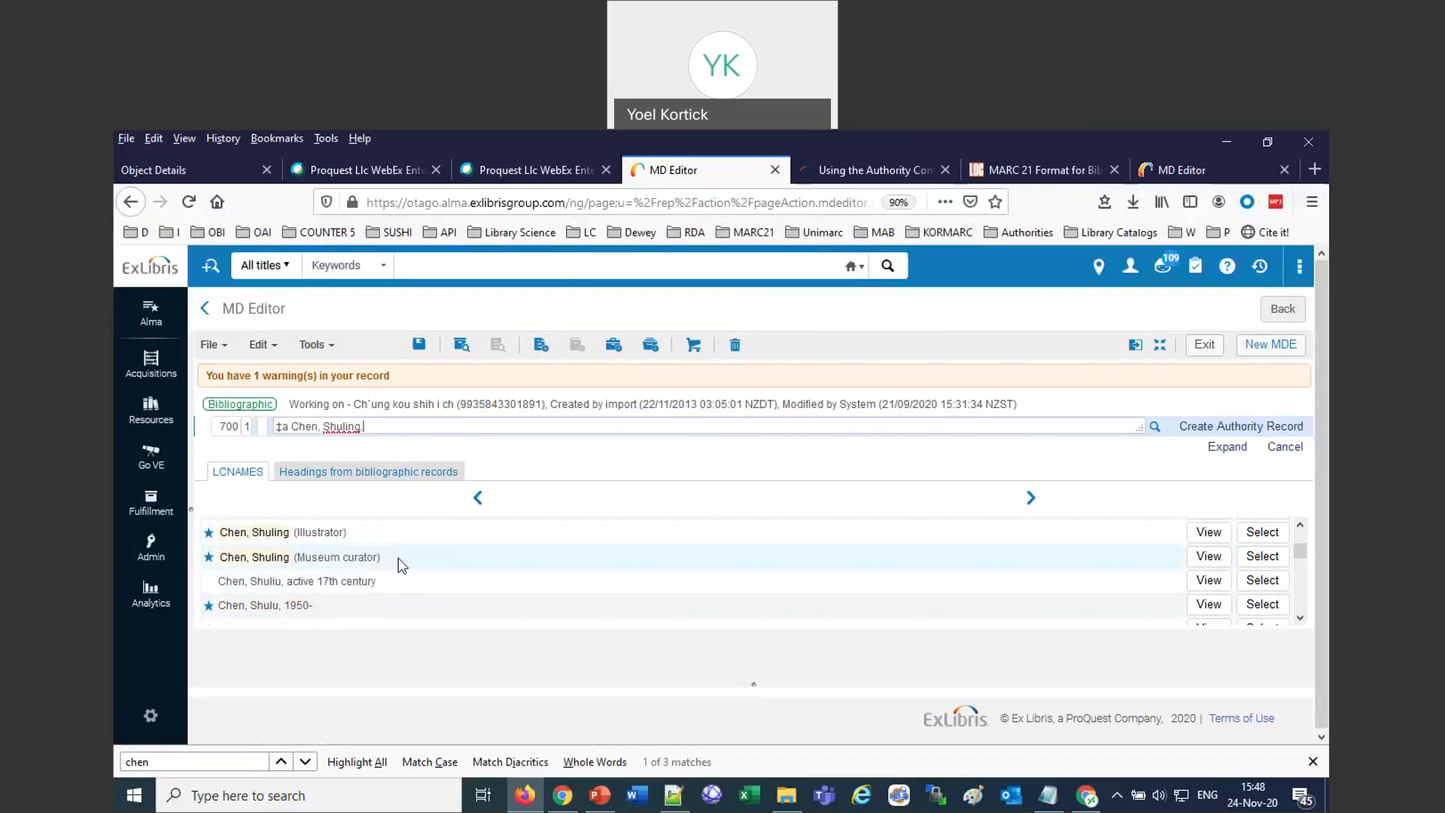
Return to the task list, open "Control of distributed parameter and stochastic systems" for editing, and go to its 700 field.
{"action": "left_click", "coordinate": [1282, 309]}
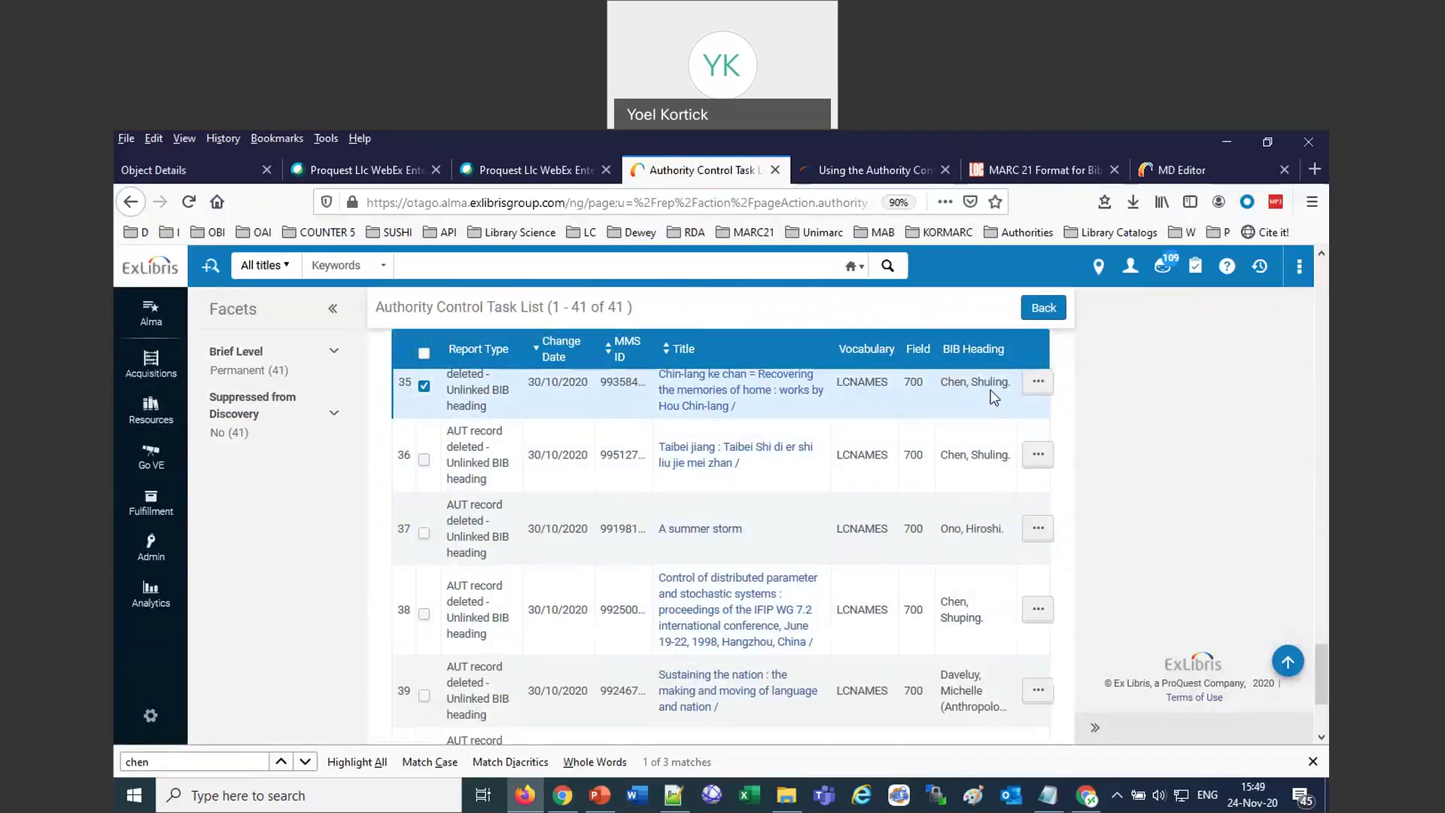
{"action": "left_click", "coordinate": [1039, 616]}
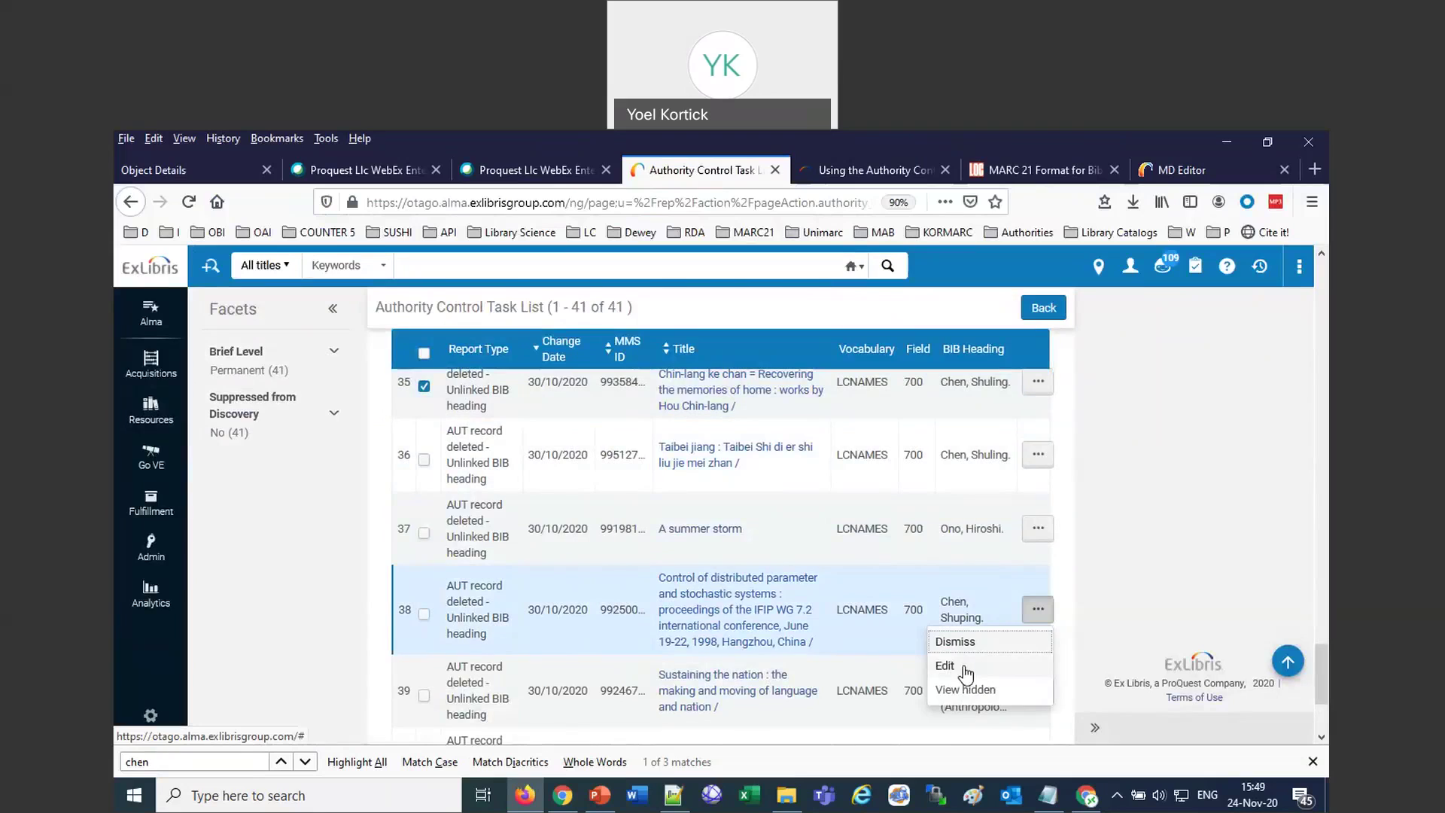
{"action": "left_click", "coordinate": [946, 666]}
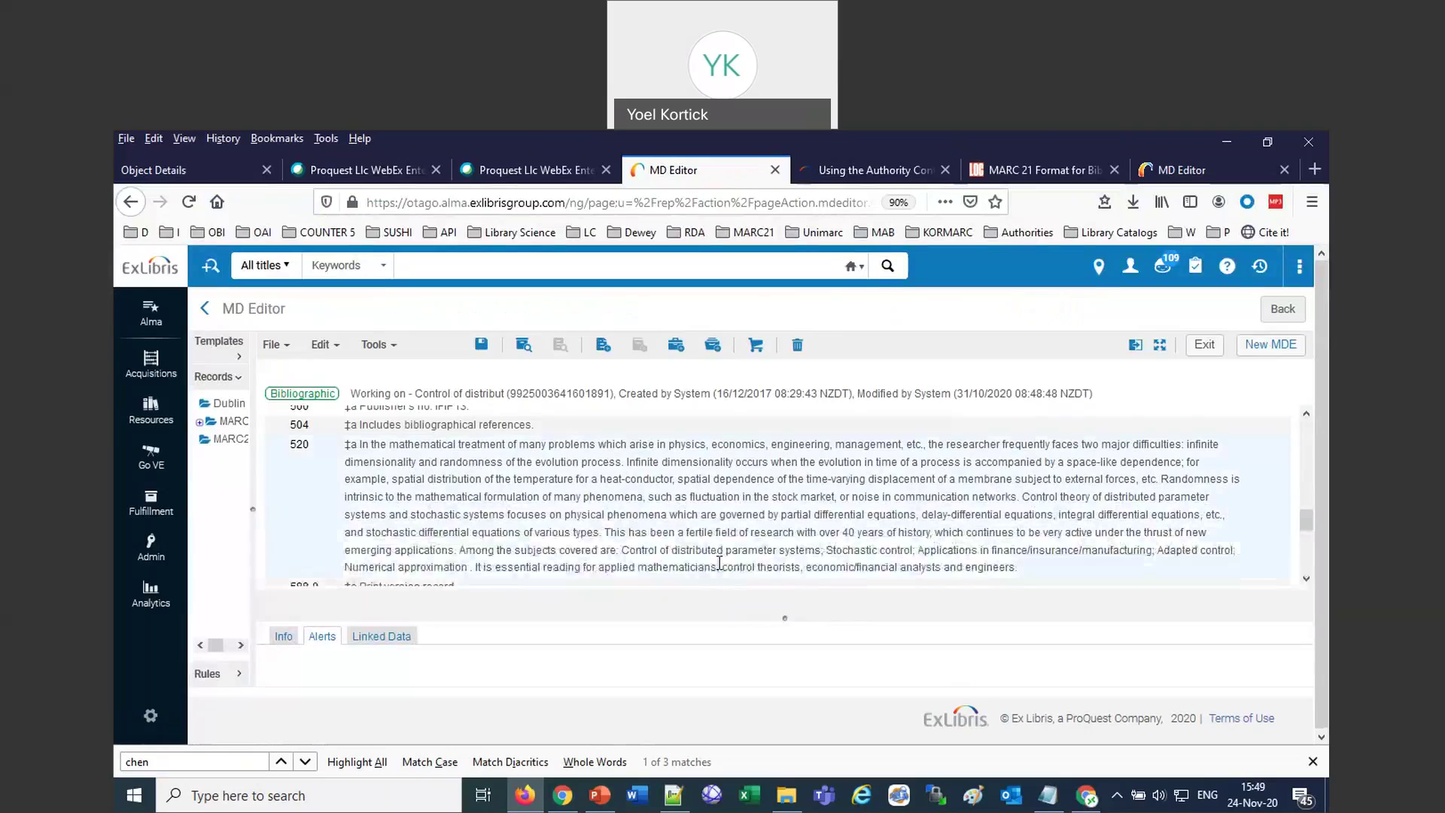
{"action": "scroll", "coordinate": [701, 546], "scroll_direction": "down", "scroll_amount": 2}
{"action": "scroll", "coordinate": [702, 550], "scroll_direction": "down", "scroll_amount": 4}
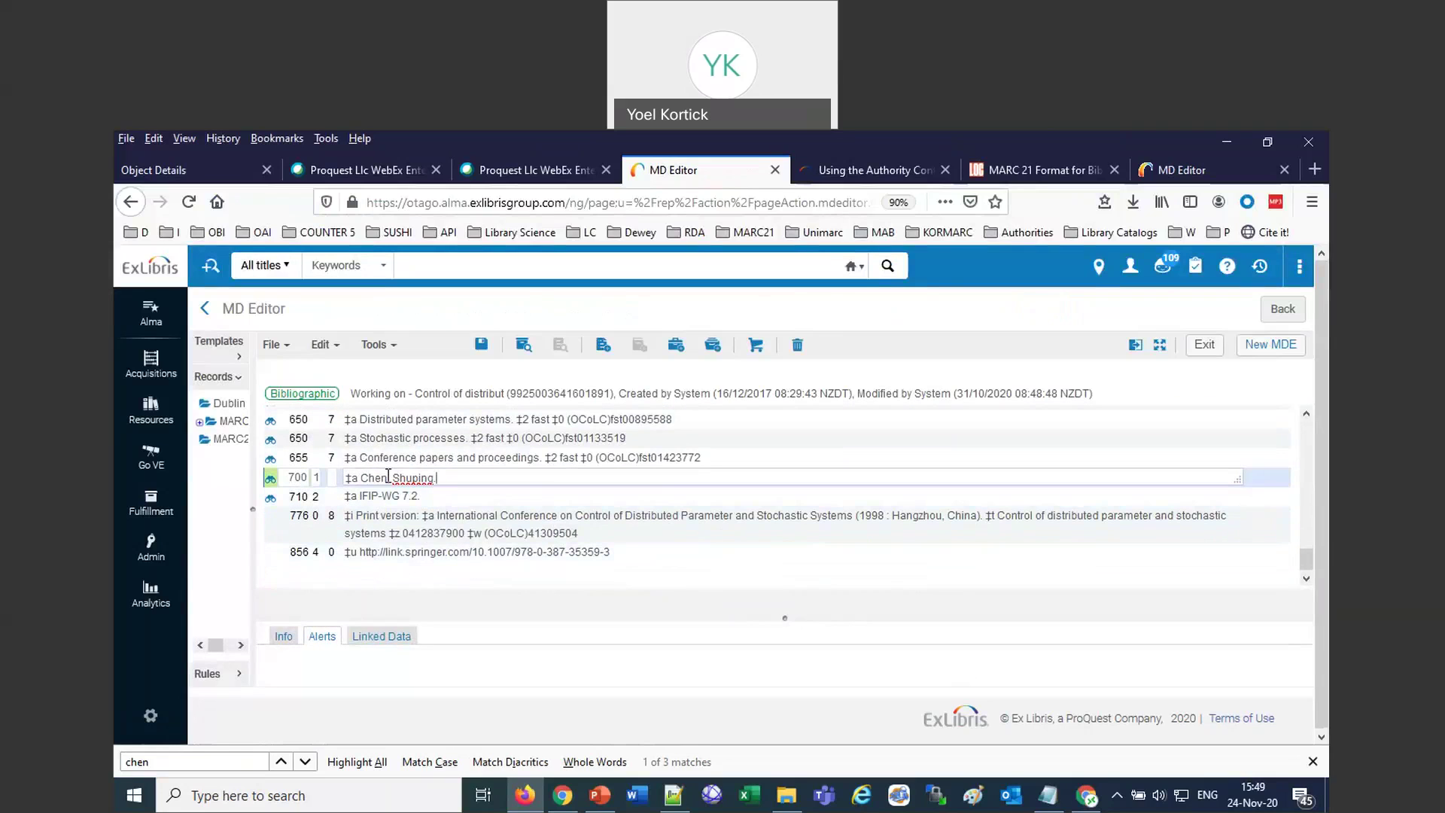
View the authority record linked to the 700 heading and highlight its 667 note "Formerly on undifferentiated name record".
{"action": "left_click", "coordinate": [271, 481]}
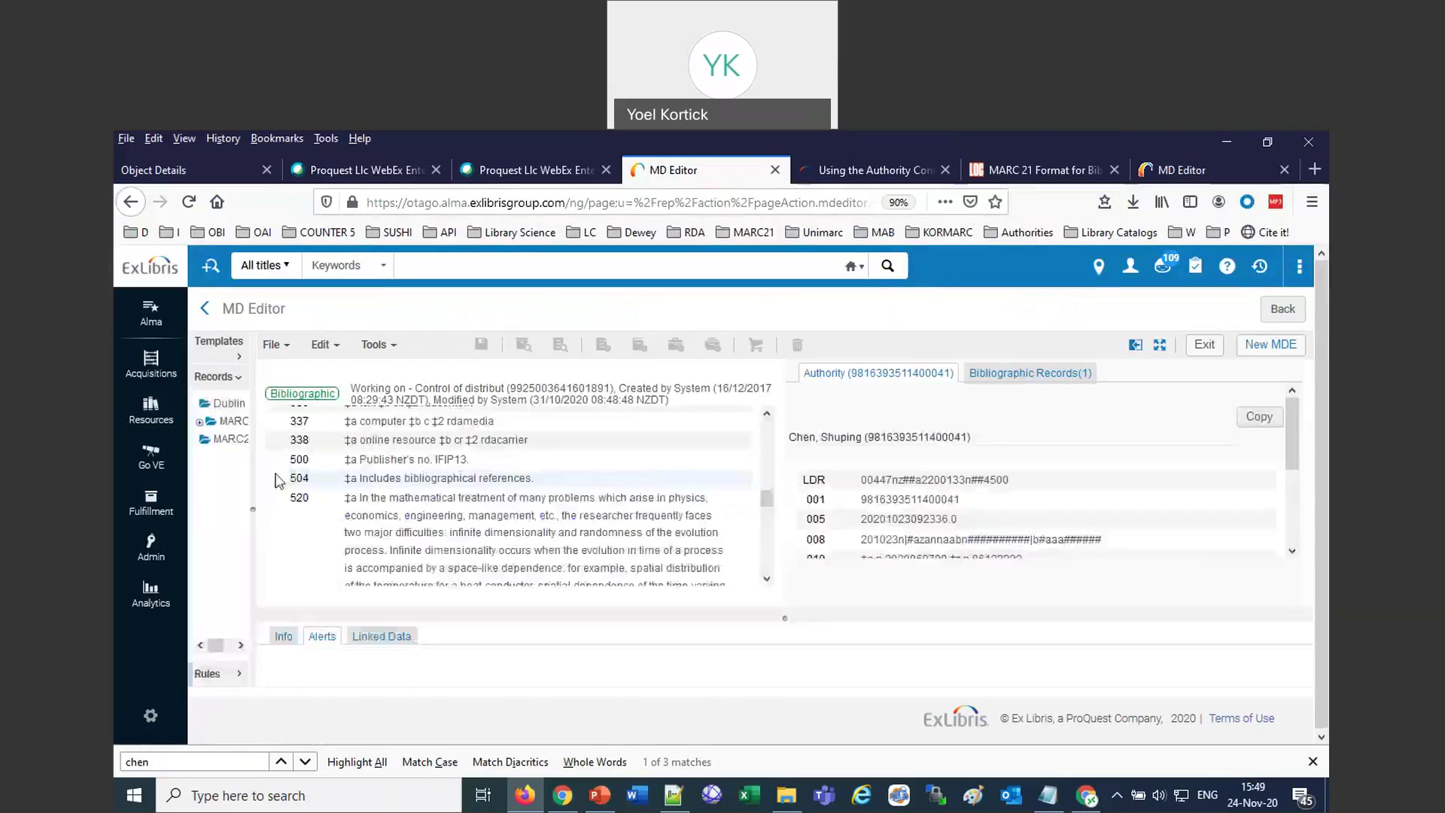
{"action": "scroll", "coordinate": [279, 480], "scroll_direction": "down", "scroll_amount": 2}
{"action": "scroll", "coordinate": [863, 527], "scroll_direction": "down", "scroll_amount": 3}
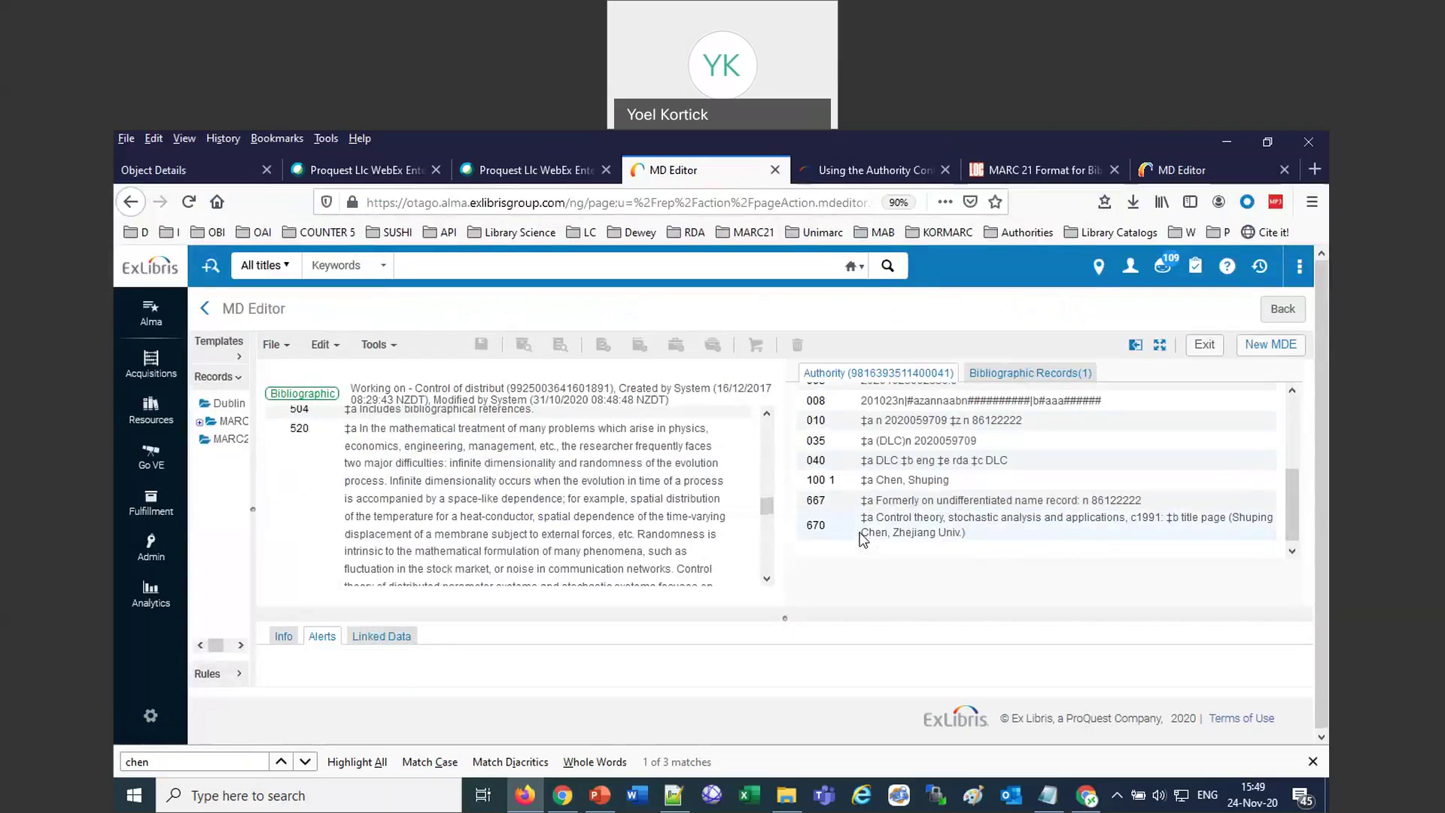
{"action": "left_click_drag", "start_coordinate": [875, 500], "coordinate": [1136, 505]}
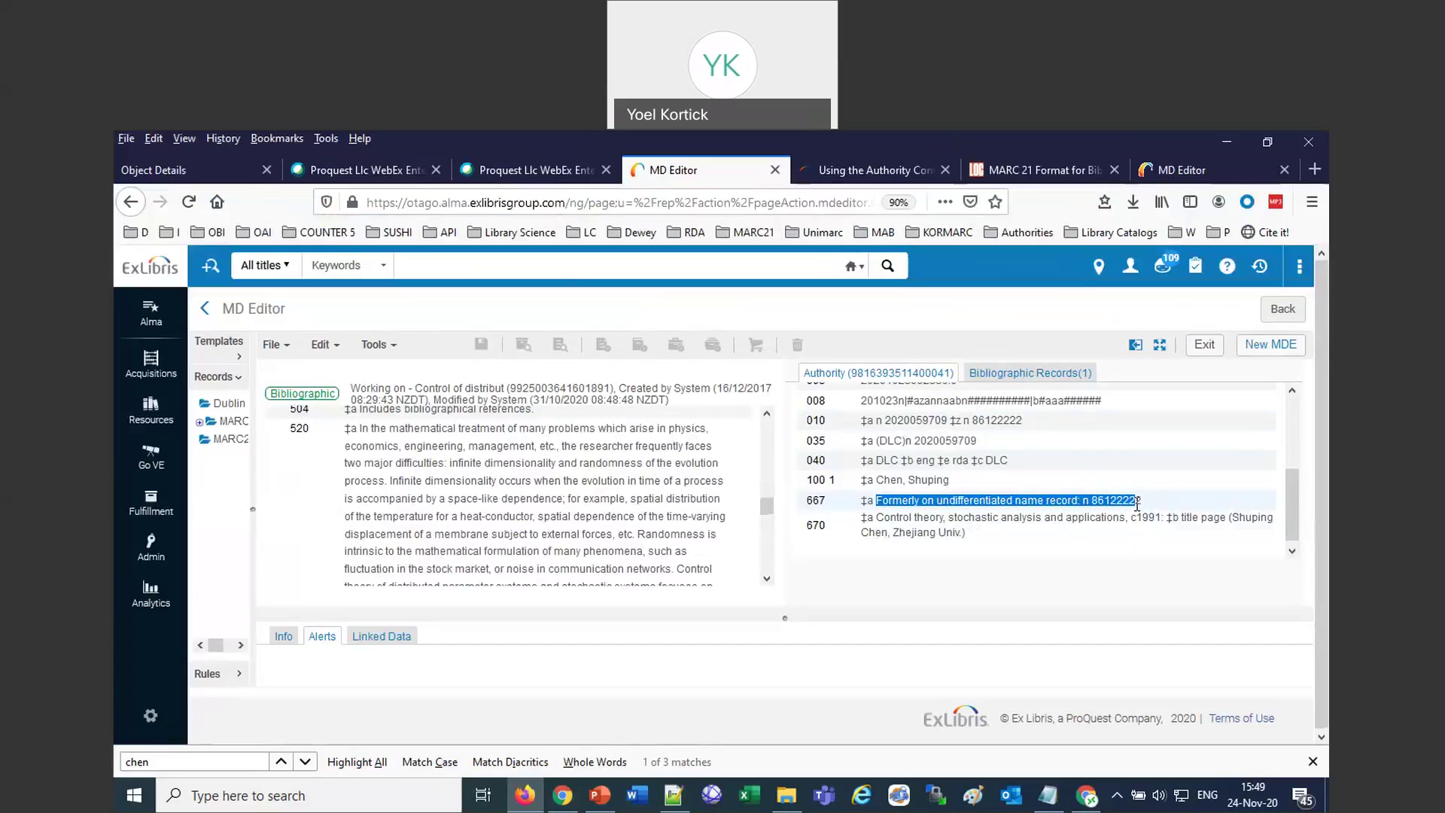
Switch to Alma in Chrome, open the Authority Control Task List, and set the report type to "AUT record deleted - Unlinked BIB heading".
{"action": "left_click", "coordinate": [1081, 797]}
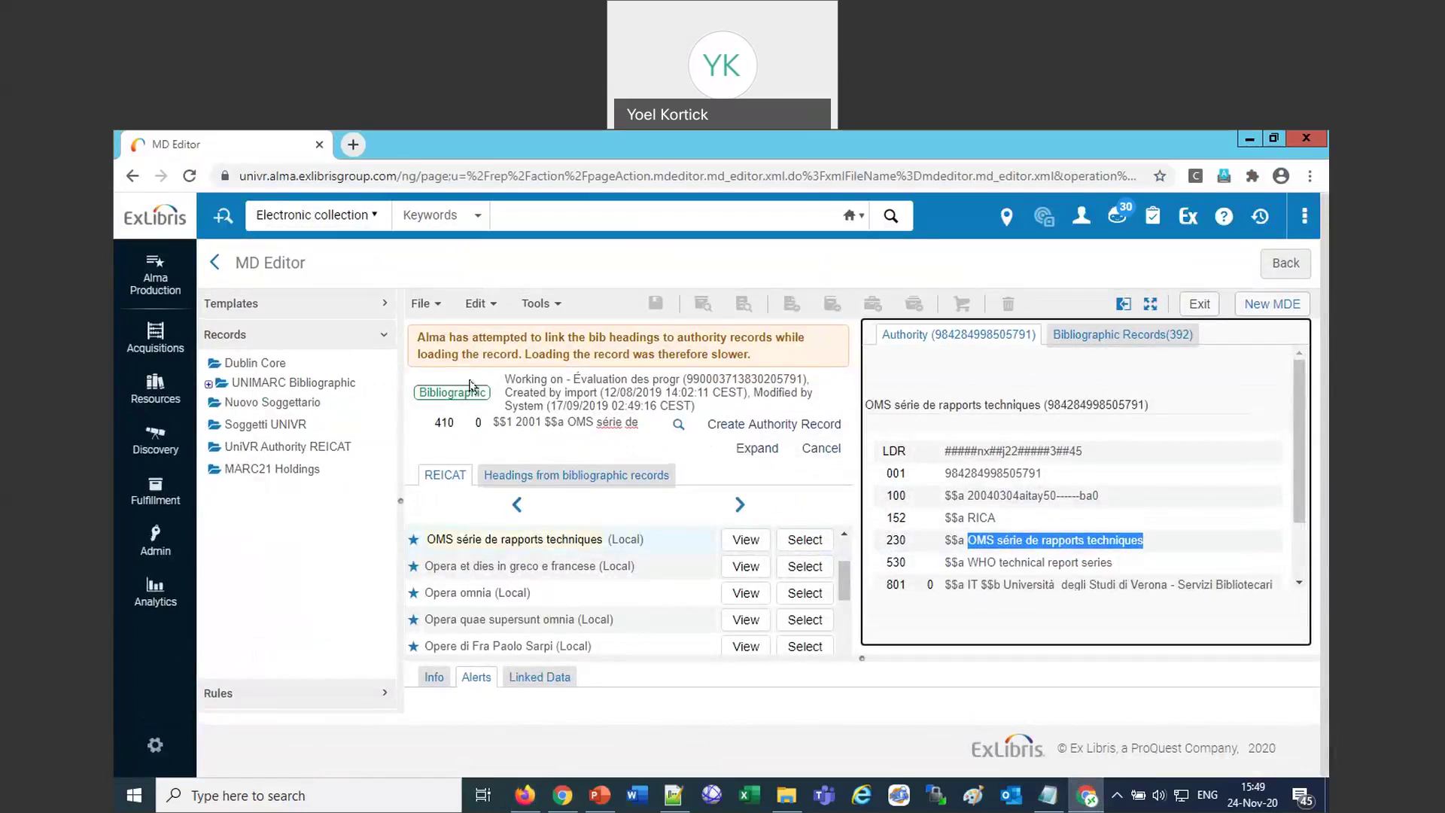
{"action": "left_click", "coordinate": [195, 403]}
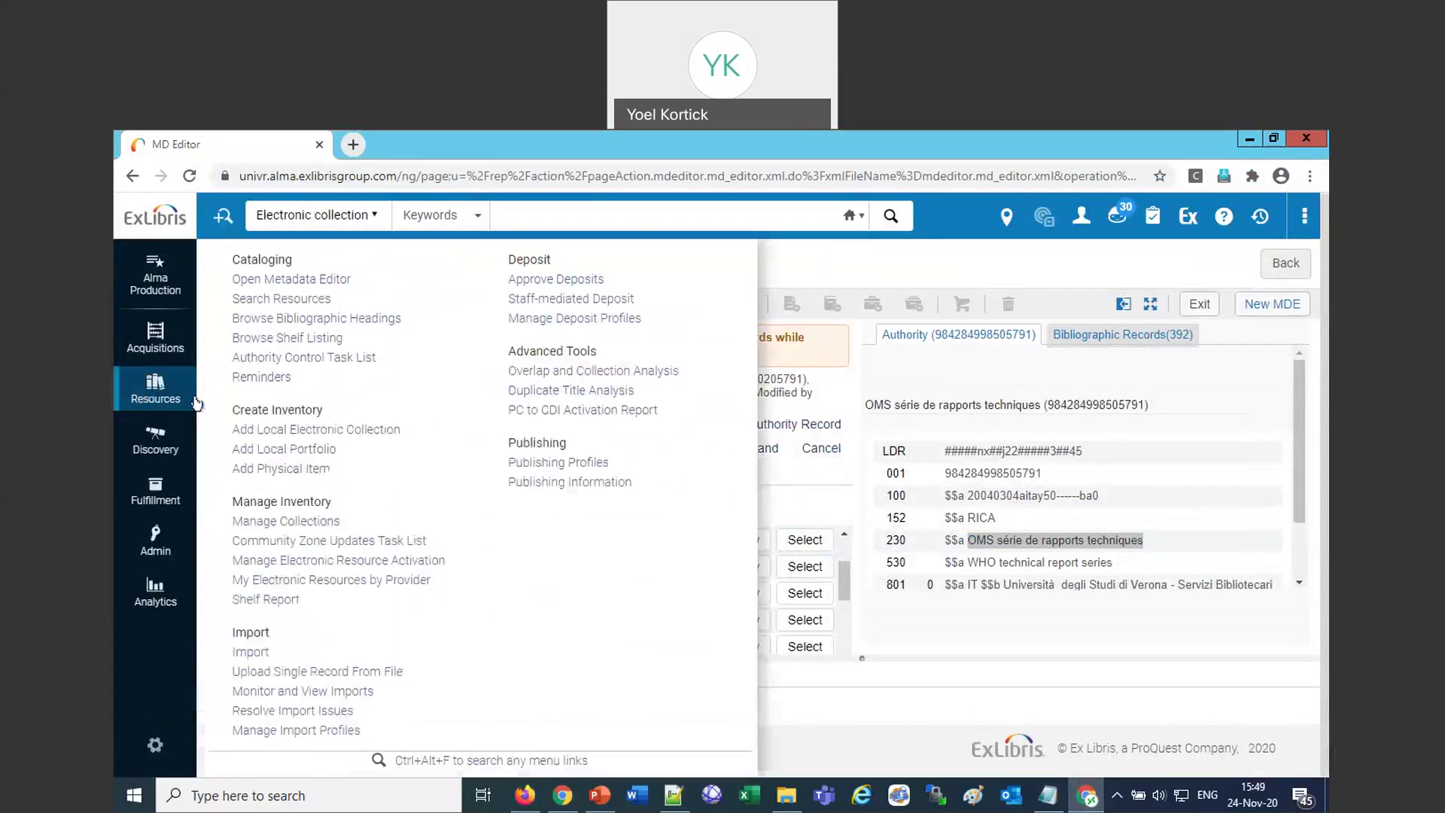
{"action": "left_click", "coordinate": [303, 358]}
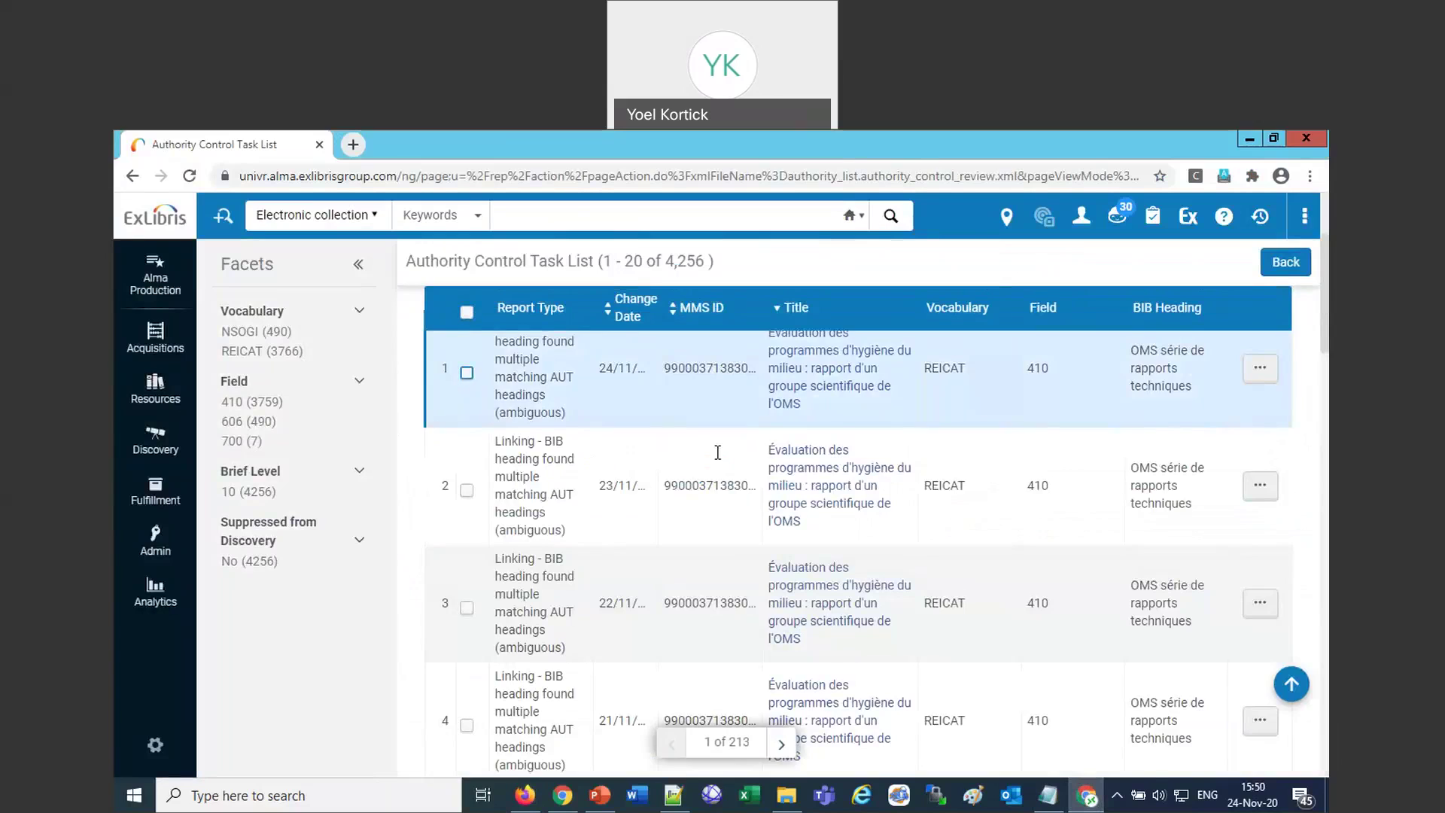
{"action": "scroll", "coordinate": [725, 453], "scroll_direction": "up", "scroll_amount": 2}
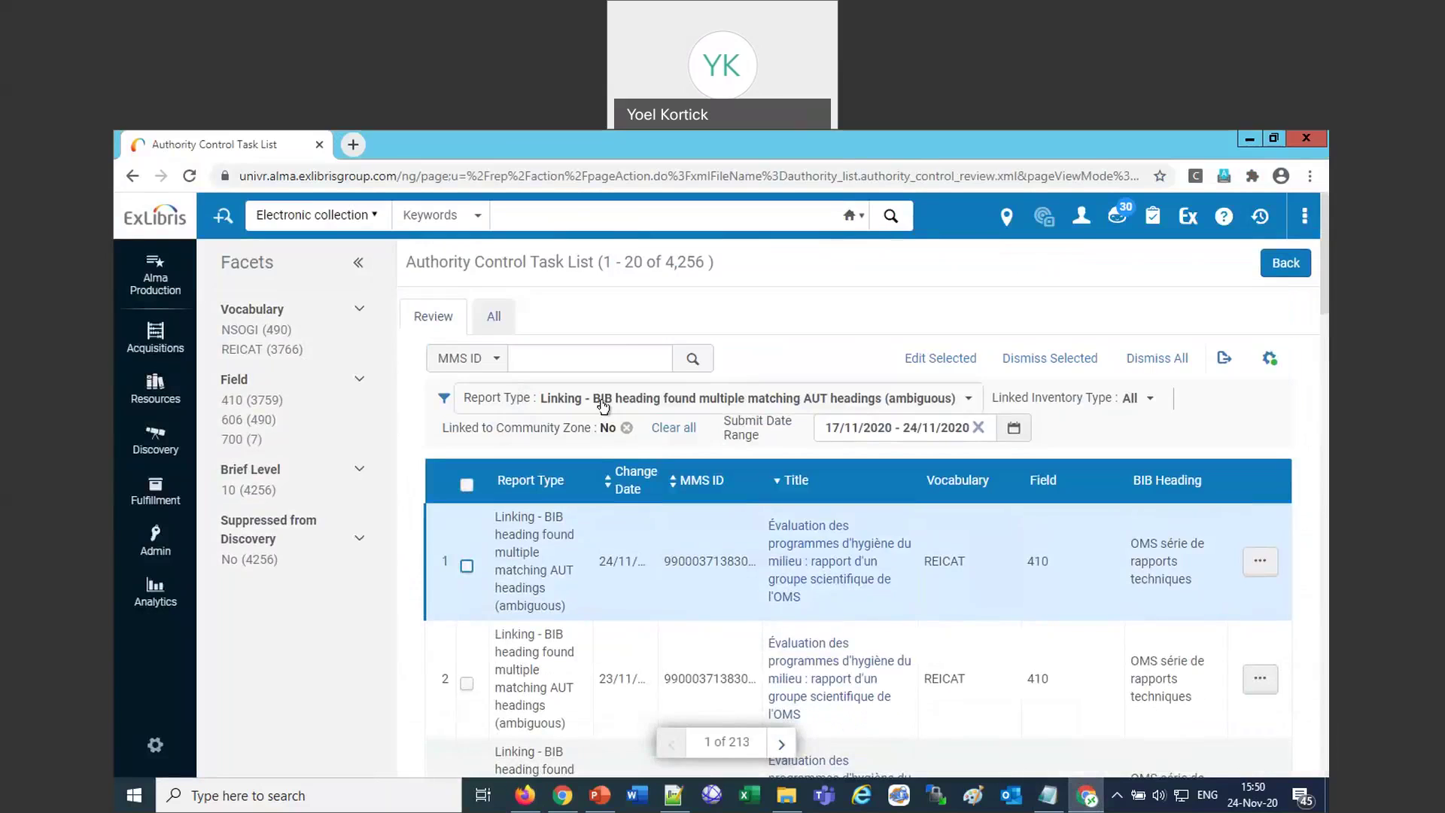
{"action": "left_click", "coordinate": [606, 404]}
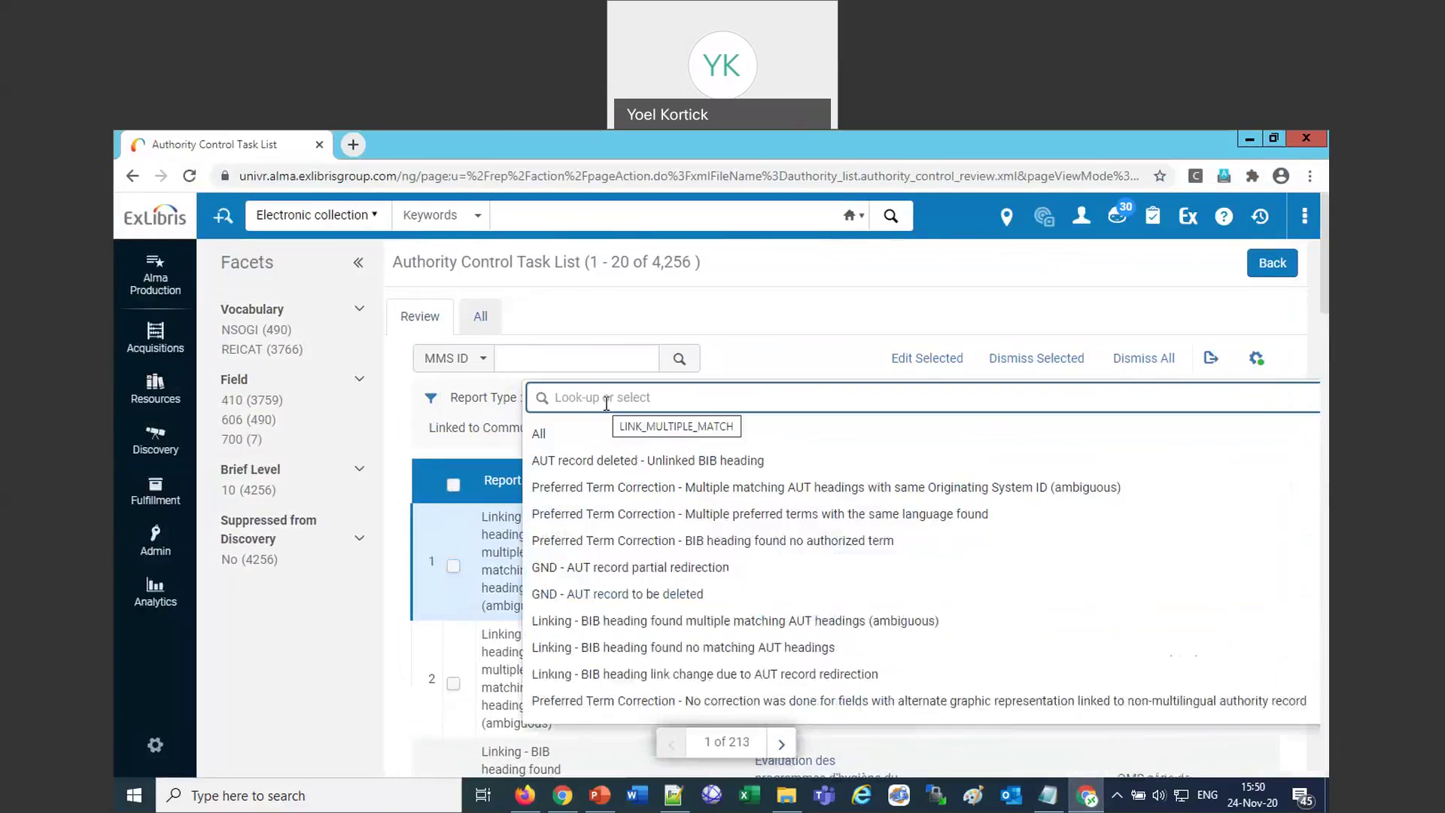
{"action": "left_click", "coordinate": [602, 460]}
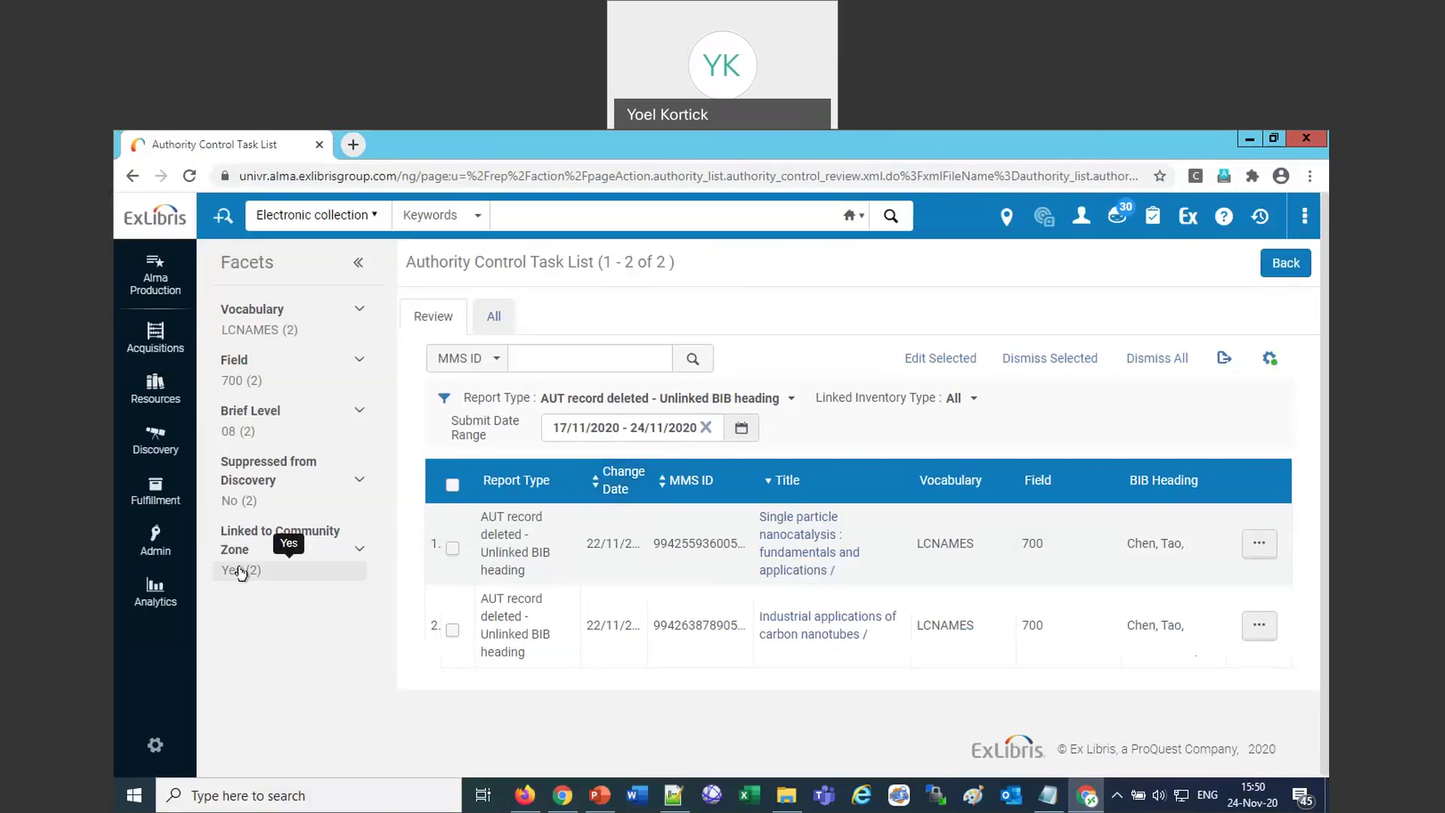
Set the submit date range to the last 30 days and review the listed unlinked headings.
{"action": "left_click", "coordinate": [740, 429]}
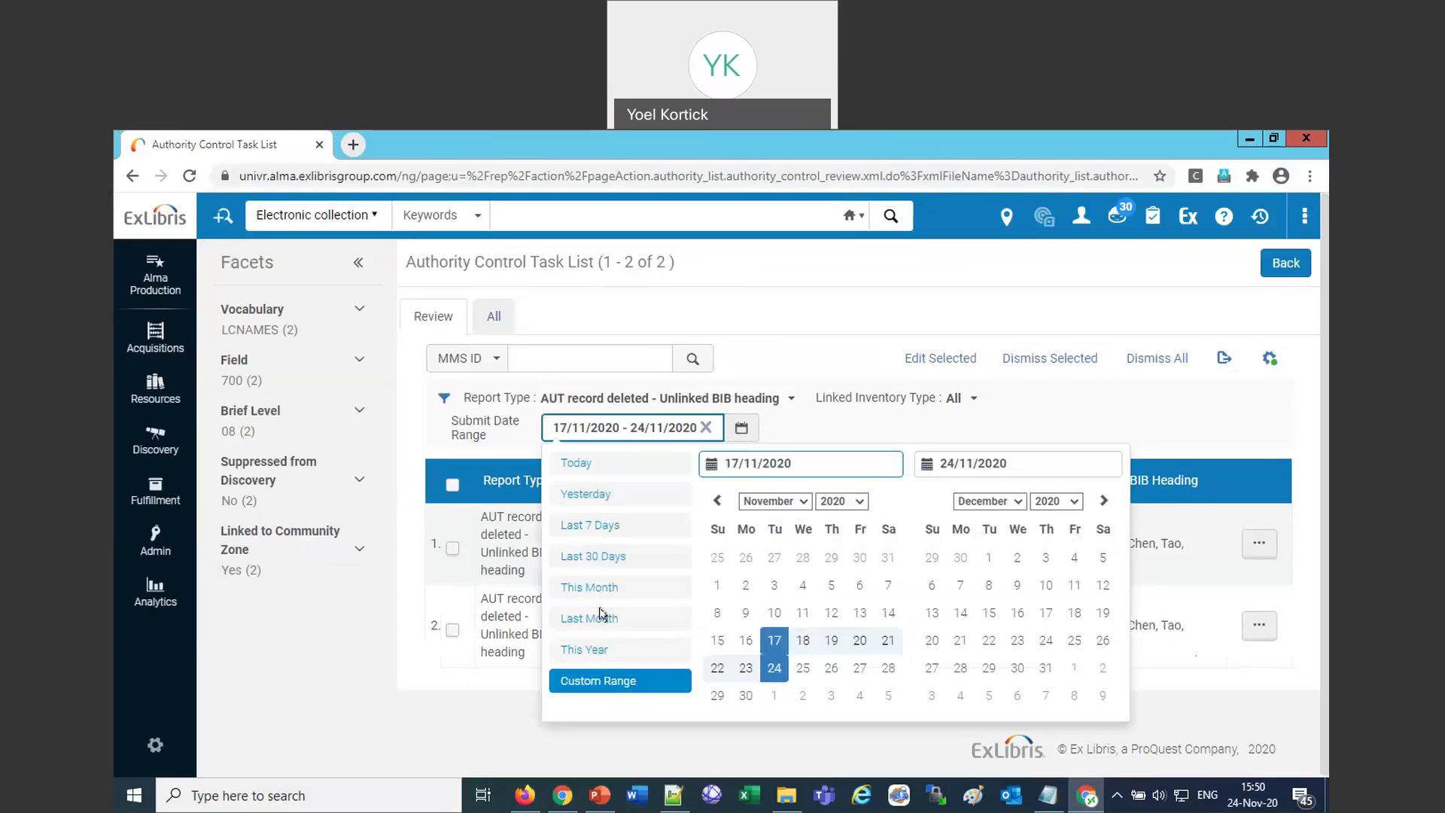
{"action": "left_click", "coordinate": [595, 556]}
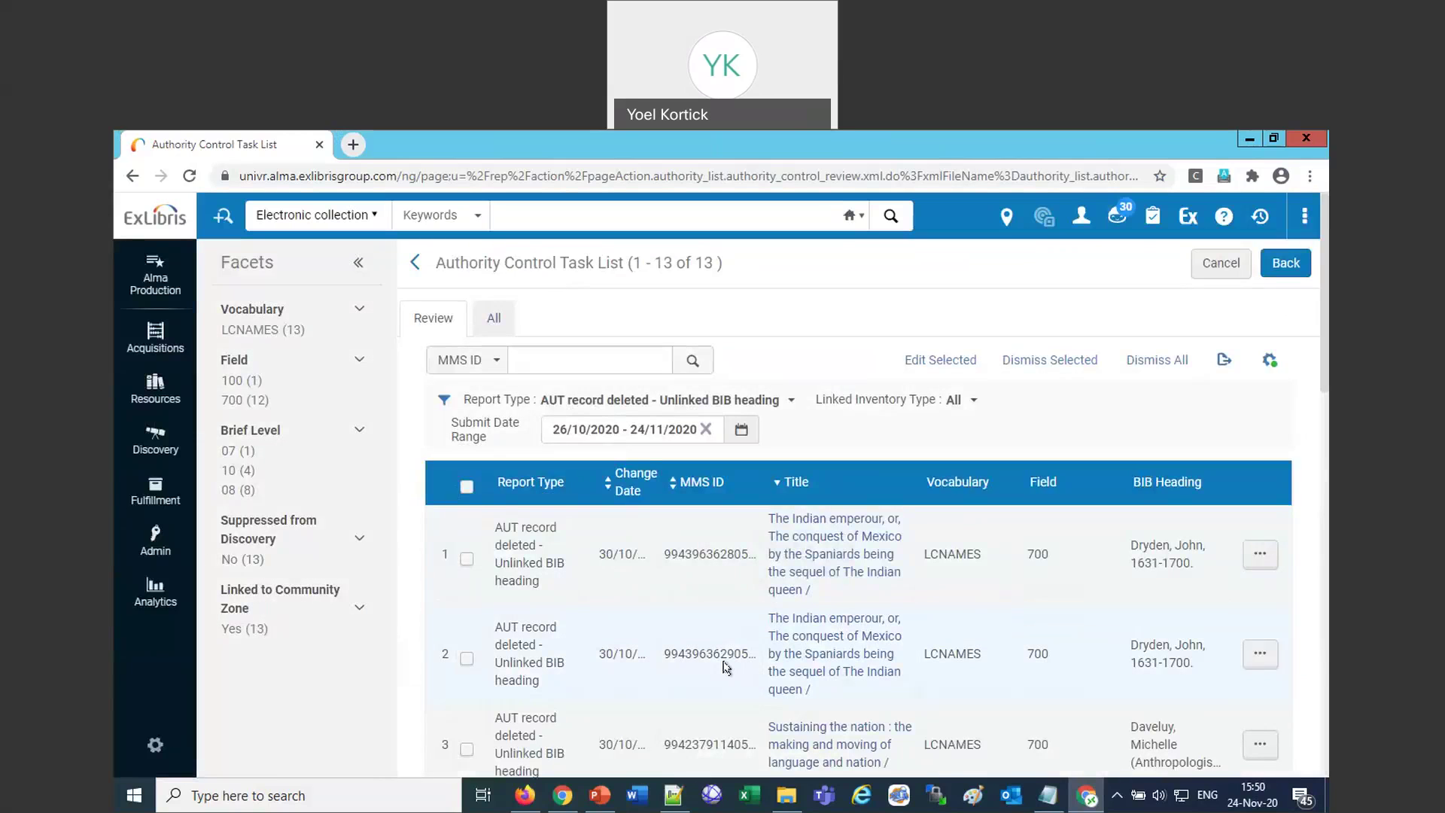
{"action": "scroll", "coordinate": [1128, 629], "scroll_direction": "down", "scroll_amount": 1}
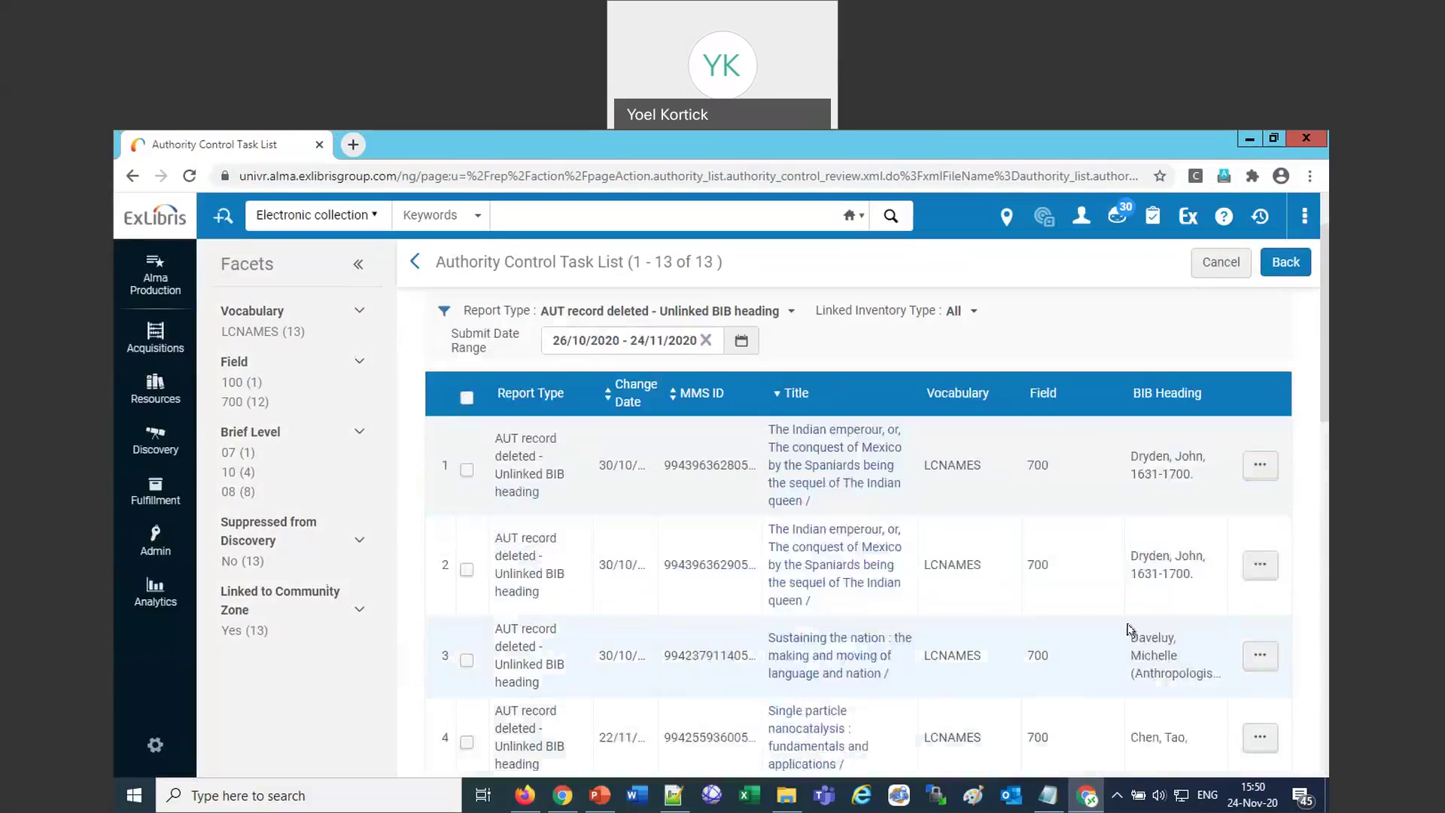
{"action": "scroll", "coordinate": [1129, 629], "scroll_direction": "down", "scroll_amount": 1}
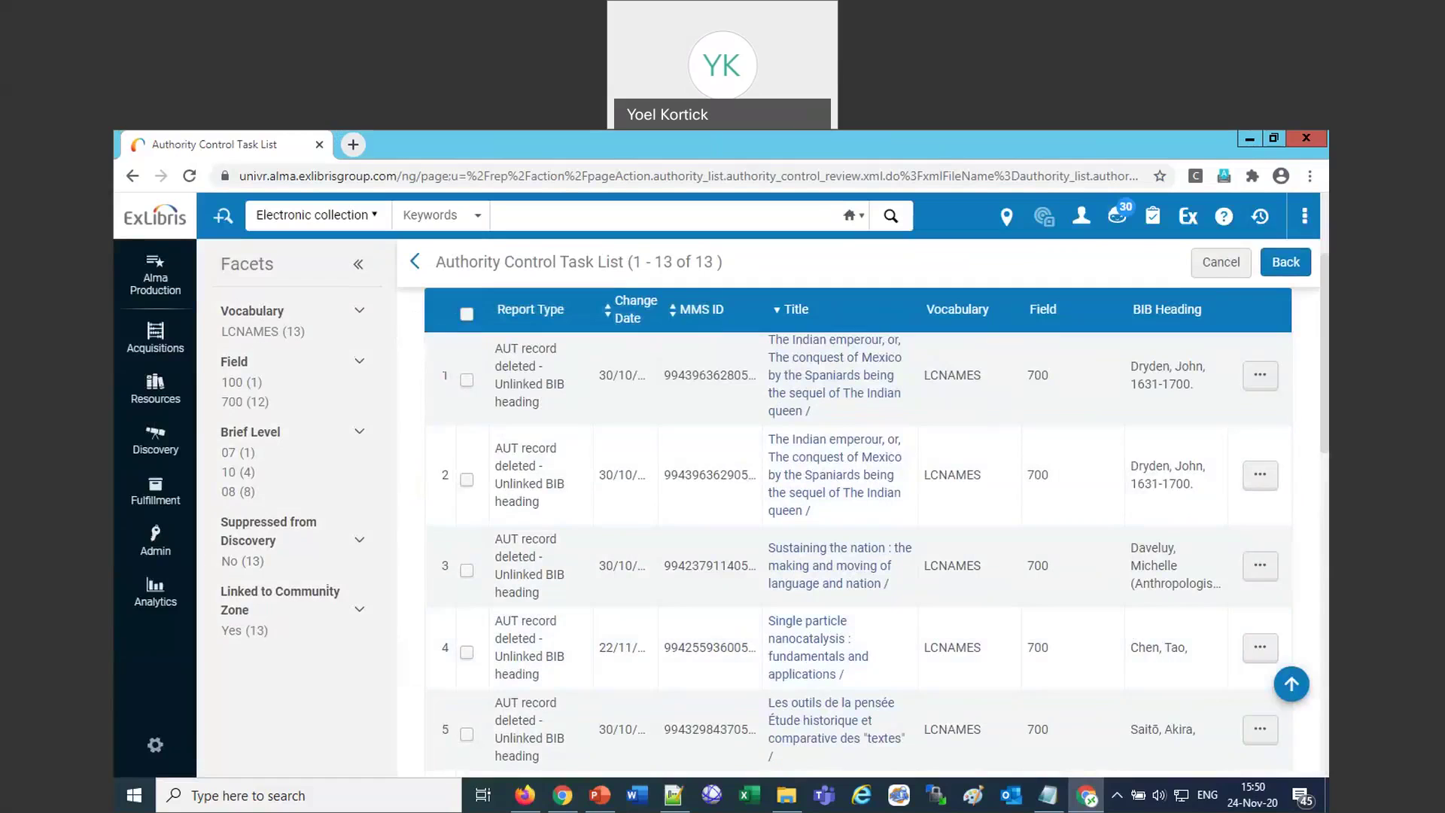
{"action": "scroll", "coordinate": [391, 472], "scroll_direction": "up", "scroll_amount": 1}
{"action": "scroll", "coordinate": [390, 472], "scroll_direction": "up", "scroll_amount": 1}
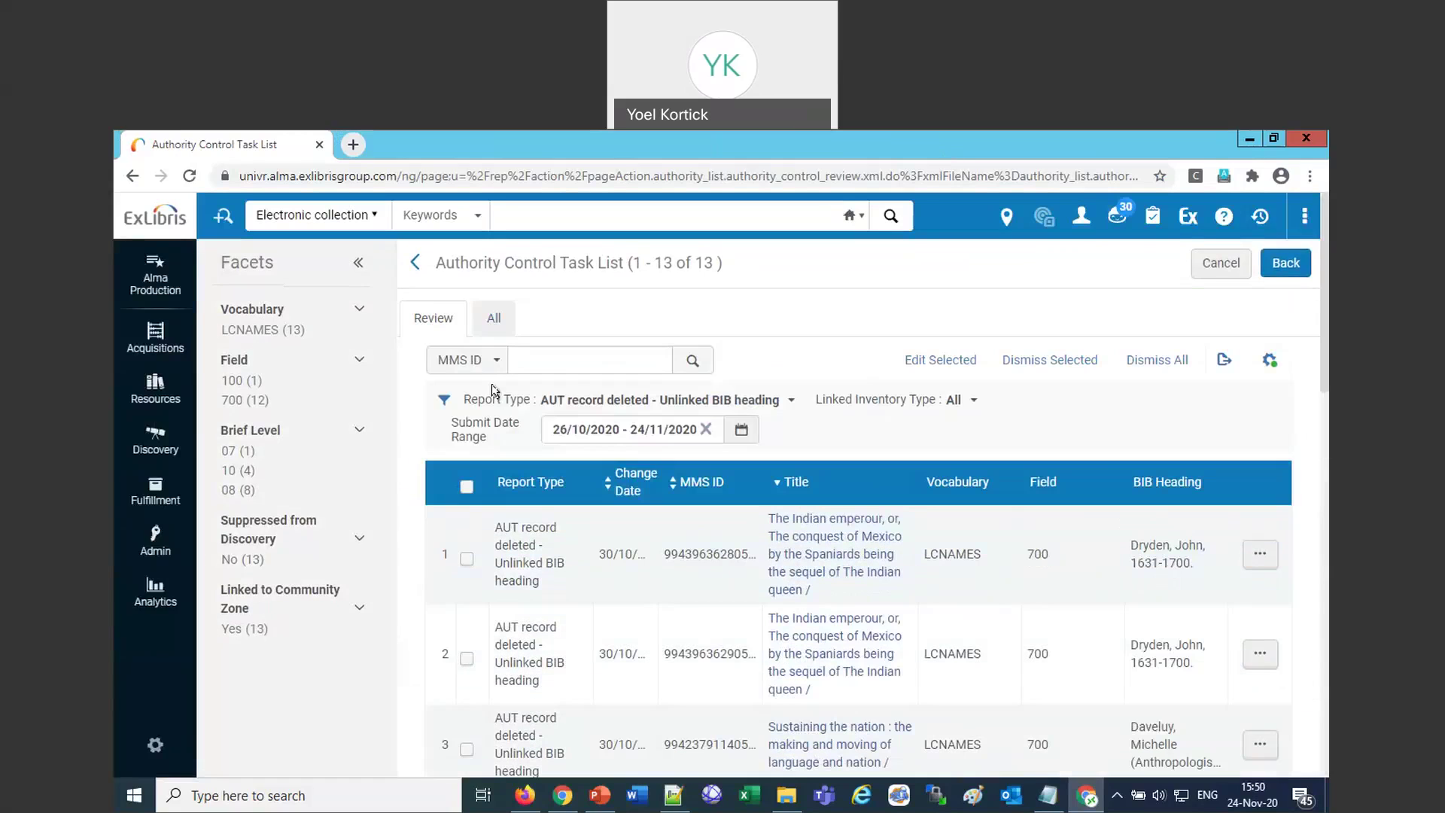
Show all authority control reports instead of only those for review, and set the report type to "Preferred Term Correction - BIB heading updated".
{"action": "left_click", "coordinate": [489, 321]}
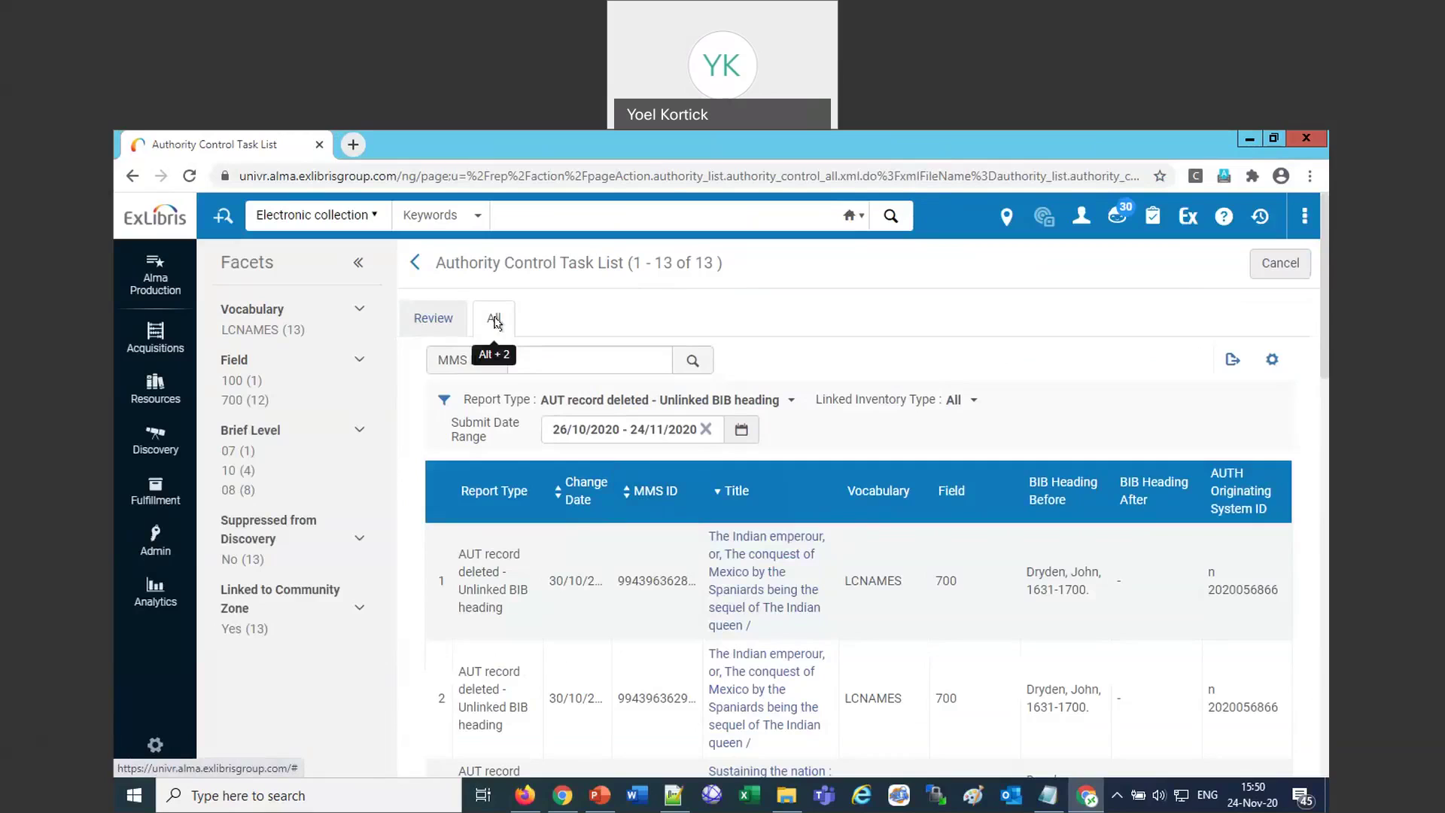
{"action": "left_click", "coordinate": [695, 400]}
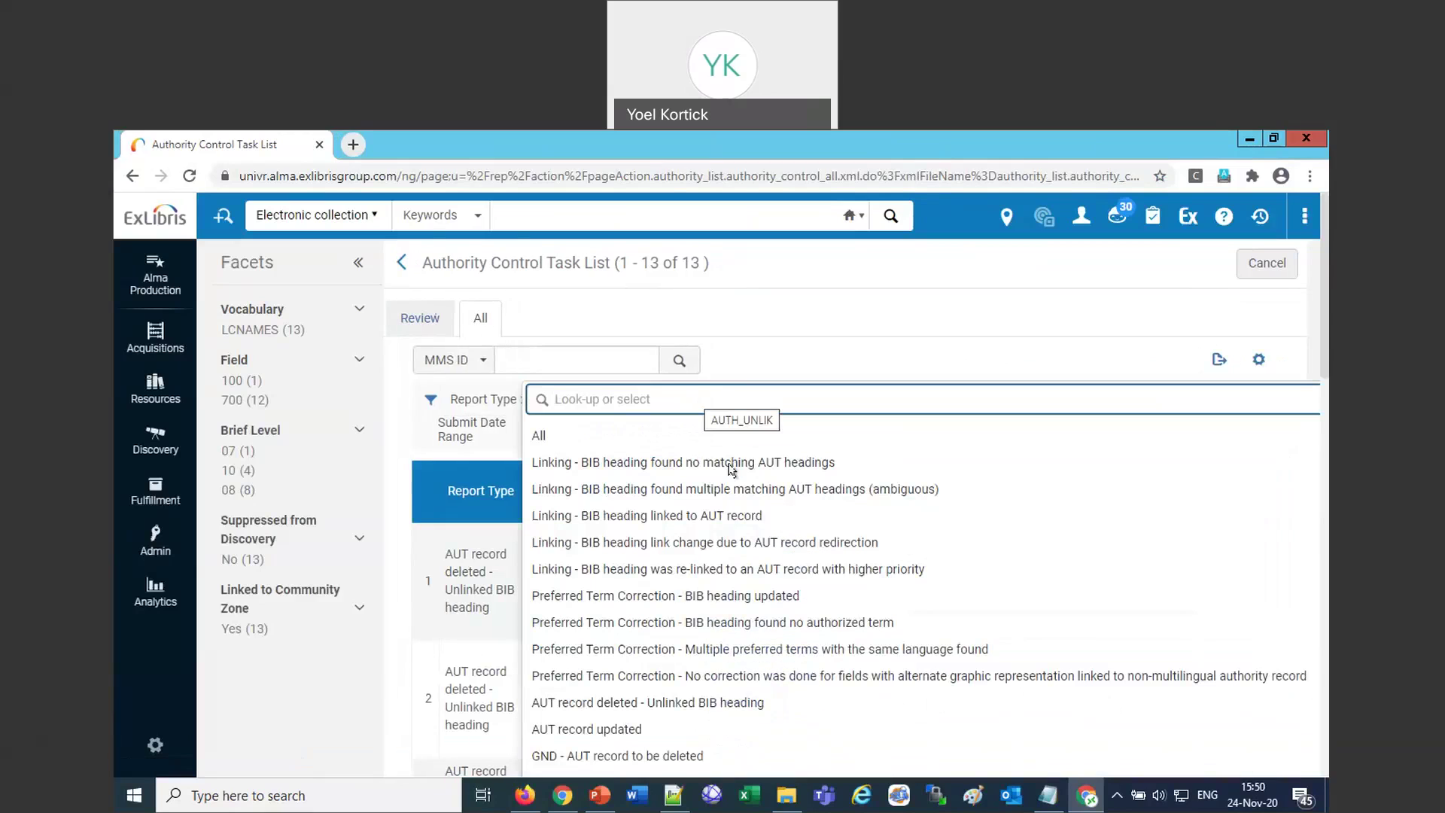
{"action": "left_click", "coordinate": [752, 596]}
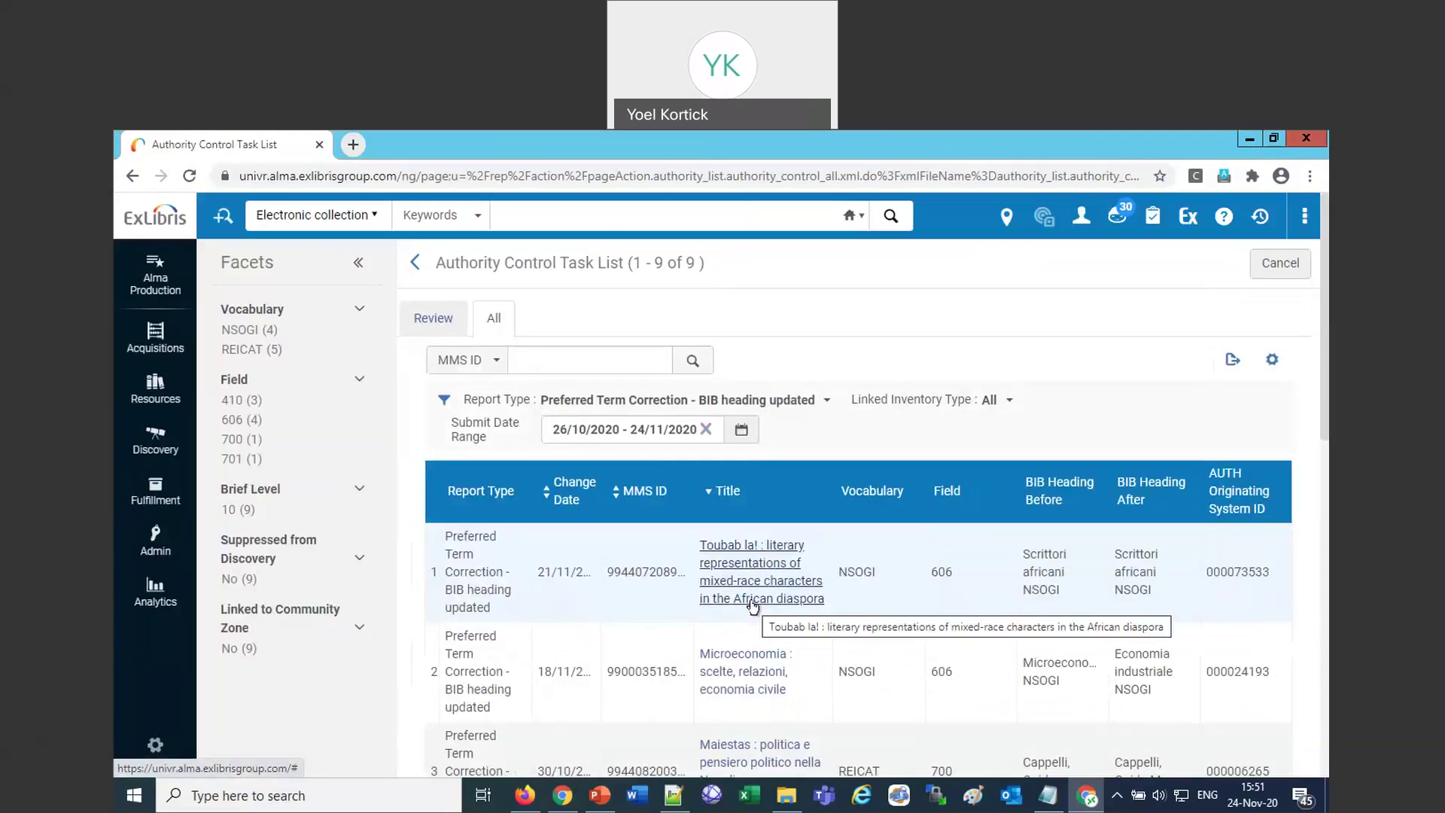
Switch to Alma in Firefox and list the scheduled jobs filtered to Repository to review the authority jobs' schedules.
{"action": "left_click", "coordinate": [526, 795]}
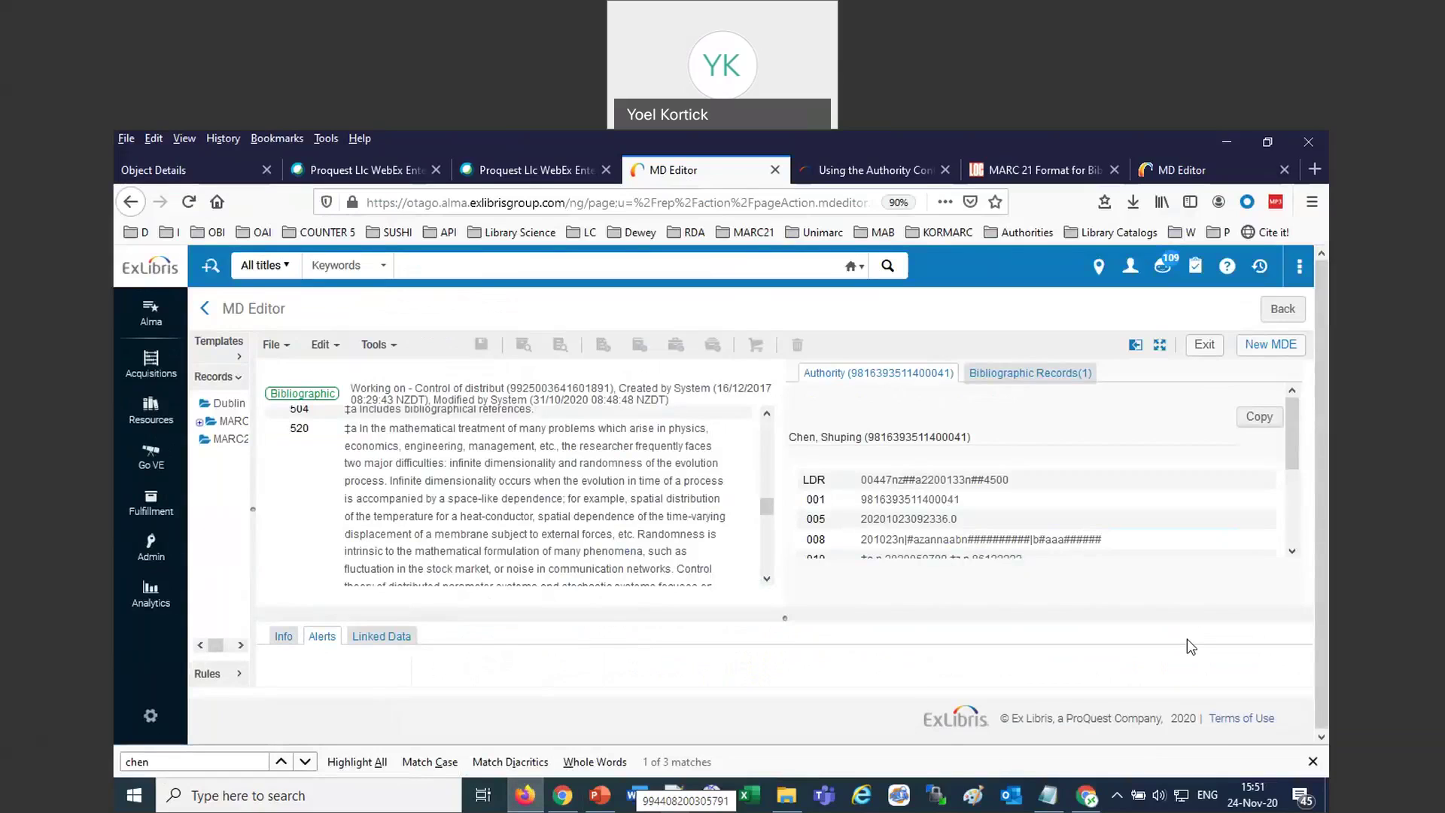
{"action": "left_click", "coordinate": [152, 560]}
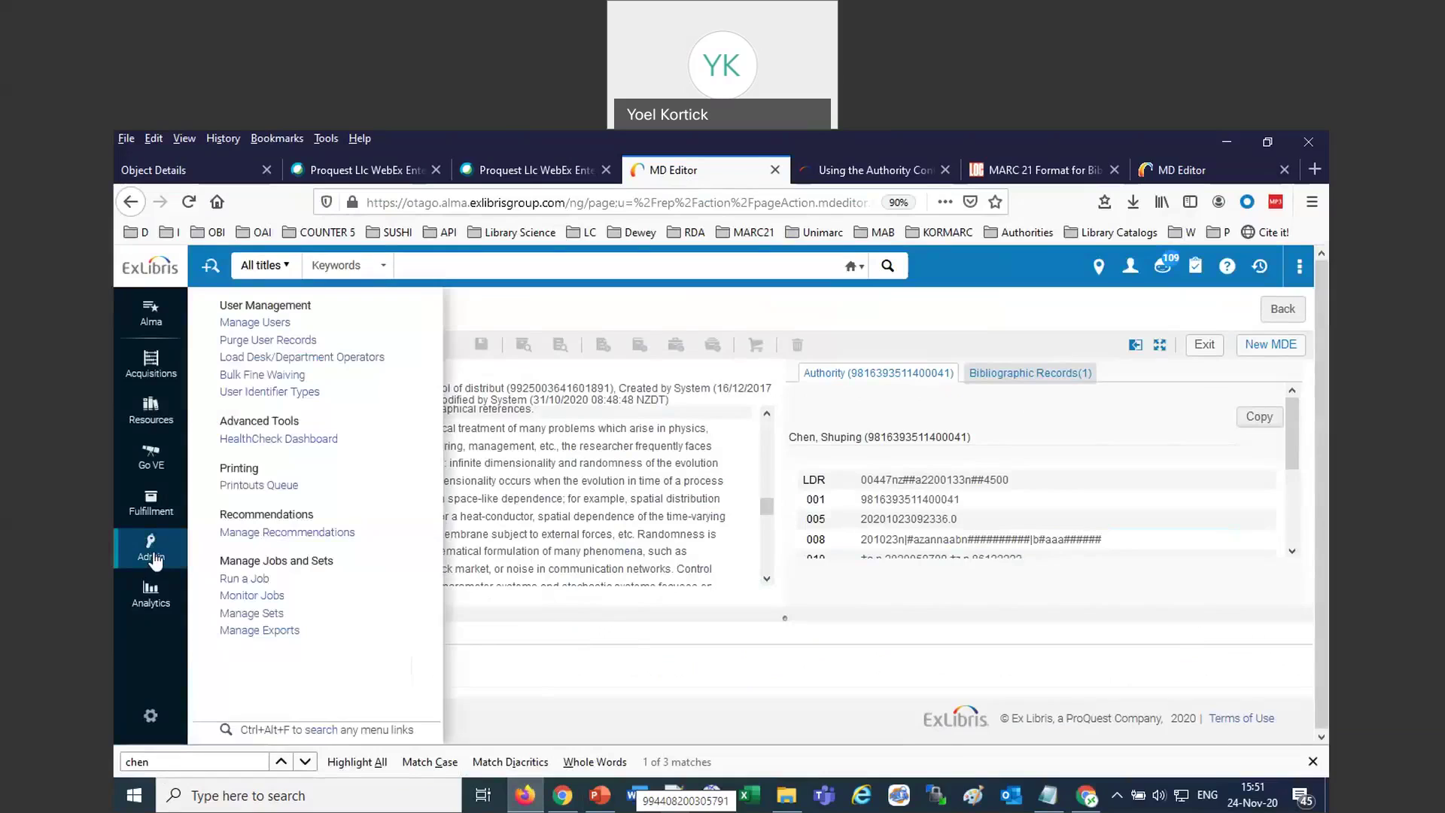
{"action": "left_click", "coordinate": [239, 607]}
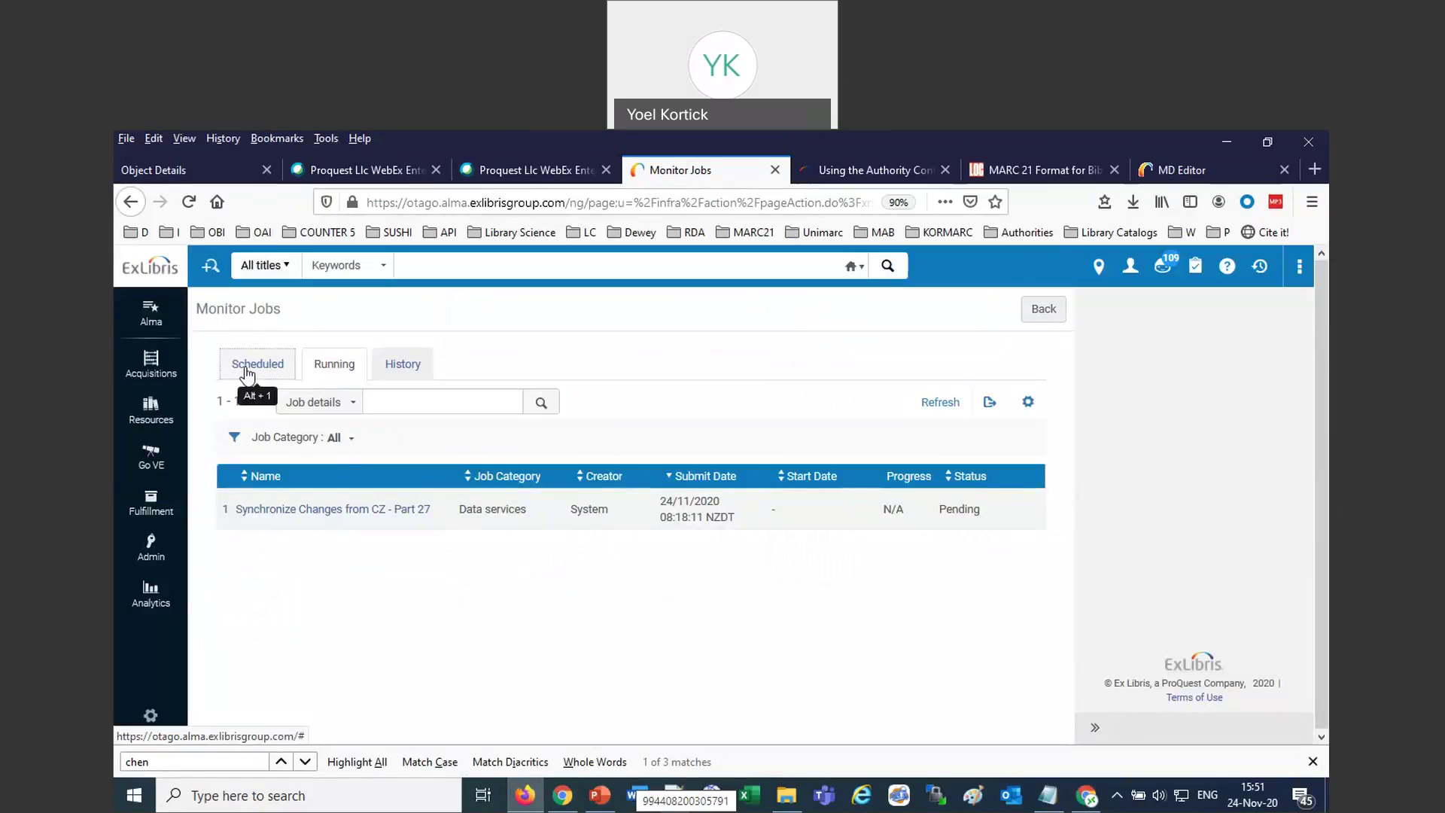
{"action": "left_click", "coordinate": [249, 371]}
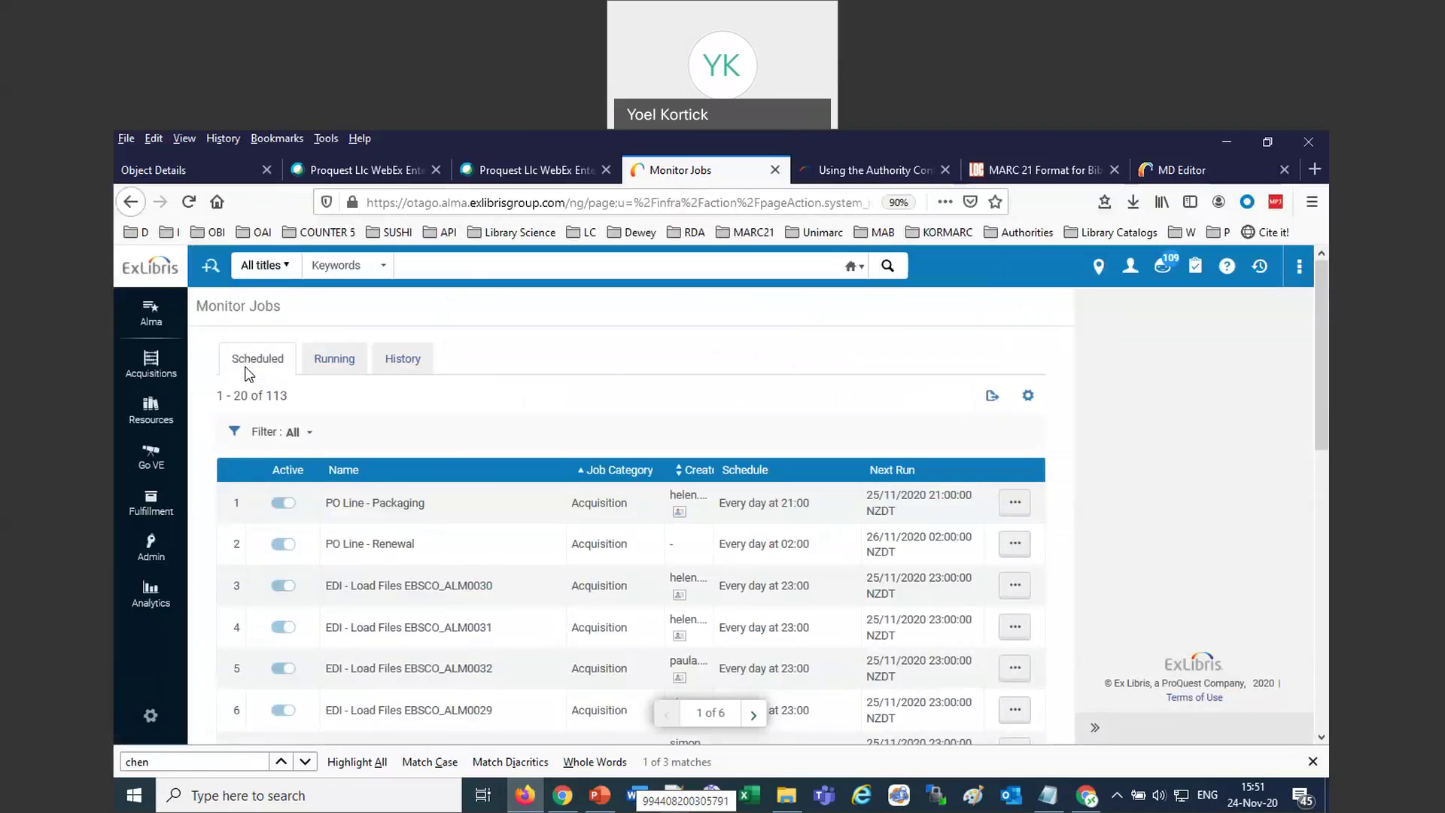
{"action": "left_click", "coordinate": [293, 436]}
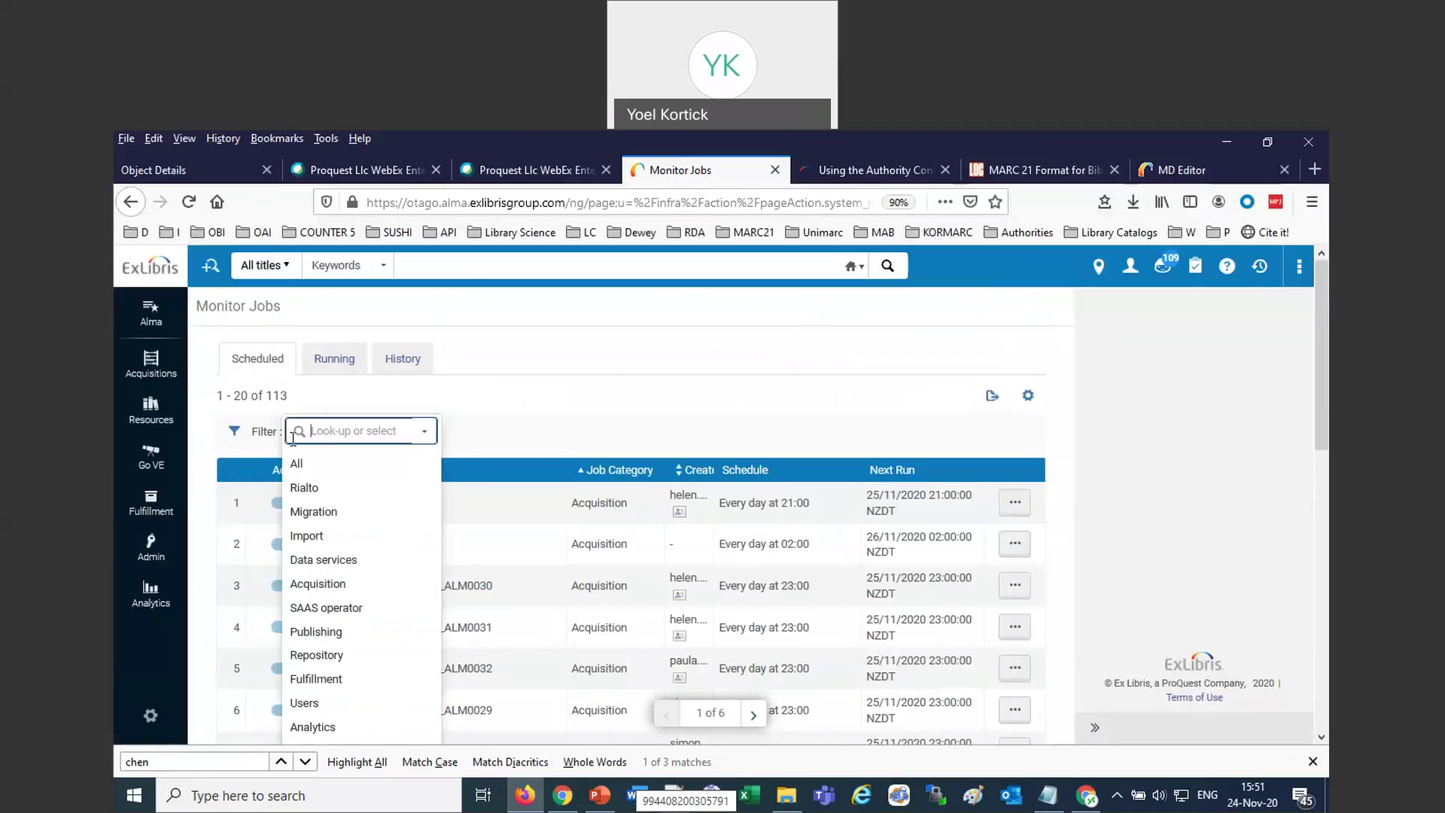
{"action": "left_click", "coordinate": [331, 656]}
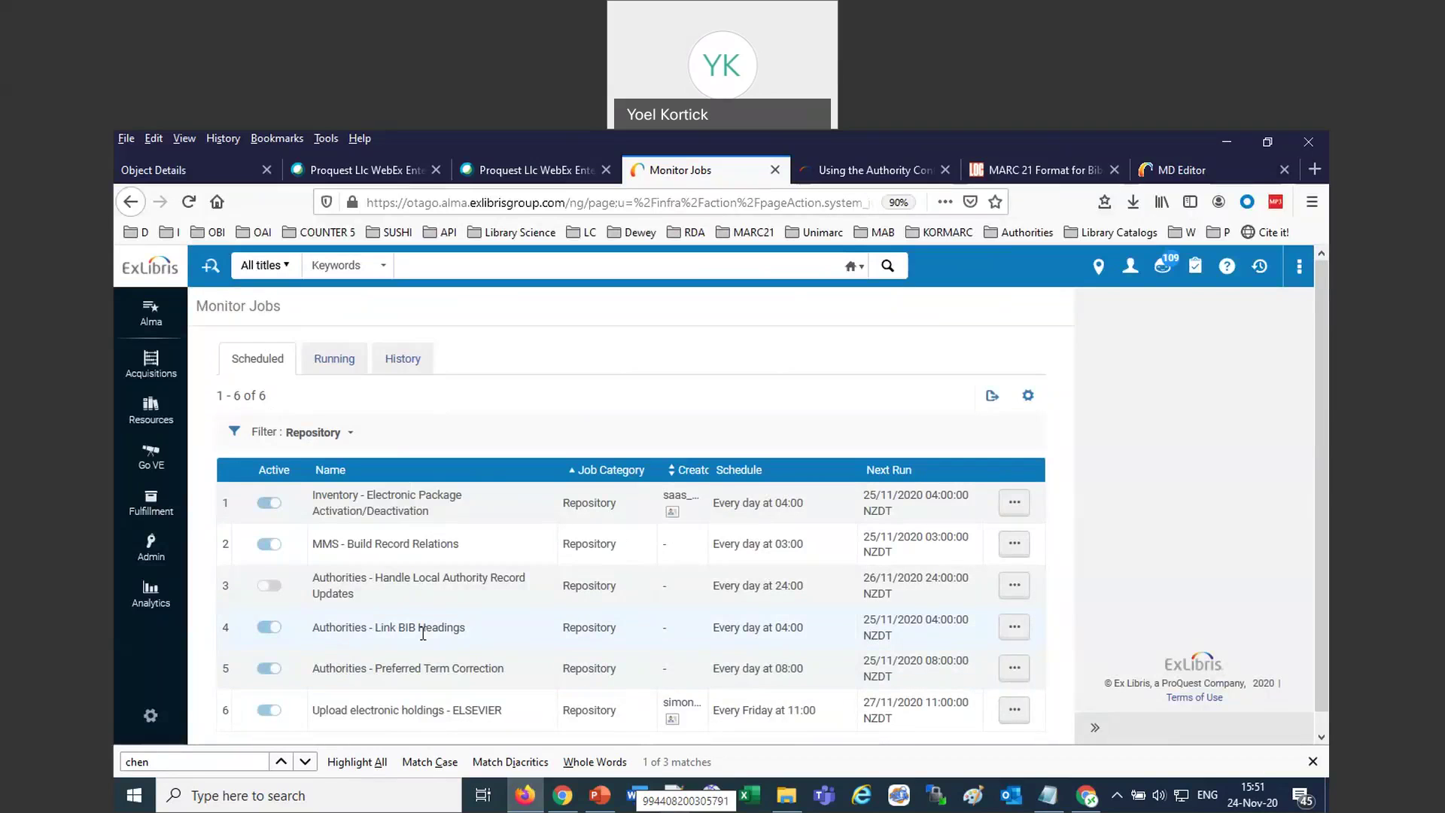
{"action": "mouse_move", "coordinate": [483, 677]}
Show all reports in the Authority Control Task List and set the report type to "Preferred Term Correction - BIB heading updated".
{"action": "left_click", "coordinate": [149, 423]}
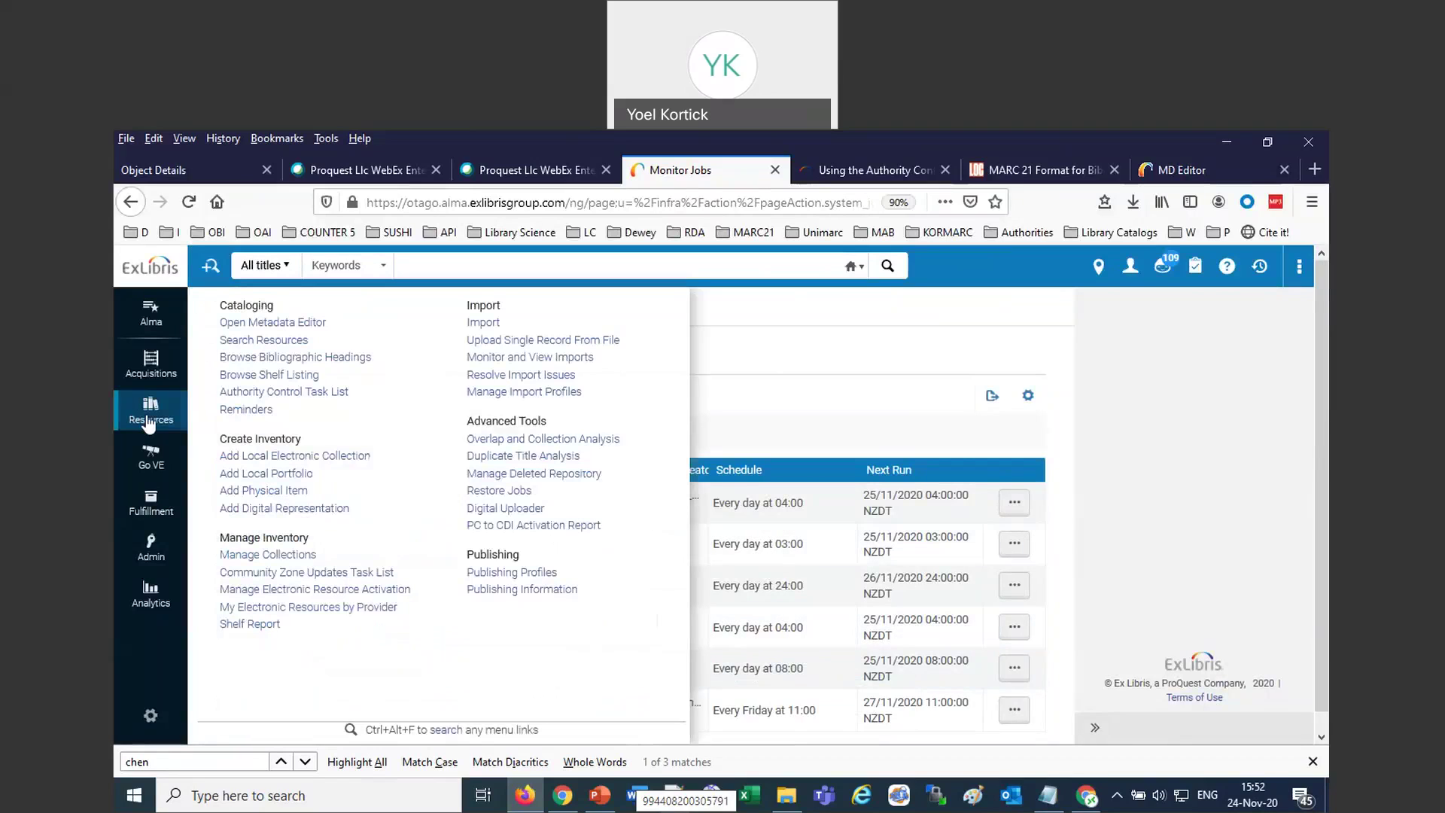
{"action": "left_click", "coordinate": [262, 393]}
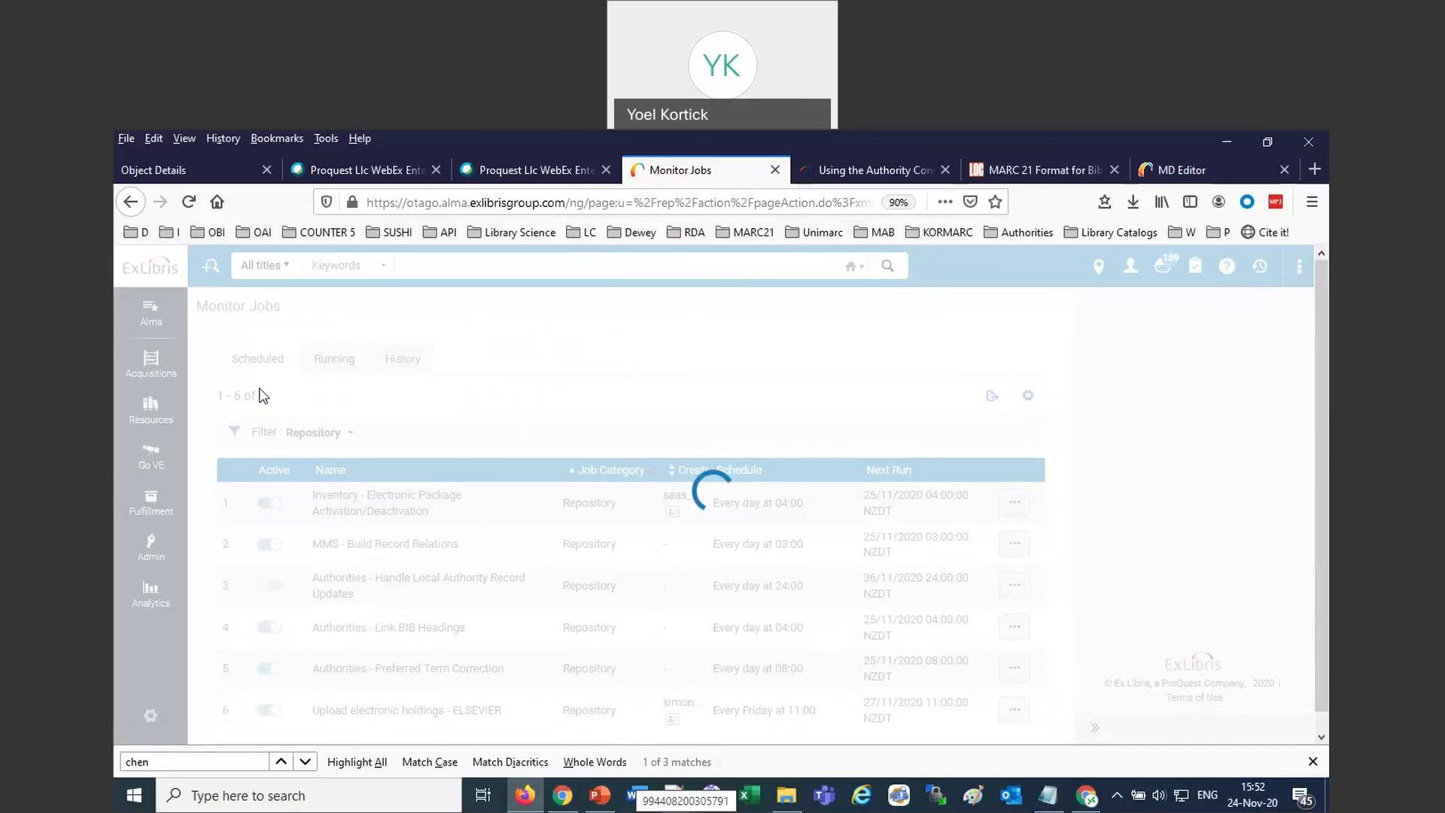
{"action": "scroll", "coordinate": [653, 471], "scroll_direction": "up", "scroll_amount": 5}
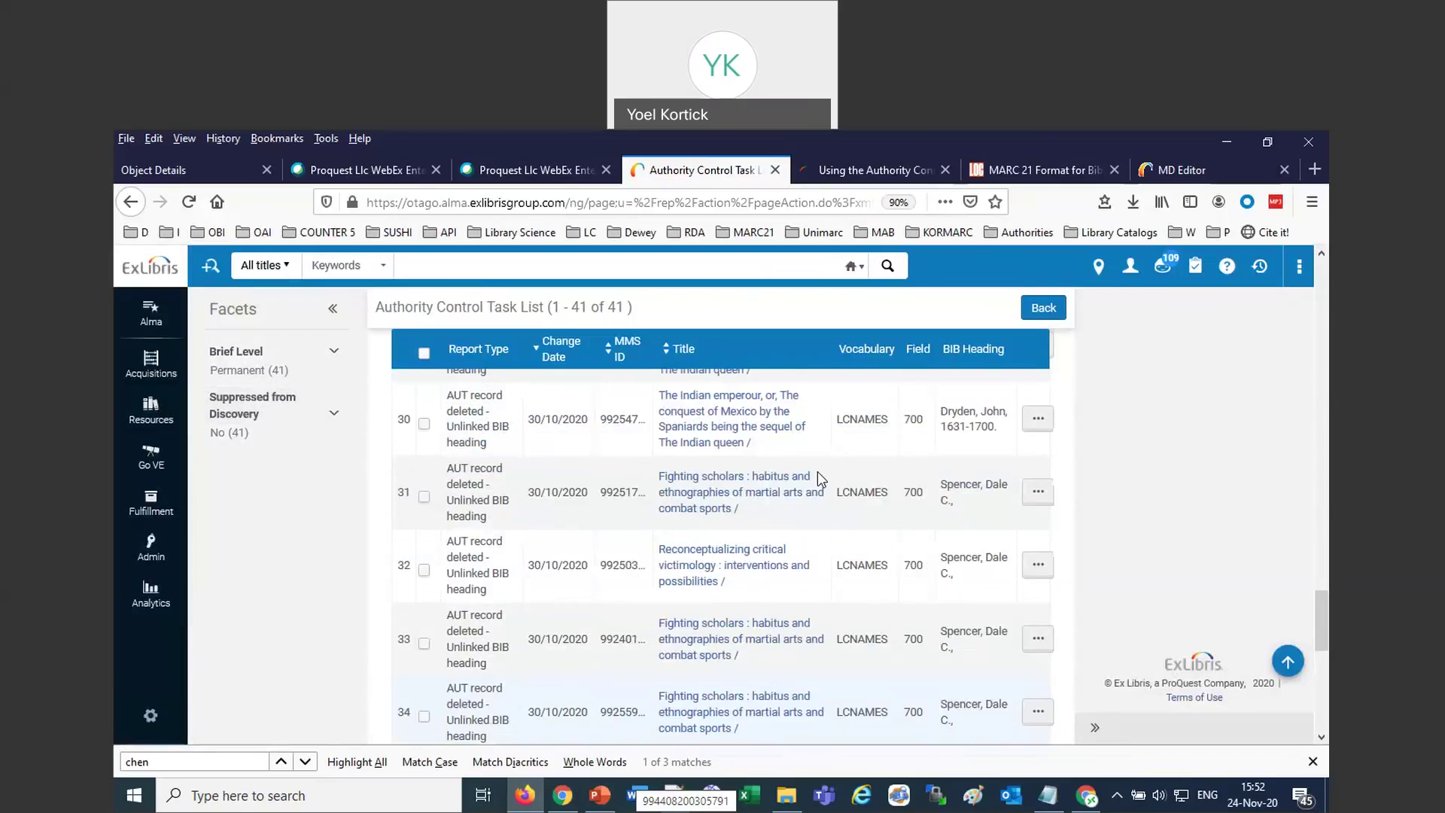
{"action": "scroll", "coordinate": [817, 471], "scroll_direction": "up", "scroll_amount": 20}
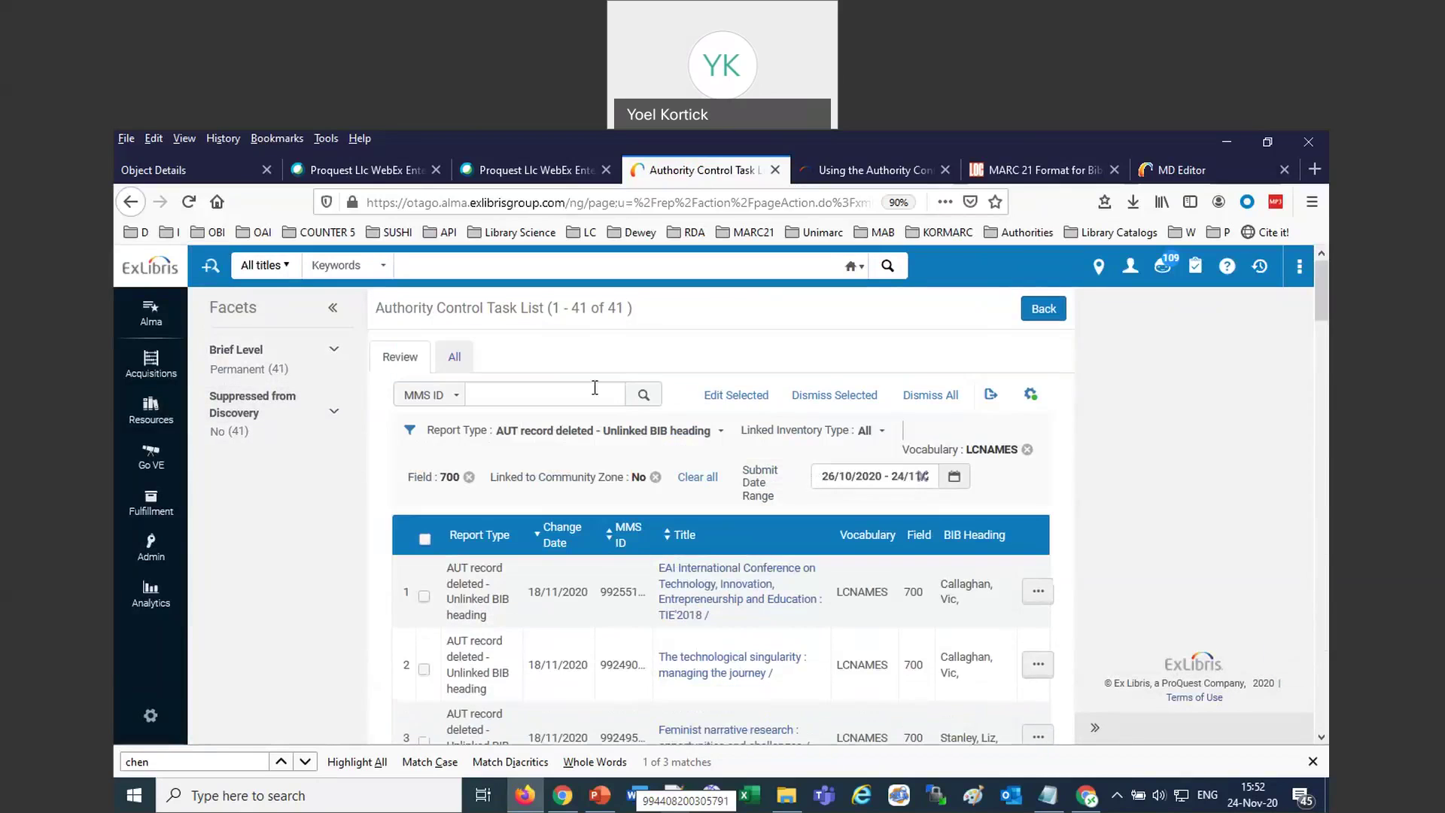
{"action": "left_click", "coordinate": [454, 359]}
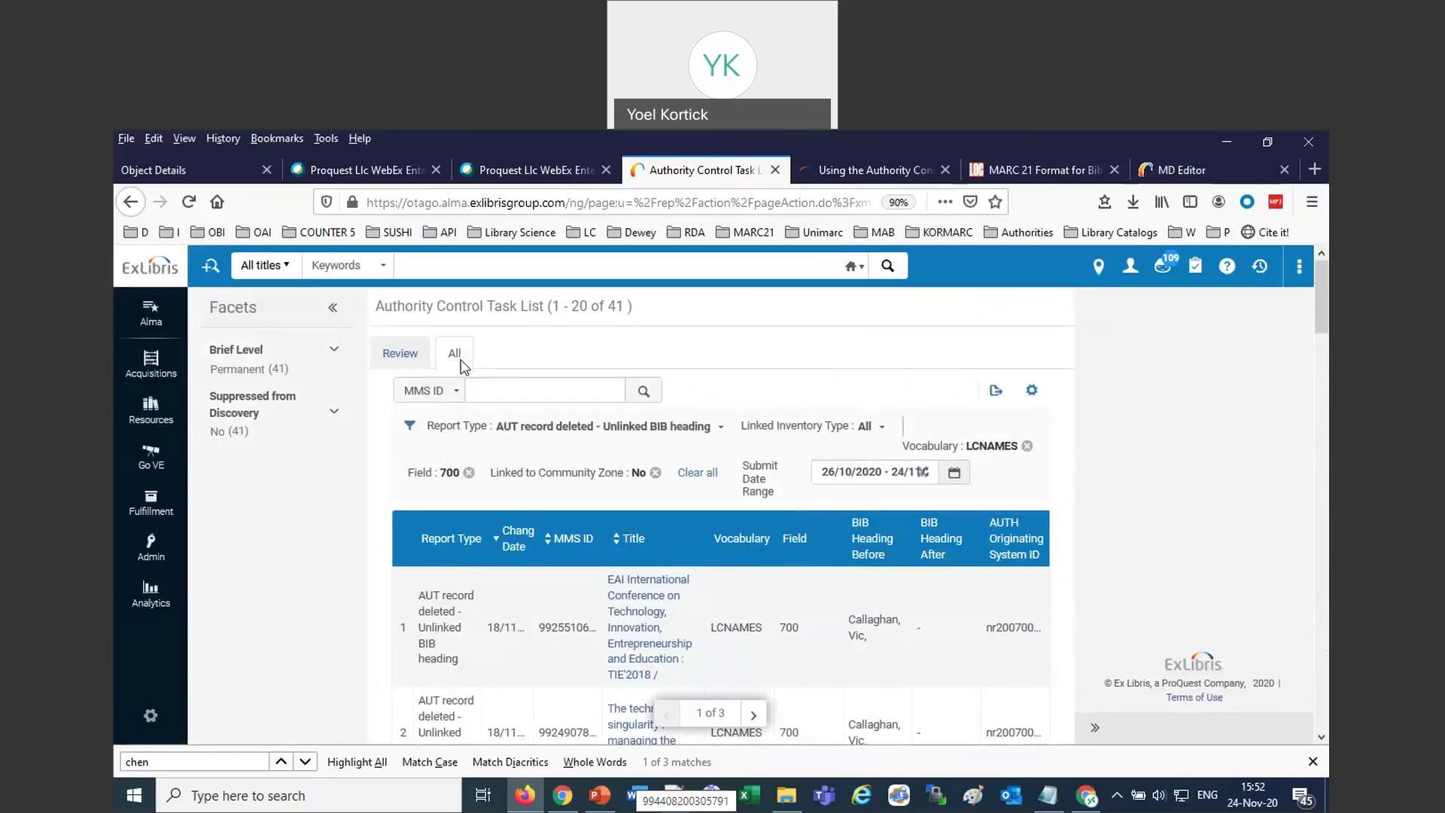
{"action": "left_click", "coordinate": [602, 426]}
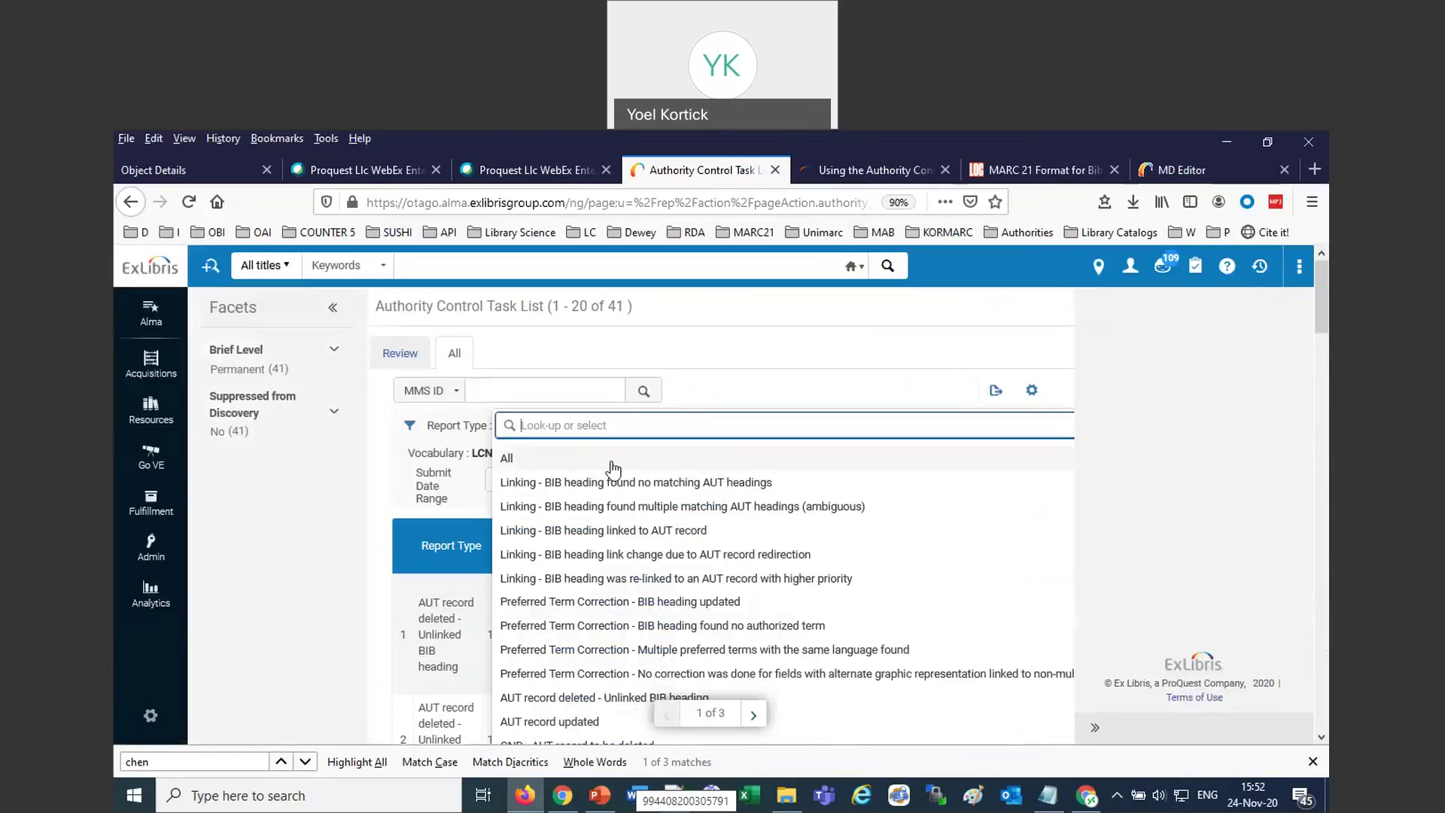
{"action": "left_click", "coordinate": [667, 602]}
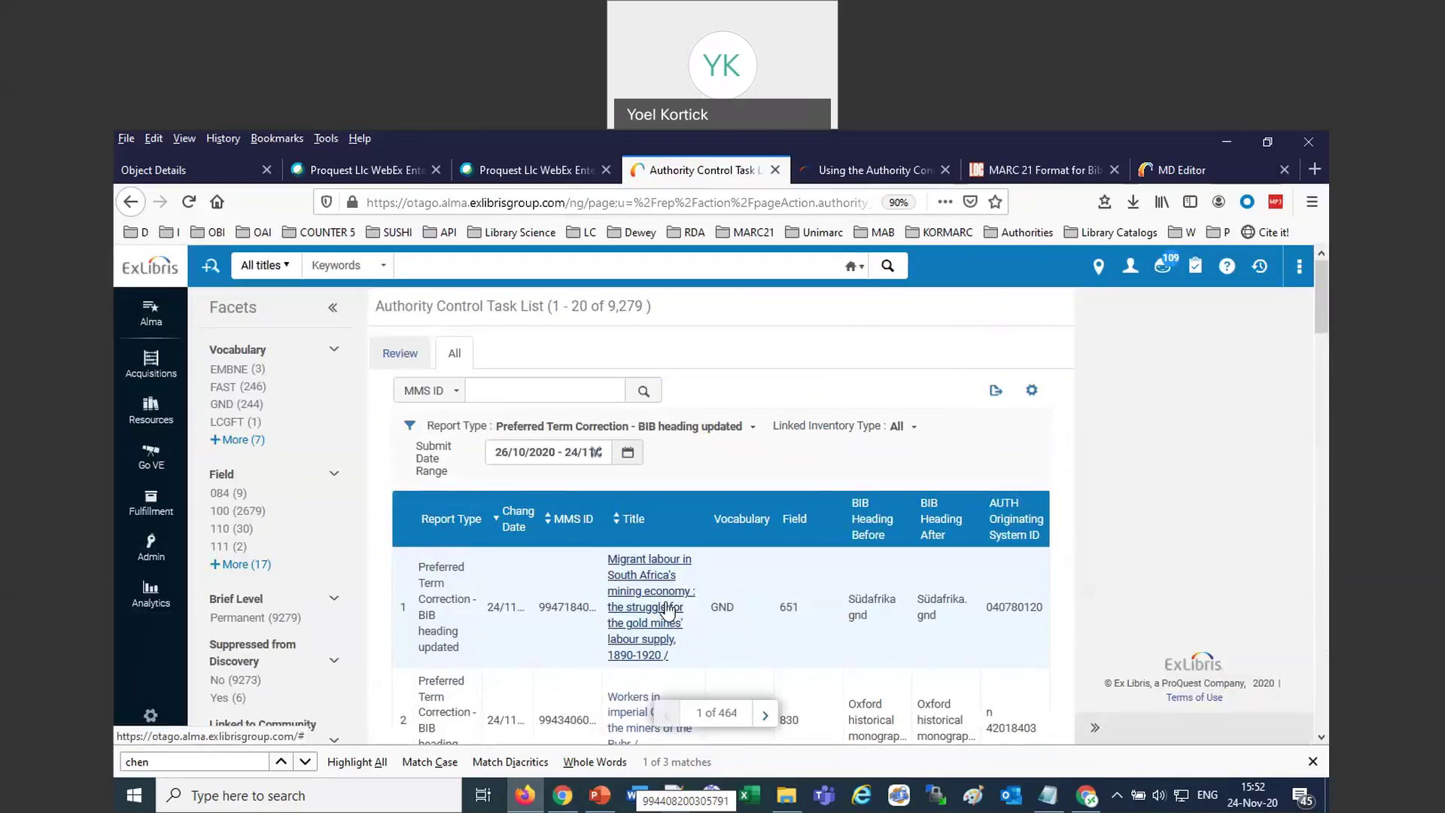
Compare the BIB headings before and after correction through the first dozen or so entries of the task list.
{"action": "scroll", "coordinate": [802, 635], "scroll_direction": "down", "scroll_amount": 3}
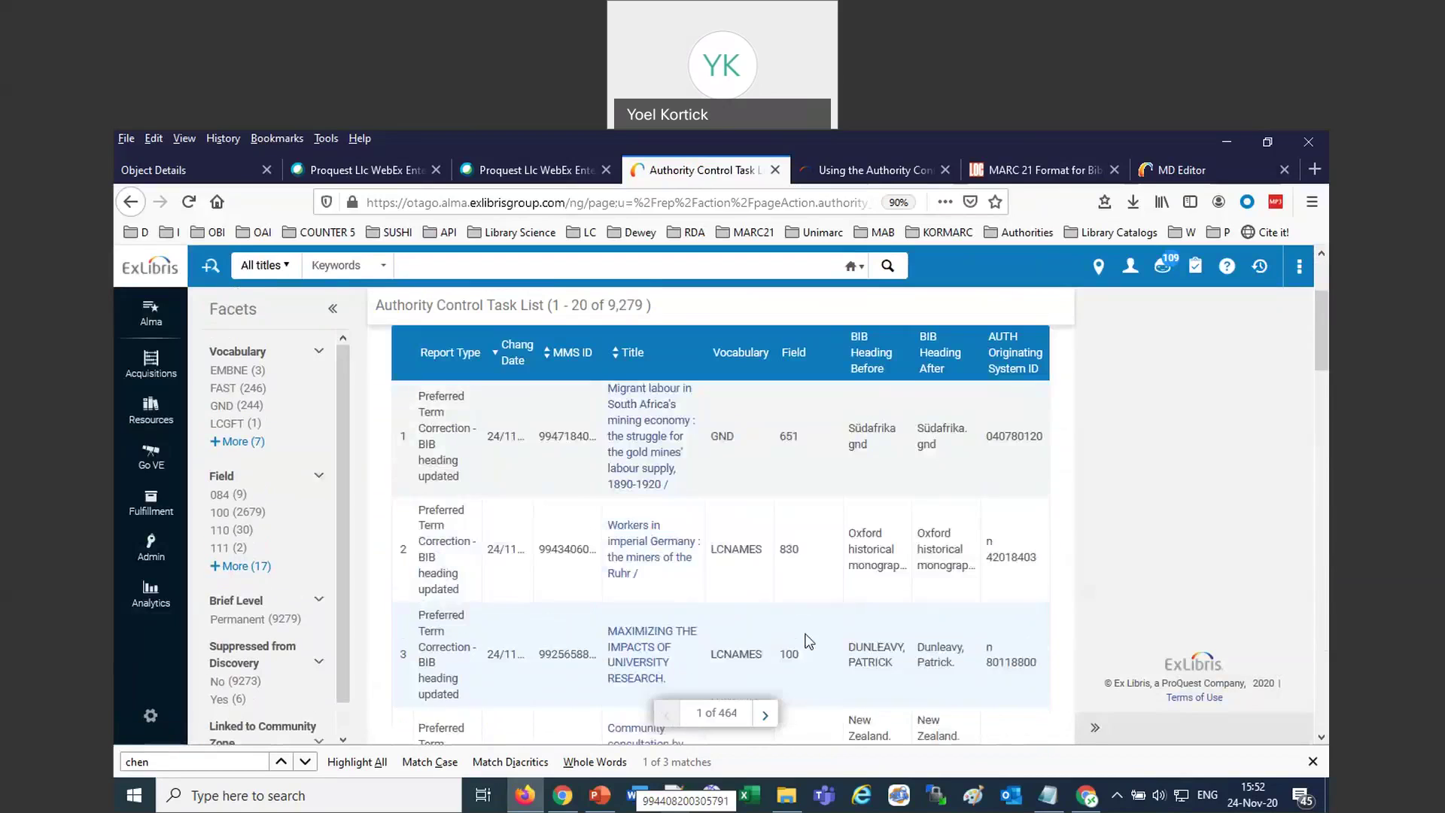
{"action": "scroll", "coordinate": [808, 640], "scroll_direction": "down", "scroll_amount": 1}
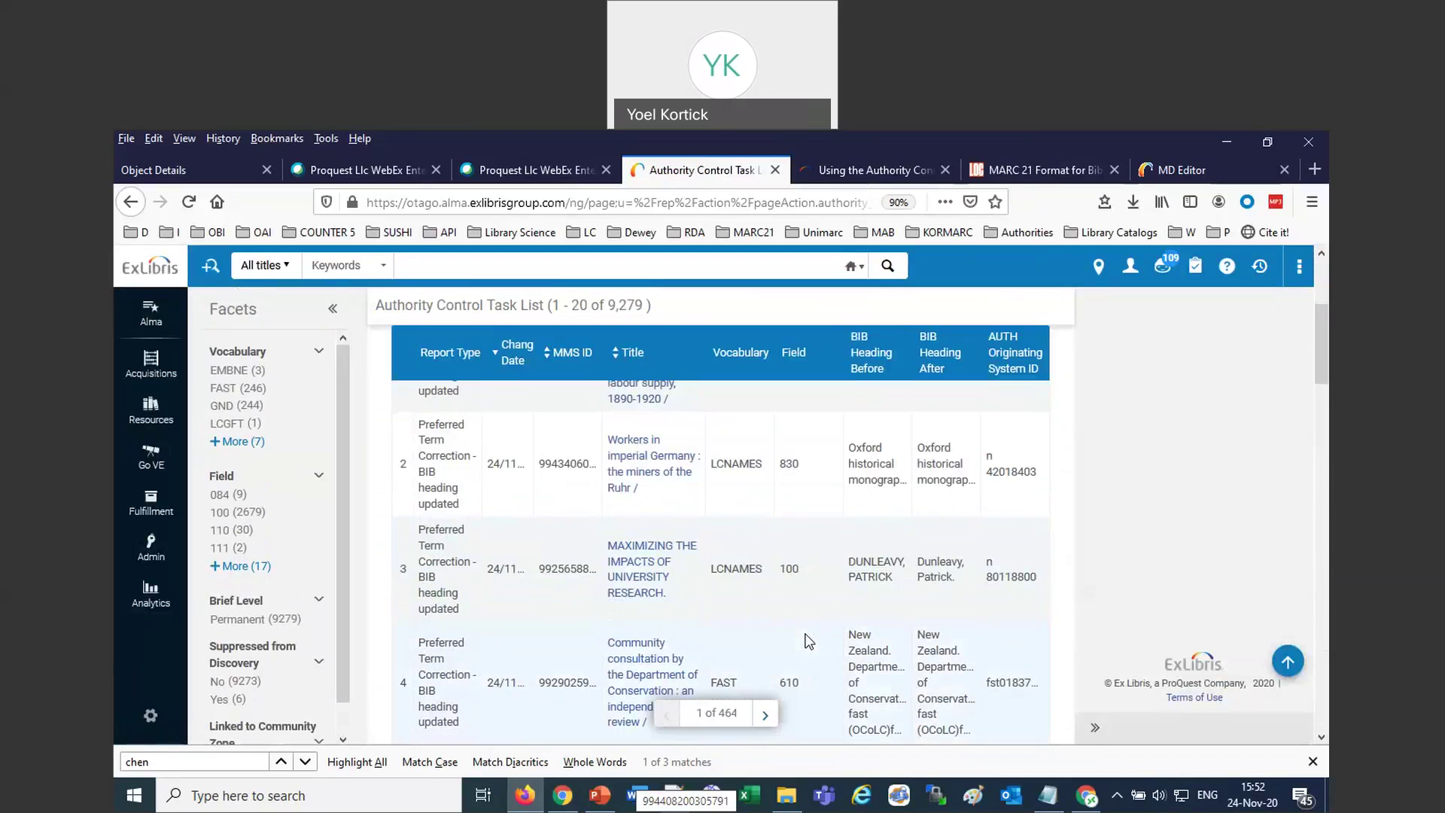
{"action": "scroll", "coordinate": [808, 640], "scroll_direction": "down", "scroll_amount": 4}
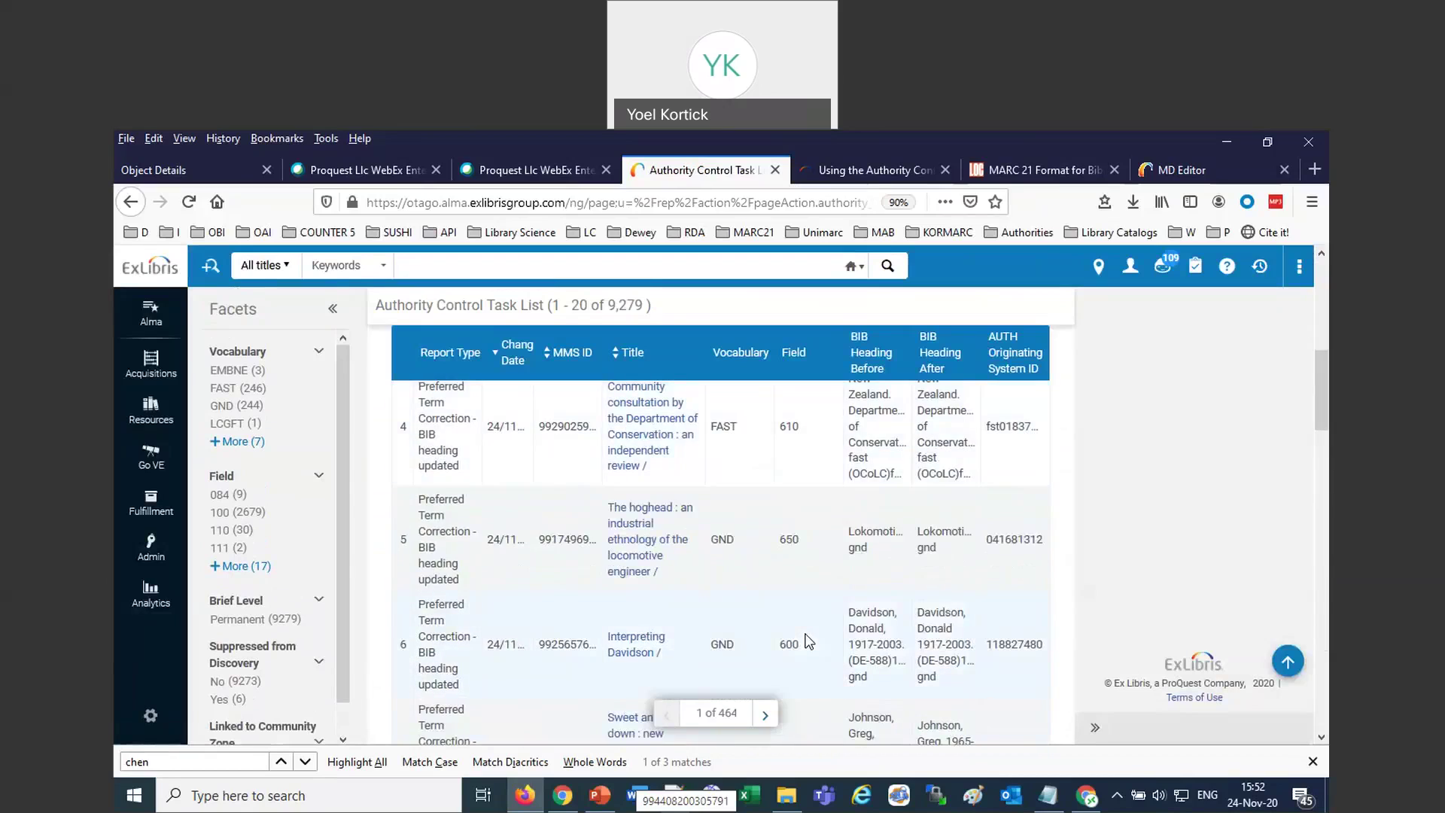
{"action": "scroll", "coordinate": [807, 640], "scroll_direction": "down", "scroll_amount": 1}
{"action": "scroll", "coordinate": [808, 640], "scroll_direction": "down", "scroll_amount": 3}
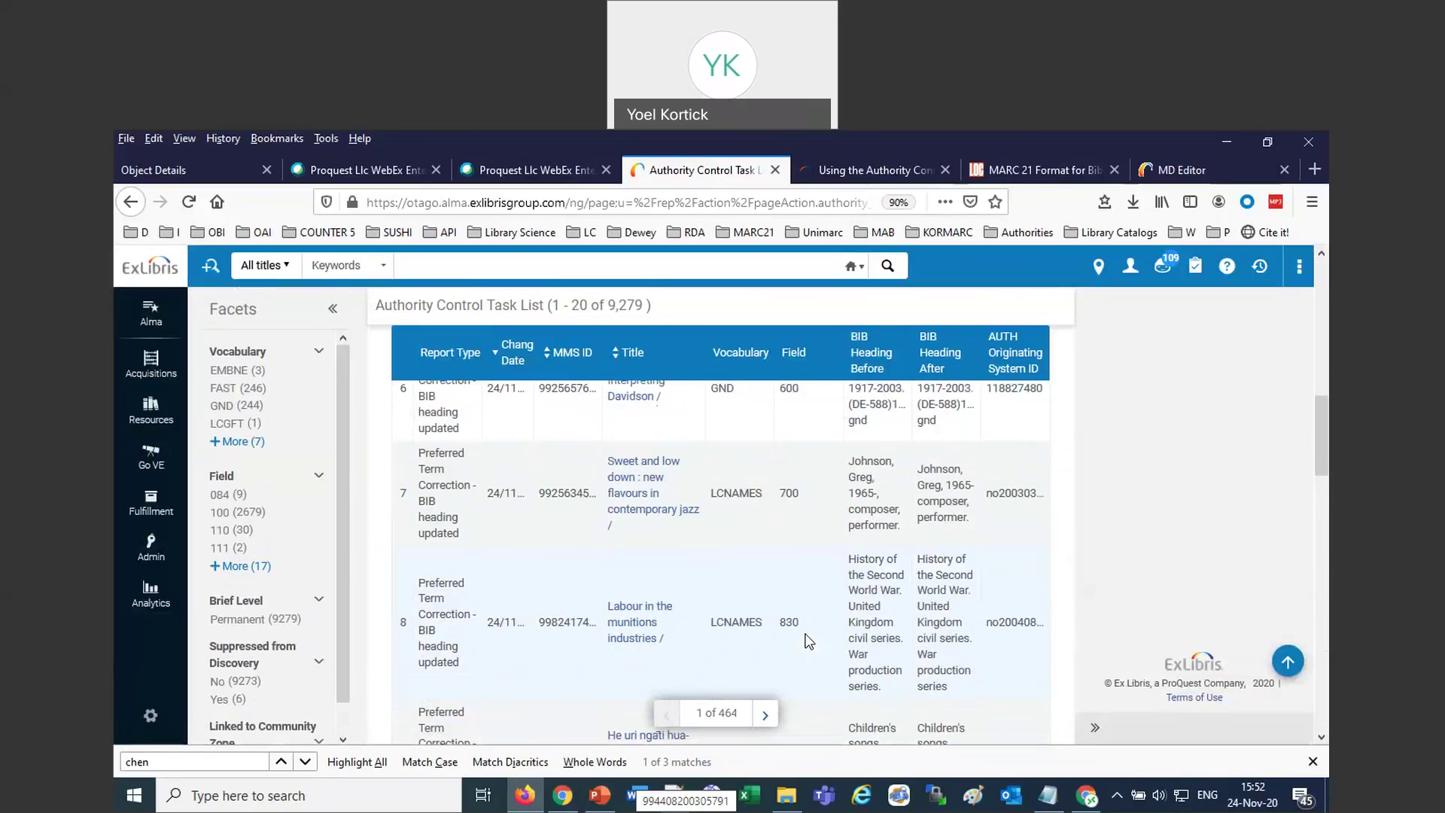
{"action": "scroll", "coordinate": [807, 641], "scroll_direction": "down", "scroll_amount": 4}
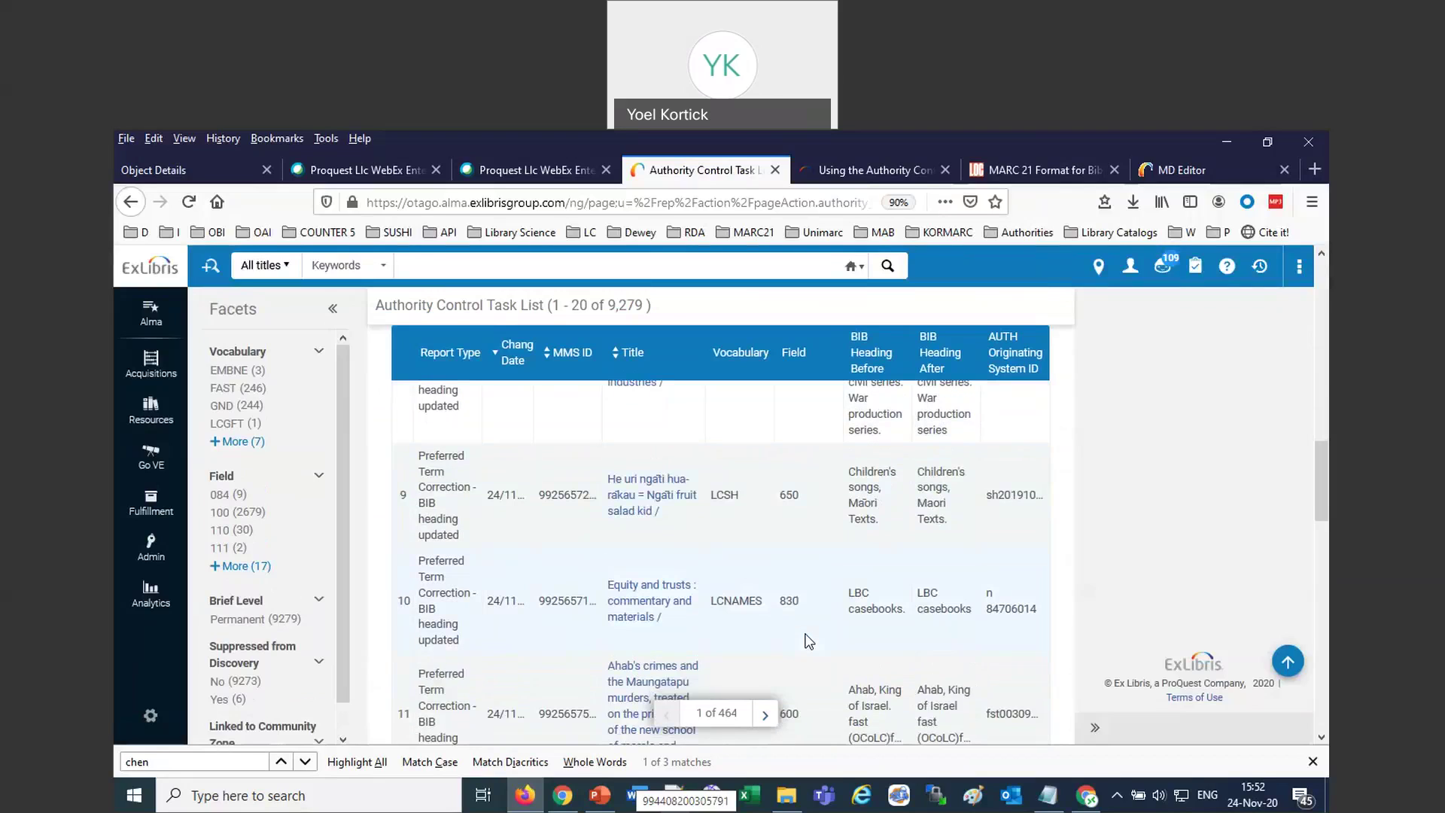
{"action": "scroll", "coordinate": [807, 640], "scroll_direction": "down", "scroll_amount": 3}
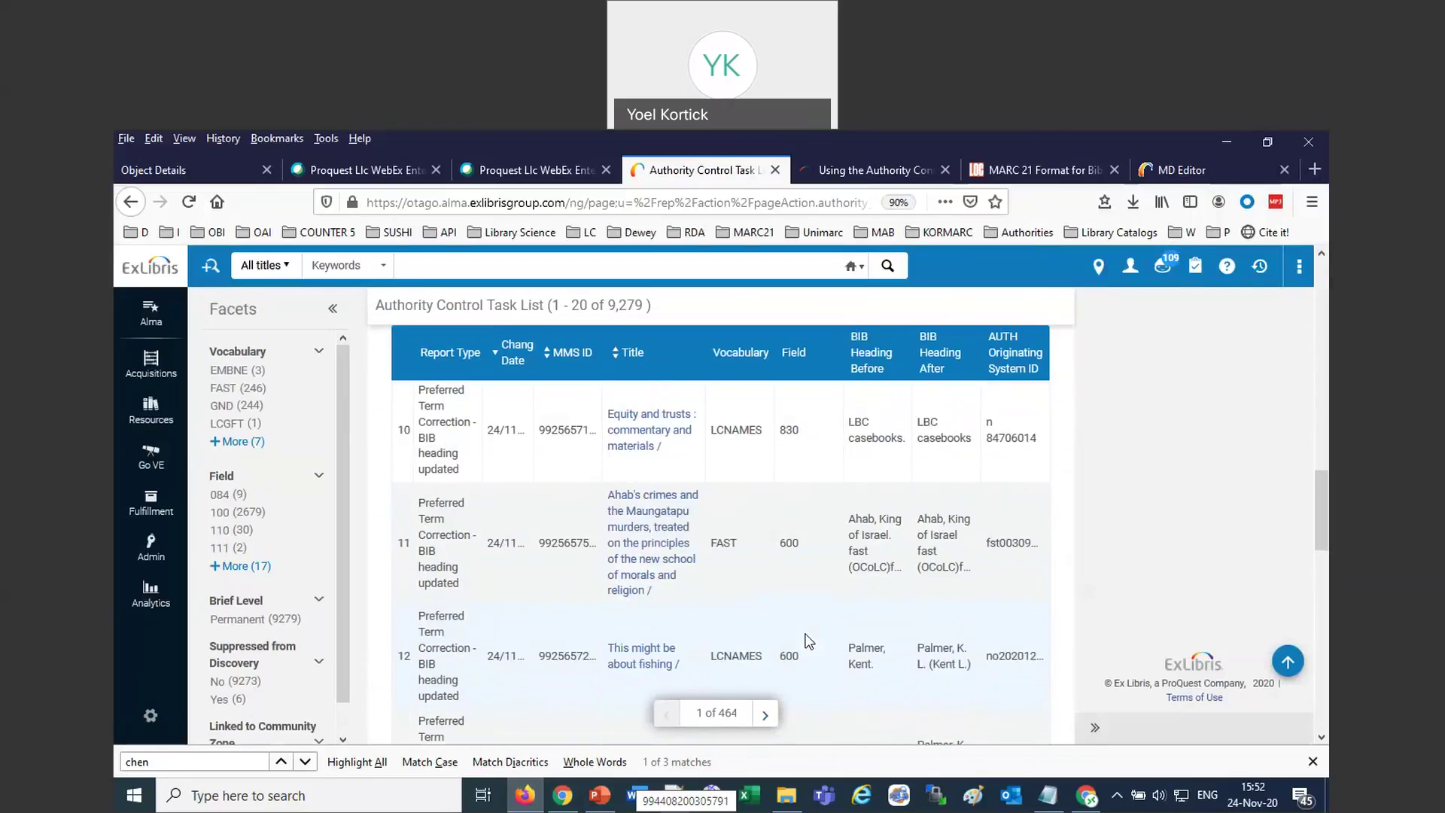
{"action": "scroll", "coordinate": [807, 640], "scroll_direction": "down", "scroll_amount": 1}
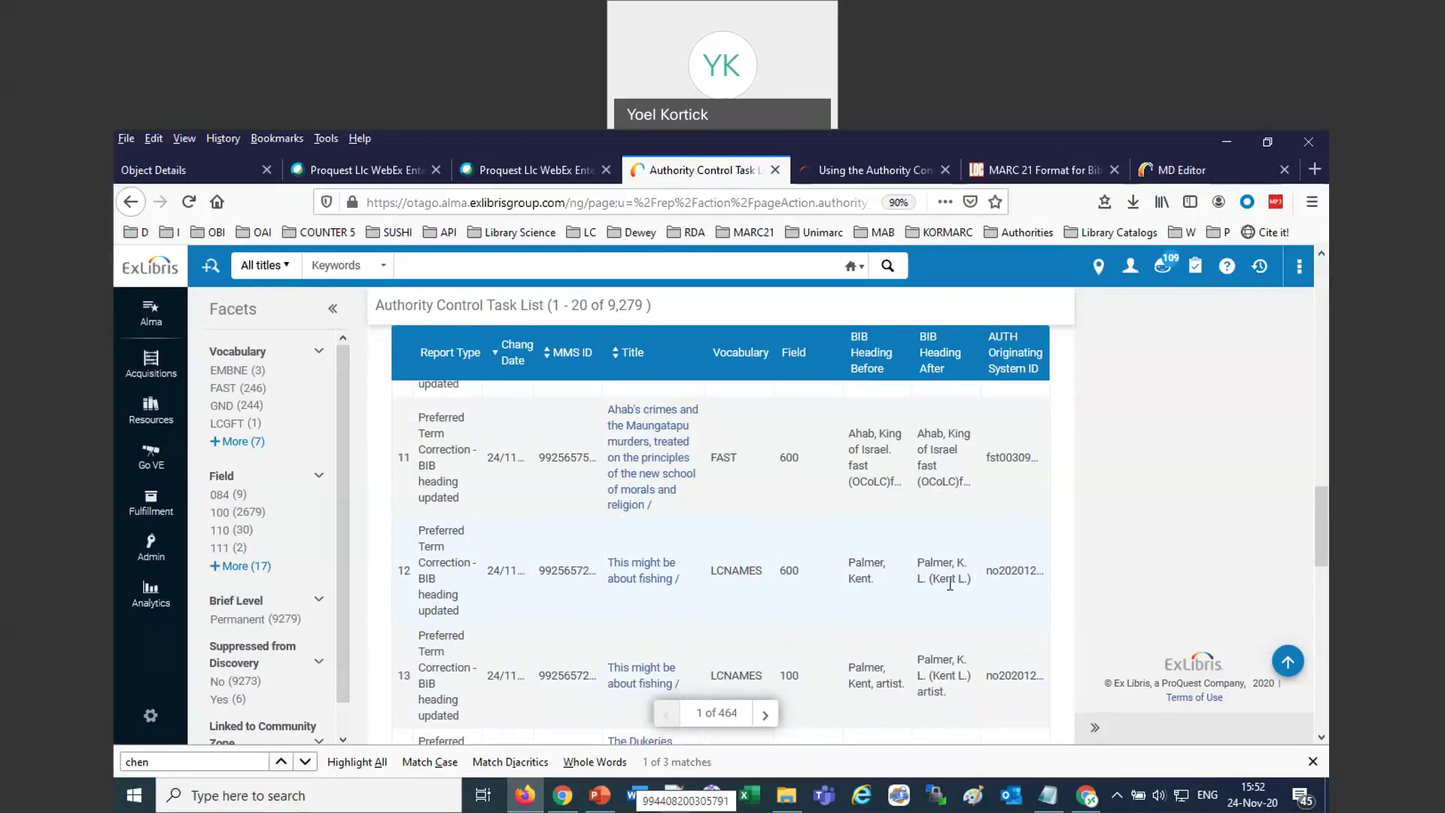
Open the record "This might be about fishing" from the corrected 600 heading's entry in the metadata editor and list its versions.
{"action": "left_click", "coordinate": [654, 566]}
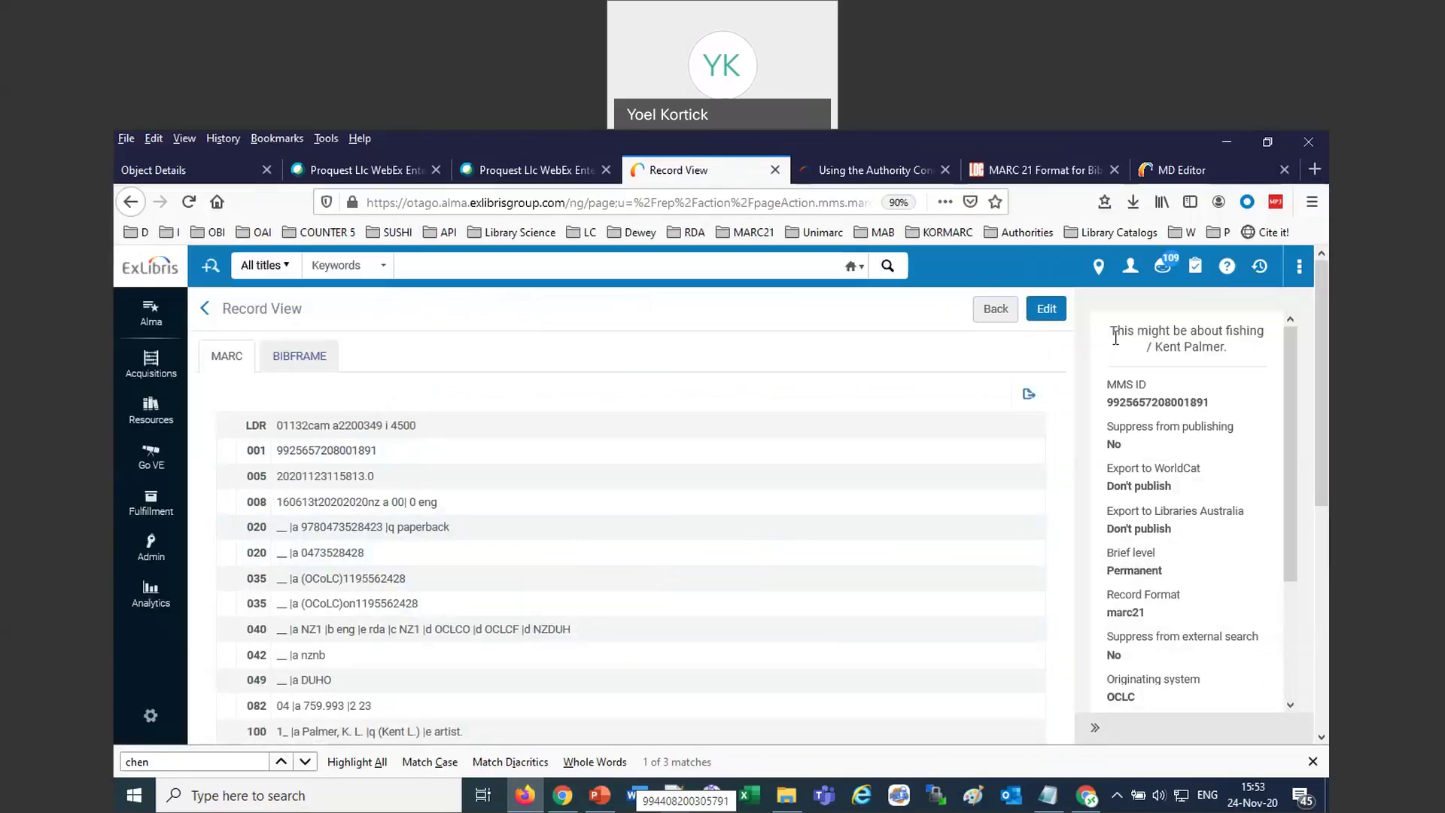
{"action": "left_click", "coordinate": [1036, 311]}
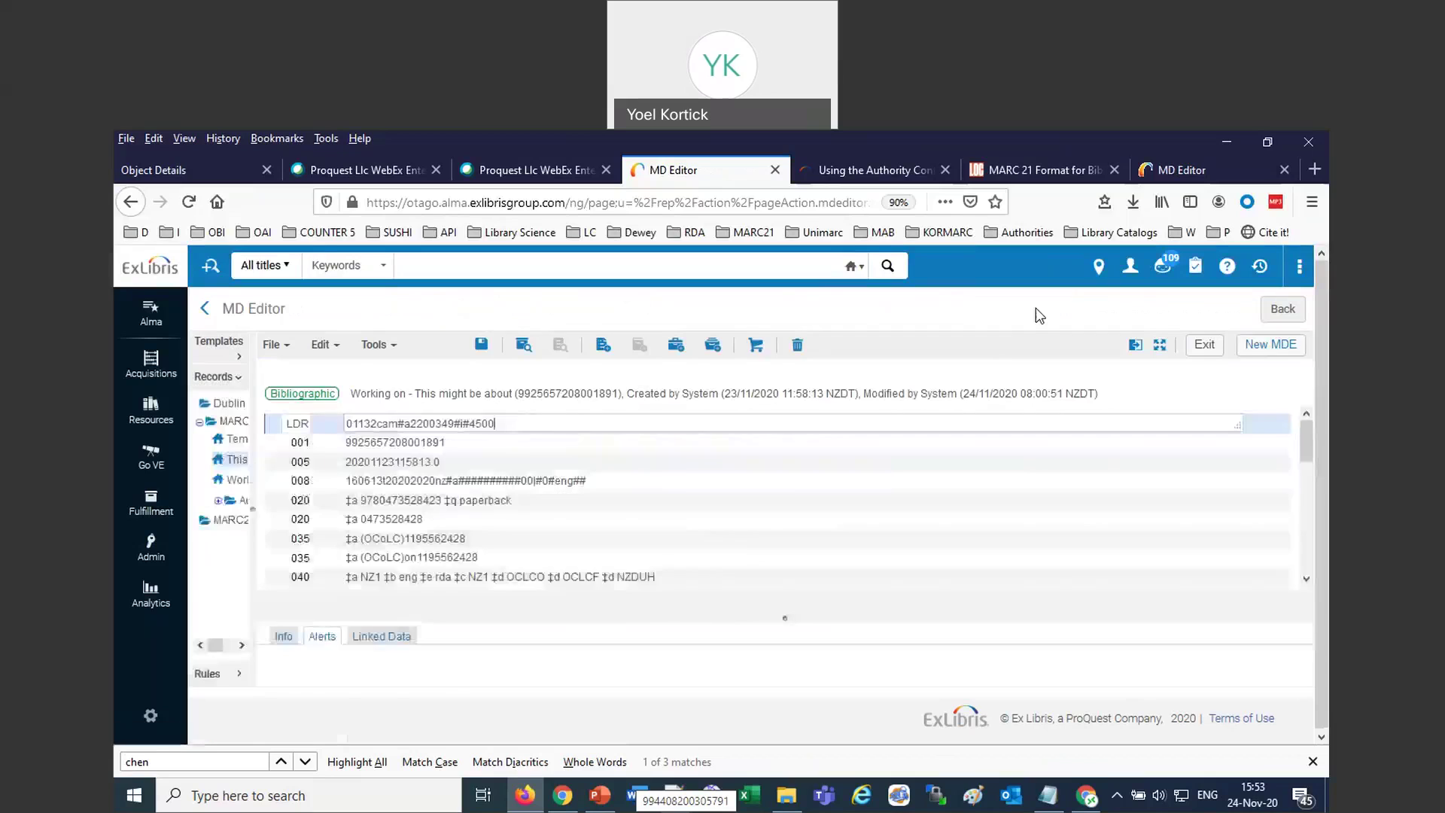
{"action": "left_click", "coordinate": [376, 345]}
{"action": "left_click", "coordinate": [405, 393]}
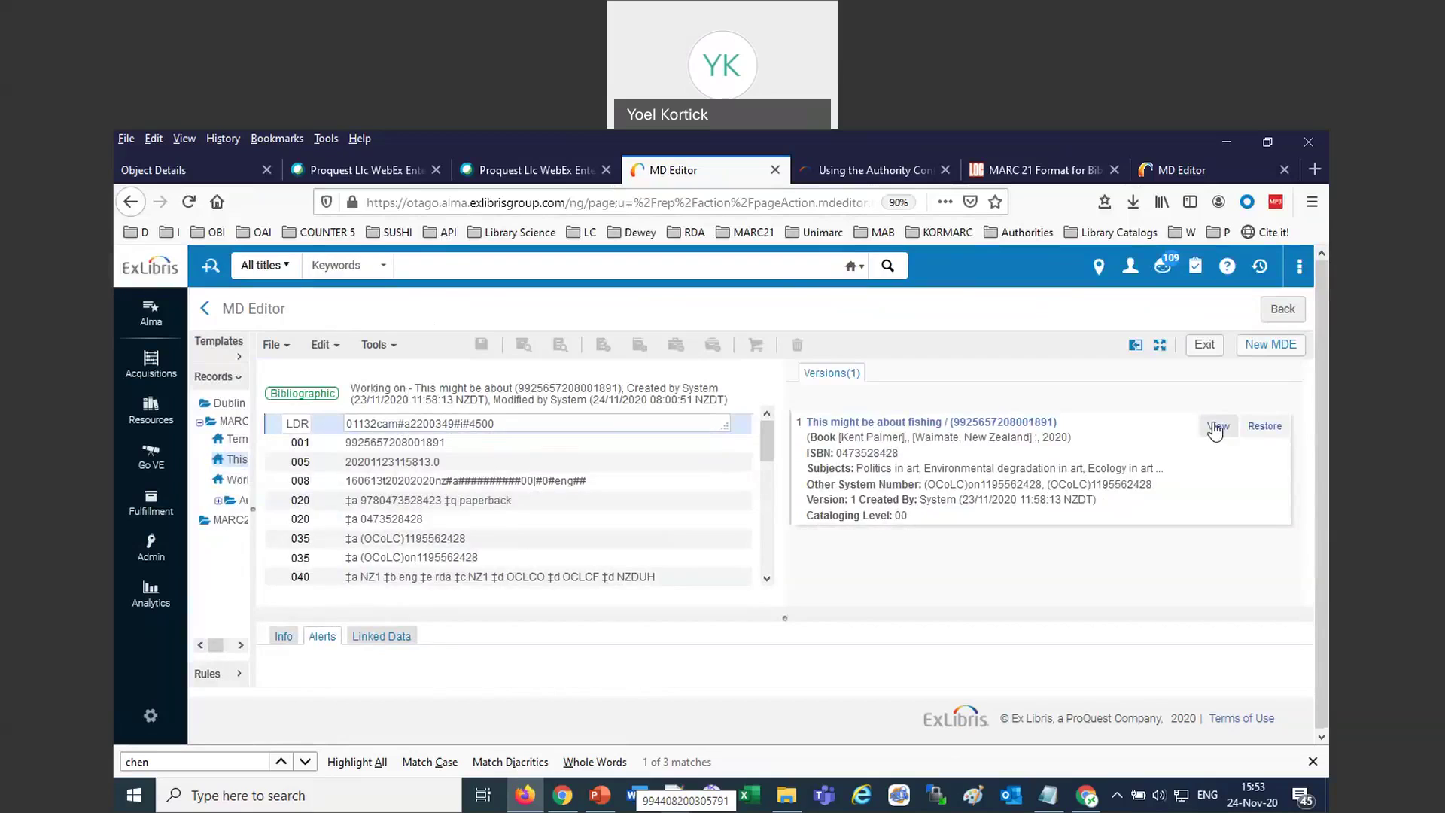
View version 1 of the record beside the current one and compare their 100 fields.
{"action": "left_click", "coordinate": [1215, 427]}
{"action": "scroll", "coordinate": [1105, 435], "scroll_direction": "down", "scroll_amount": 5}
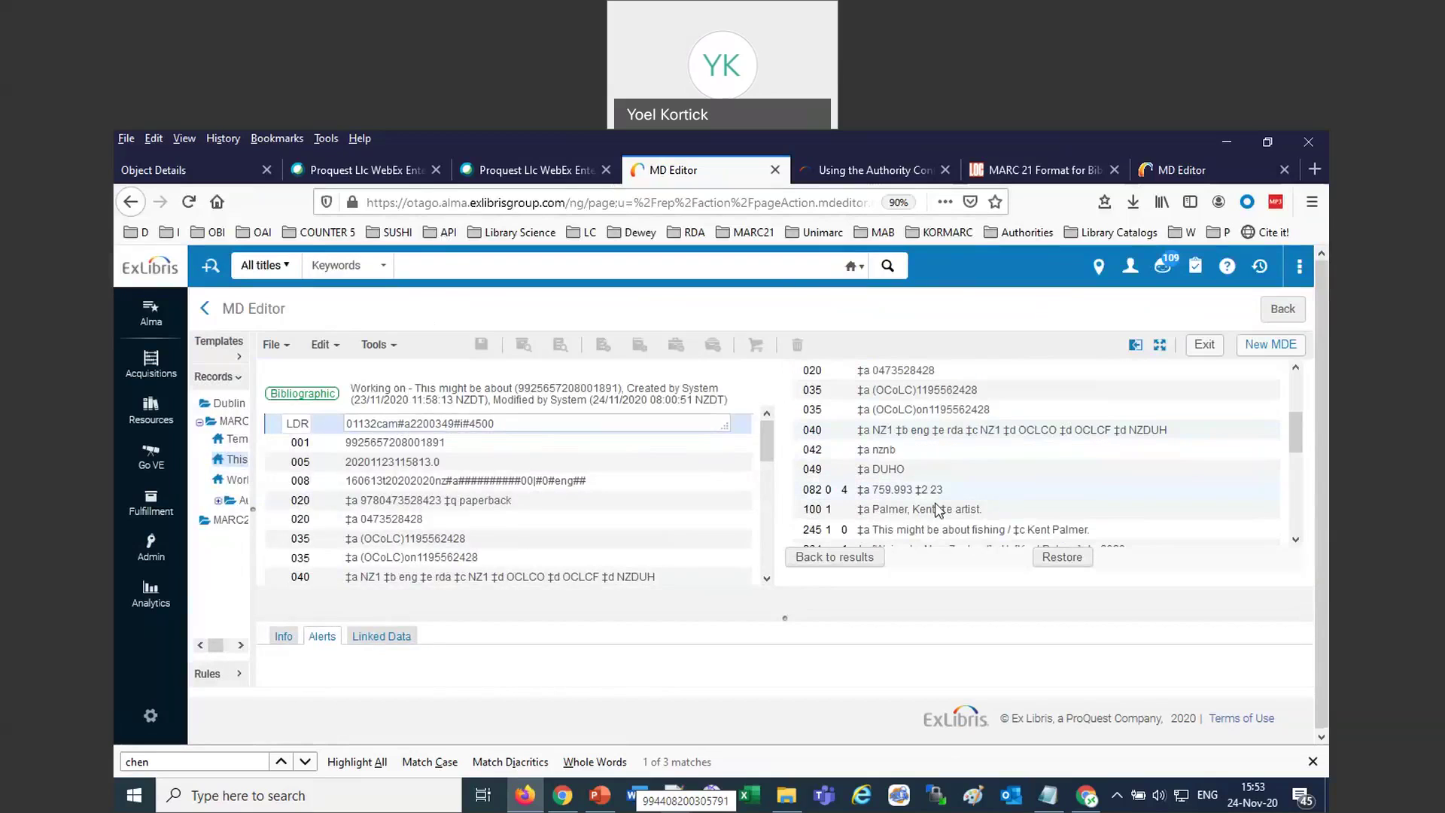
{"action": "scroll", "coordinate": [613, 467], "scroll_direction": "down", "scroll_amount": 3}
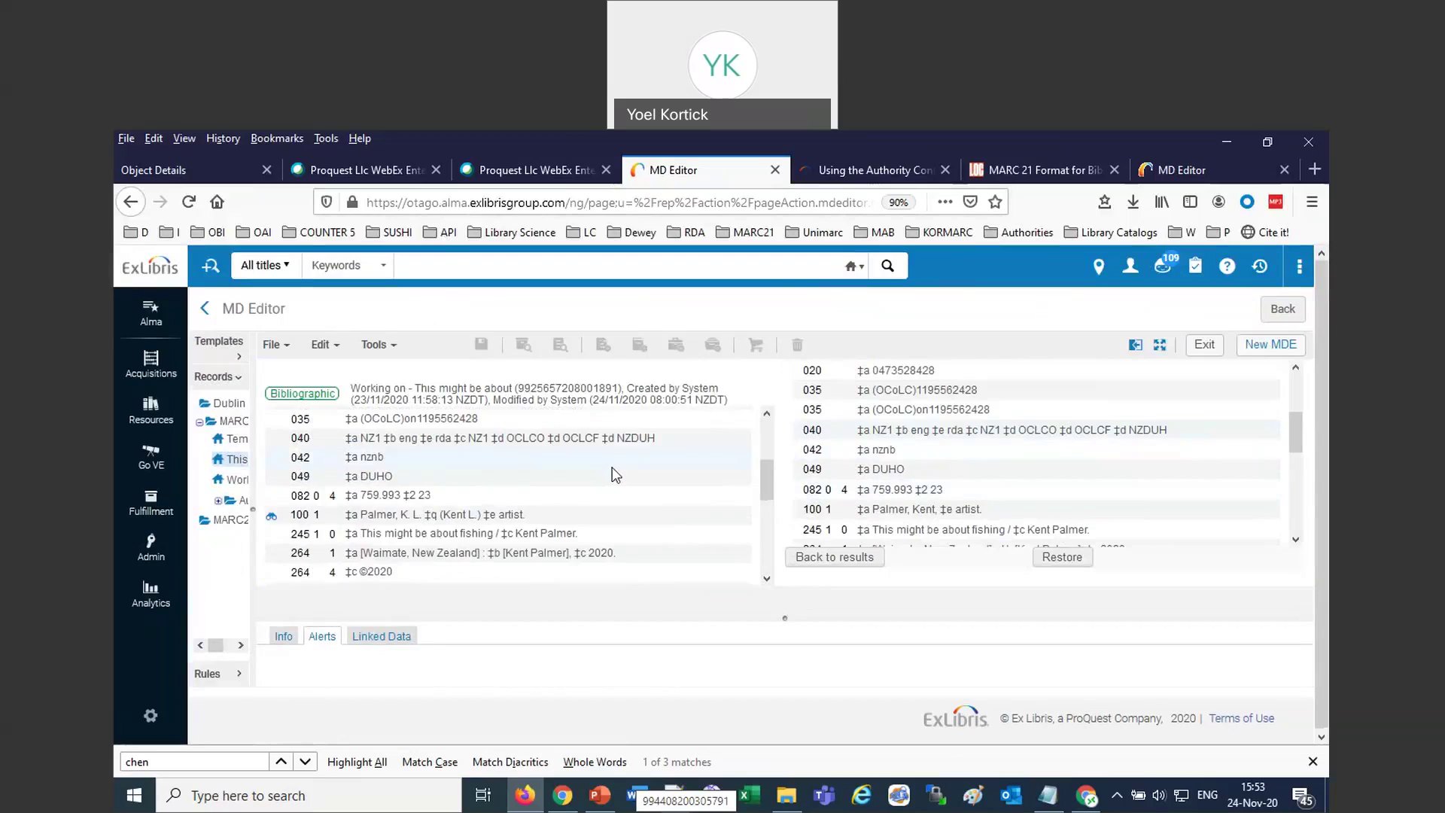
{"action": "scroll", "coordinate": [615, 474], "scroll_direction": "down", "scroll_amount": 2}
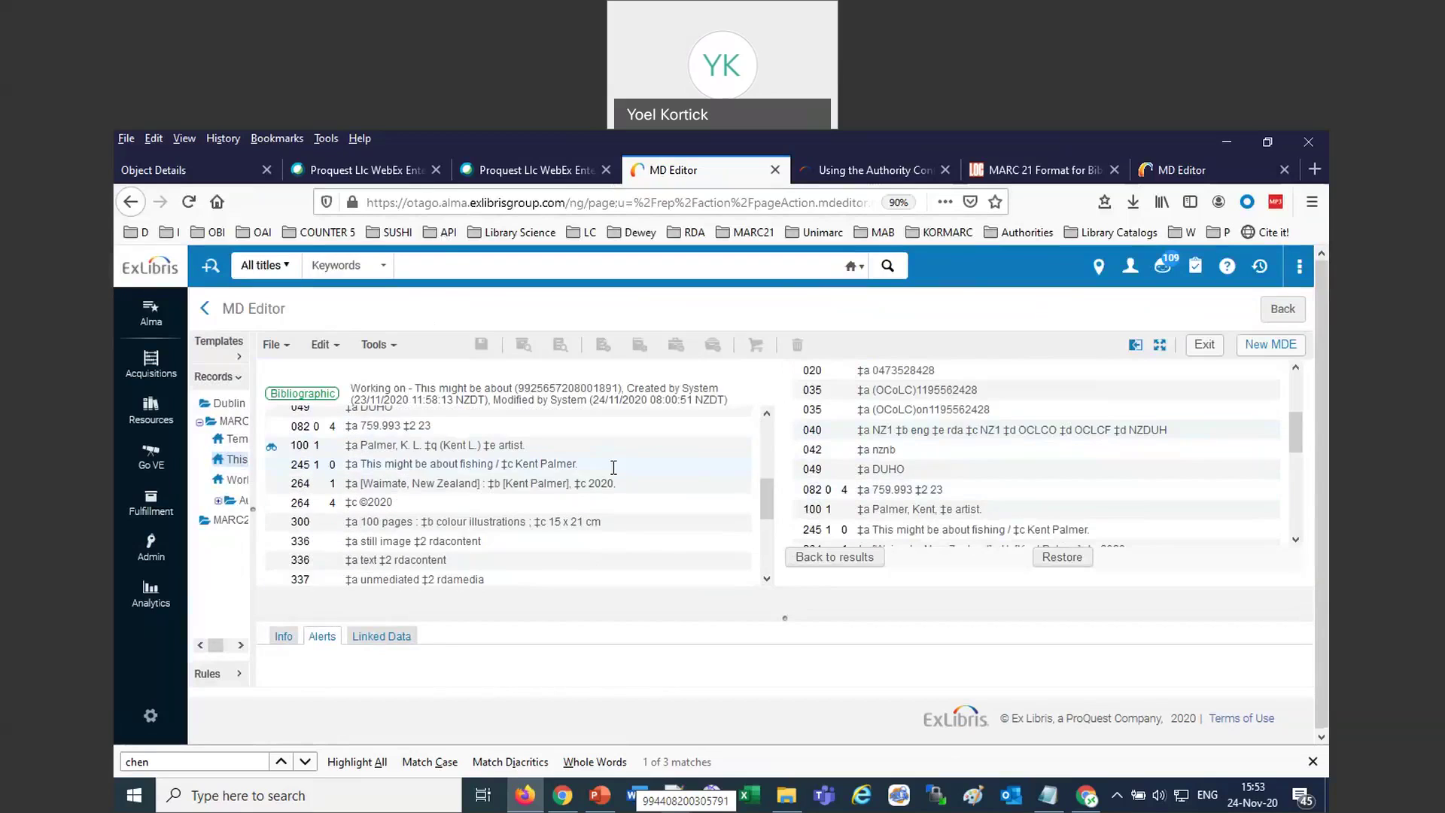
{"action": "scroll", "coordinate": [614, 470], "scroll_direction": "up", "scroll_amount": 2}
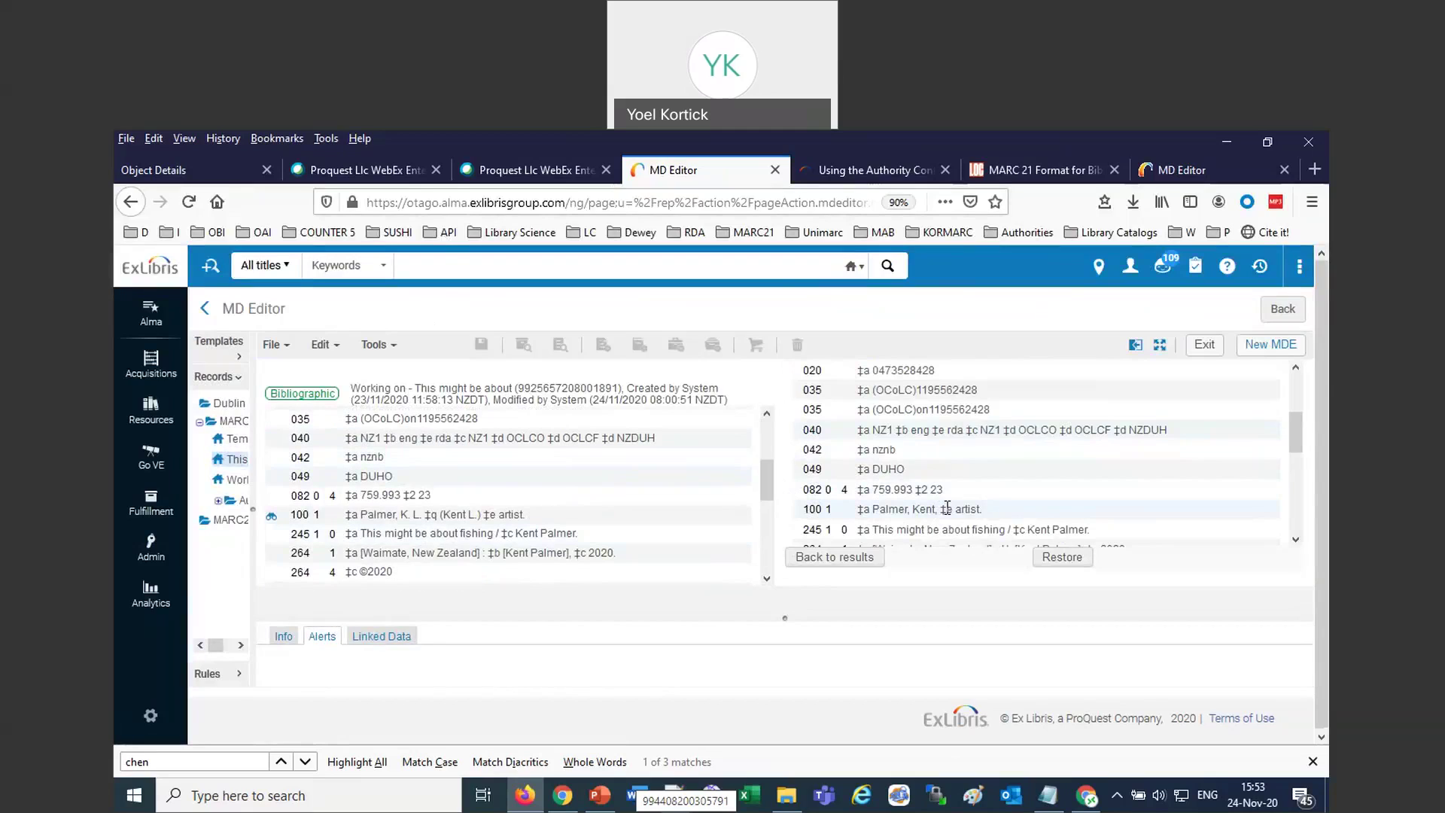
View the authority record linked to the 100 field and examine its preferred 100 and non-preferred 400 headings.
{"action": "left_click", "coordinate": [272, 517]}
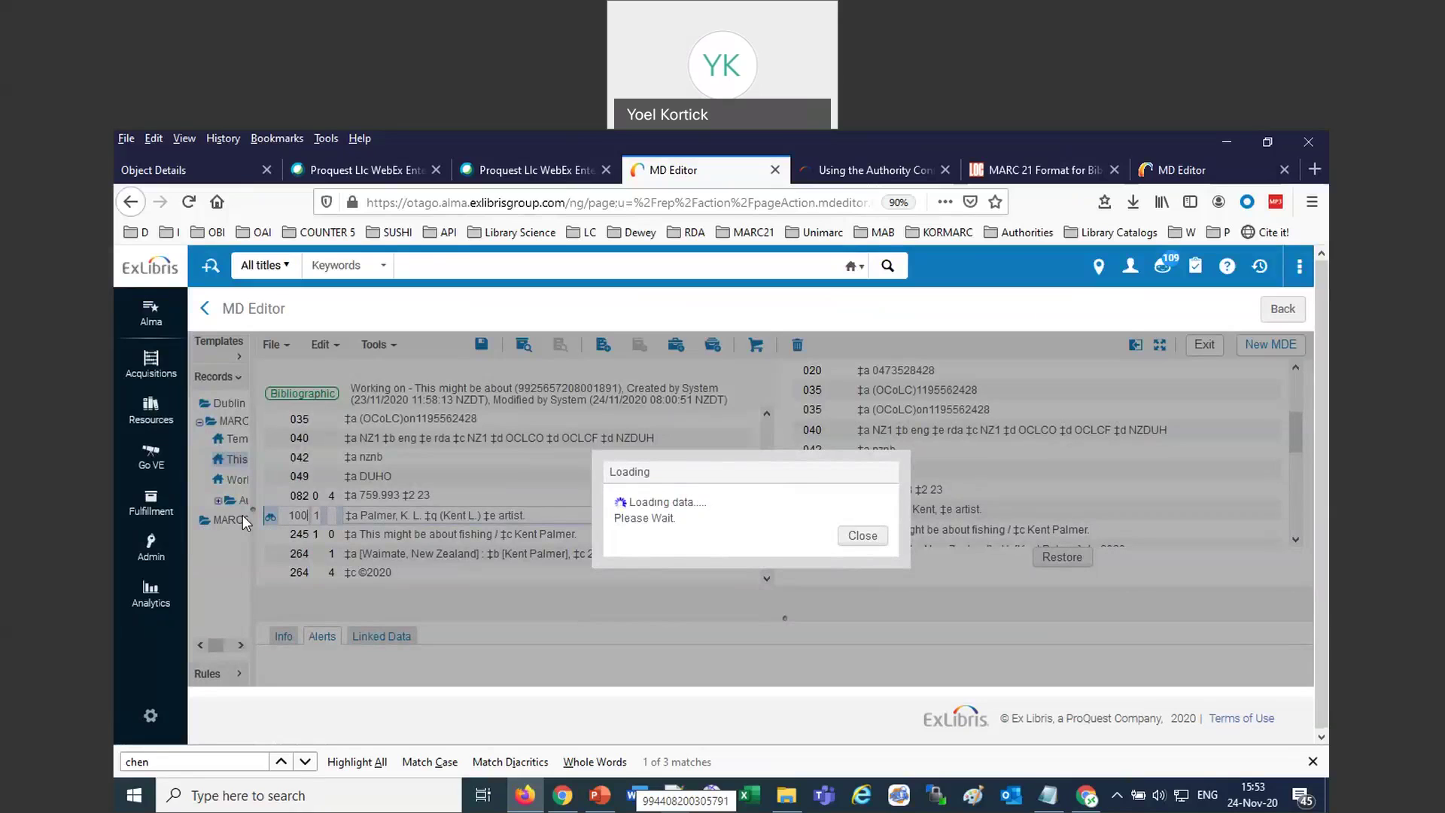
{"action": "scroll", "coordinate": [899, 579], "scroll_direction": "down", "scroll_amount": 3}
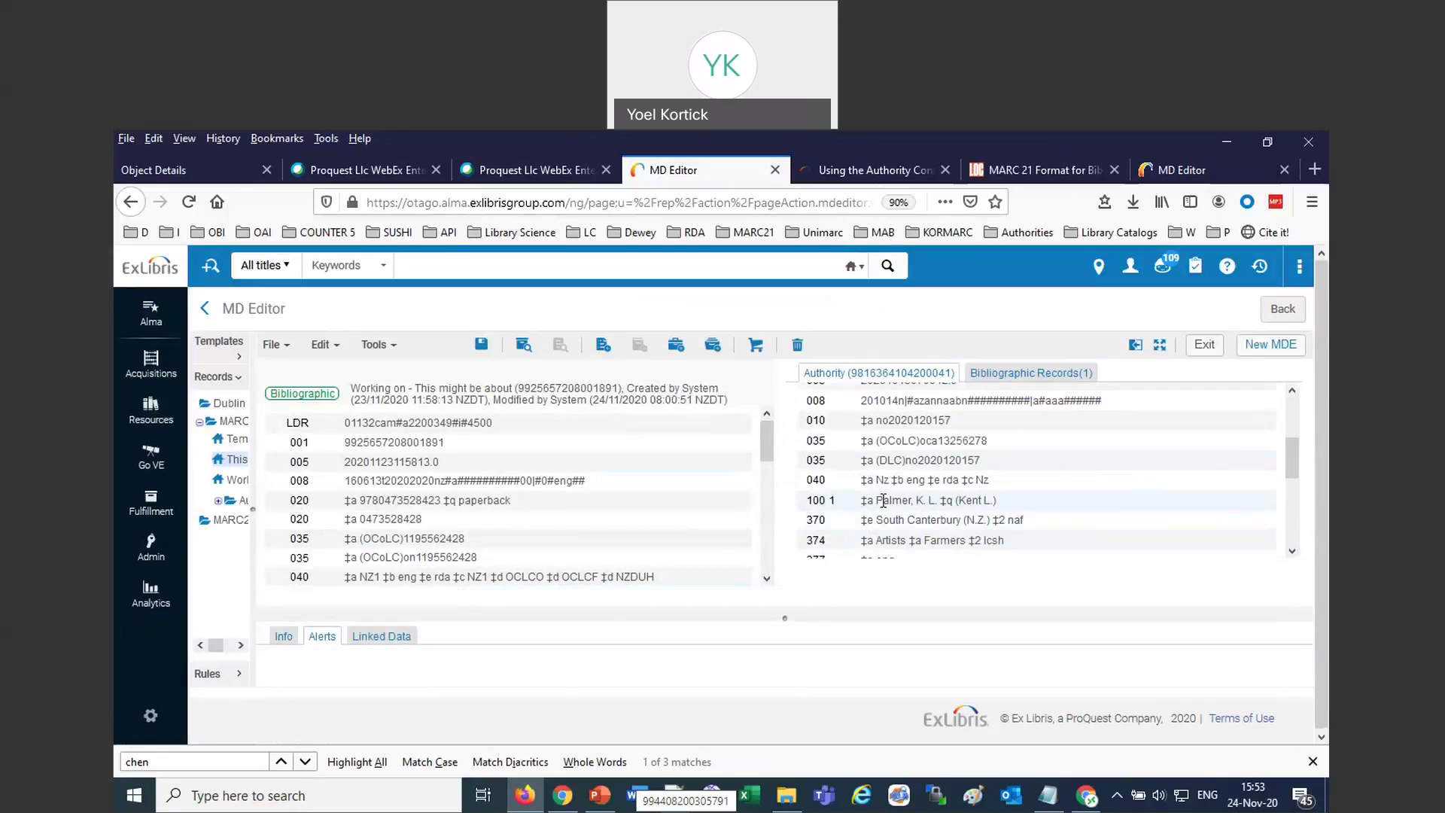
{"action": "scroll", "coordinate": [884, 500], "scroll_direction": "down", "scroll_amount": 2}
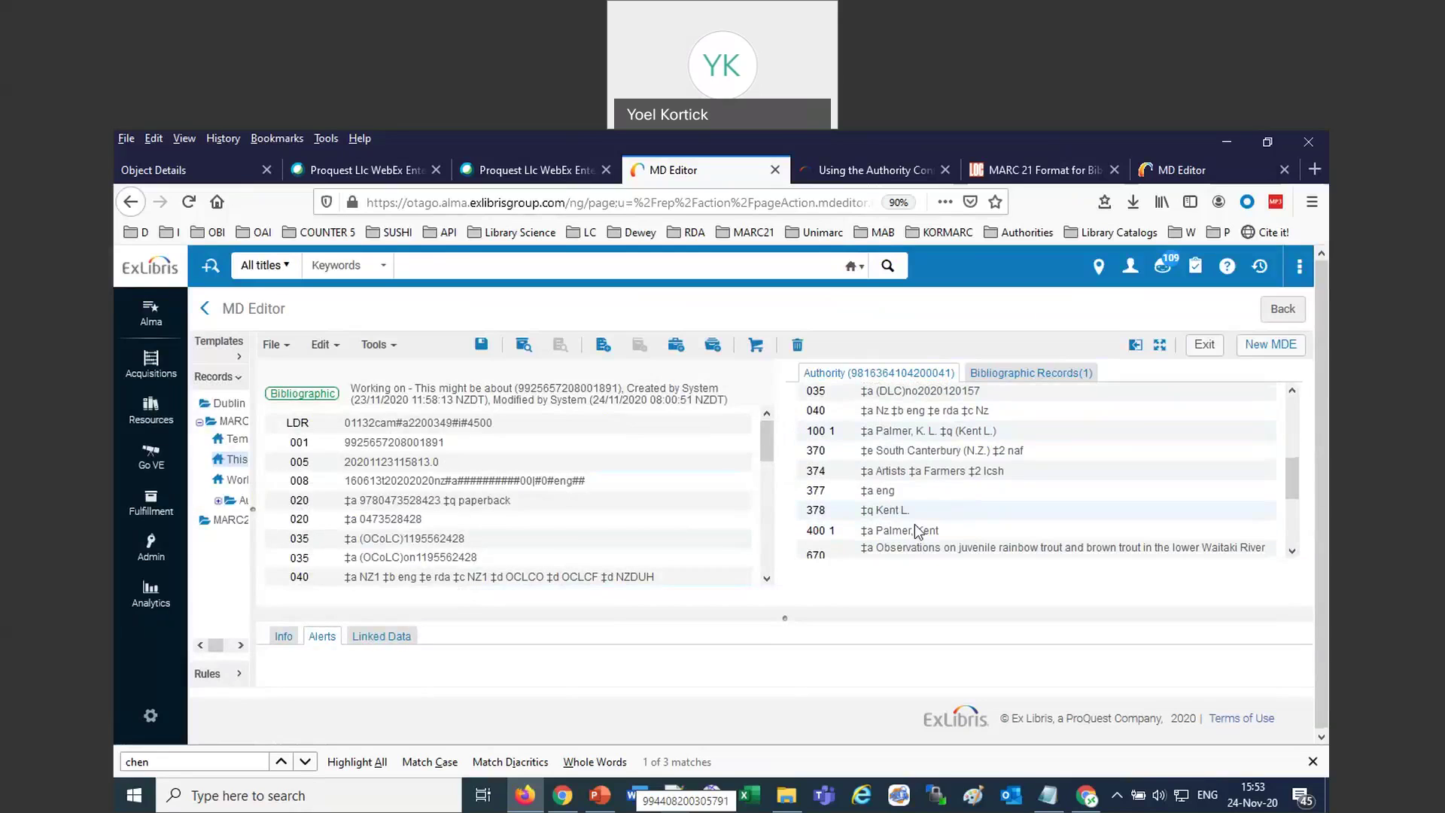
{"action": "scroll", "coordinate": [951, 530], "scroll_direction": "up", "scroll_amount": 2}
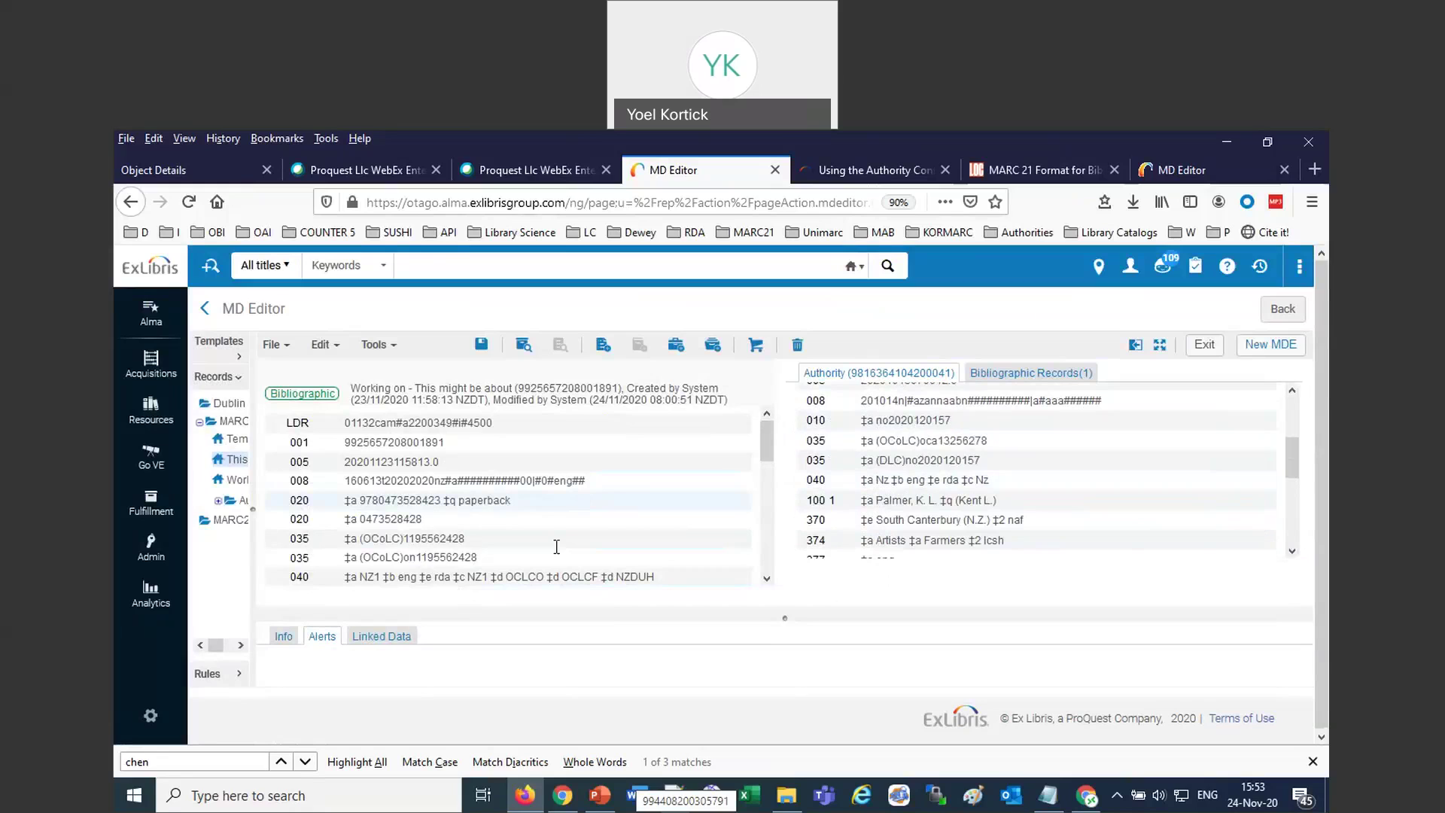
Switch to the PowerPoint presentation and go to slide 14, on the four ways to filter the Authority Control Task List.
{"action": "left_click", "coordinate": [591, 802]}
{"action": "scroll", "coordinate": [584, 629], "scroll_direction": "down", "scroll_amount": 1}
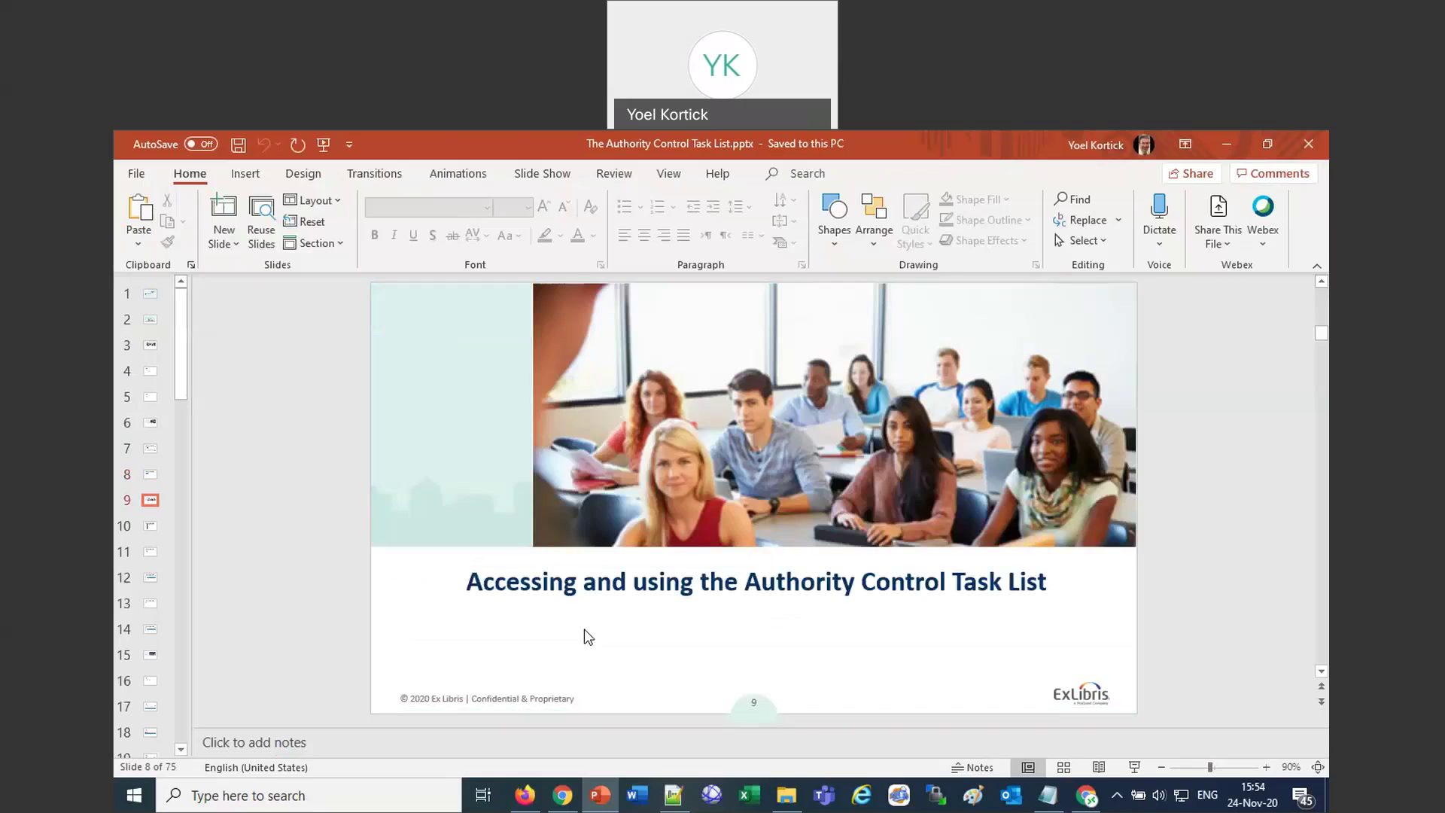
{"action": "scroll", "coordinate": [584, 629], "scroll_direction": "down", "scroll_amount": 1}
{"action": "scroll", "coordinate": [584, 629], "scroll_direction": "down", "scroll_amount": 3}
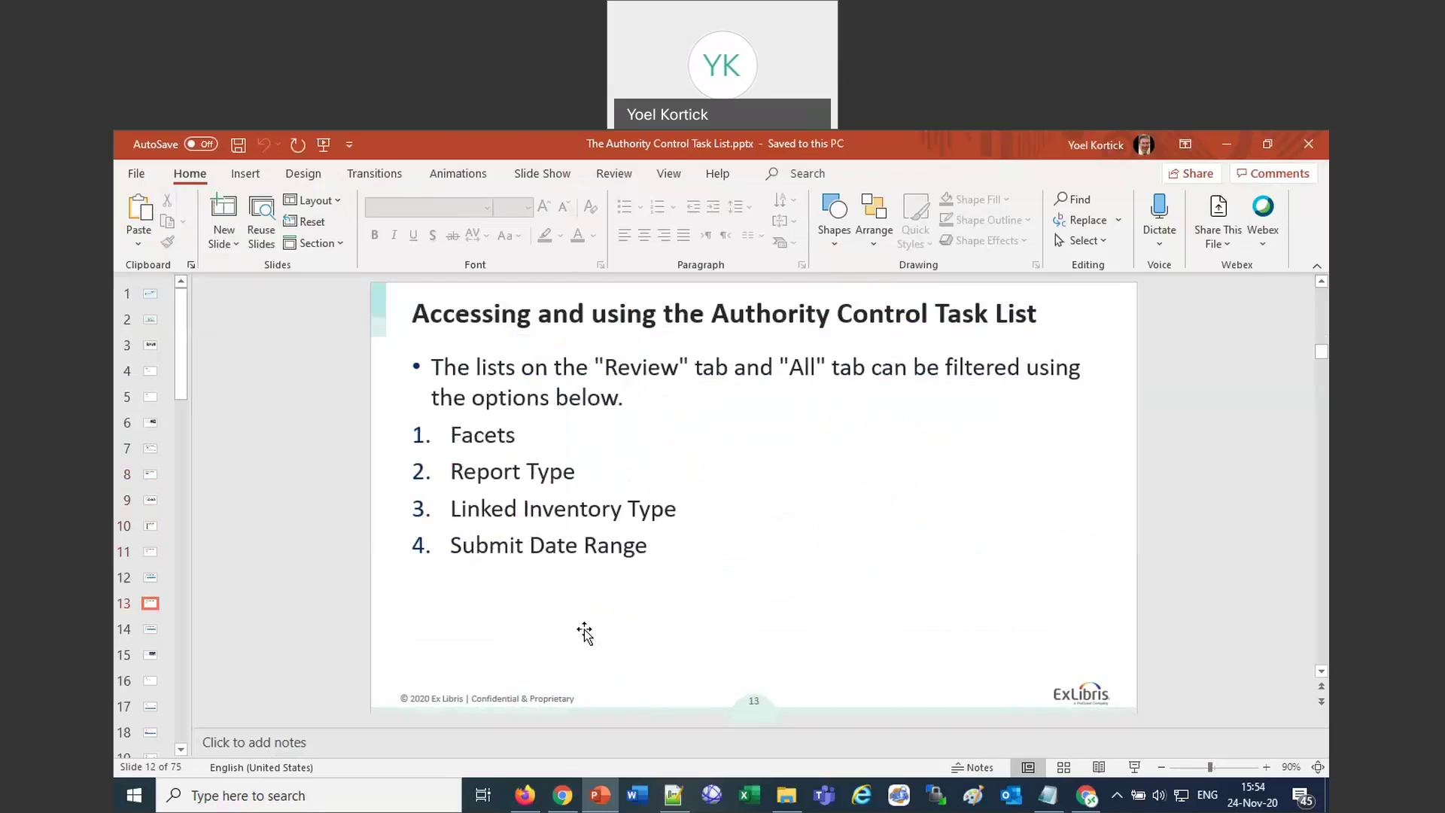
{"action": "scroll", "coordinate": [588, 637], "scroll_direction": "down", "scroll_amount": 2}
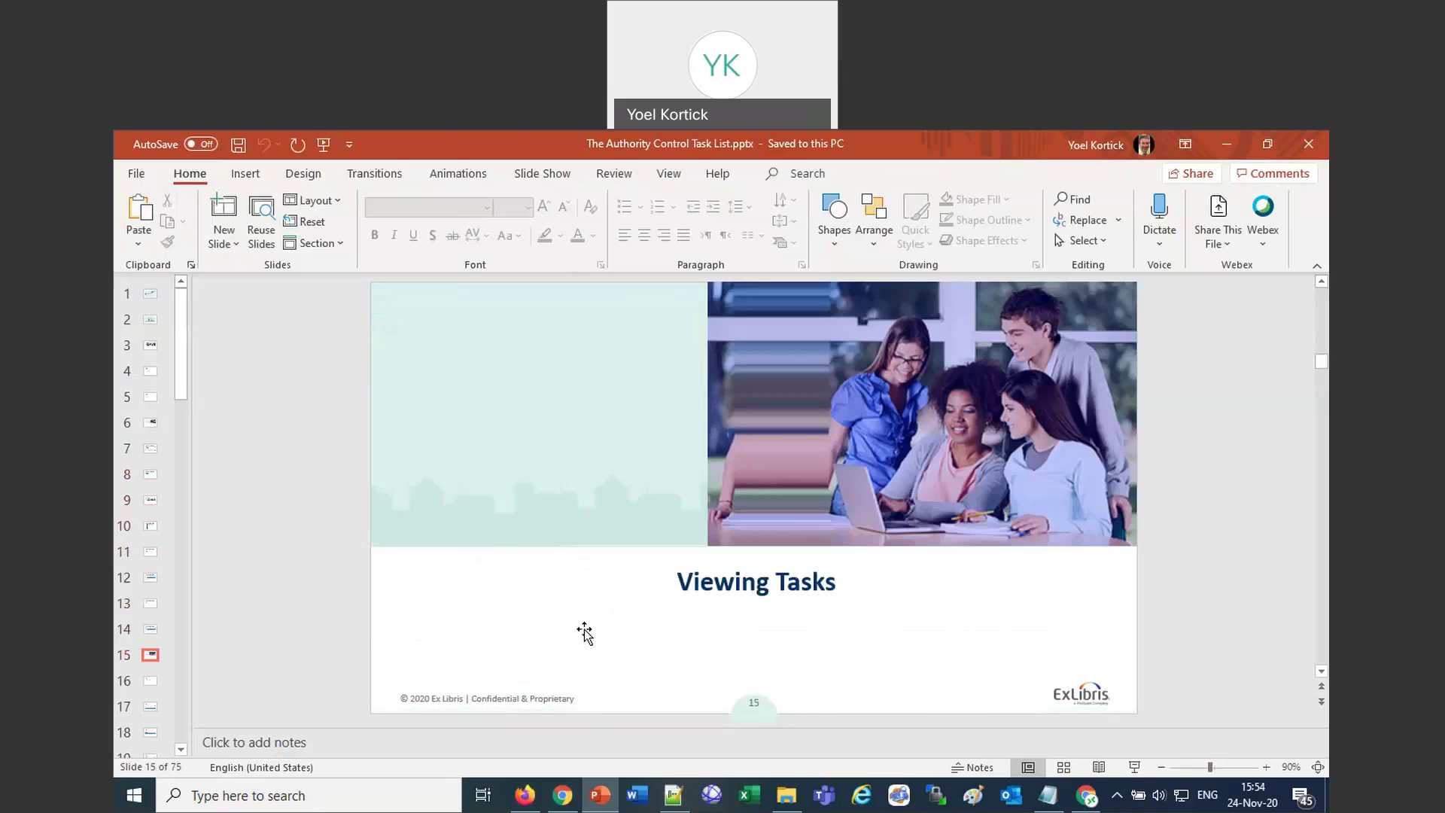
{"action": "scroll", "coordinate": [584, 631], "scroll_direction": "up", "scroll_amount": 1}
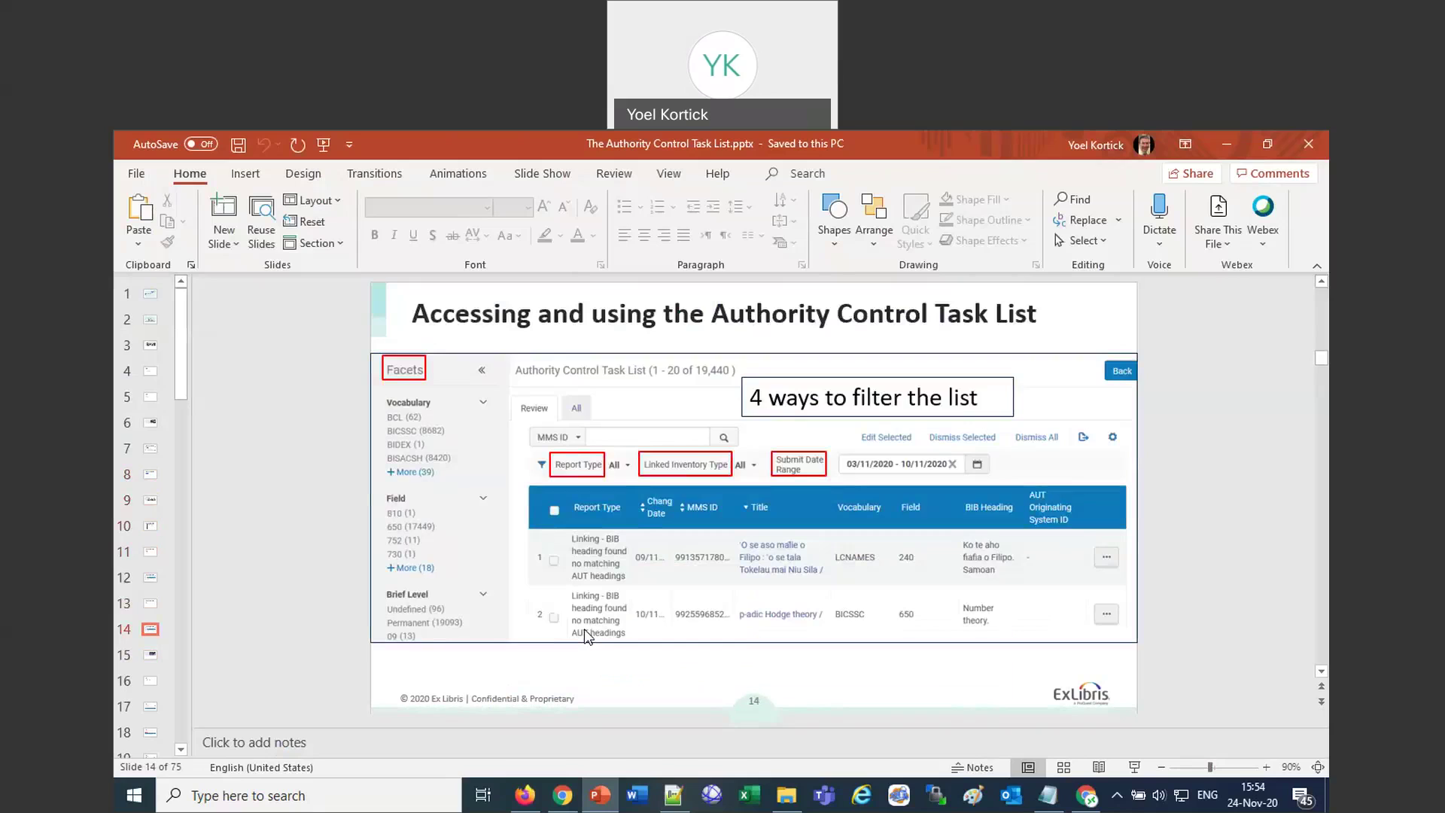
Go through the Viewing Tasks slides up to slide 20, on searching by title and filtering by inventory type and date range.
{"action": "scroll", "coordinate": [584, 629], "scroll_direction": "down", "scroll_amount": 2}
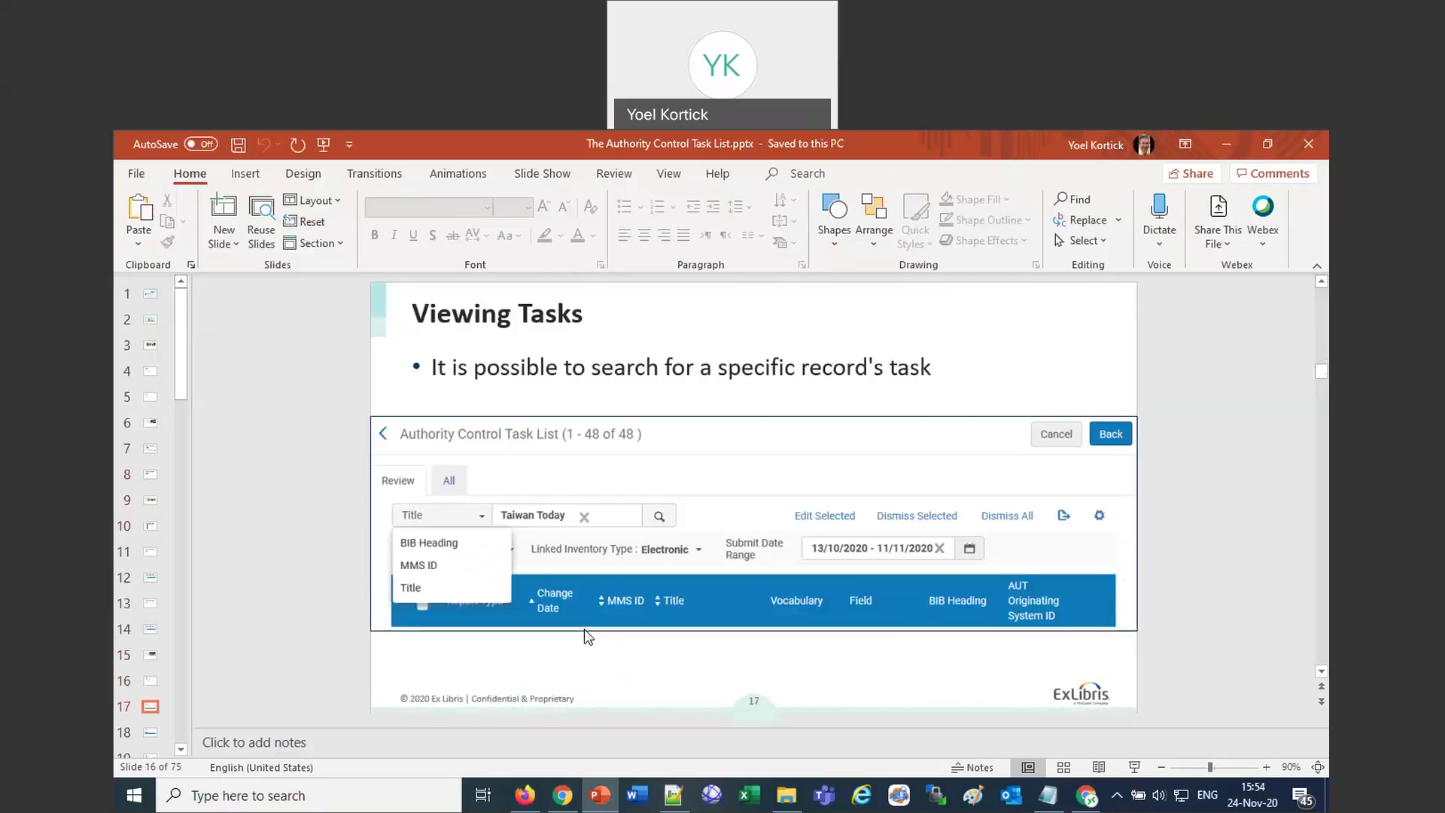
{"action": "scroll", "coordinate": [584, 629], "scroll_direction": "down", "scroll_amount": 1}
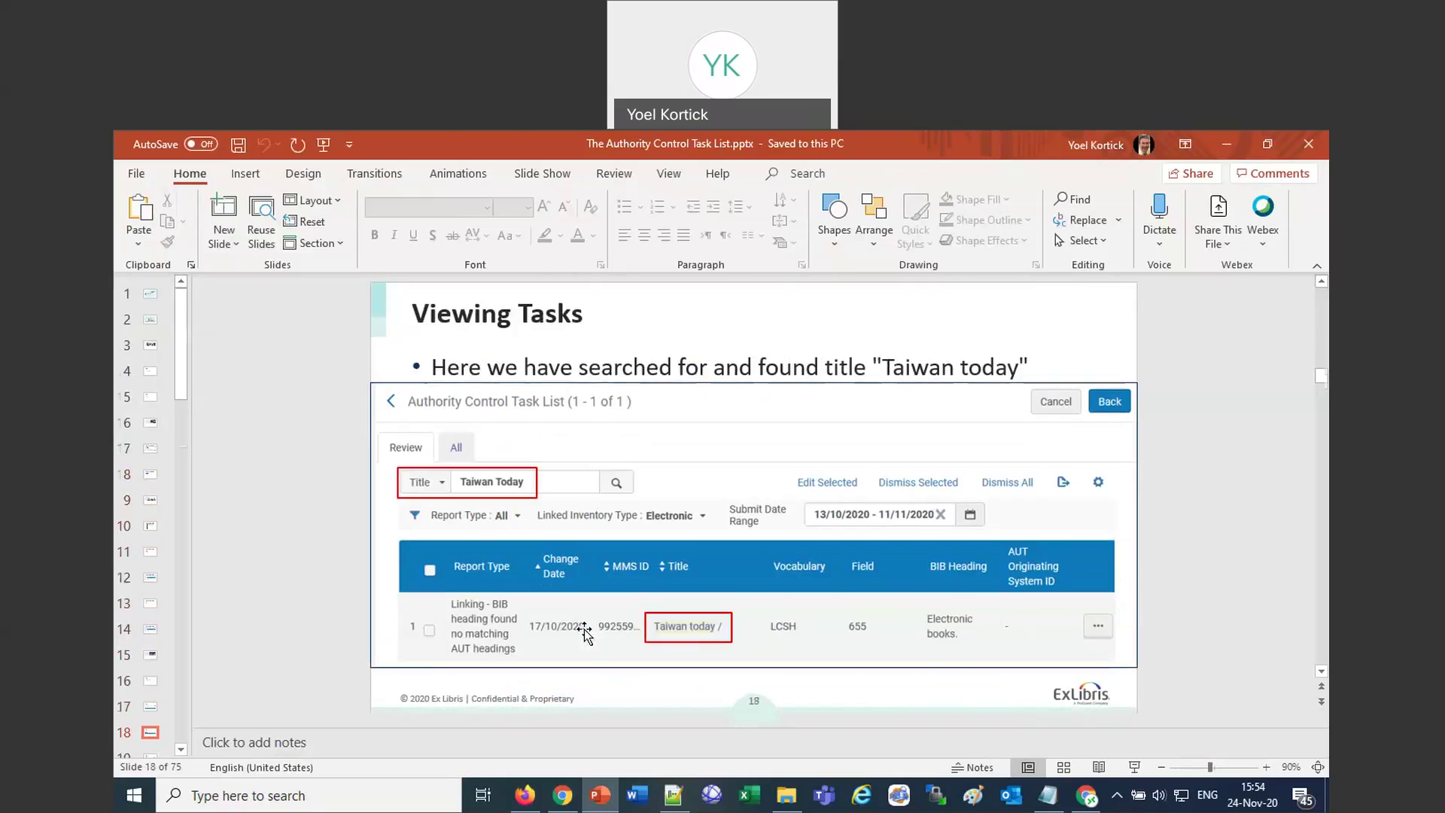
{"action": "scroll", "coordinate": [584, 632], "scroll_direction": "down", "scroll_amount": 2}
{"action": "scroll", "coordinate": [584, 632], "scroll_direction": "up", "scroll_amount": 1}
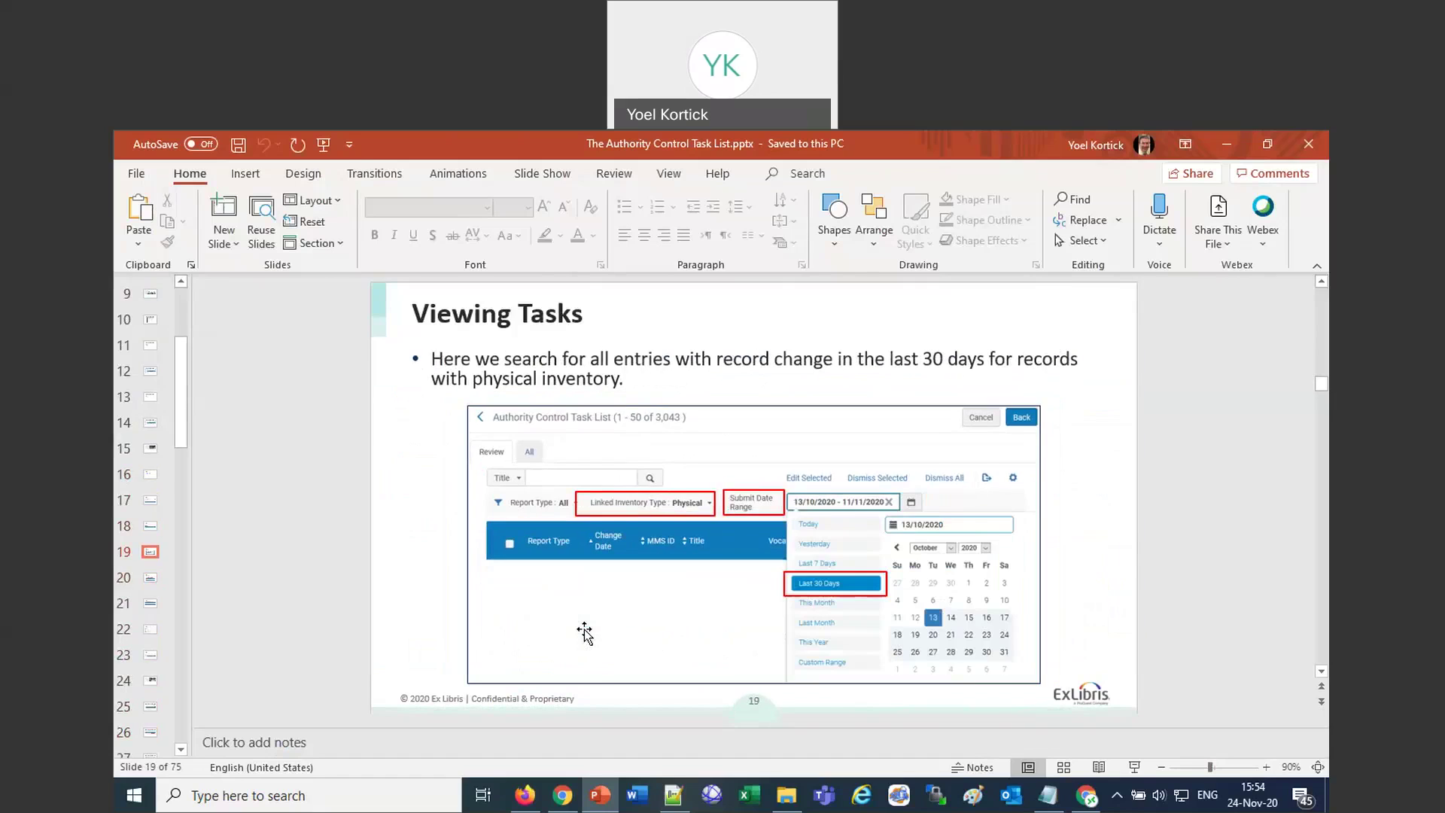
{"action": "scroll", "coordinate": [584, 632], "scroll_direction": "down", "scroll_amount": 1}
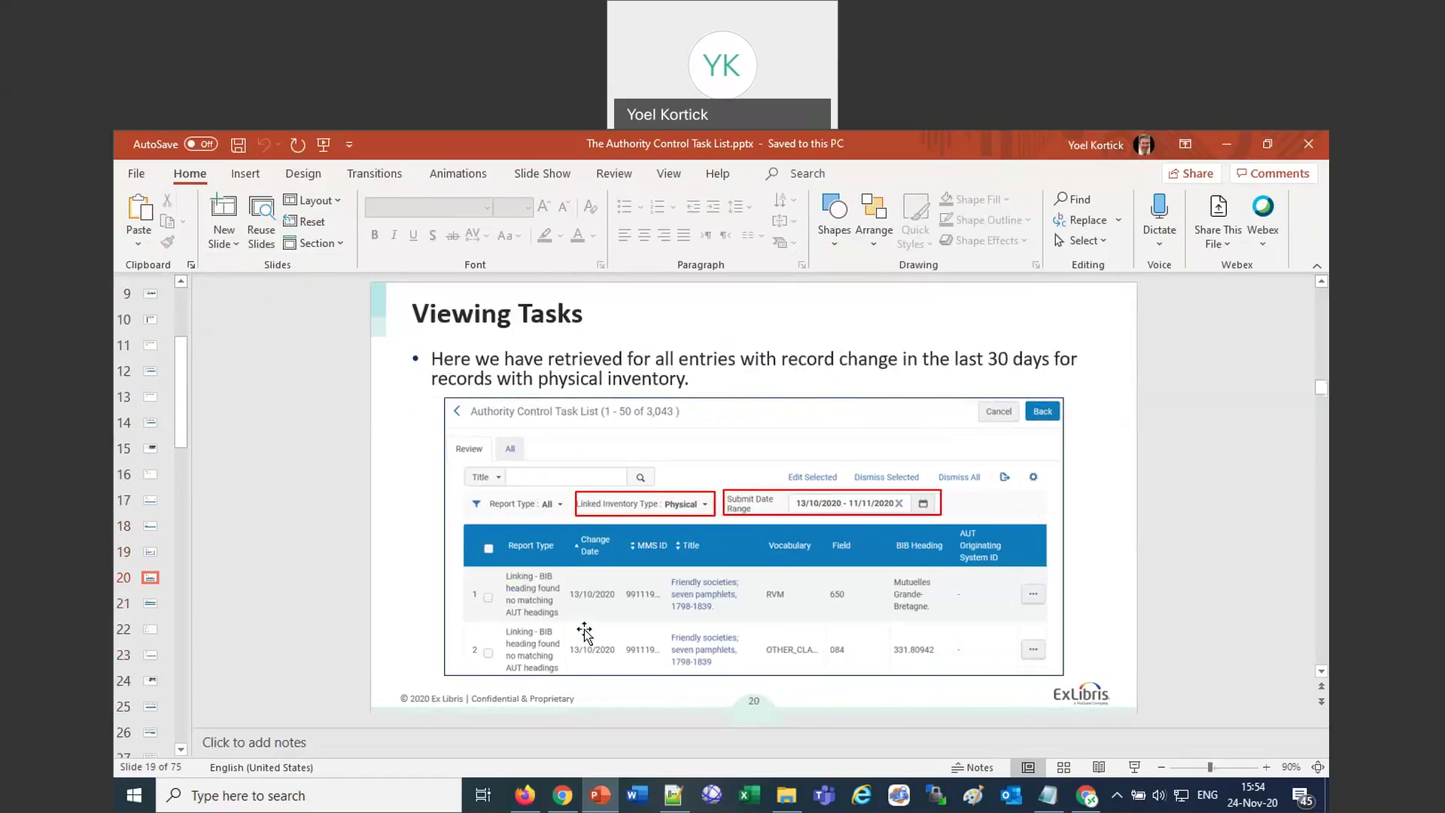
Skip ahead to the Editing Tasks and Process Changes slides and review slides 64 to 66 on editing and dismissing tasks.
{"action": "scroll", "coordinate": [584, 632], "scroll_direction": "down", "scroll_amount": 20}
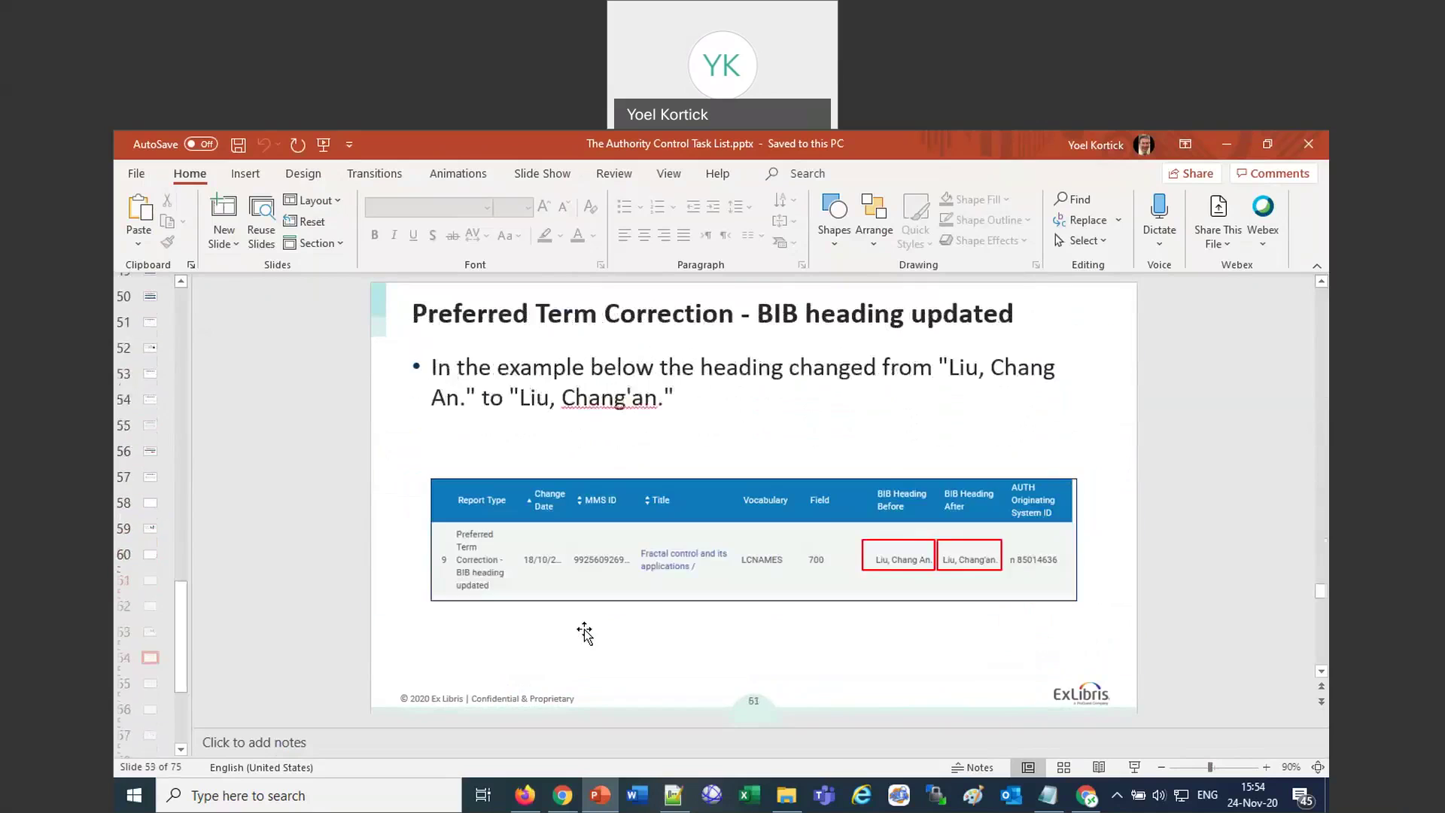
{"action": "scroll", "coordinate": [585, 632], "scroll_direction": "down", "scroll_amount": 14}
{"action": "scroll", "coordinate": [585, 632], "scroll_direction": "up", "scroll_amount": 4}
{"action": "scroll", "coordinate": [584, 629], "scroll_direction": "up", "scroll_amount": 1}
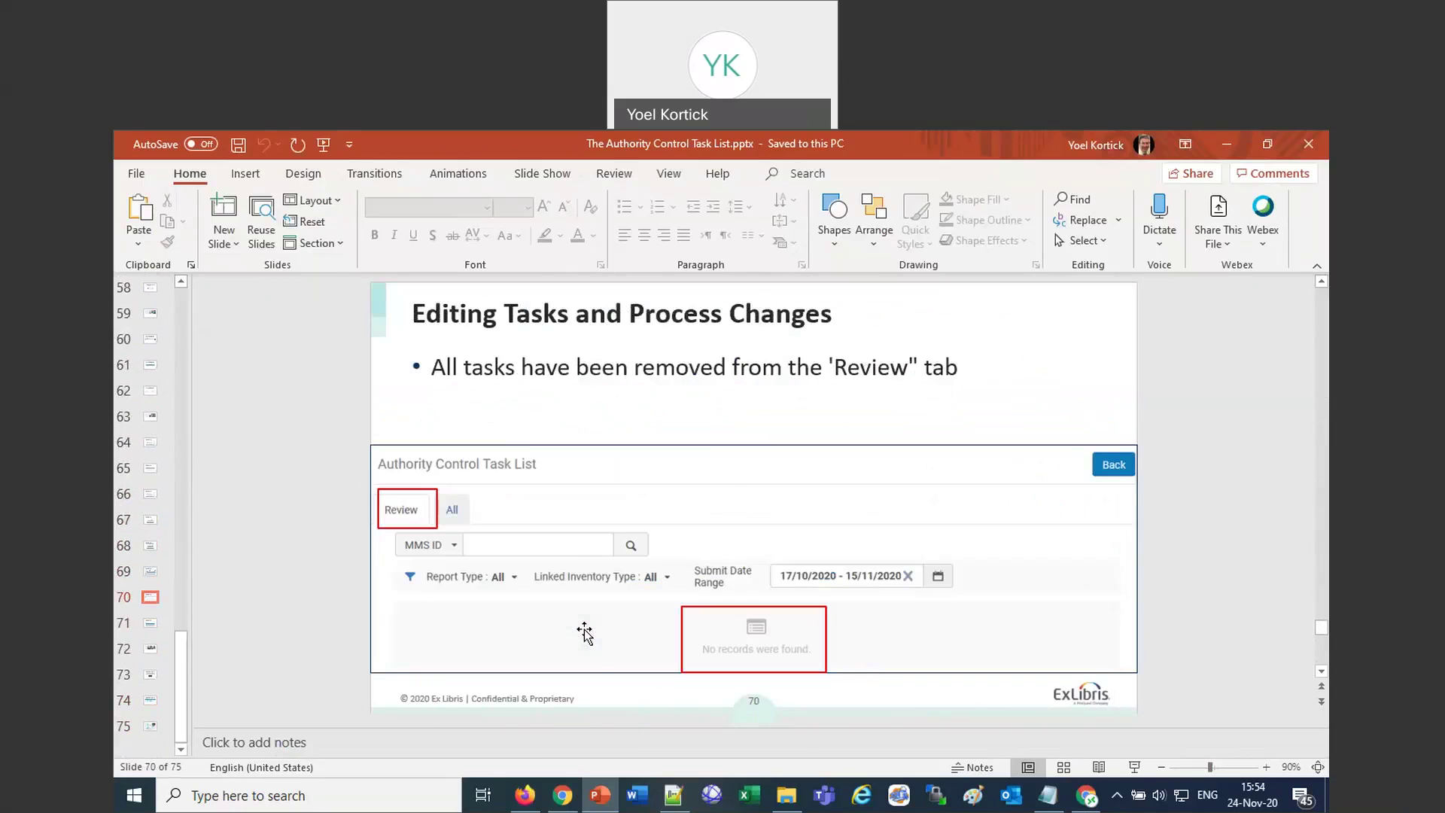
{"action": "scroll", "coordinate": [584, 632], "scroll_direction": "up", "scroll_amount": 1}
{"action": "scroll", "coordinate": [585, 635], "scroll_direction": "up", "scroll_amount": 6}
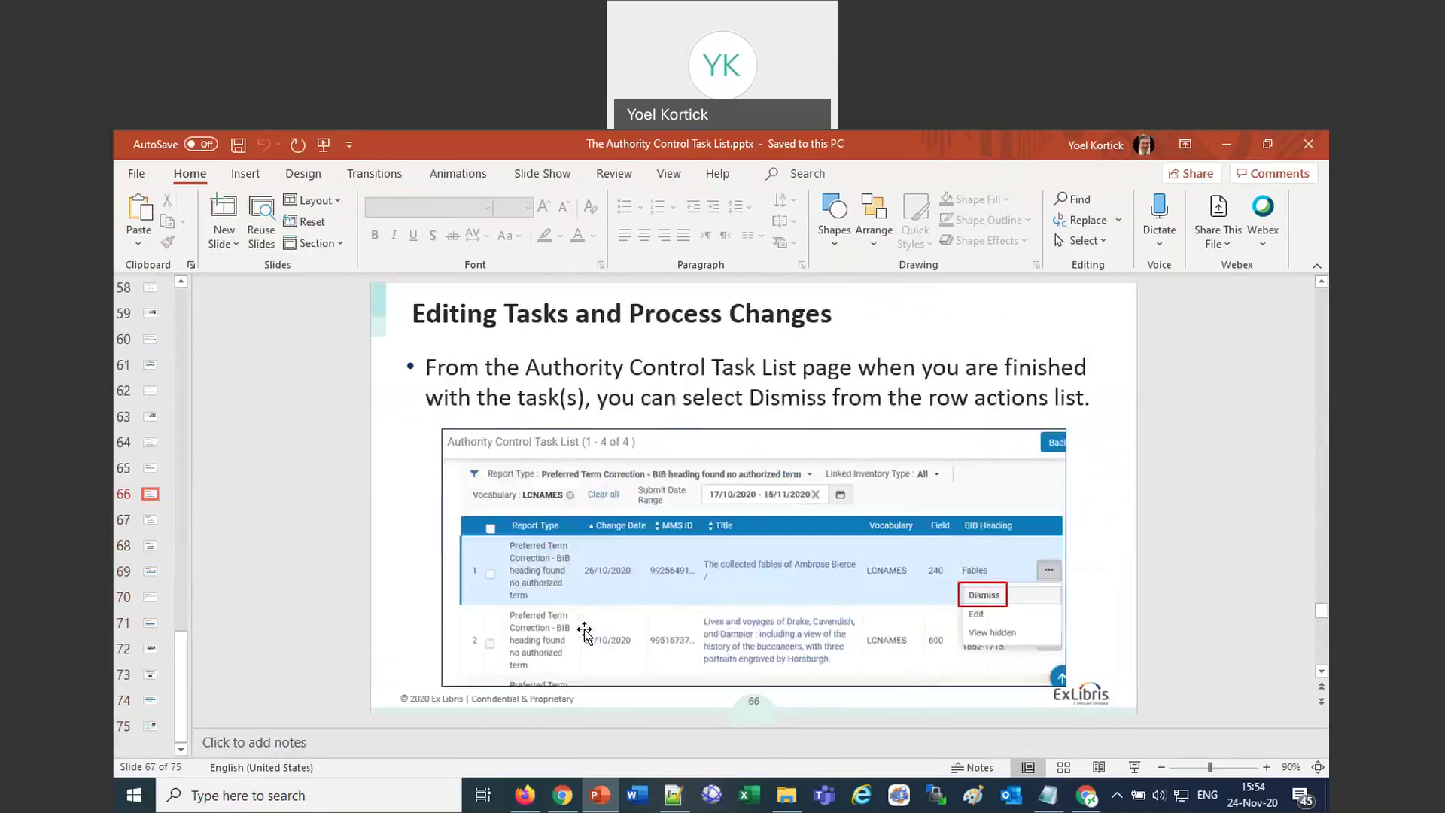
{"action": "scroll", "coordinate": [587, 635], "scroll_direction": "down", "scroll_amount": 1}
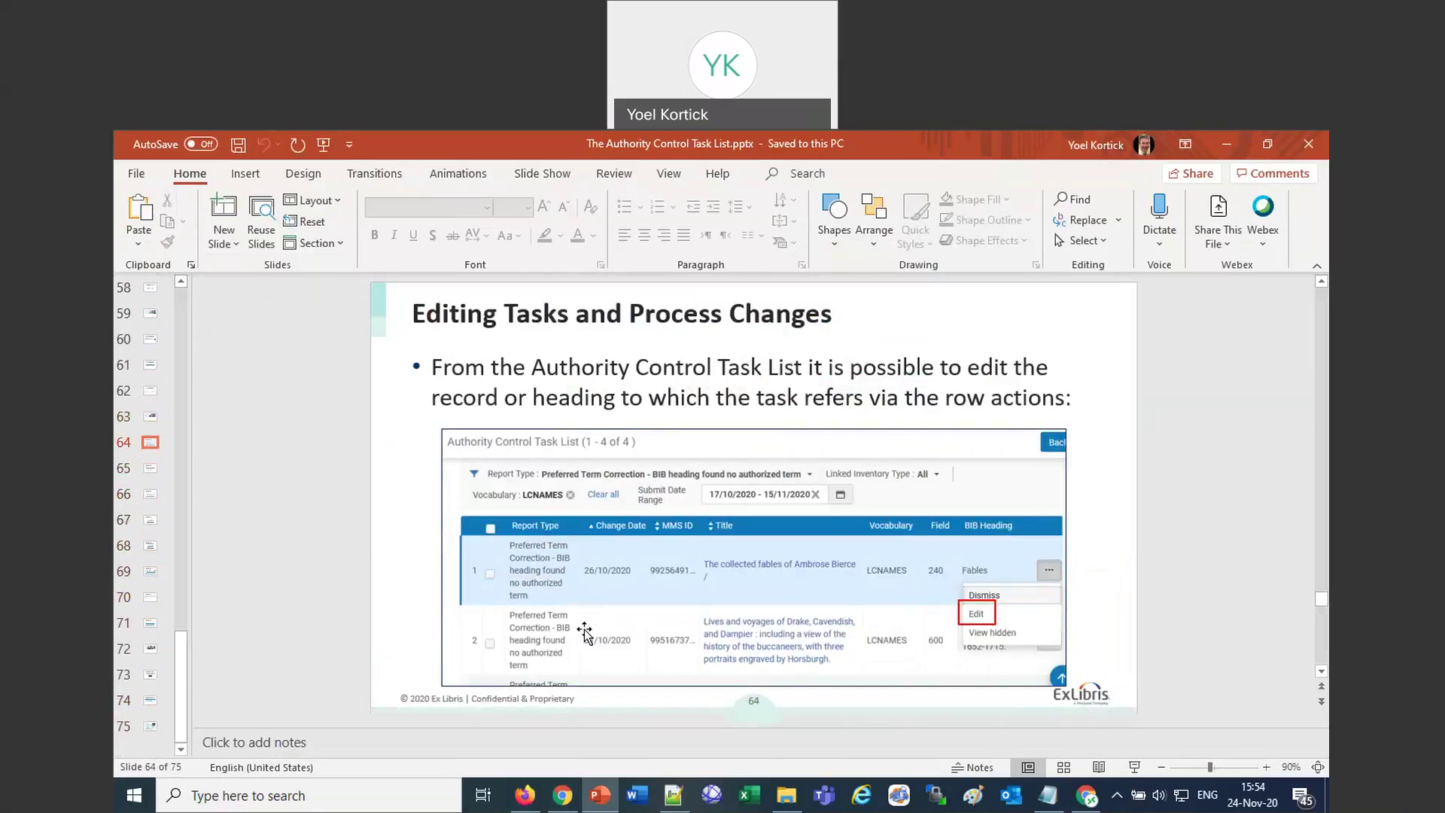
{"action": "scroll", "coordinate": [584, 629], "scroll_direction": "down", "scroll_amount": 1}
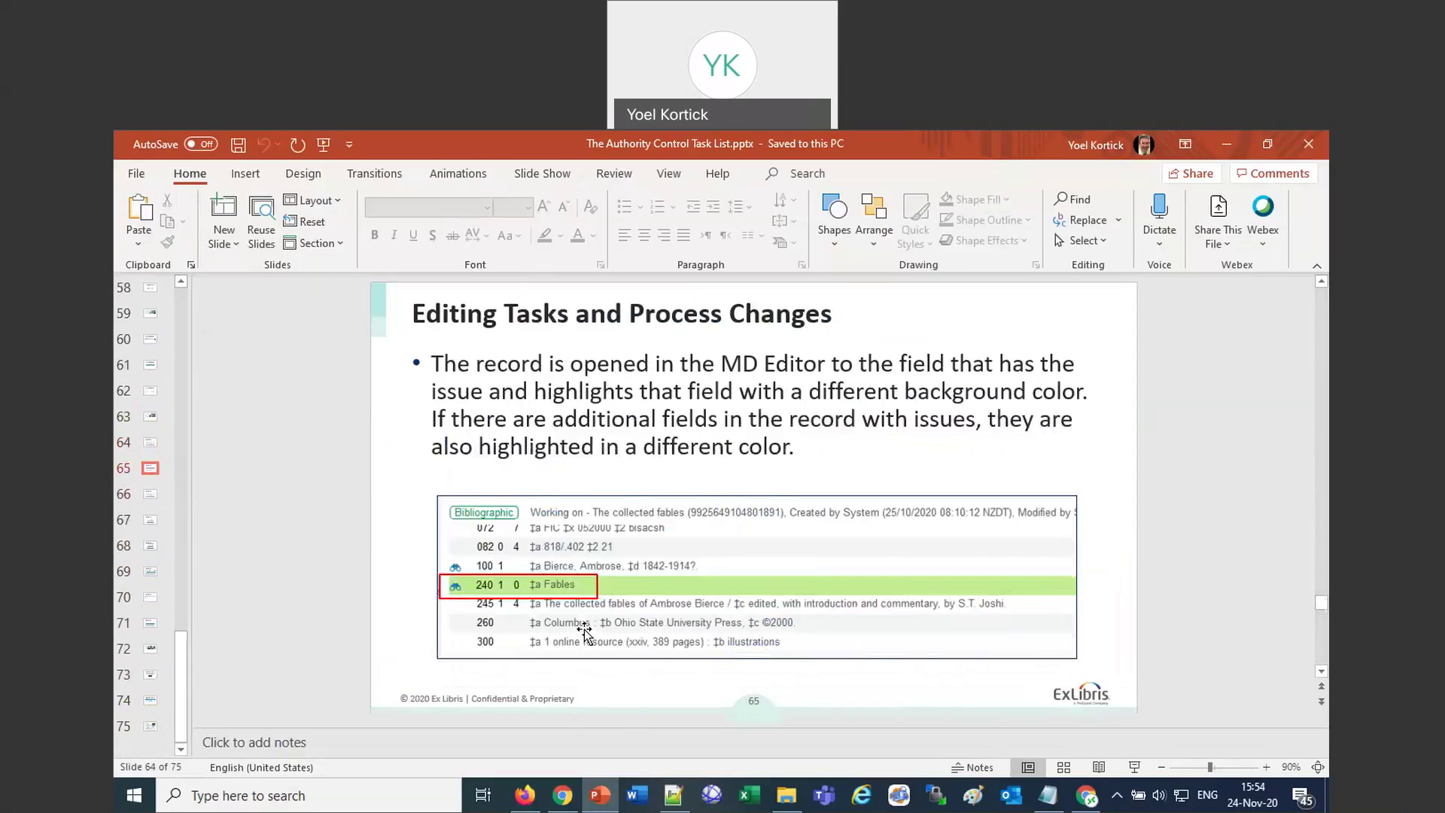
{"action": "scroll", "coordinate": [584, 632], "scroll_direction": "down", "scroll_amount": 1}
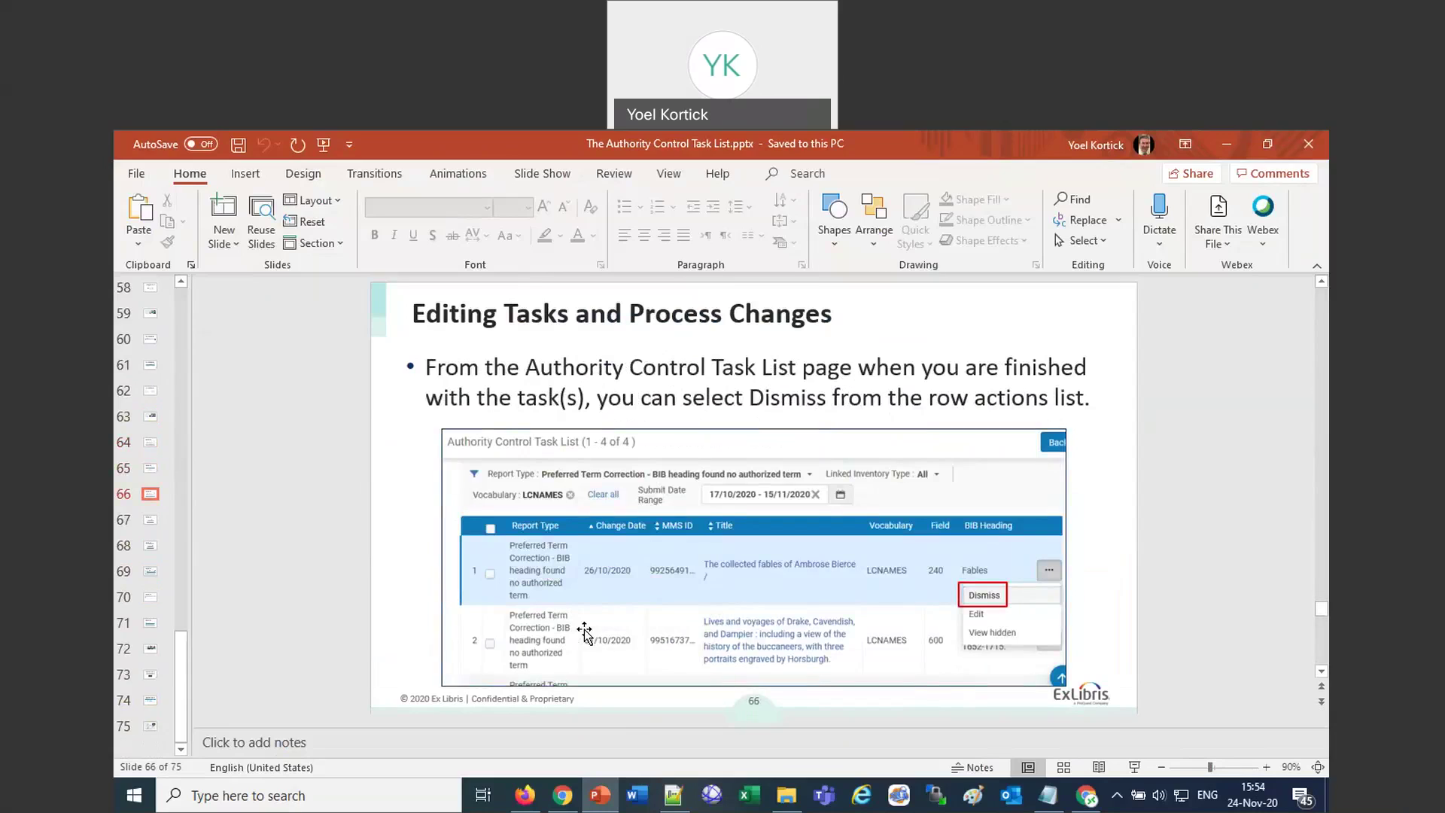
Switch to Firefox and log in to the EU Demo Alma EU00 environment with a bookmarked demo login.
{"action": "left_click", "coordinate": [529, 799]}
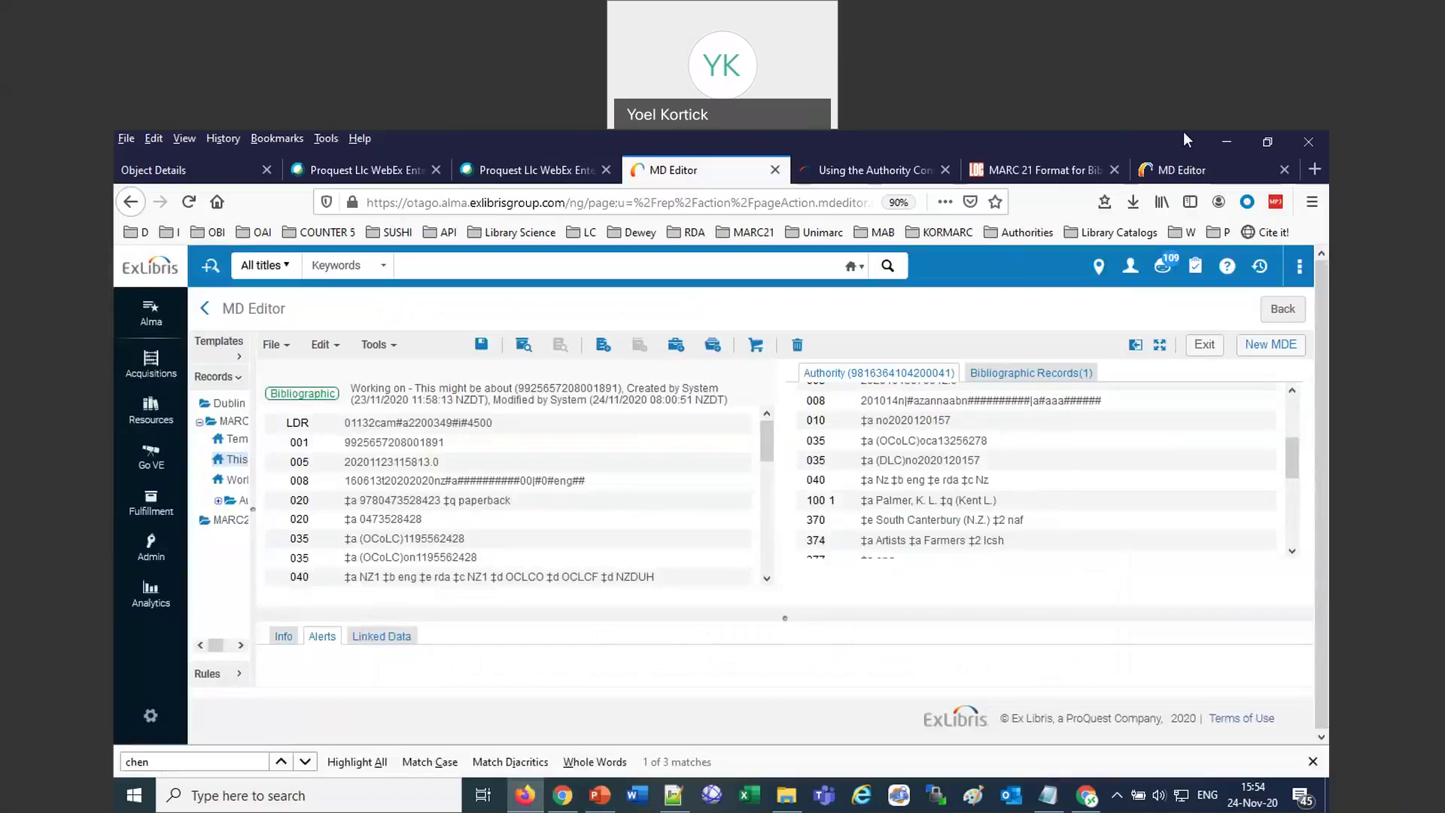
{"action": "left_click", "coordinate": [1183, 171]}
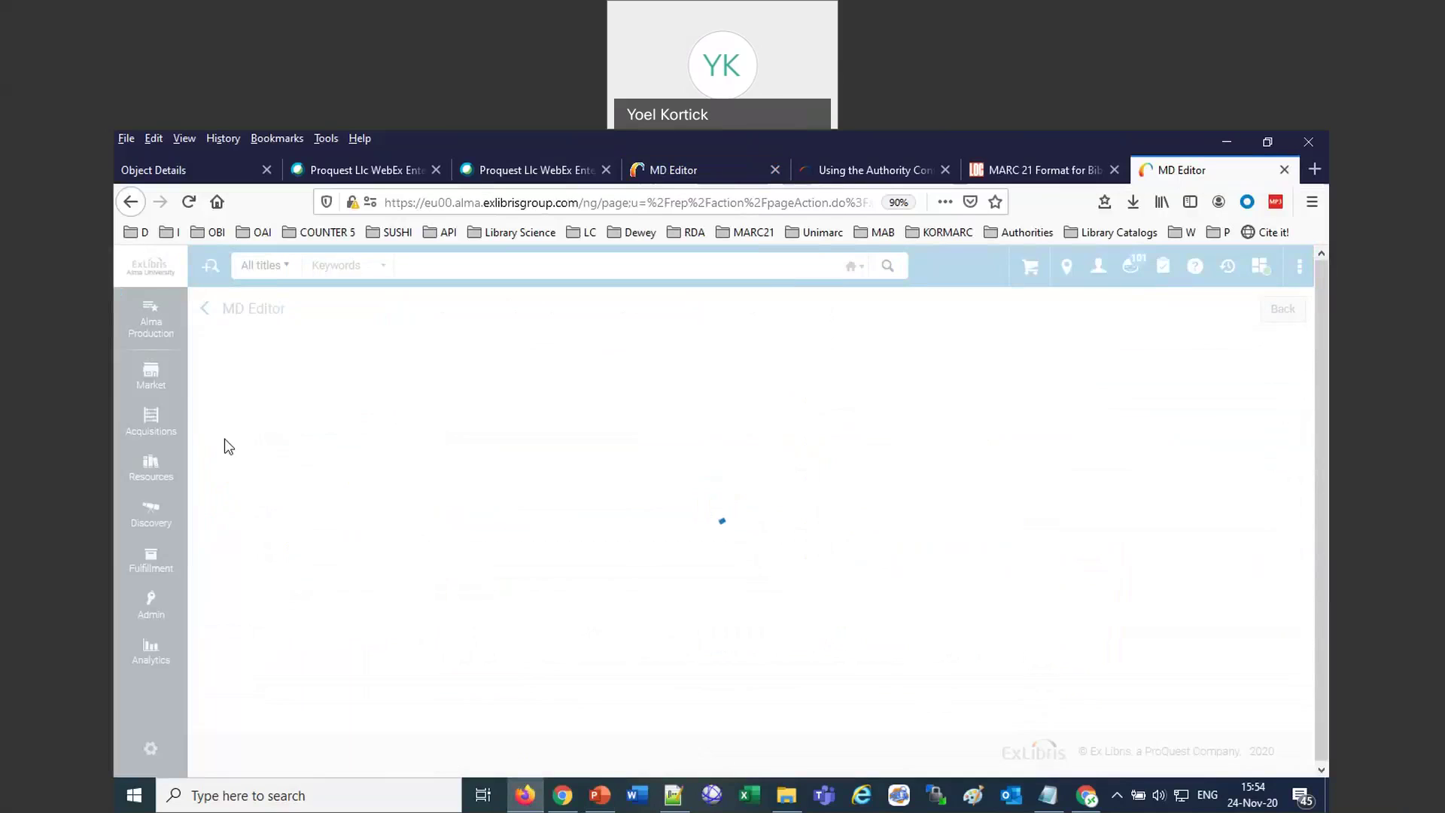
{"action": "left_click", "coordinate": [143, 232]}
{"action": "mouse_move", "coordinate": [301, 275]}
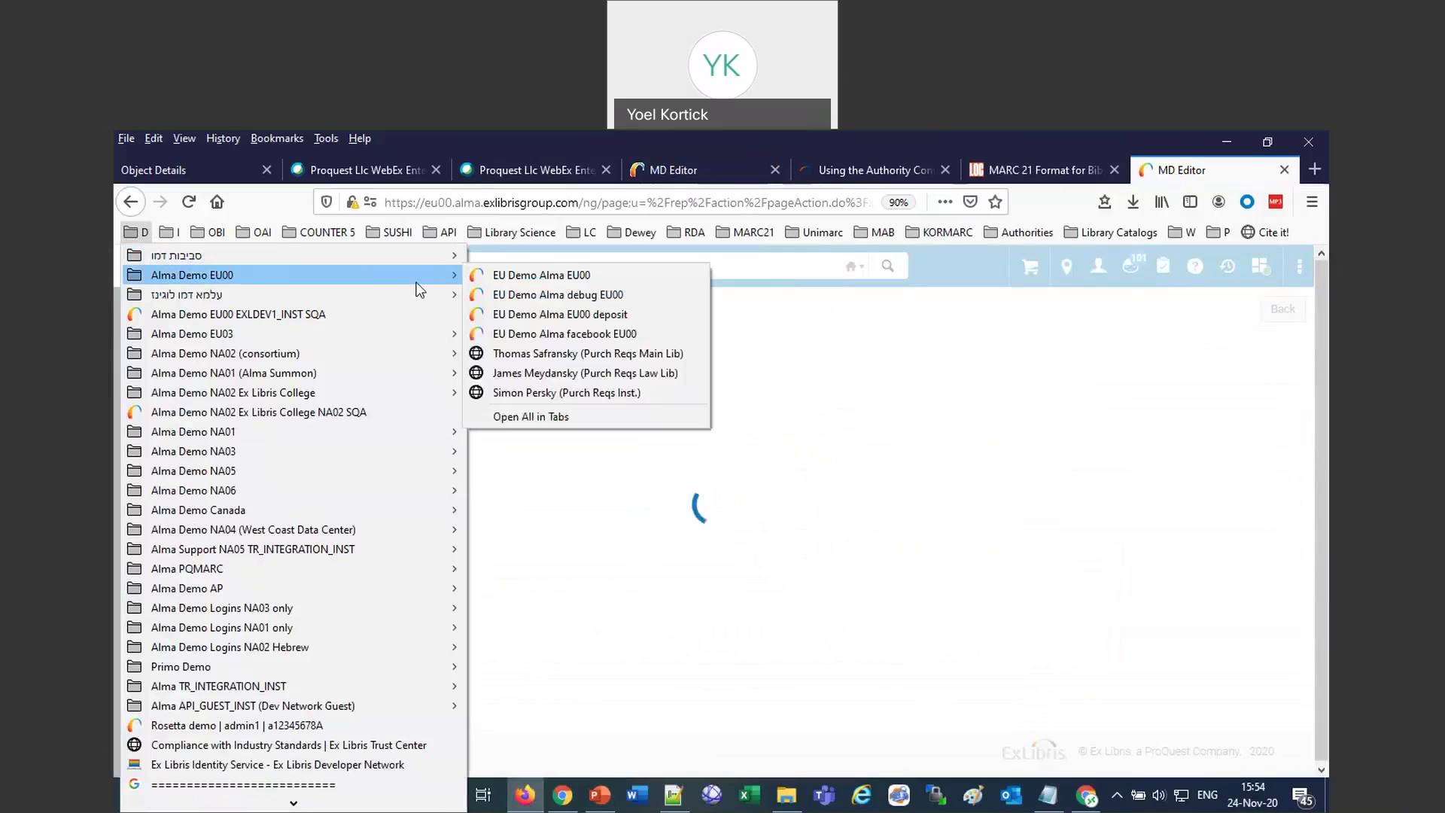
{"action": "left_click", "coordinate": [510, 280]}
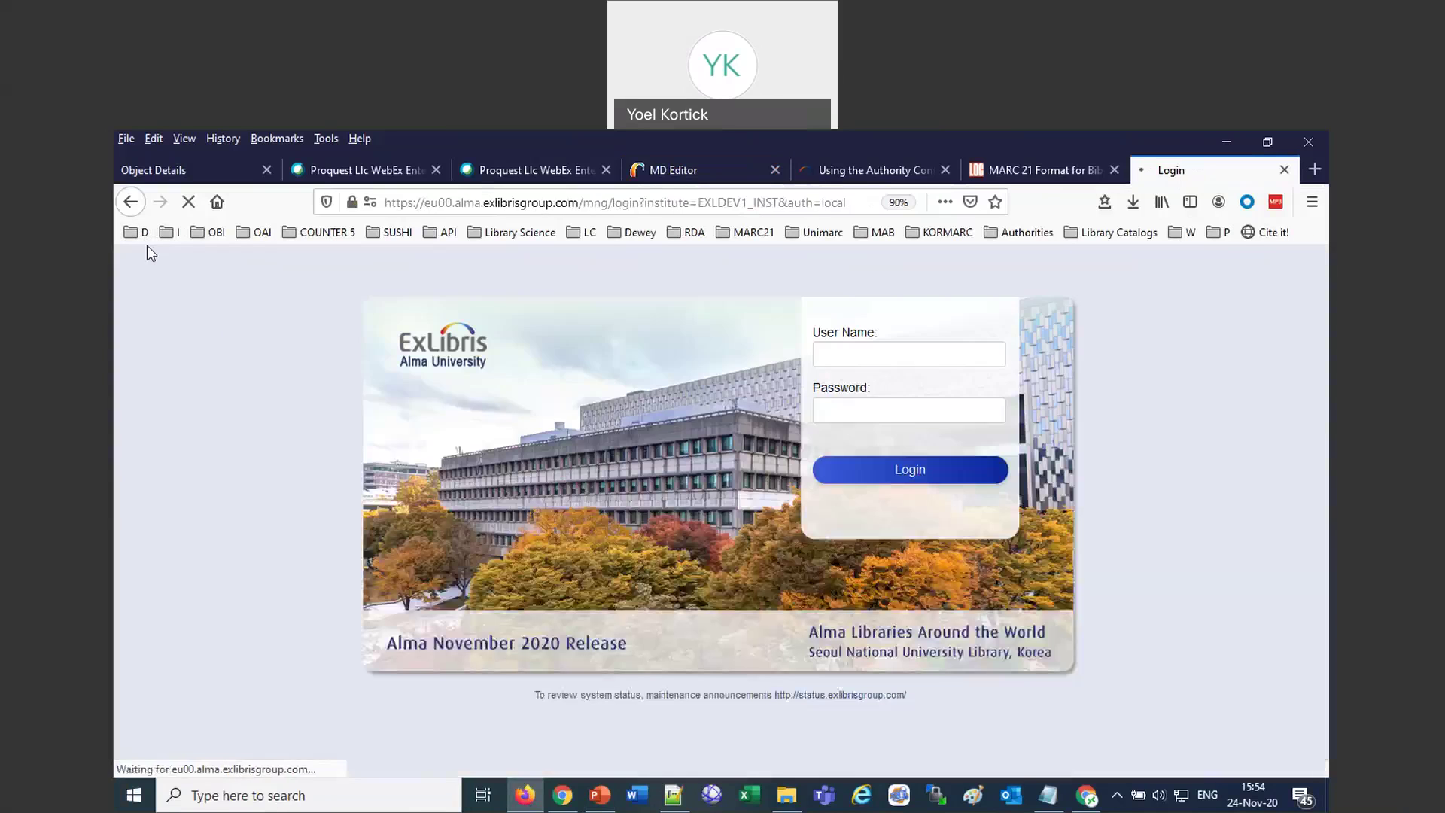
{"action": "left_click", "coordinate": [143, 232]}
{"action": "mouse_move", "coordinate": [283, 294]}
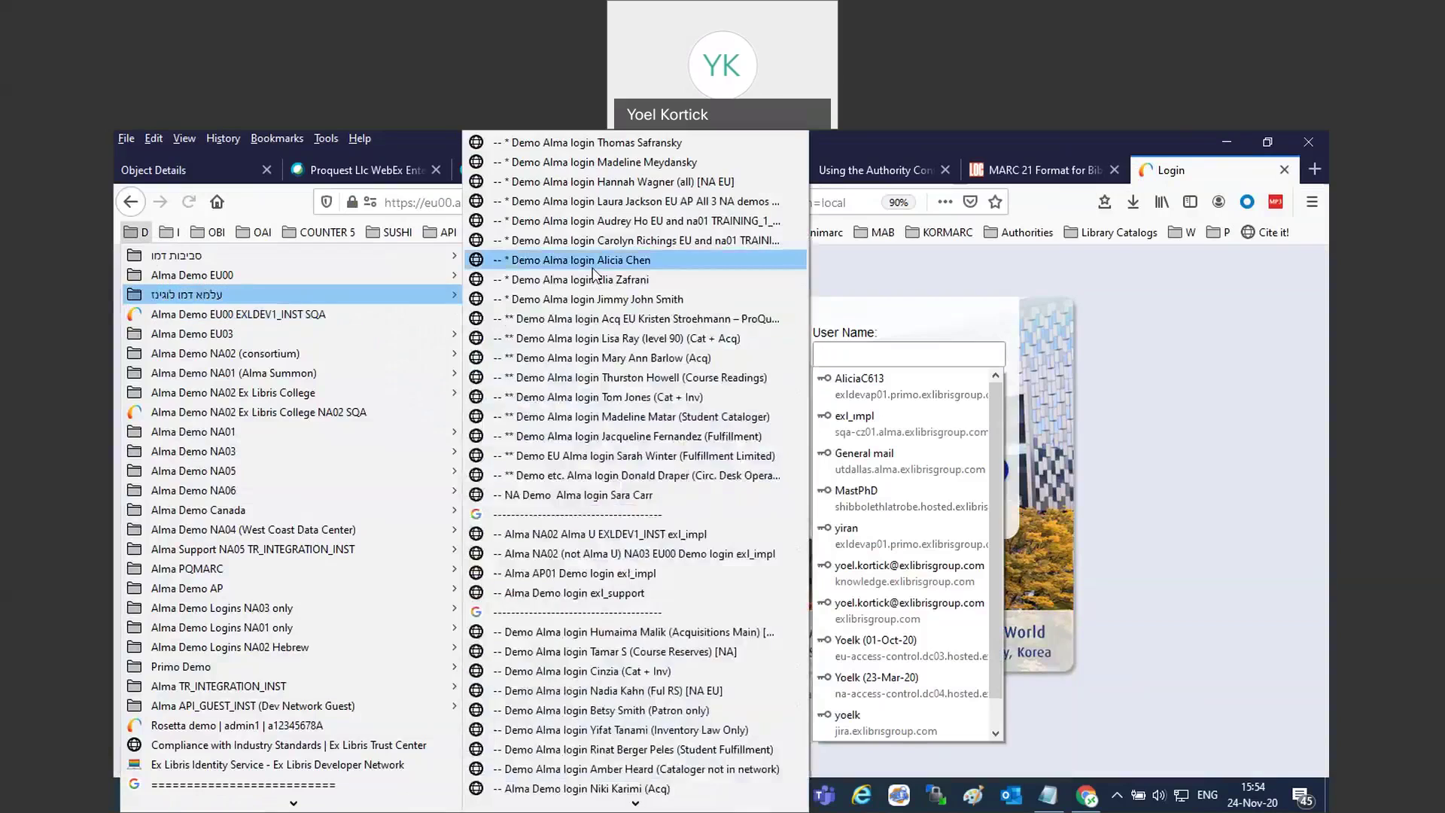
{"action": "left_click", "coordinate": [592, 263]}
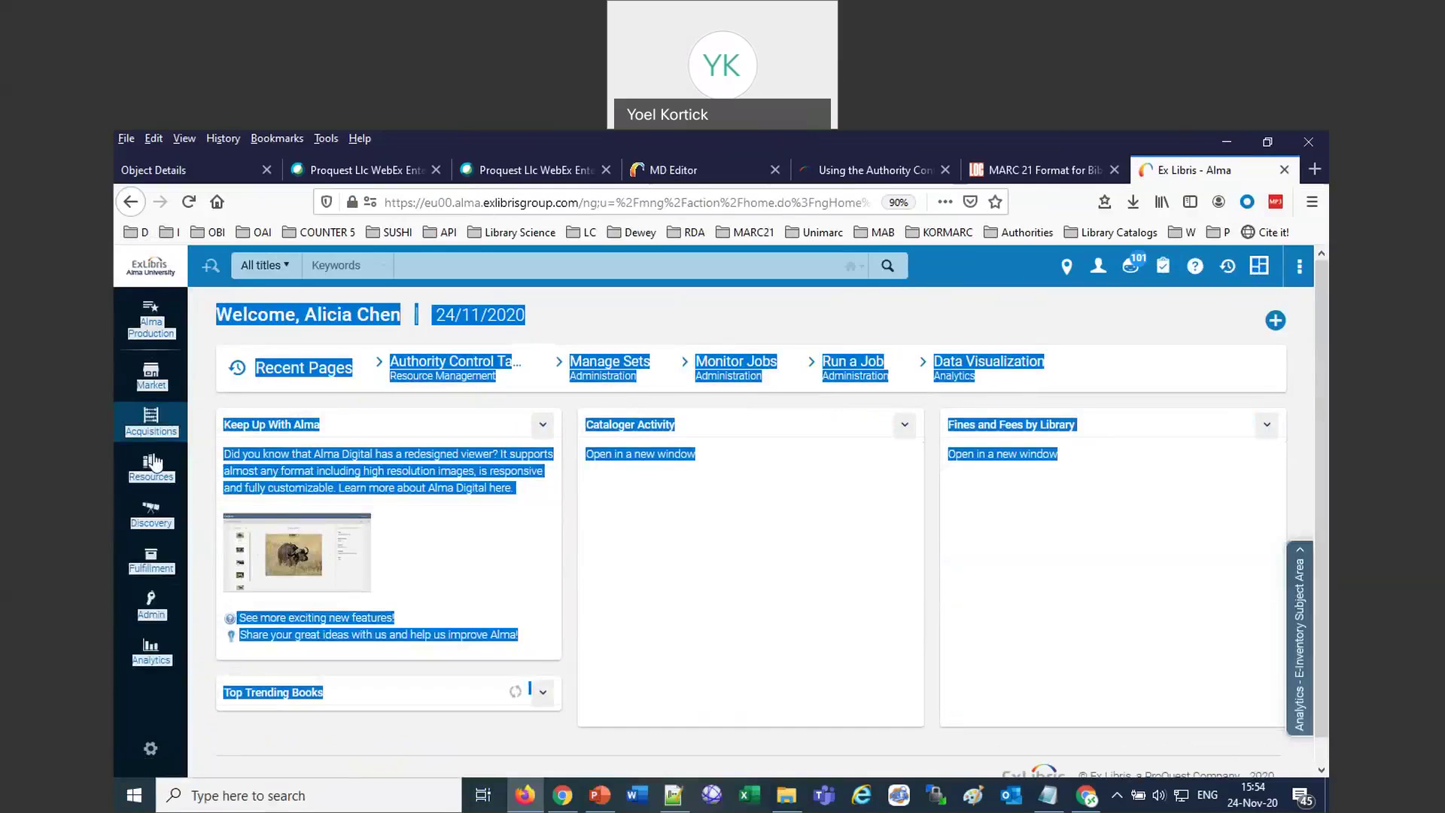
Open the Authority Control Task List and dismiss all entries on its first page.
{"action": "left_click", "coordinate": [153, 468]}
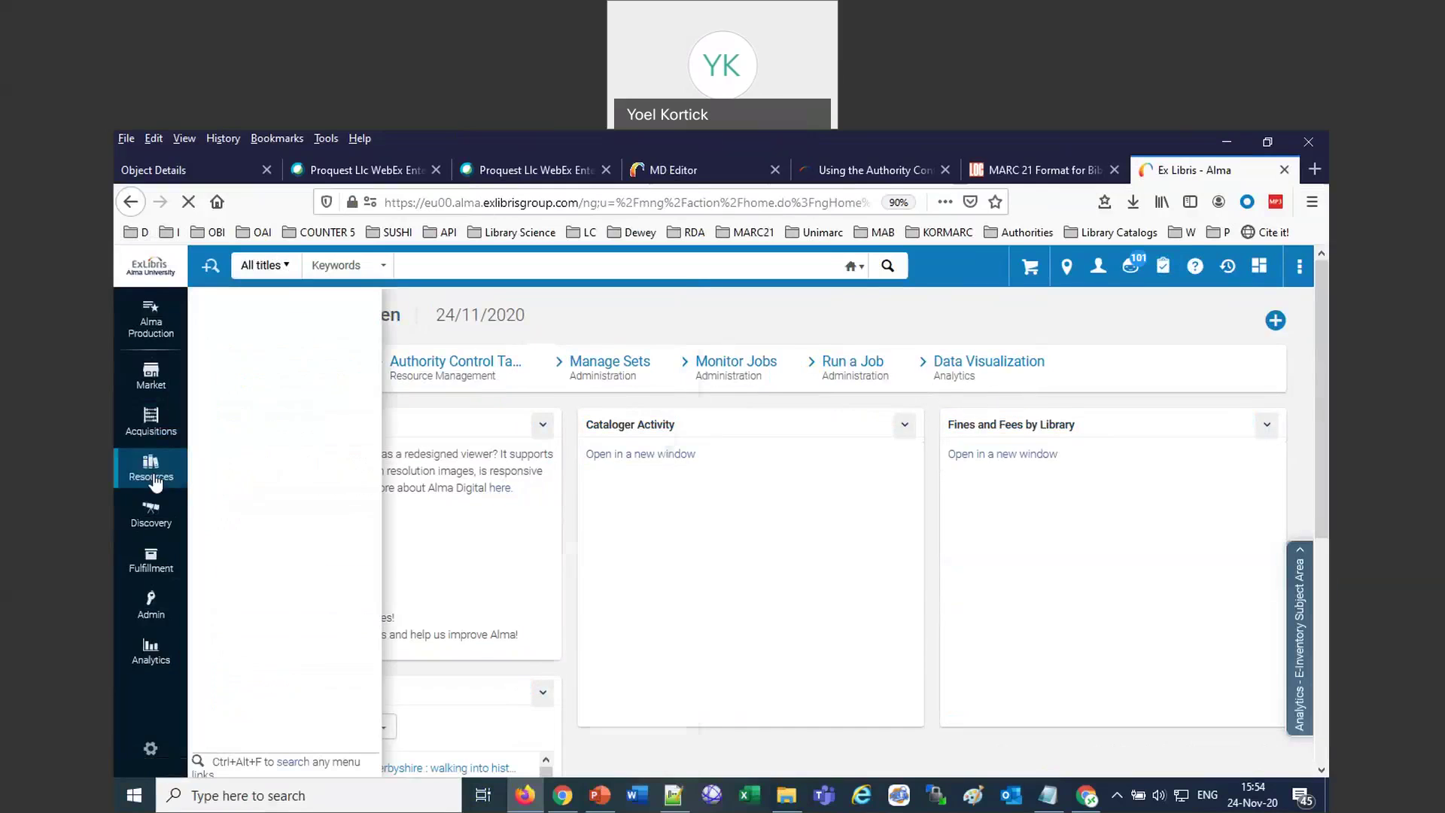
{"action": "left_click", "coordinate": [282, 392]}
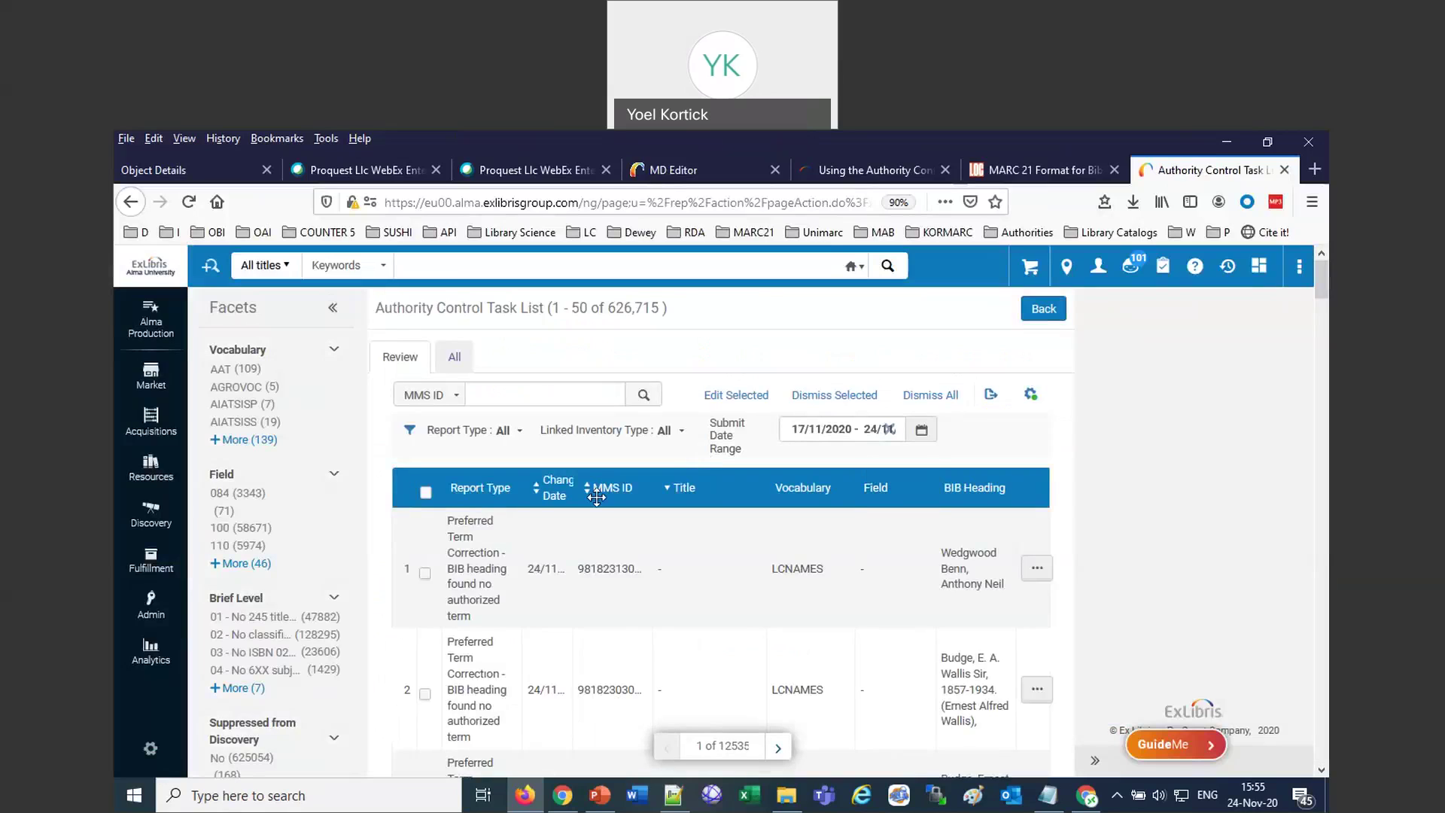
{"action": "left_click", "coordinate": [426, 493]}
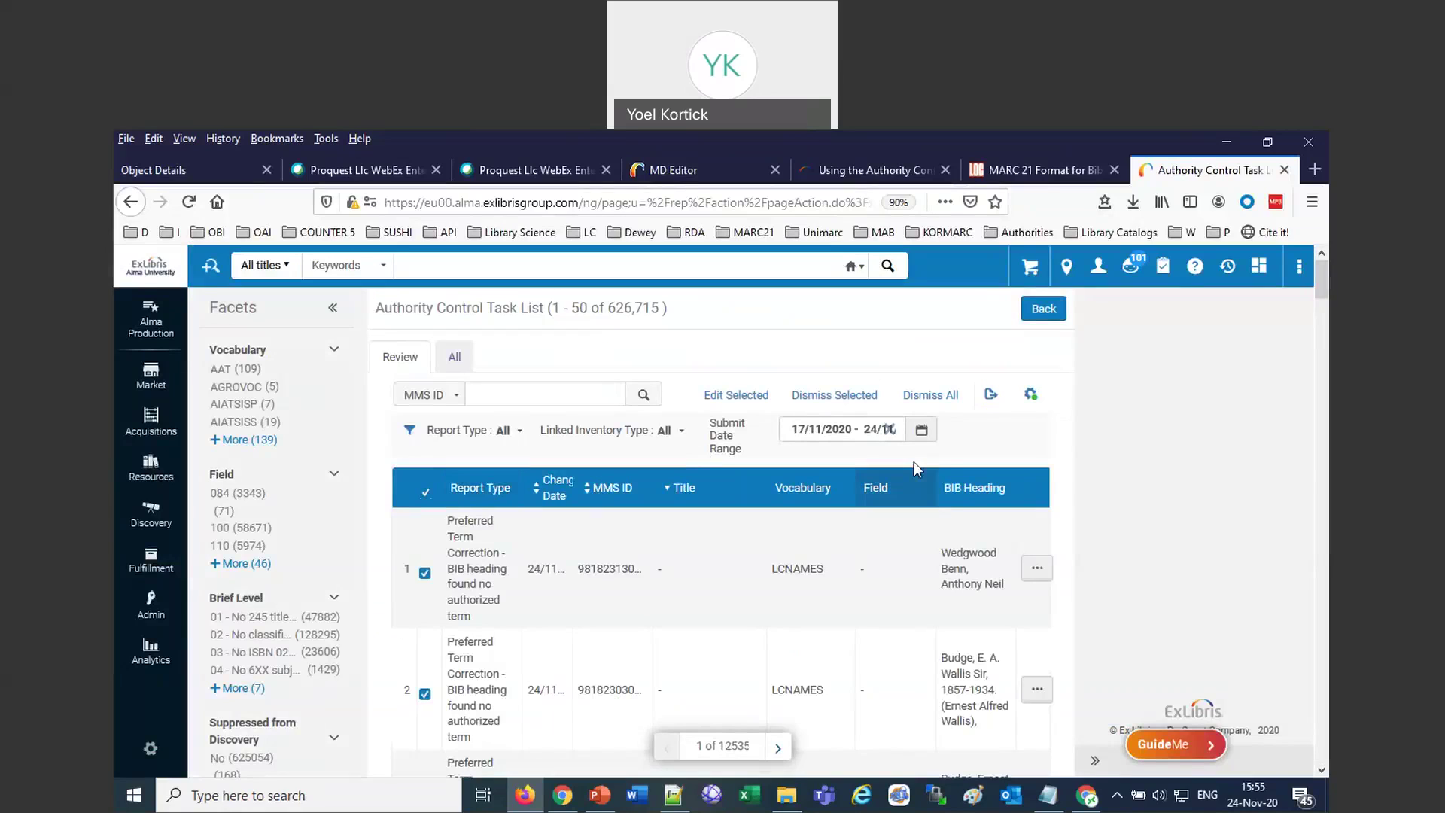
{"action": "left_click", "coordinate": [860, 396]}
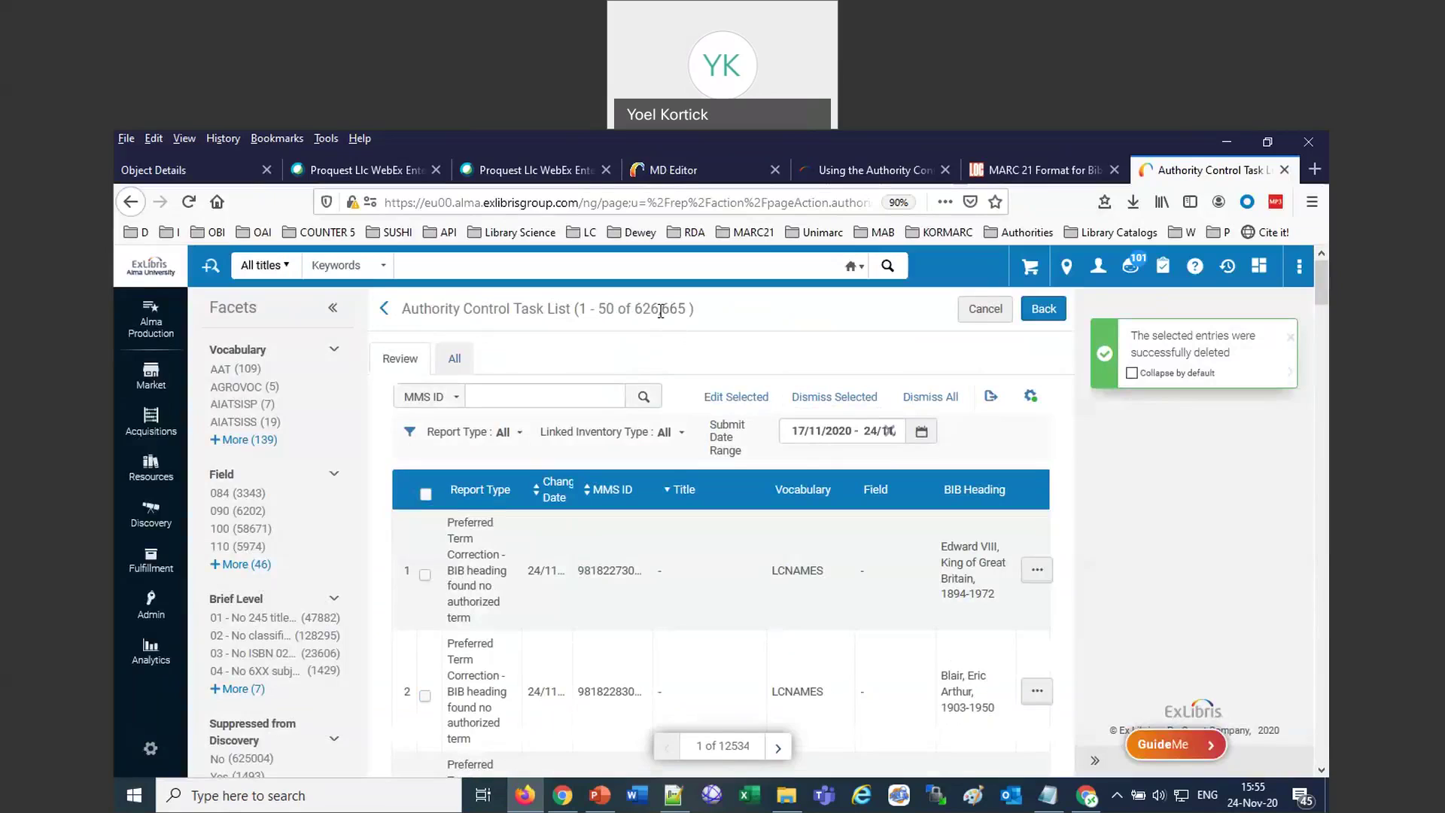
Check the remaining task count, then dismiss only the first two entries in the Review list.
{"action": "left_click_drag", "start_coordinate": [661, 310], "coordinate": [686, 310]}
{"action": "left_click", "coordinate": [418, 578]}
{"action": "left_click", "coordinate": [425, 694]}
{"action": "left_click", "coordinate": [835, 397]}
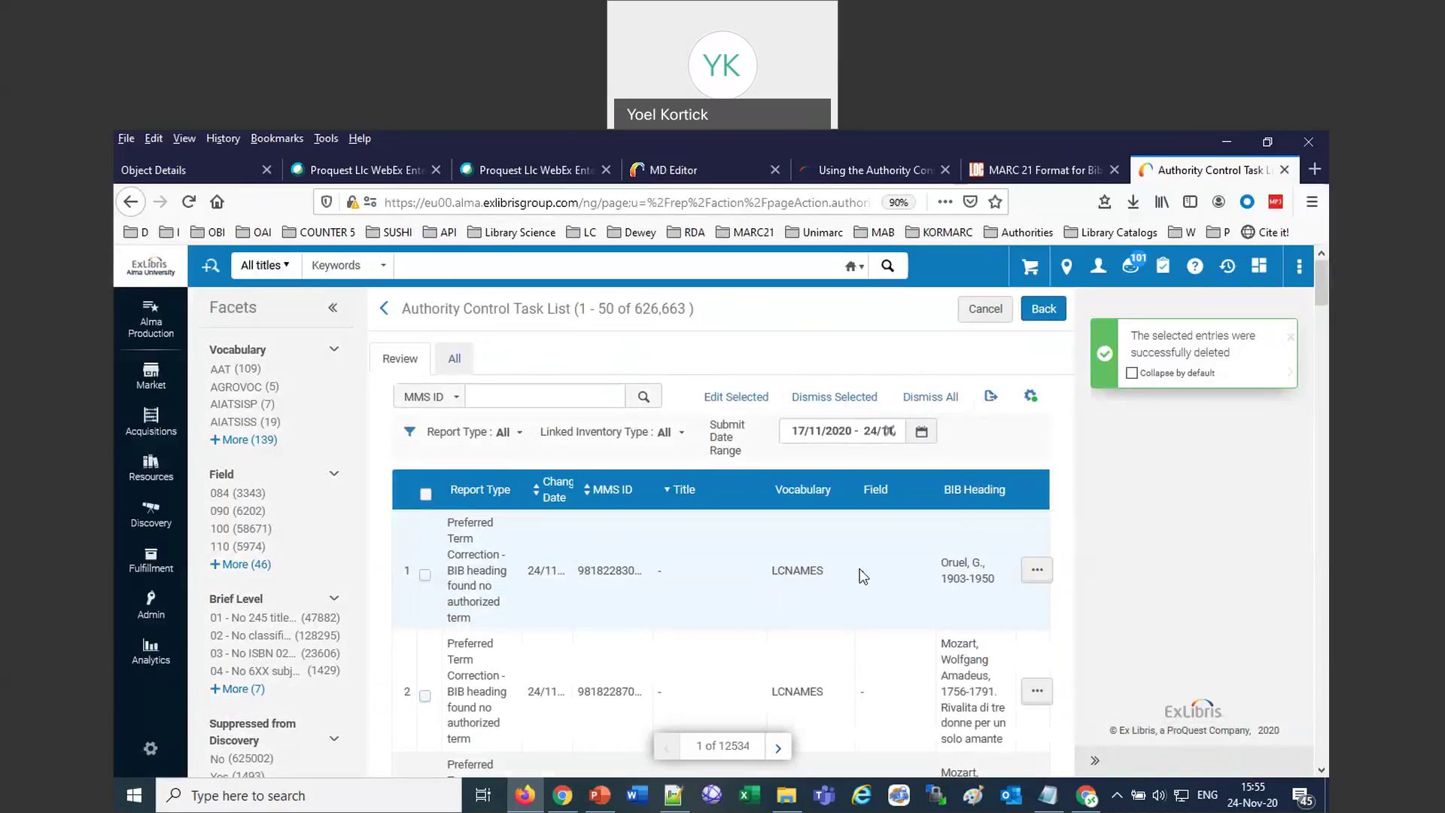
Examine the row actions of the first task and view its hidden columns, closing the list when finished.
{"action": "left_click", "coordinate": [1036, 569]}
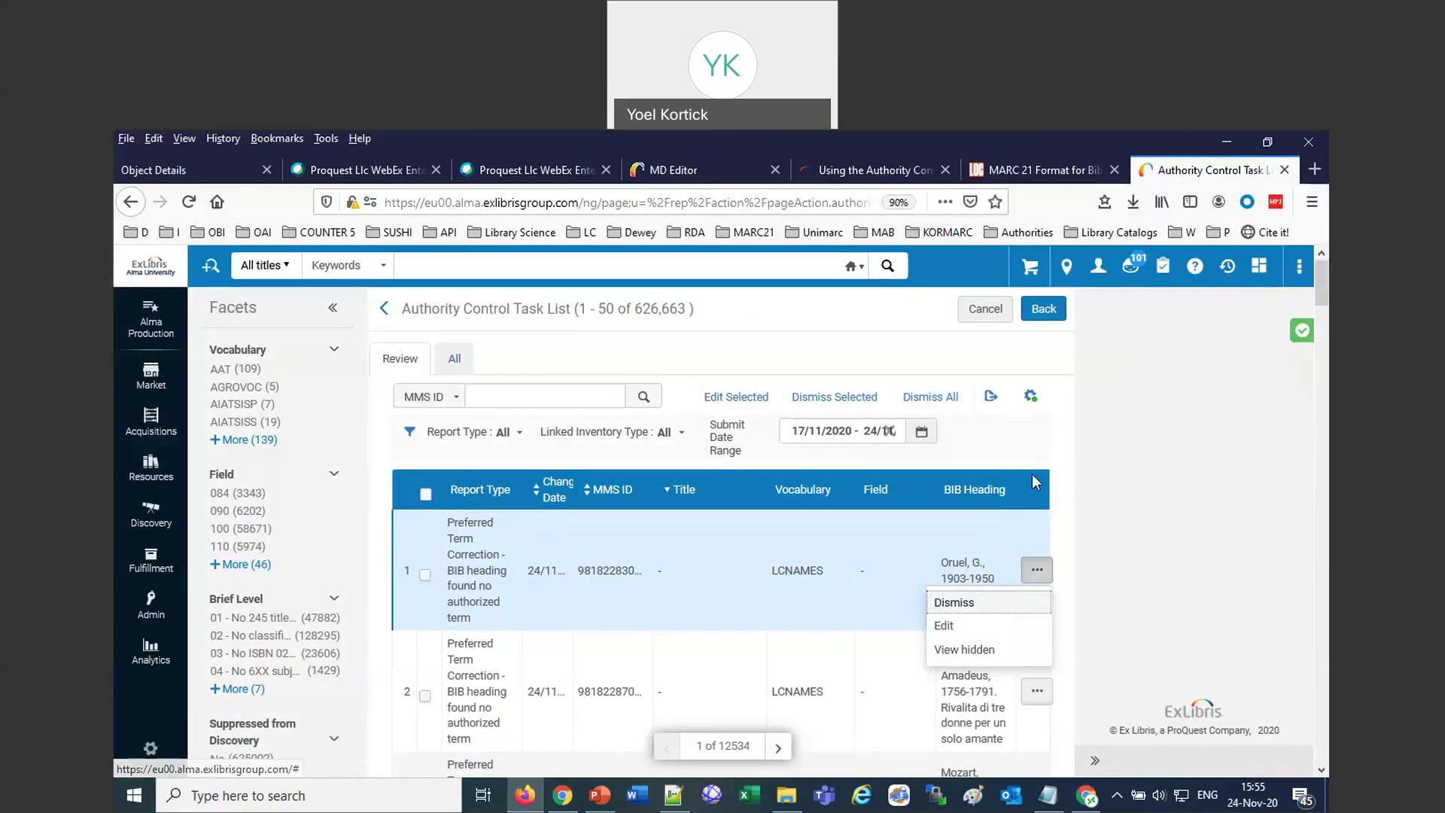
{"action": "left_click", "coordinate": [1110, 542]}
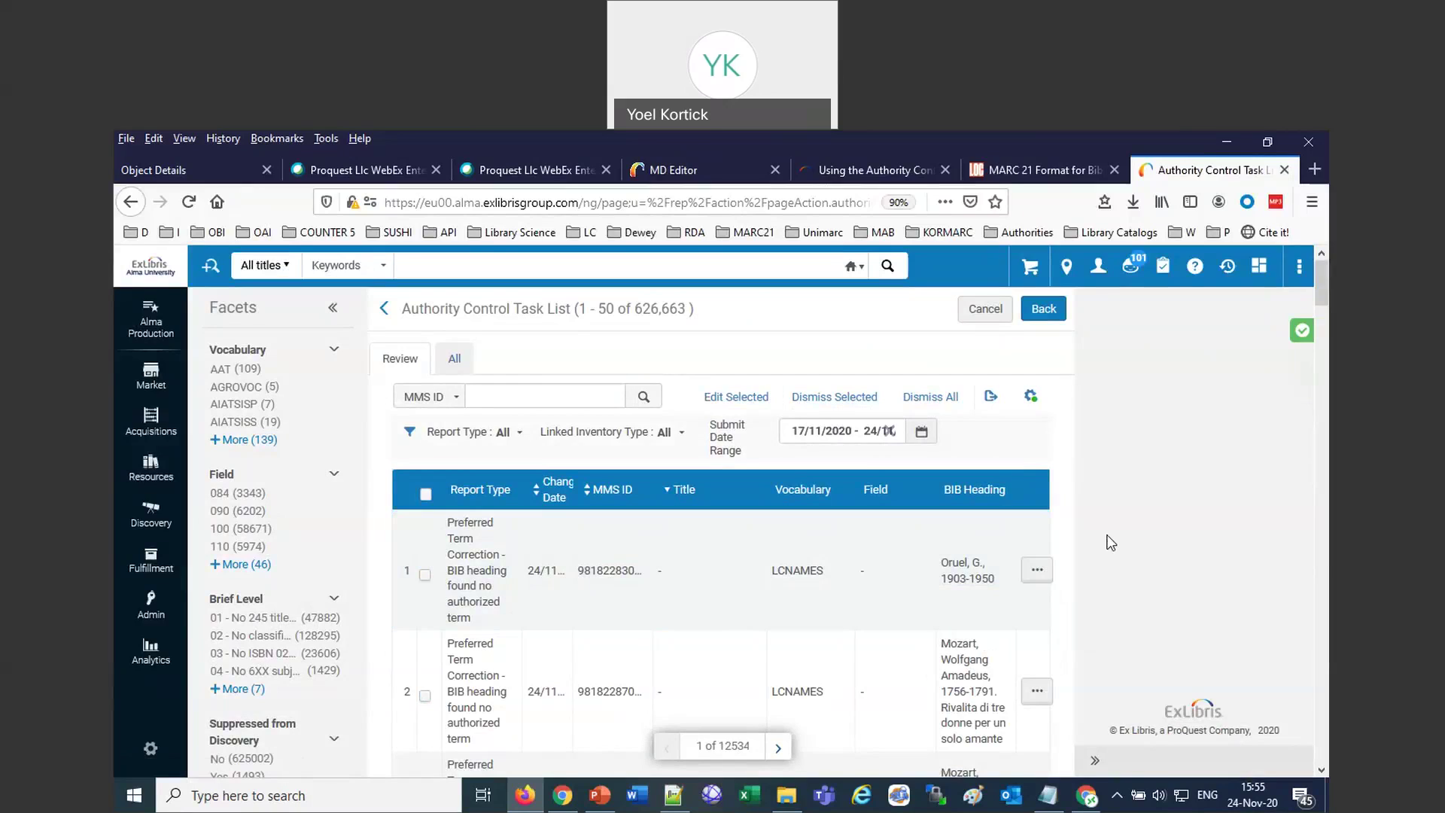
{"action": "left_click", "coordinate": [1038, 575]}
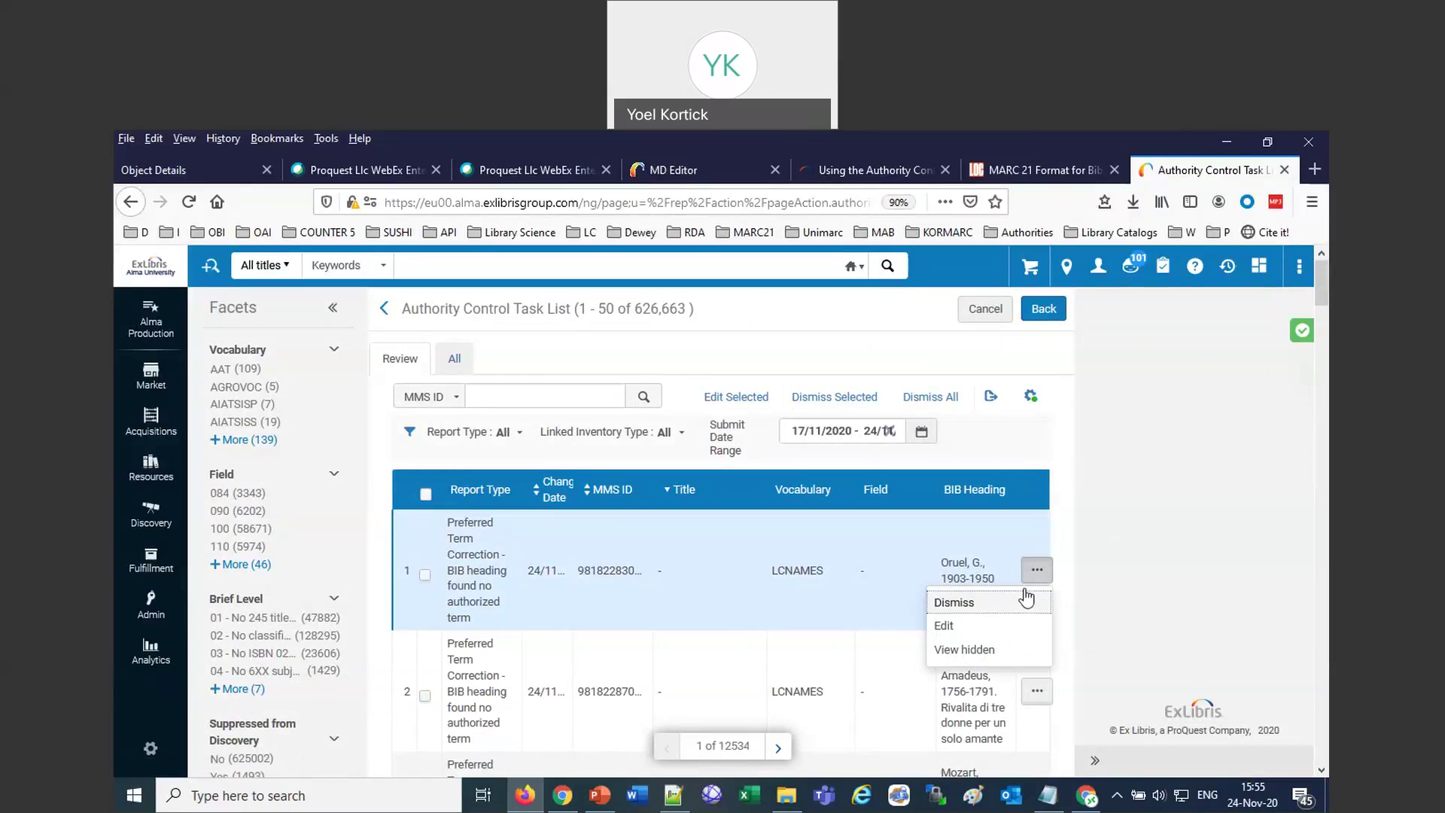
{"action": "left_click", "coordinate": [964, 650]}
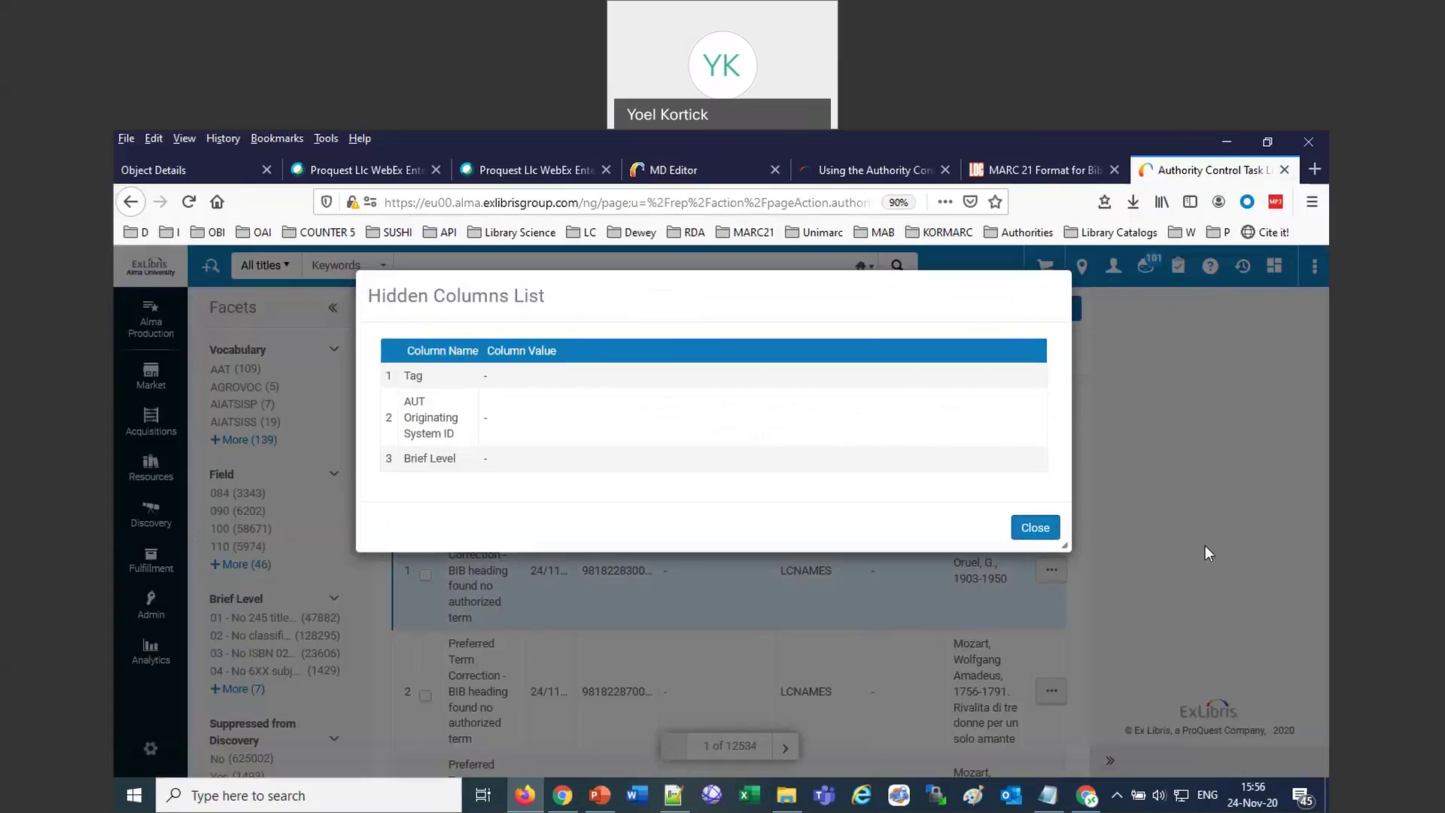
{"action": "left_click", "coordinate": [1035, 527]}
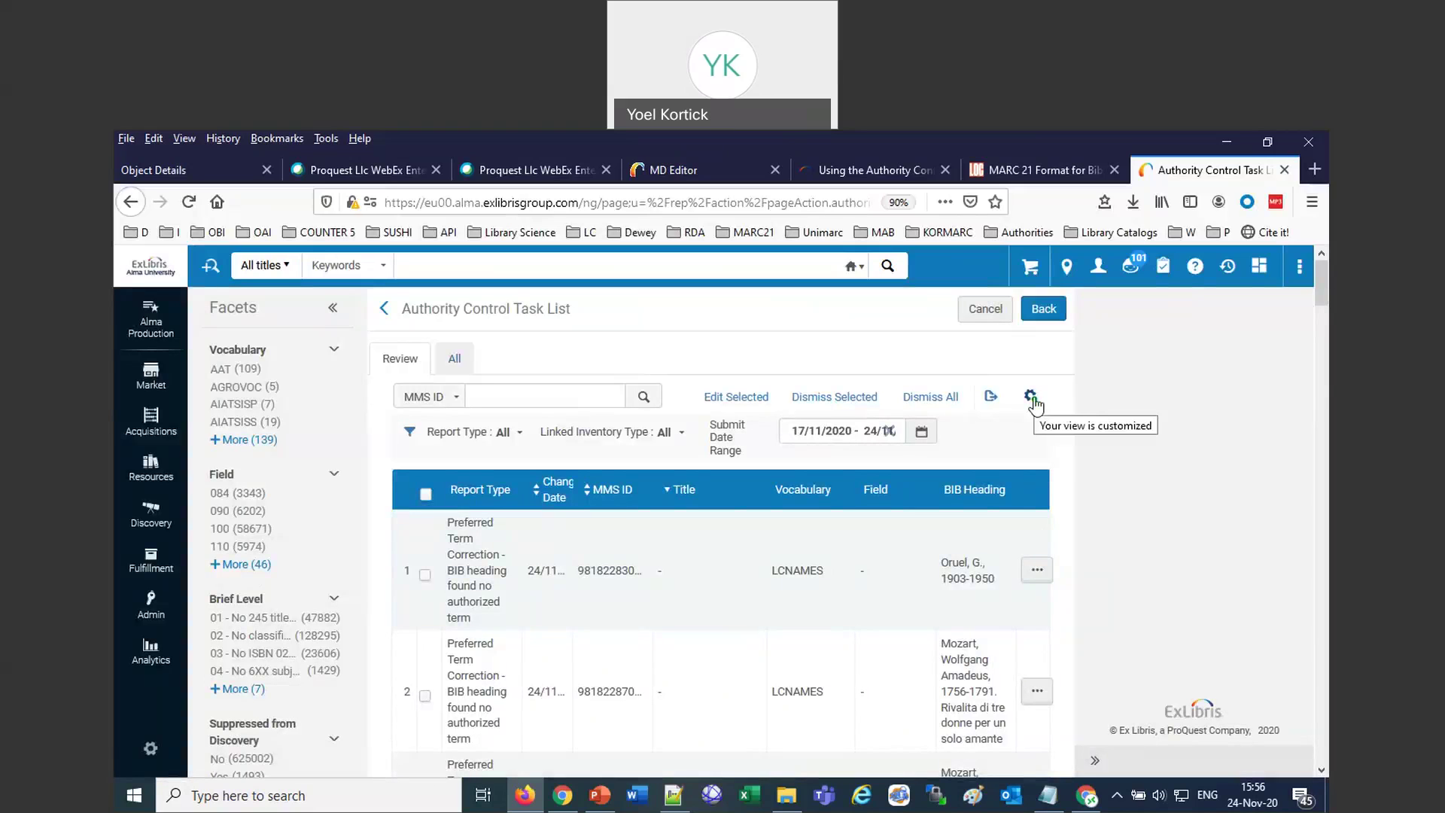
Review which columns are shown or hidden in the task list's column settings and close them with the selection as it is.
{"action": "left_click", "coordinate": [1031, 399]}
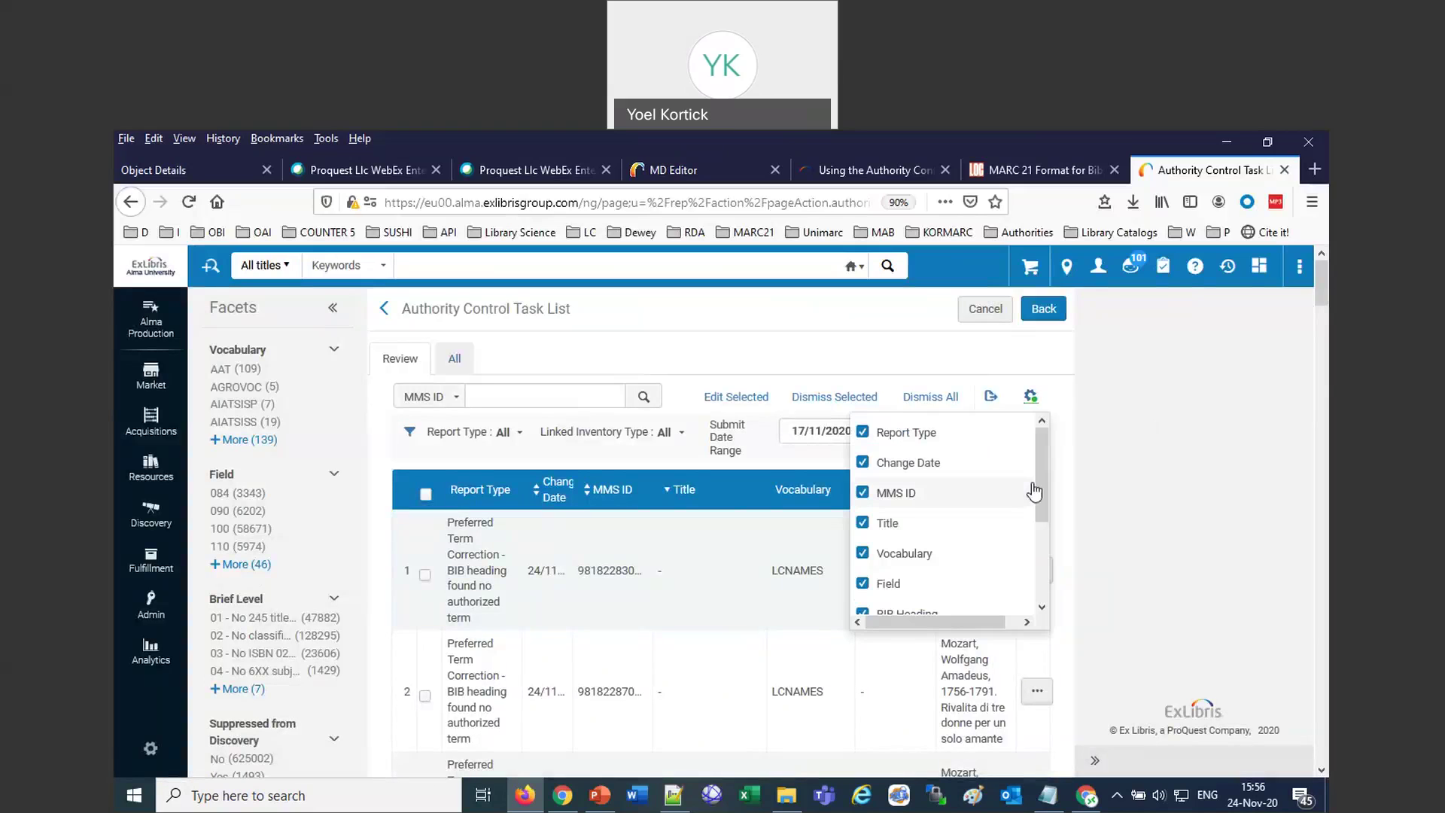
{"action": "scroll", "coordinate": [1050, 535], "scroll_direction": "down", "scroll_amount": 2}
{"action": "scroll", "coordinate": [1050, 535], "scroll_direction": "down", "scroll_amount": 2}
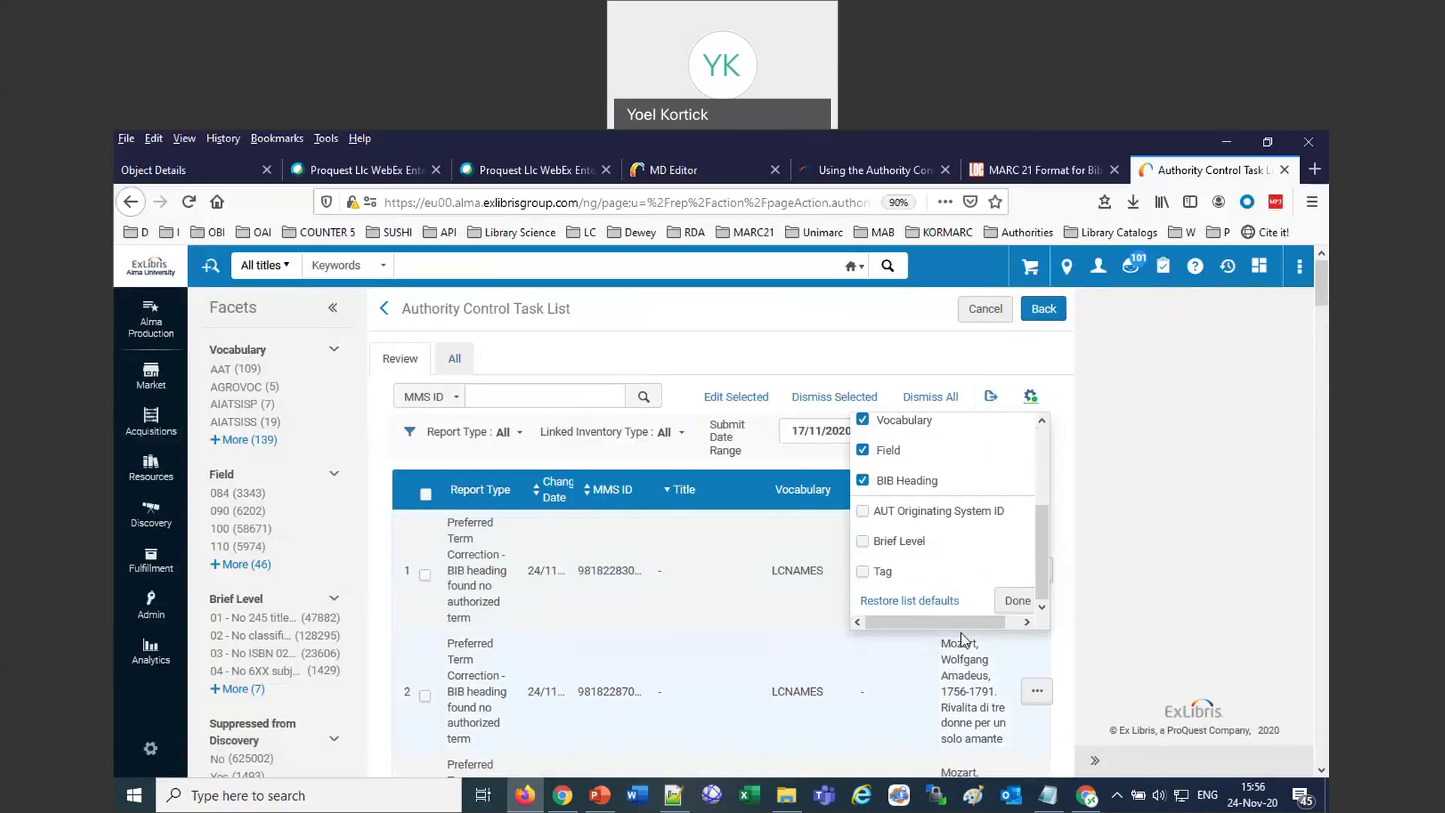
{"action": "left_click", "coordinate": [1016, 600]}
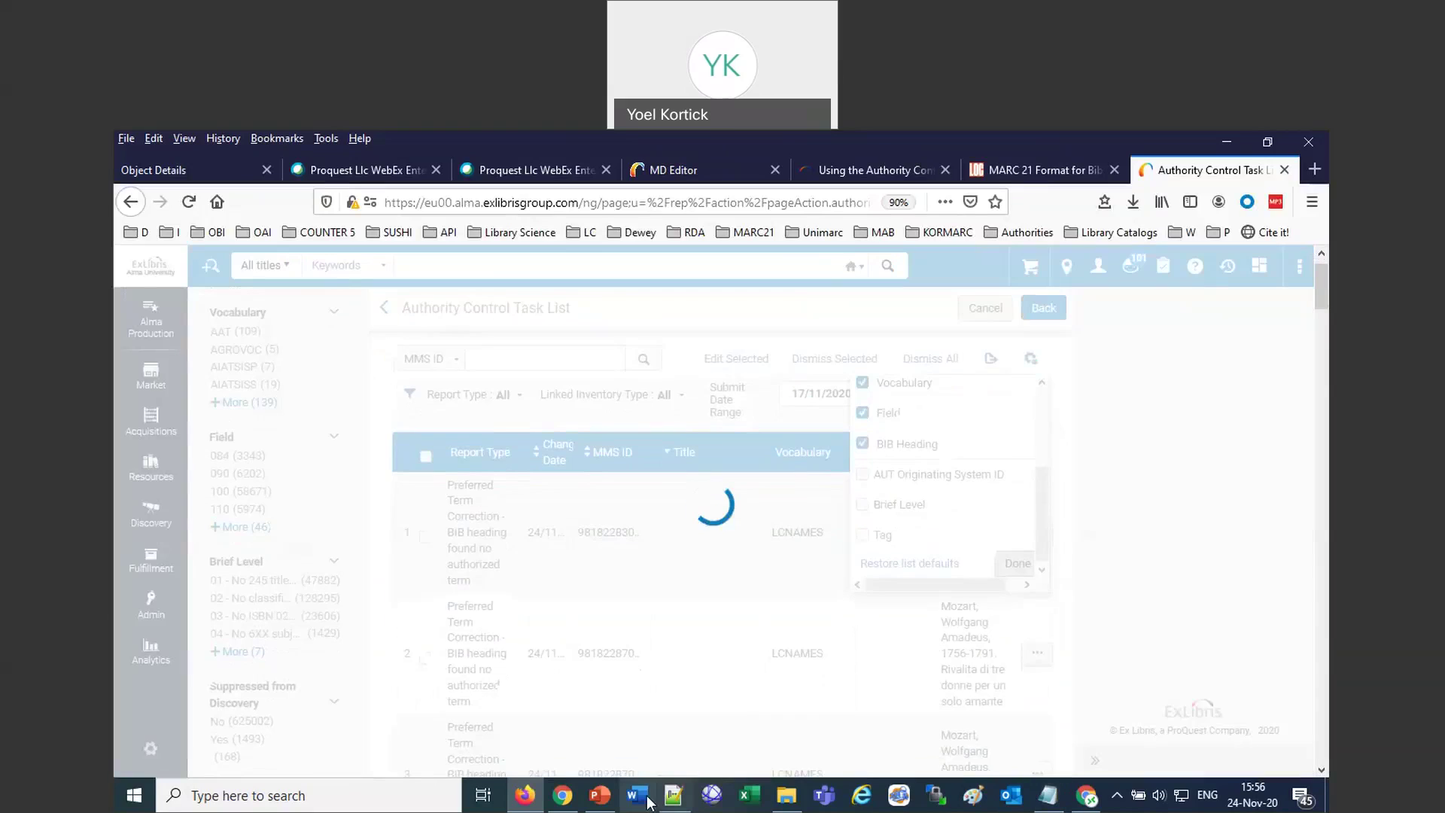
Switch to the PowerPoint presentation and advance to slide 71, on tasks in the All tab after Dismiss All.
{"action": "left_click", "coordinate": [599, 797]}
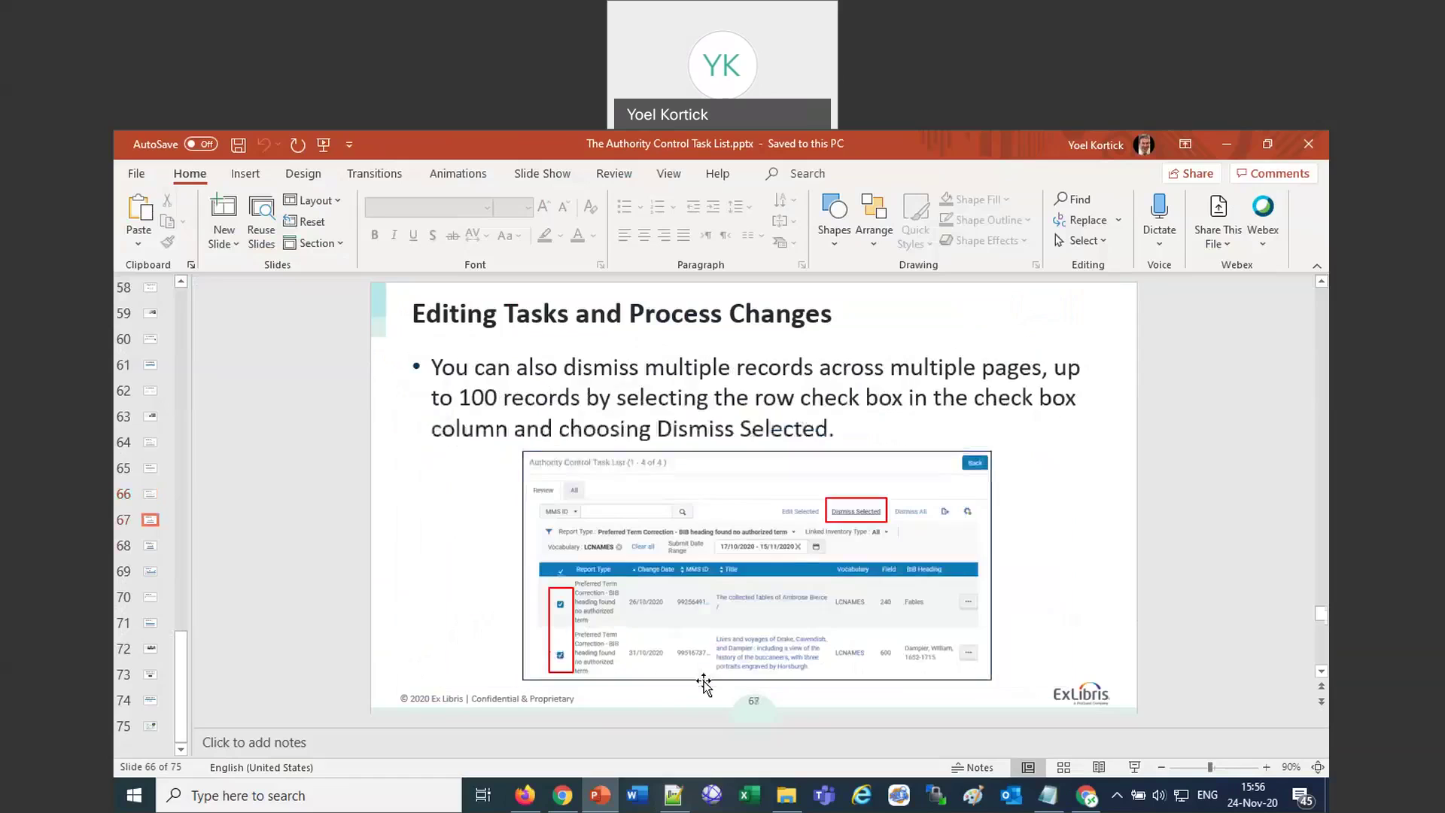
{"action": "scroll", "coordinate": [702, 677], "scroll_direction": "down", "scroll_amount": 2}
{"action": "scroll", "coordinate": [703, 682], "scroll_direction": "down", "scroll_amount": 1}
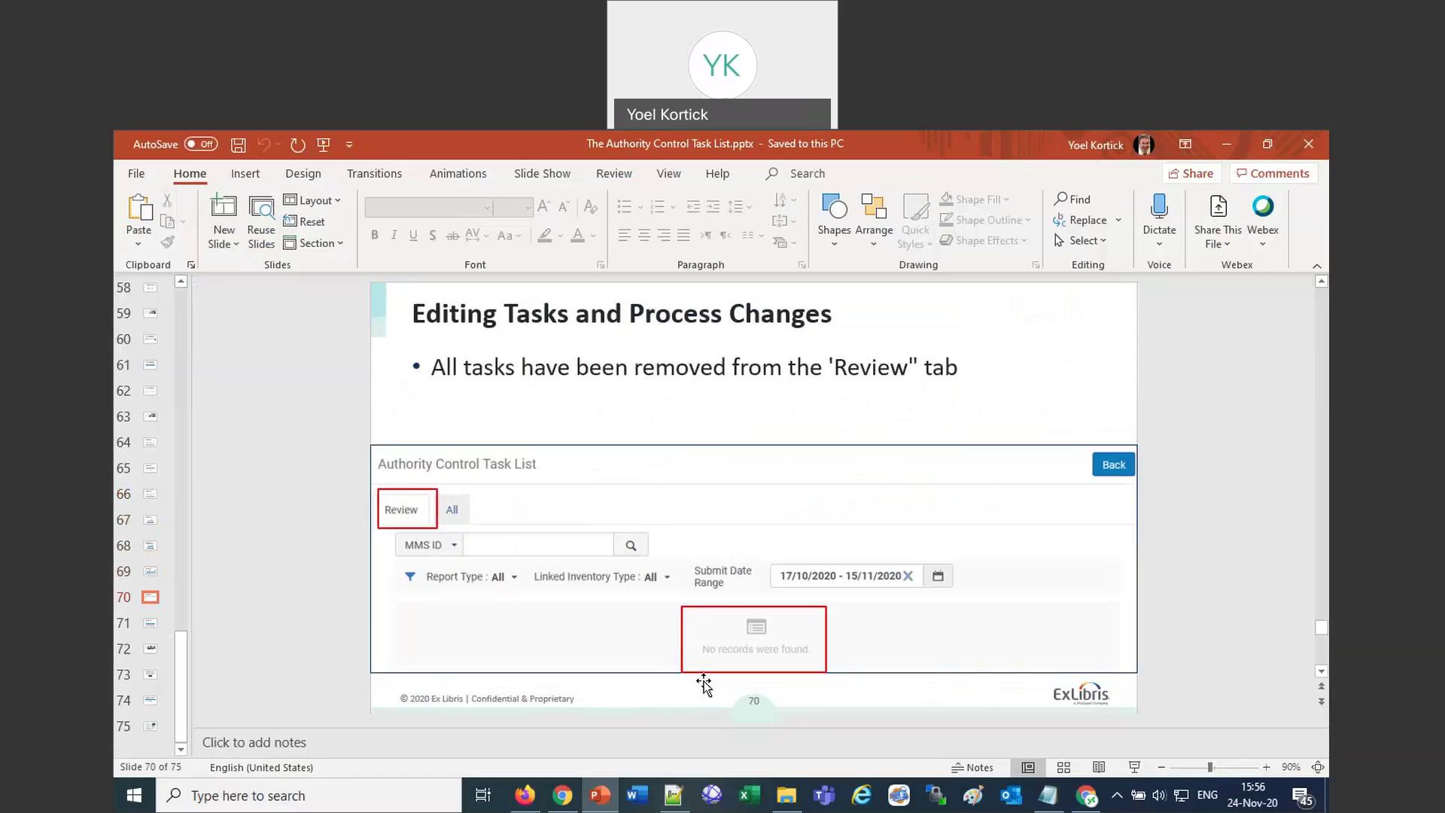
{"action": "scroll", "coordinate": [703, 683], "scroll_direction": "down", "scroll_amount": 1}
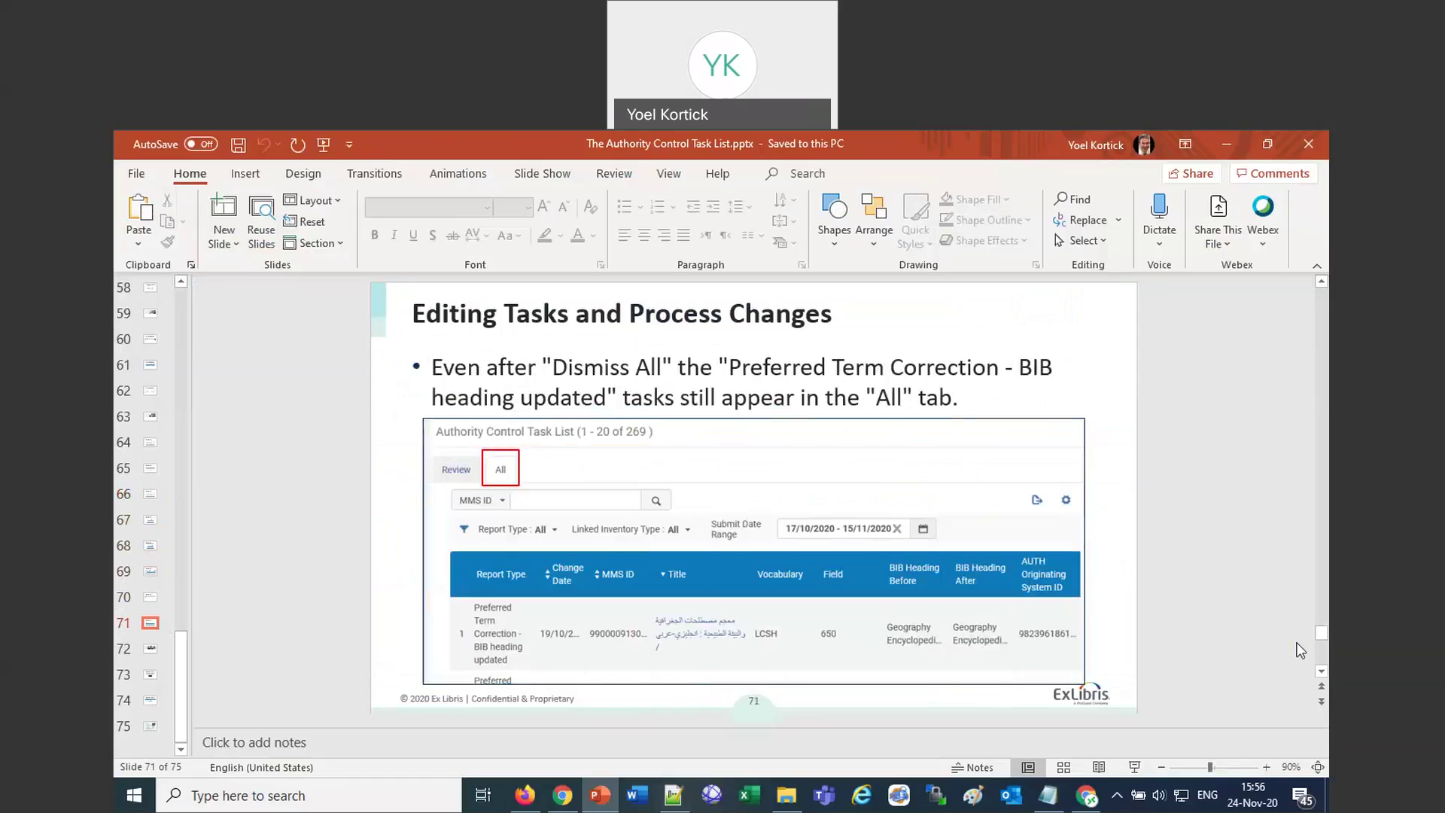
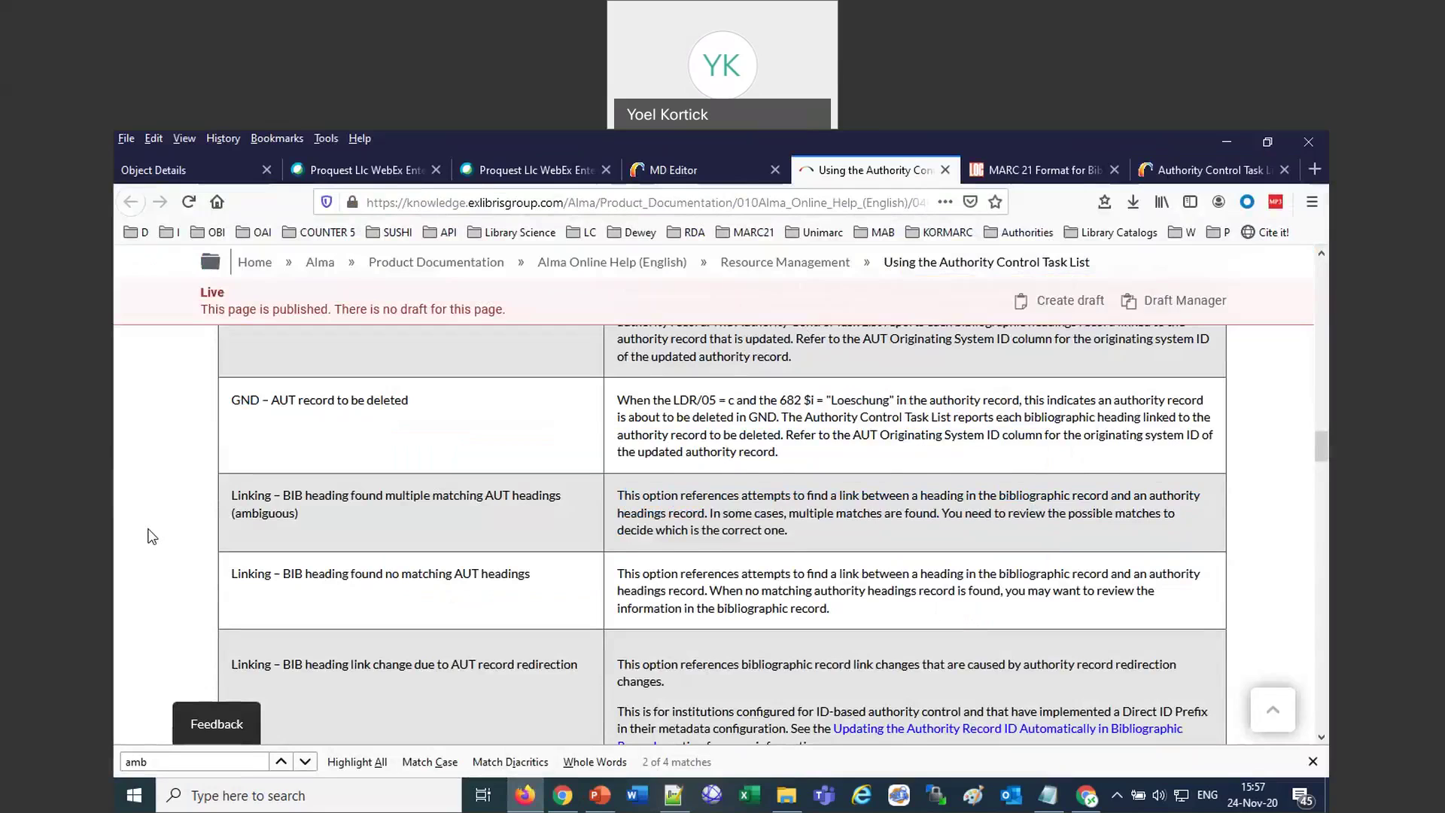
Search the "Using the Authority Control Task List" help page in Firefox for "punct".
{"action": "key", "text": "ctrl+f"}
{"action": "type", "text": "pu"}
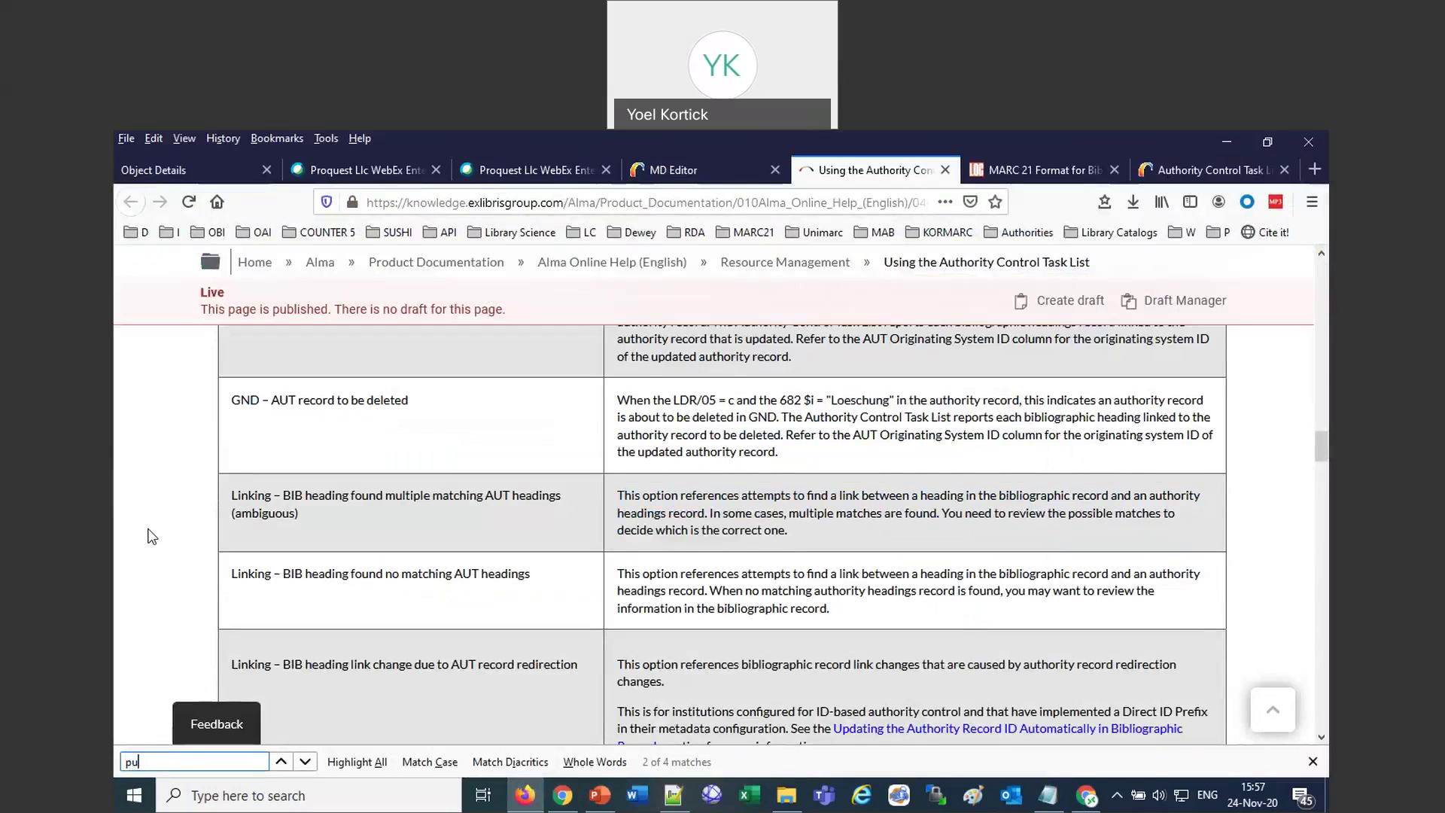
{"action": "type", "text": "nct"}
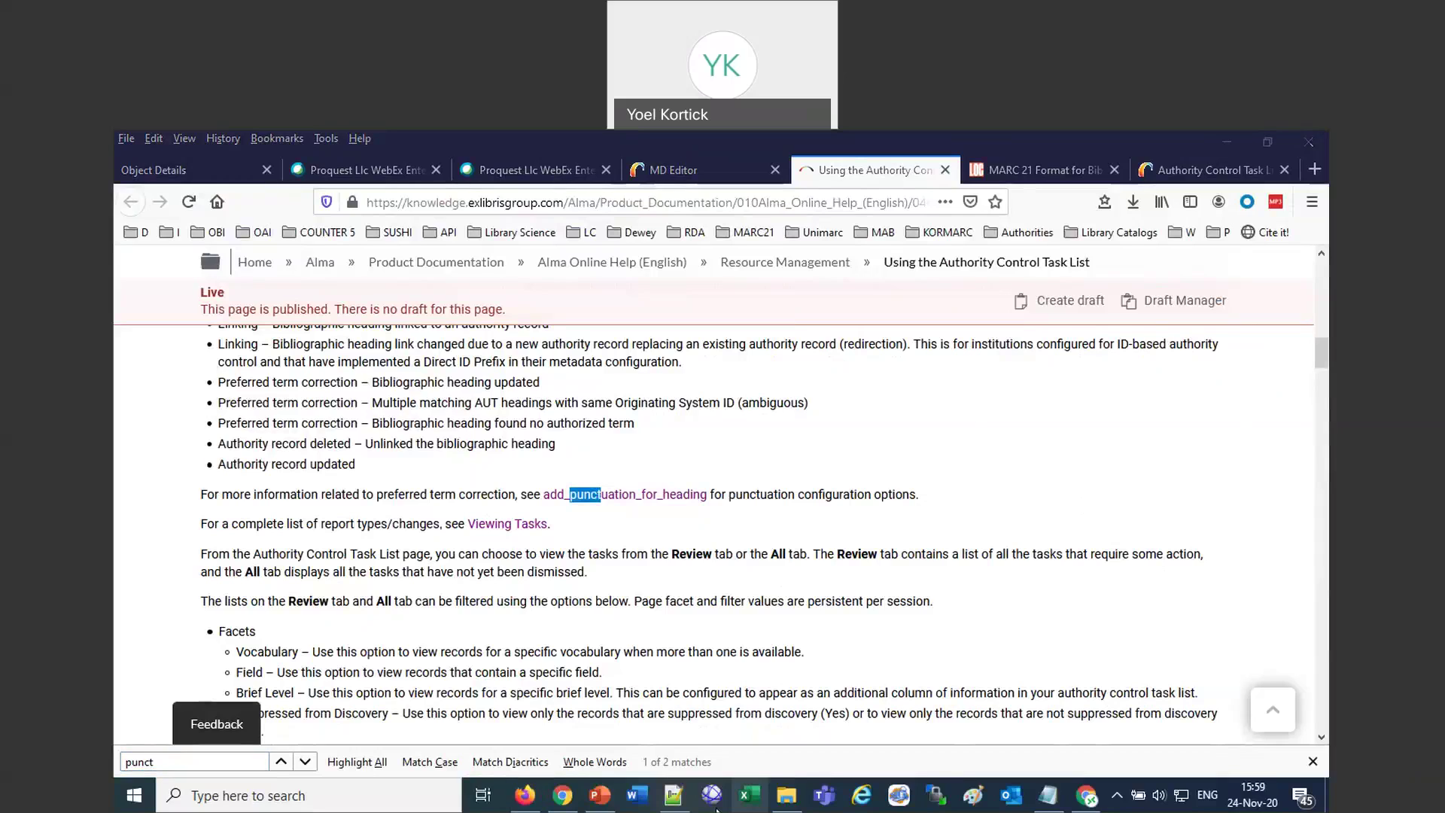
Switch to the Notepad++ notes and add, after two blank lines, "When undifferentiated name authorities are deleted, they leave orphans previously linked in Alma.".
{"action": "left_click", "coordinate": [673, 794]}
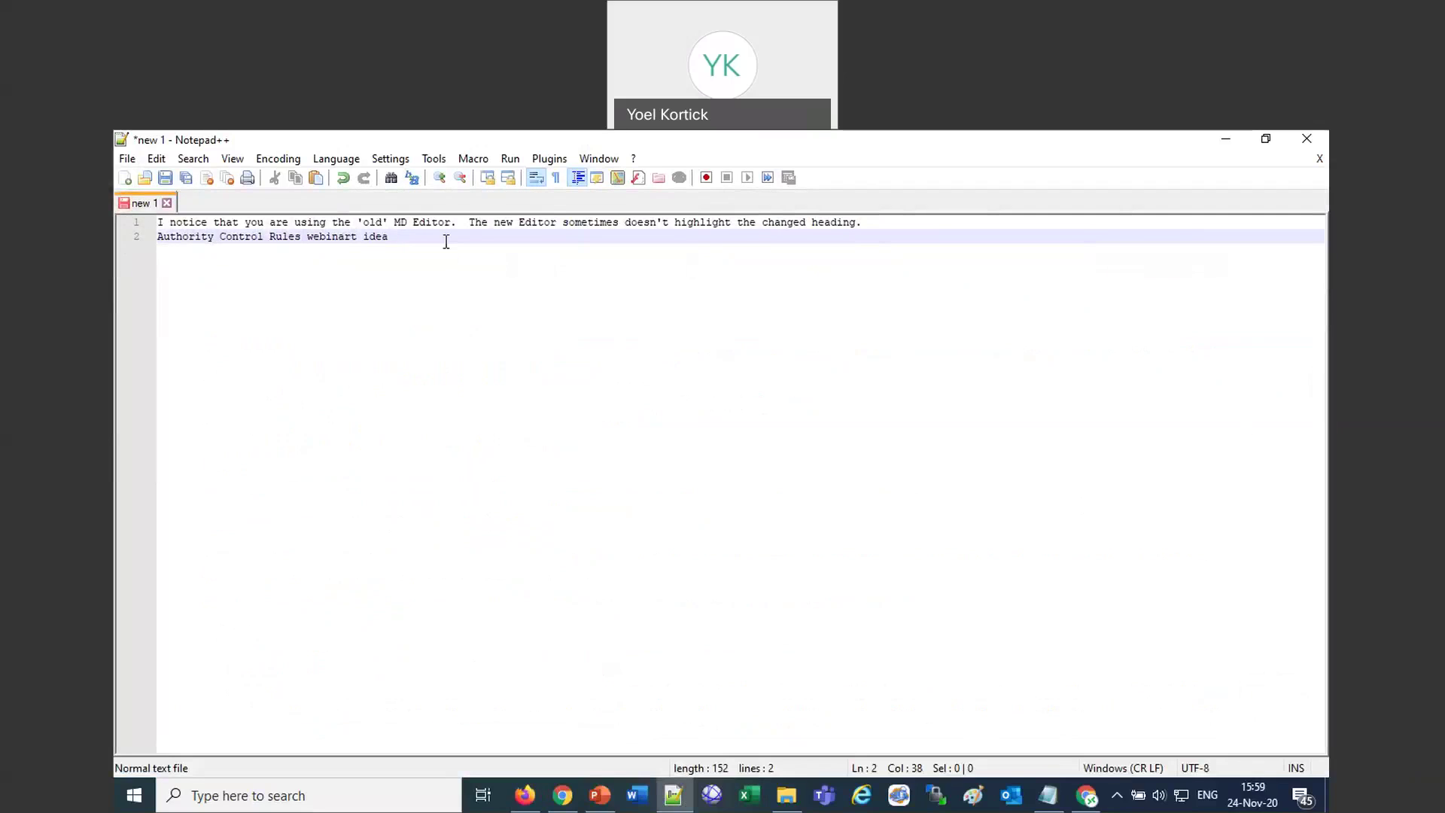
{"action": "key", "text": "Return"}
{"action": "key", "text": "Return"}
{"action": "key", "text": "Return"}
{"action": "type", "text": "When undifferentiated name authorities are deleted, they leave orphans previously linked in Alma."}
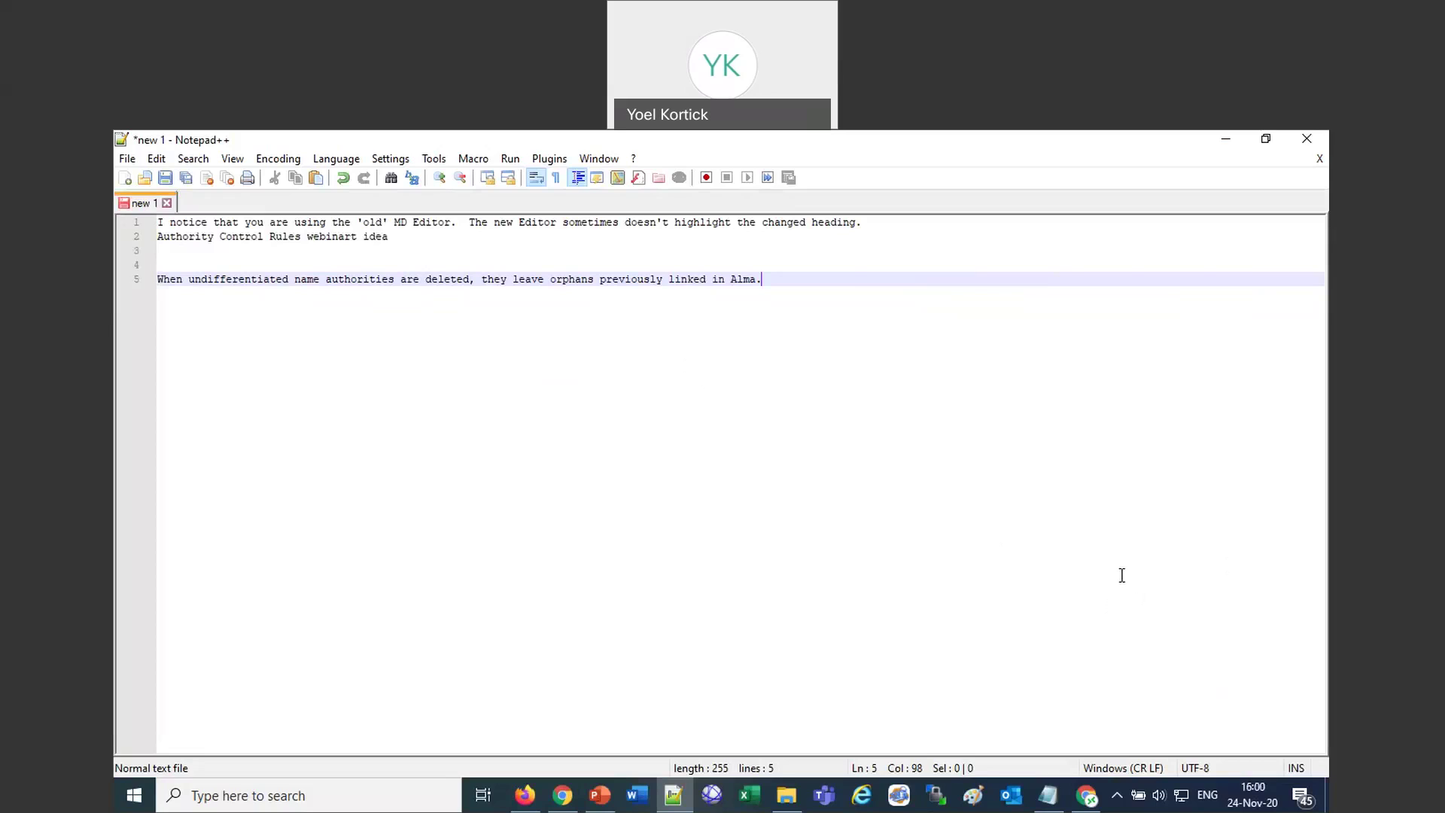
Switch to Firefox and leave the MD Editor for another cataloging page of the Resources area.
{"action": "left_click", "coordinate": [524, 795]}
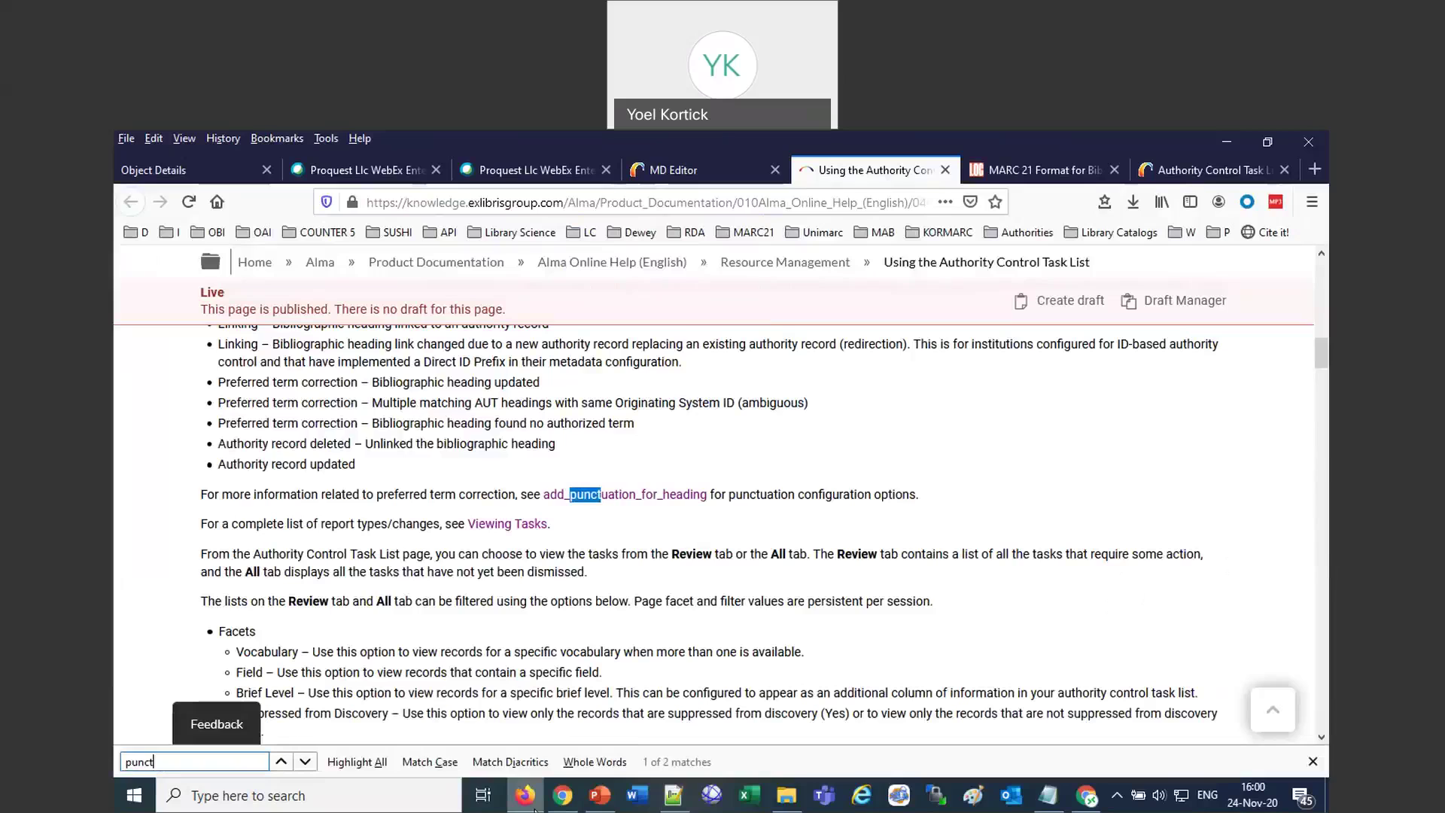
{"action": "left_click", "coordinate": [664, 166]}
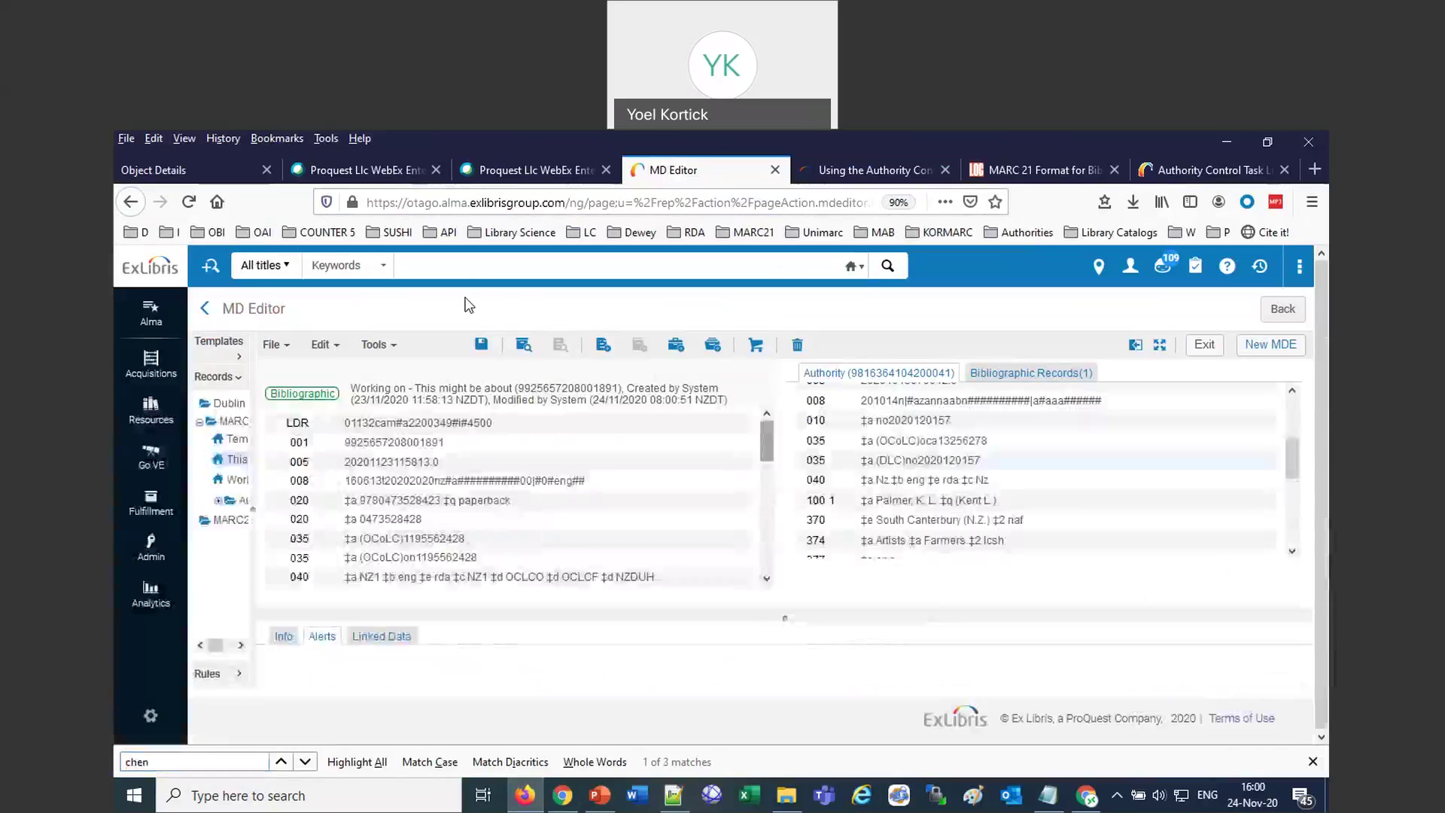
{"action": "left_click", "coordinate": [141, 422]}
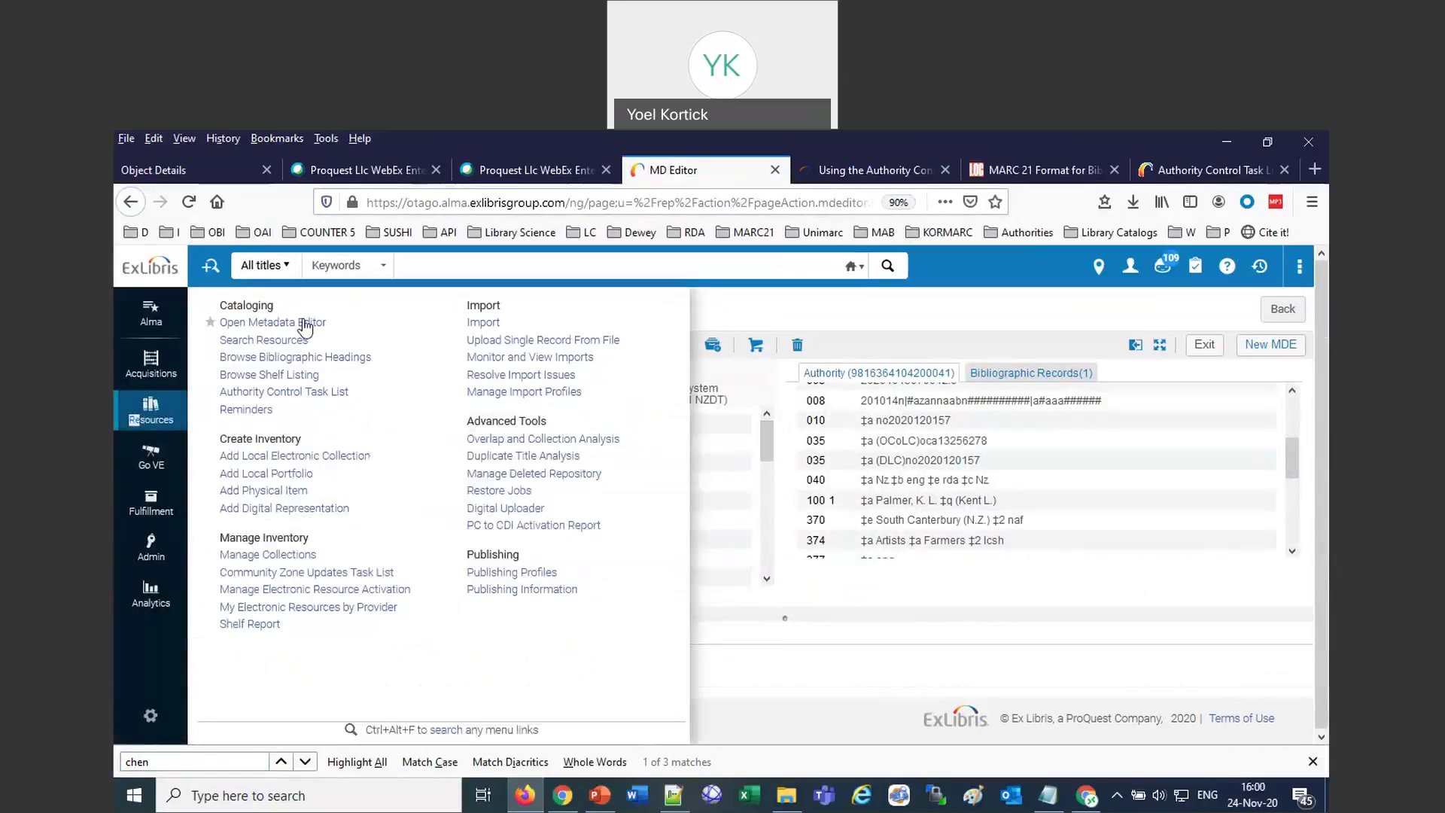
{"action": "left_click", "coordinate": [294, 348]}
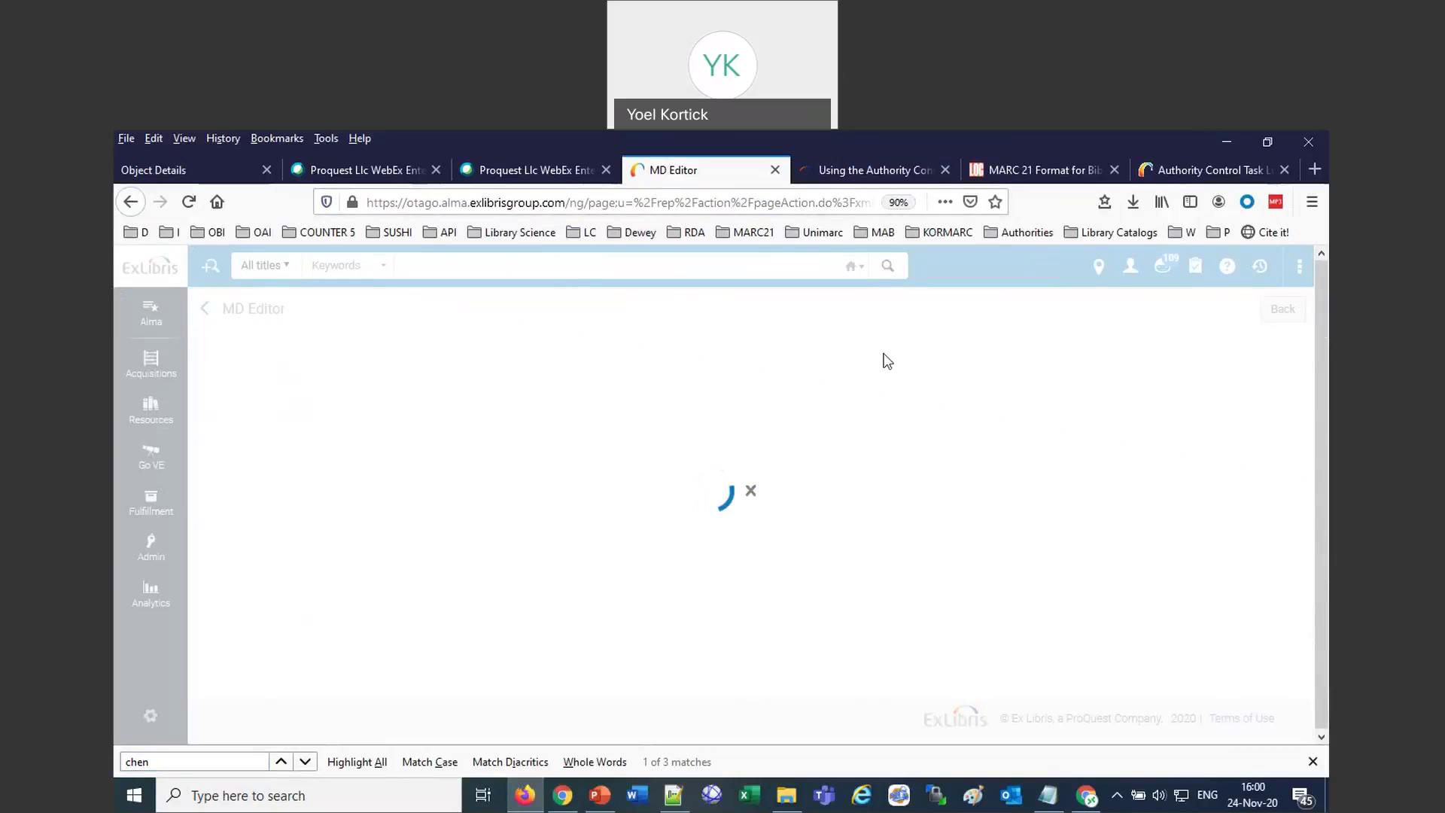
Return to the open Authority Control Task List, sort the tasks by title in ascending order and review the first rows.
{"action": "left_click", "coordinate": [1188, 173]}
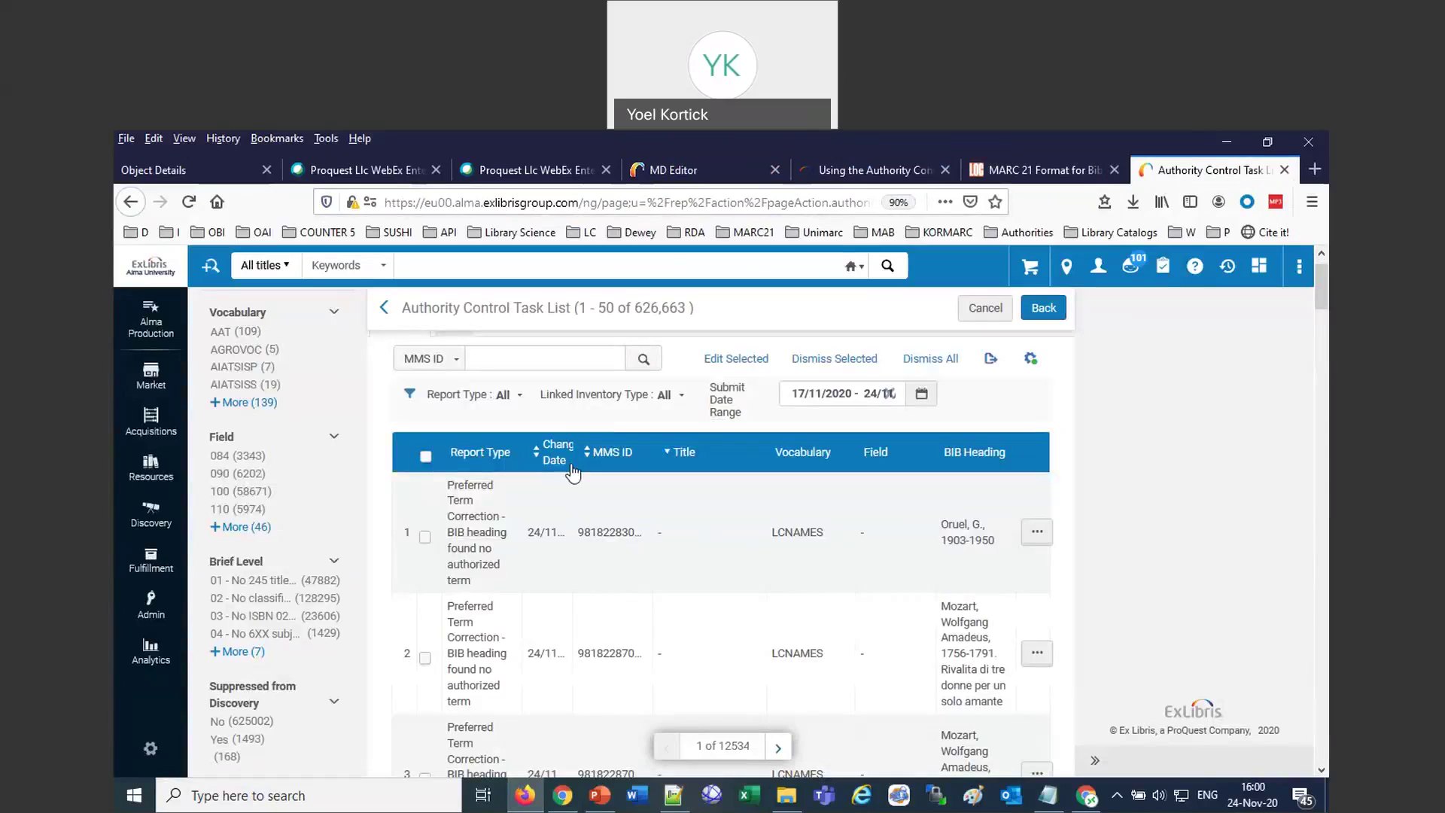
{"action": "left_click", "coordinate": [663, 453]}
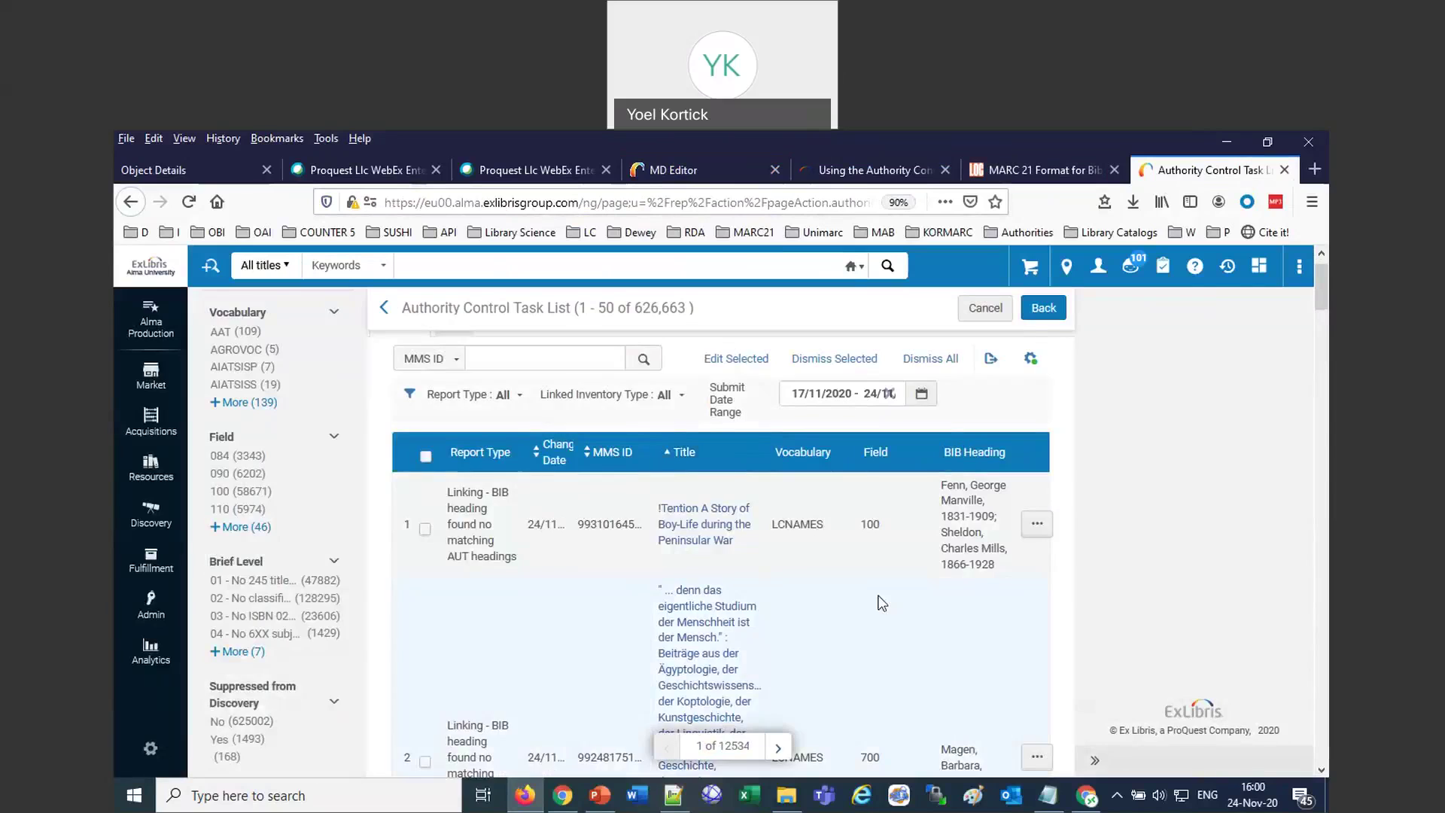
{"action": "scroll", "coordinate": [902, 617], "scroll_direction": "down", "scroll_amount": 1}
{"action": "scroll", "coordinate": [902, 617], "scroll_direction": "down", "scroll_amount": 4}
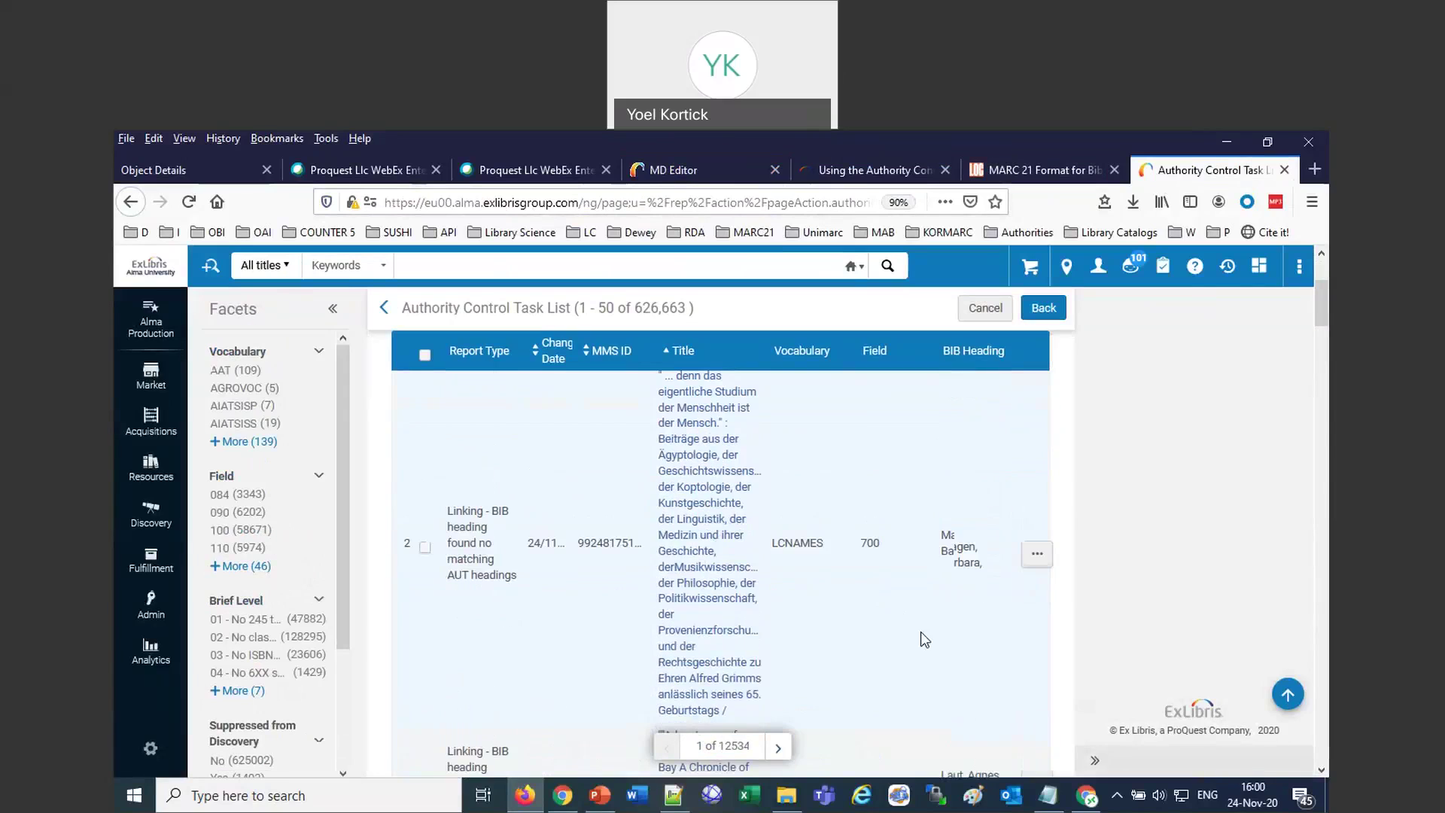
{"action": "scroll", "coordinate": [925, 640], "scroll_direction": "up", "scroll_amount": 2}
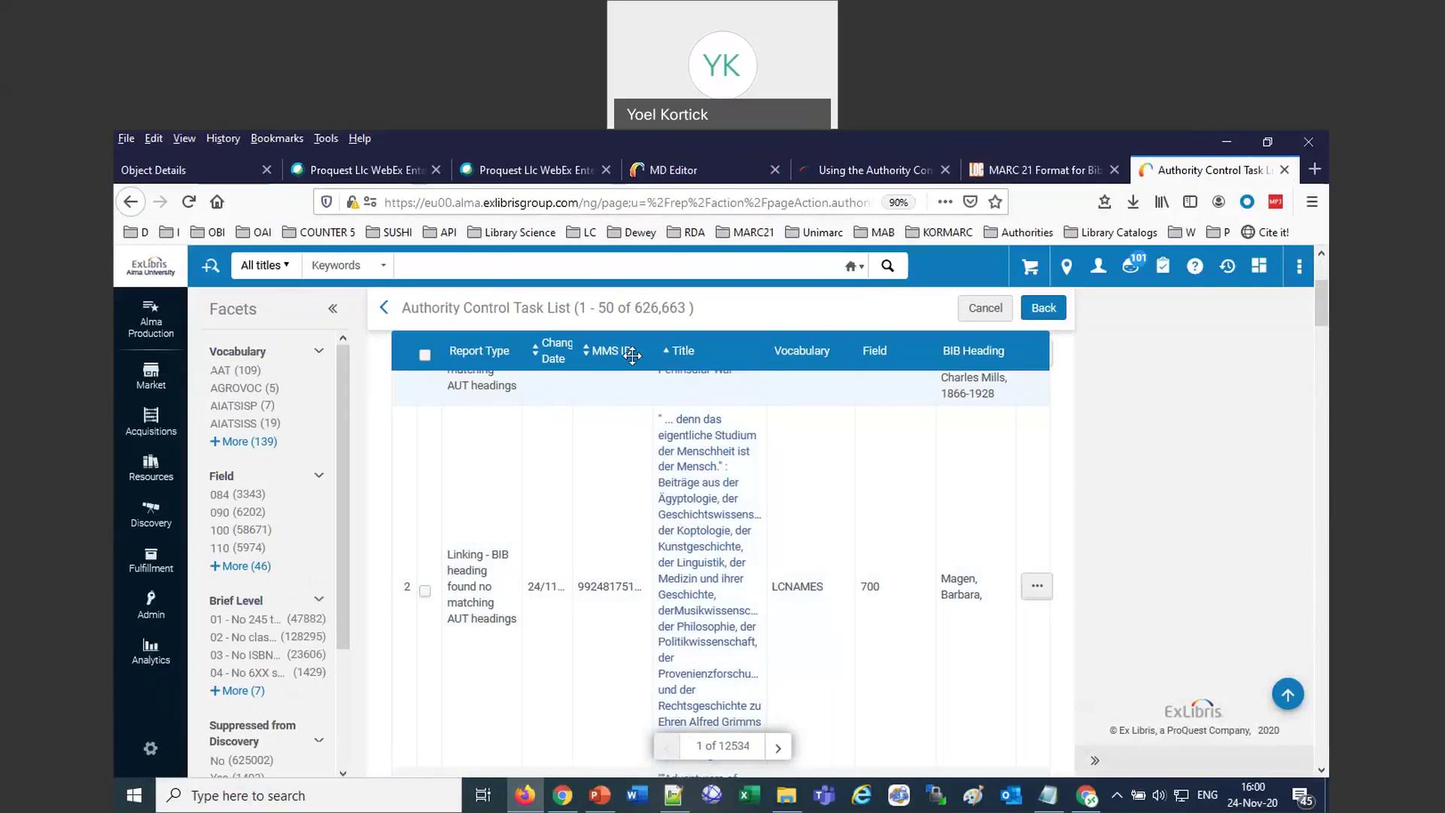
{"action": "scroll", "coordinate": [969, 471], "scroll_direction": "up", "scroll_amount": 3}
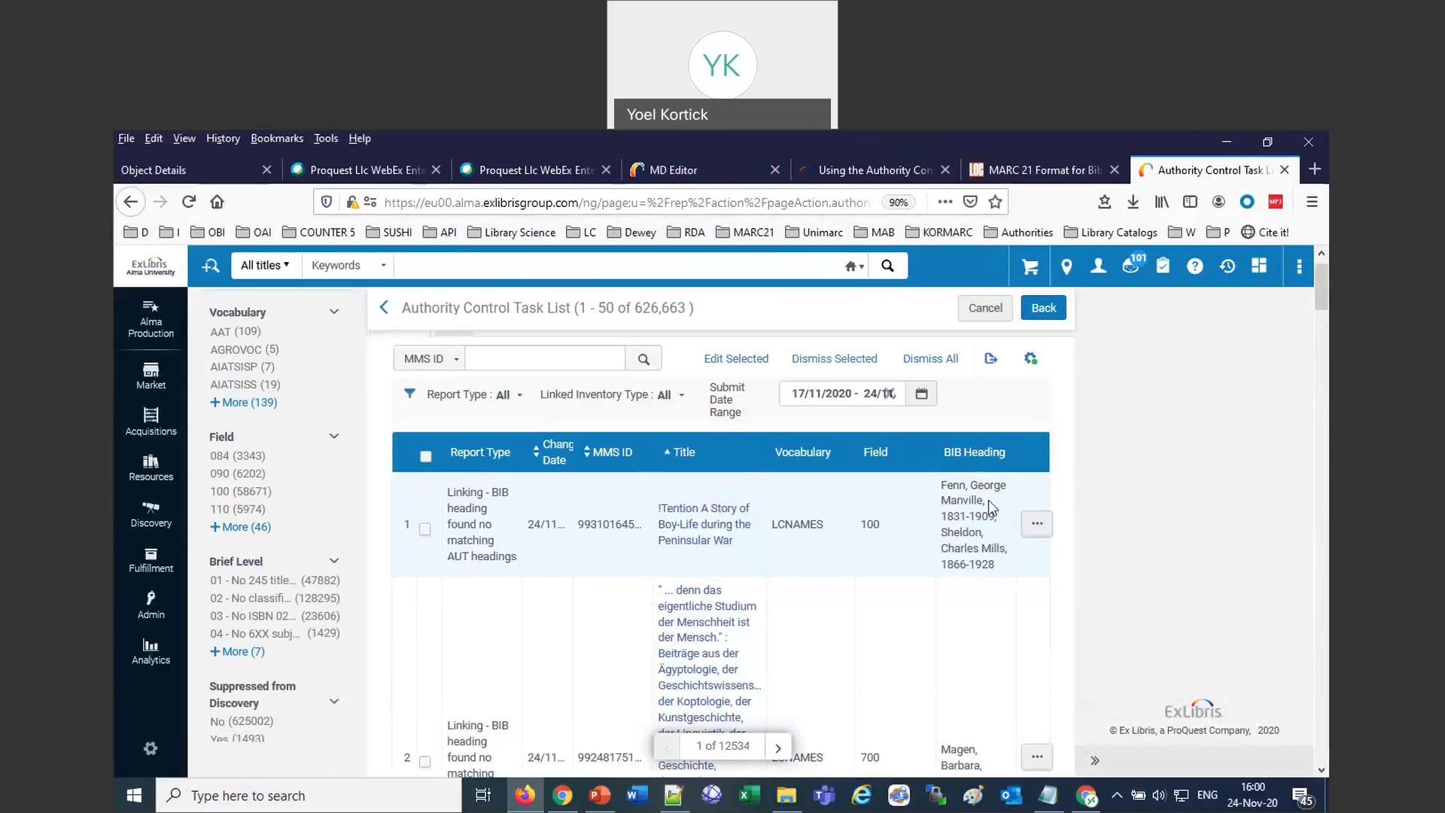
Open the Excel export options for the Authority Control Task List.
{"action": "scroll", "coordinate": [988, 500], "scroll_direction": "down", "scroll_amount": 1}
{"action": "scroll", "coordinate": [1011, 540], "scroll_direction": "down", "scroll_amount": 8}
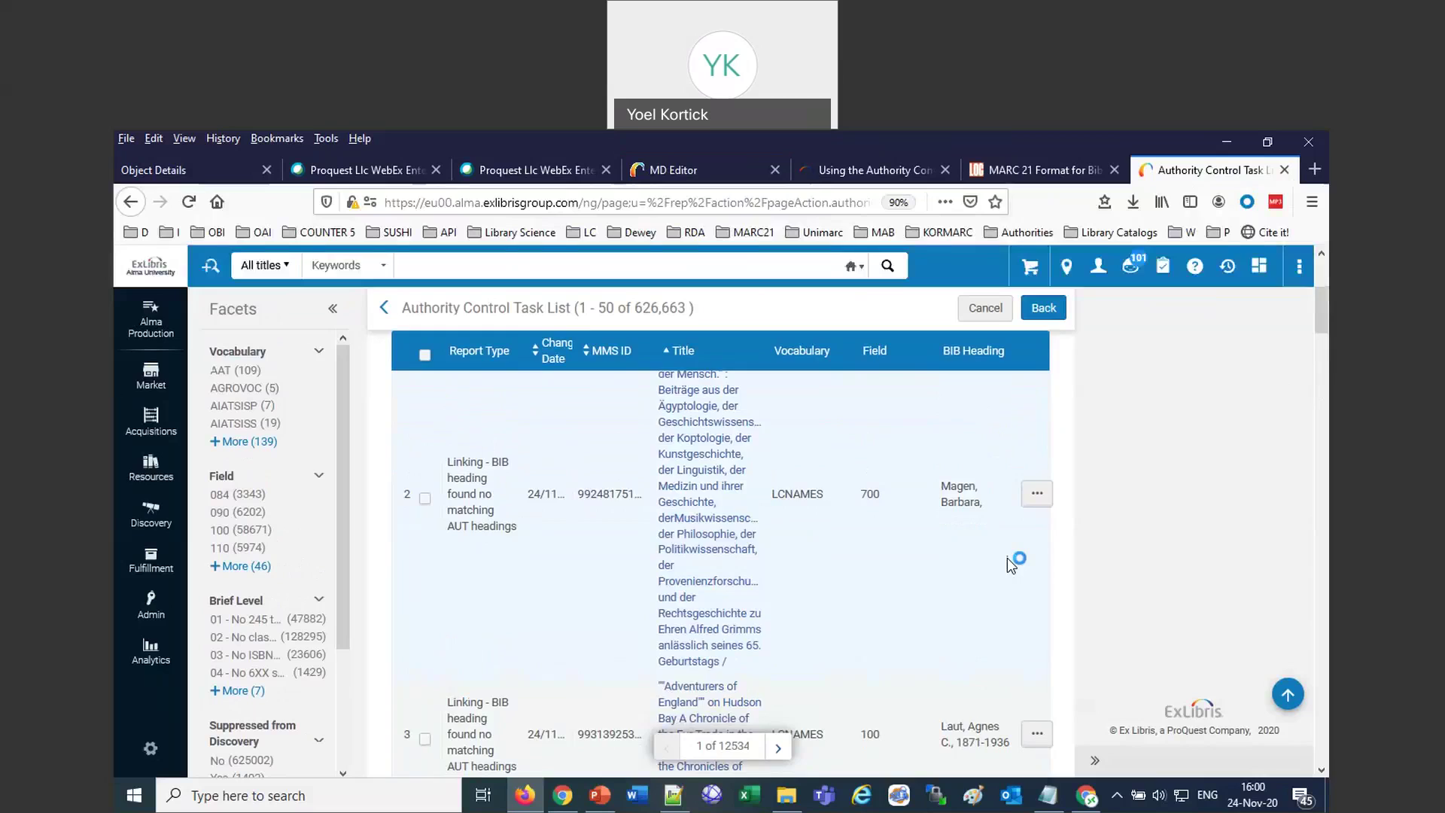
{"action": "scroll", "coordinate": [1008, 561], "scroll_direction": "up", "scroll_amount": 5}
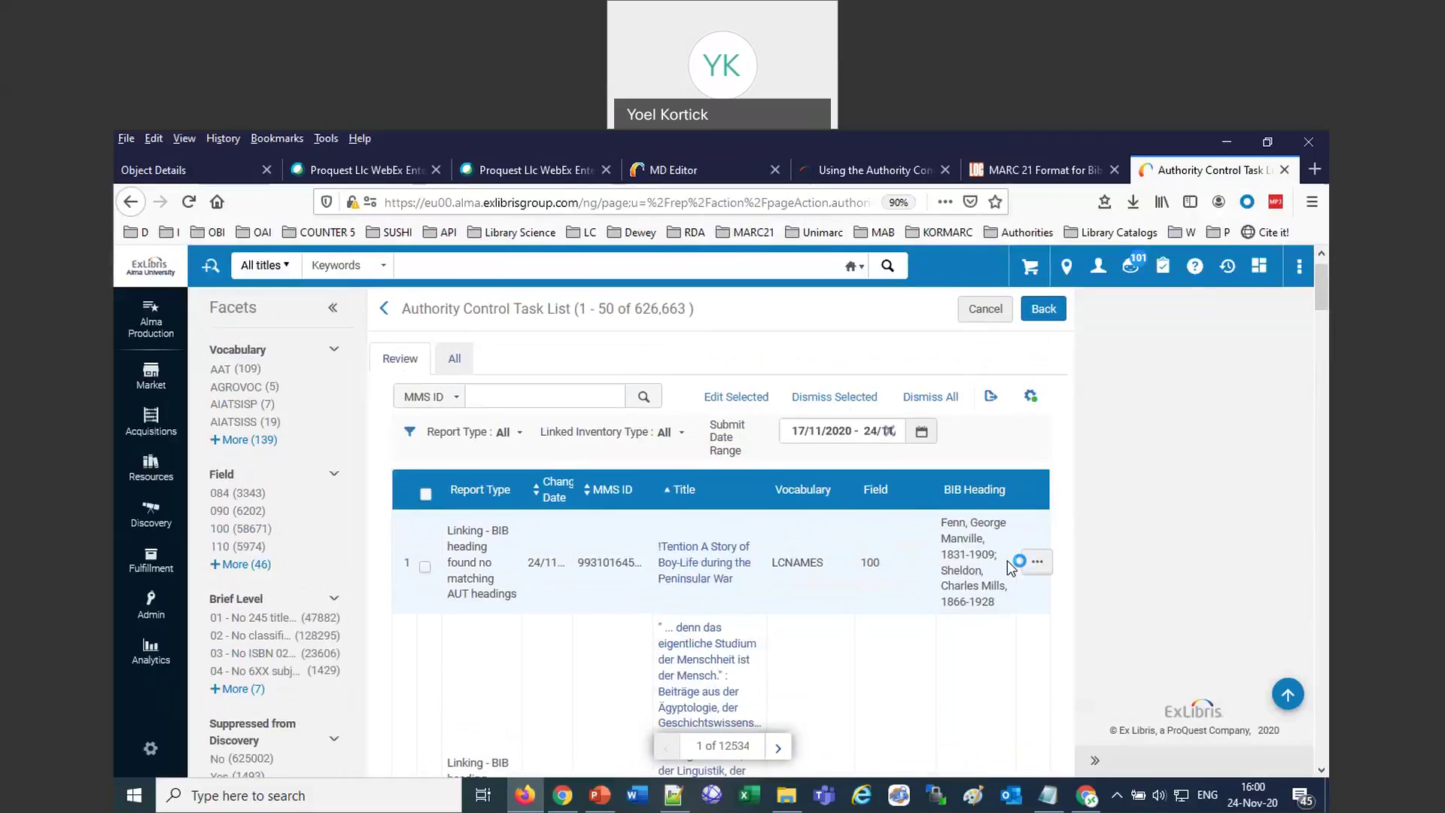
{"action": "left_click", "coordinate": [994, 400]}
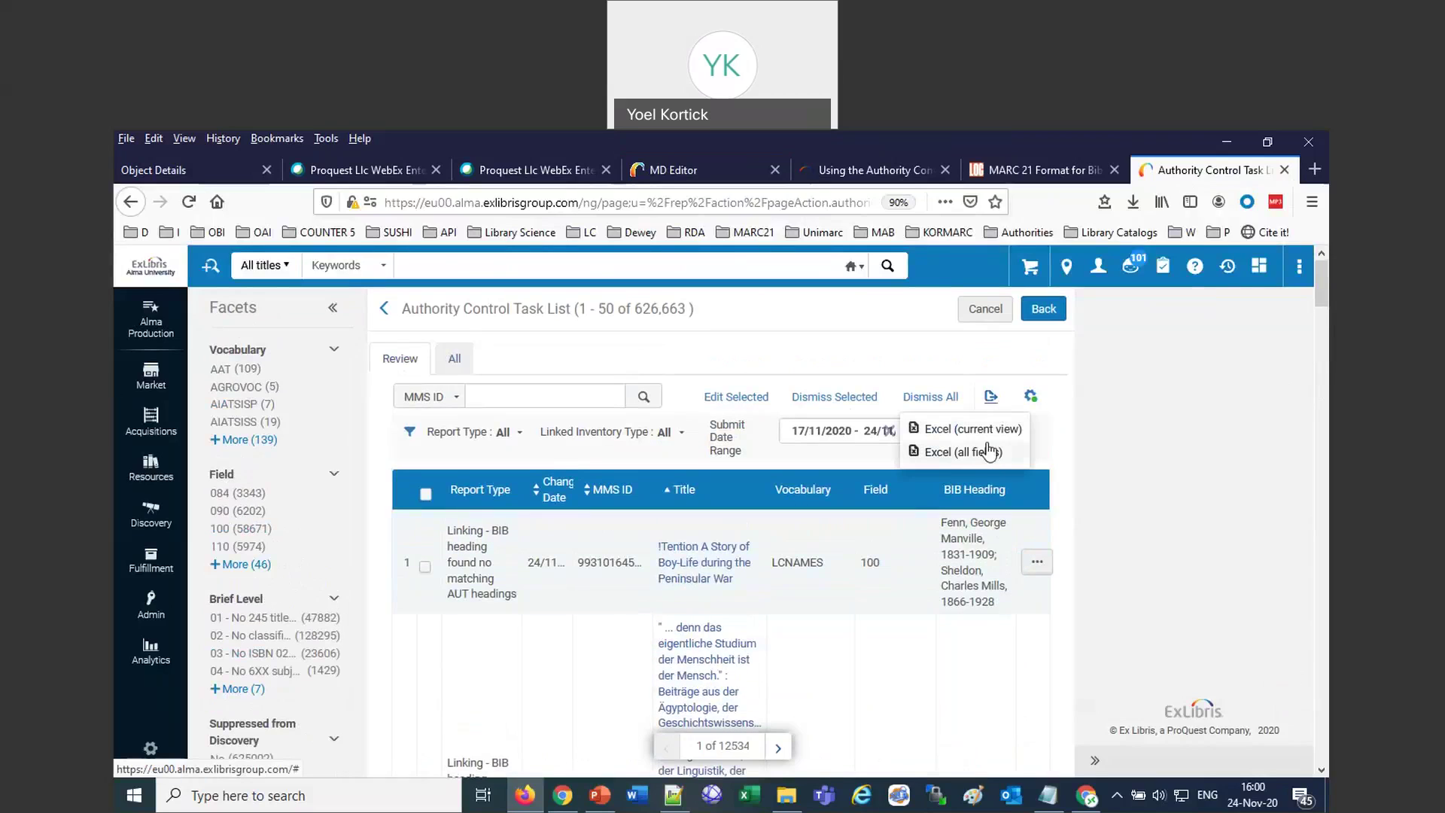